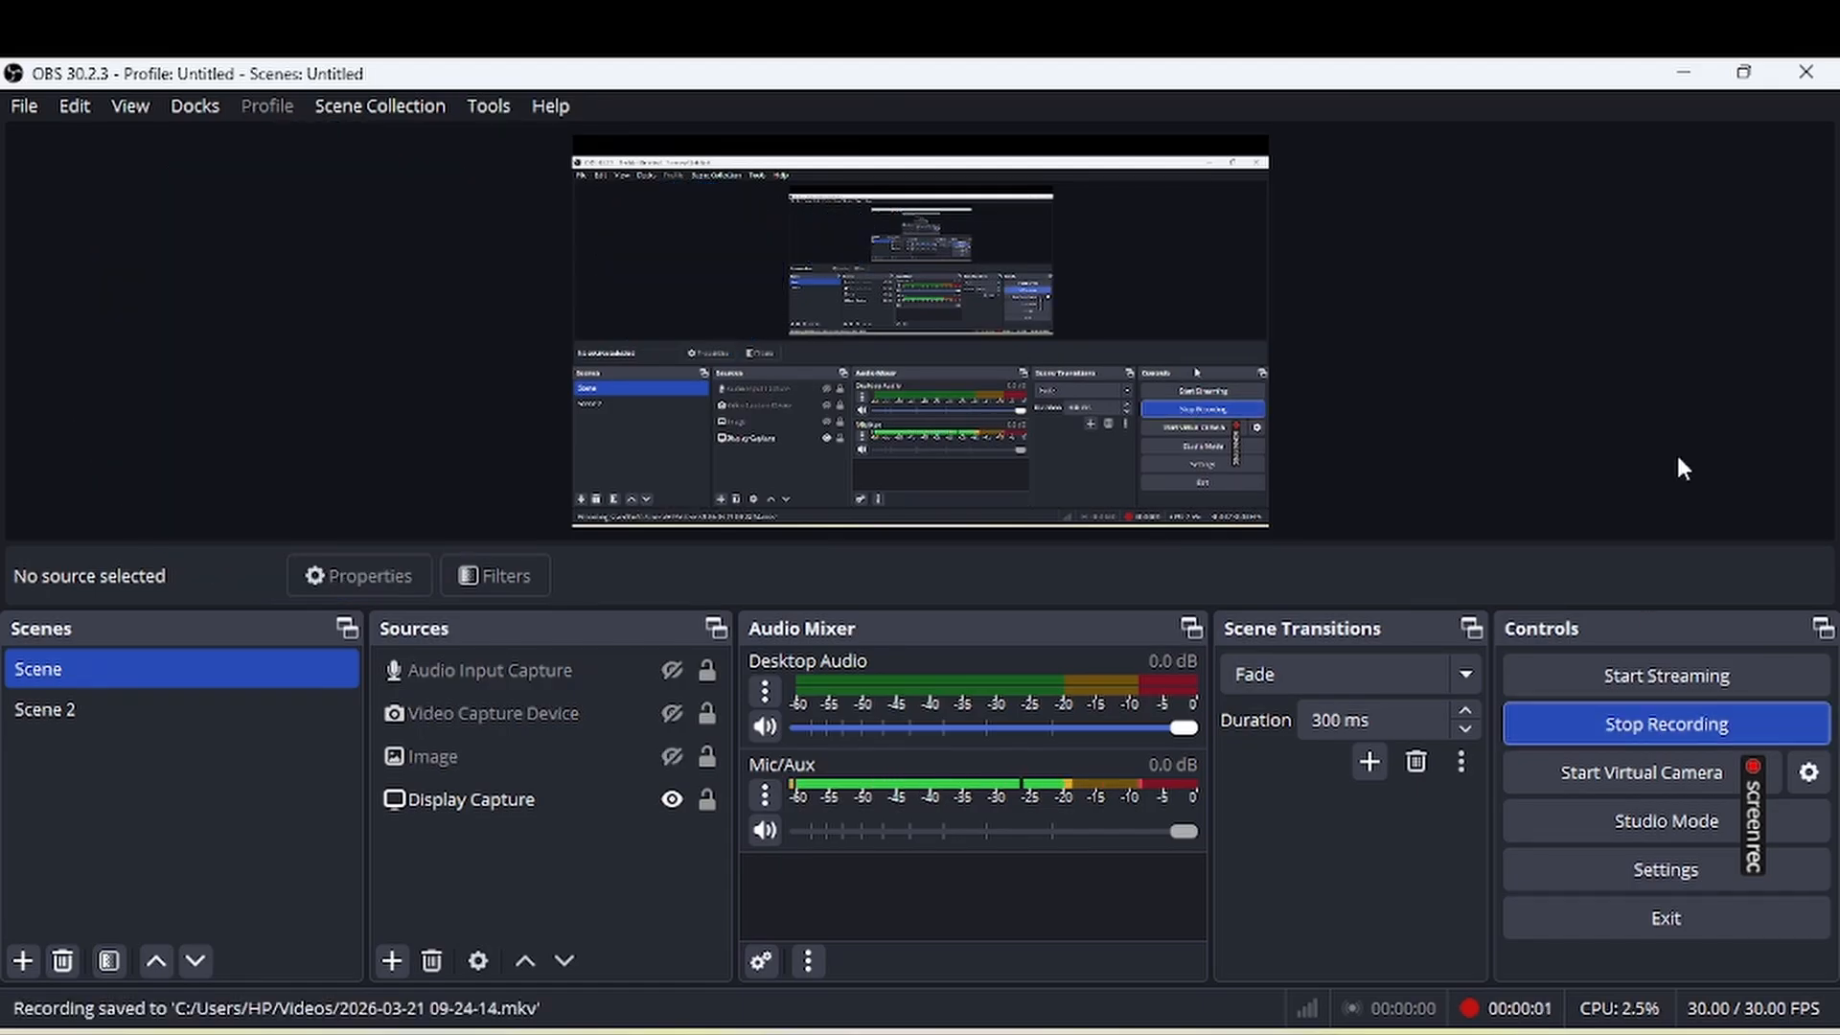
Switch to the Word document and set the empty paragraph on page 2 as a Level 1 table of contents entry.
{"action": "left_click", "coordinate": [1689, 75]}
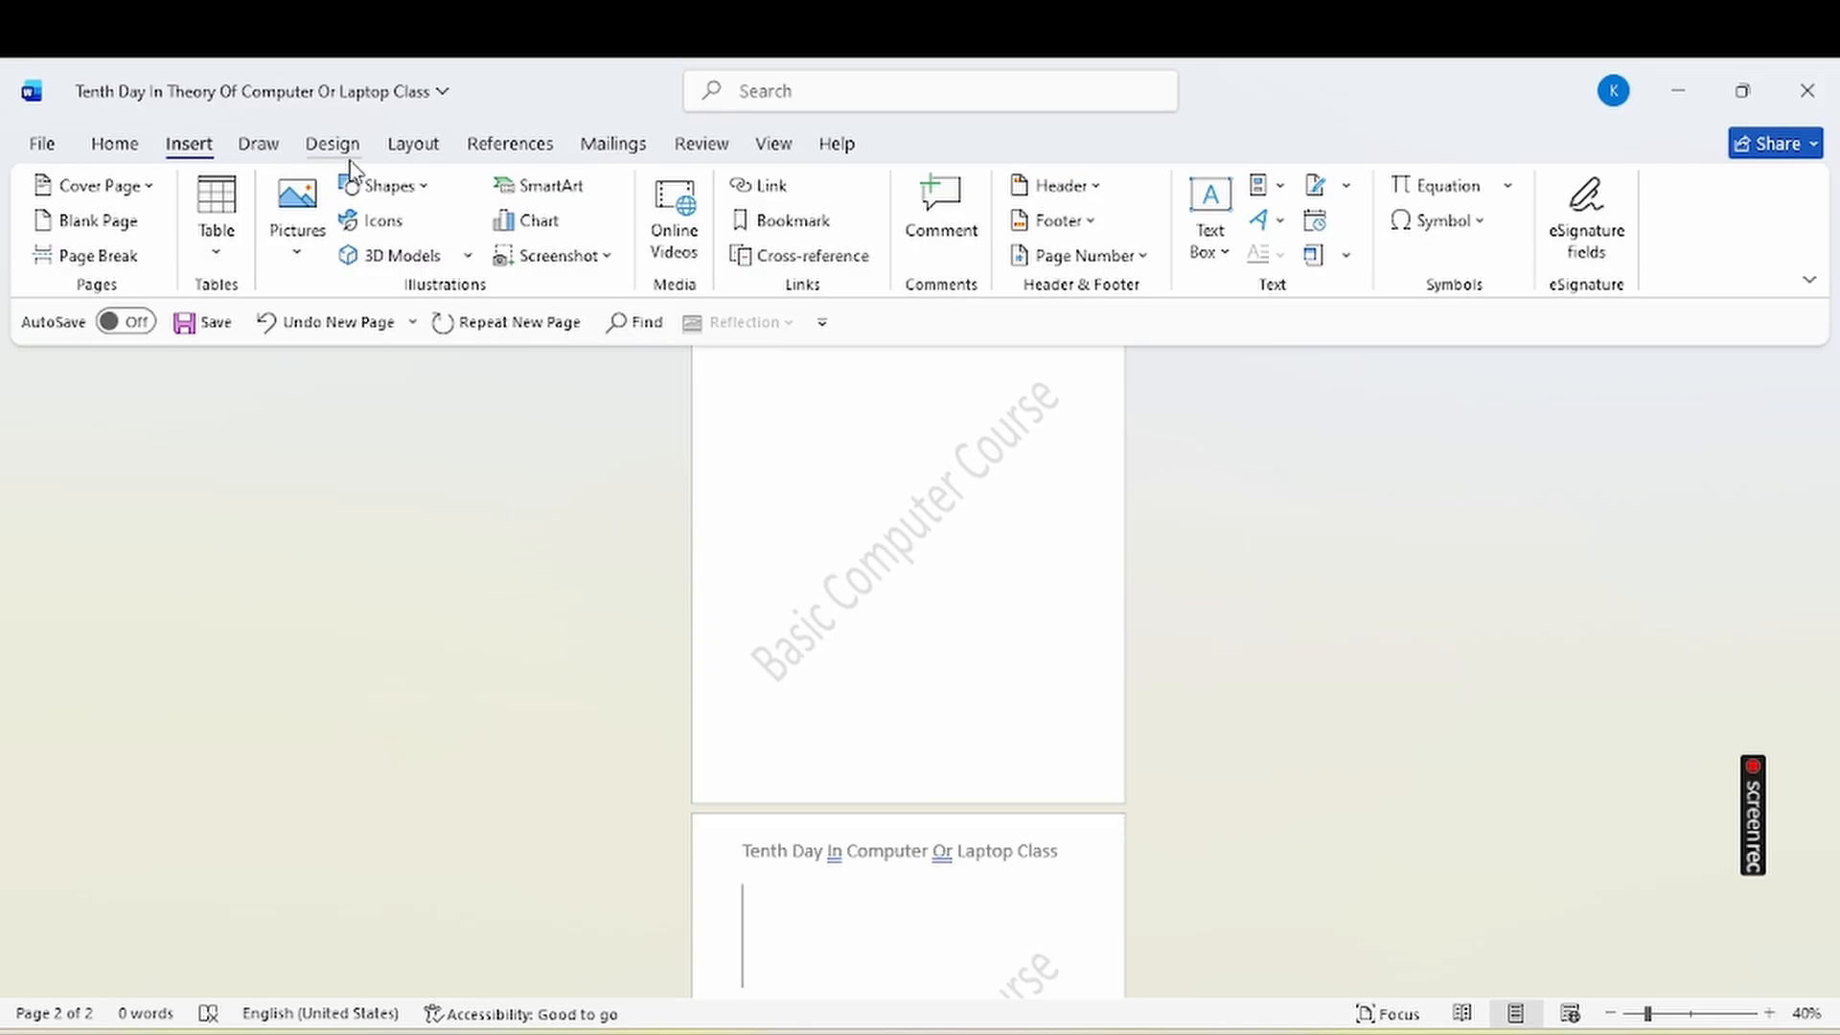
{"action": "left_click", "coordinate": [488, 144]}
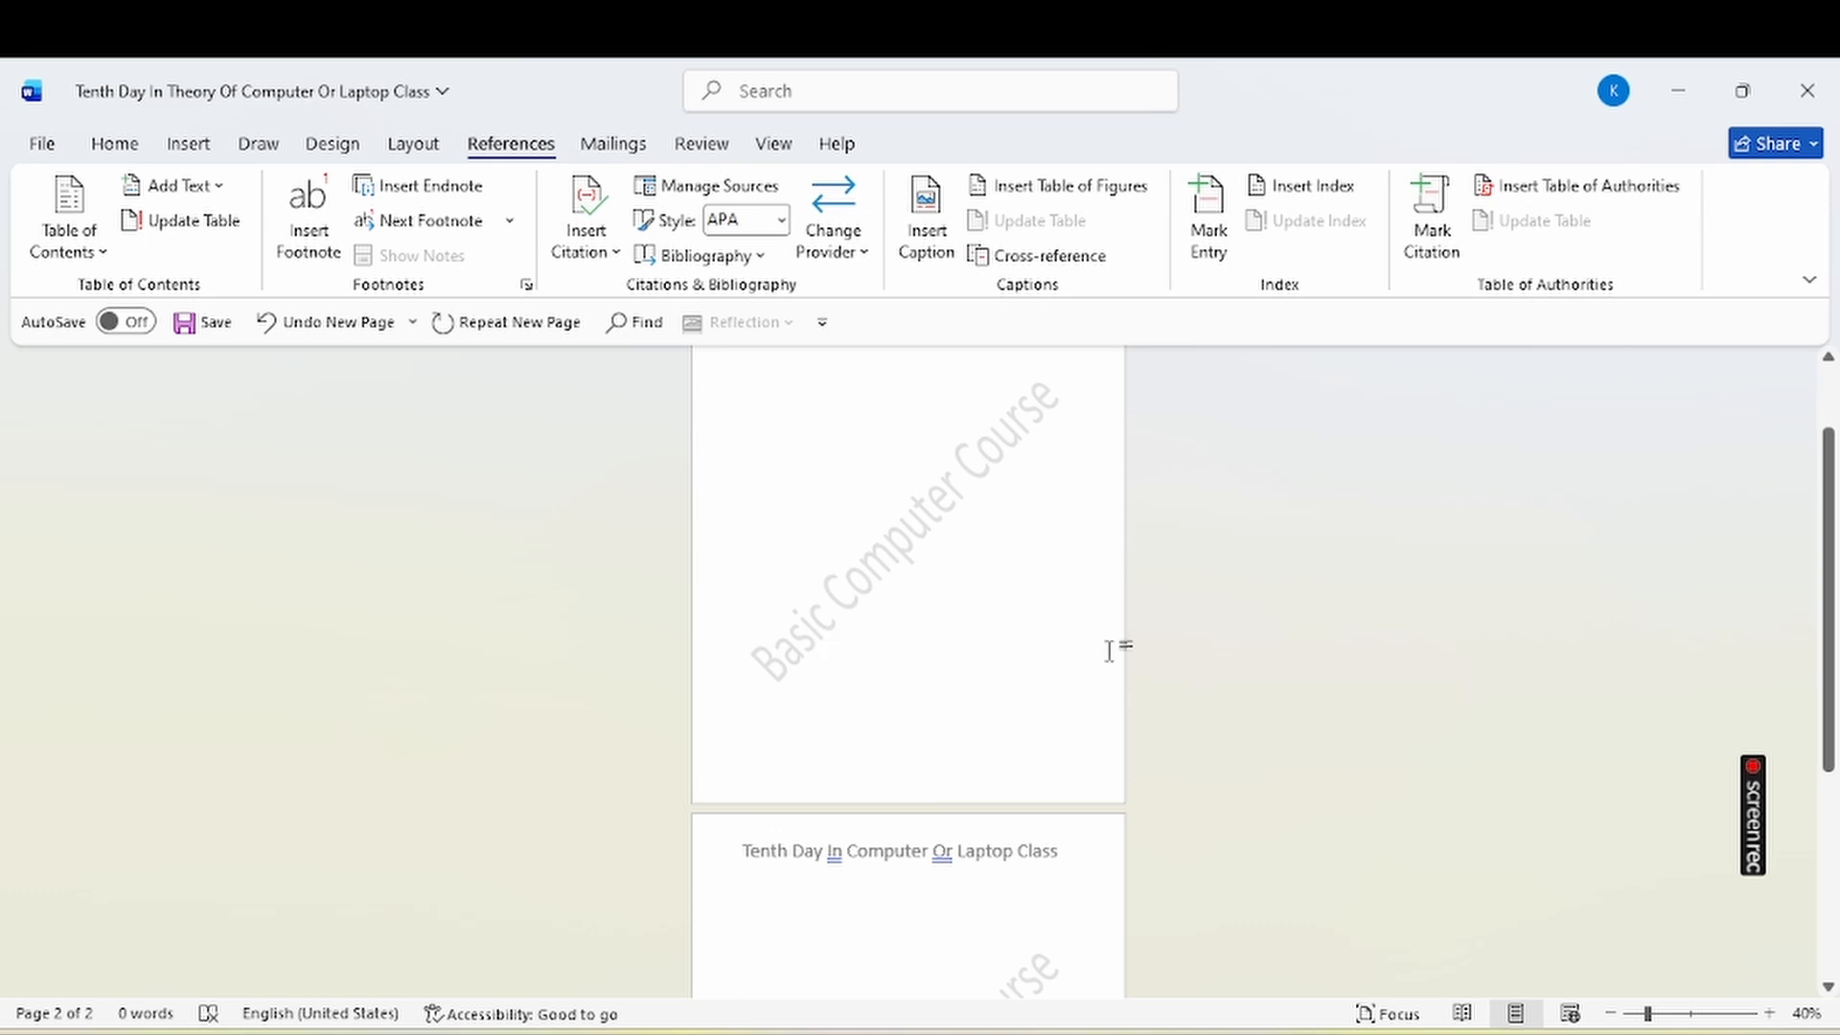
{"action": "left_click_drag", "start_coordinate": [1826, 613], "coordinate": [1827, 554]}
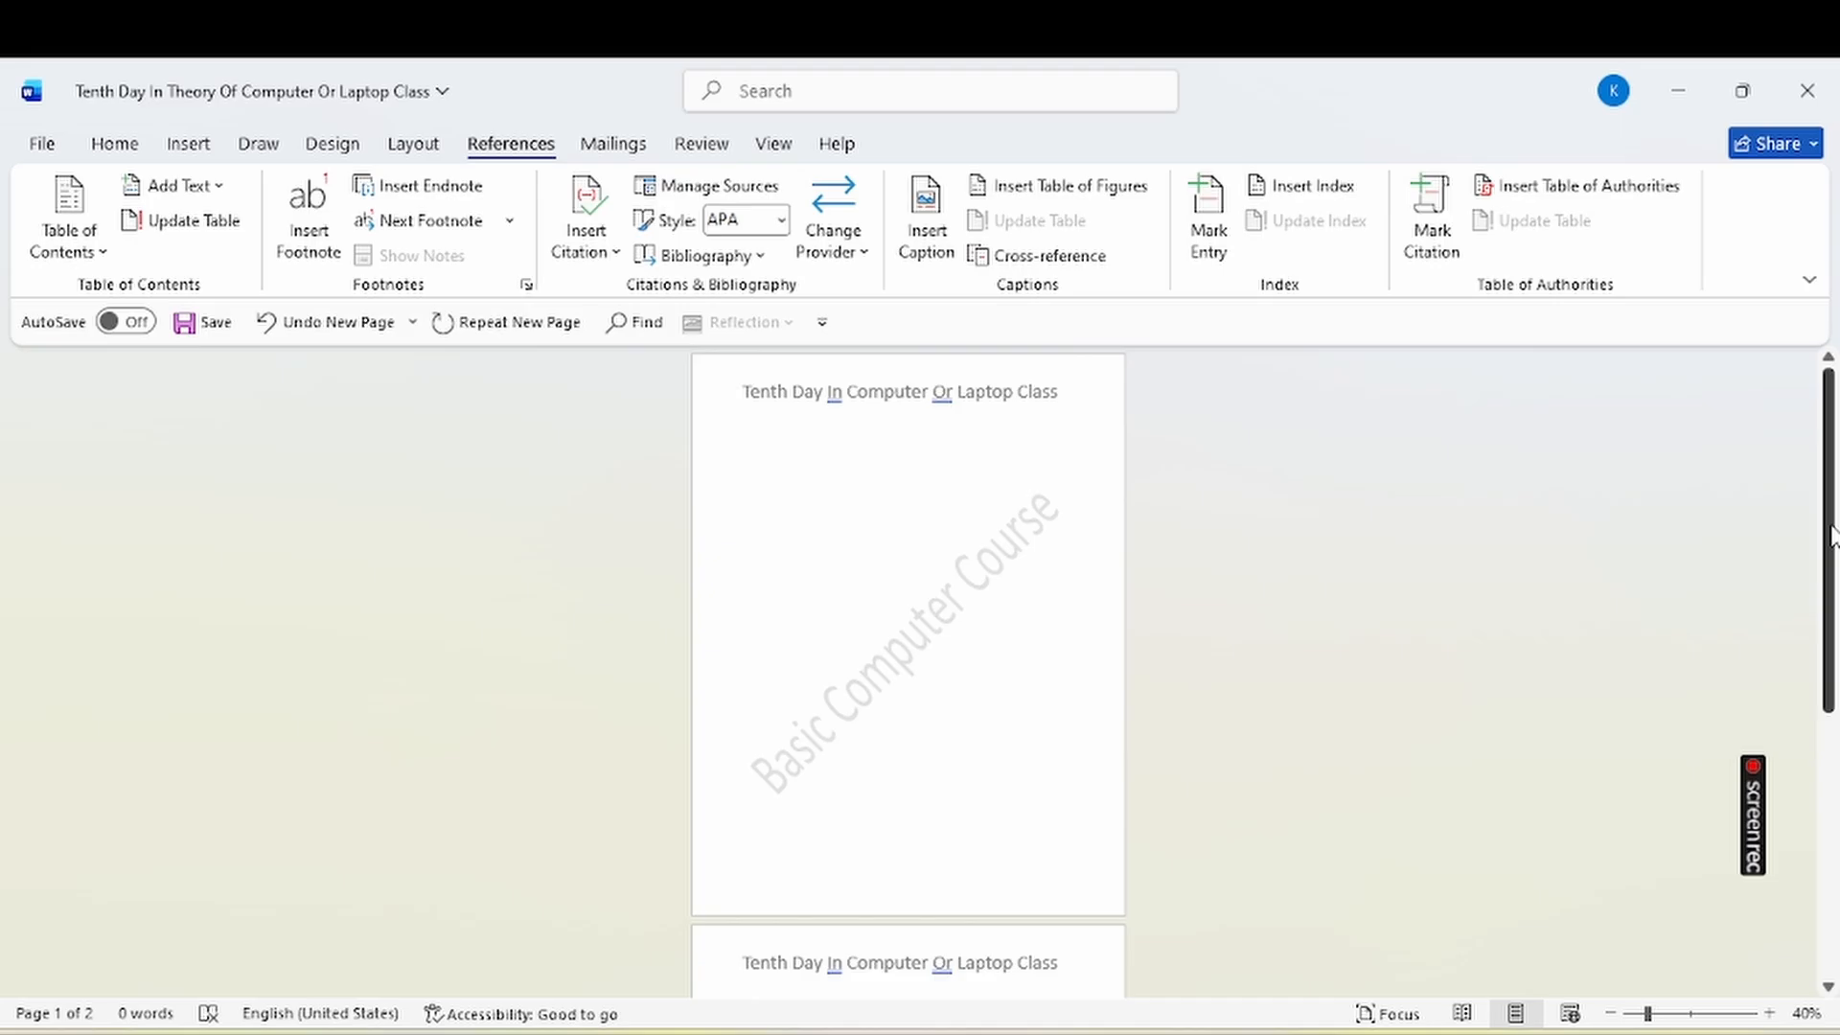
{"action": "left_click_drag", "start_coordinate": [1832, 537], "coordinate": [1815, 937]}
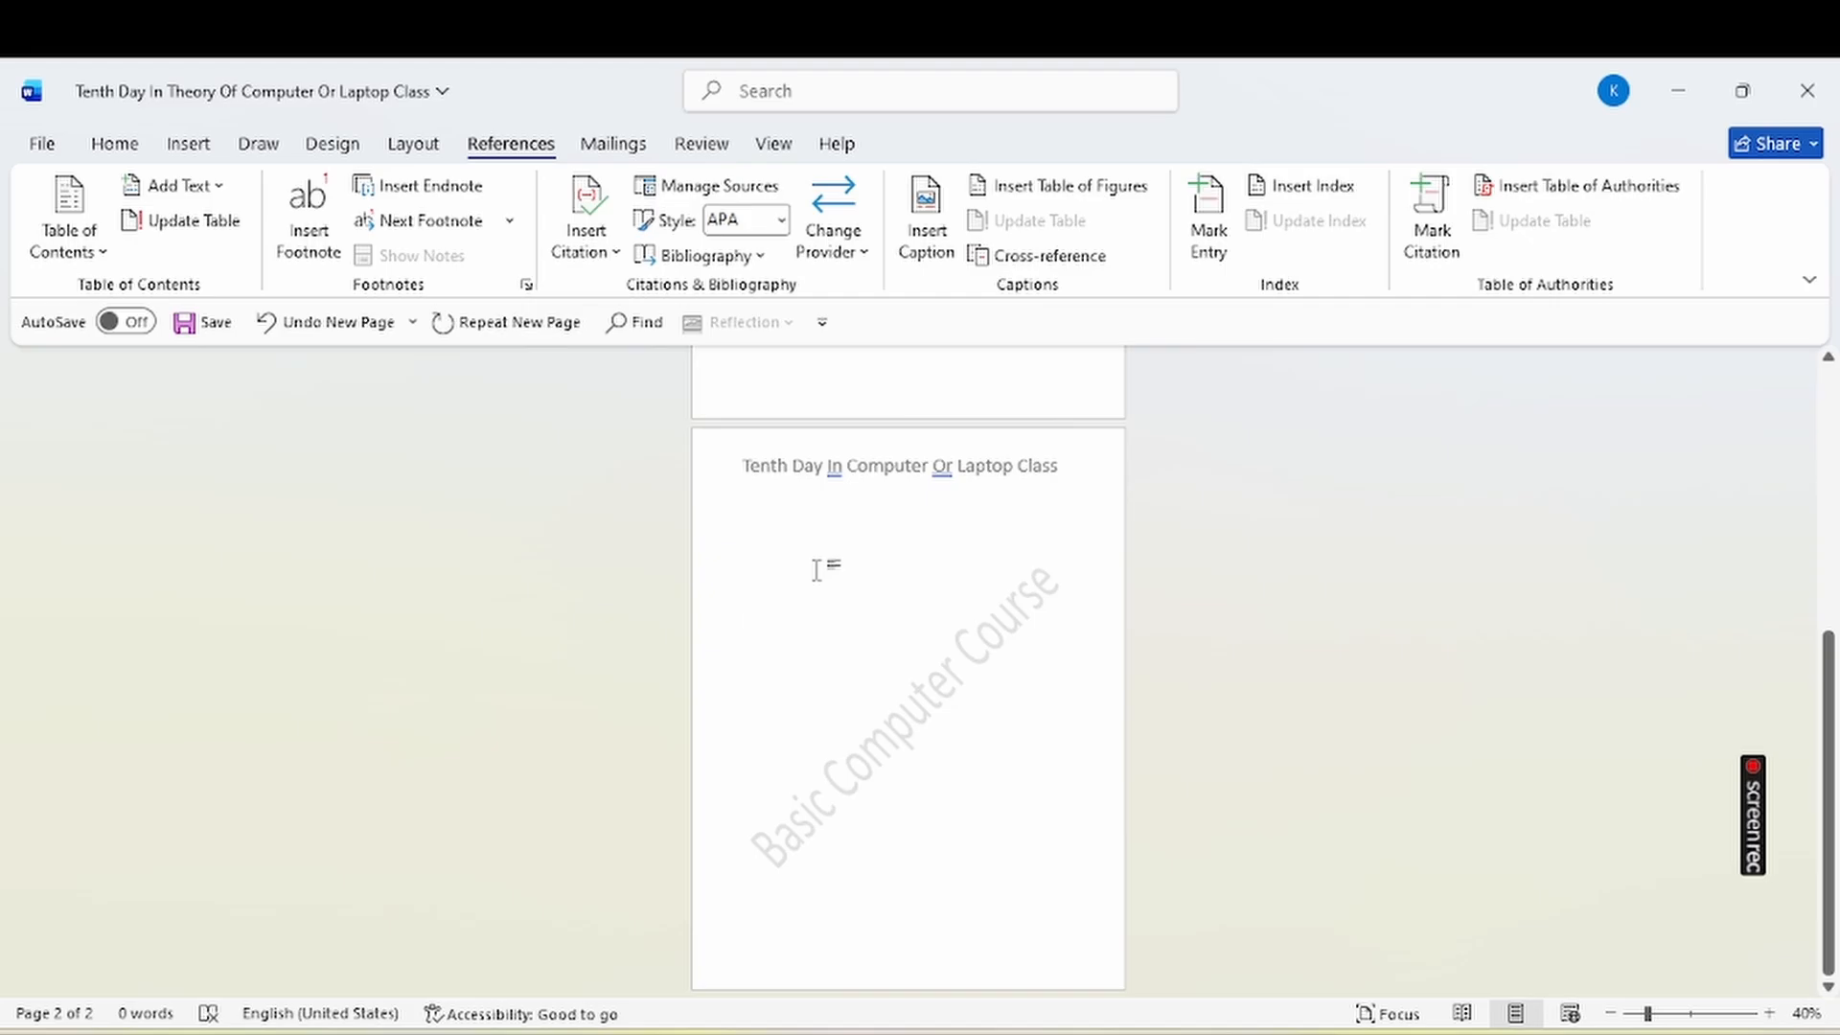
{"action": "left_click", "coordinate": [194, 186]}
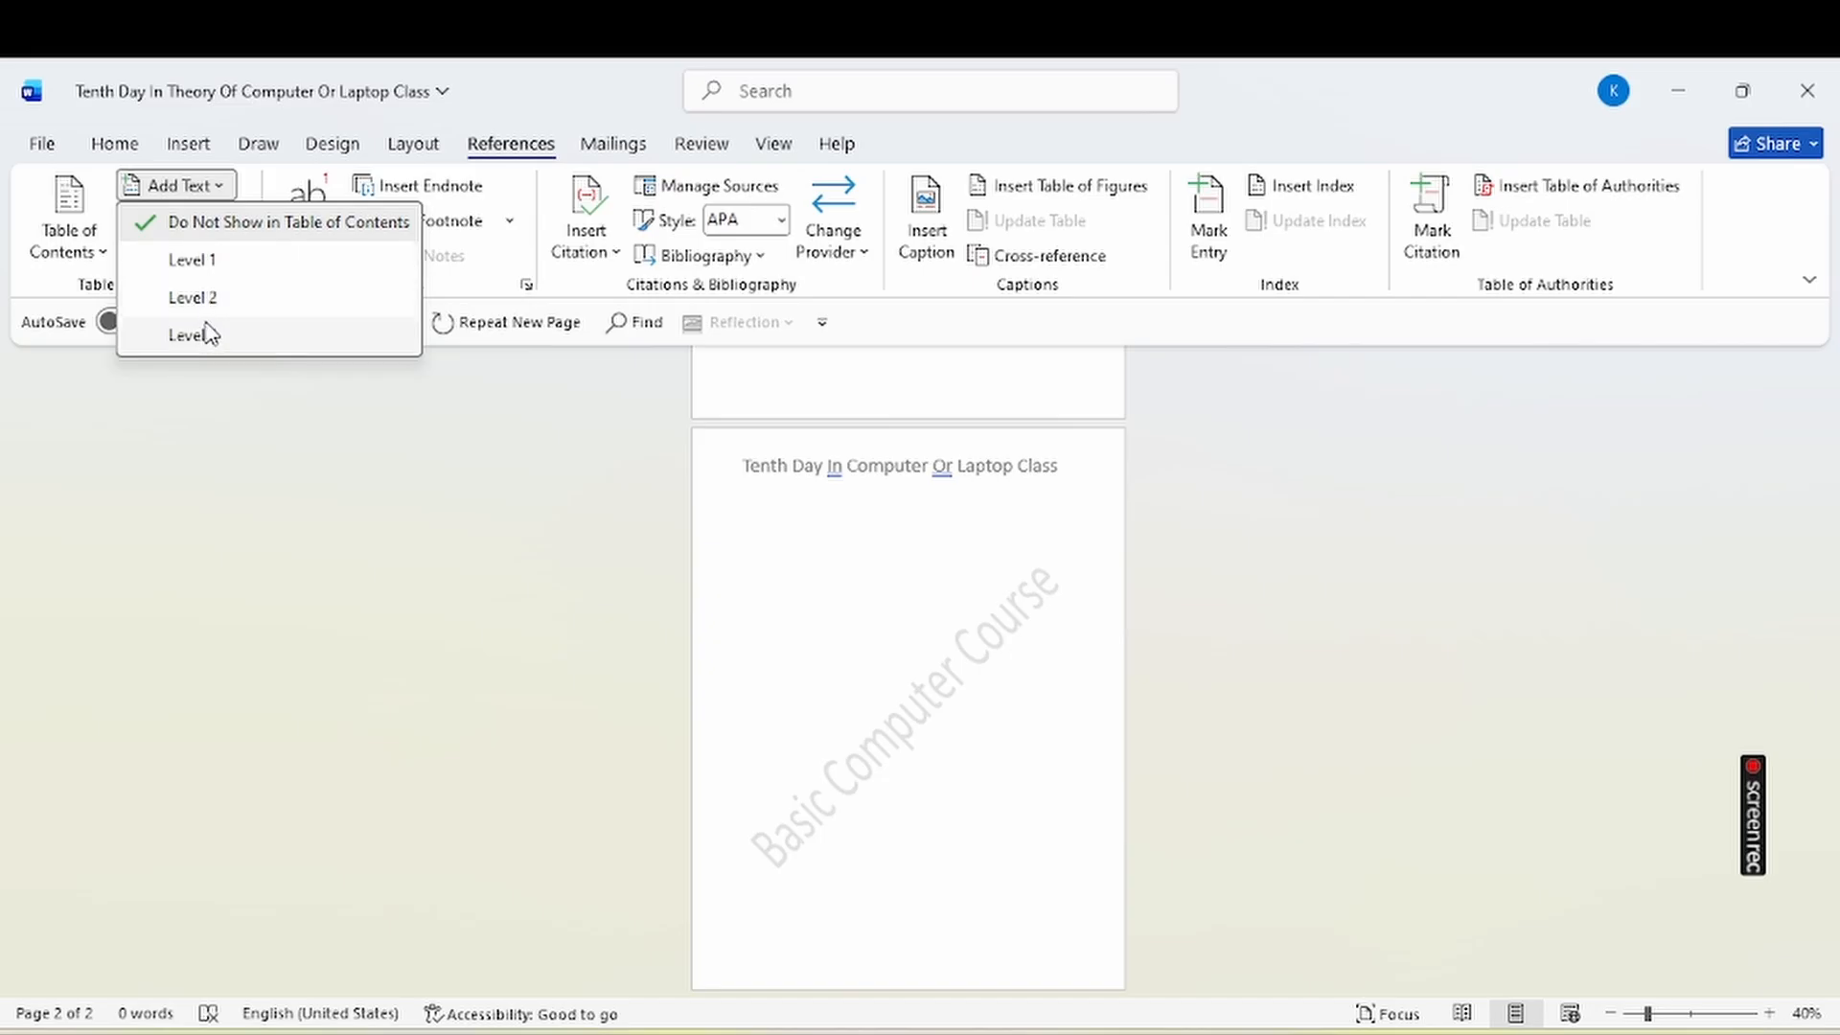
{"action": "left_click", "coordinate": [226, 272]}
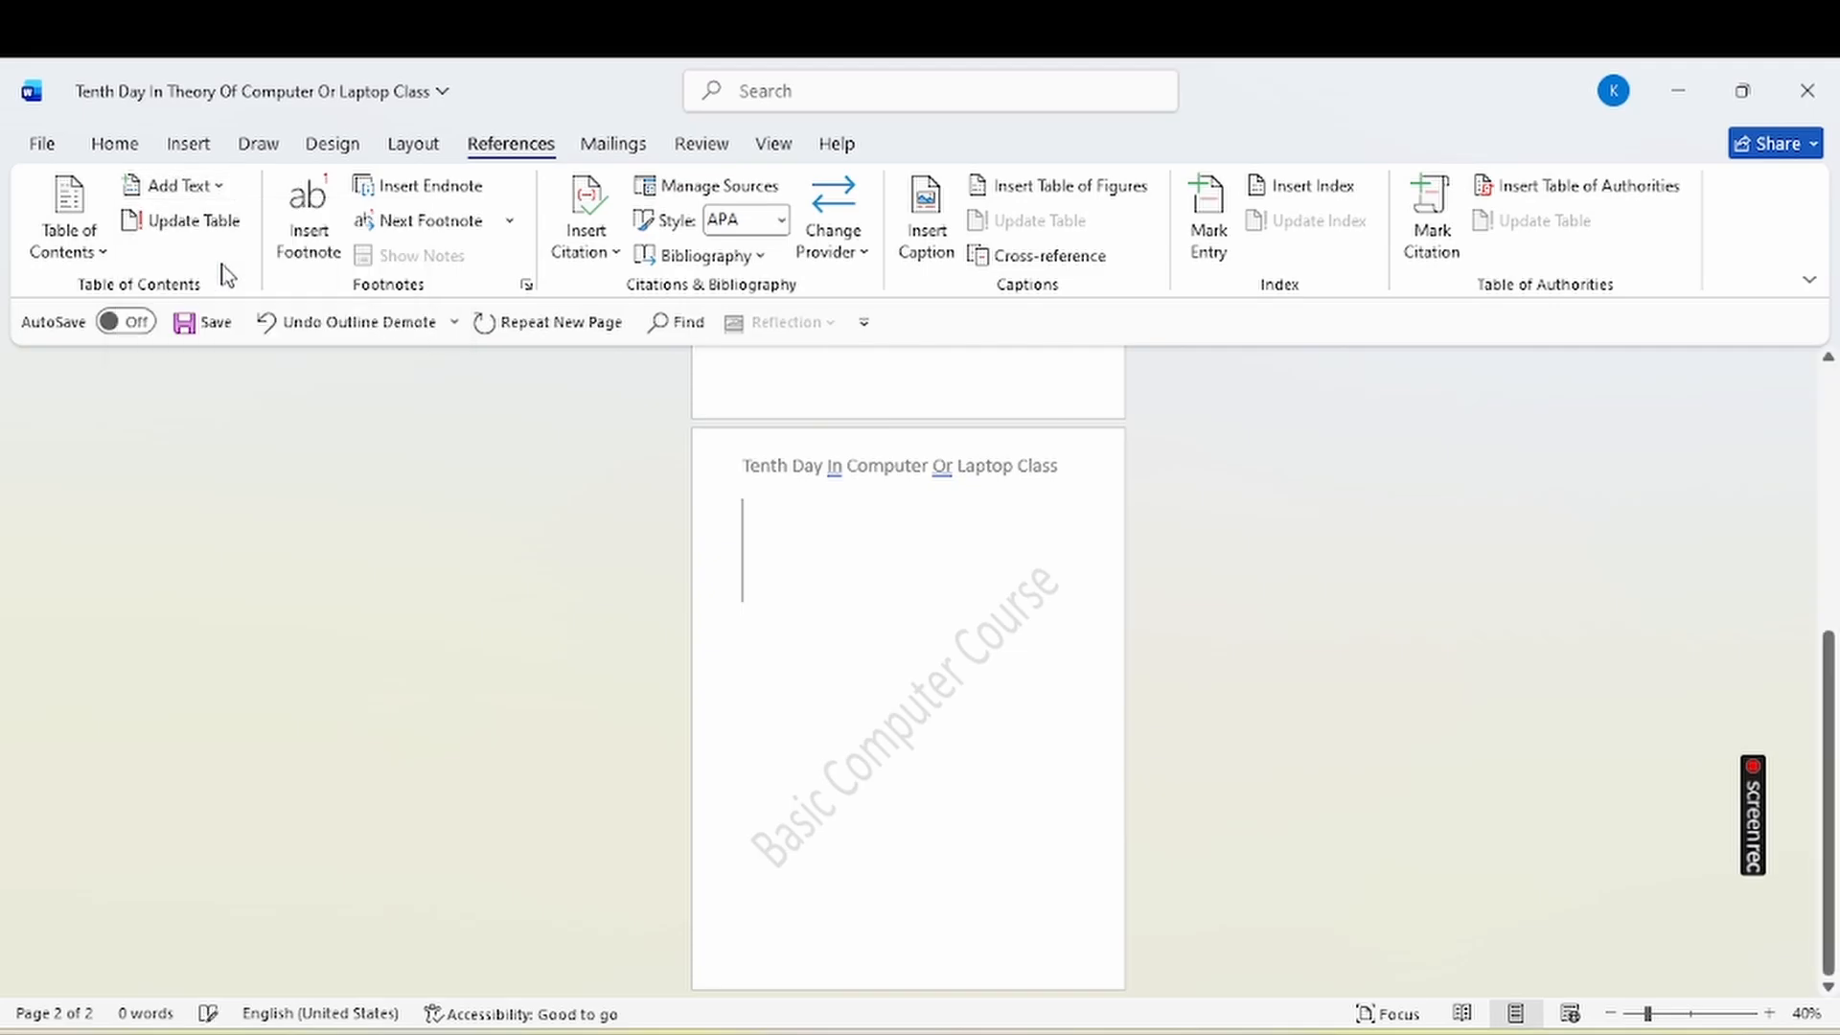
Enter the letter C as the start of the page 2 heading and reduce its font size to 48.
{"action": "type", "text": "C"}
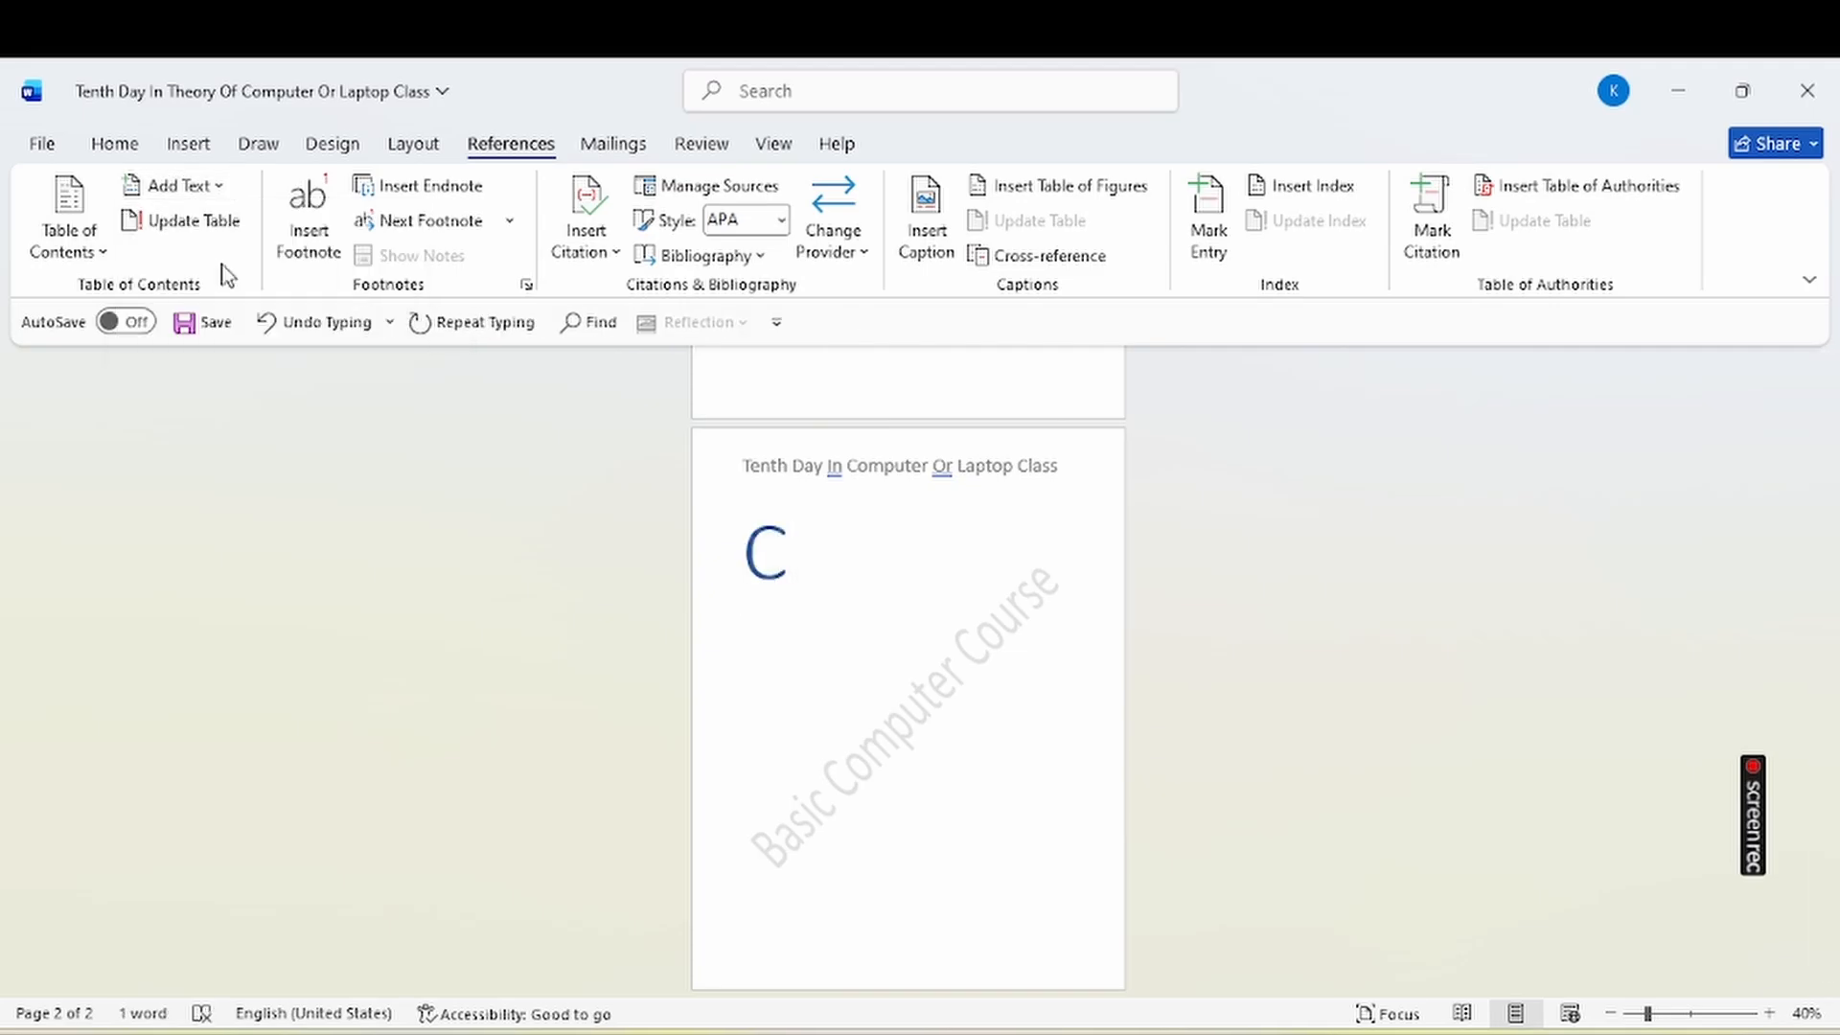
{"action": "key", "text": "ctrl+a"}
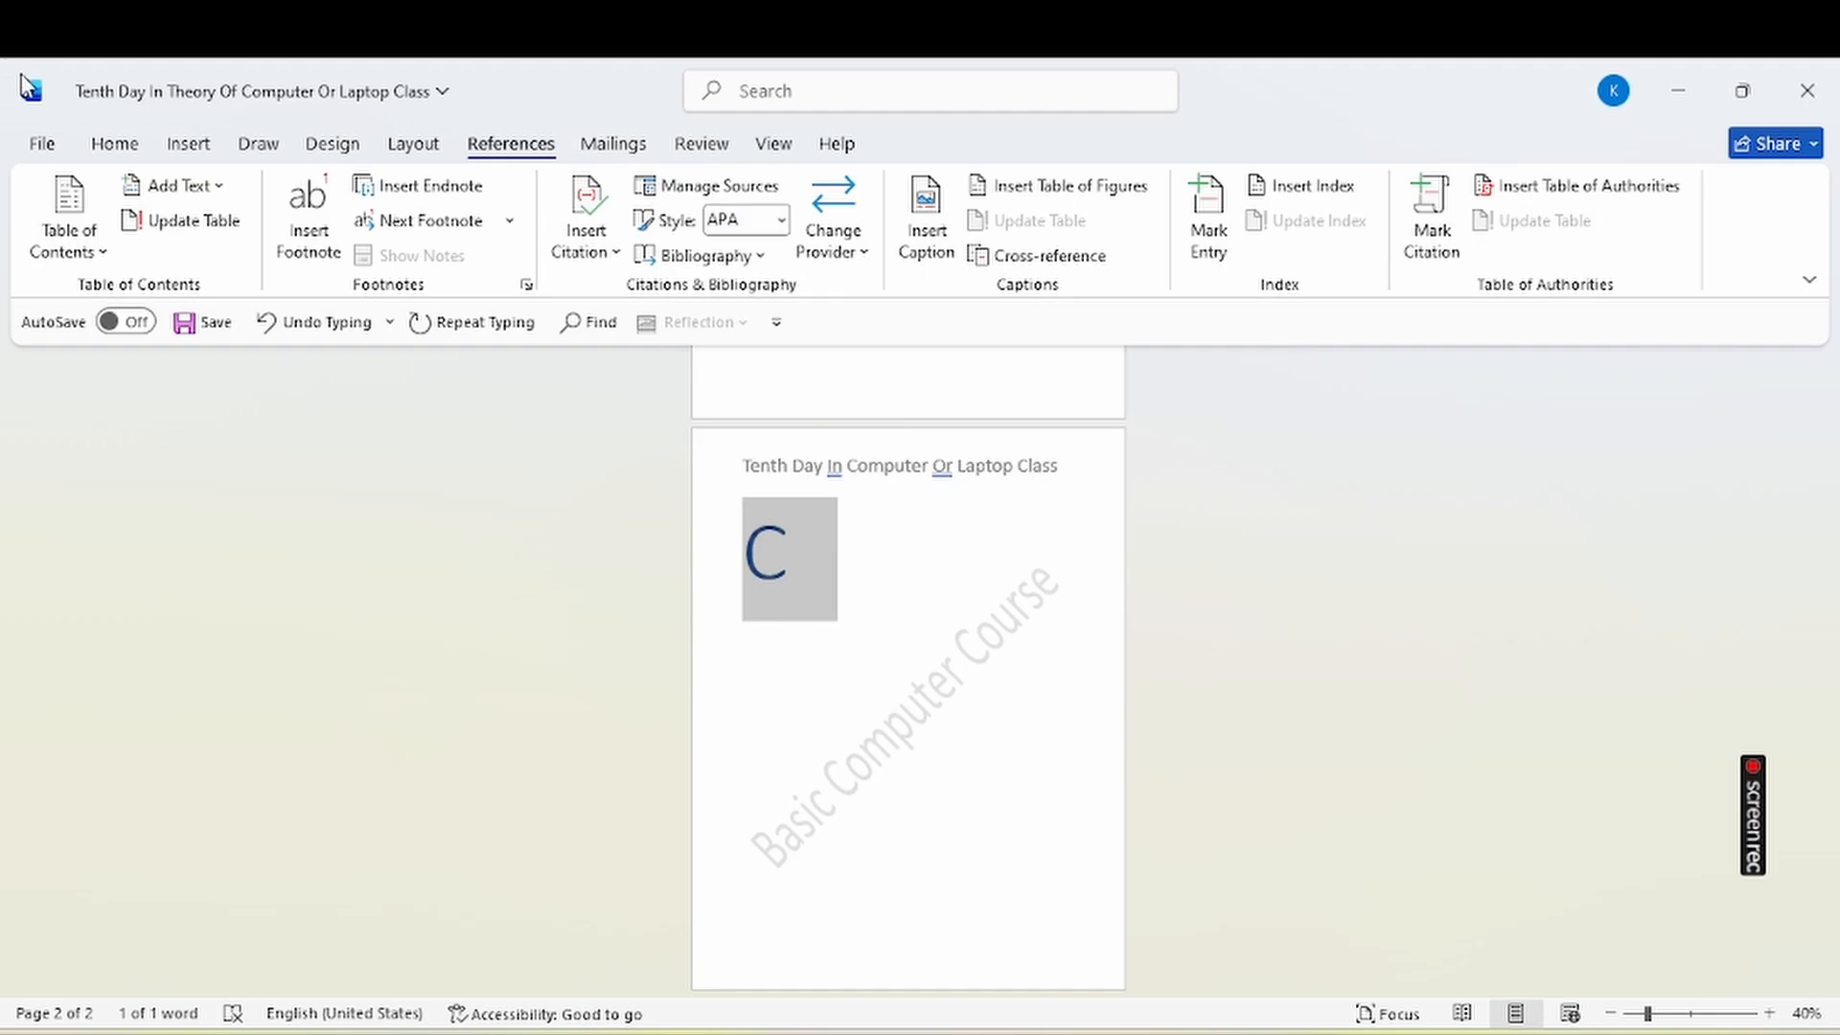
{"action": "left_click", "coordinate": [110, 144]}
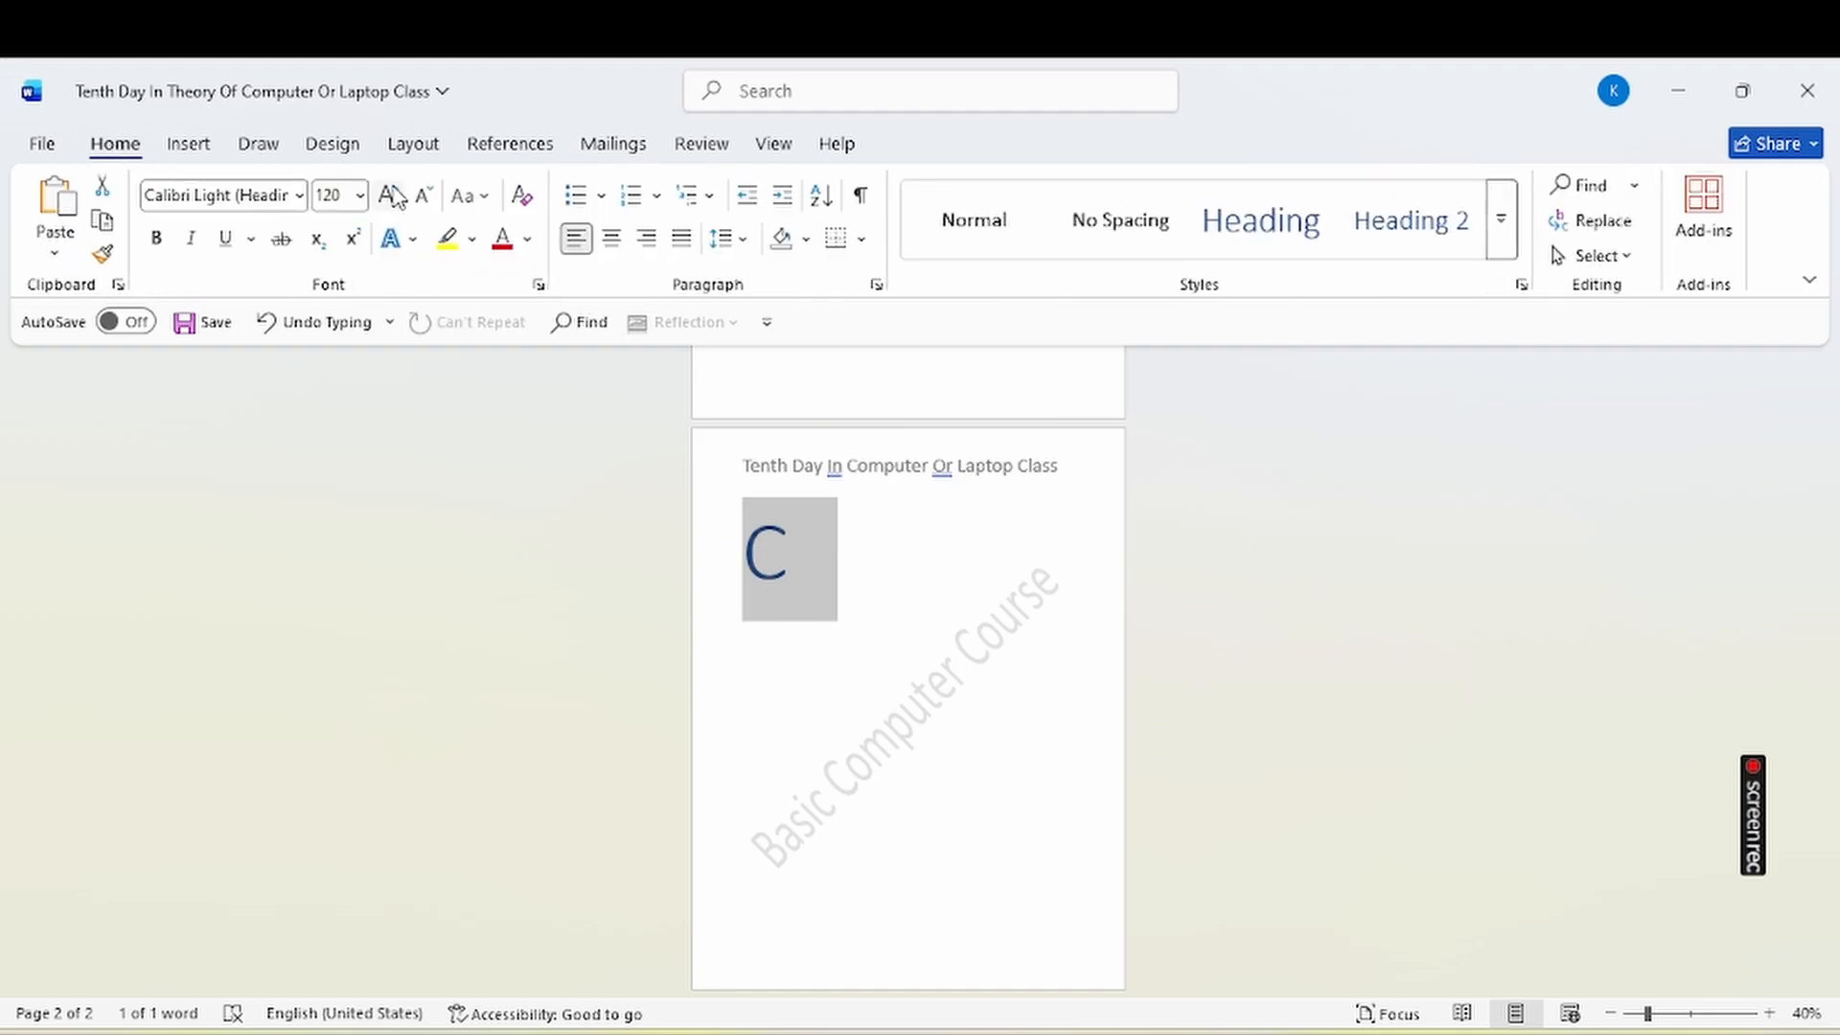
{"action": "left_click", "coordinate": [425, 198]}
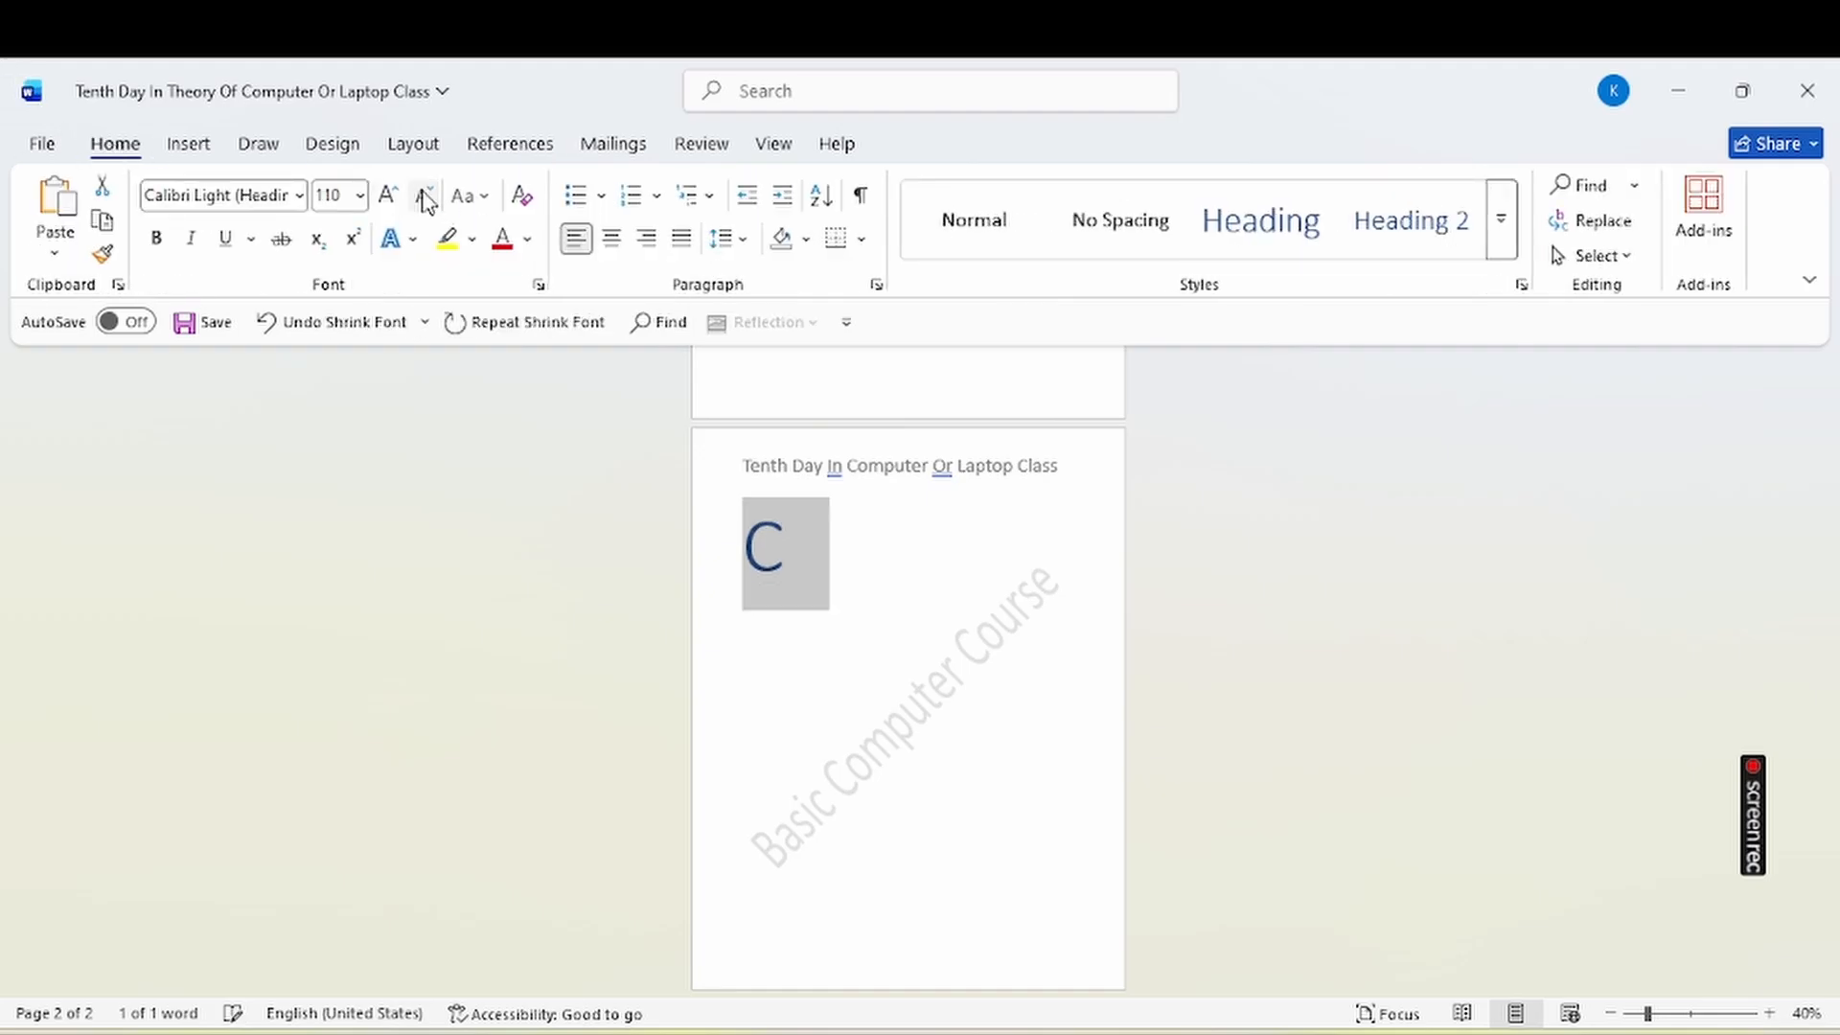
{"action": "left_click", "coordinate": [425, 198]}
{"action": "left_click", "coordinate": [425, 198]}
{"action": "left_click", "coordinate": [424, 197]}
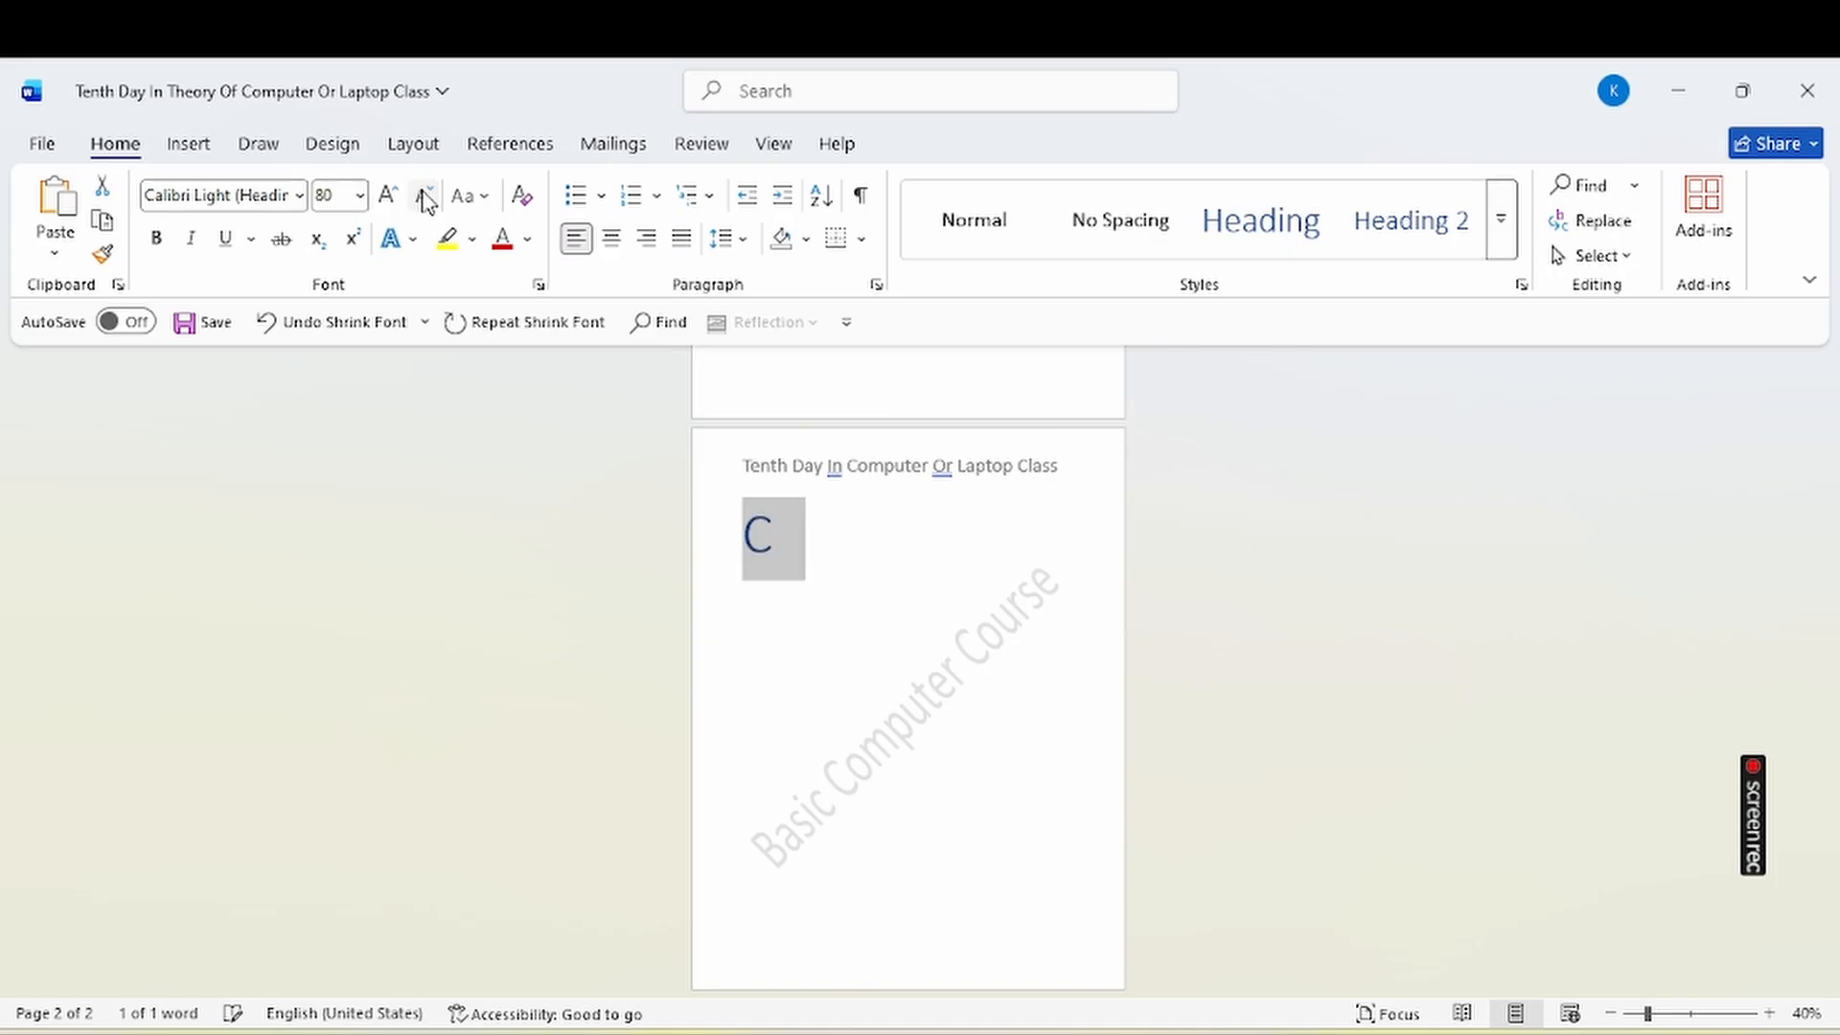
{"action": "left_click", "coordinate": [424, 198]}
{"action": "left_click", "coordinate": [425, 197]}
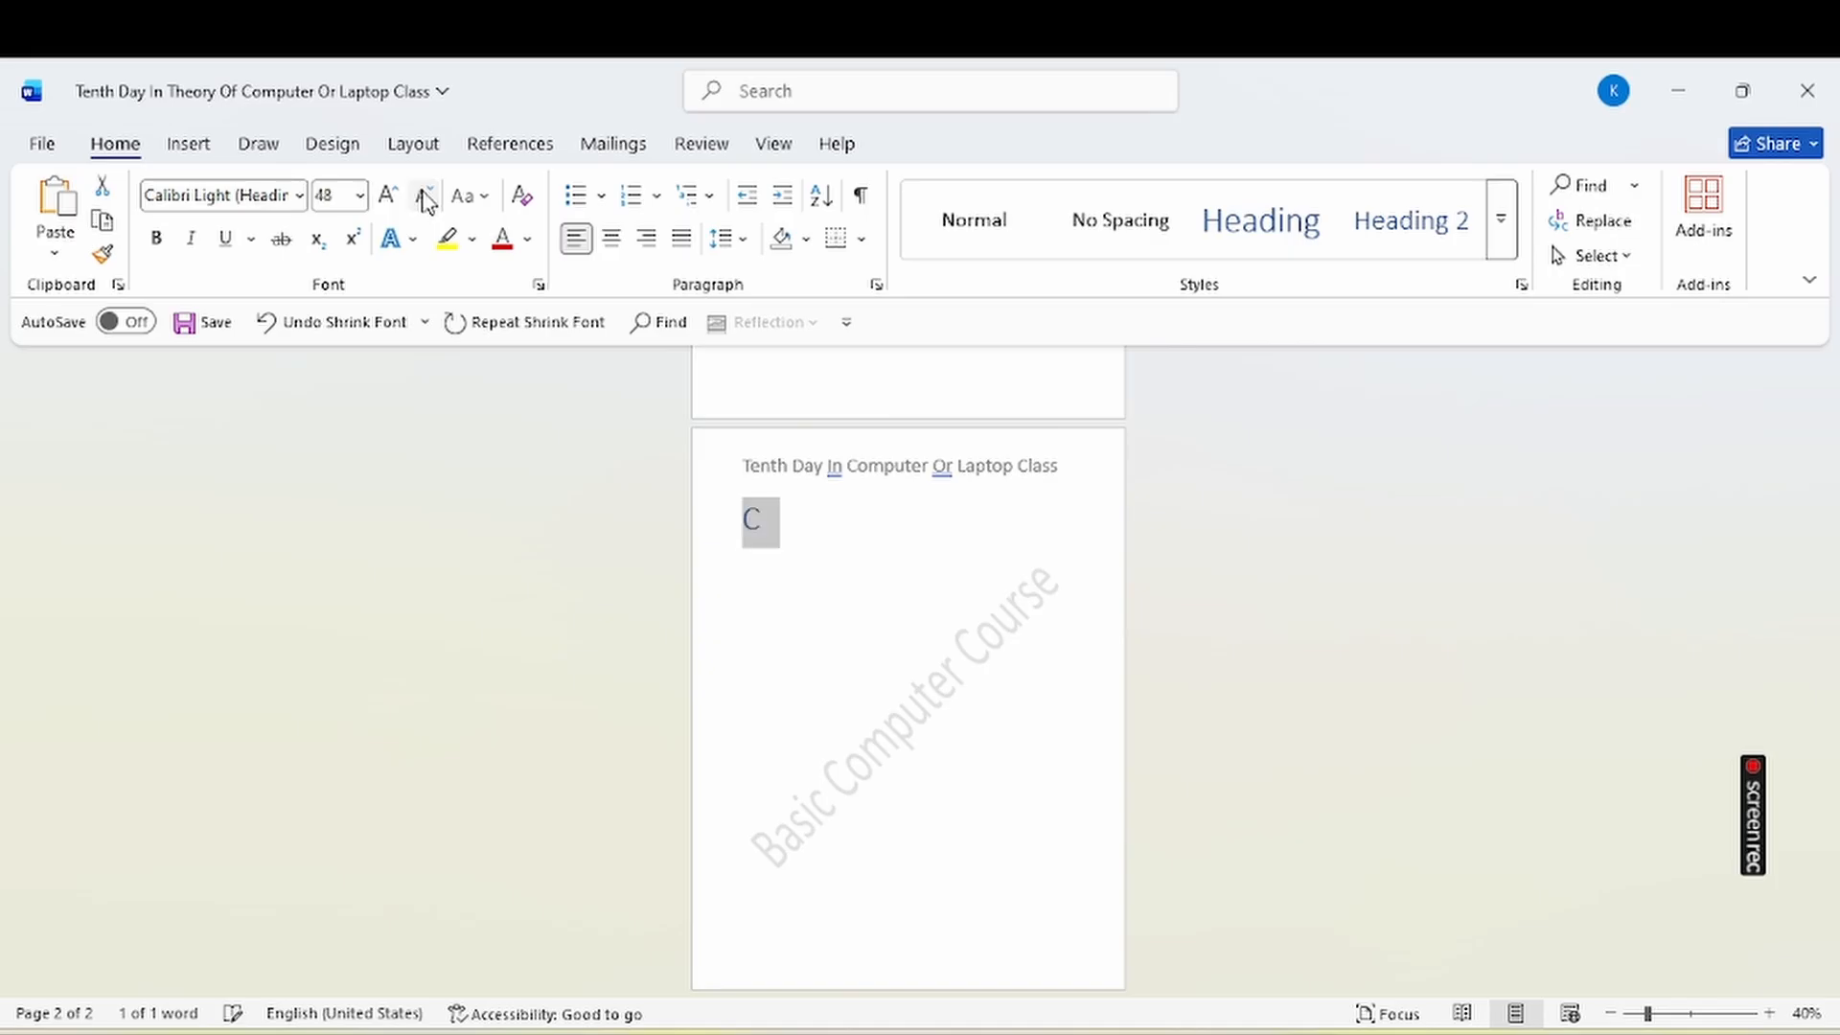
Complete the heading text on page 2 as "Chapter" and reduce its font size to 36.
{"action": "left_click", "coordinate": [804, 512]}
{"action": "type", "text": "H"}
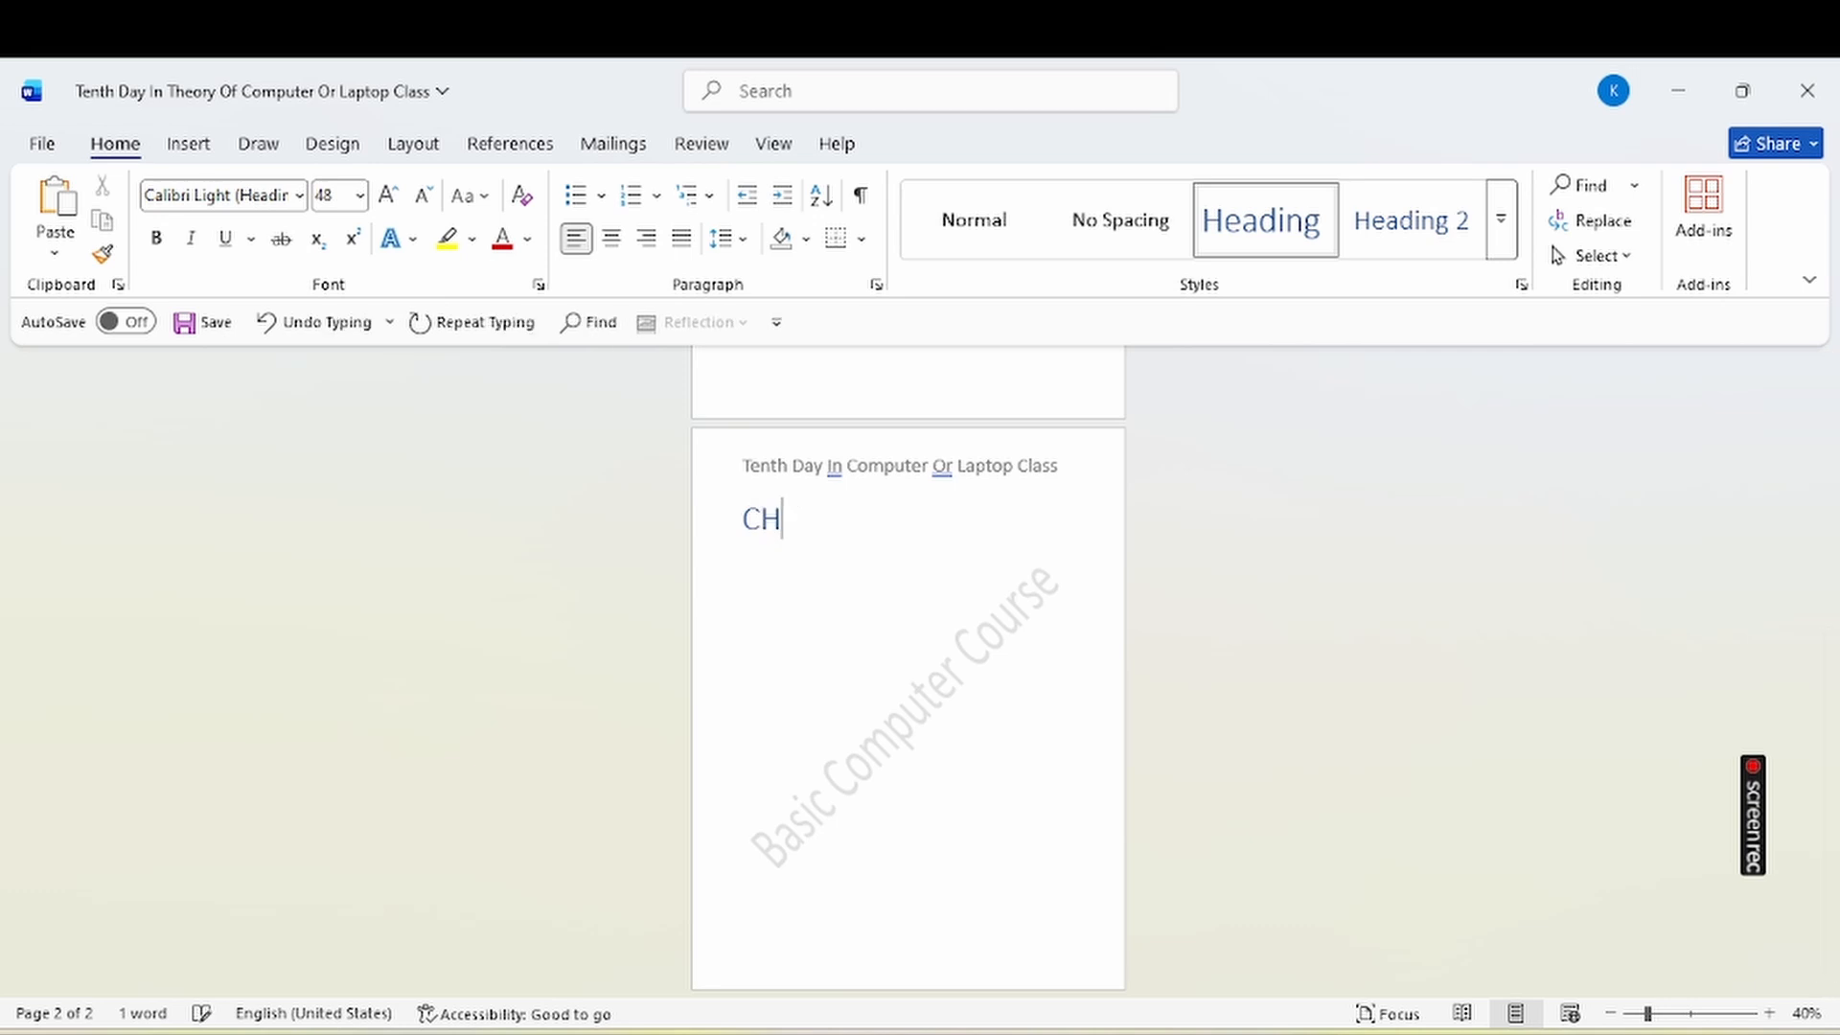
{"action": "key", "text": "BackSpace"}
{"action": "type", "text": "hapter"}
{"action": "double_click", "coordinate": [805, 513]}
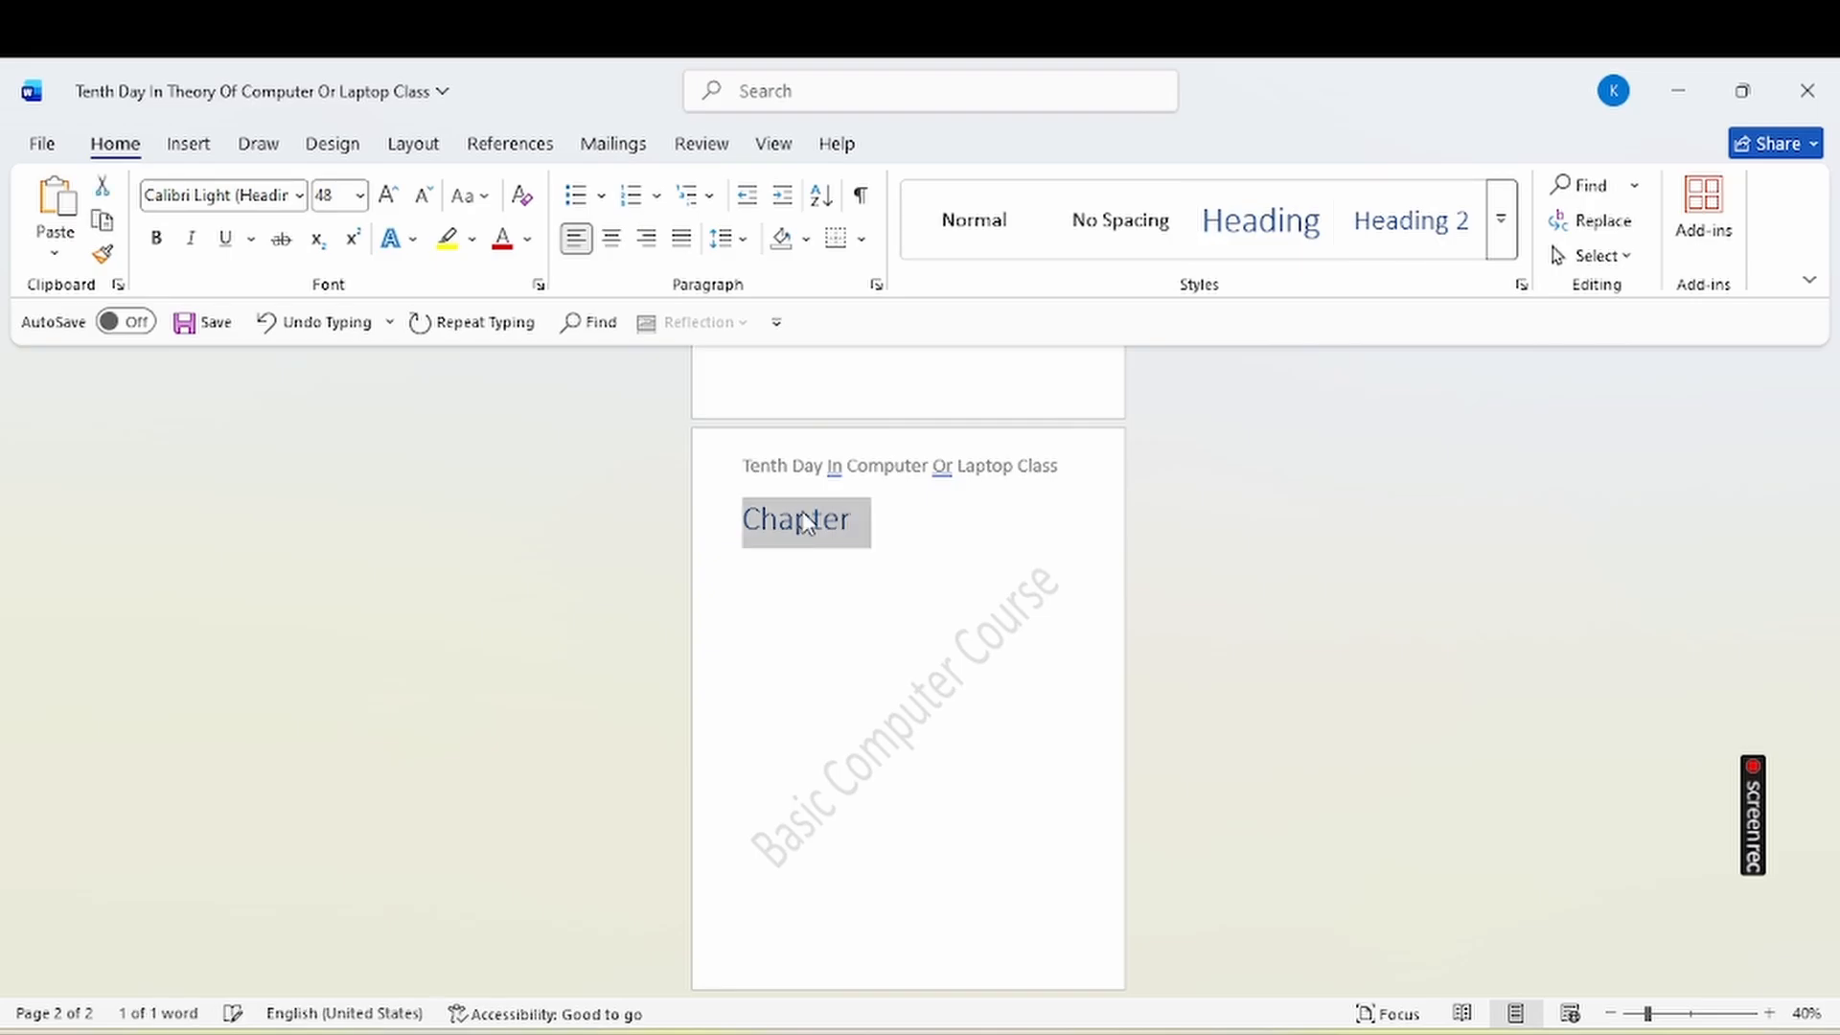
{"action": "left_click", "coordinate": [423, 194]}
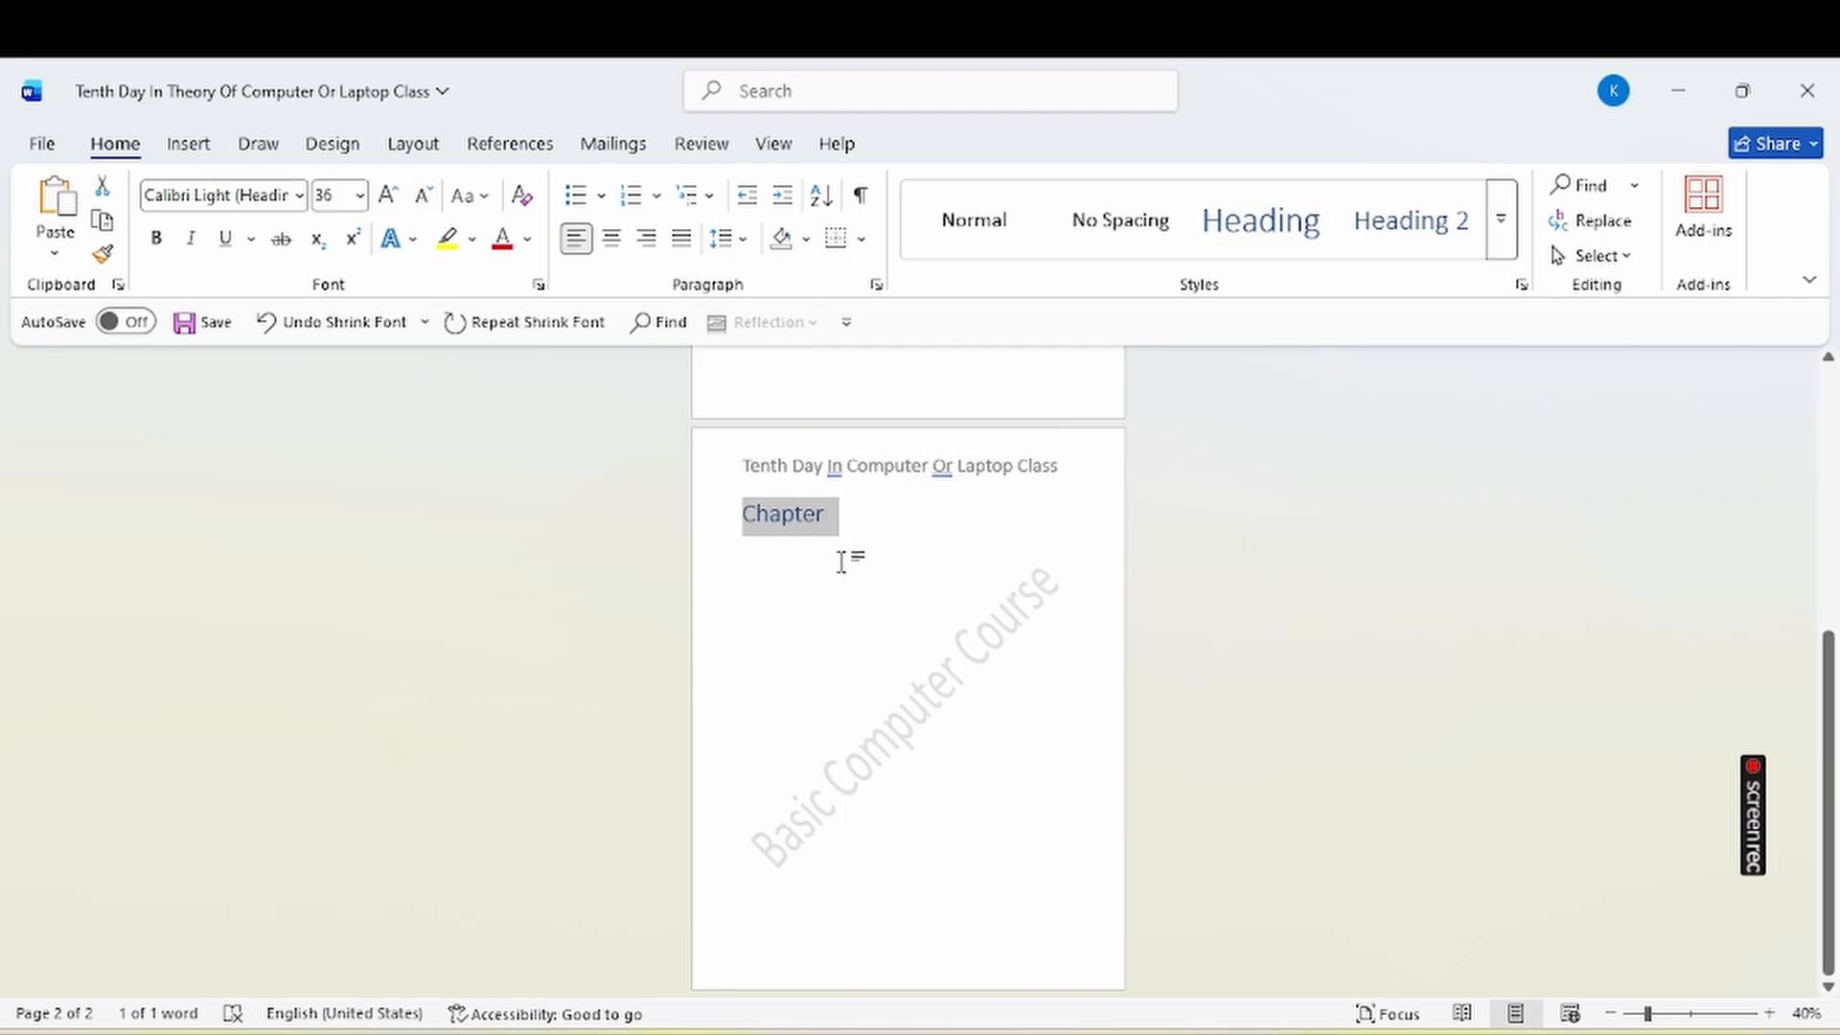
{"action": "left_click", "coordinate": [858, 529]}
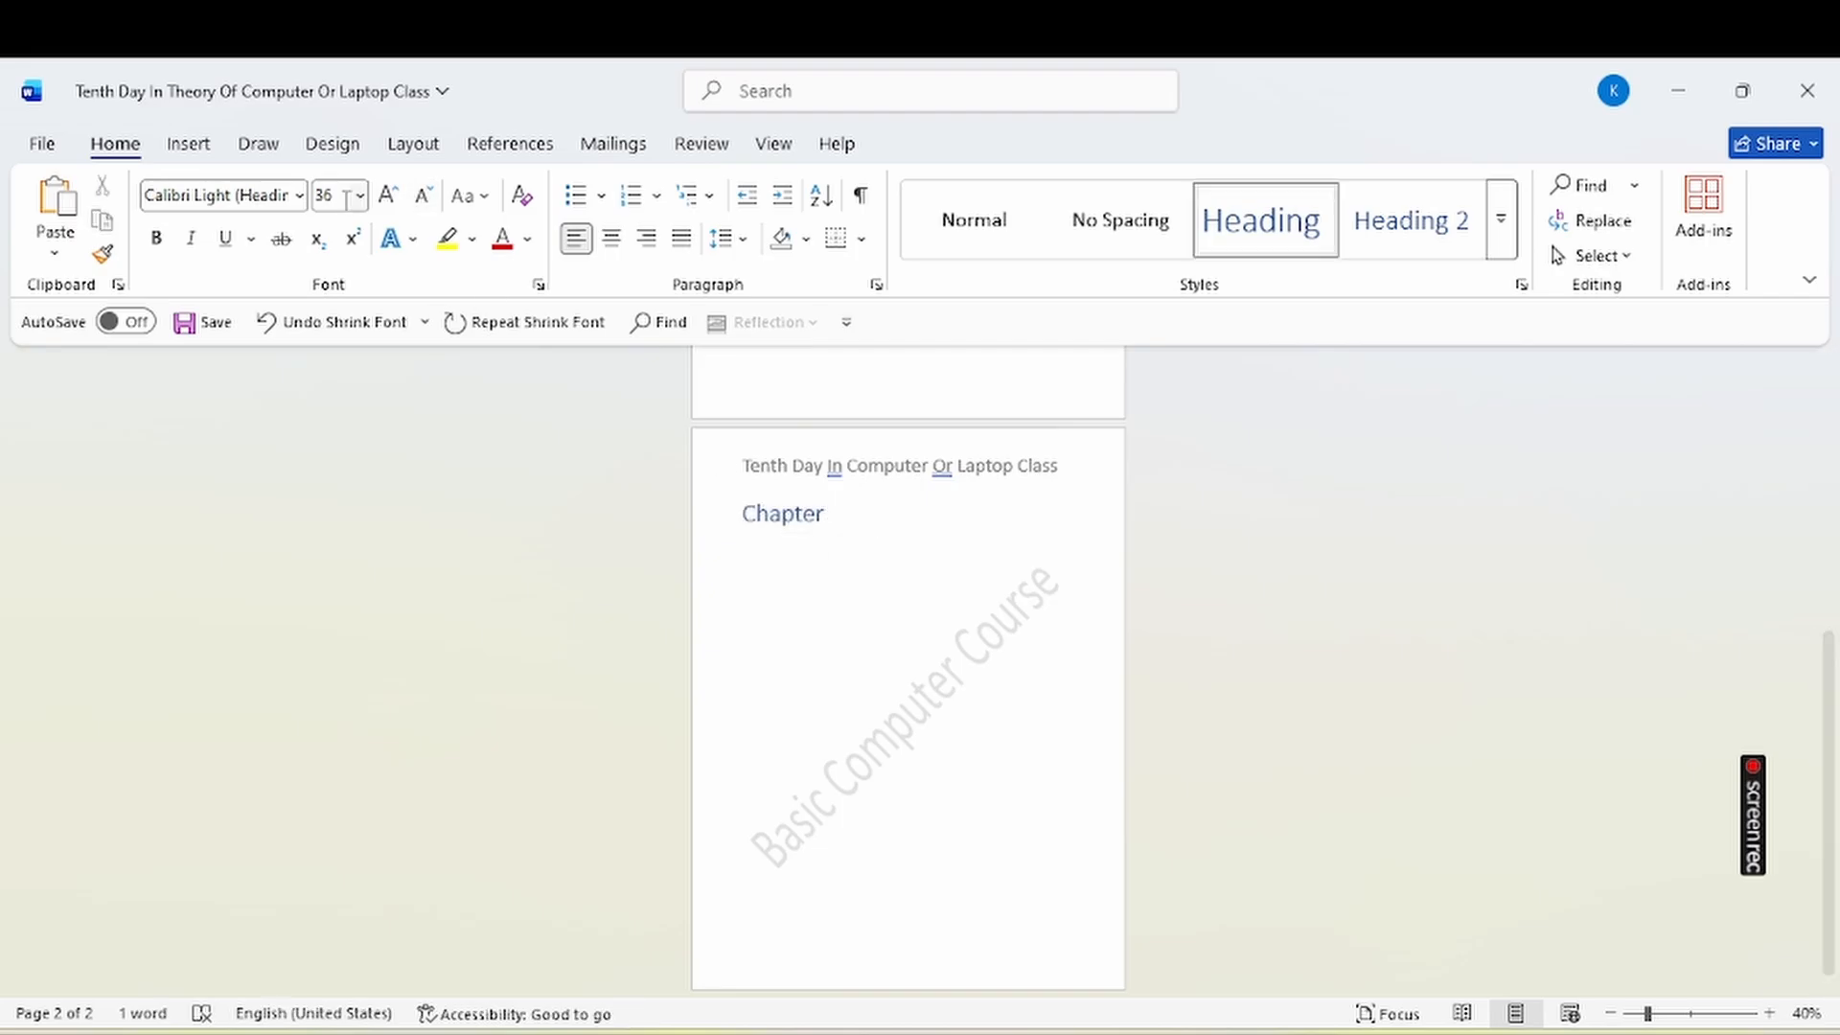
Add the number 1 to the page 2 heading so it reads "Chapter 1".
{"action": "left_click", "coordinate": [515, 146]}
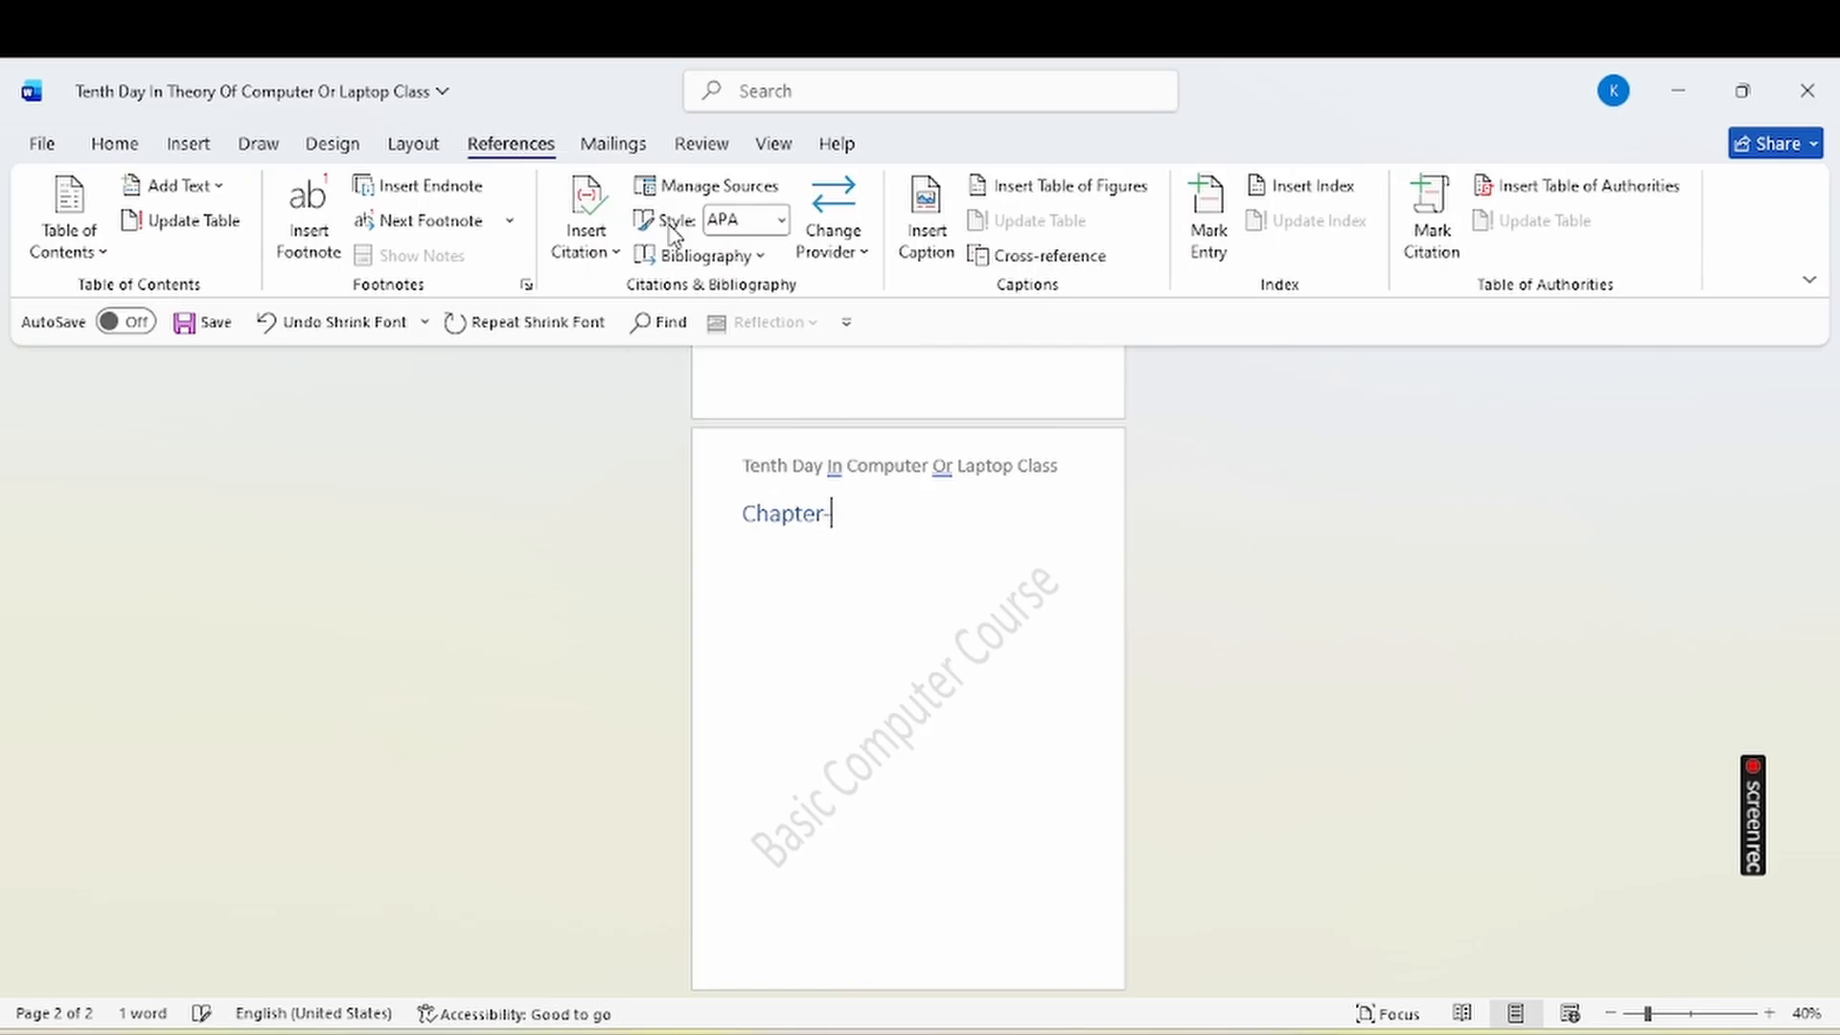
{"action": "type", "text": "-"}
{"action": "key", "text": "BackSpace"}
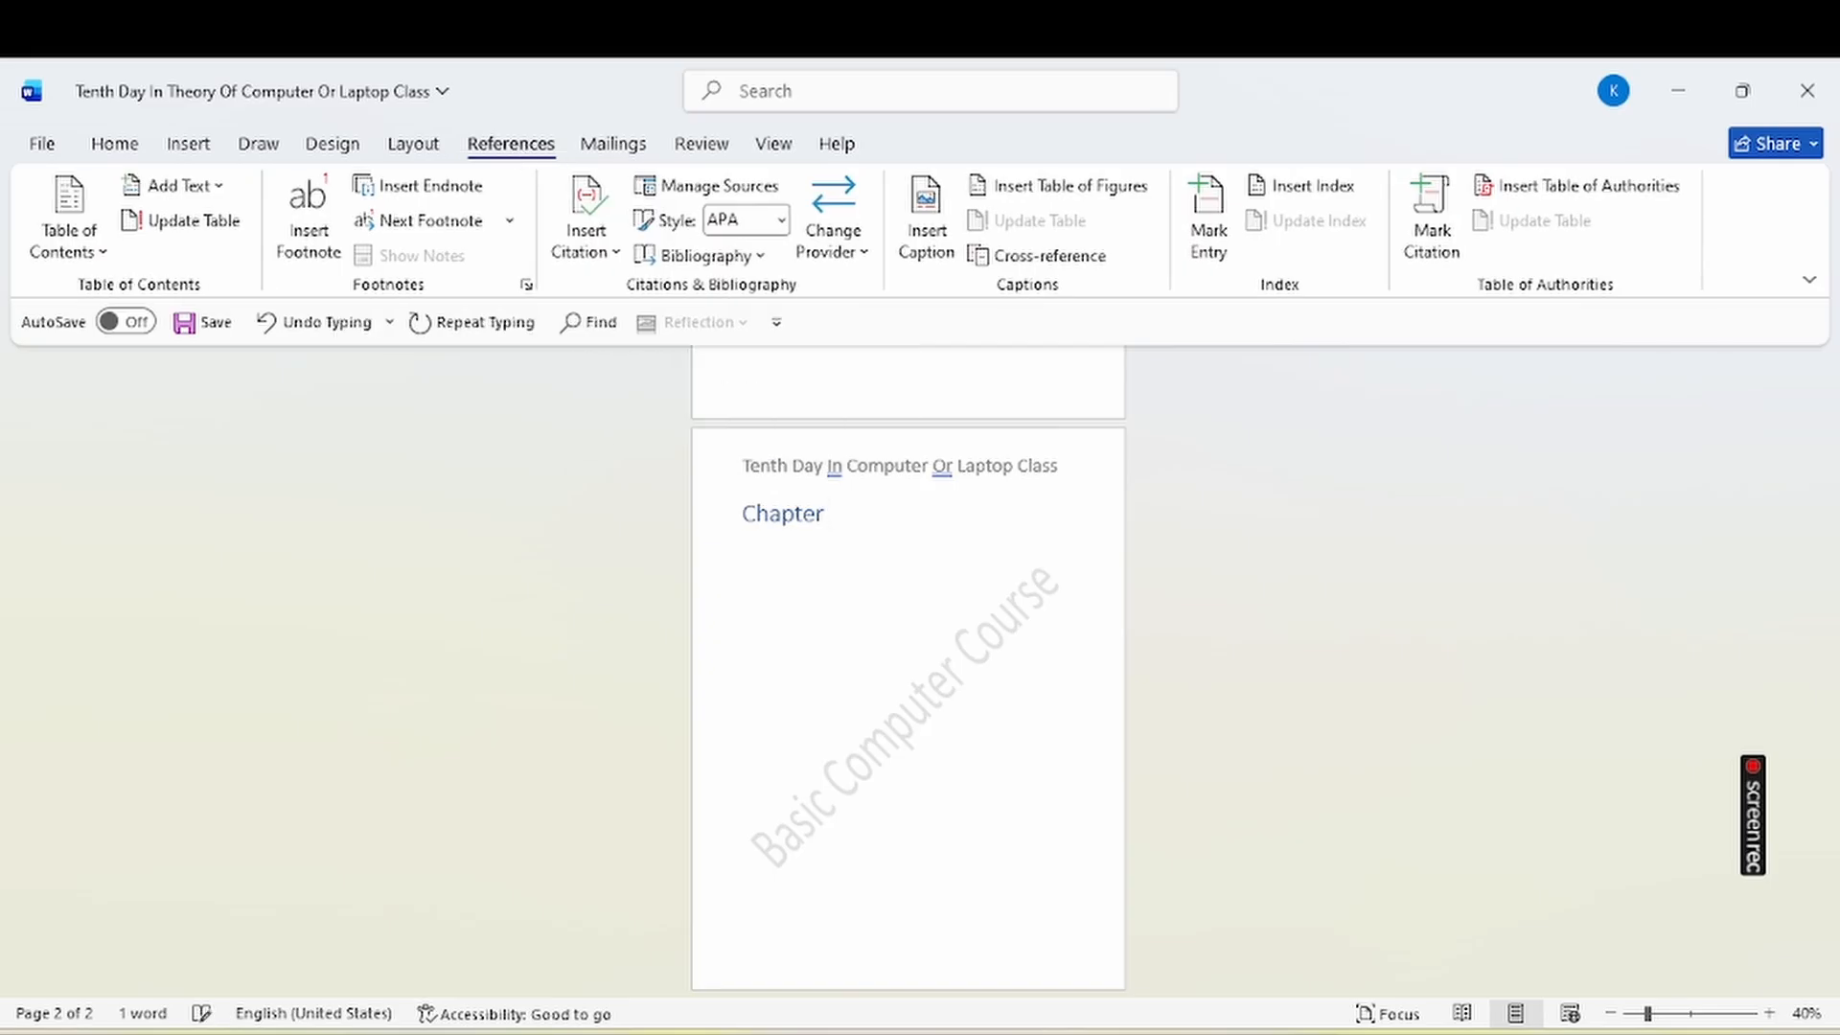
{"action": "type", "text": "1"}
{"action": "key", "text": "BackSpace"}
{"action": "type", "text": "1"}
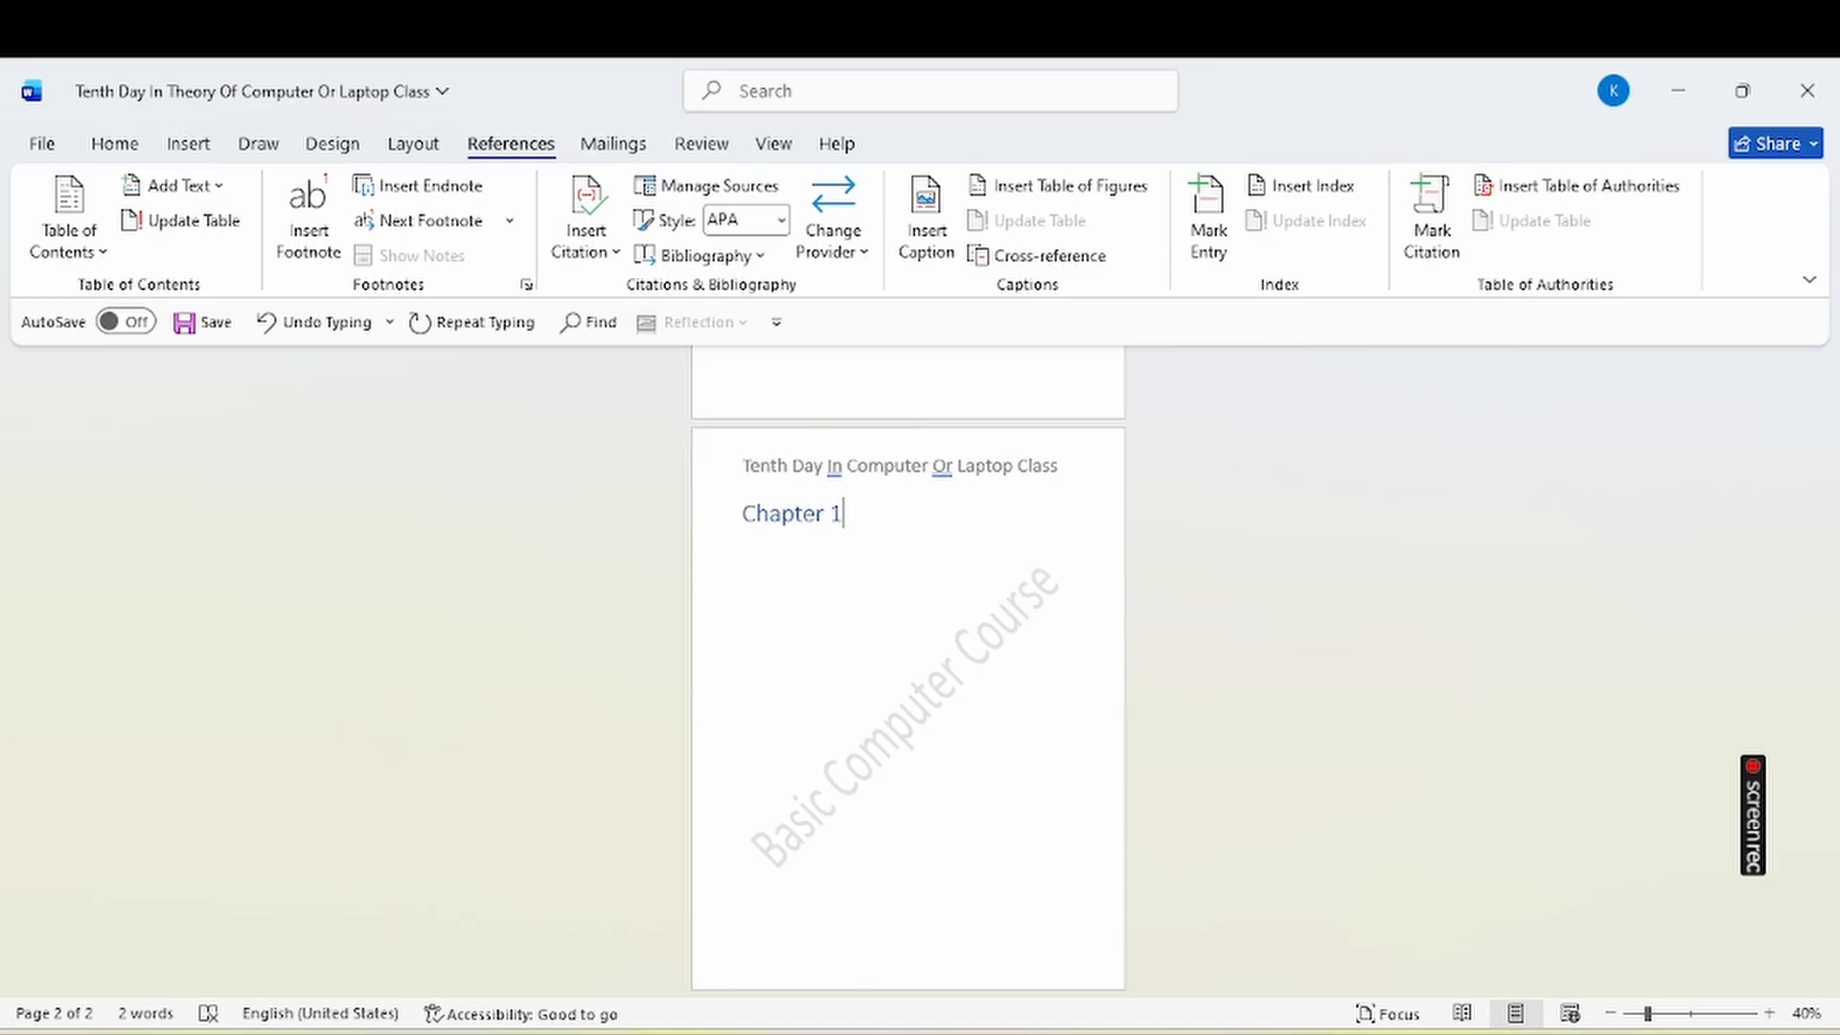
Insert blank pages after the Chapter 1 heading and enter the heading "Chapter 2" on page 4.
{"action": "left_click", "coordinate": [210, 157]}
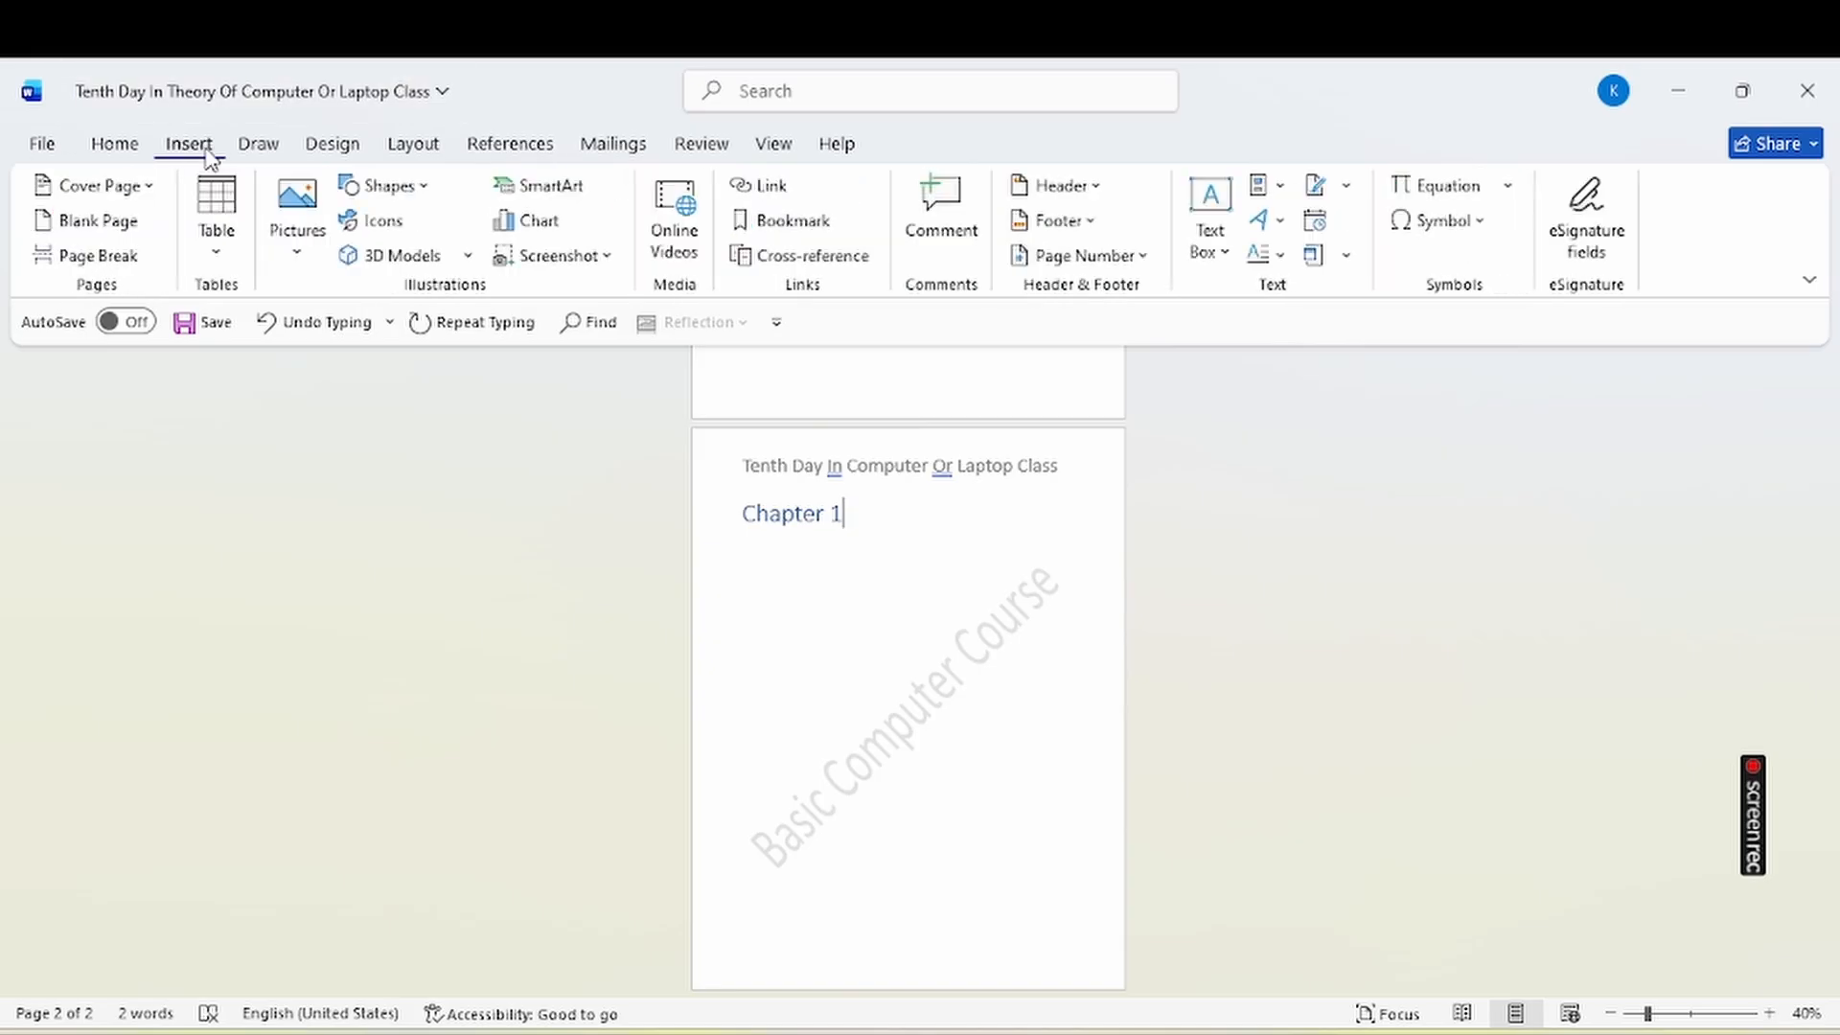
{"action": "left_click", "coordinate": [113, 230]}
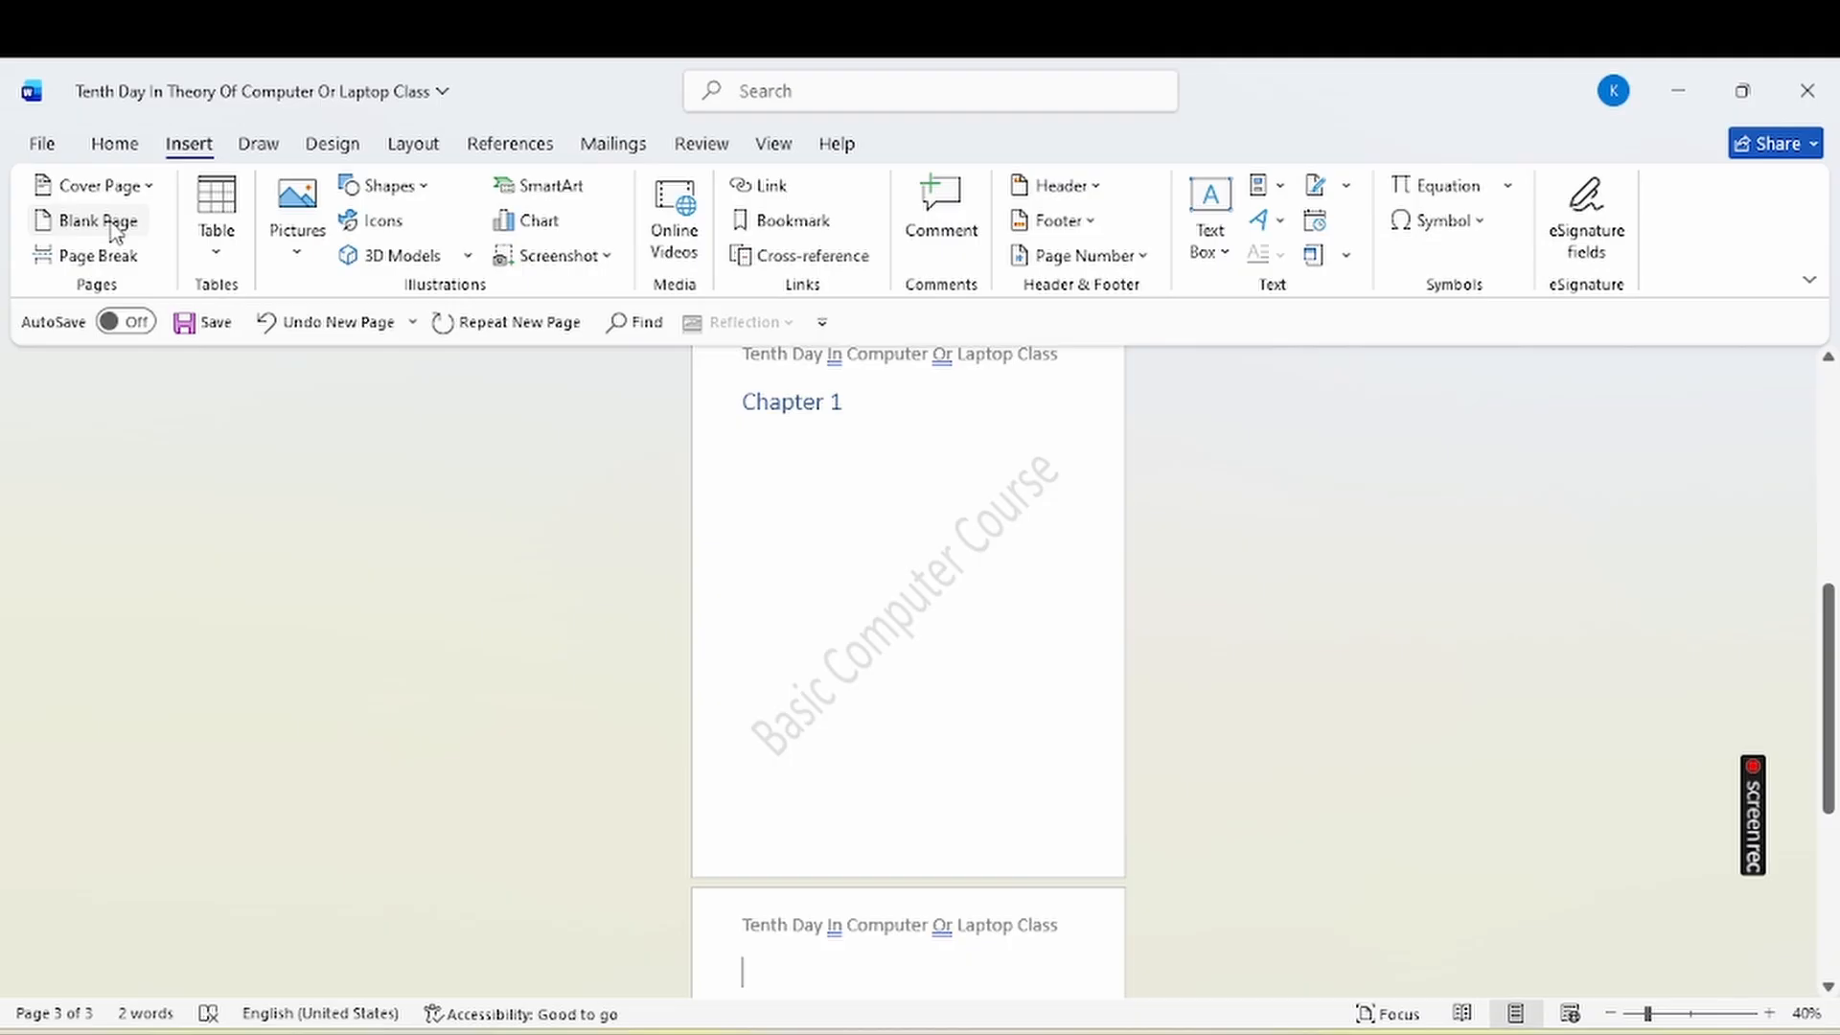
{"action": "left_click", "coordinate": [113, 230]}
{"action": "type", "text": "C"}
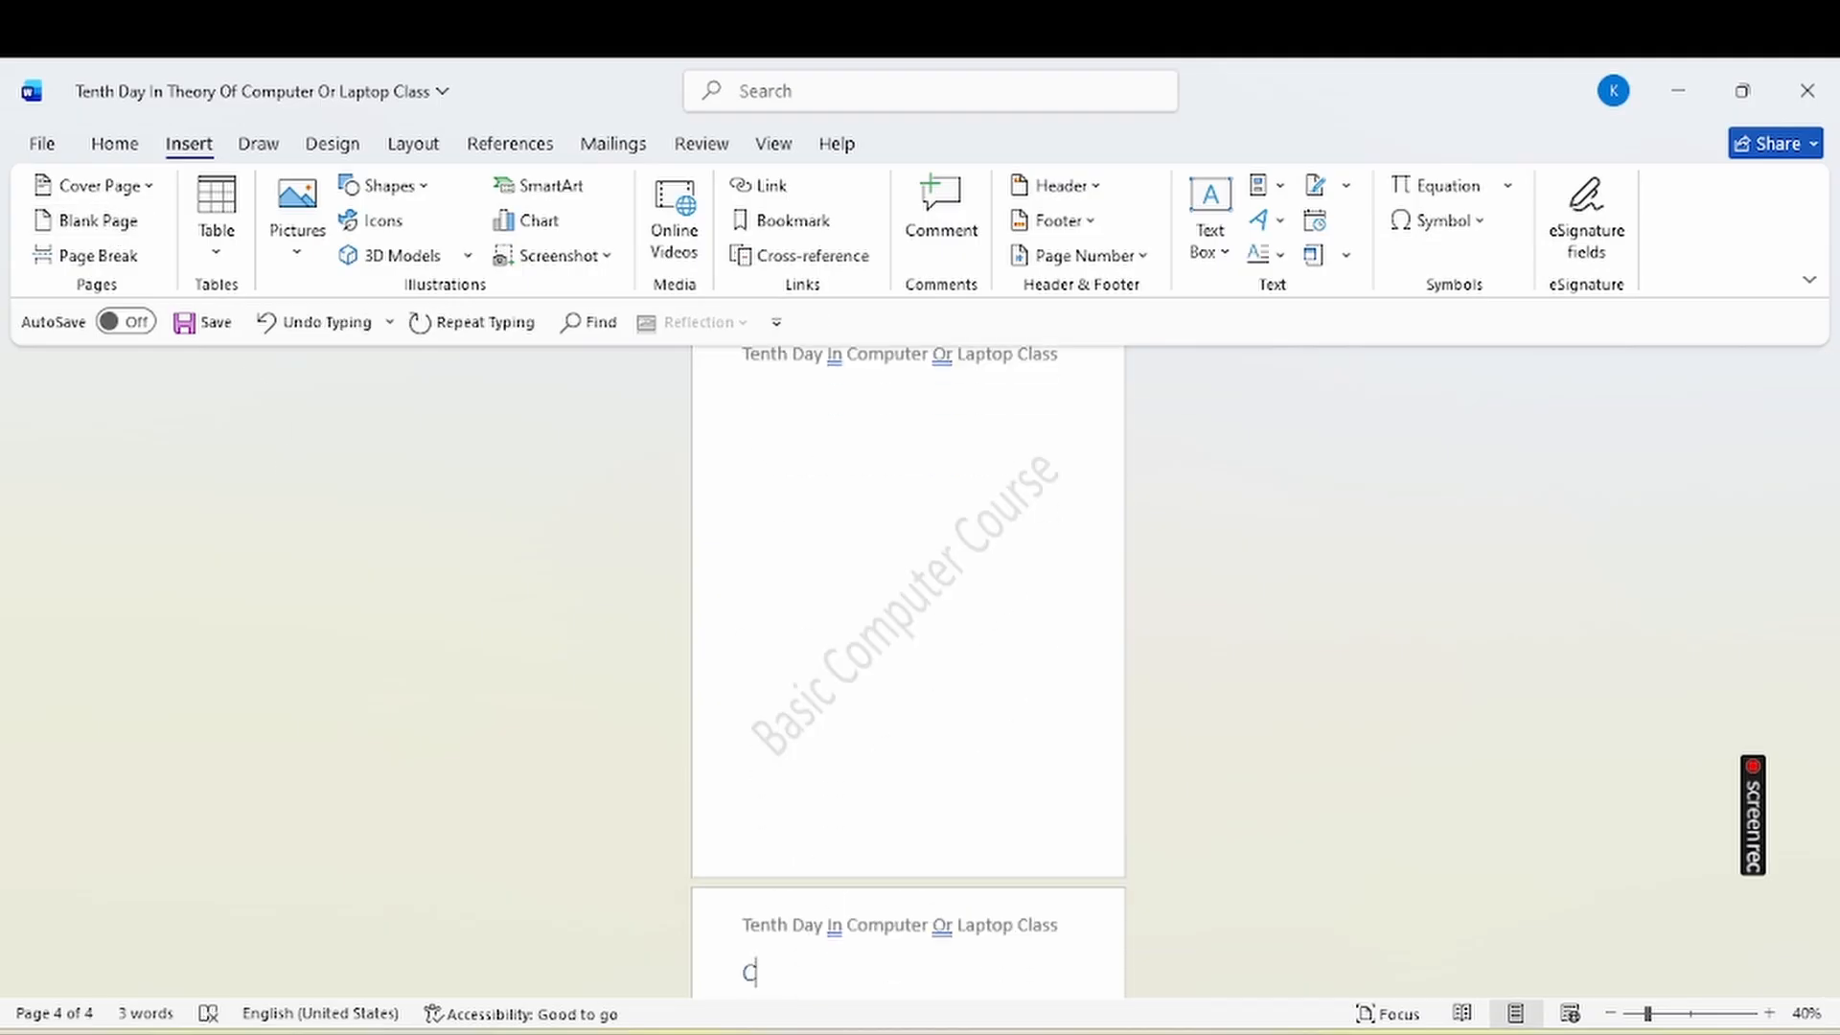
{"action": "type", "text": "hapter 2"}
Insert further blank pages and enter the headings "Chapter 3" on page 7 and "Chapter 4" on page 10.
{"action": "left_click", "coordinate": [95, 221]}
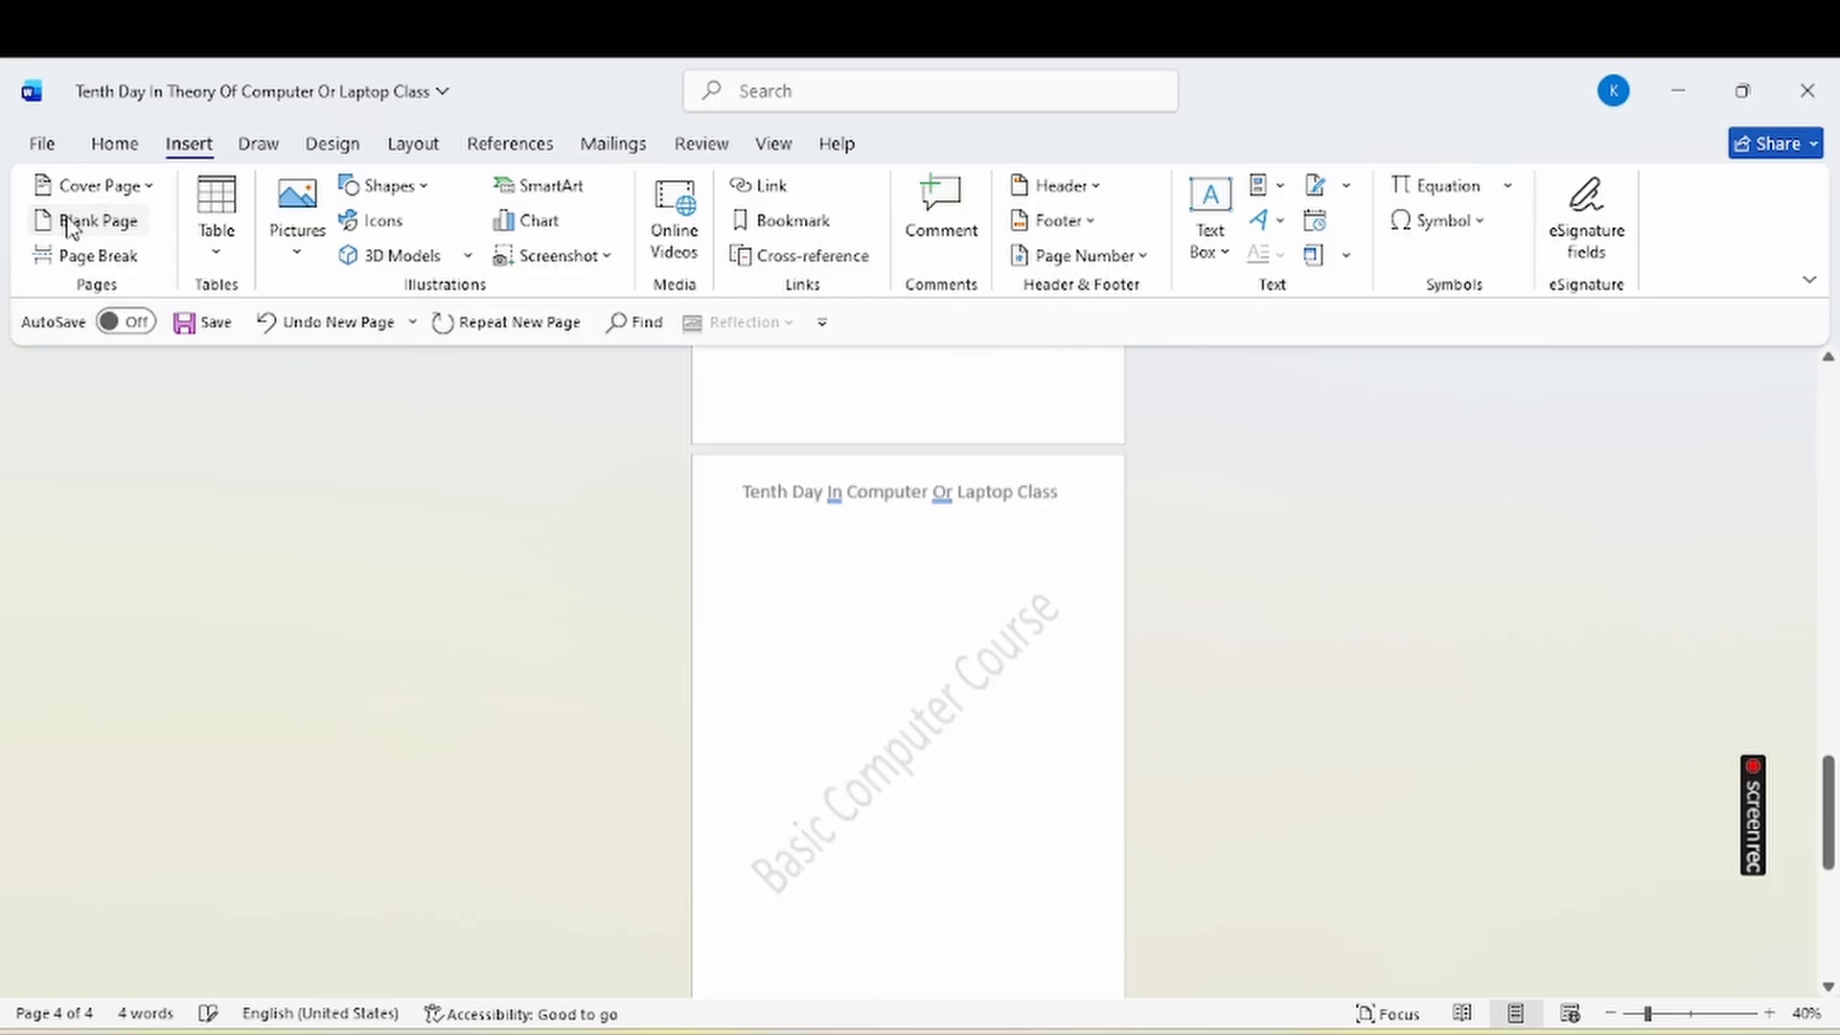
{"action": "type", "text": "Chapter 3"}
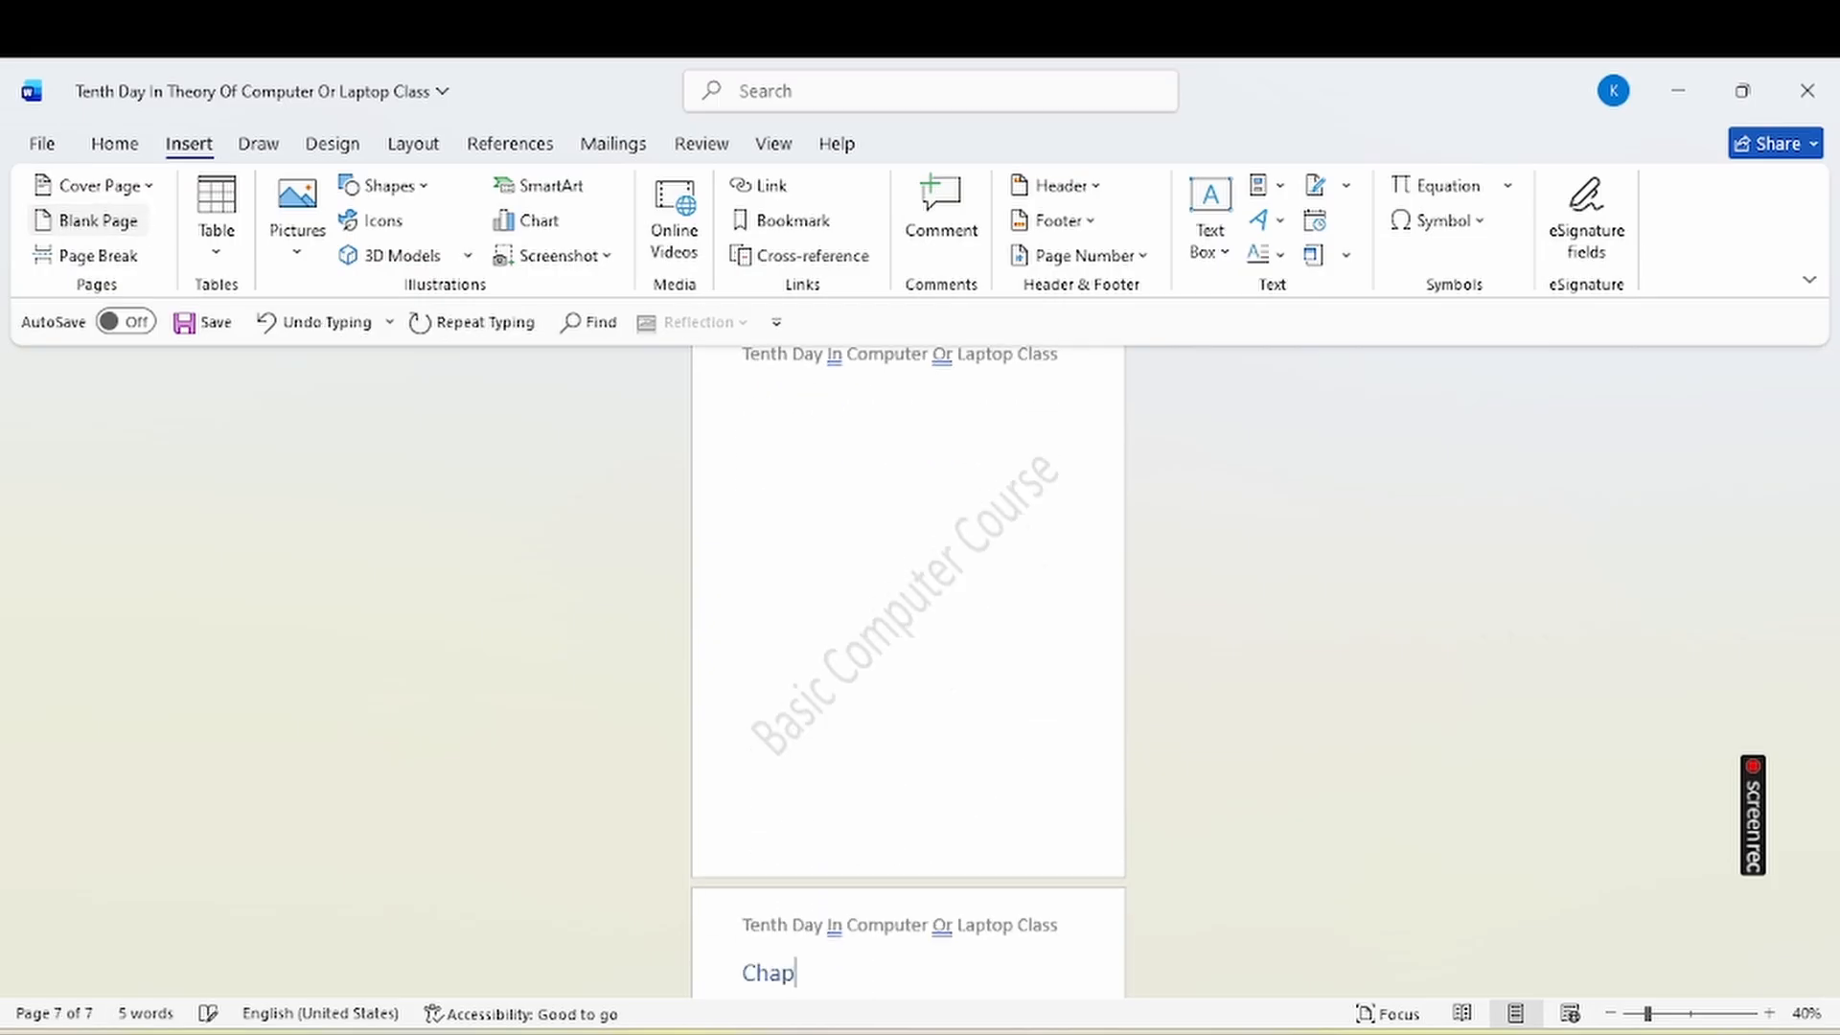
{"action": "left_click", "coordinate": [96, 222]}
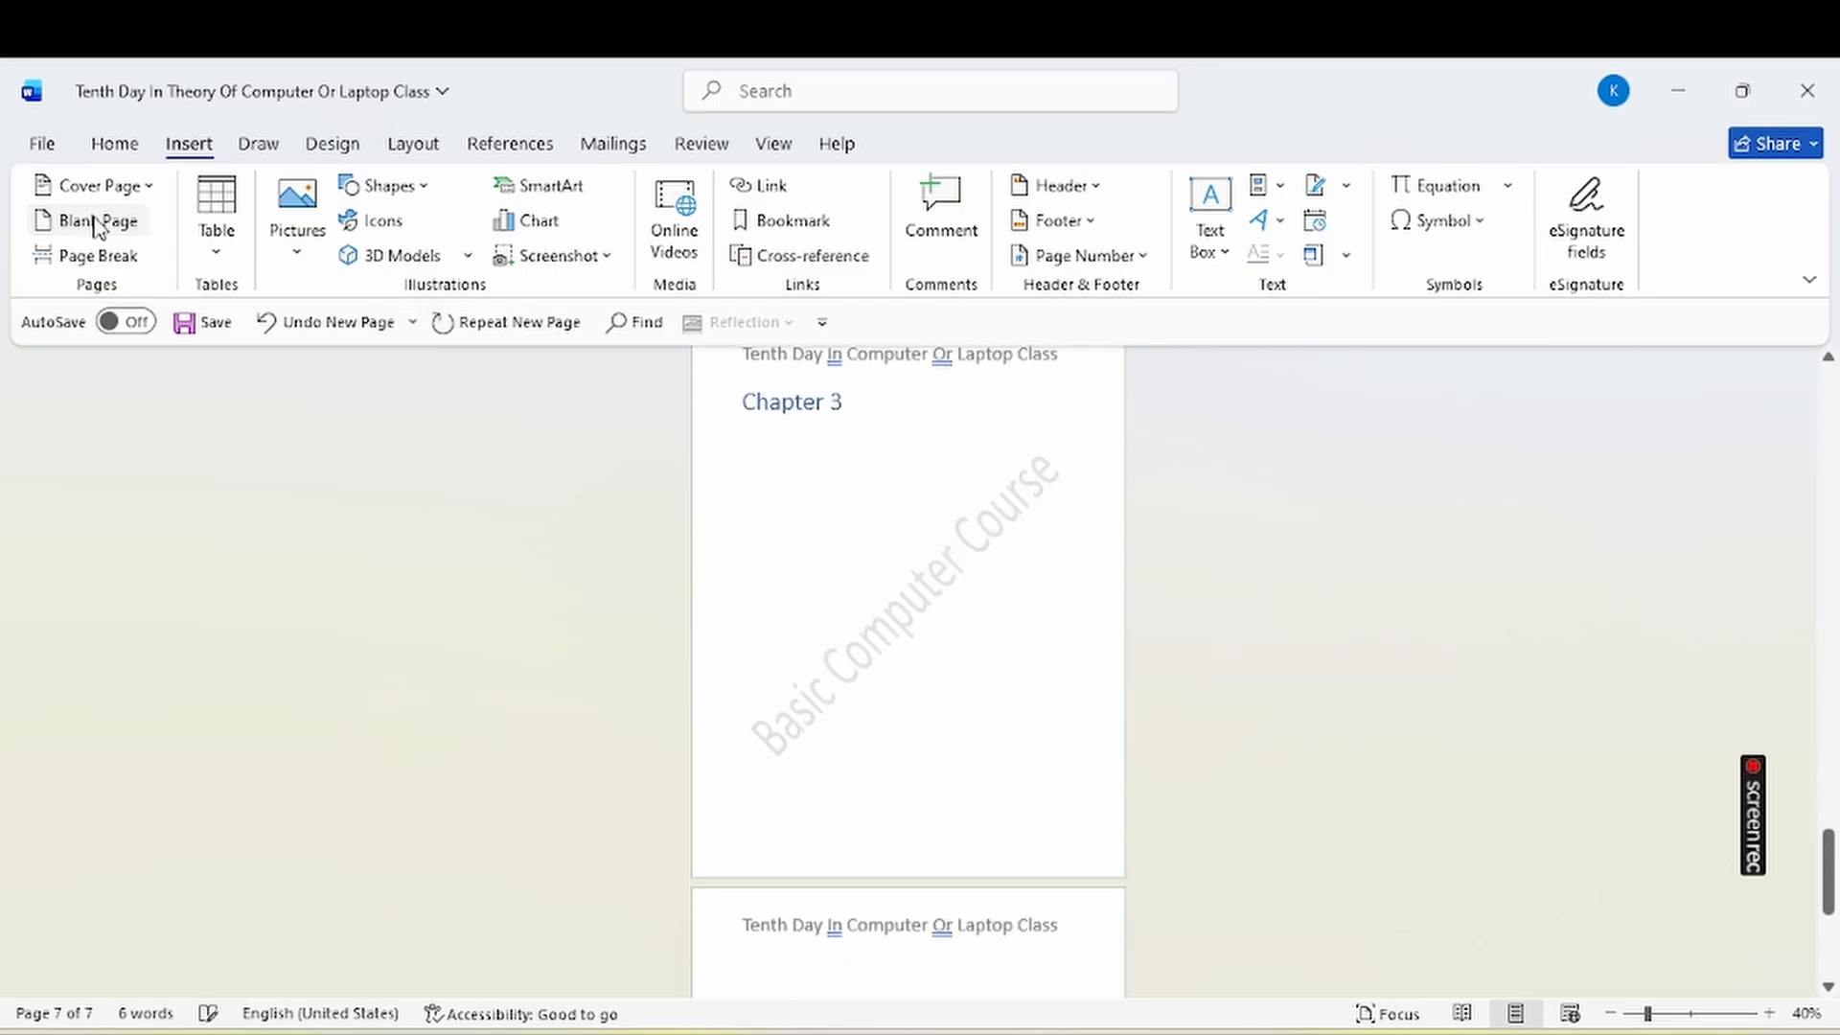
{"action": "left_click", "coordinate": [95, 222]}
{"action": "type", "text": "C"}
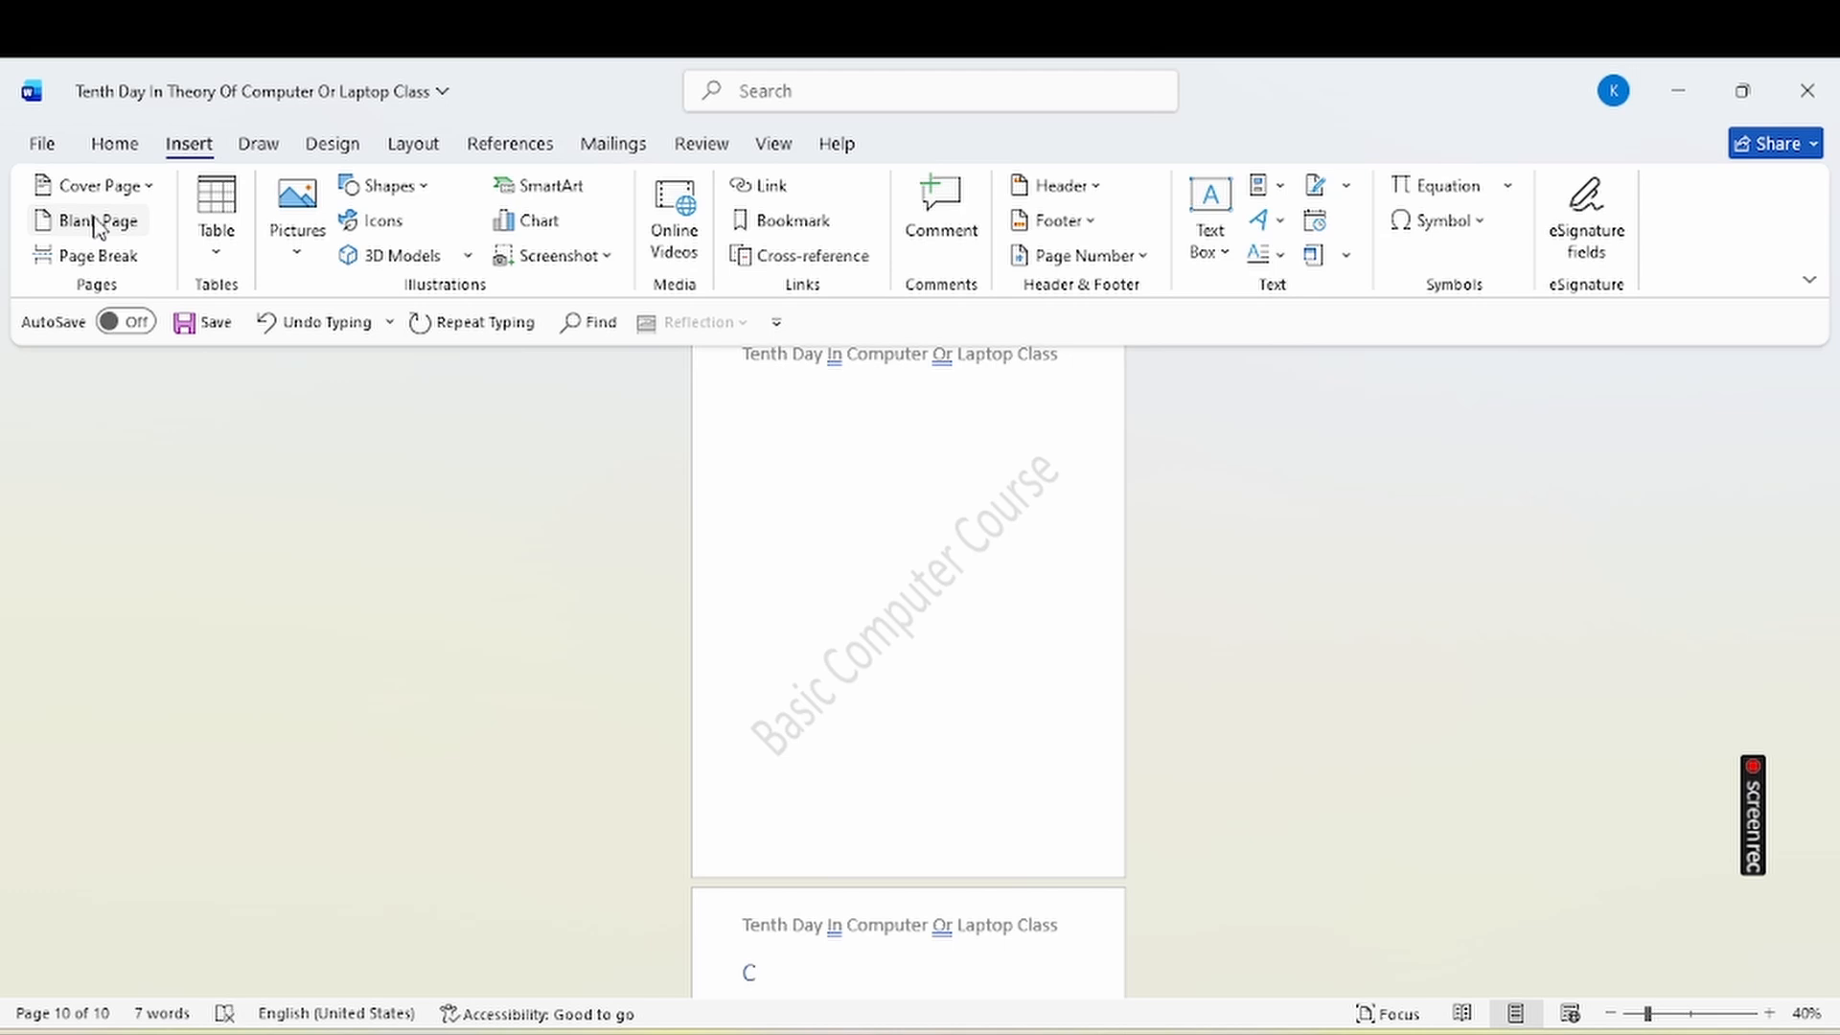
{"action": "type", "text": "hapter 4"}
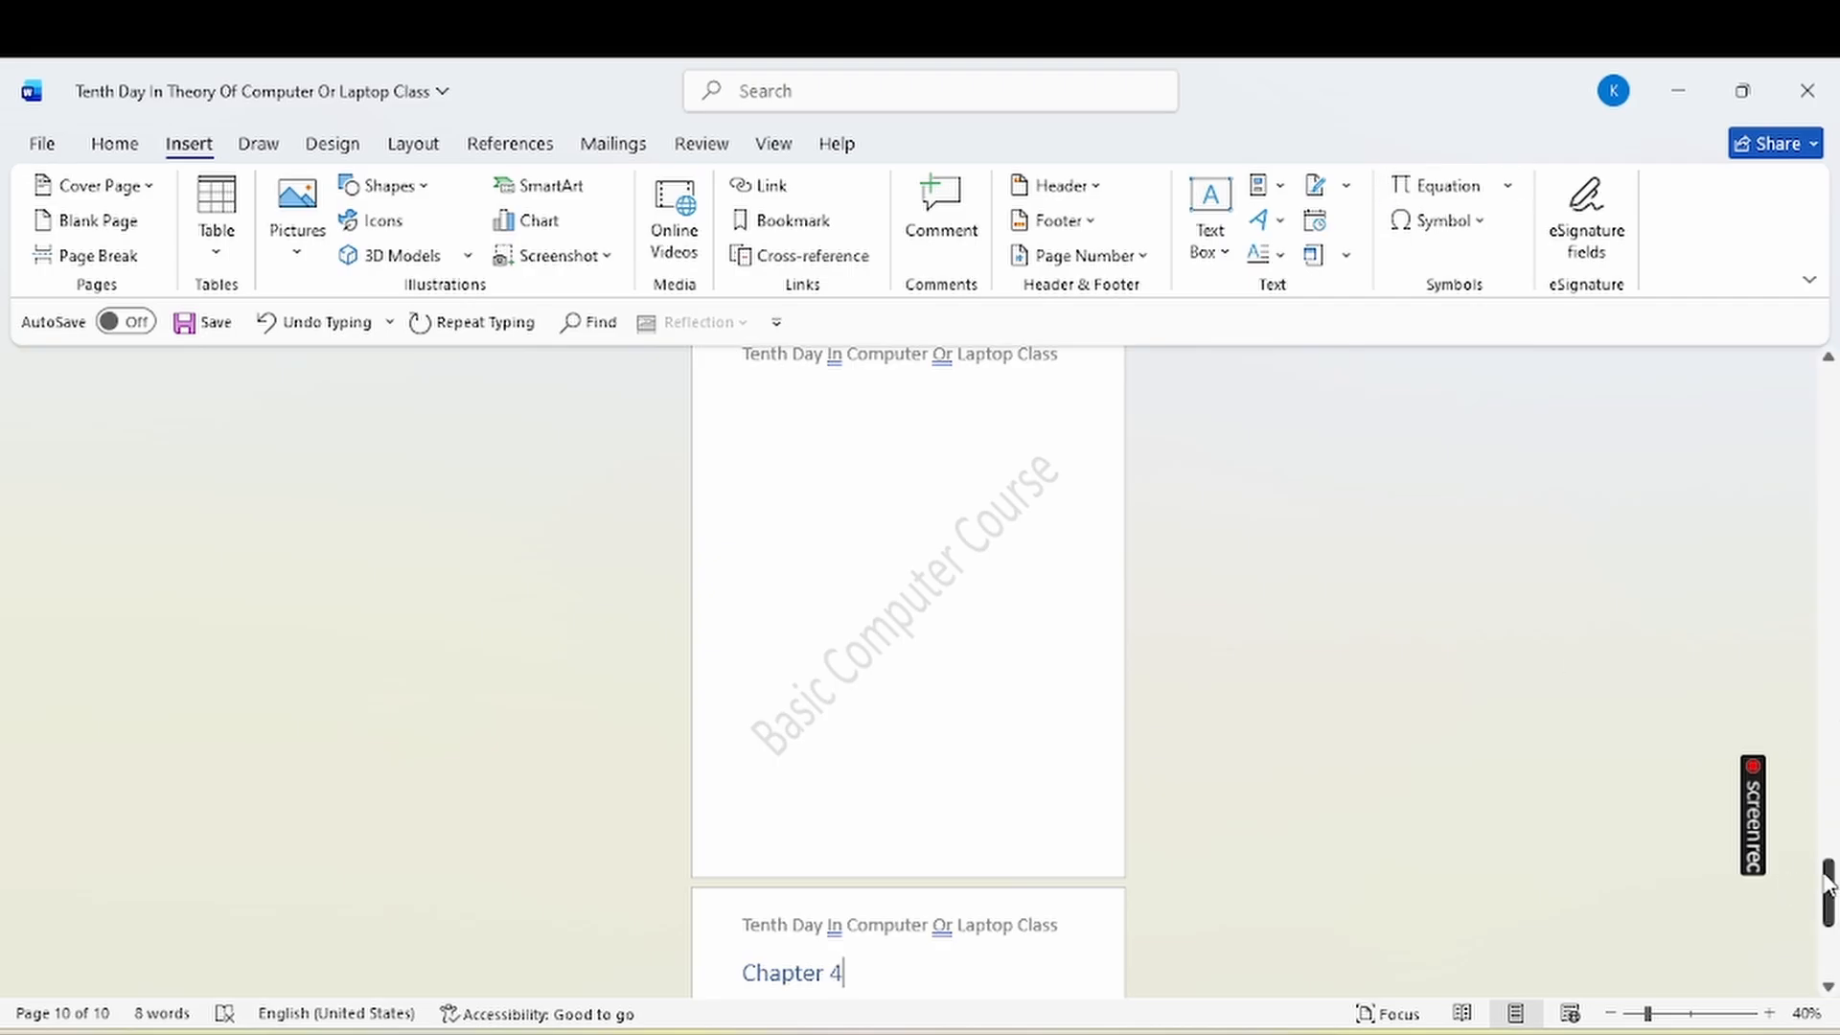
Place the cursor in the blank area of page 1 and increase the font size there to 26.
{"action": "left_click_drag", "start_coordinate": [1826, 884], "coordinate": [1834, 355]}
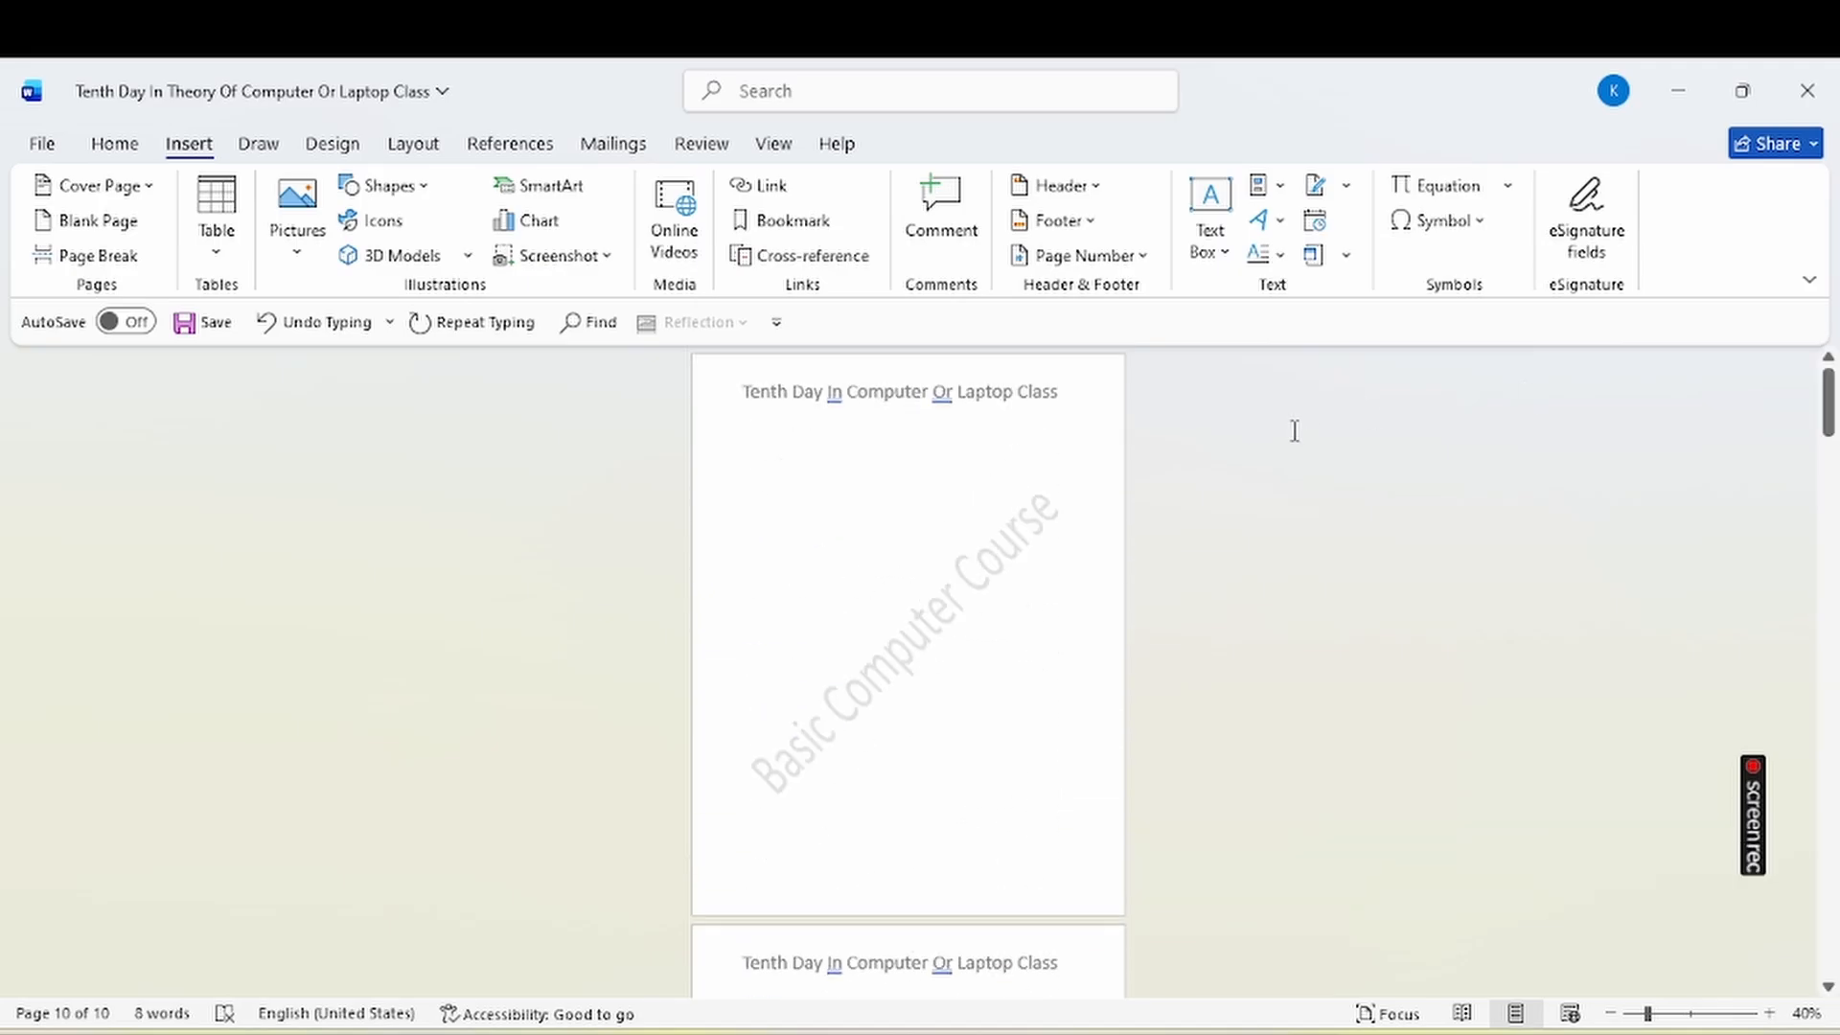
{"action": "left_click", "coordinate": [798, 545]}
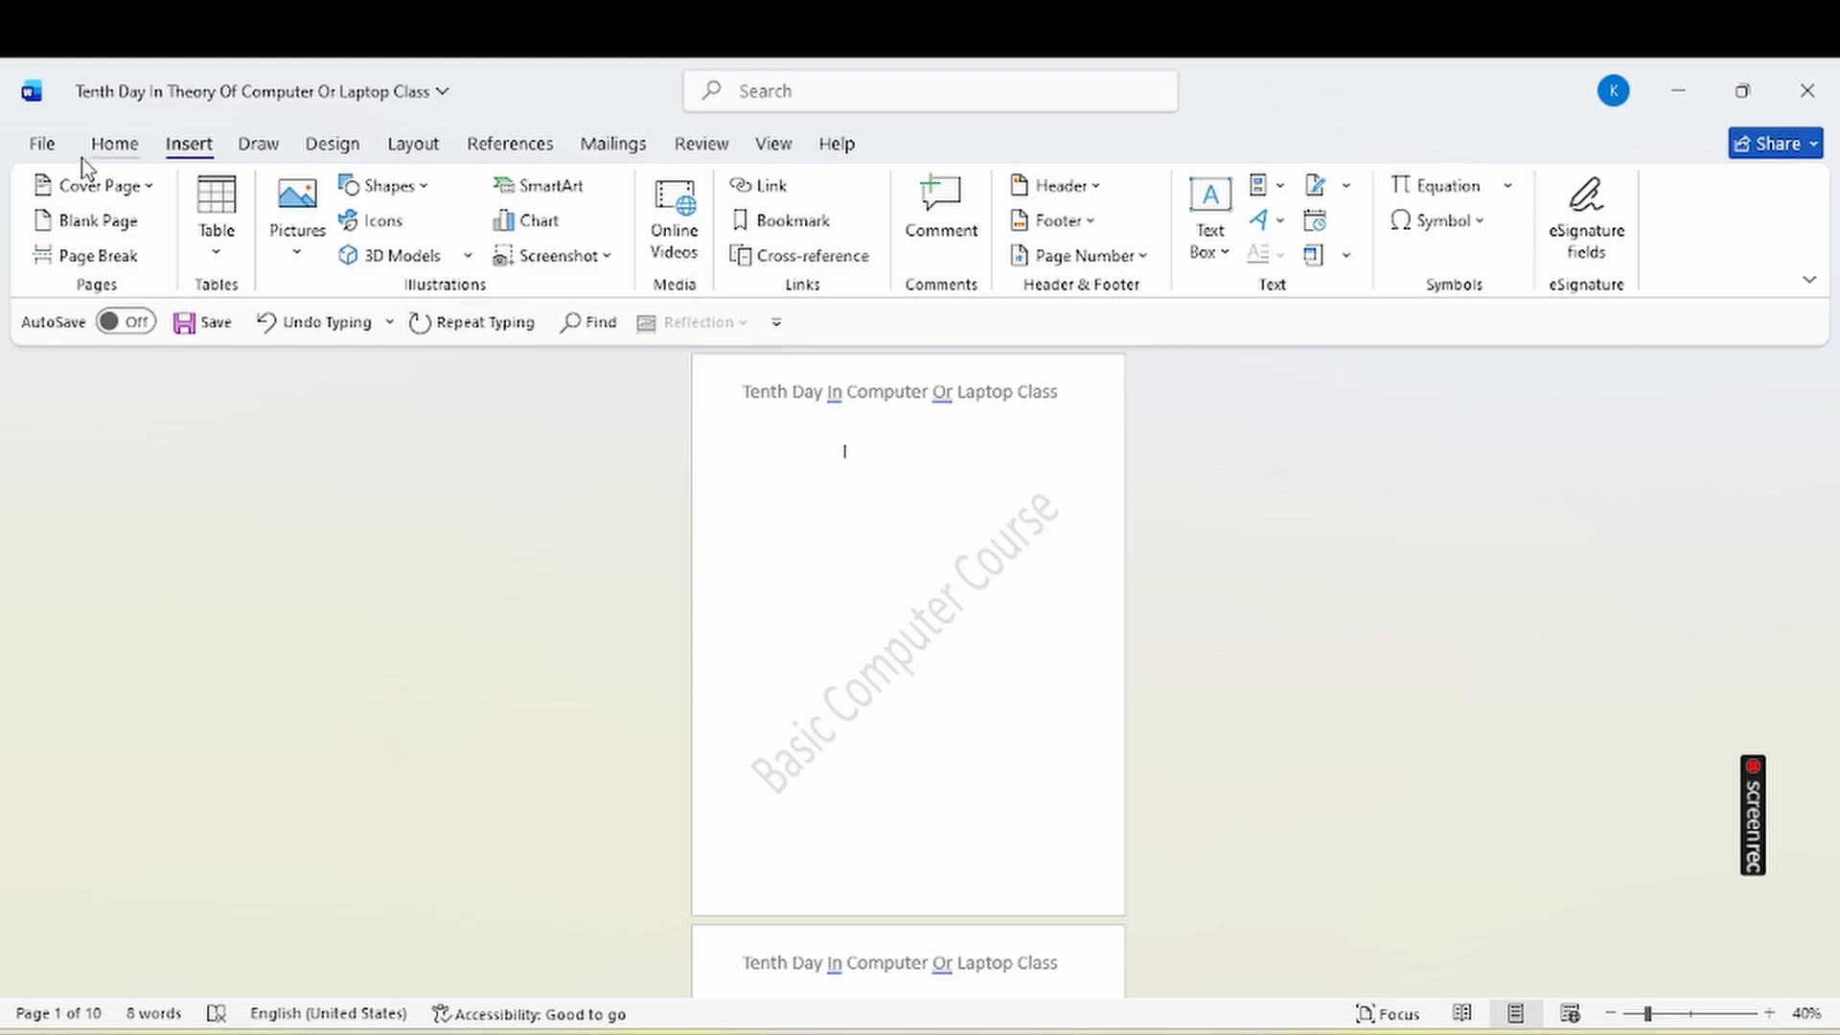
{"action": "left_click", "coordinate": [107, 150]}
{"action": "left_click", "coordinate": [388, 195]}
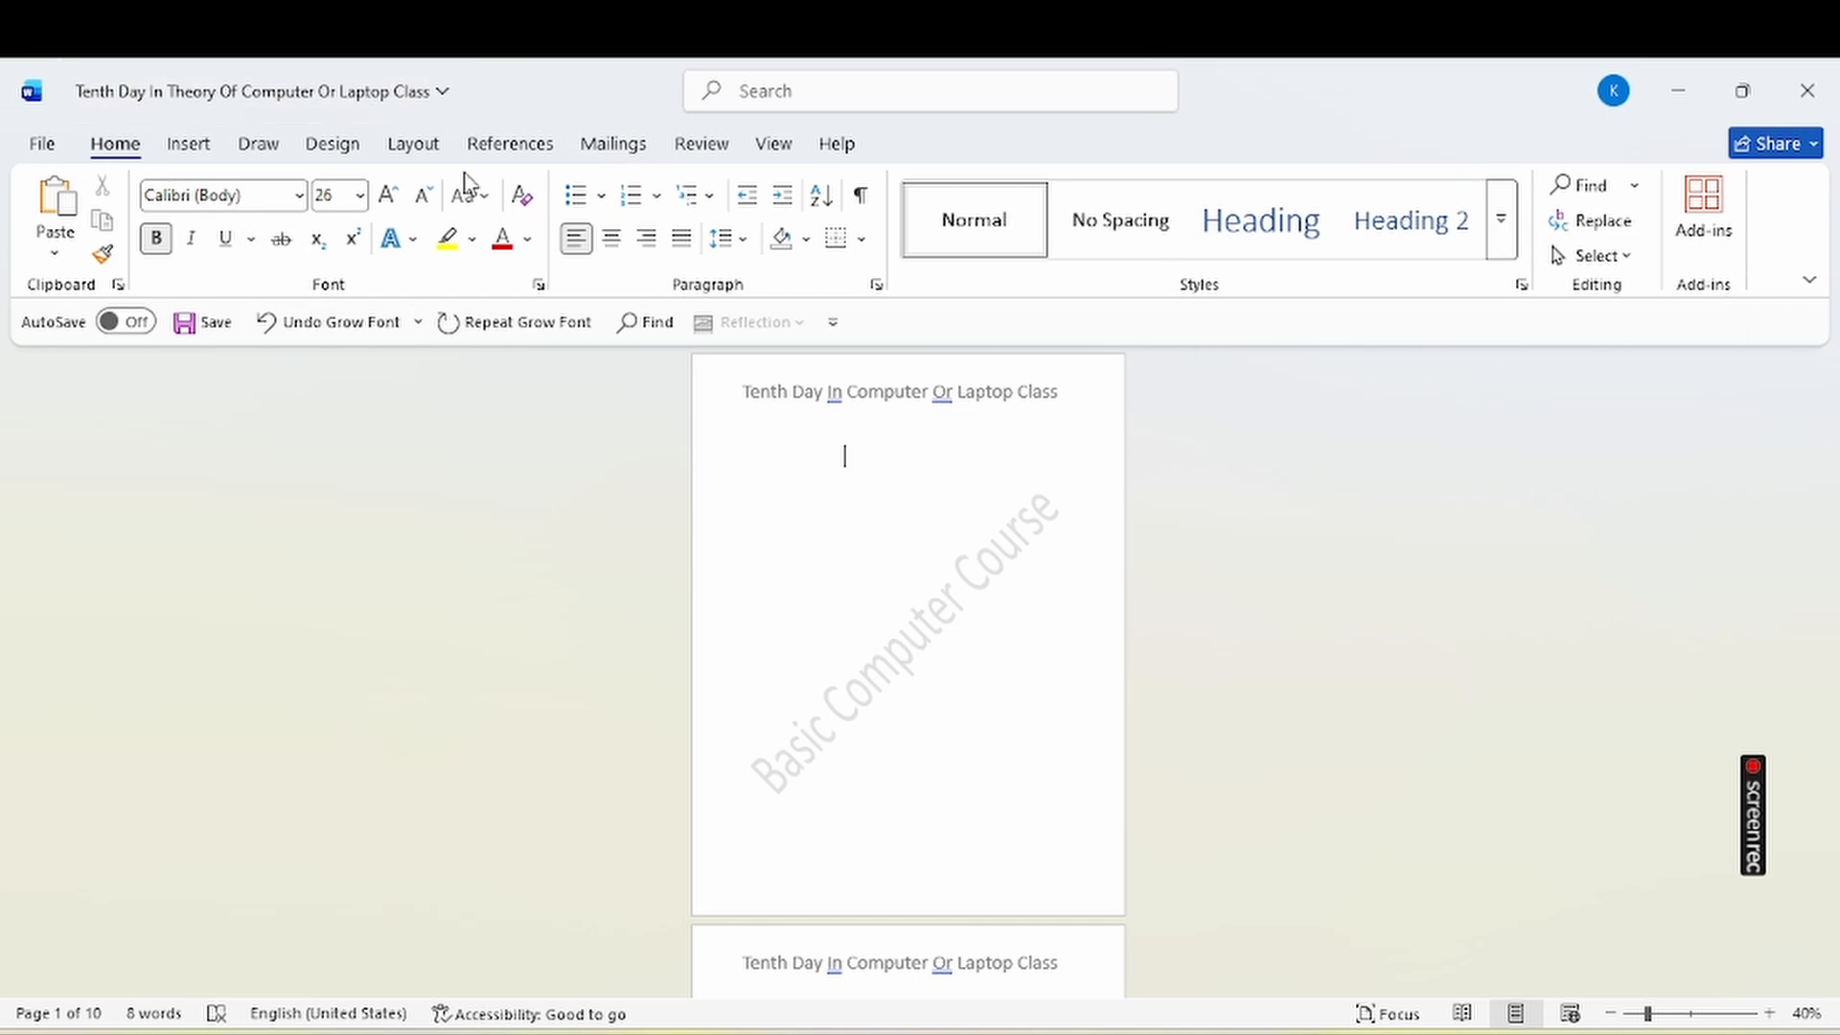
Insert a custom table of contents on page 1 with a dotted tab leader, right-aligned page numbers and three levels.
{"action": "left_click", "coordinate": [511, 155]}
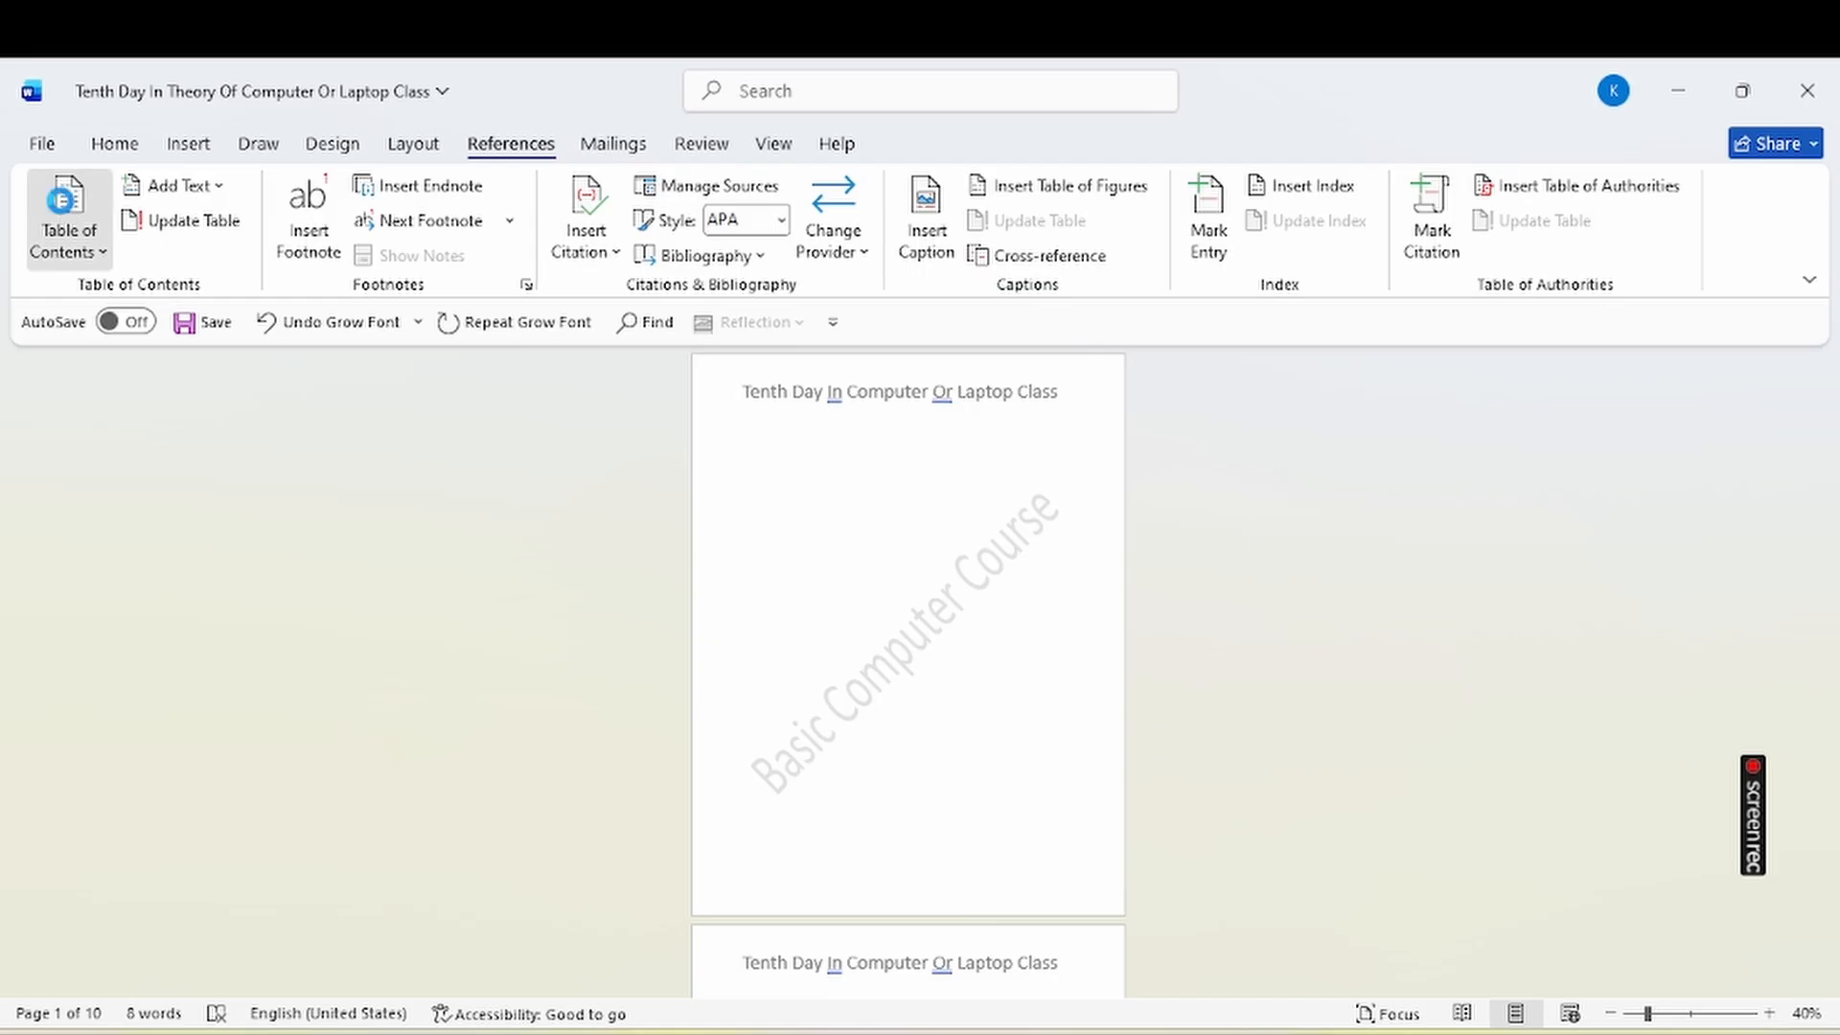
{"action": "left_click", "coordinate": [62, 201]}
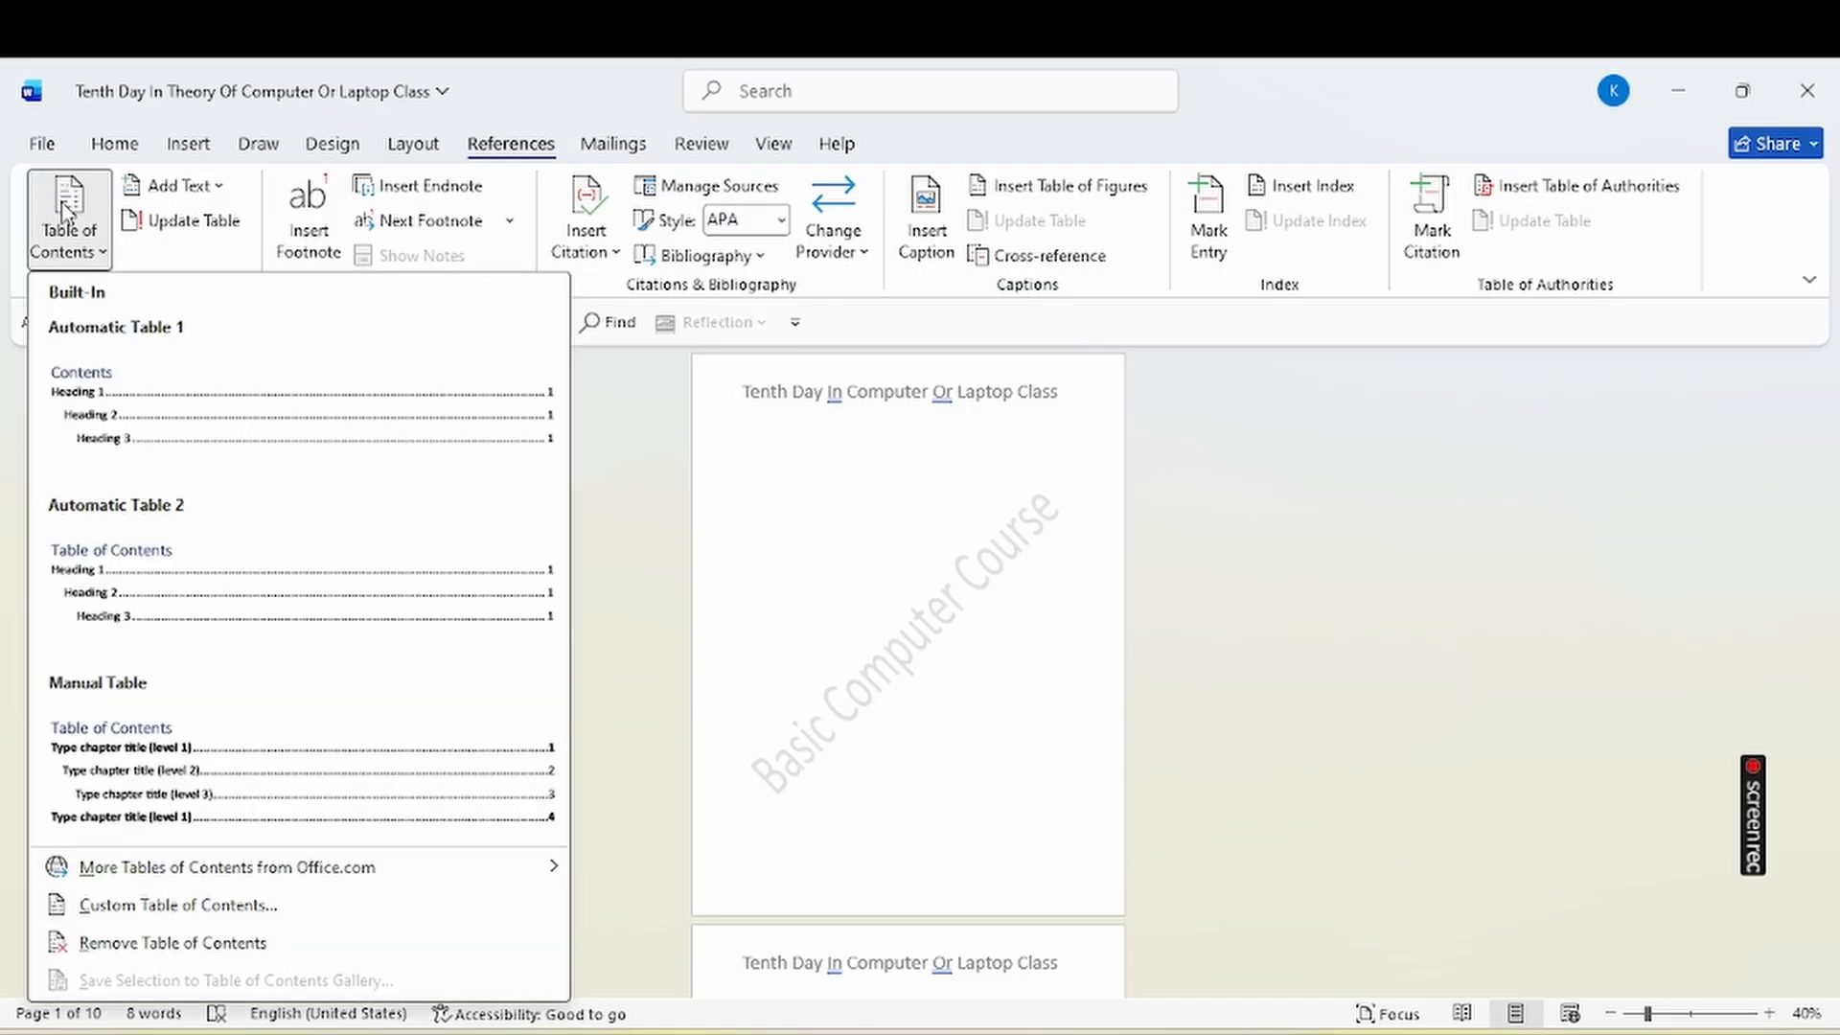
{"action": "left_click", "coordinate": [161, 906]}
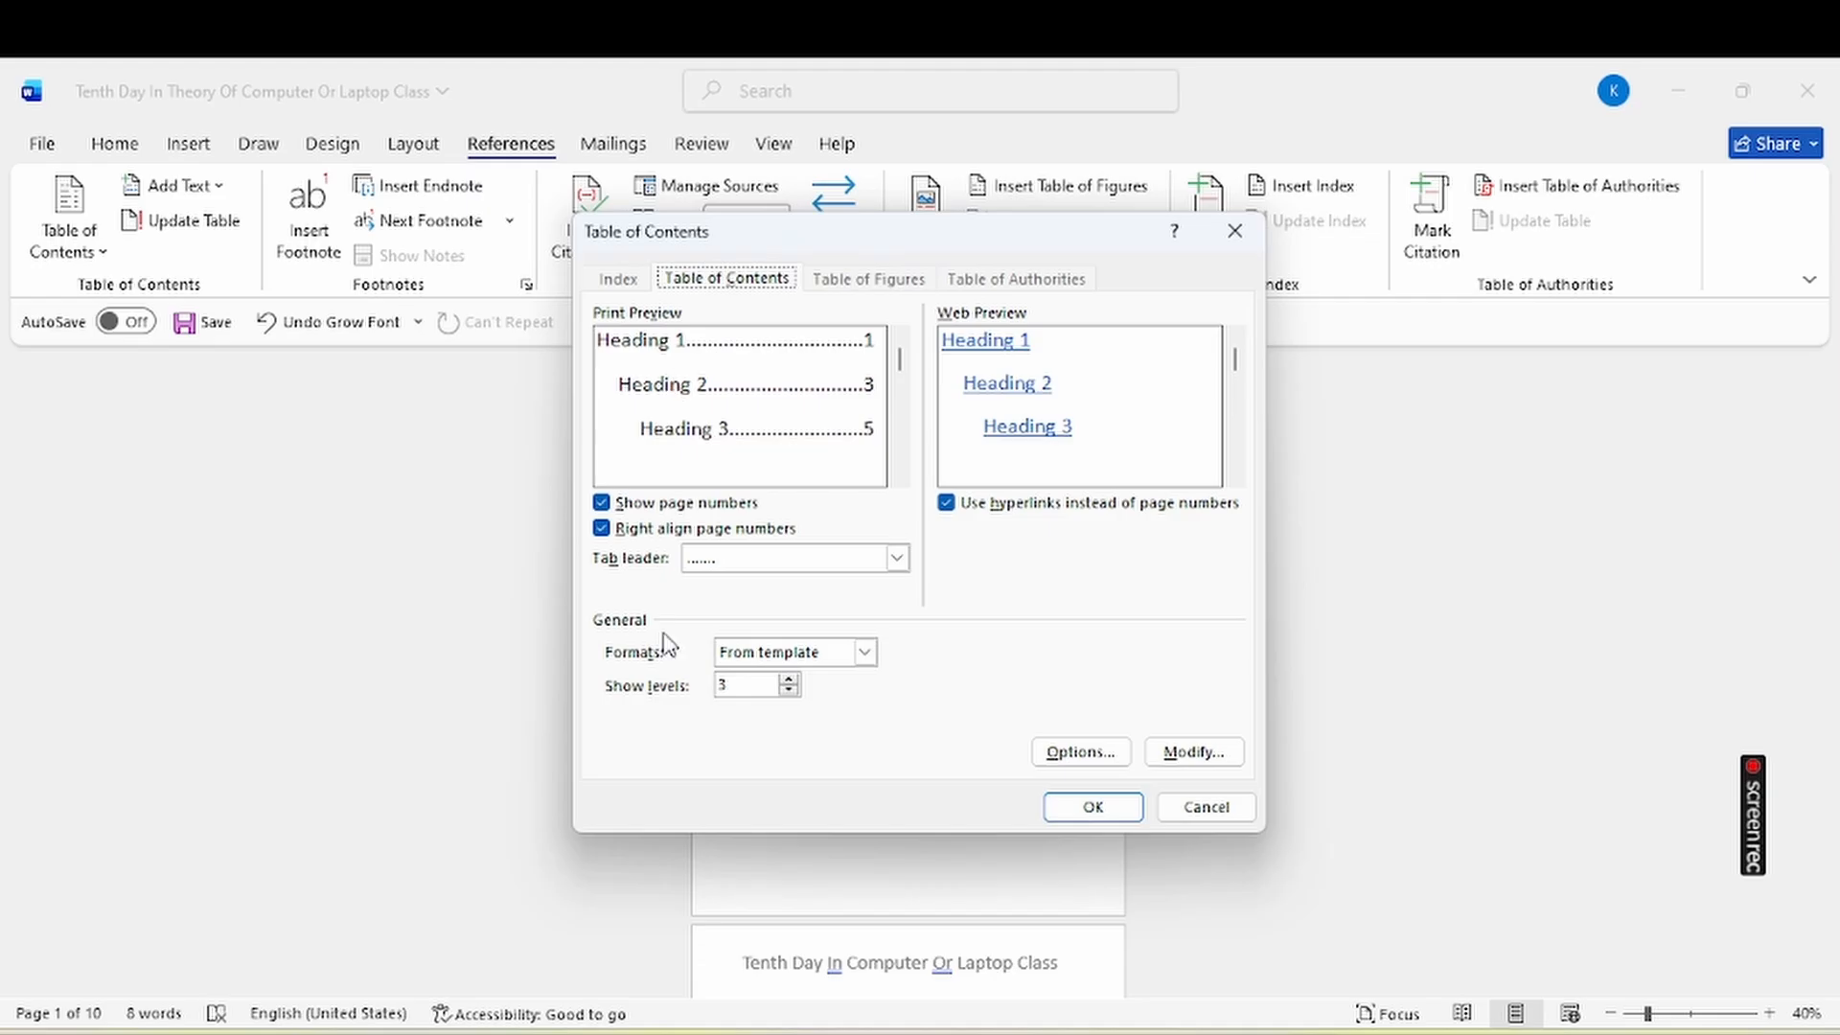
{"action": "left_click", "coordinate": [897, 558]}
{"action": "left_click", "coordinate": [897, 559]}
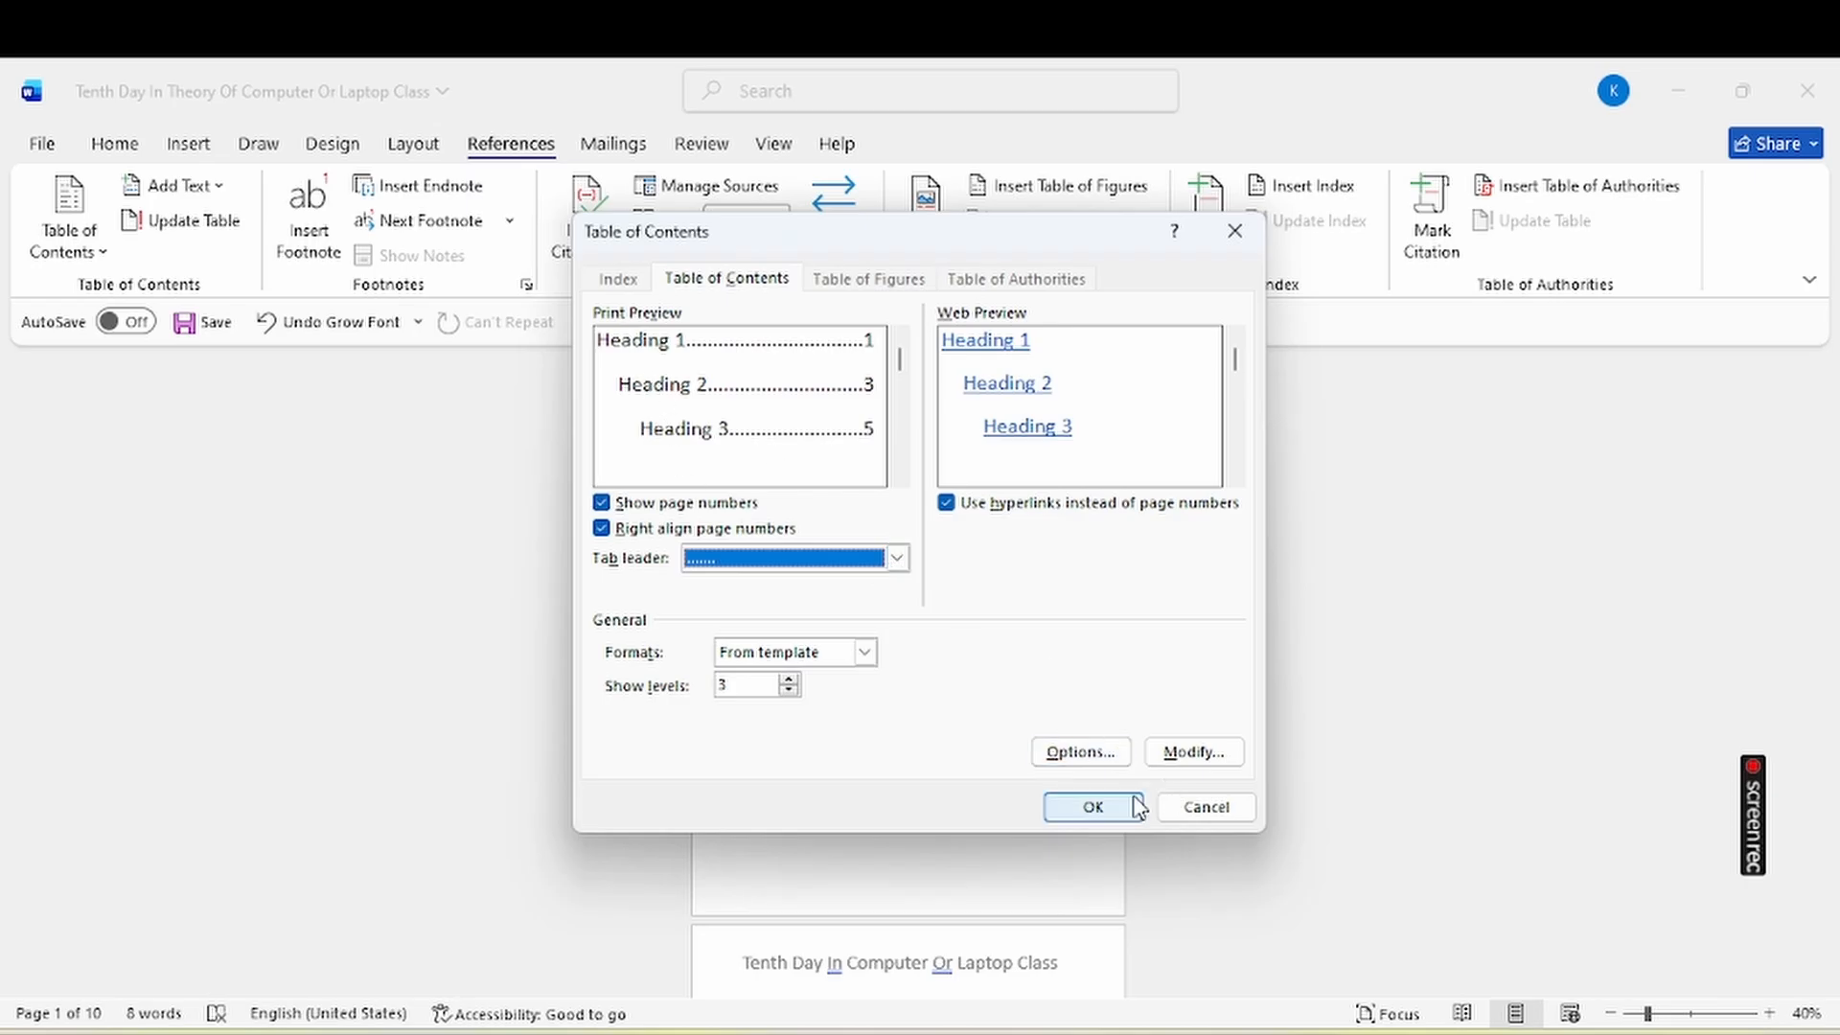
{"action": "left_click", "coordinate": [1088, 817]}
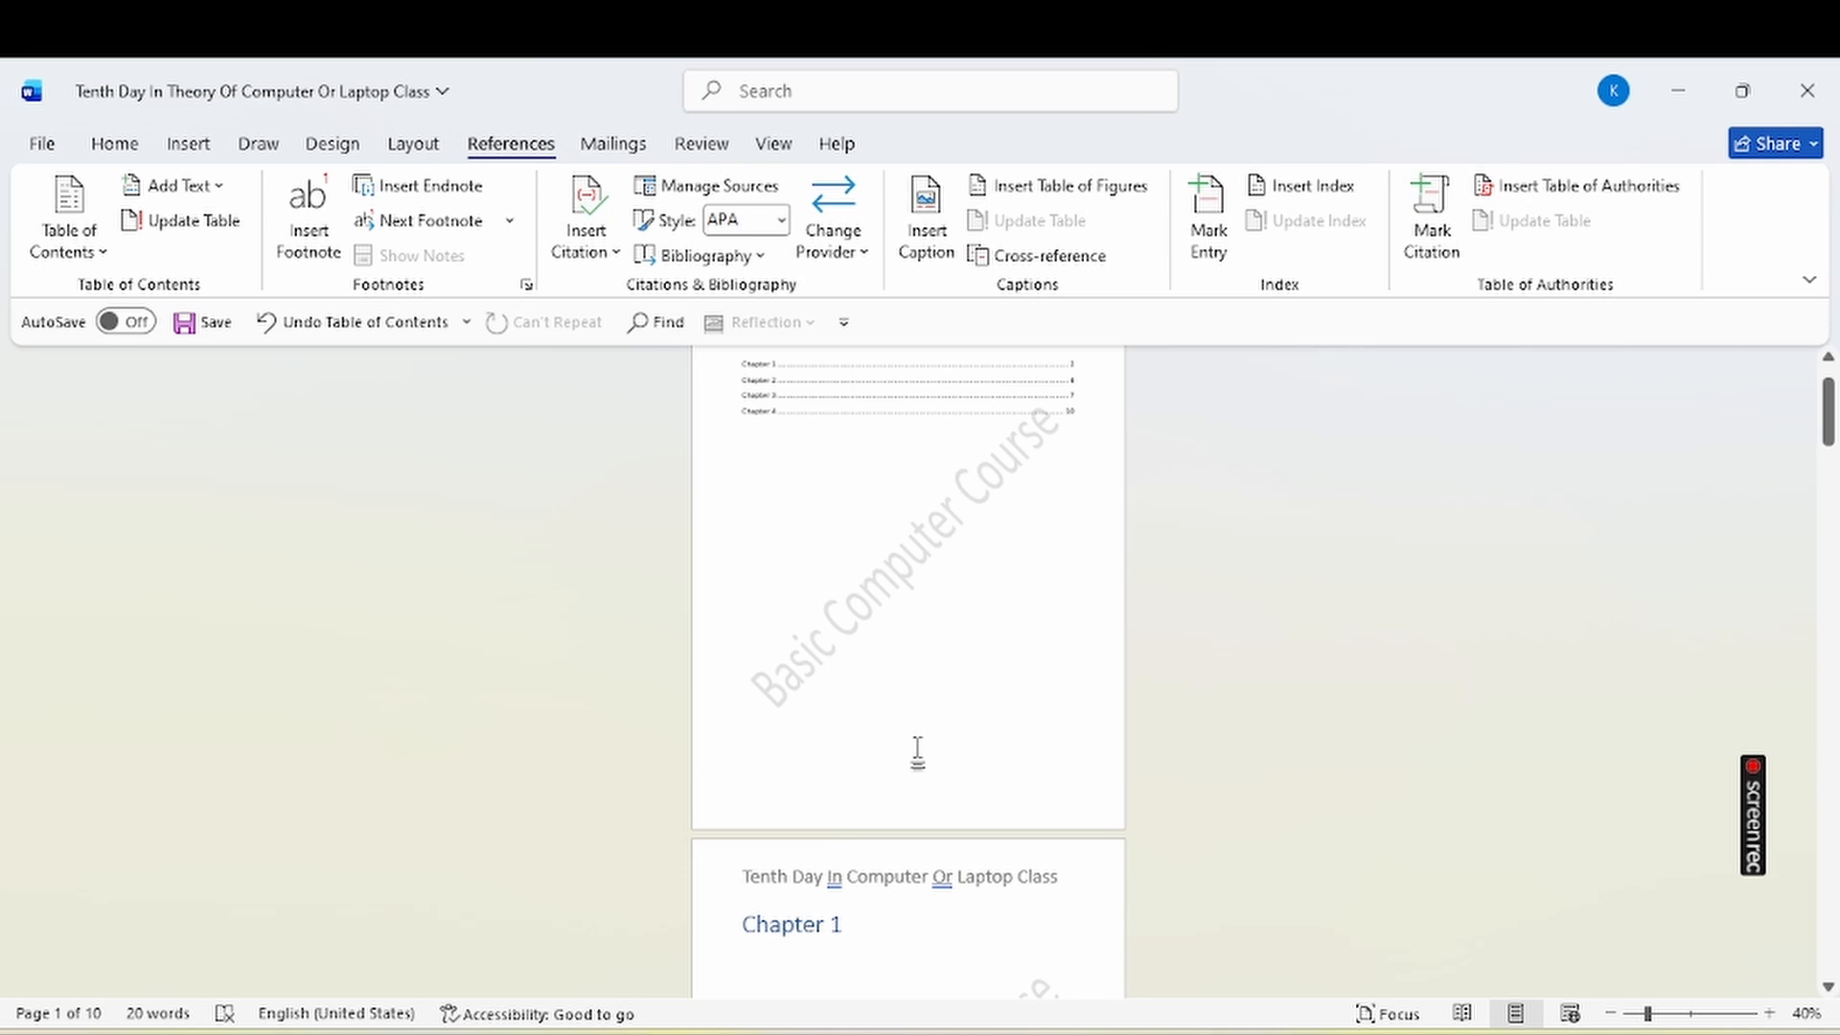
Examine the chapter entries and page numbers in the table of contents on page 1.
{"action": "left_click_drag", "start_coordinate": [1828, 414], "coordinate": [1831, 427]}
{"action": "left_click_drag", "start_coordinate": [1829, 415], "coordinate": [1829, 403]}
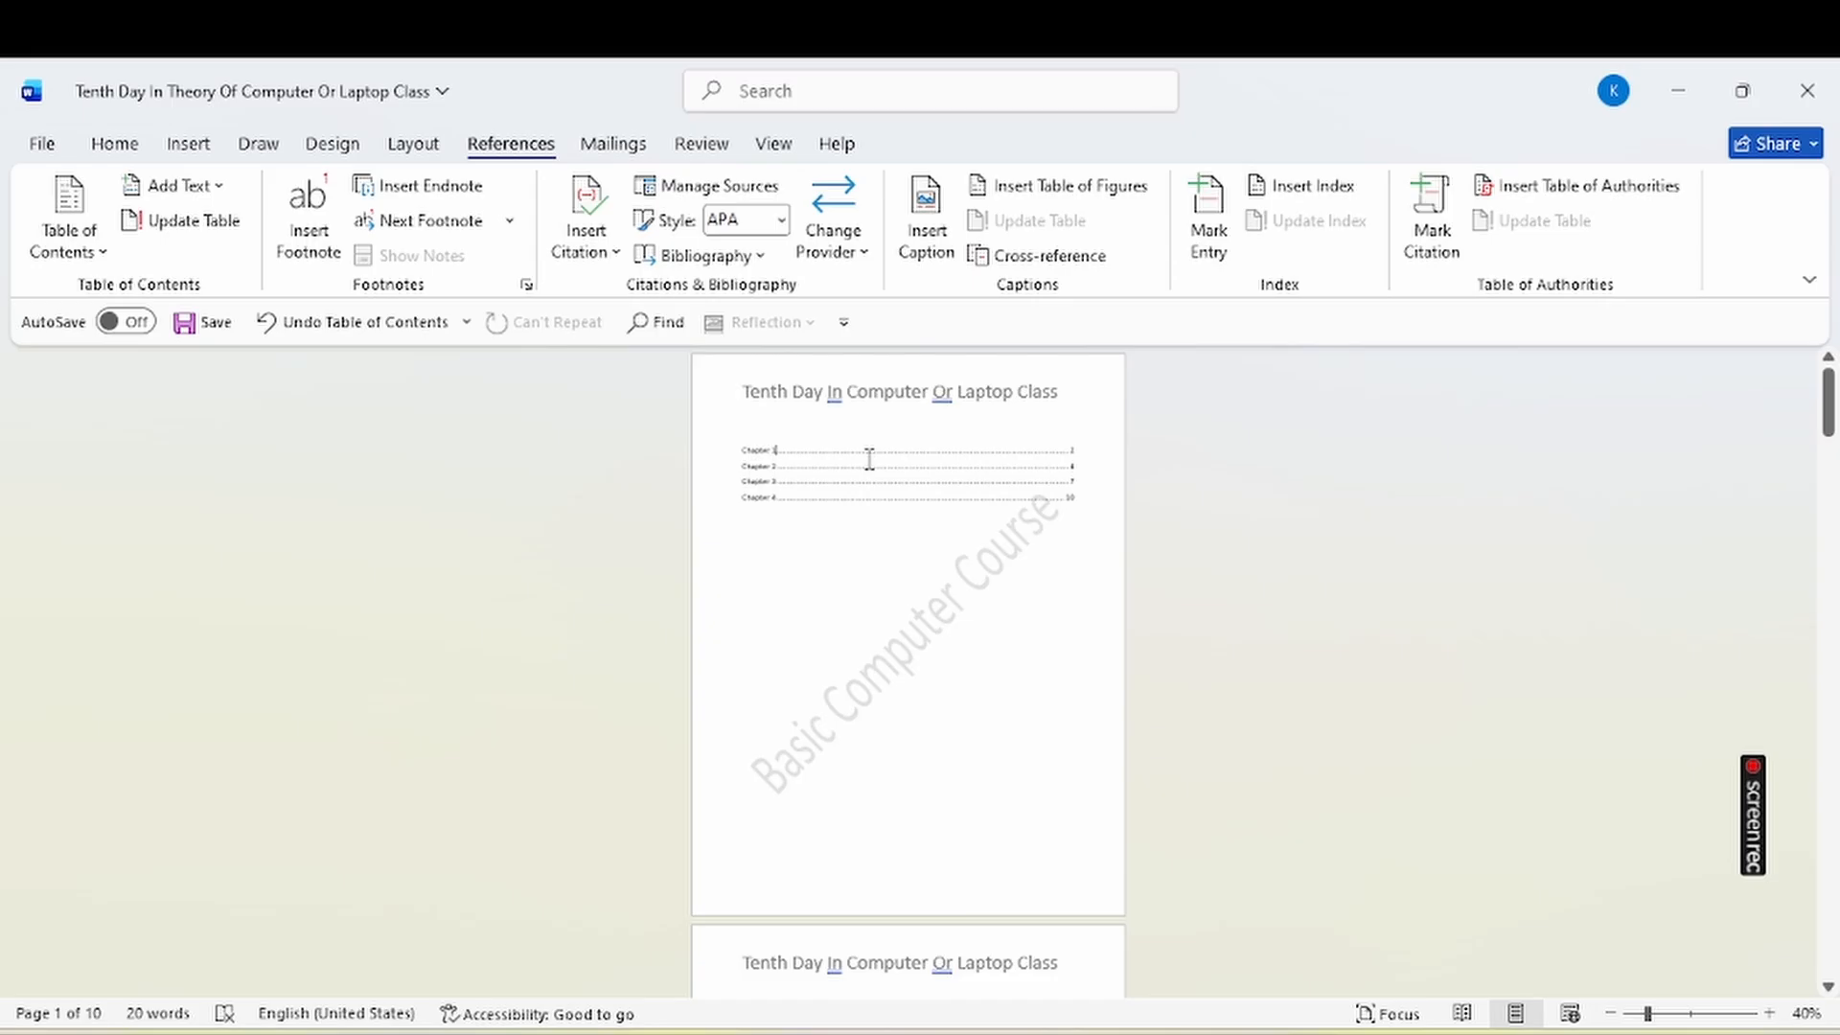
{"action": "key", "text": "ctrl+a"}
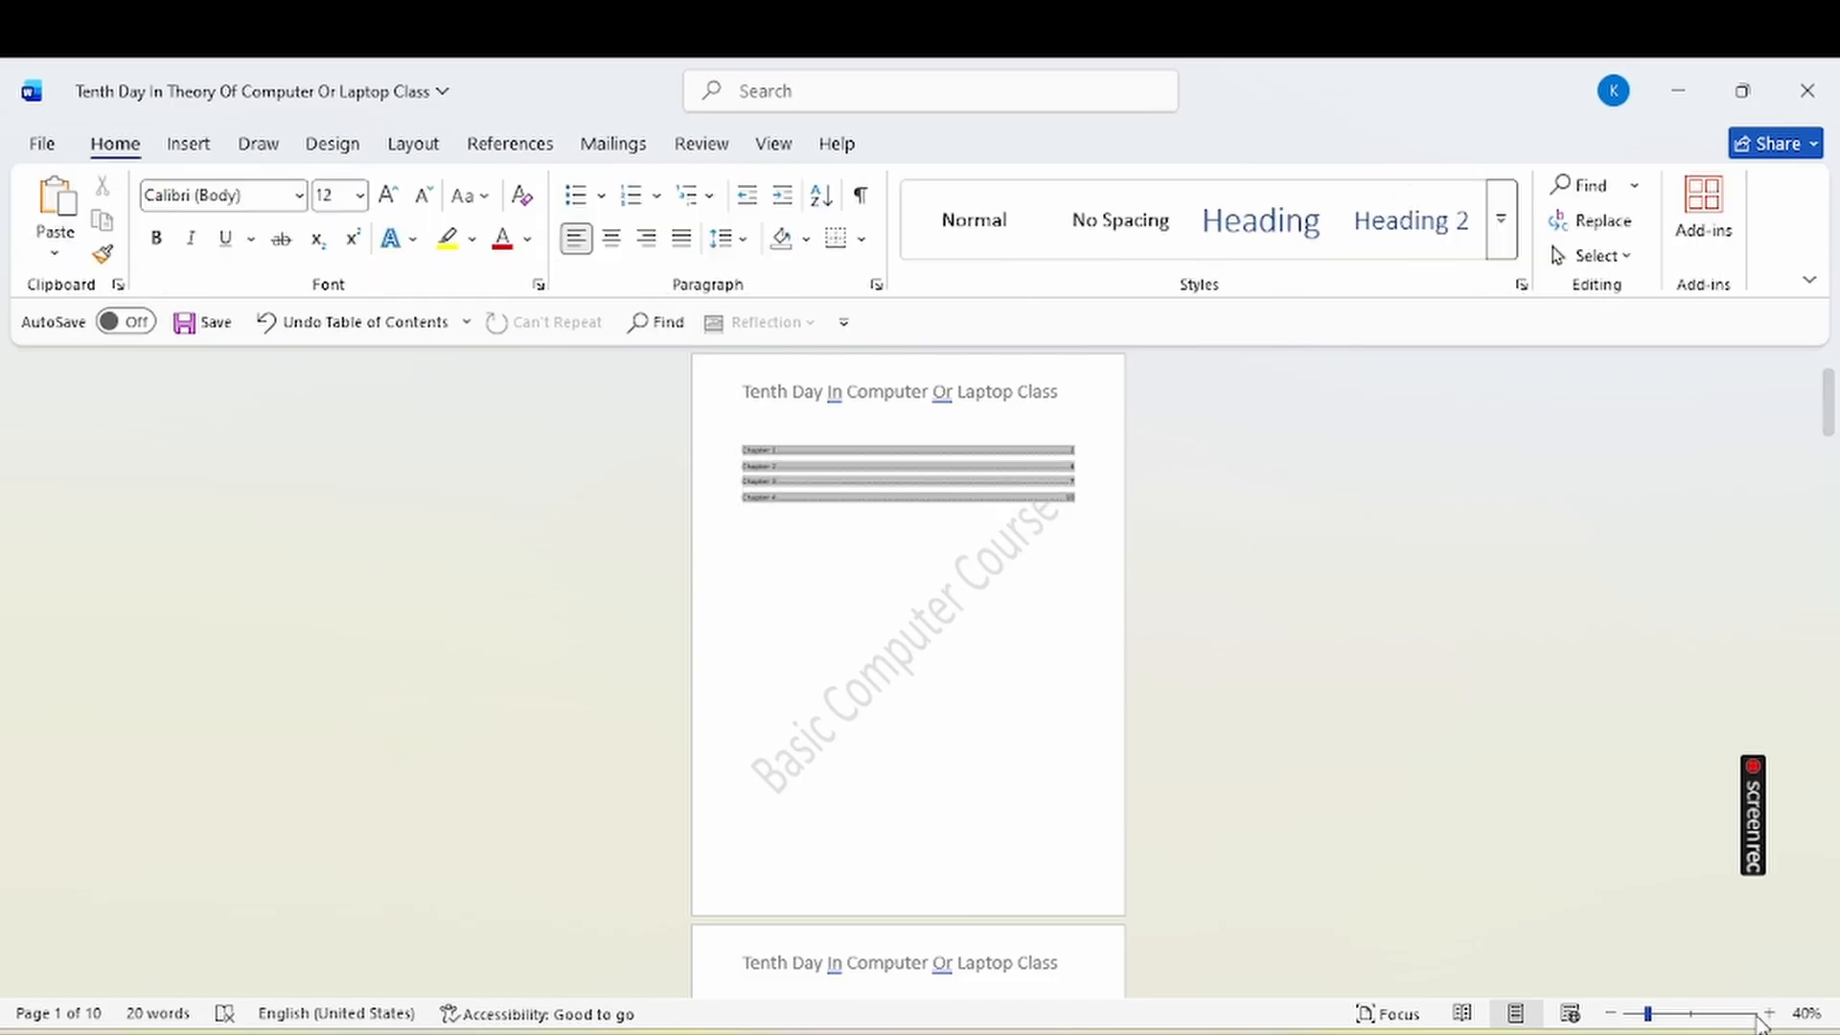
{"action": "left_click", "coordinate": [1770, 1013]}
{"action": "left_click", "coordinate": [1769, 1013]}
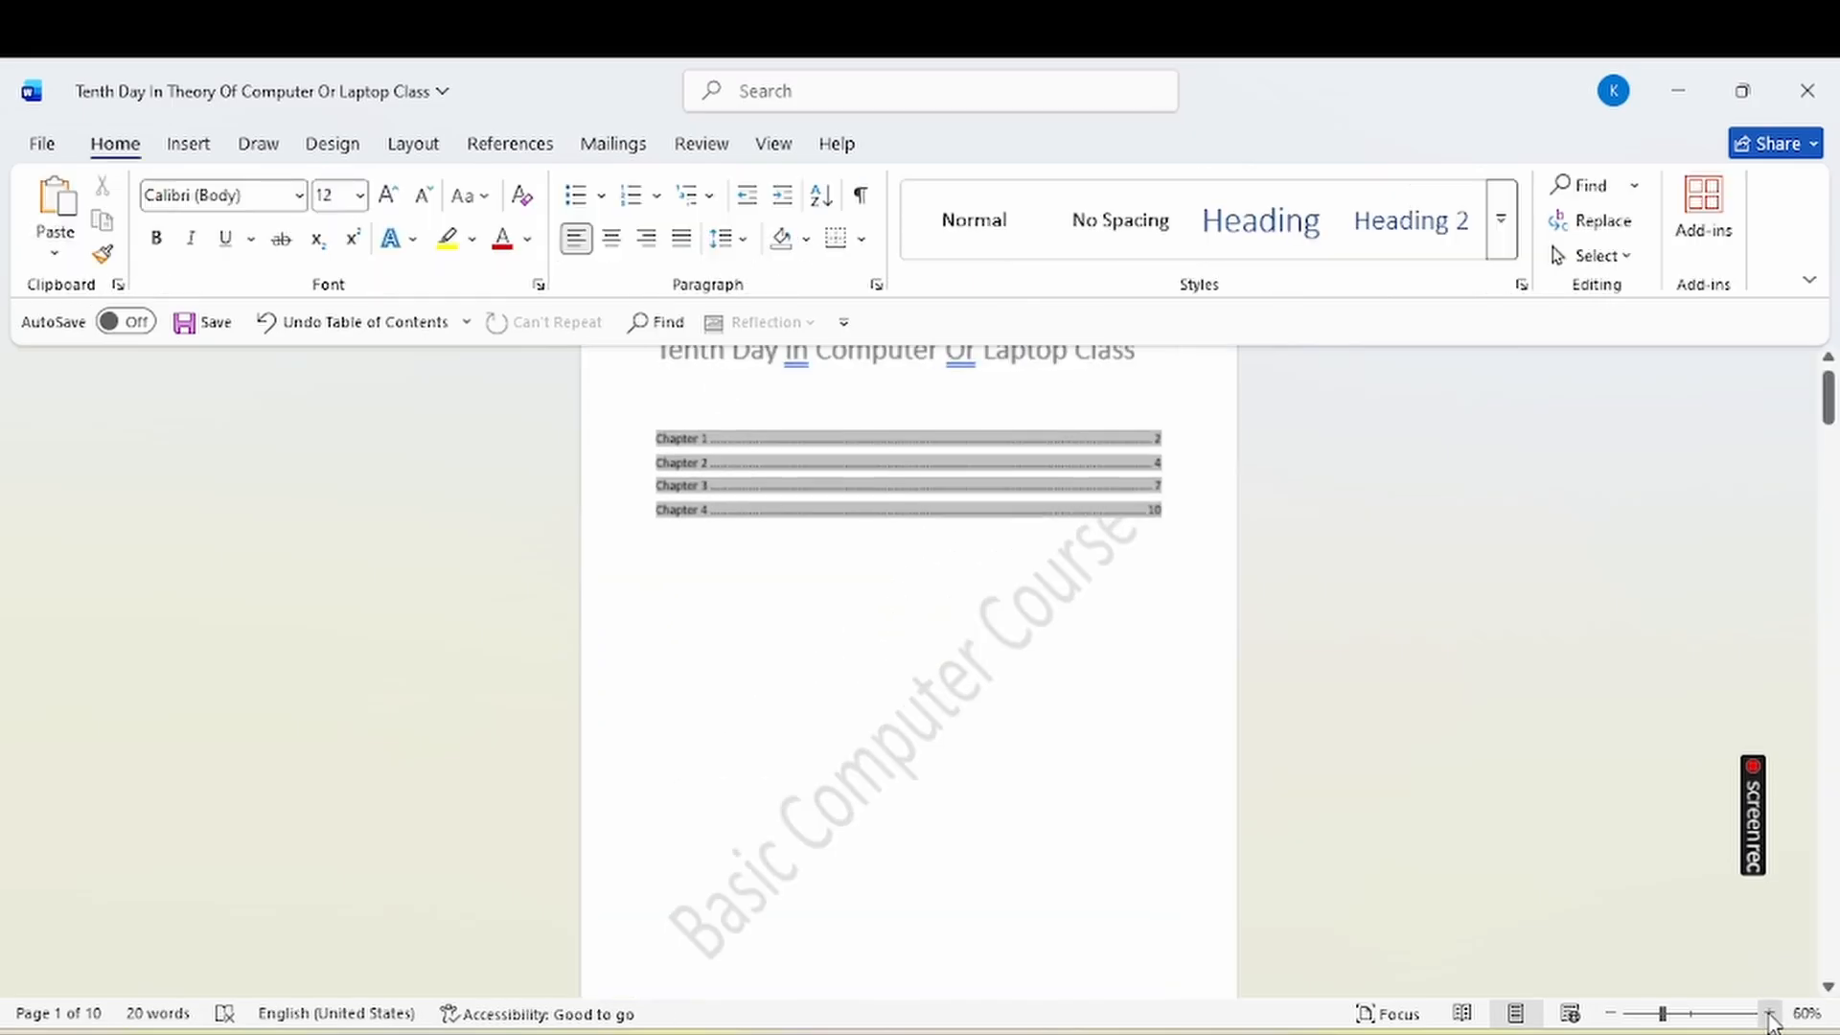
{"action": "left_click", "coordinate": [1770, 1013]}
{"action": "left_click", "coordinate": [1769, 1013]}
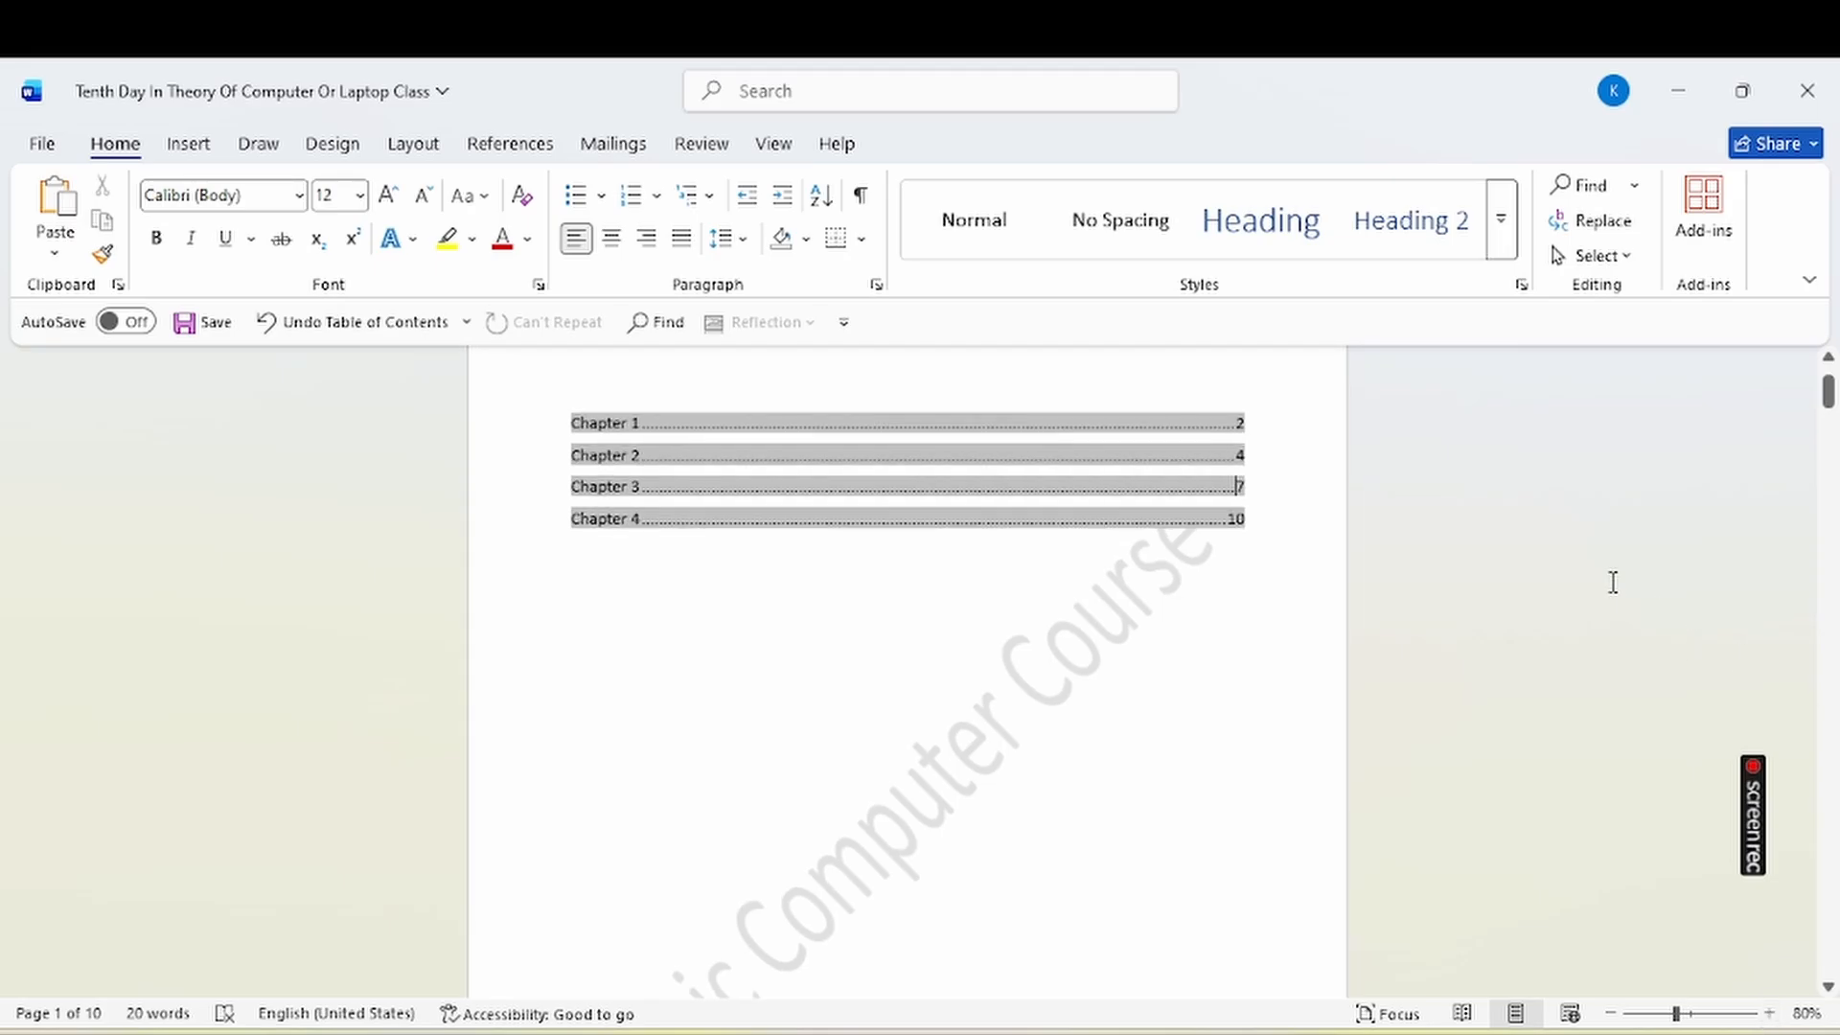
{"action": "left_click", "coordinate": [1353, 394]}
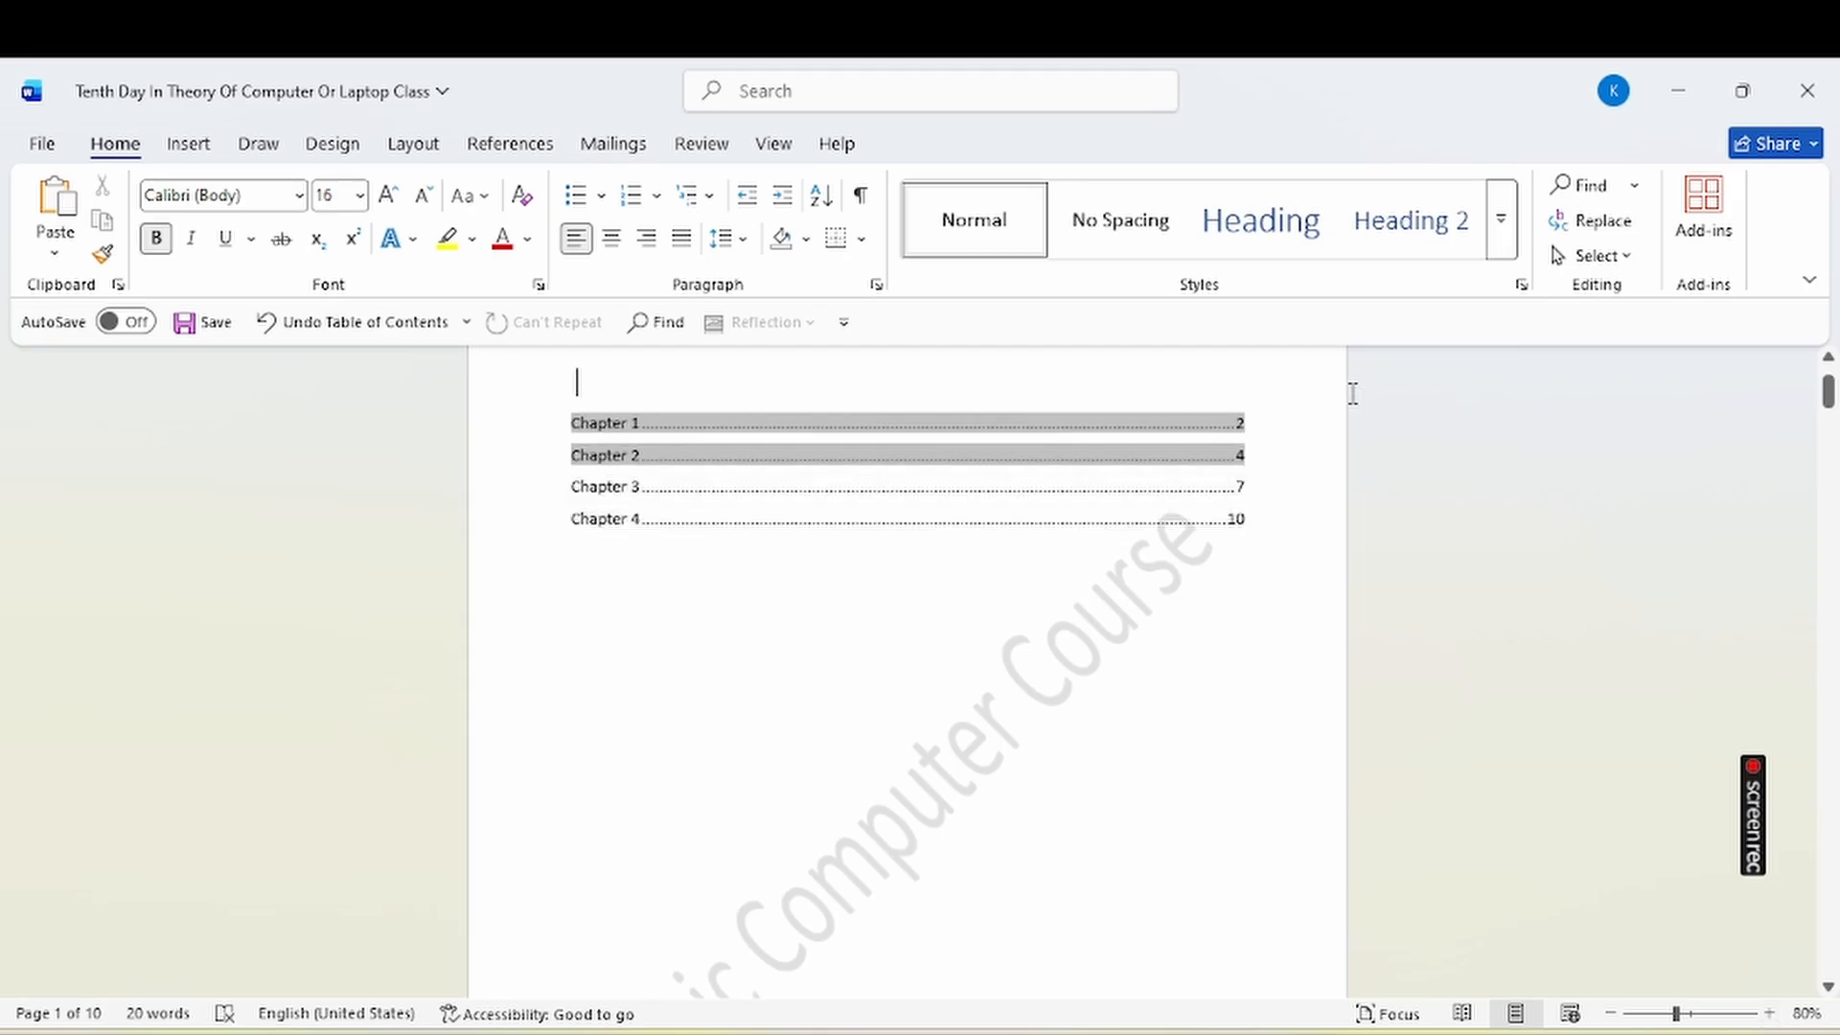
{"action": "left_click", "coordinate": [1560, 509]}
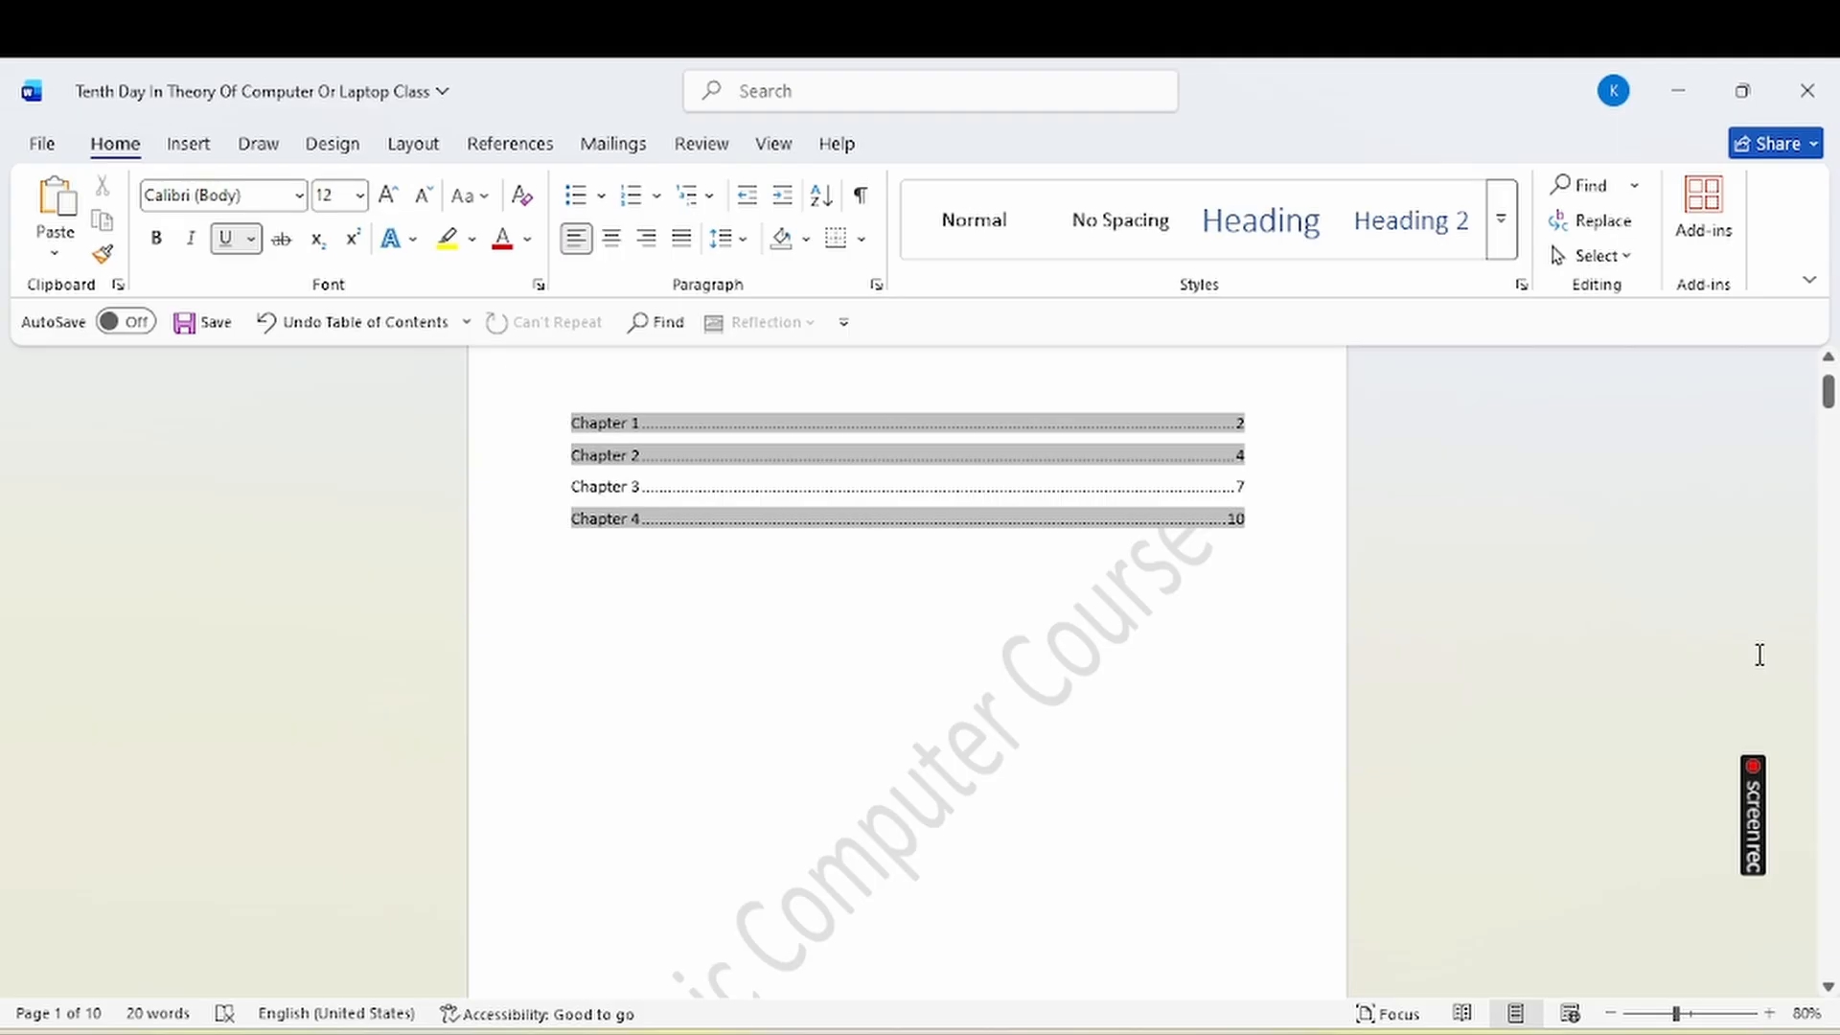
{"action": "left_click", "coordinate": [1611, 1014]}
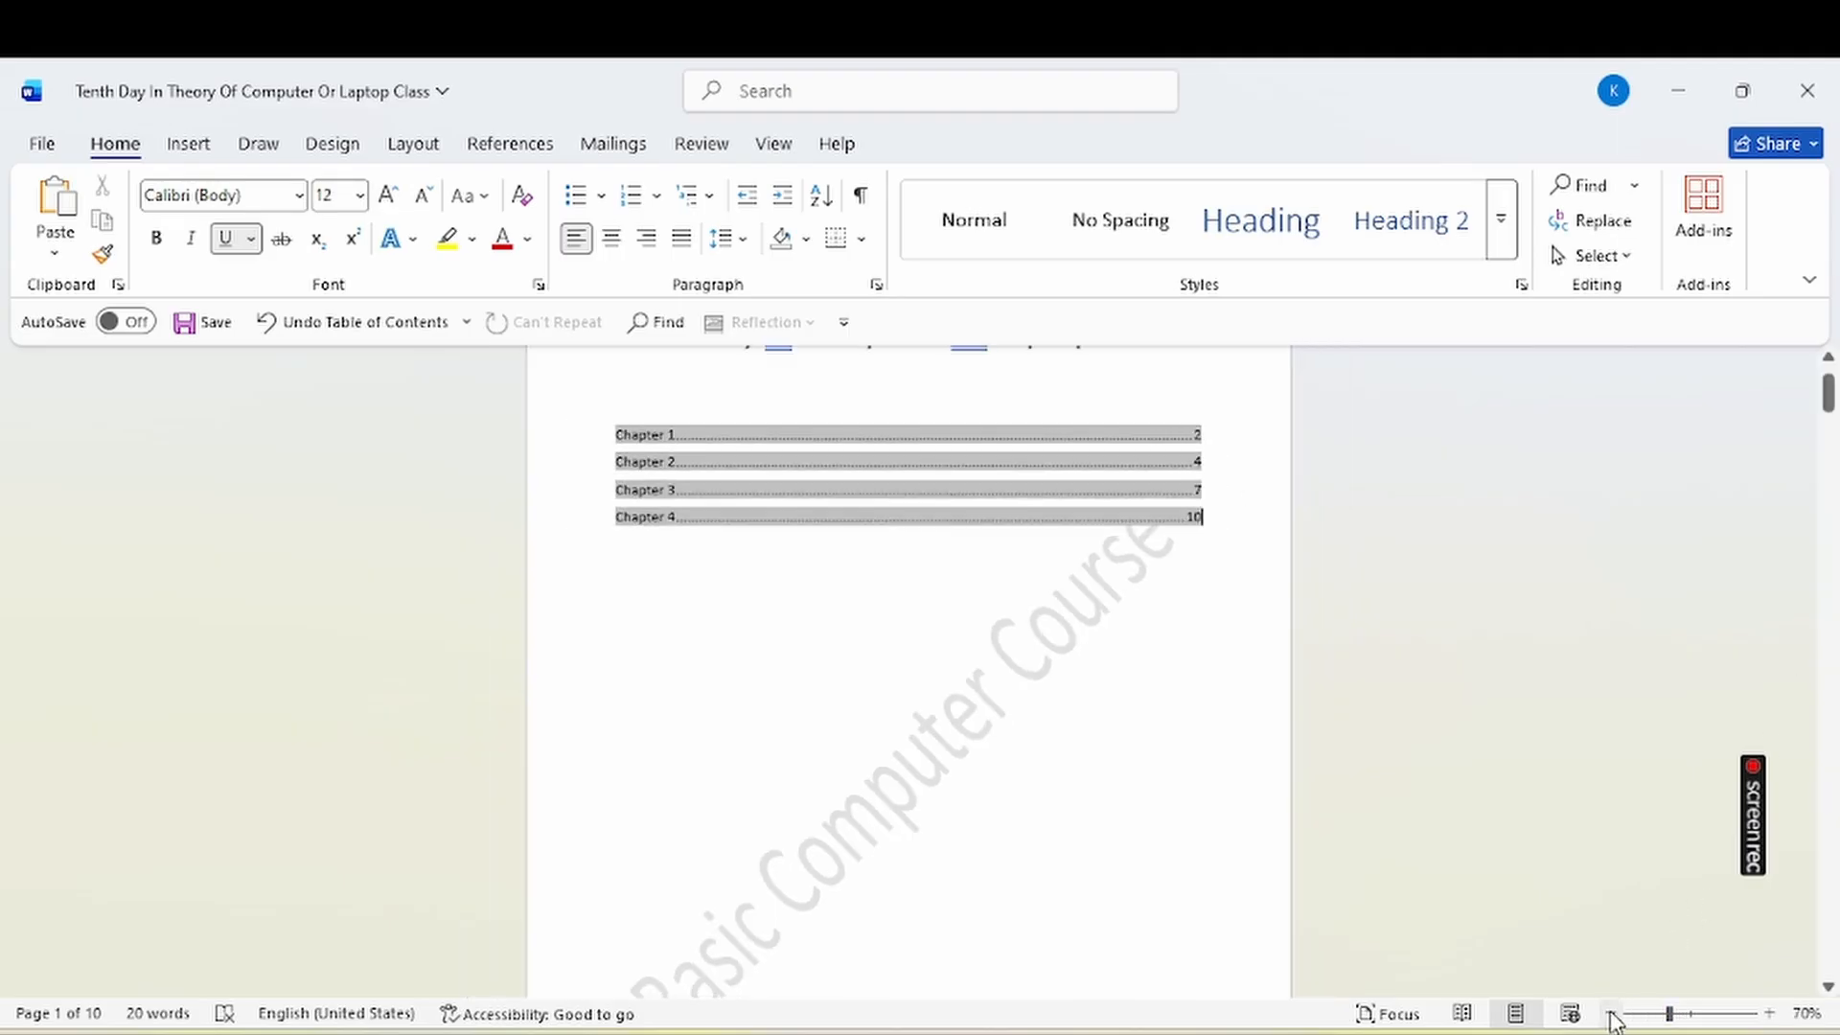
{"action": "left_click", "coordinate": [1611, 1014]}
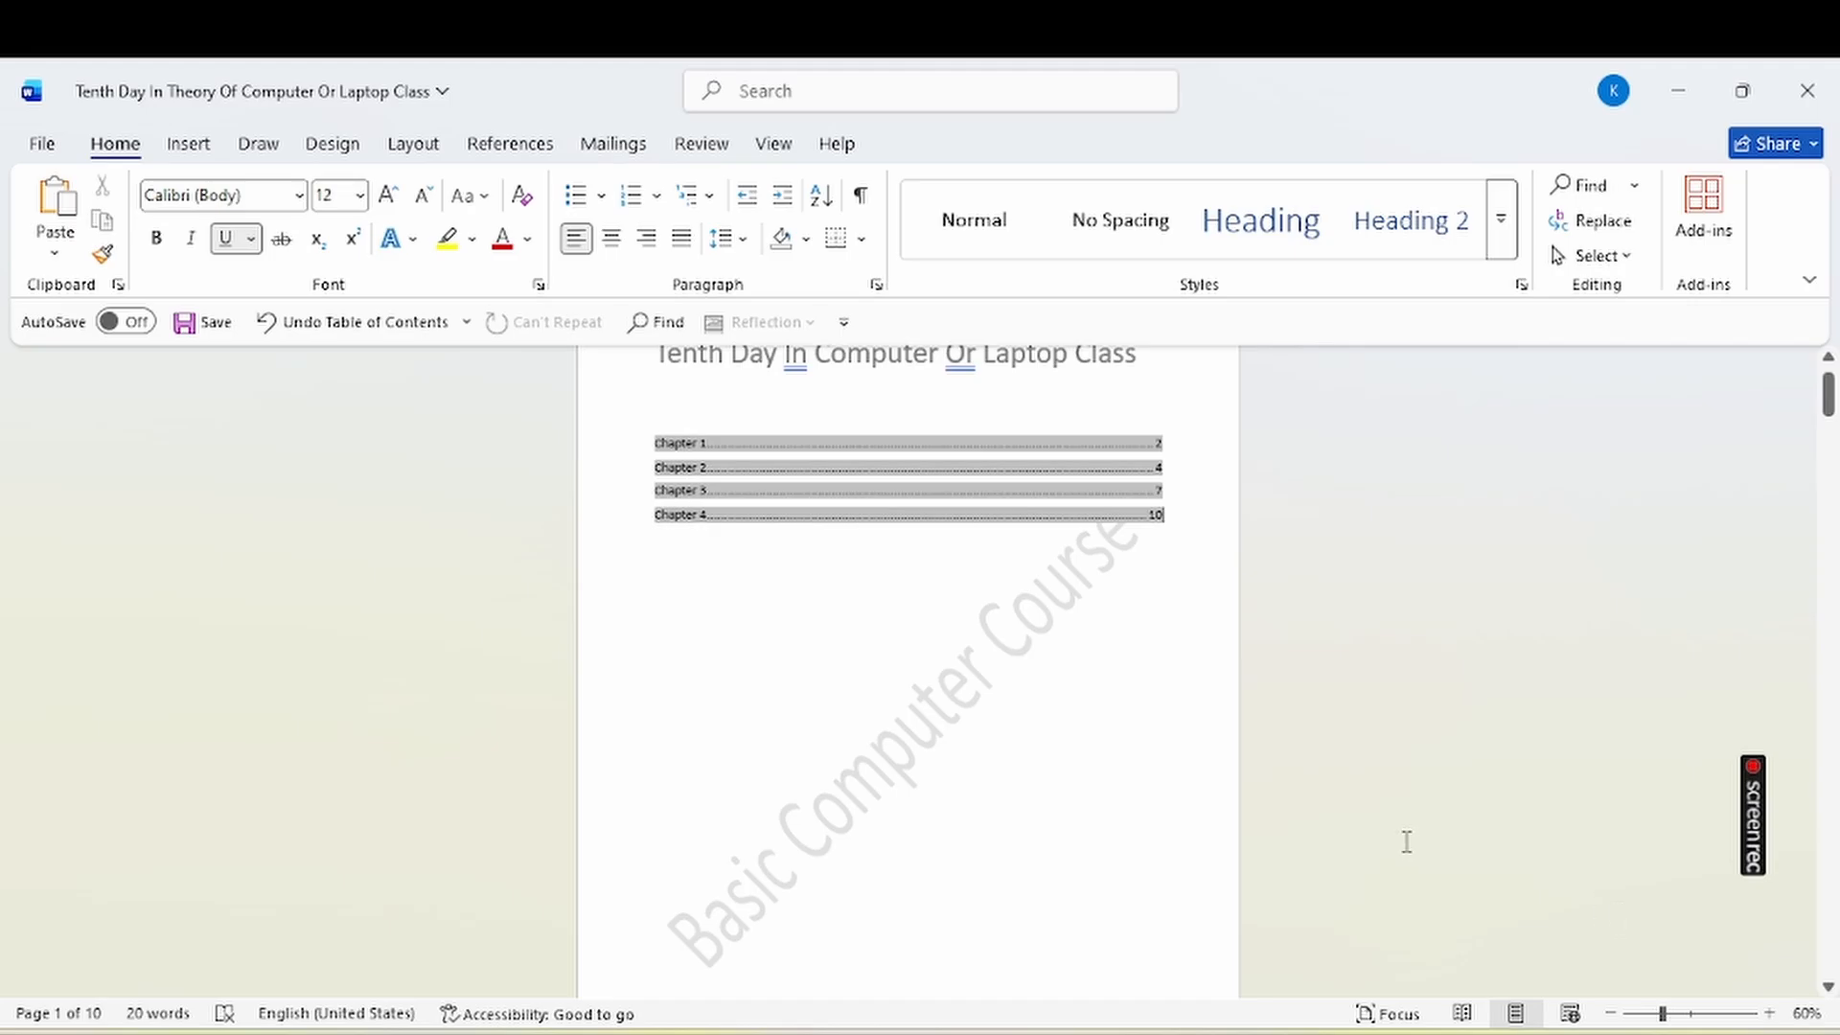
{"action": "left_click", "coordinate": [1371, 575]}
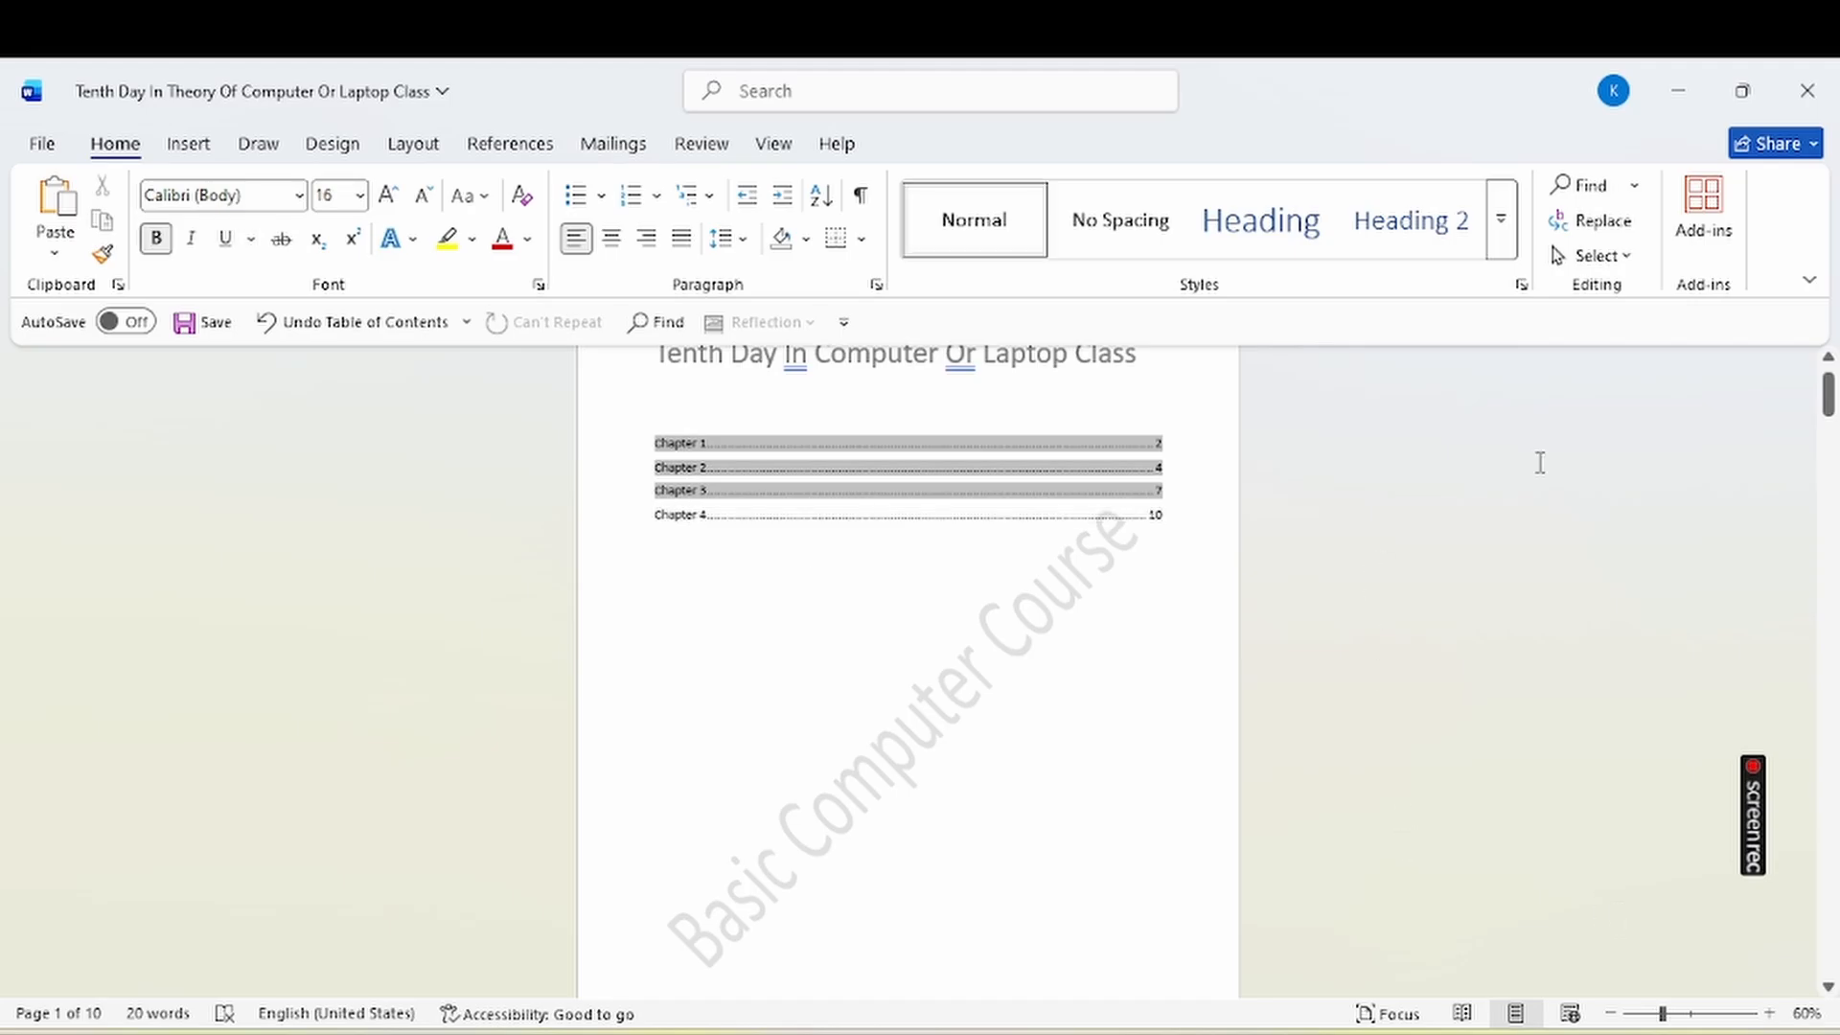
{"action": "left_click", "coordinate": [1540, 463]}
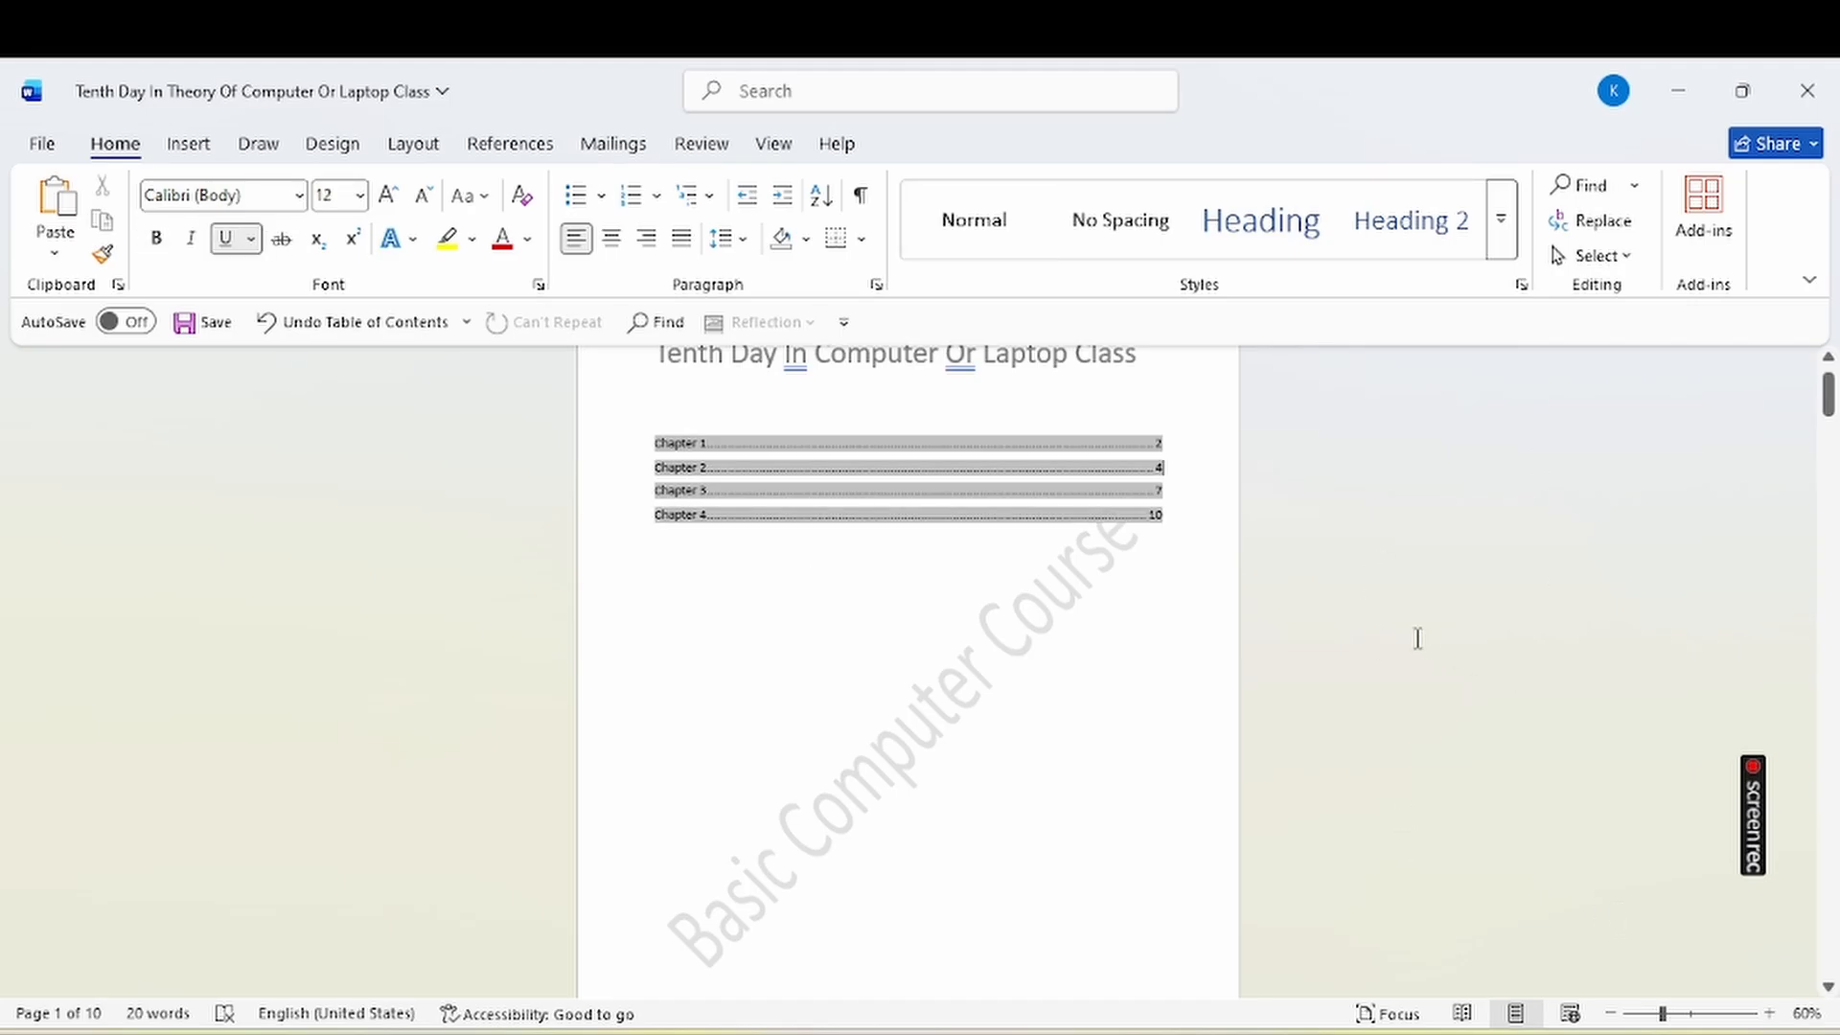
{"action": "left_click", "coordinate": [1417, 639]}
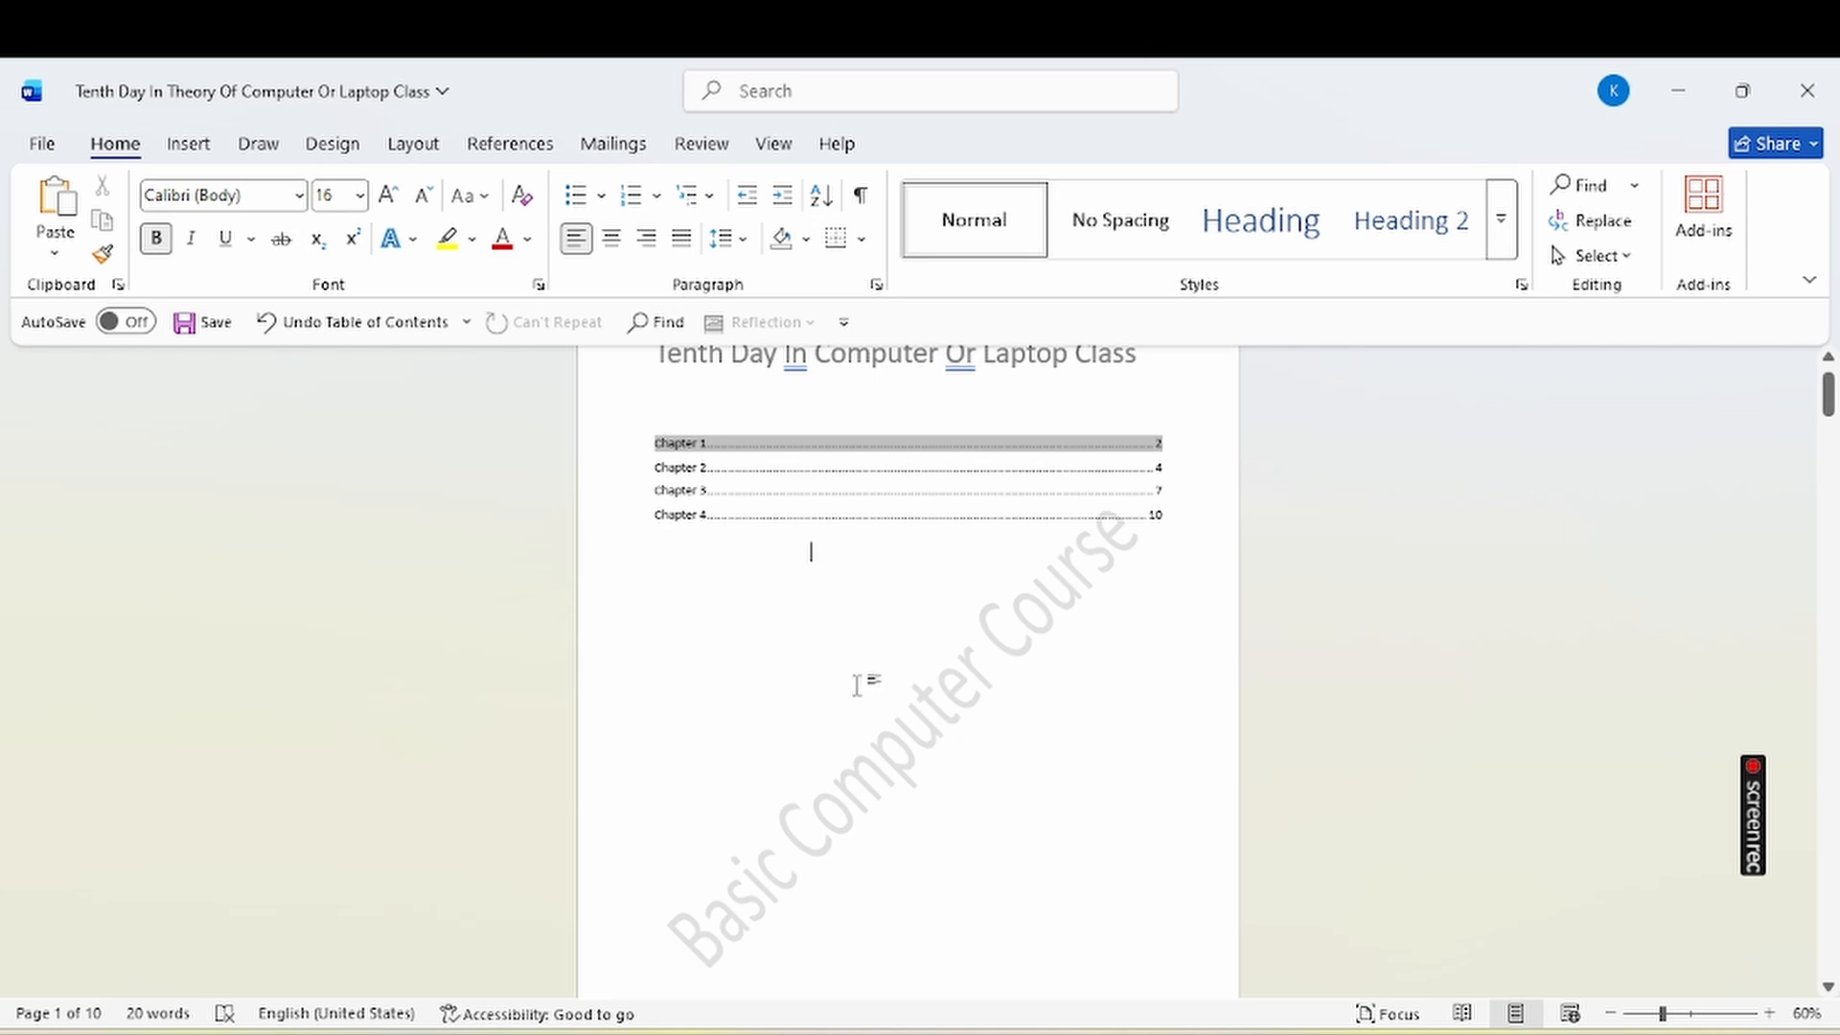
Follow the table of contents links to Chapter 2 and Chapter 4, returning to the document start after each one.
{"action": "left_click", "coordinate": [902, 493]}
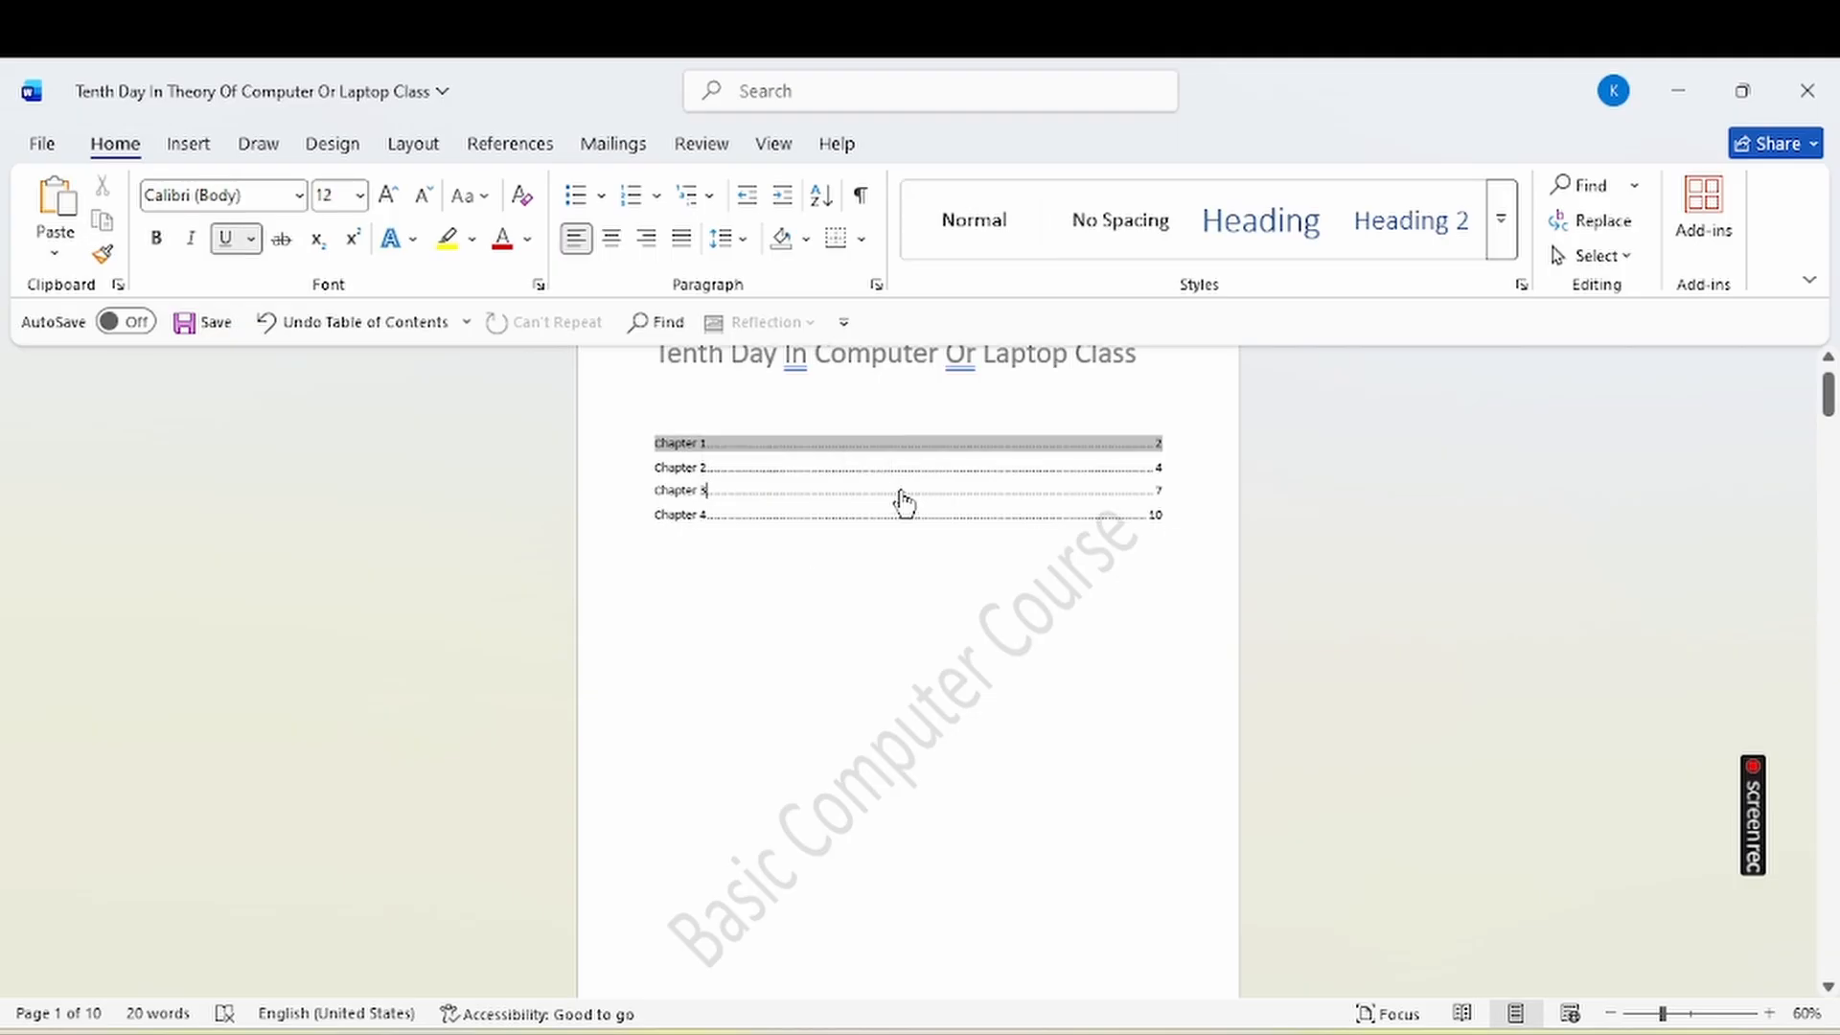
{"action": "left_click", "coordinate": [908, 469], "text": "ctrl"}
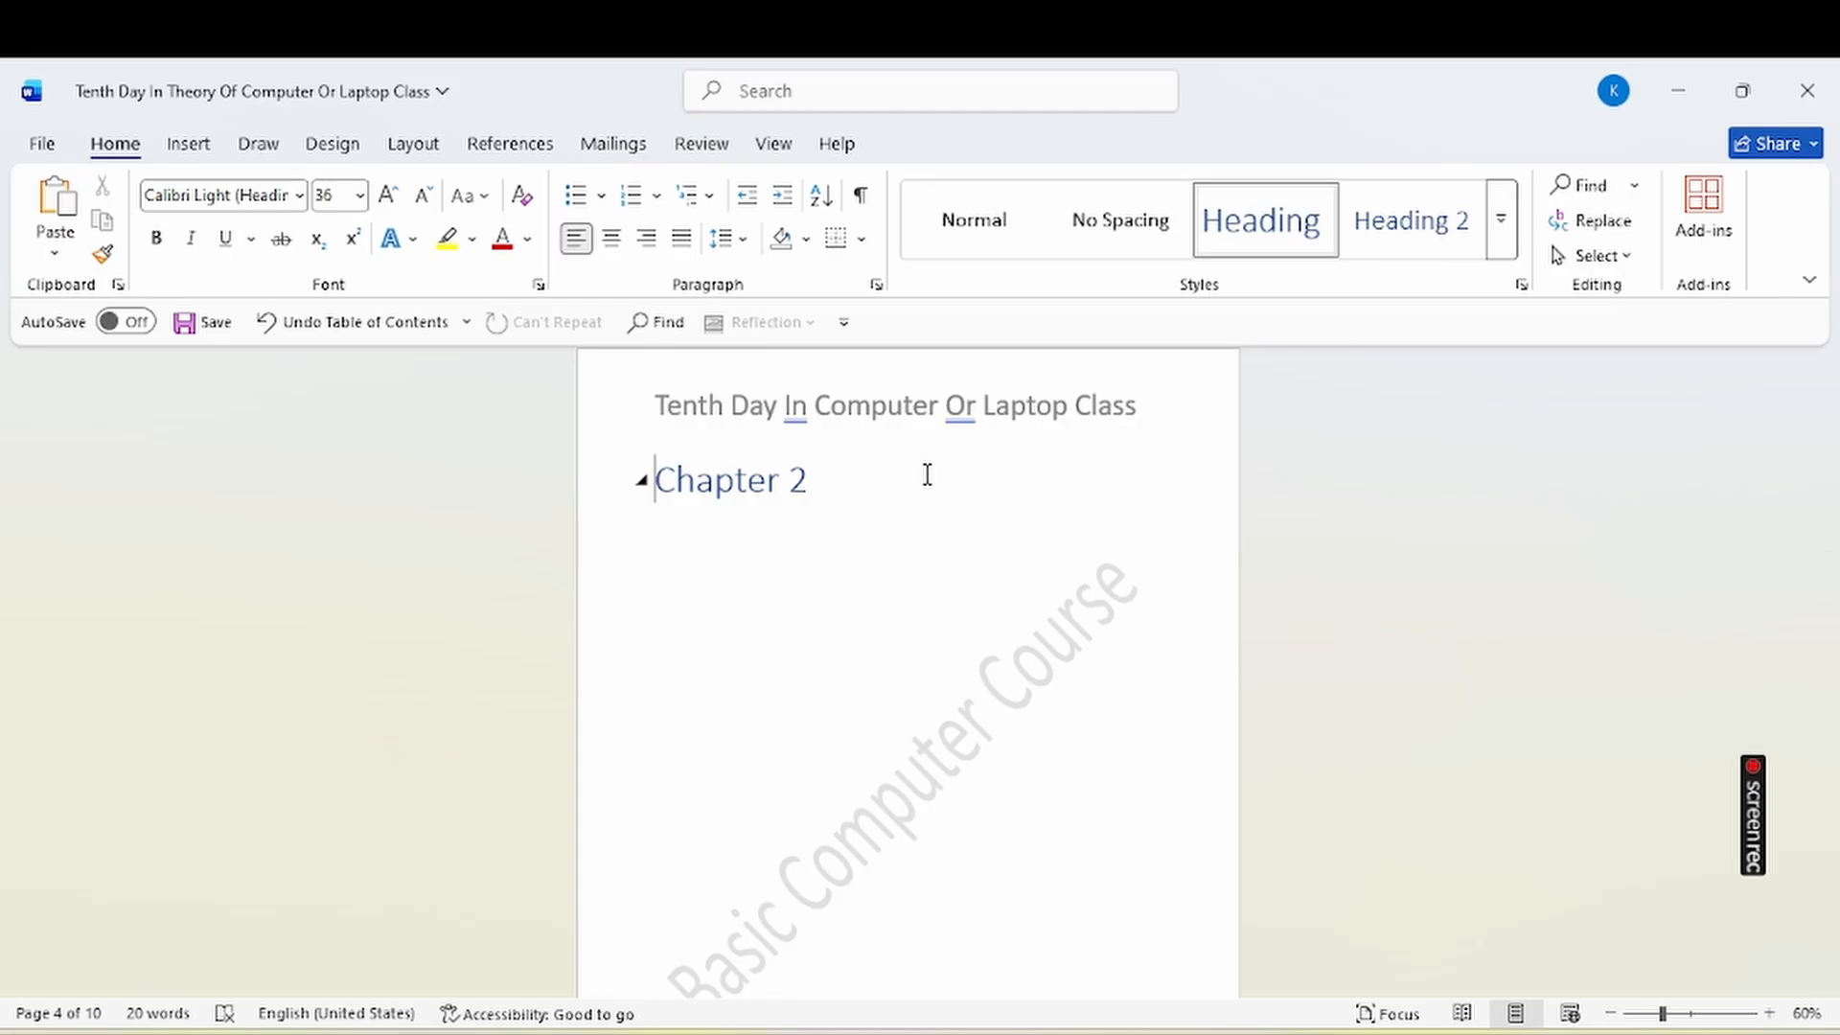
{"action": "key", "text": "ctrl+Home"}
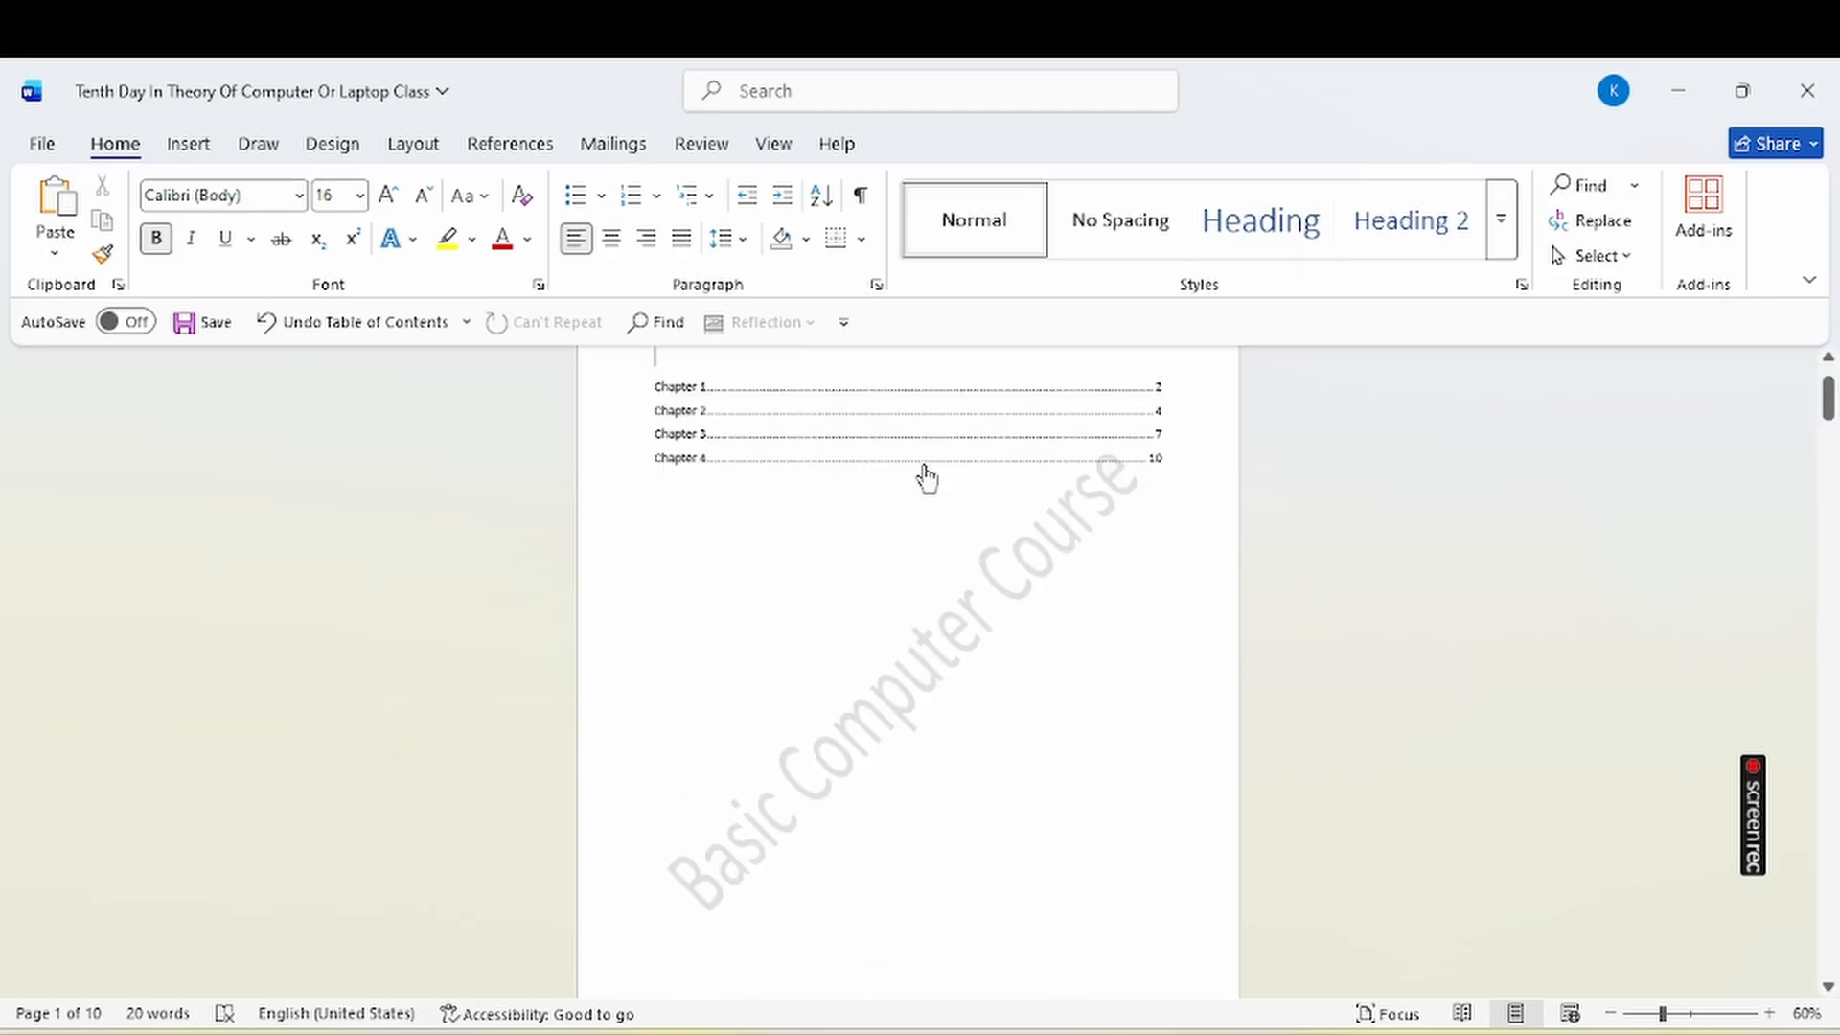
{"action": "left_click", "coordinate": [924, 469], "text": "ctrl"}
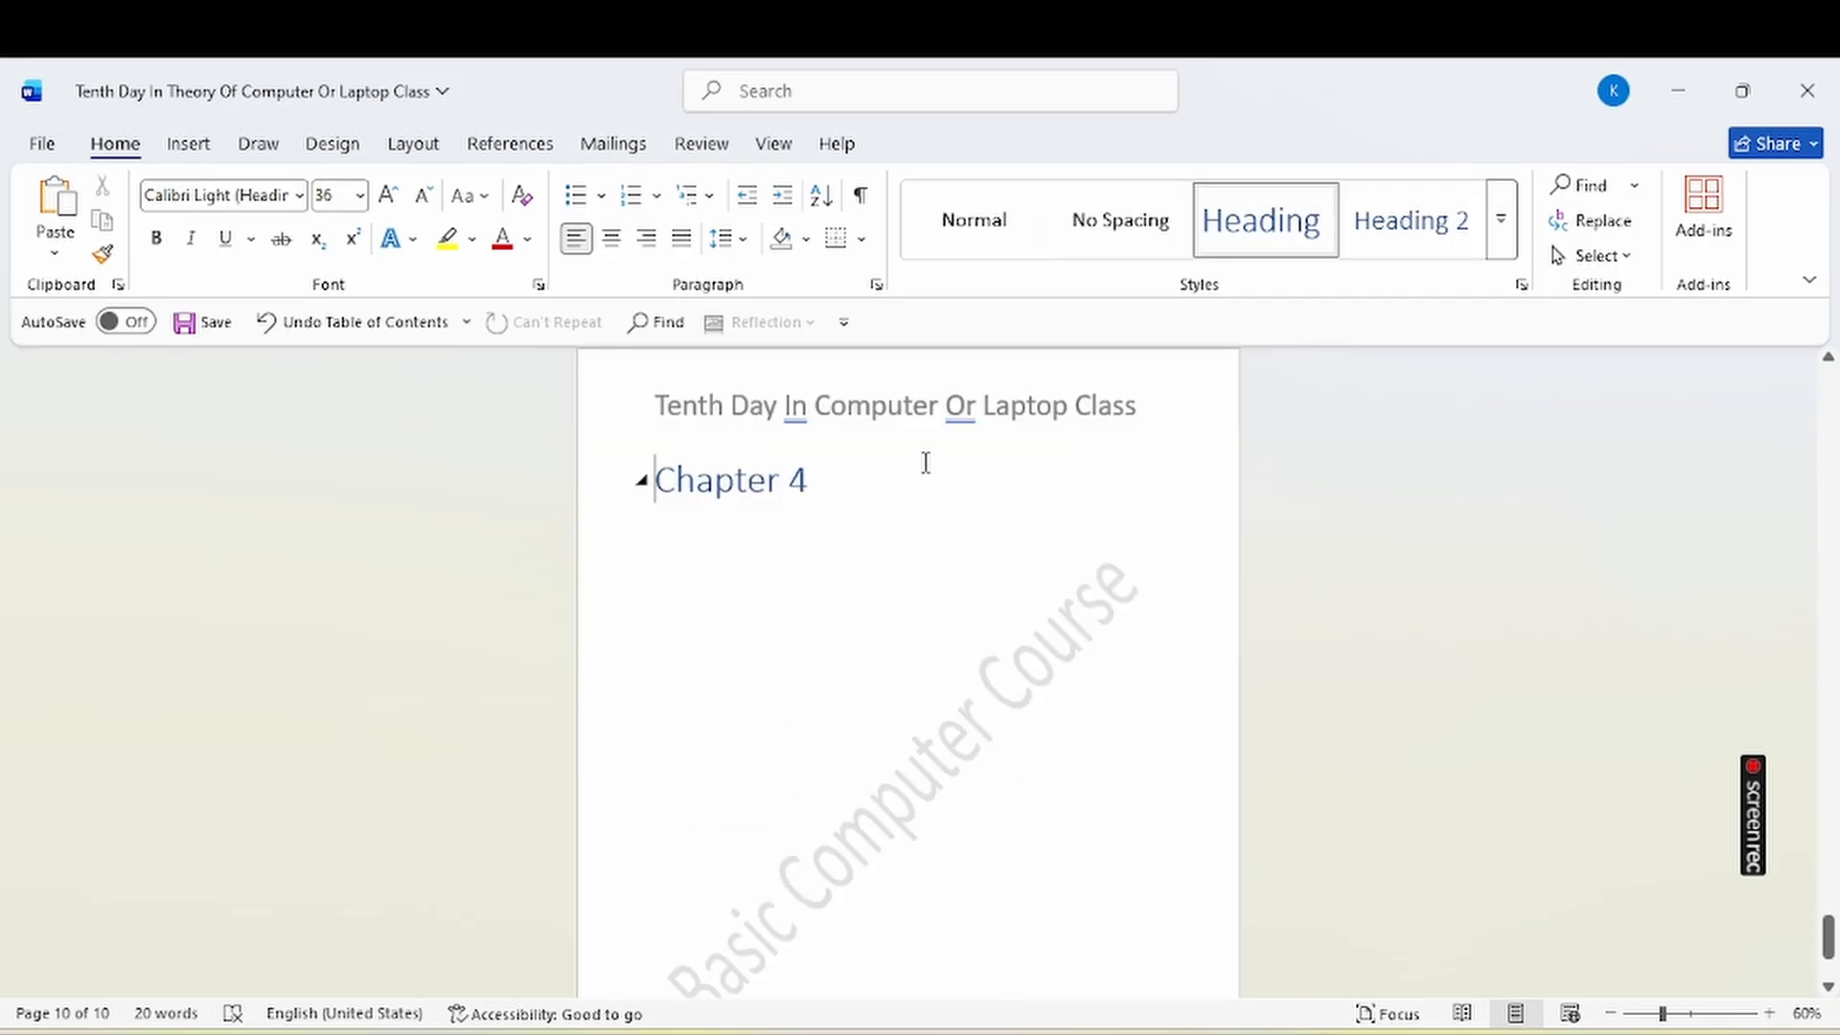
{"action": "key", "text": "ctrl+Home"}
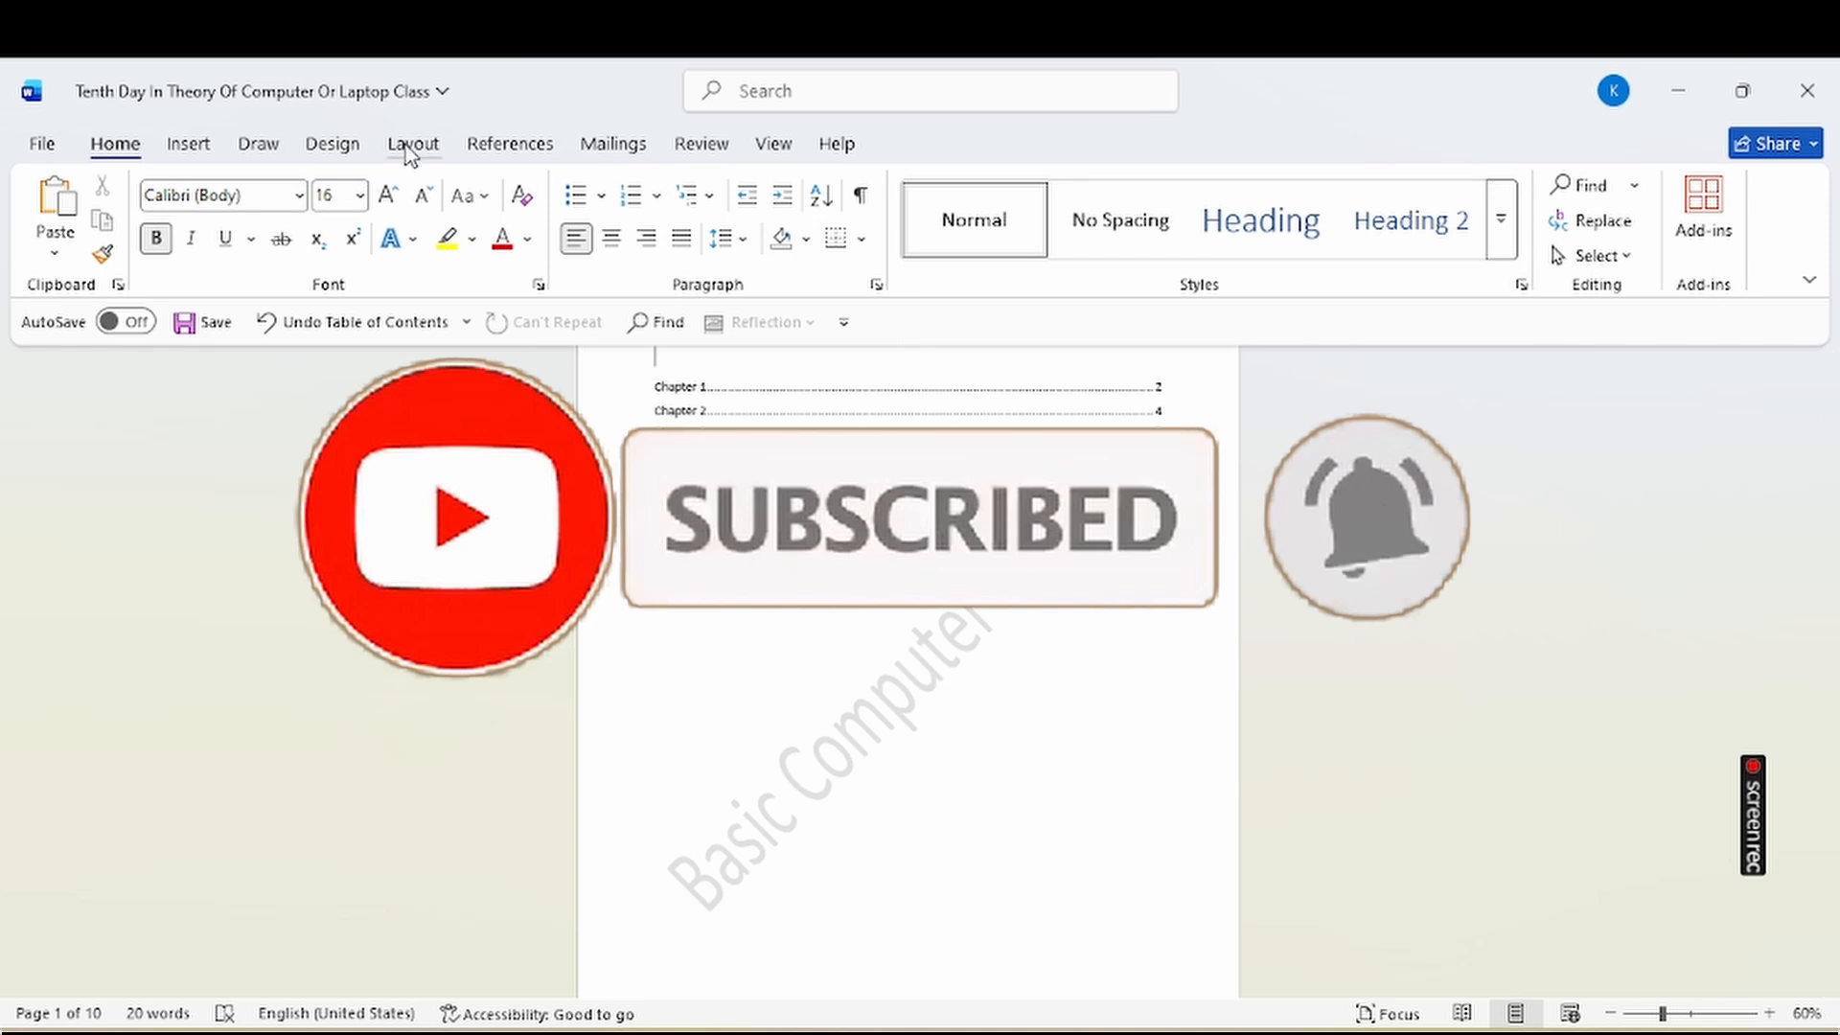
View the level options for adding text to the table of contents, leaving them unchanged.
{"action": "left_click", "coordinate": [489, 142]}
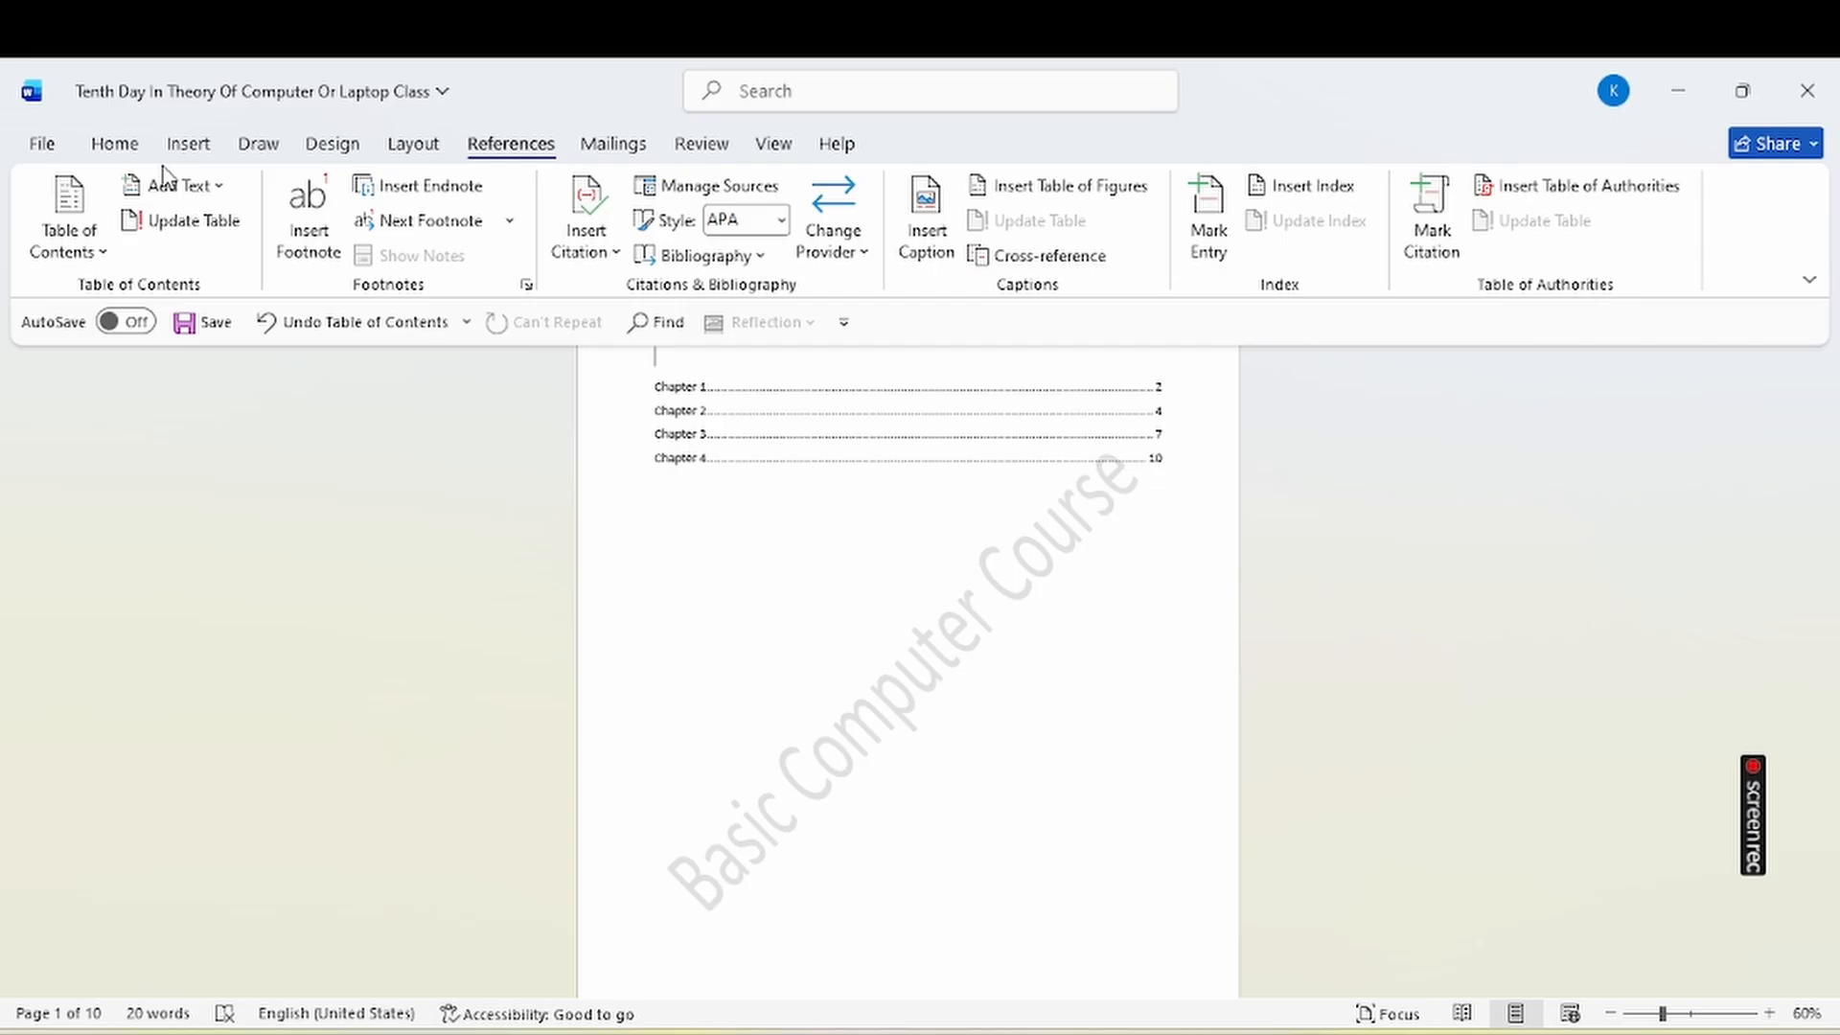
{"action": "left_click", "coordinate": [220, 186]}
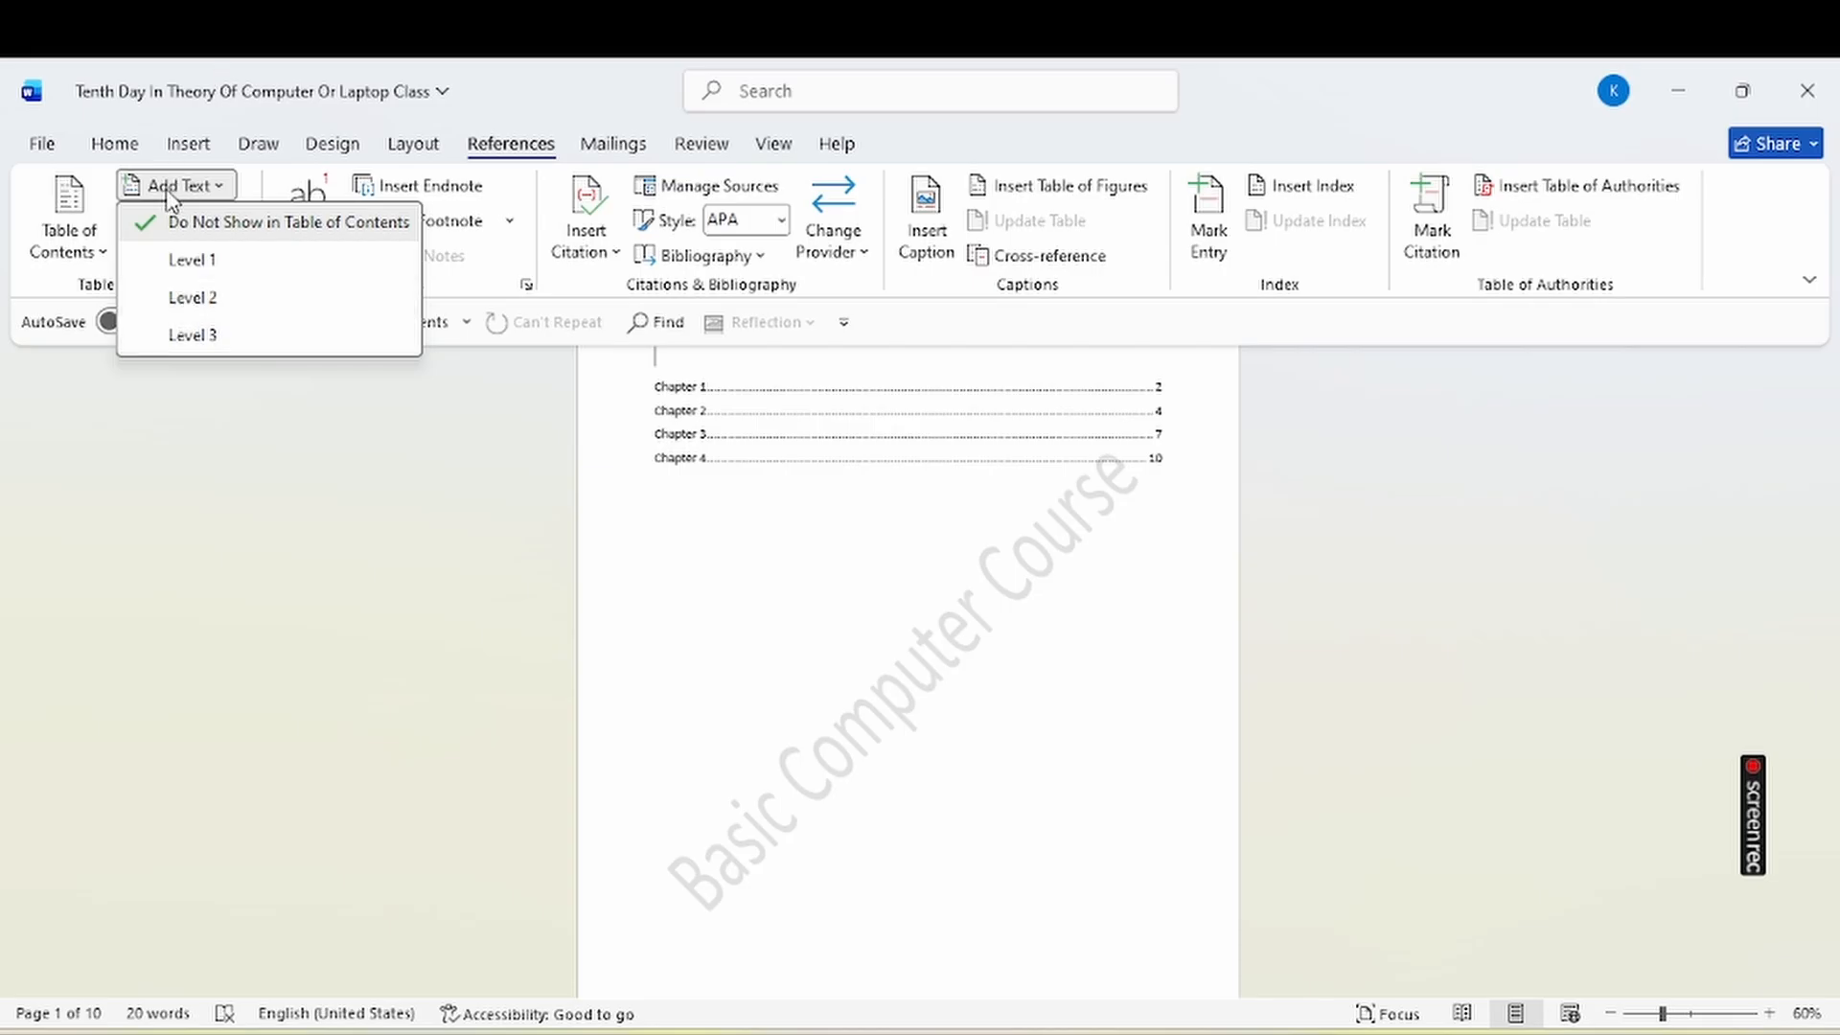
{"action": "left_click", "coordinate": [768, 582]}
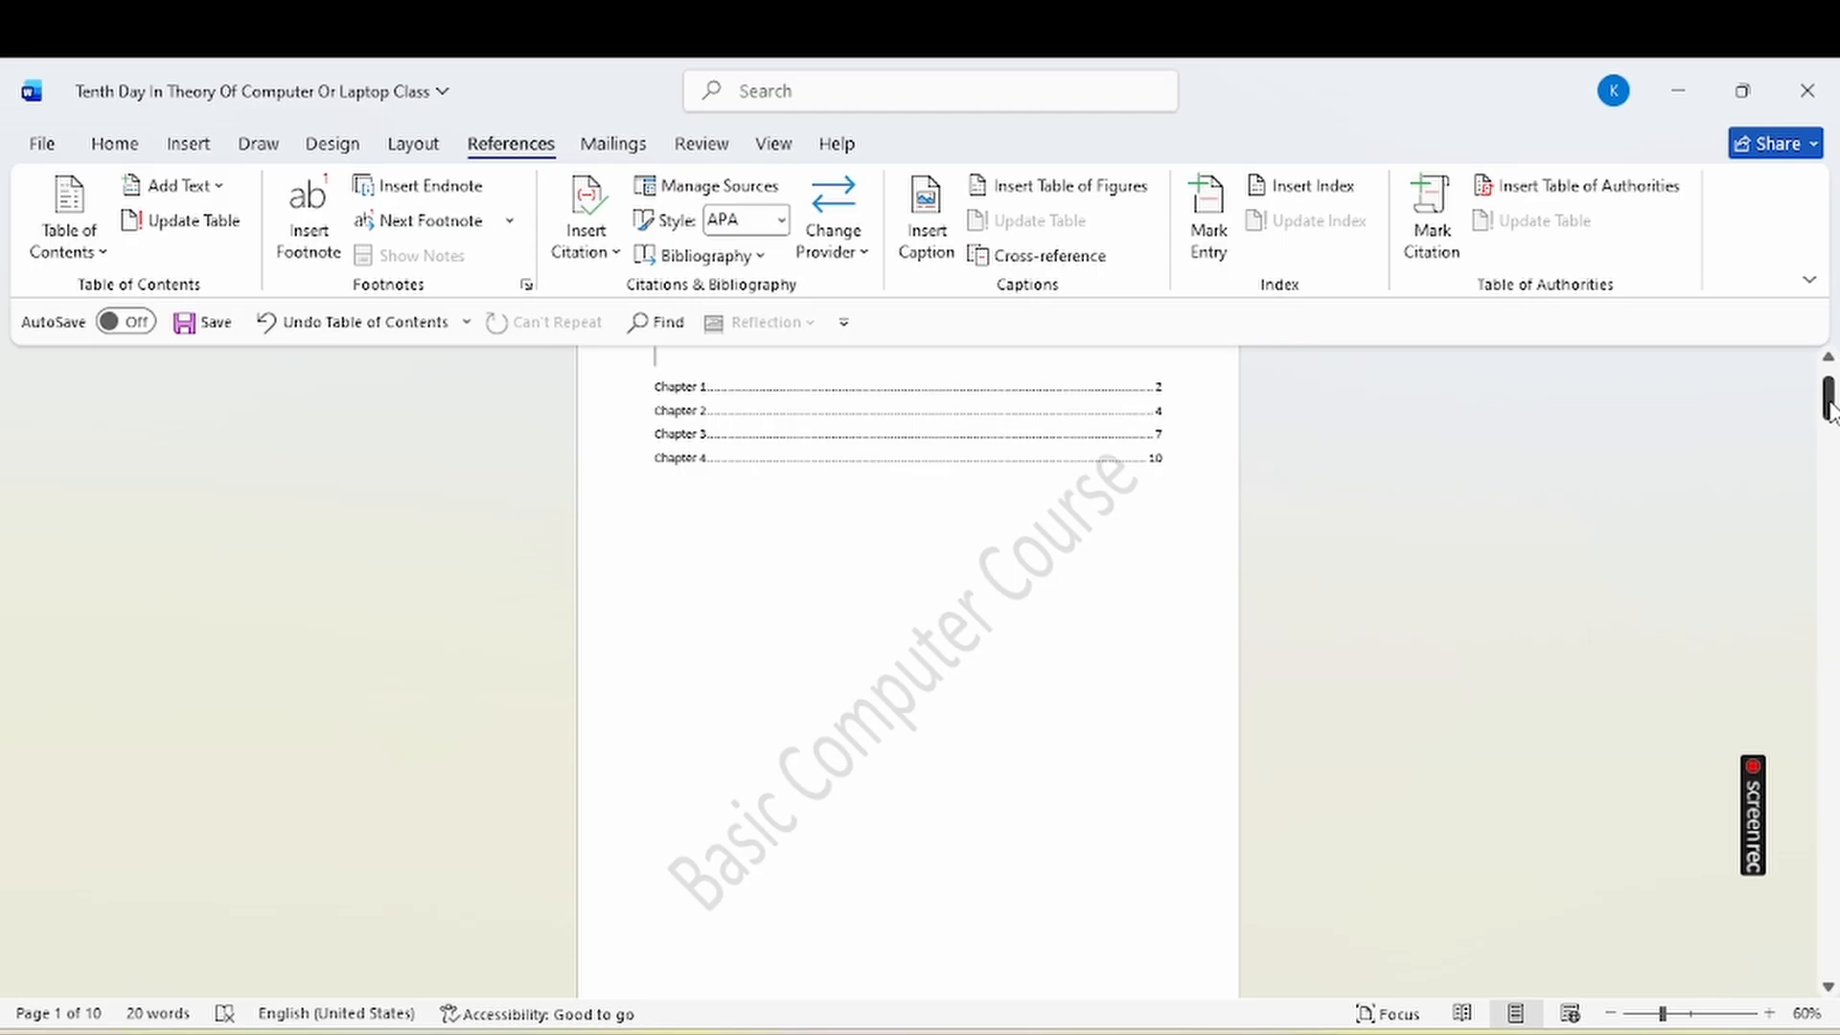
Insert a blank page after Chapter 4 and enter the heading "Chapter 5" on page 11.
{"action": "left_click_drag", "start_coordinate": [1831, 402], "coordinate": [1809, 954]}
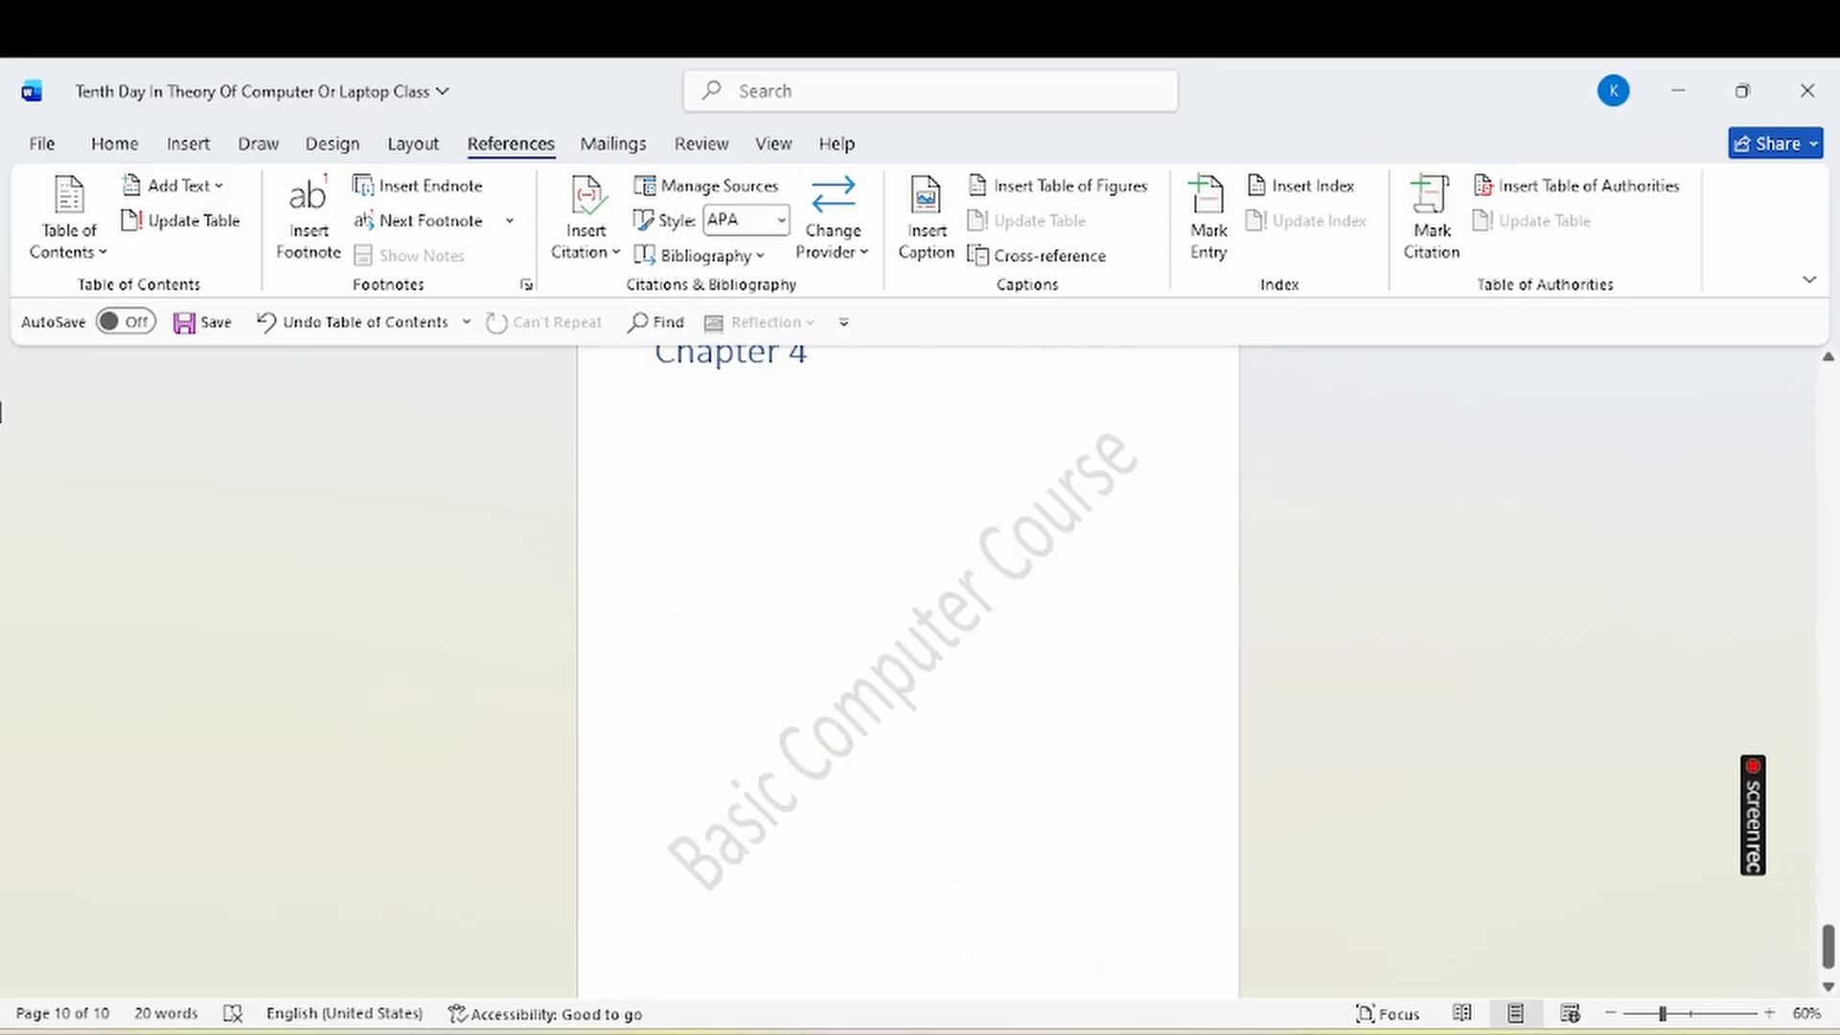
{"action": "left_click", "coordinate": [188, 145]}
{"action": "left_click", "coordinate": [113, 228]}
{"action": "type", "text": "Chapter"}
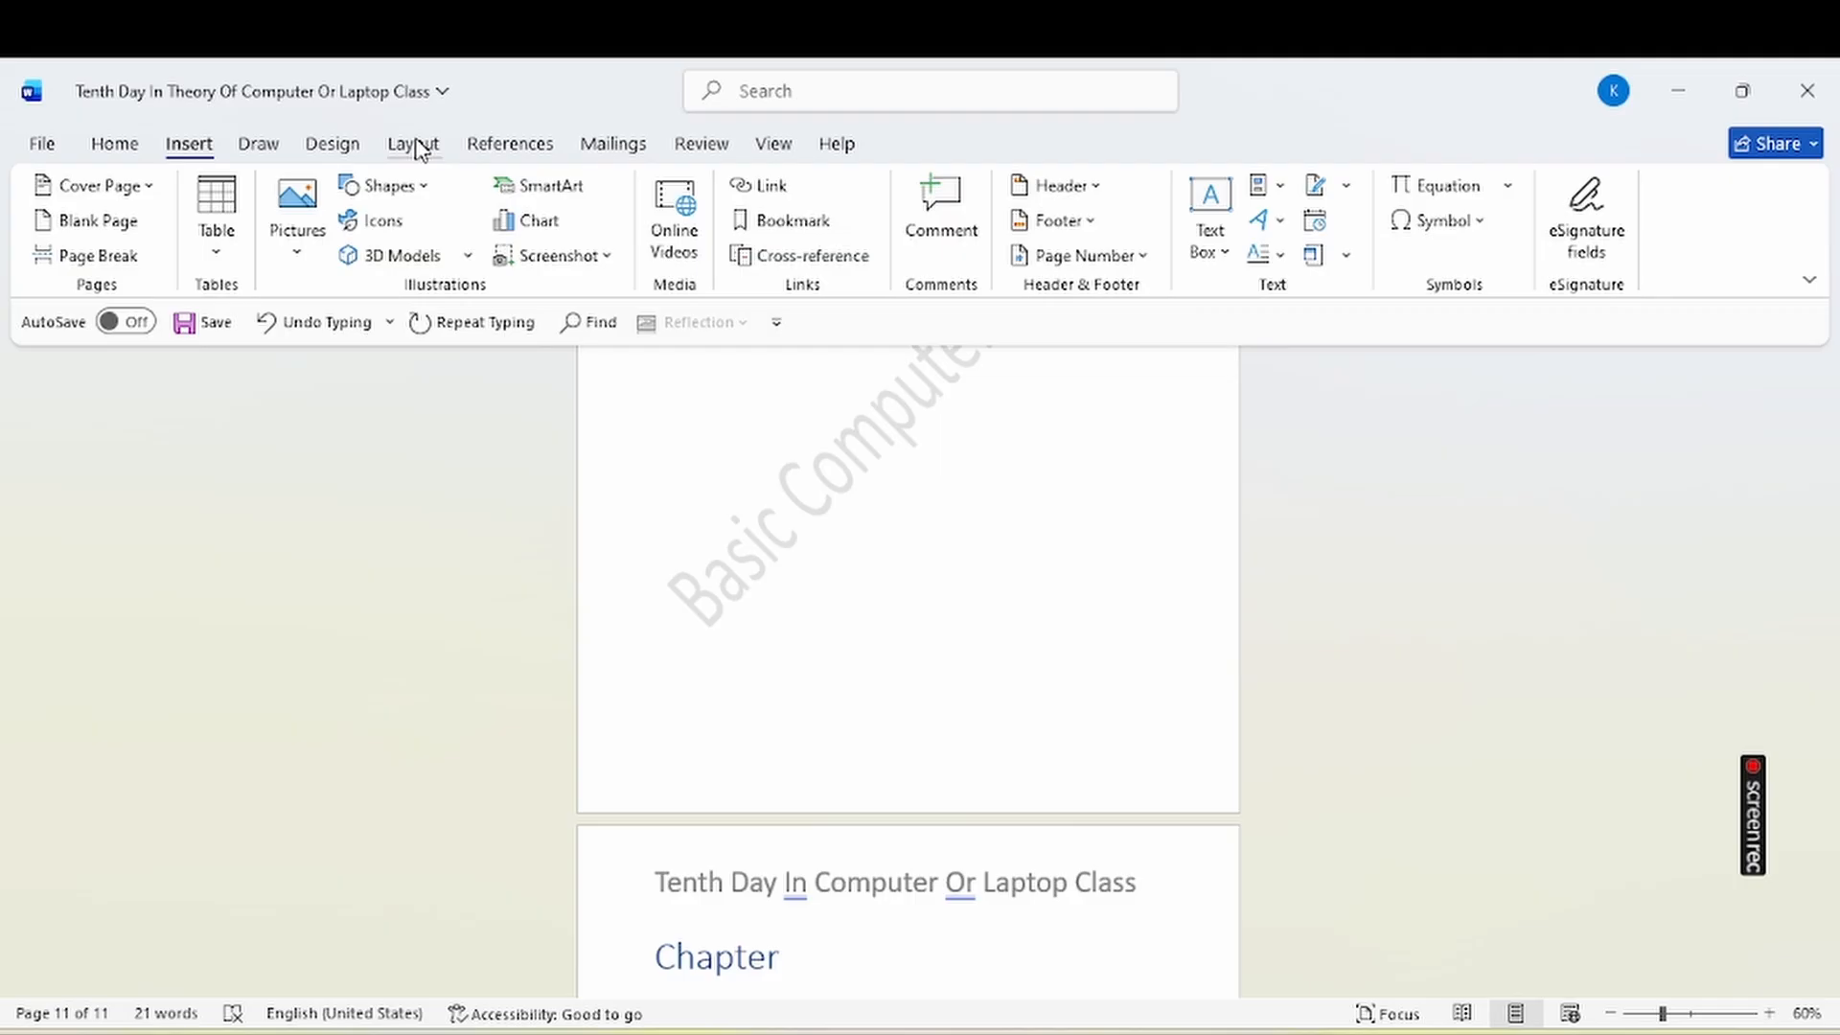
{"action": "left_click", "coordinate": [511, 153]}
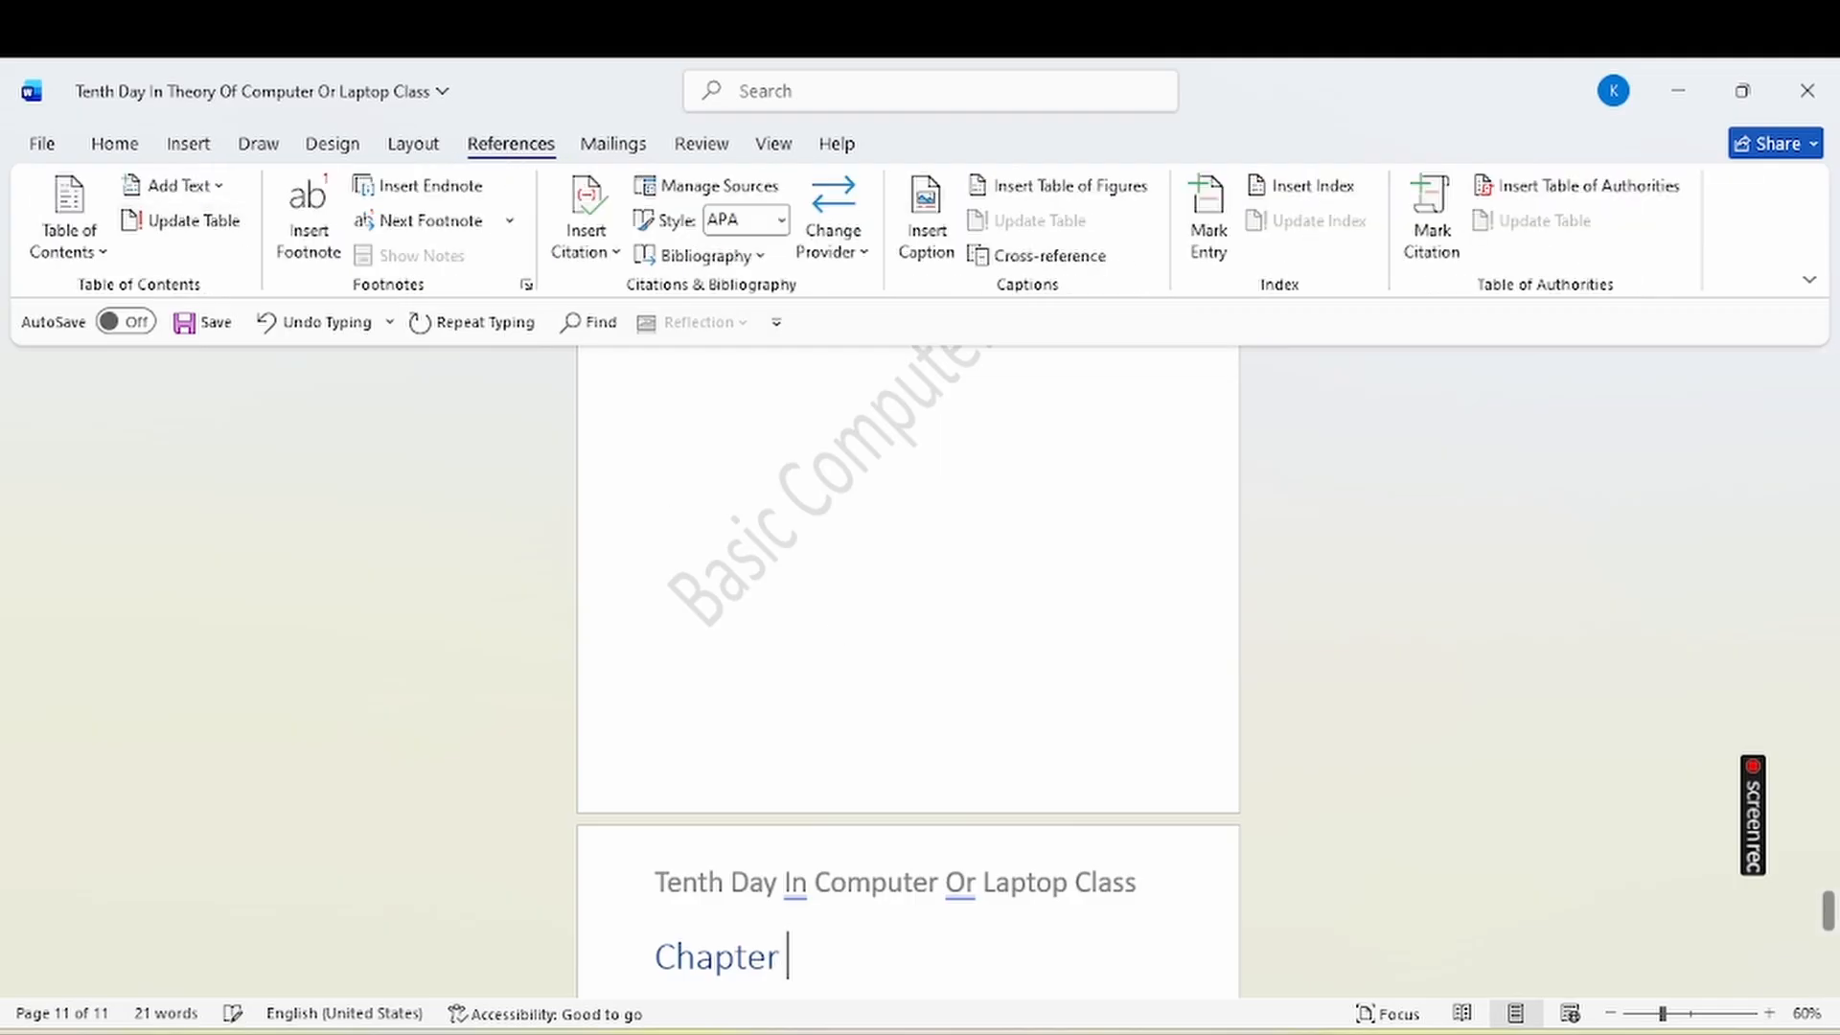
{"action": "type", "text": "5"}
Enter the heading "Chapter 6" on page 13 and add blank pages after it up to page 16.
{"action": "type", "text": "C"}
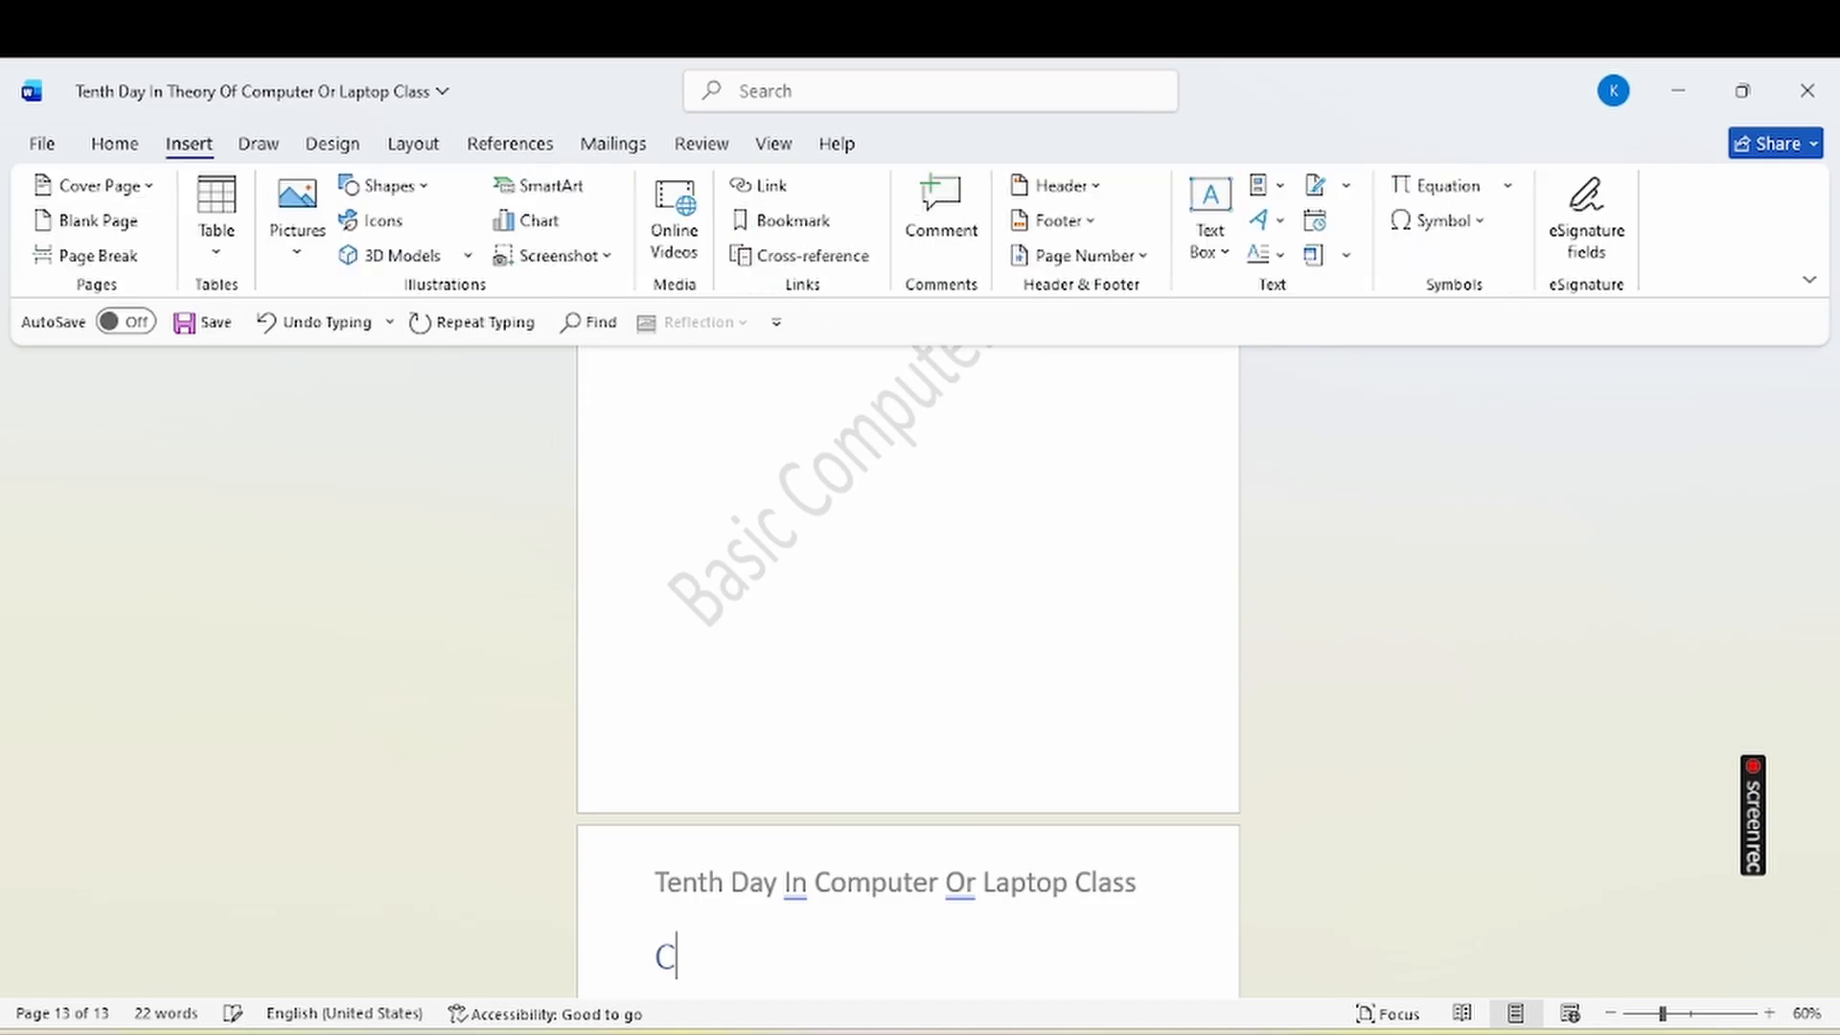
{"action": "type", "text": "hapter 6"}
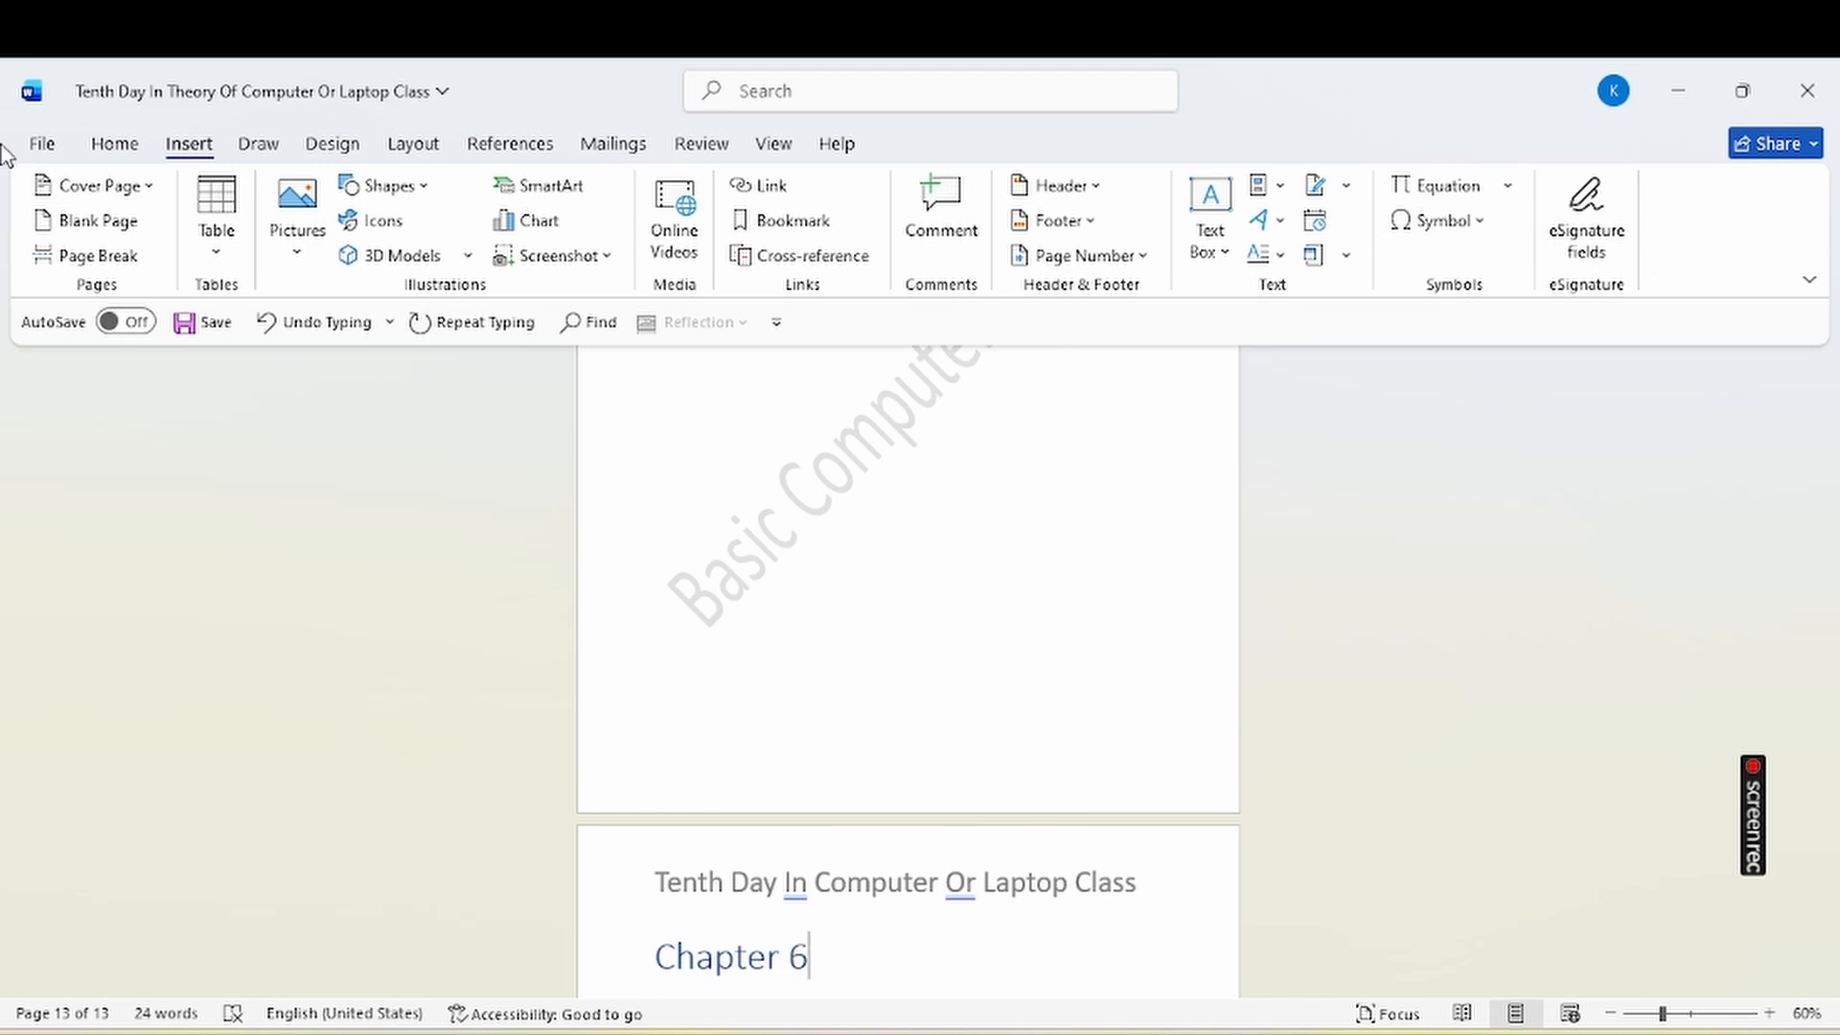
{"action": "left_click", "coordinate": [135, 224]}
Update the entire table of contents on page 1 so it includes the newly added chapter headings.
{"action": "left_click_drag", "start_coordinate": [1829, 925], "coordinate": [1828, 376]}
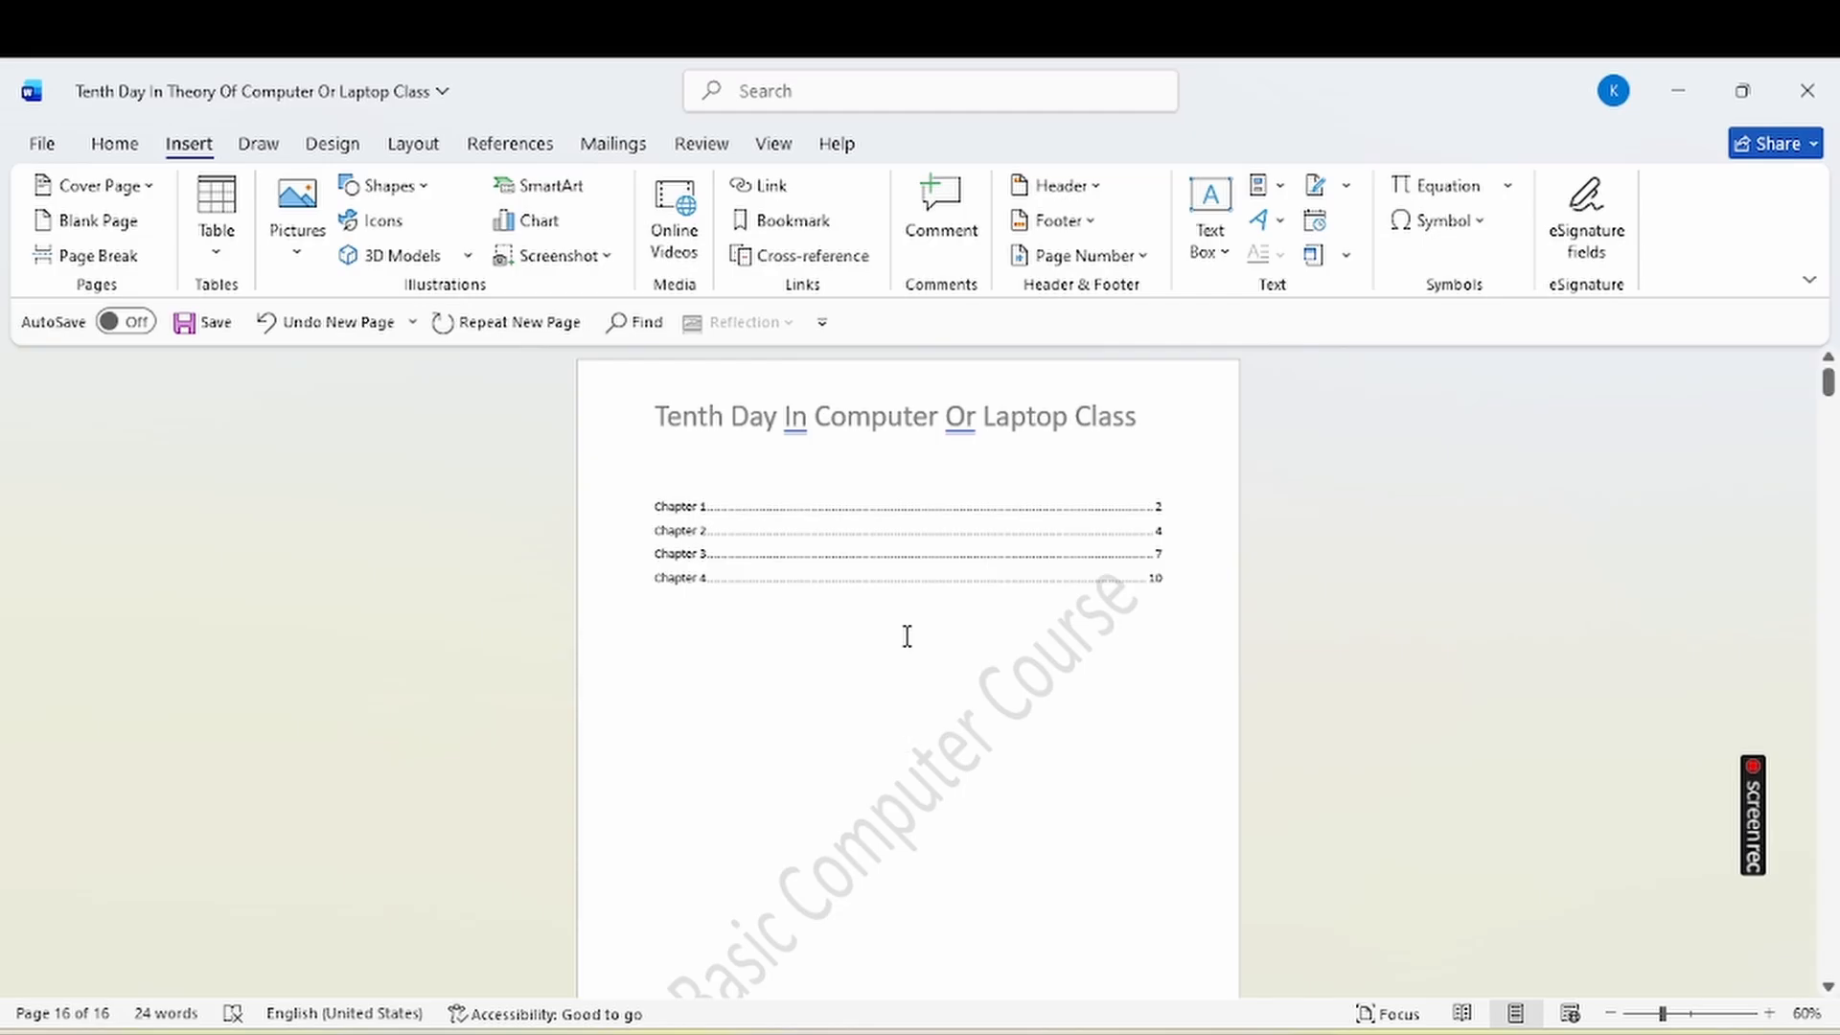
{"action": "left_click", "coordinate": [918, 565]}
{"action": "double_click", "coordinate": [918, 567]}
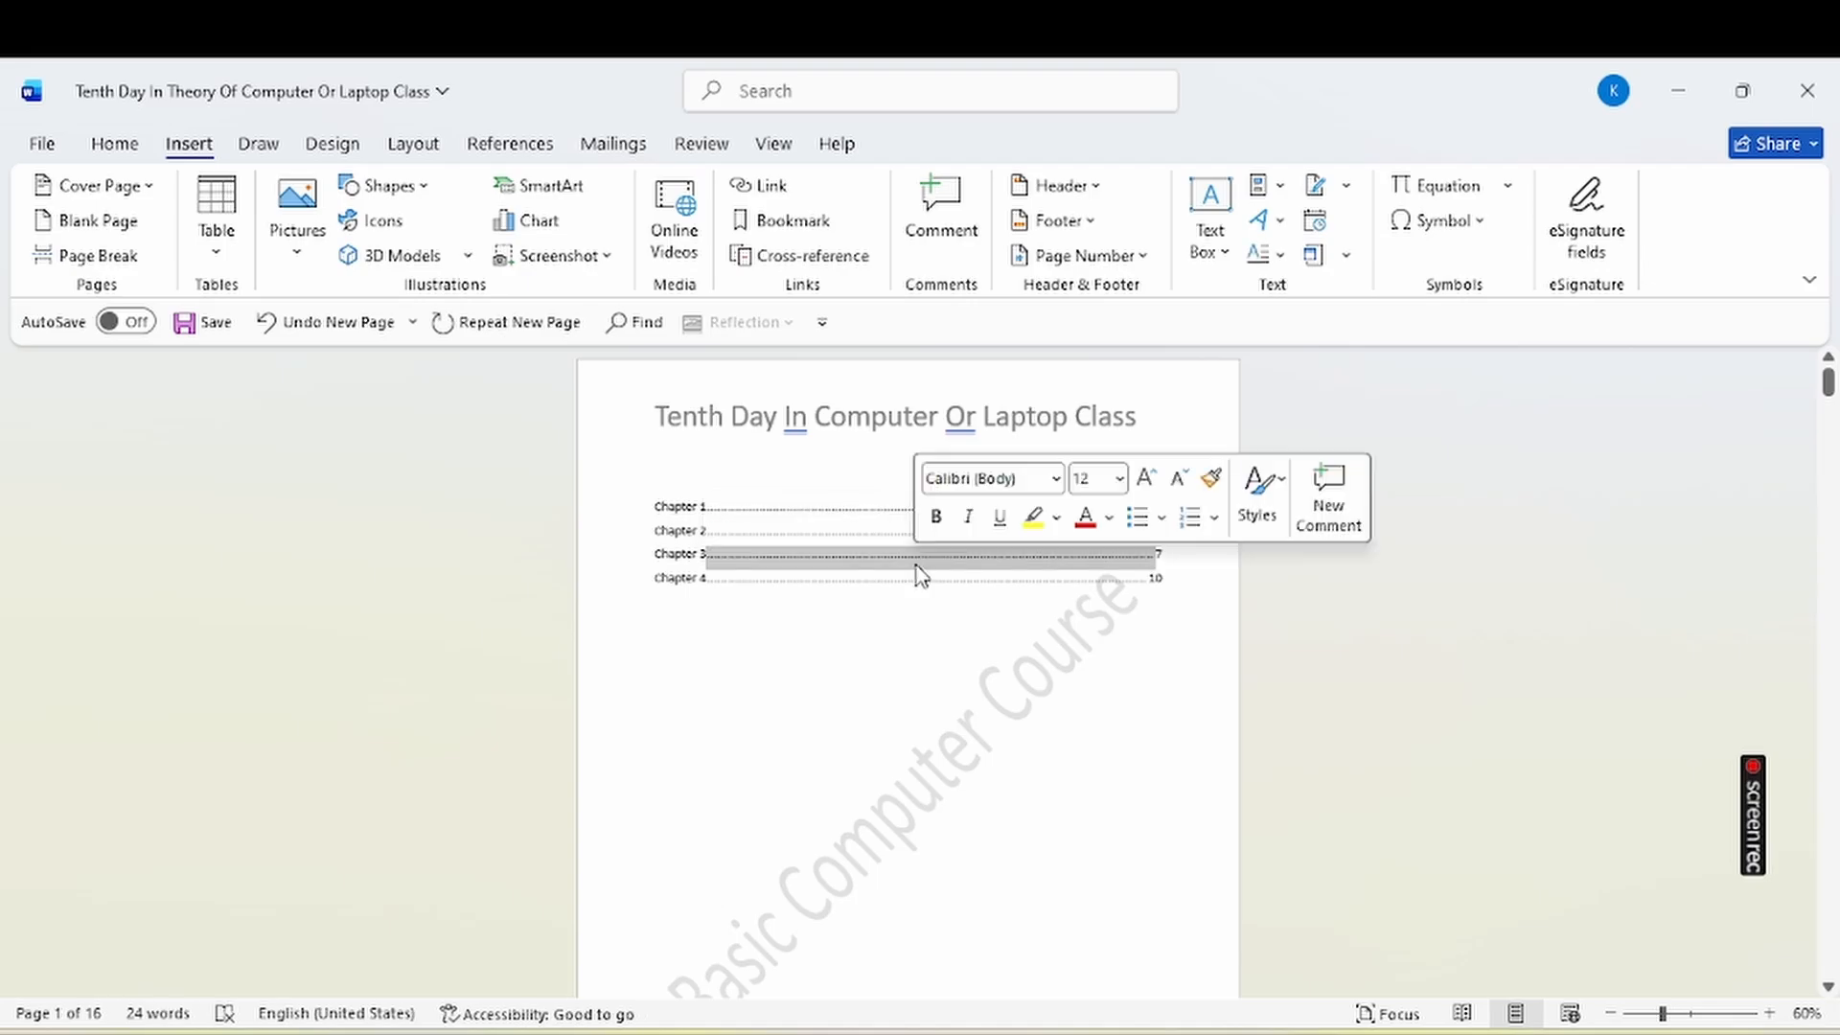
{"action": "left_click", "coordinate": [494, 142]}
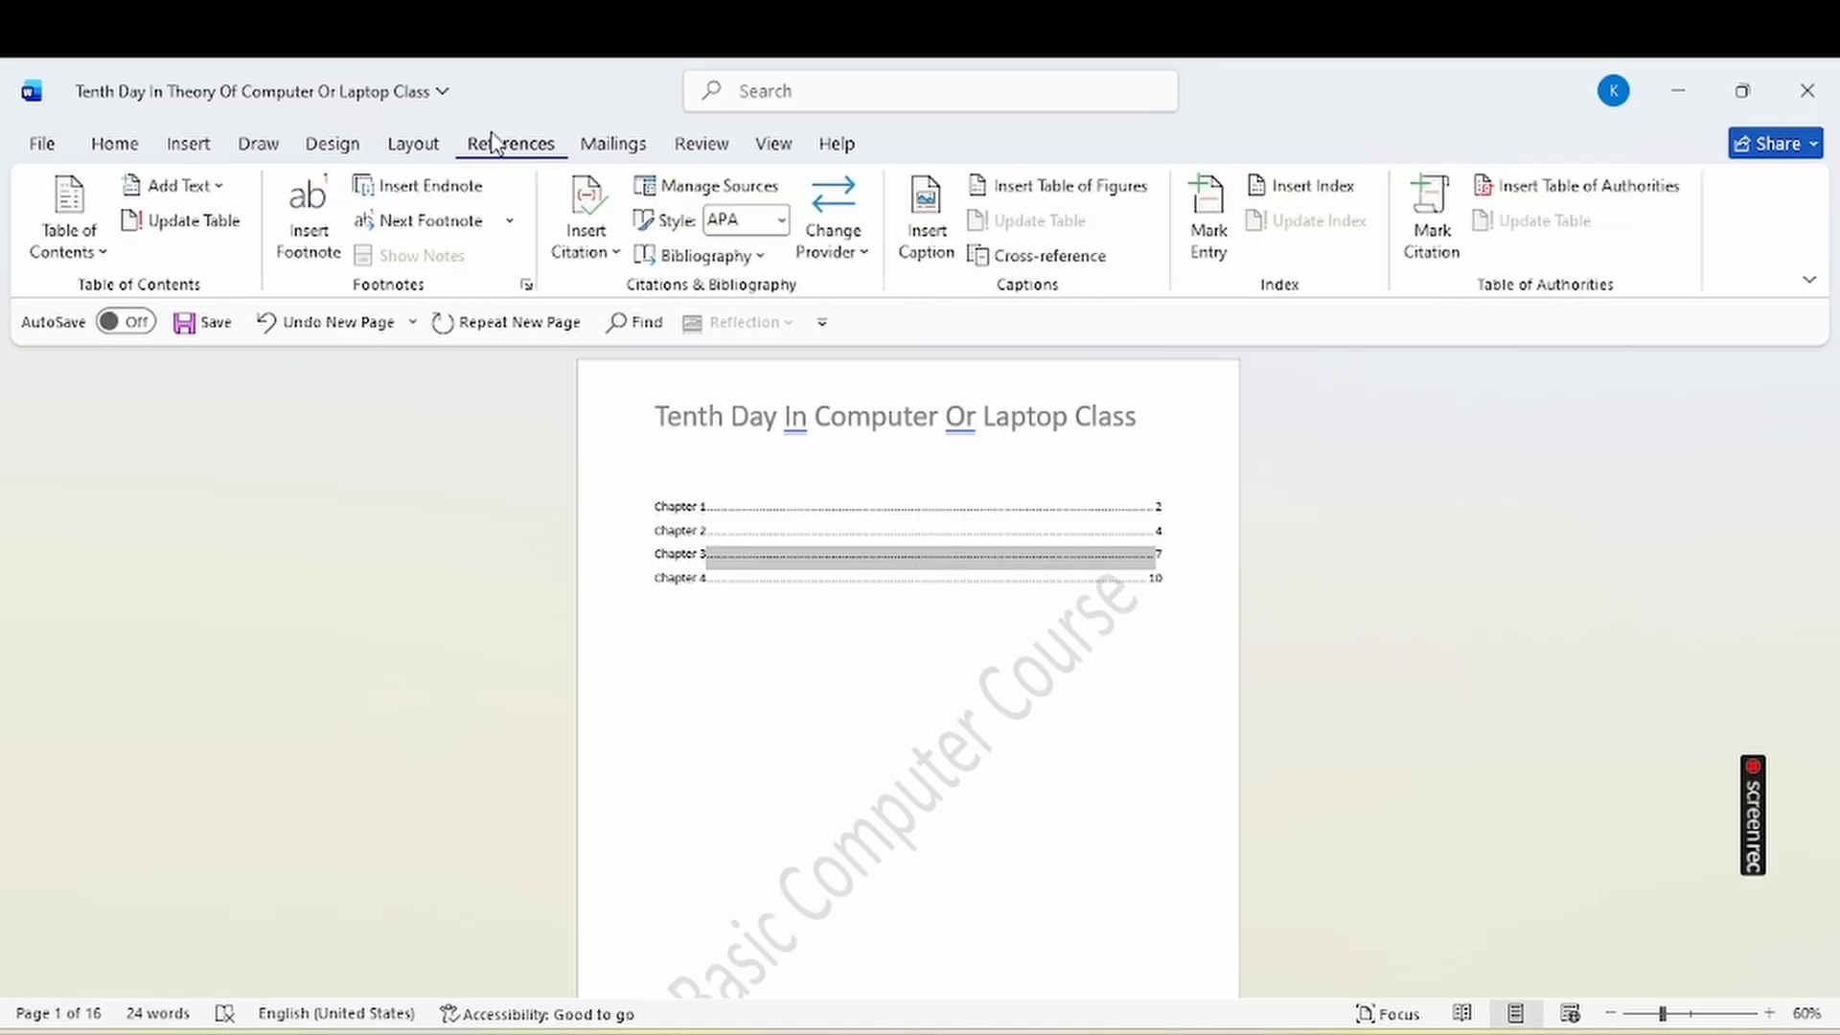
{"action": "left_click", "coordinate": [201, 224]}
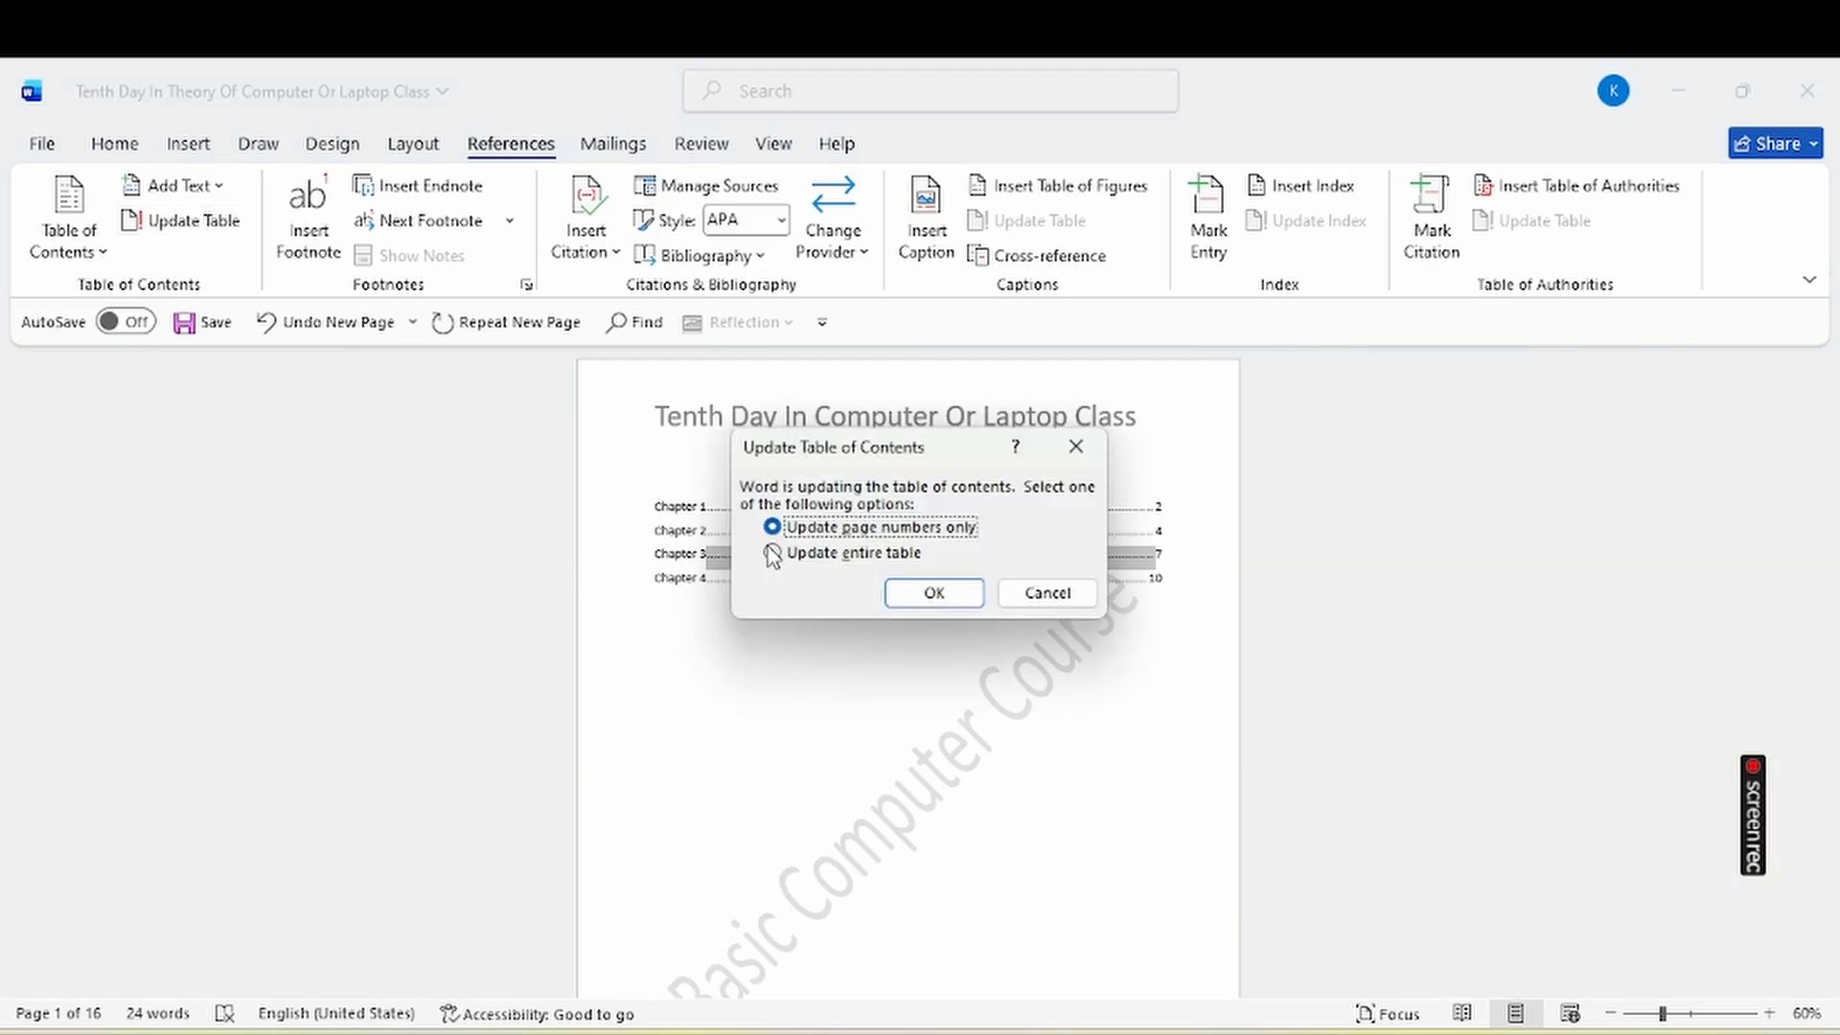
{"action": "left_click", "coordinate": [772, 554]}
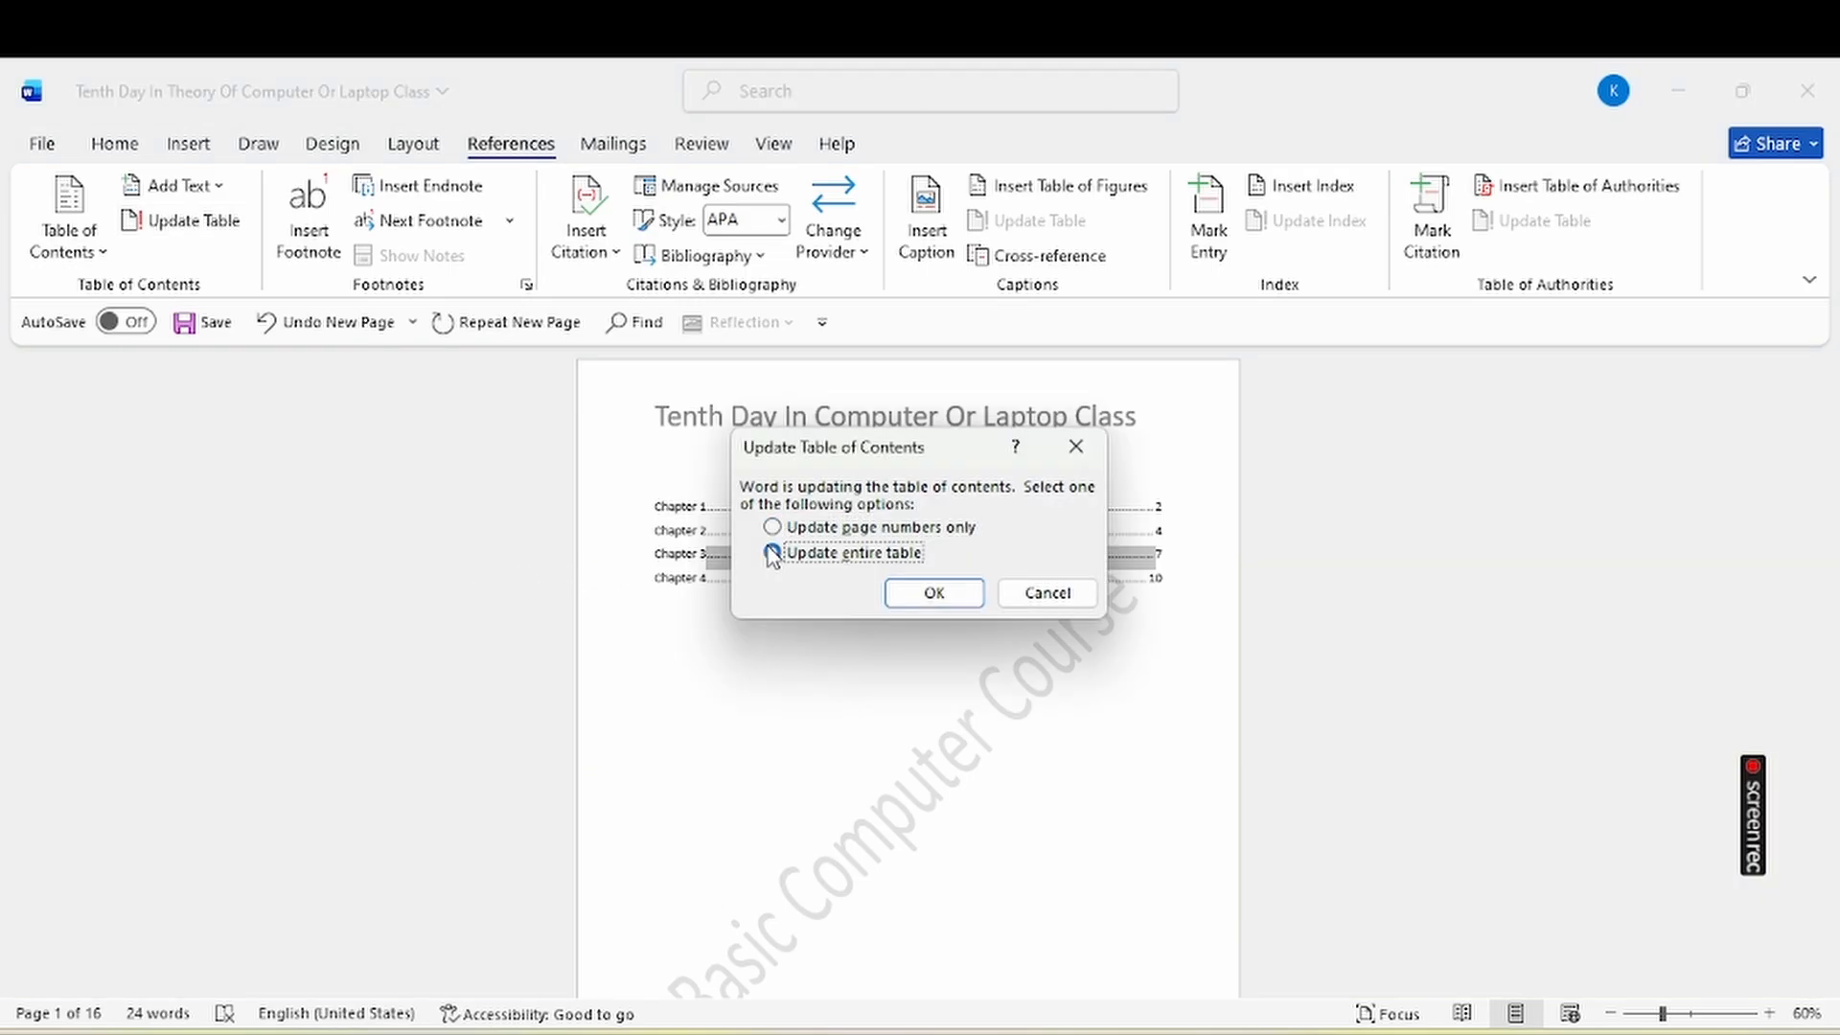
{"action": "left_click", "coordinate": [935, 593]}
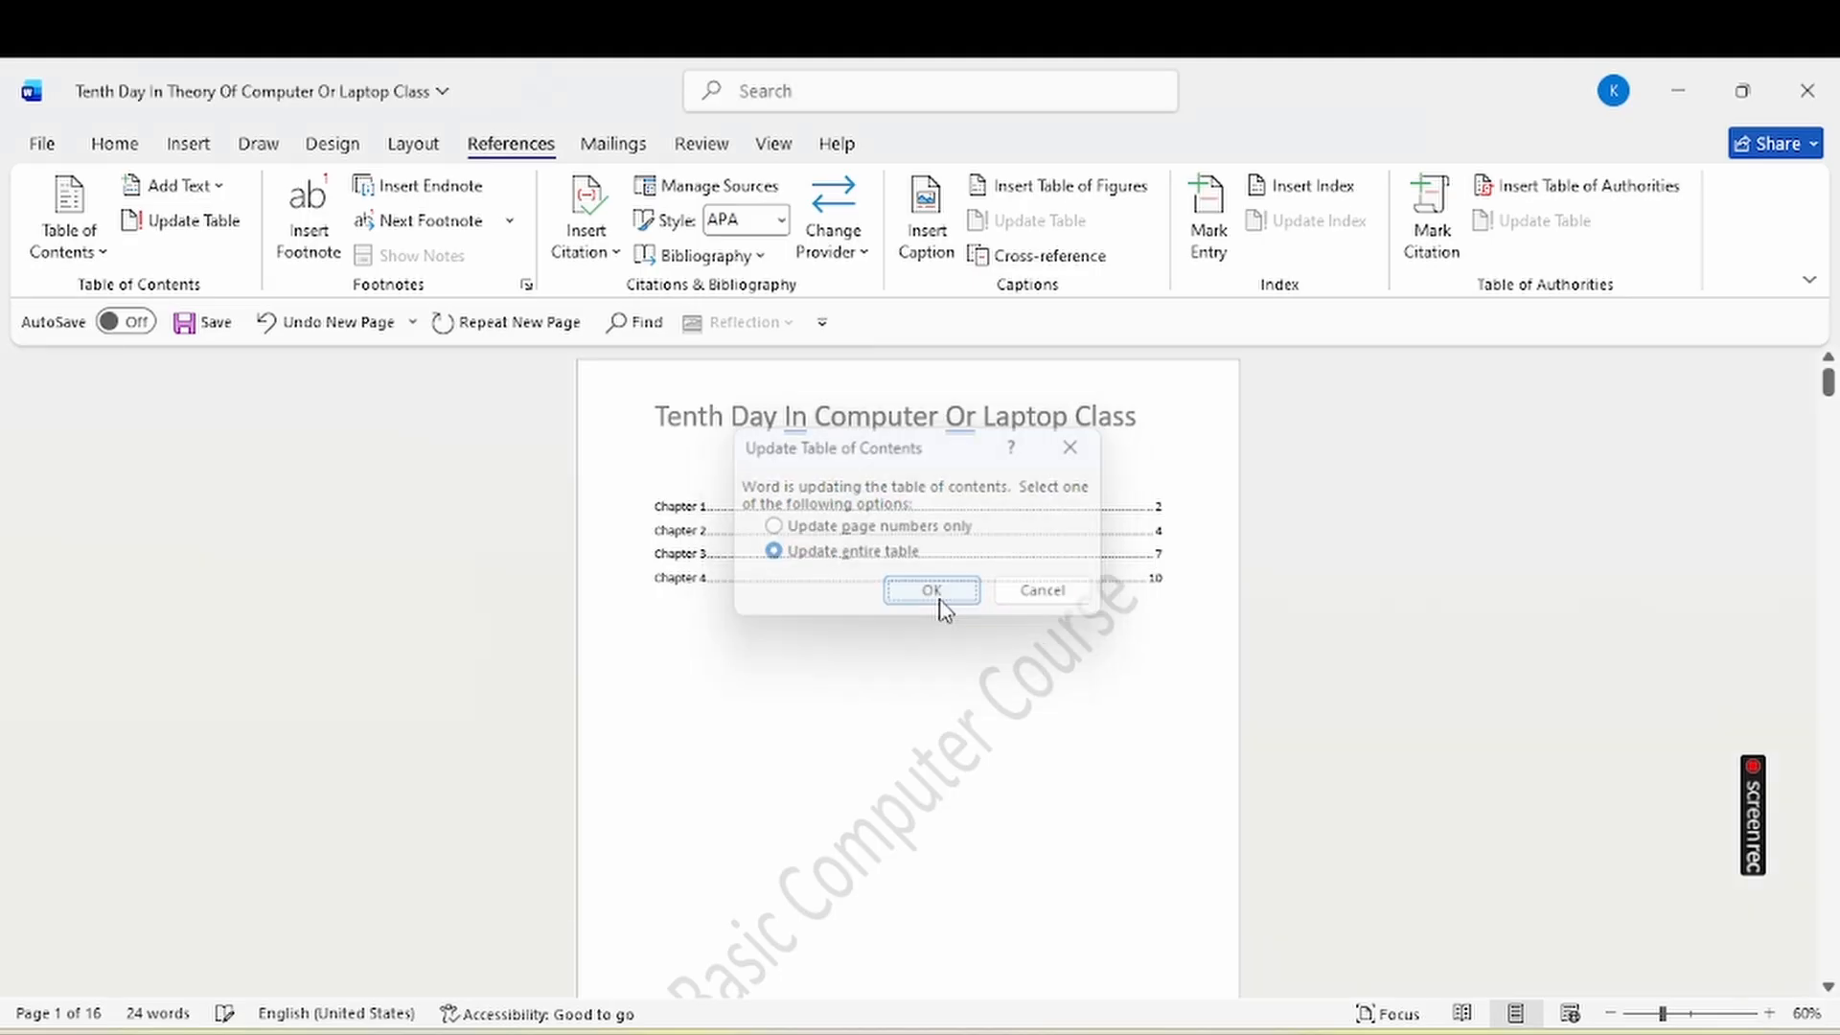
{"action": "left_click", "coordinate": [797, 746]}
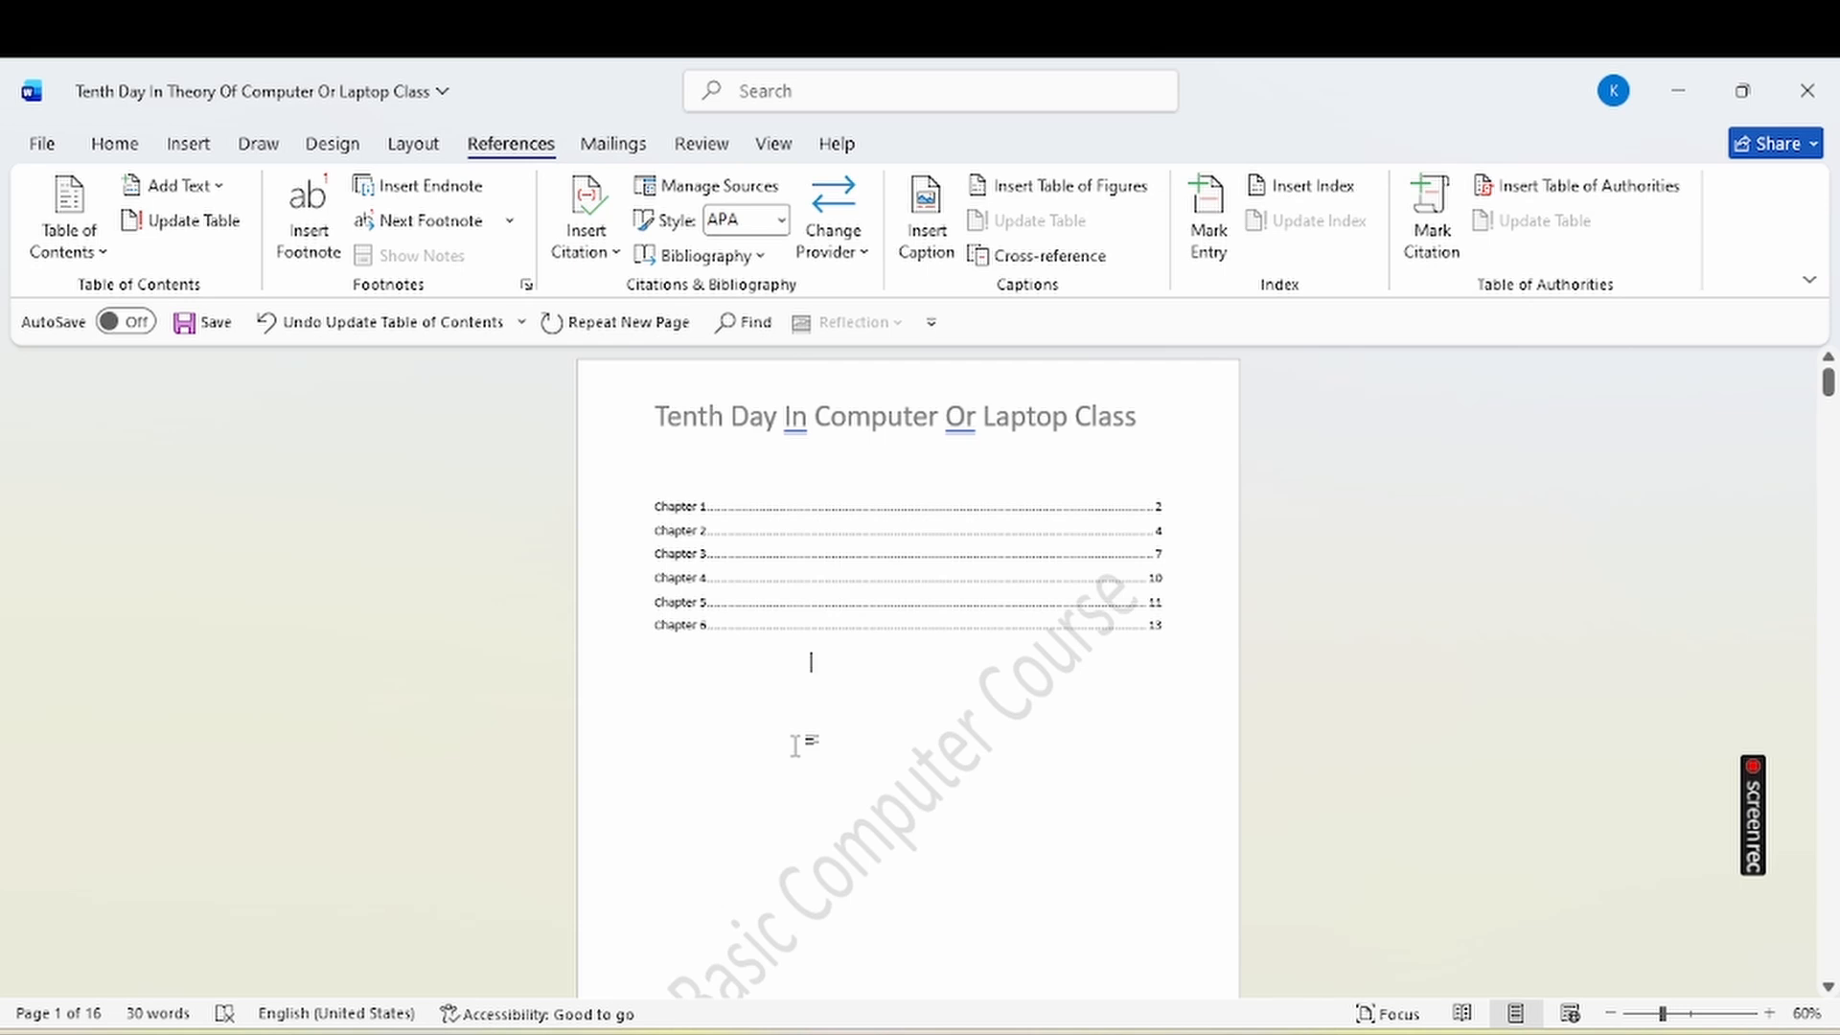
Follow the table of contents links to Chapter 5 and Chapter 6, going back to the document start in between.
{"action": "triple_click", "coordinate": [864, 631]}
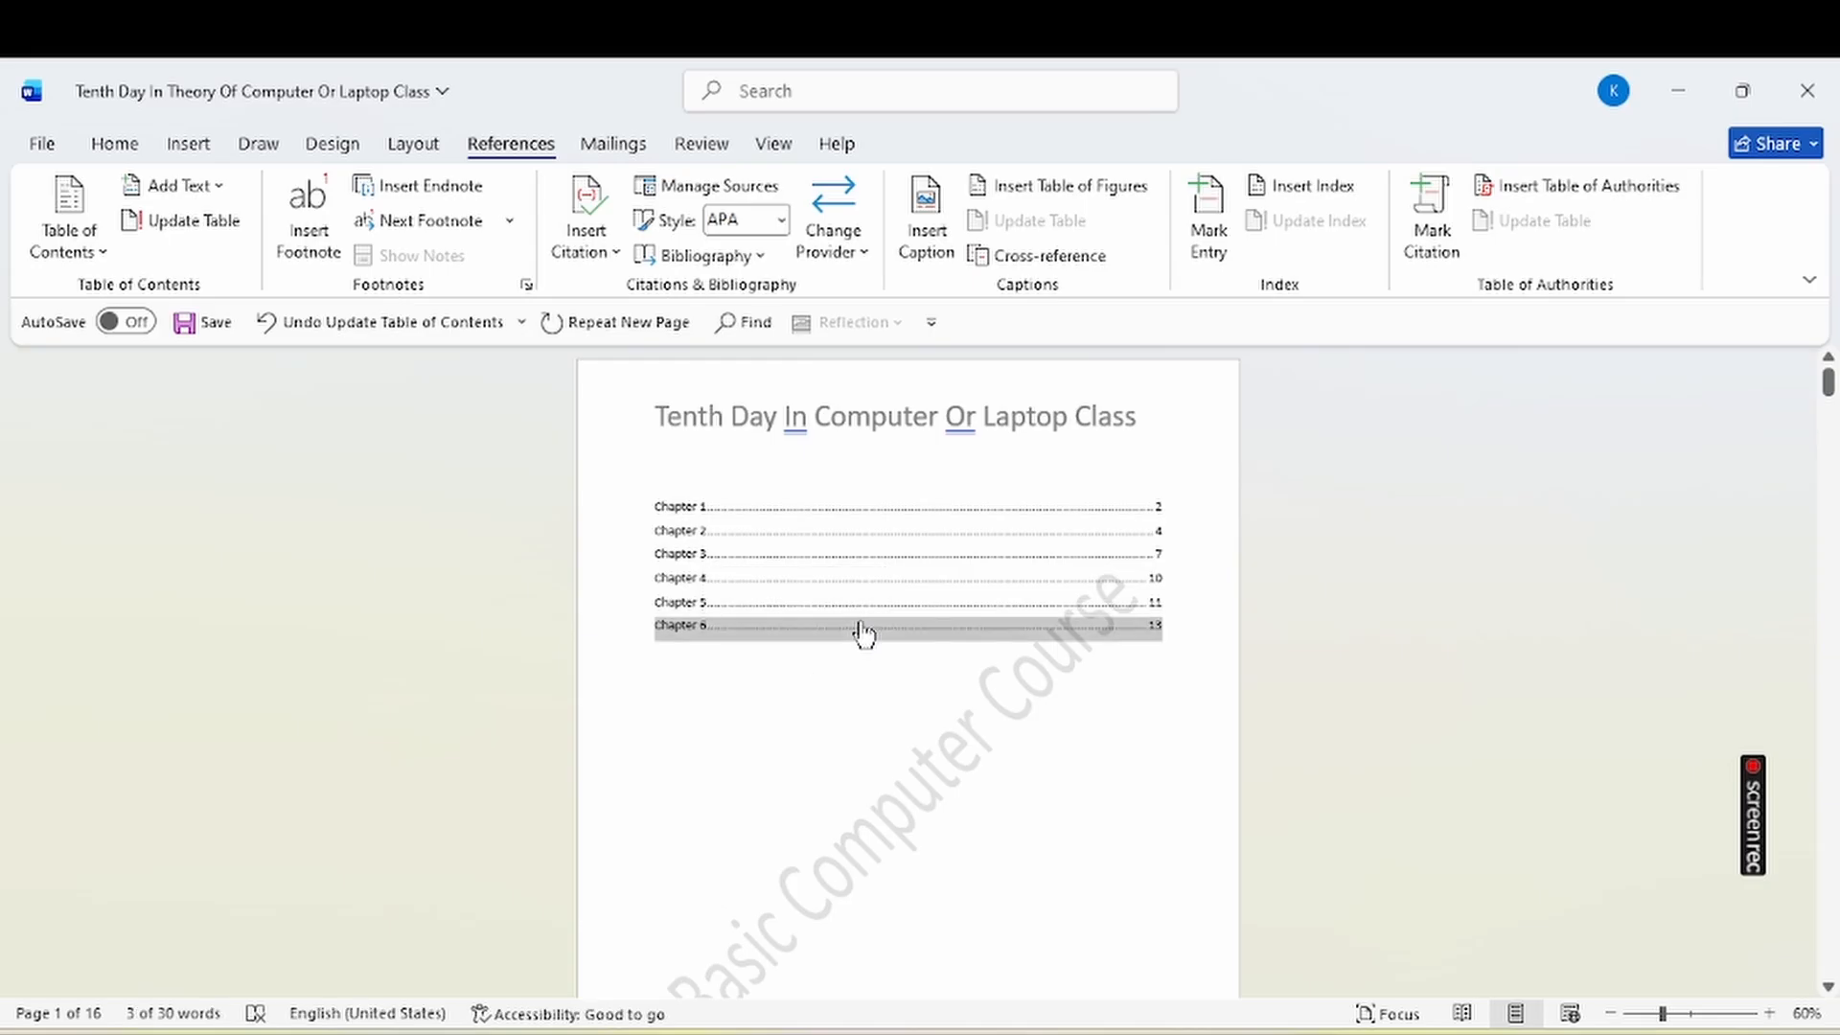
{"action": "left_click", "coordinate": [862, 627], "text": "ctrl"}
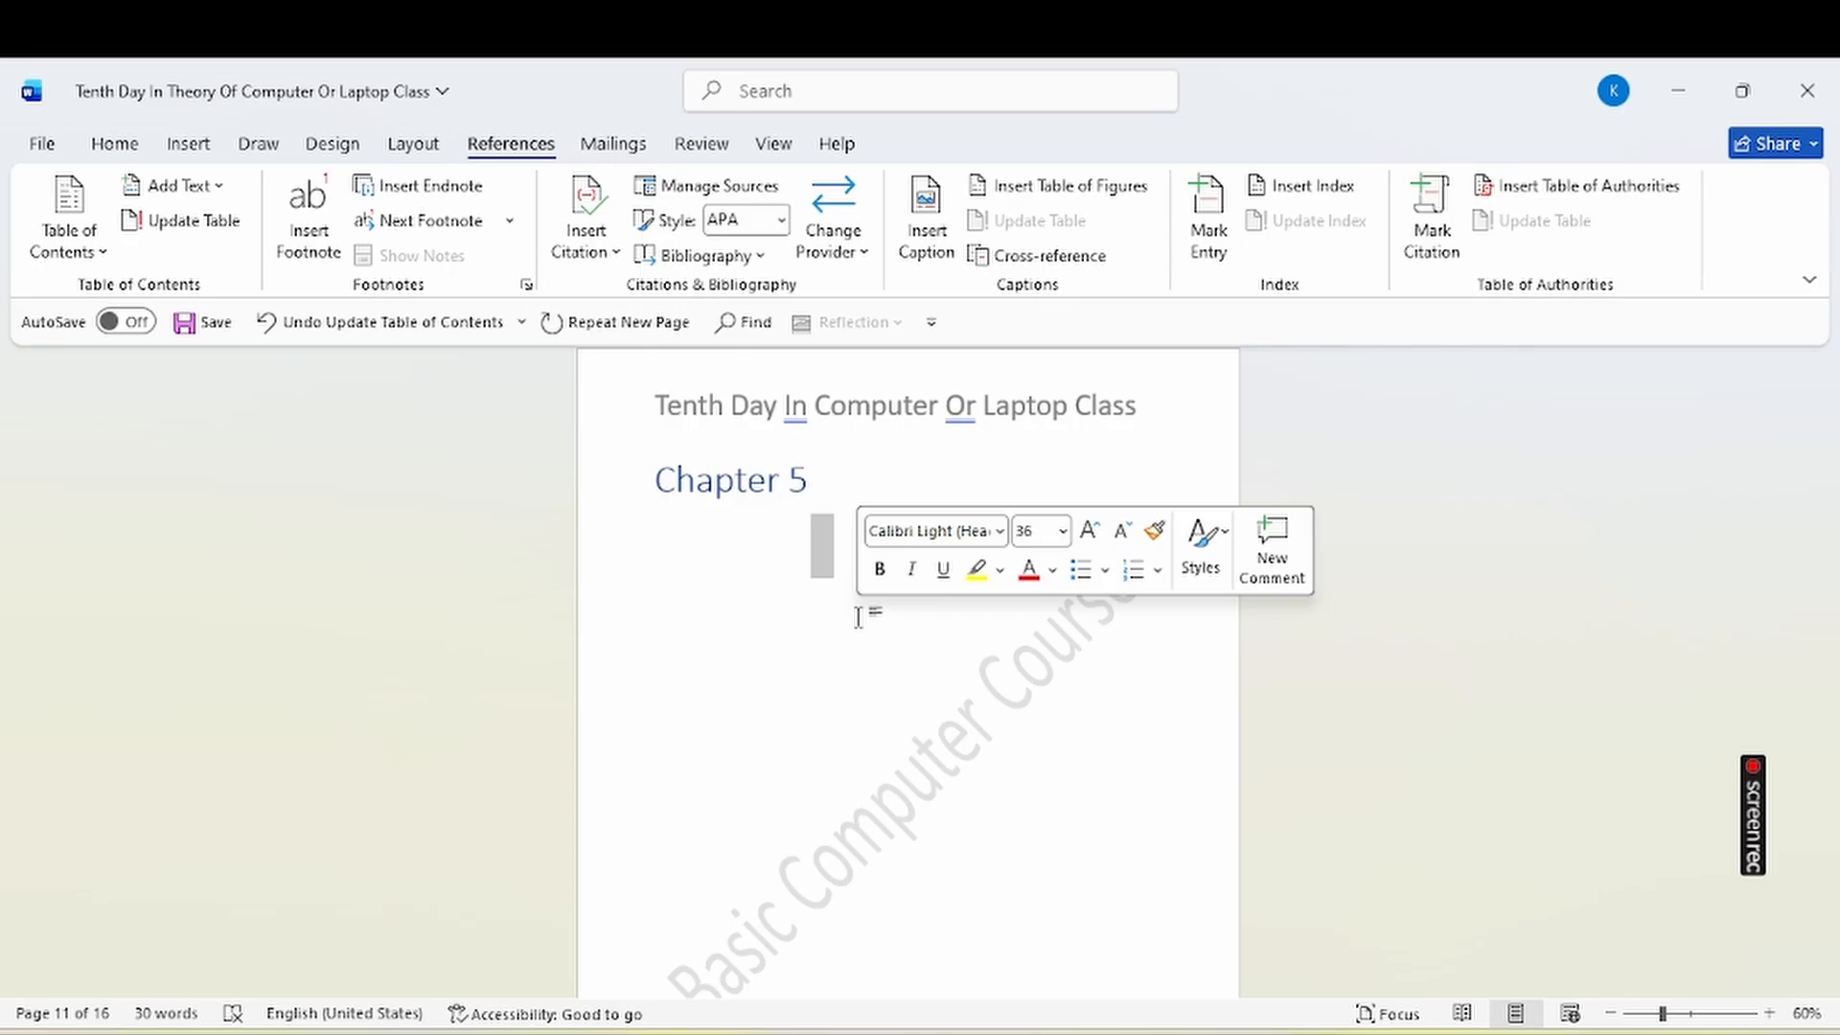
{"action": "key", "text": "ctrl+Home"}
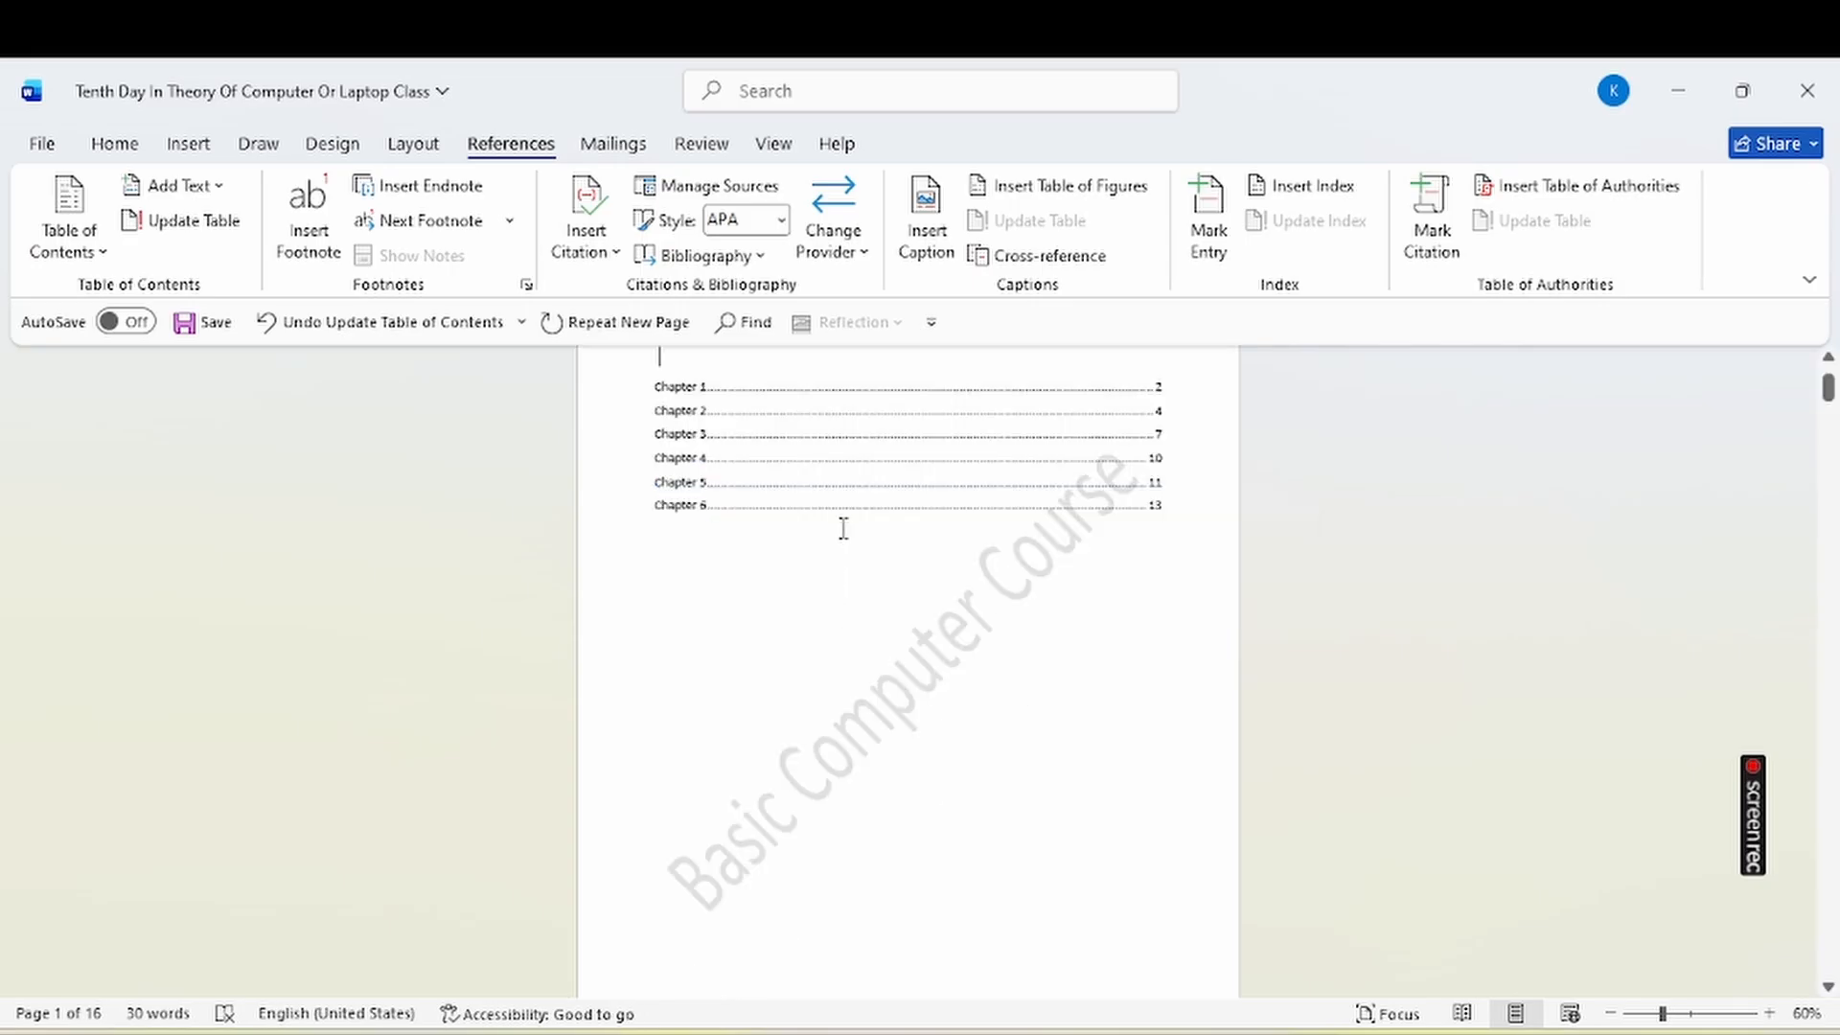
{"action": "left_click", "coordinate": [842, 510], "text": "ctrl"}
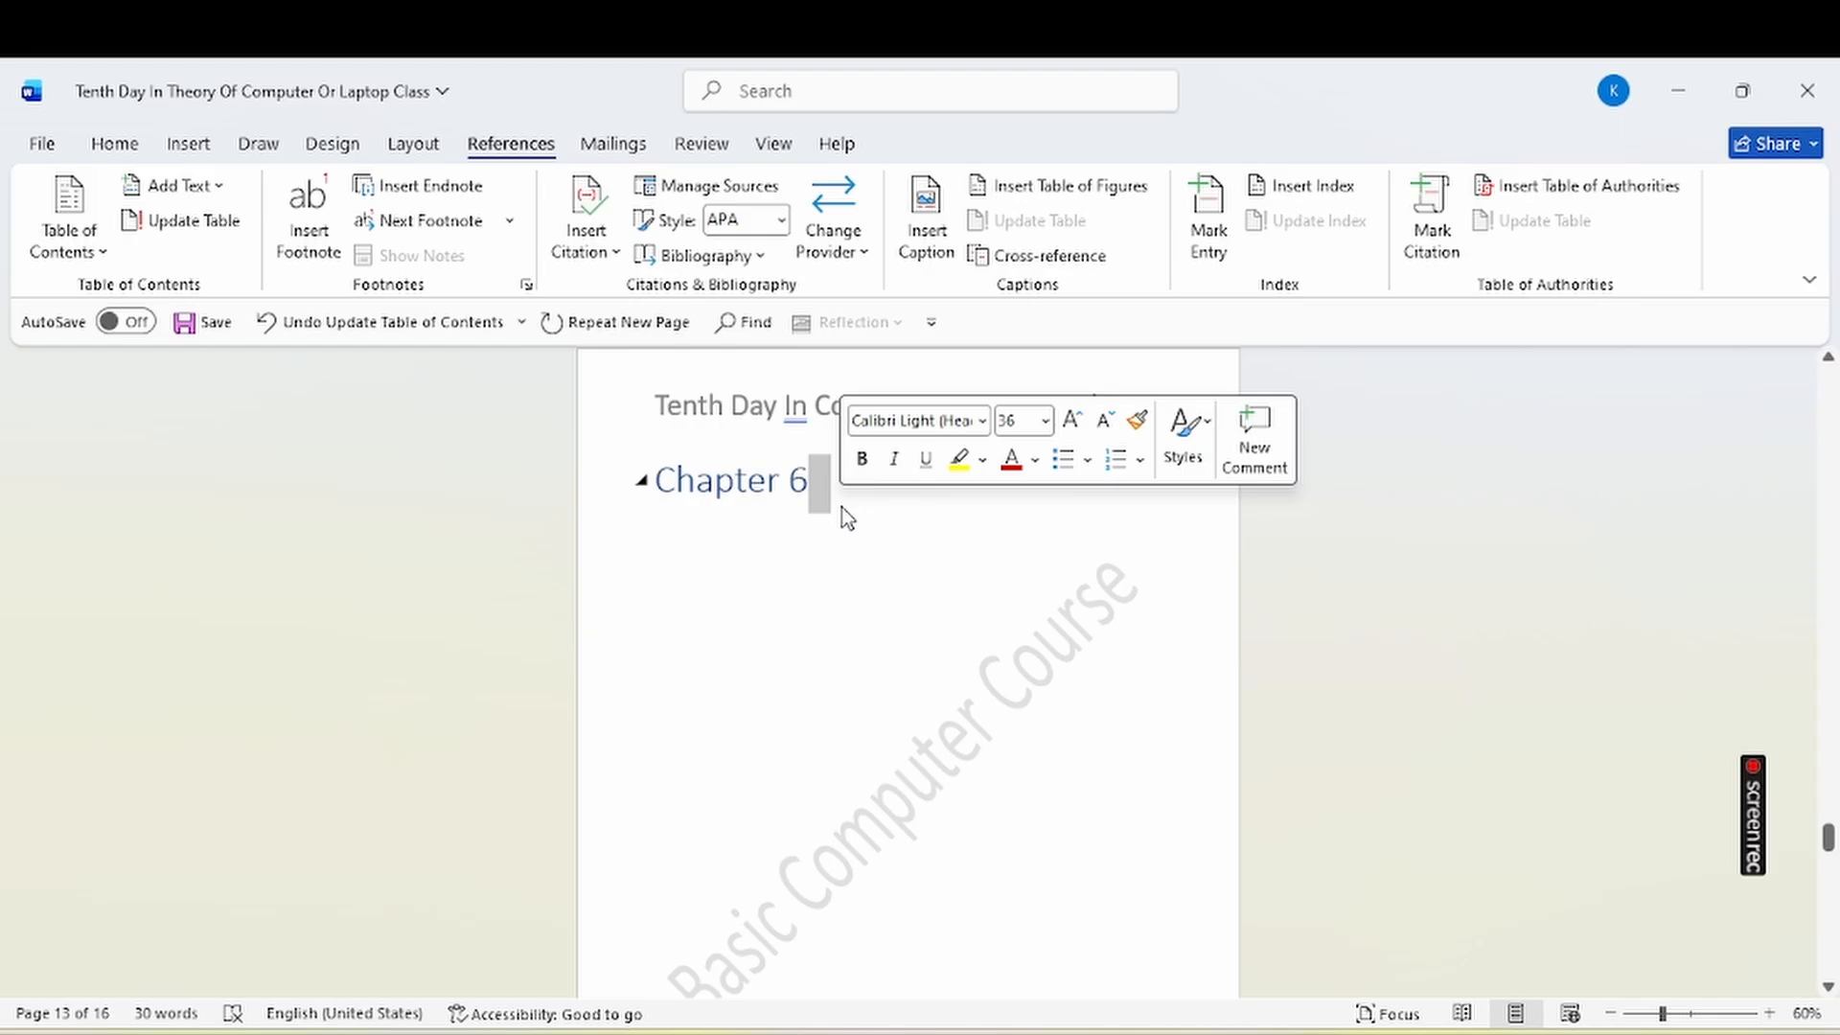
Return from the Chapter 6 heading to the start of the document.
{"action": "key", "text": "shift+F5"}
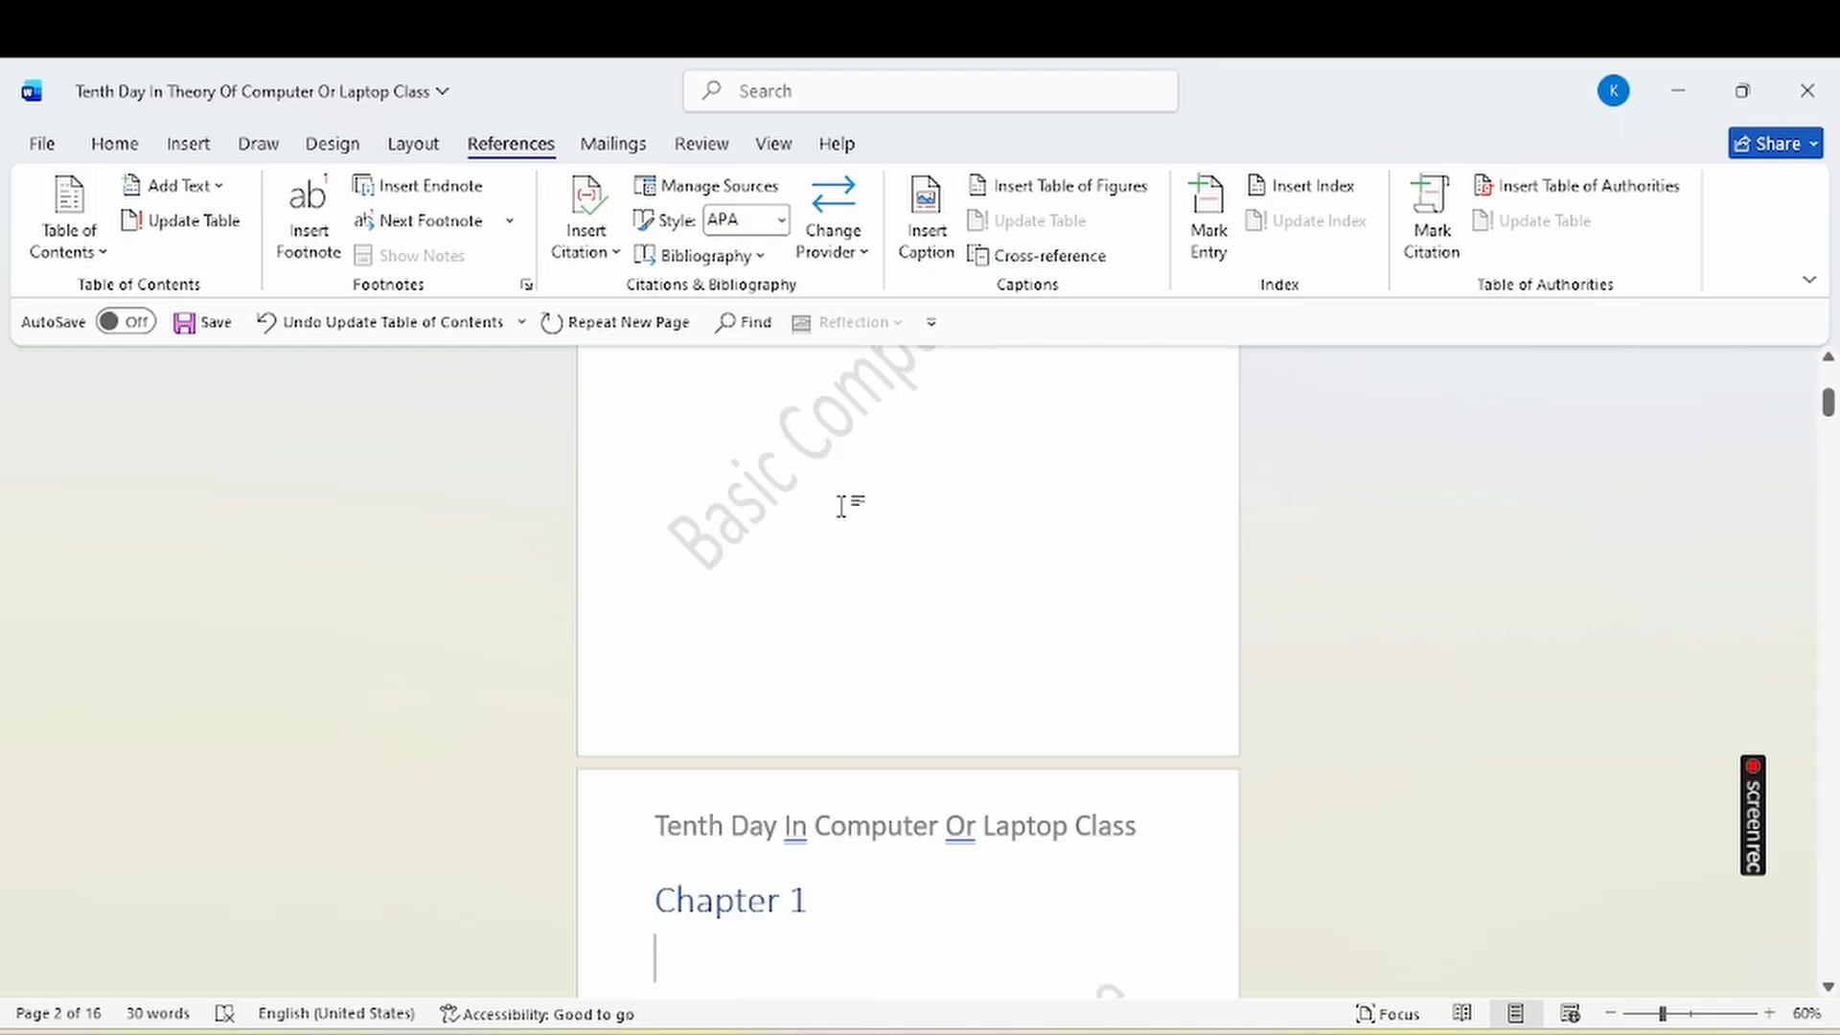
{"action": "left_click_drag", "start_coordinate": [1827, 402], "coordinate": [1826, 381]}
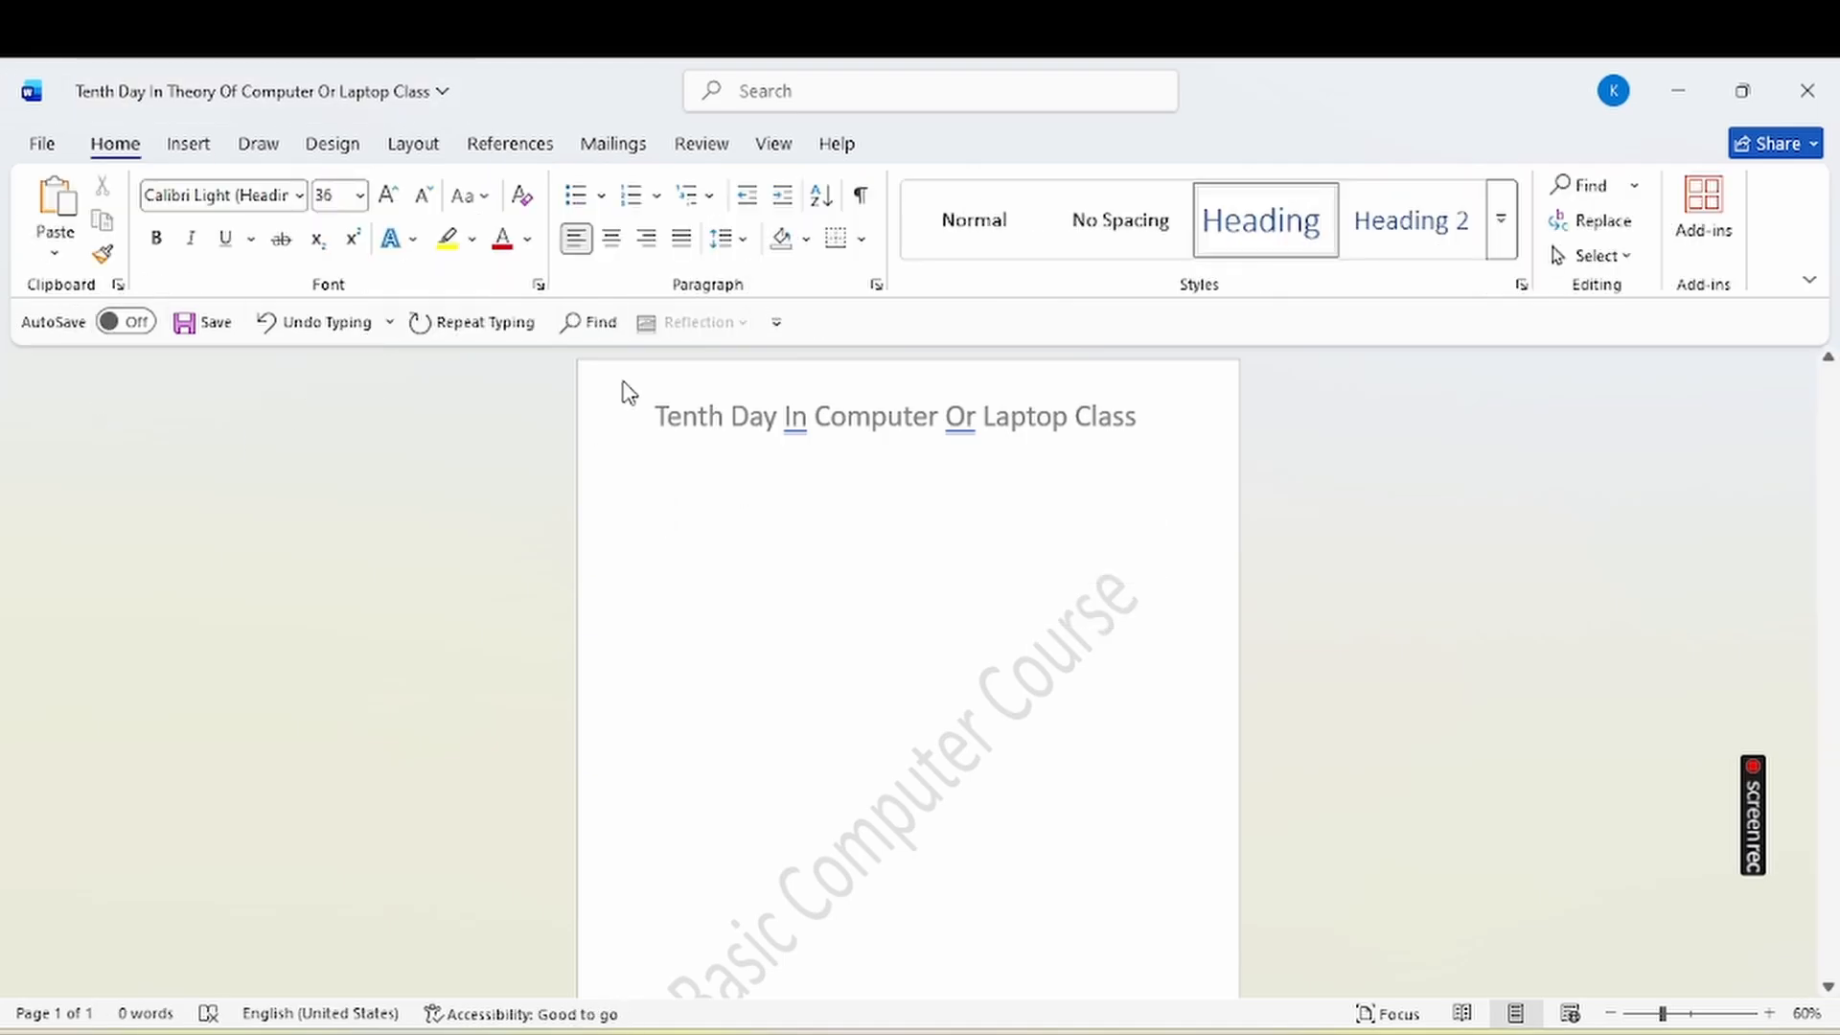
Fill the blank page with placeholder text generated by the formula =rand(3,4).
{"action": "left_click", "coordinate": [539, 150]}
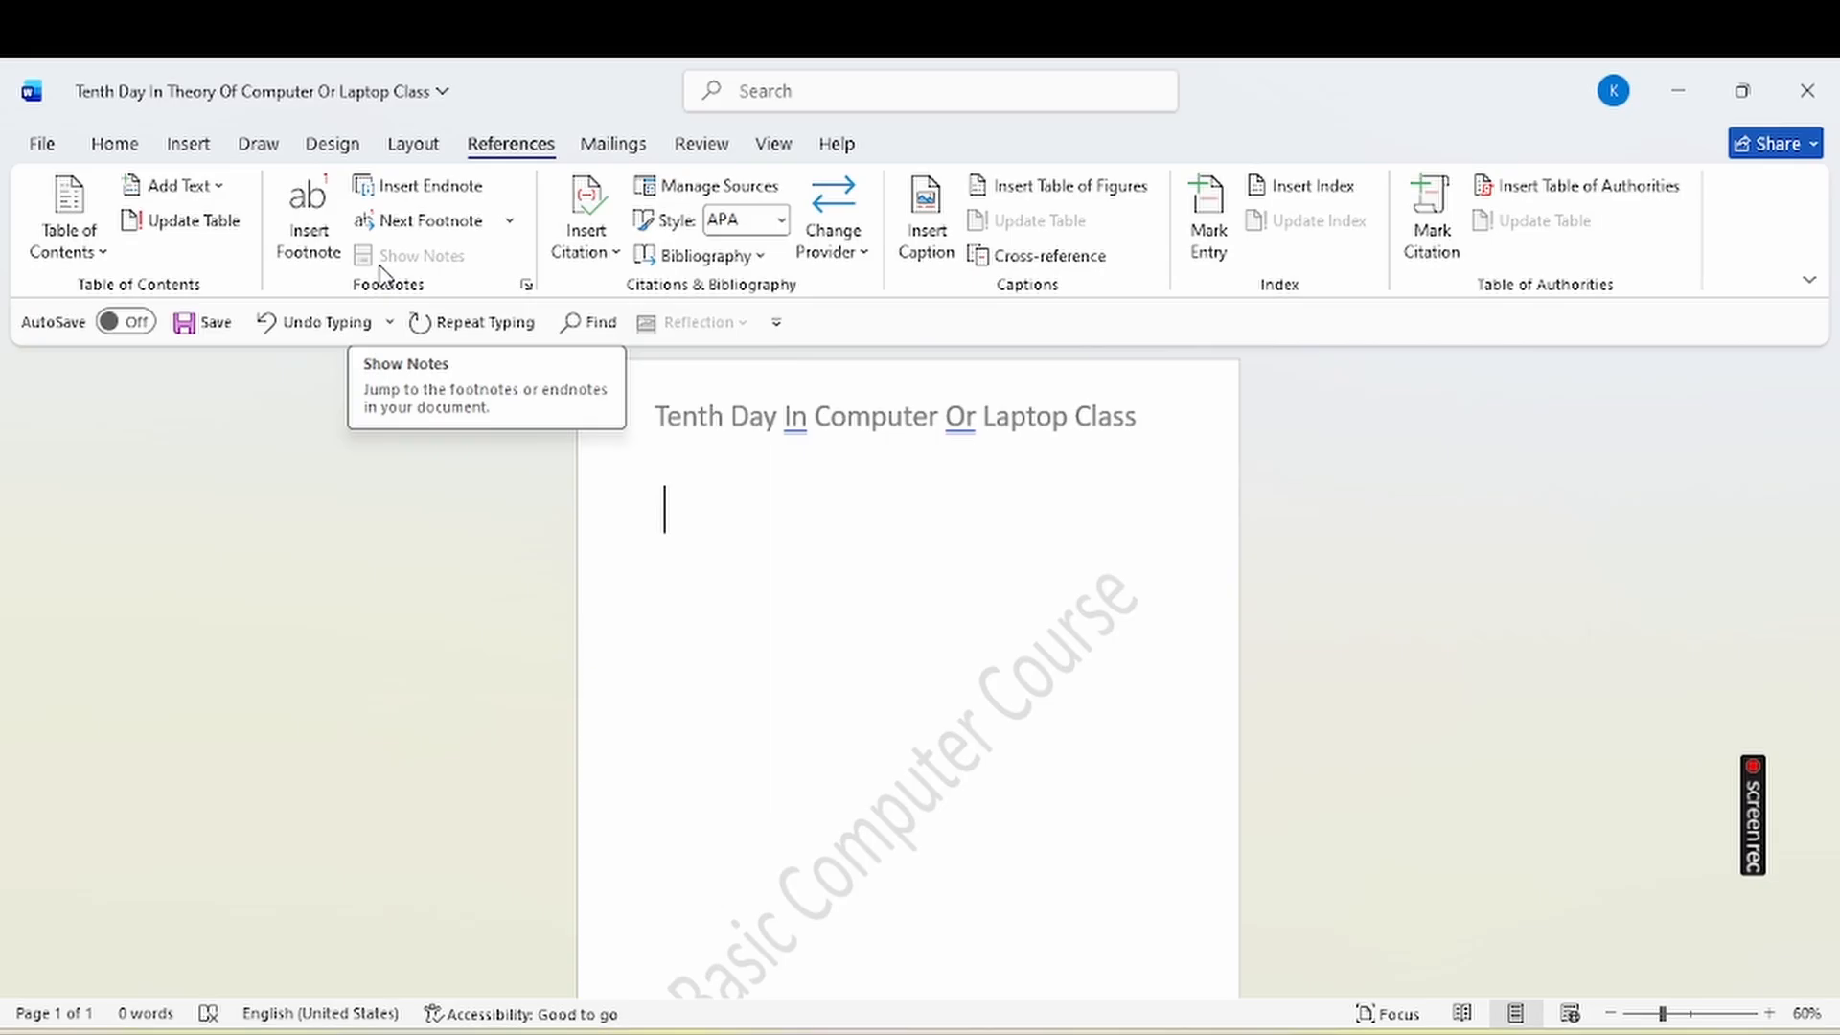
{"action": "left_click", "coordinate": [112, 144]}
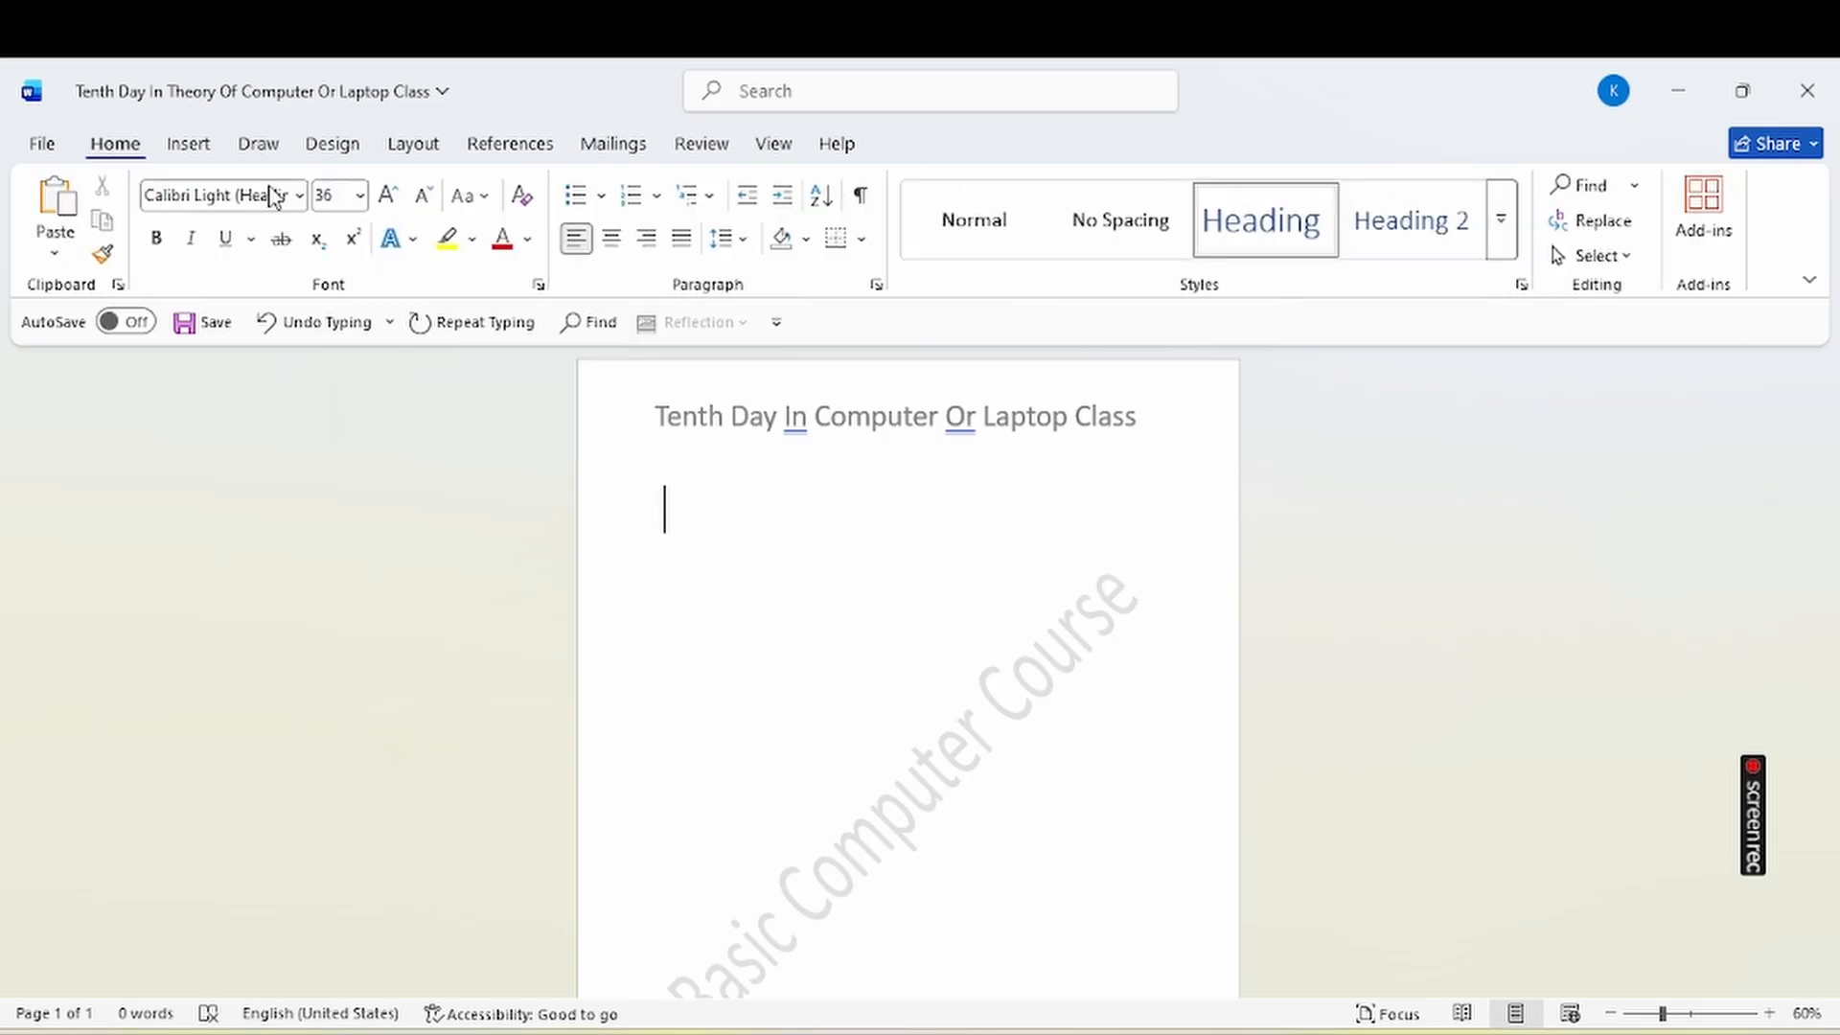
{"action": "left_click", "coordinate": [422, 195]}
{"action": "left_click", "coordinate": [422, 195]}
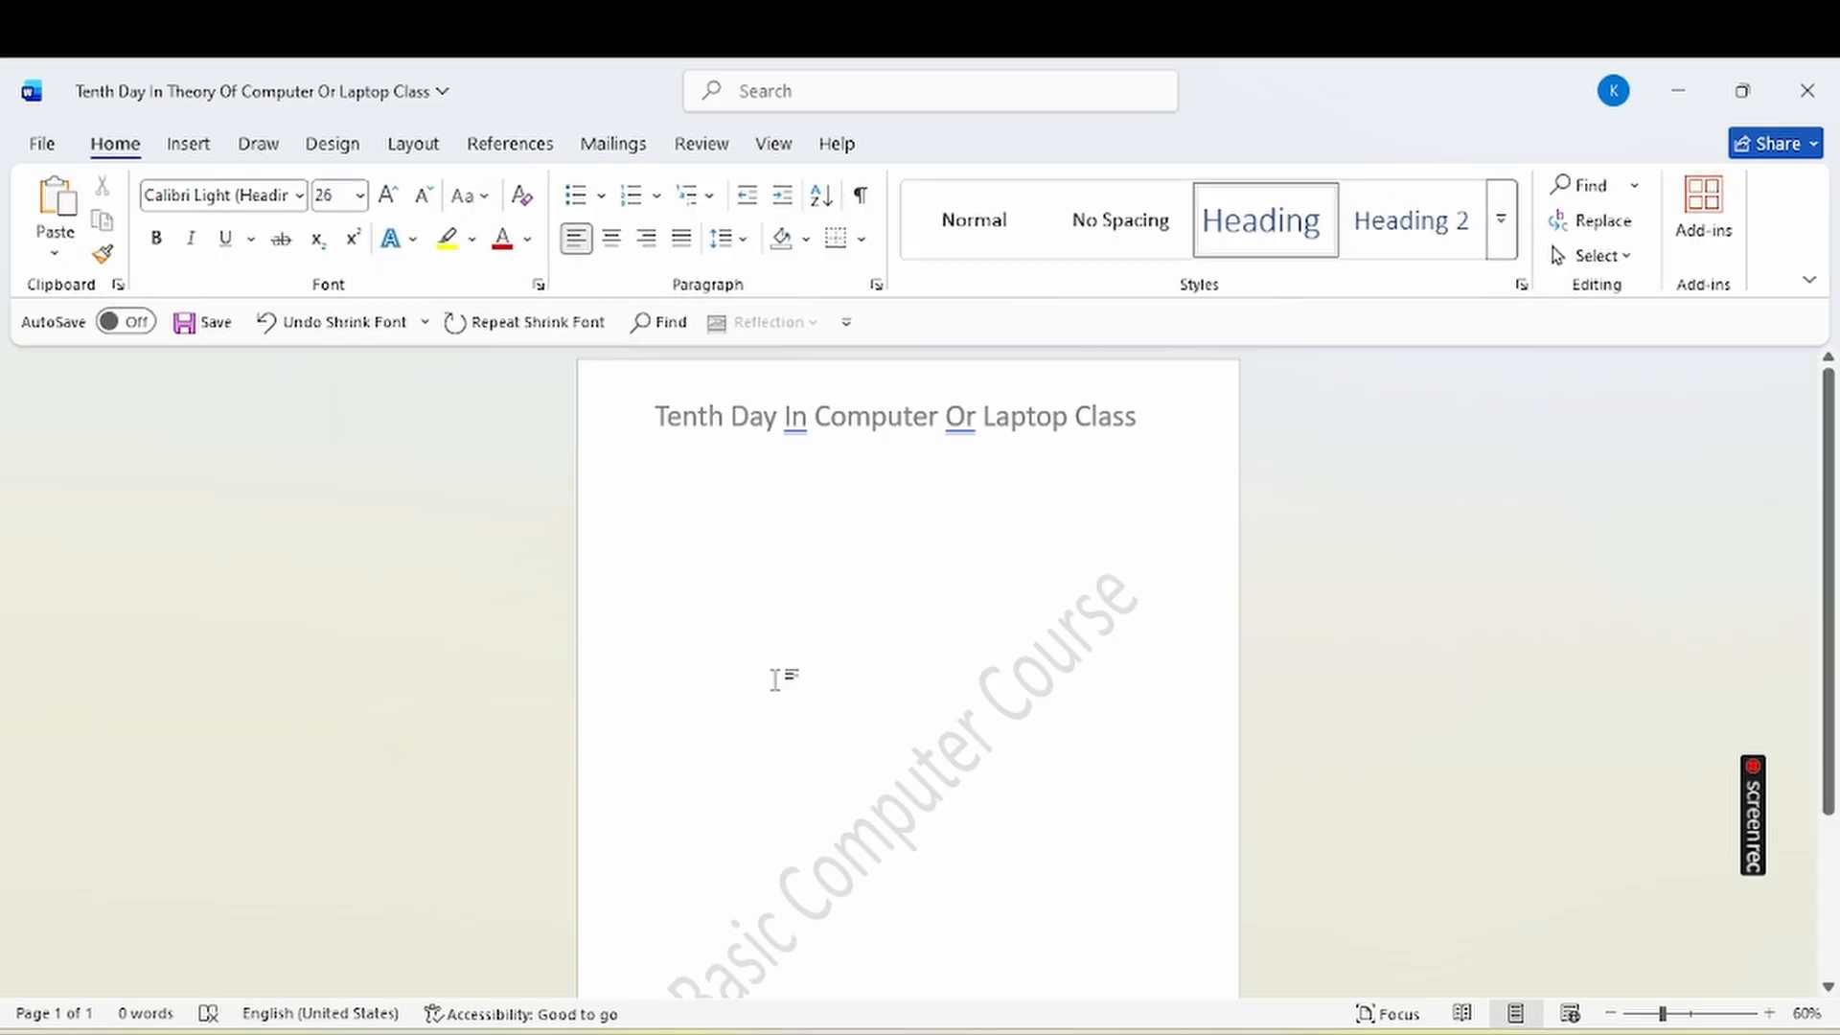
{"action": "type", "text": "=r"}
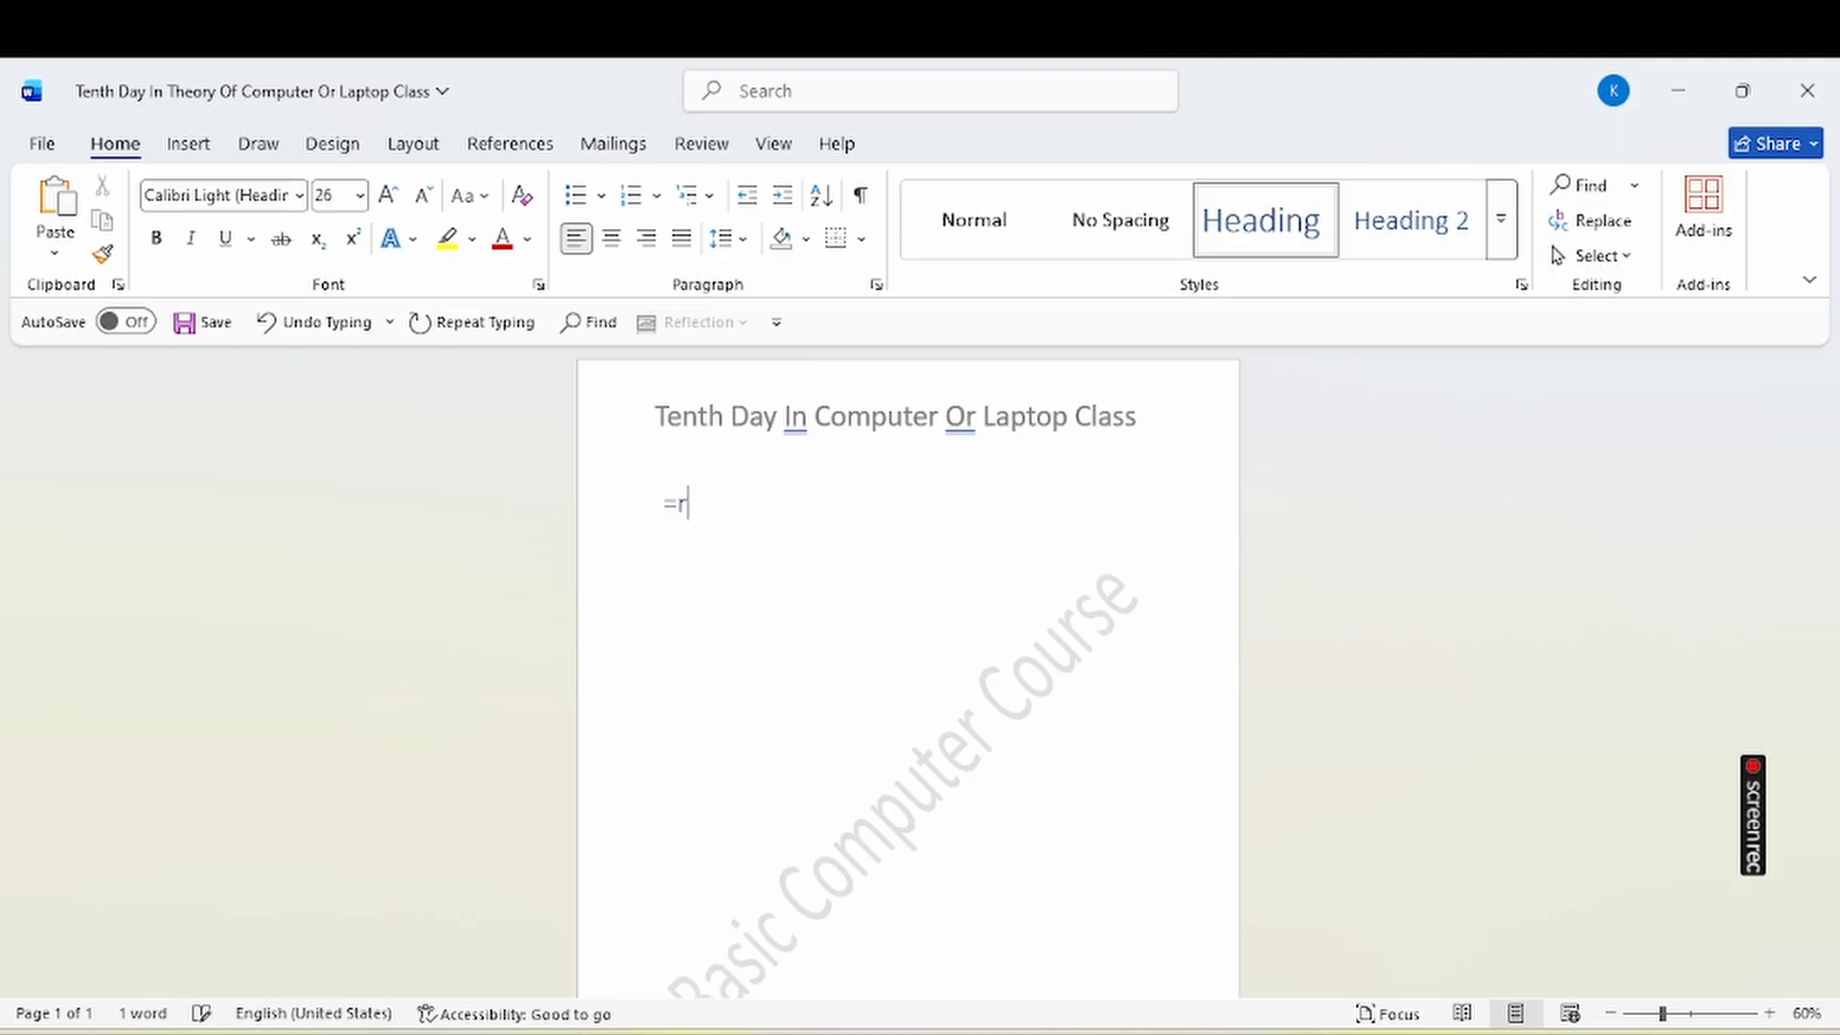
{"action": "type", "text": "="}
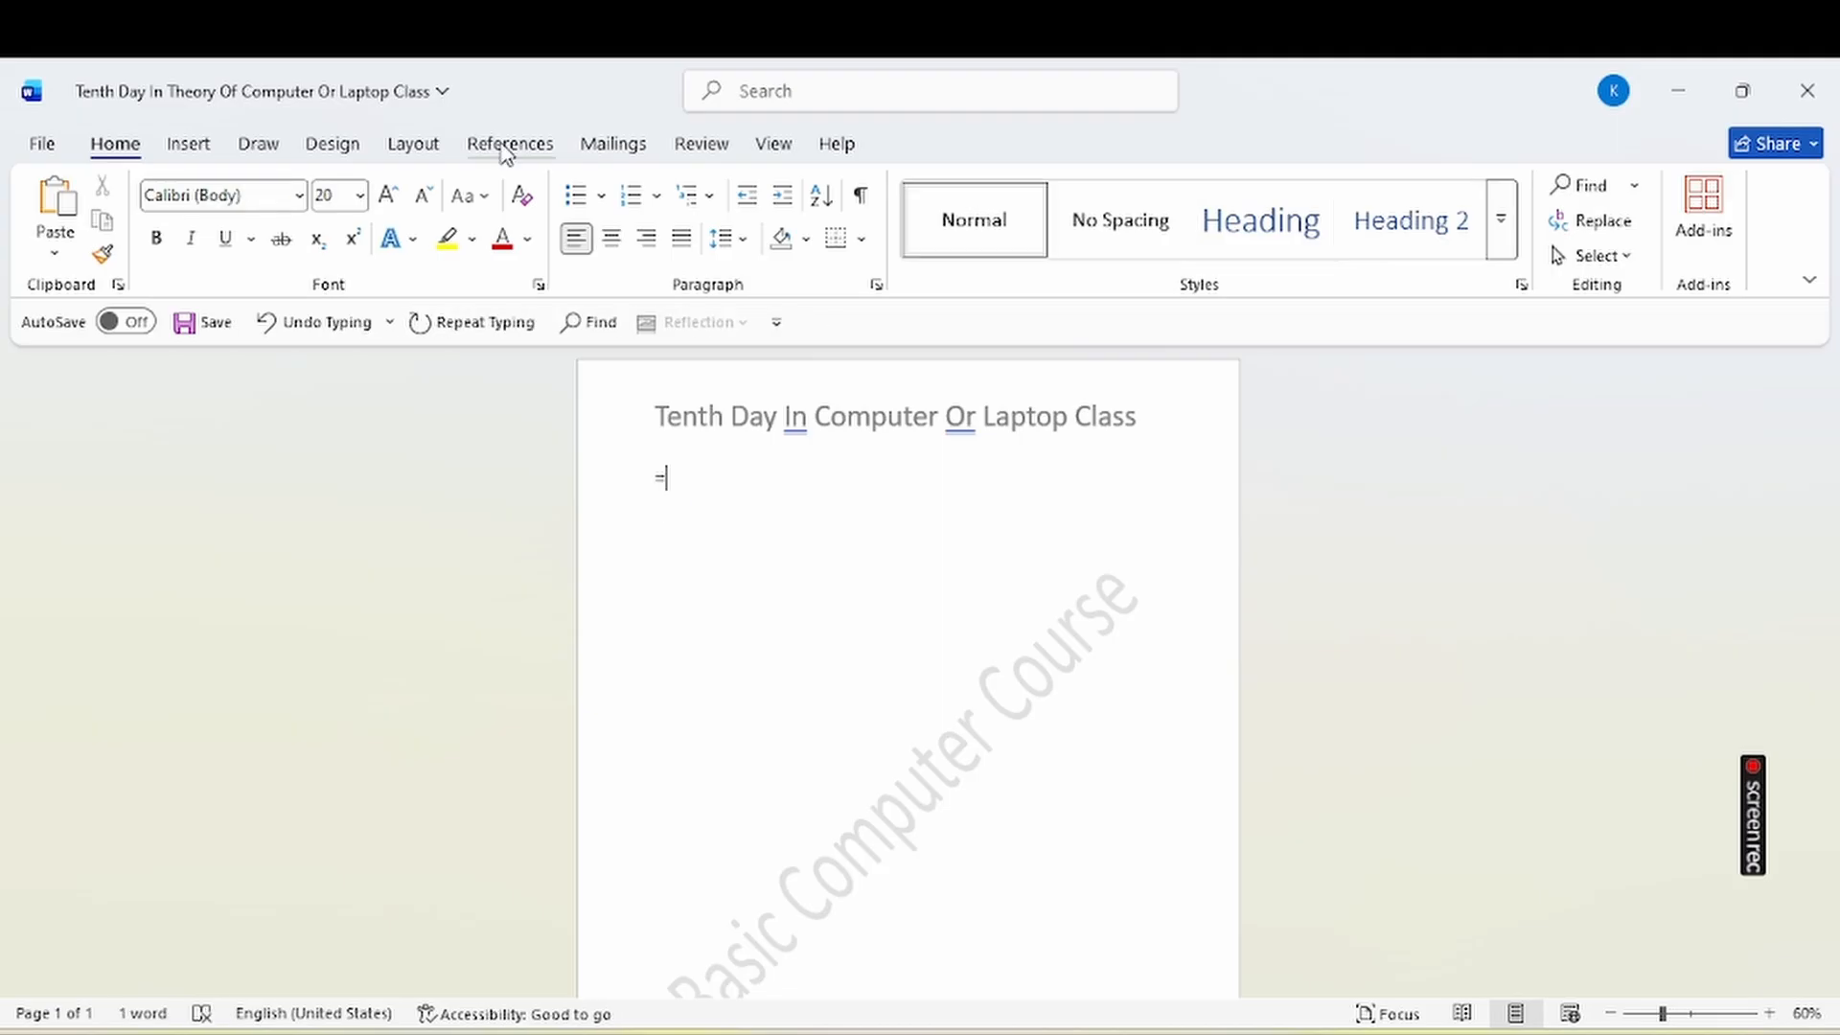
{"action": "type", "text": "rand(3,4)"}
{"action": "key", "text": "Return"}
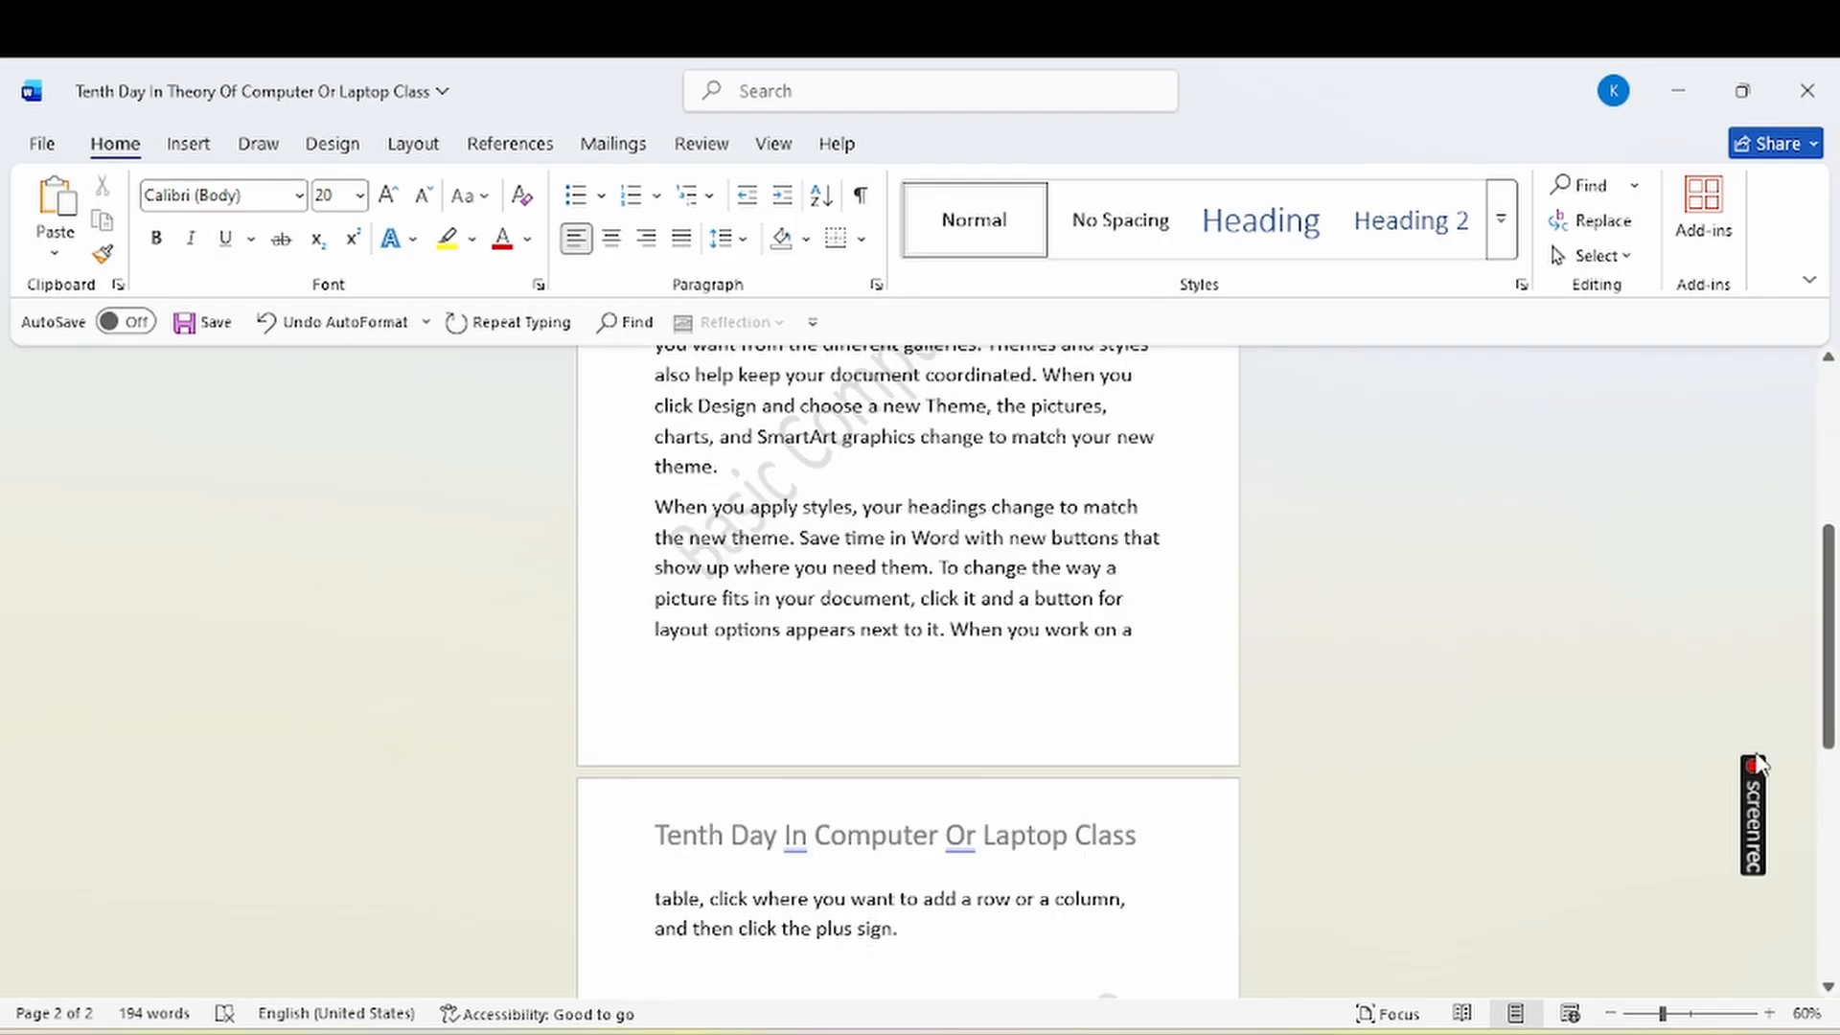
Insert the word "Include" after "Video provides" in the first sentence on page 1.
{"action": "left_click_drag", "start_coordinate": [1833, 594], "coordinate": [1833, 438]}
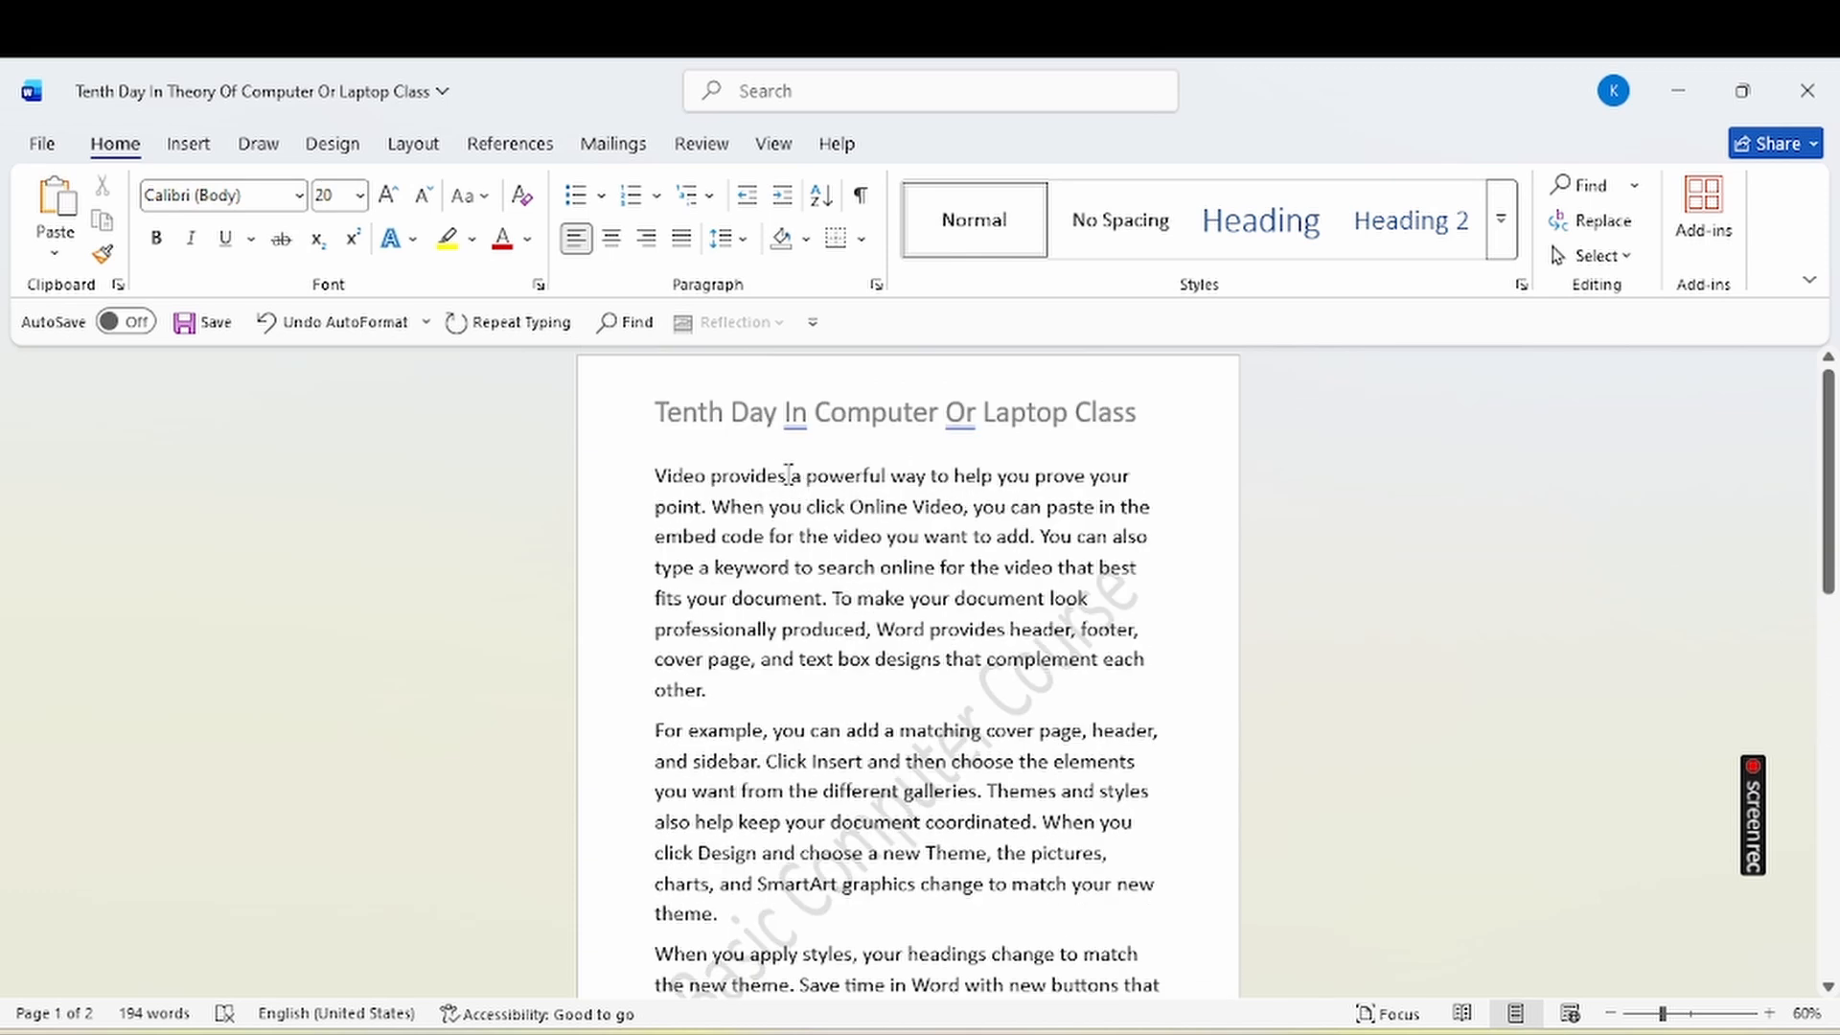
{"action": "left_click", "coordinate": [789, 474]}
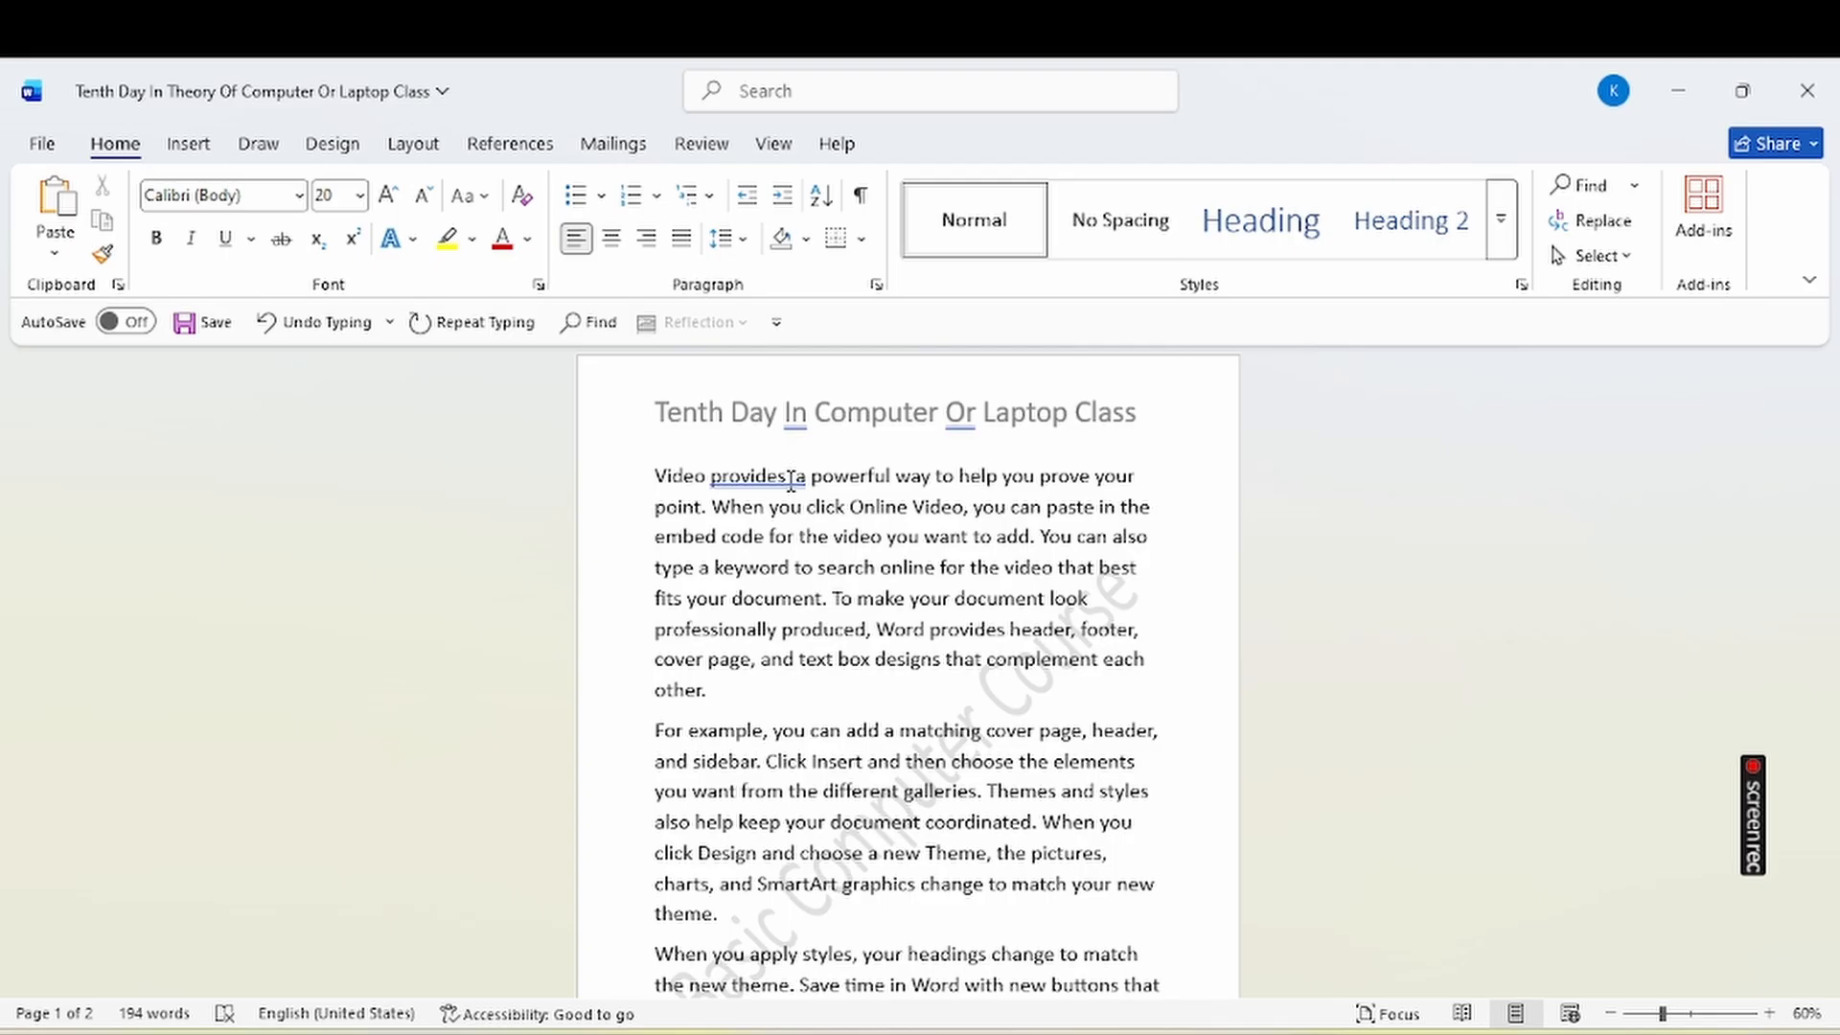
{"action": "type", "text": "'"}
{"action": "type", "text": "In"}
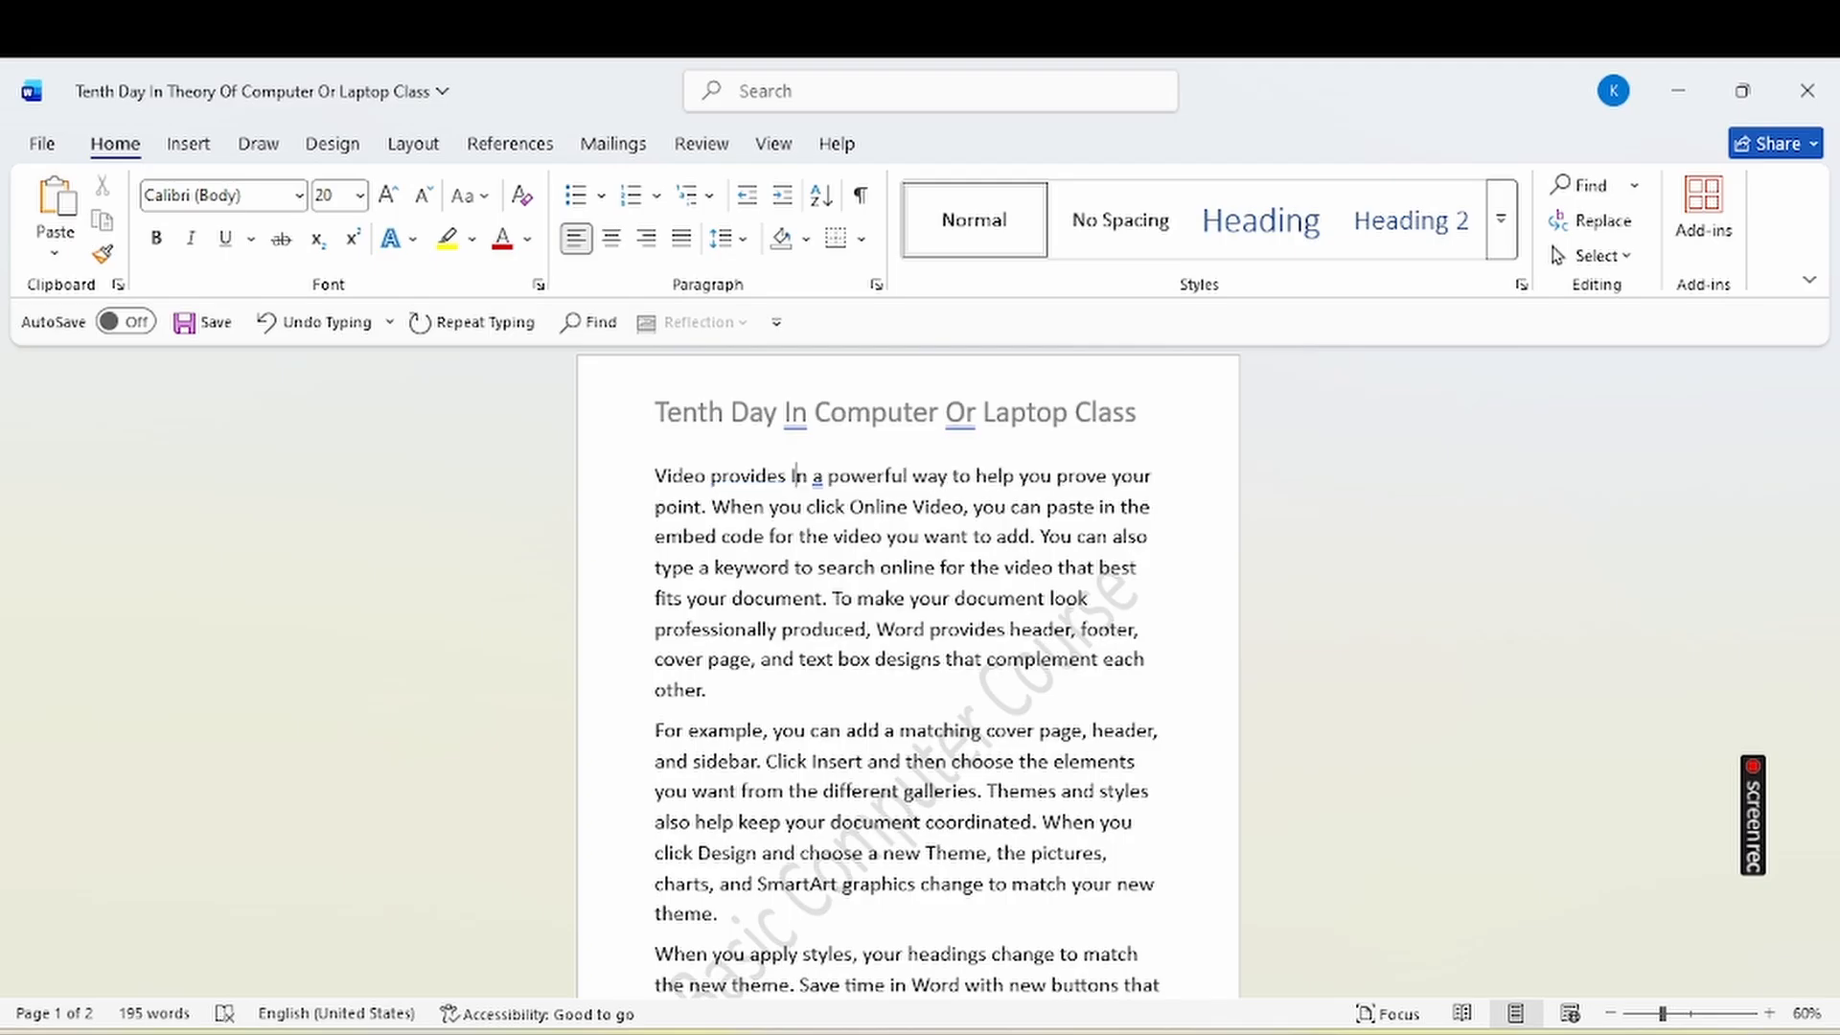
{"action": "type", "text": "cl"}
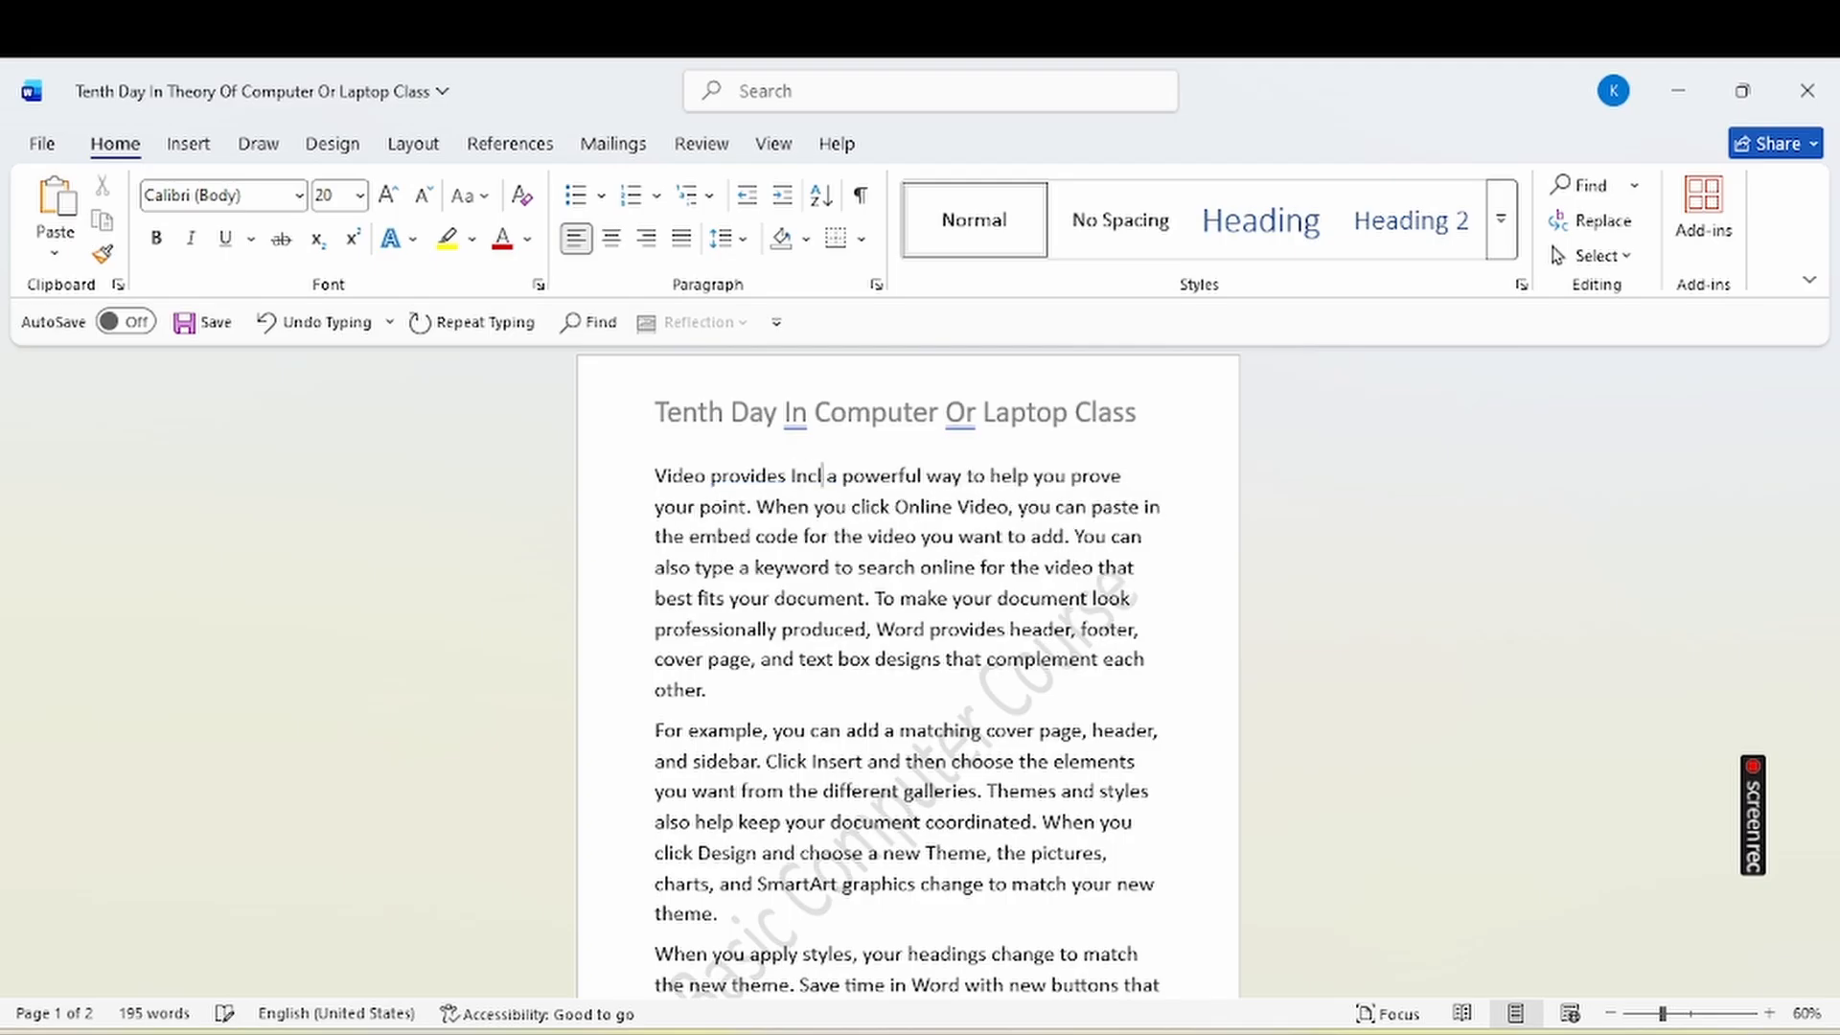
{"action": "type", "text": "ude"}
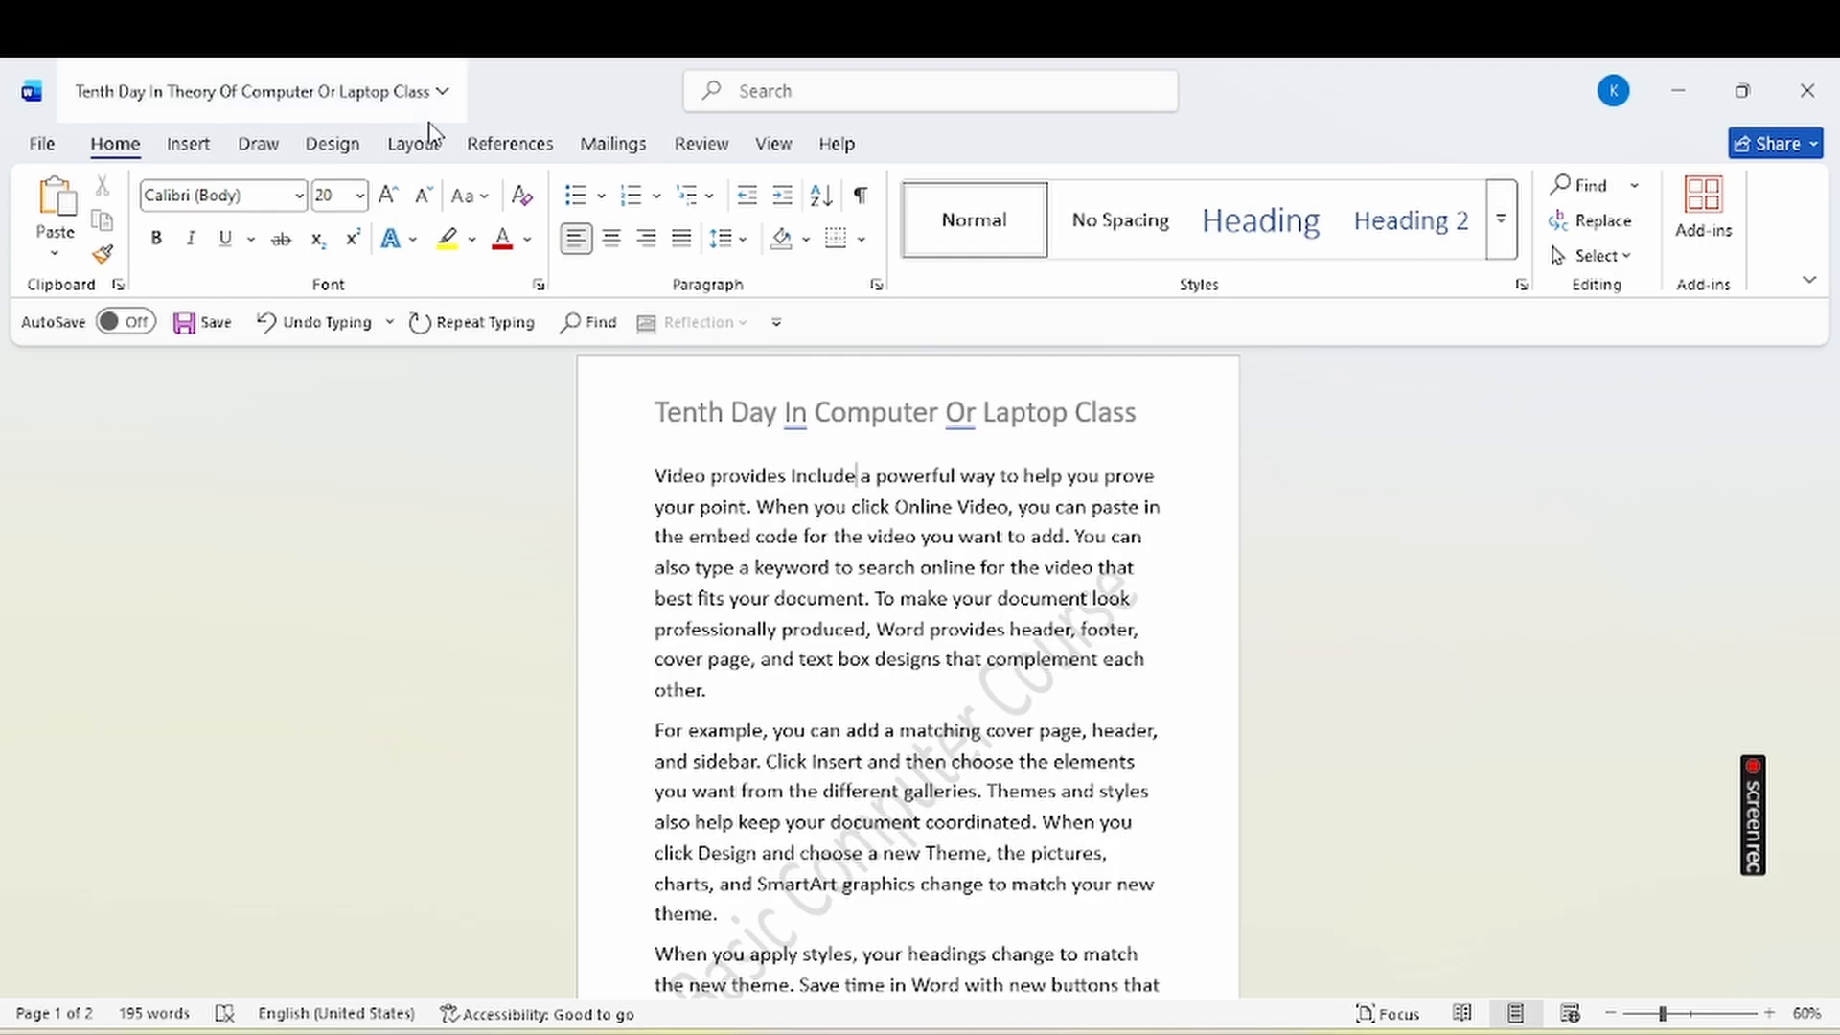
Insert an endnote after the word "Include" in the first sentence, leaving its note text empty.
{"action": "left_click", "coordinate": [472, 146]}
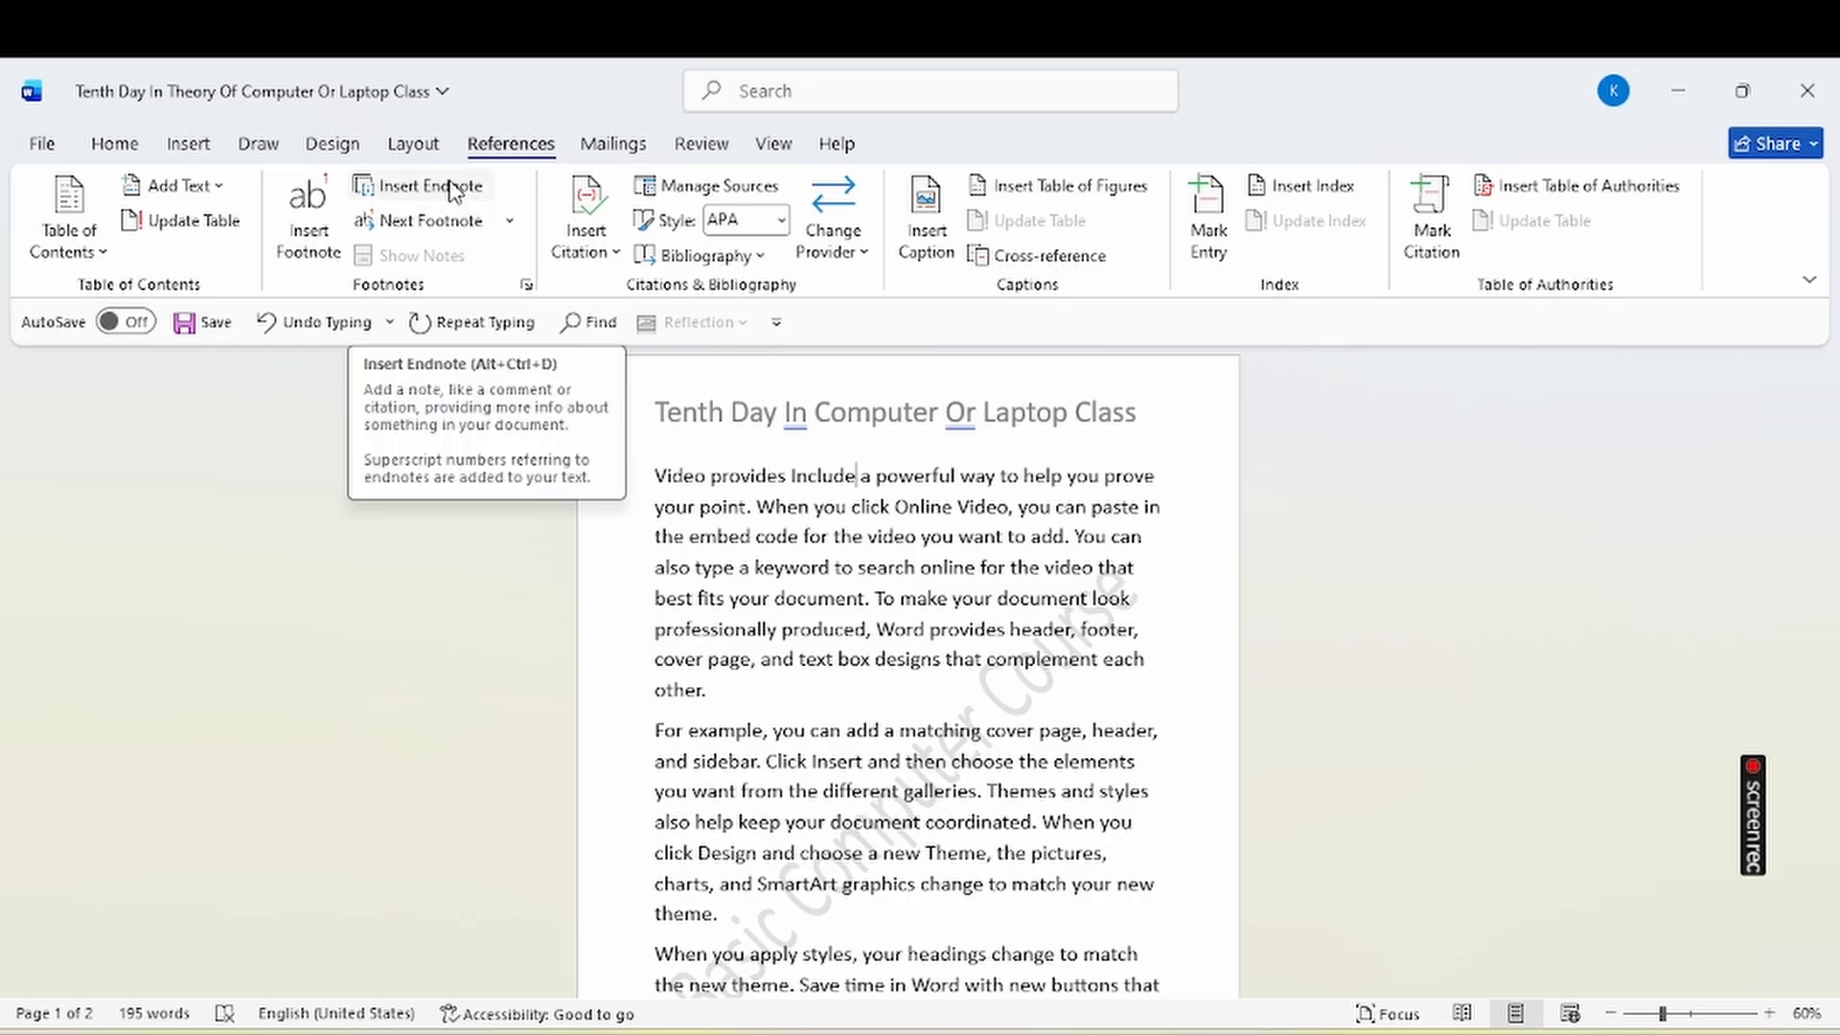
{"action": "left_click", "coordinate": [453, 189]}
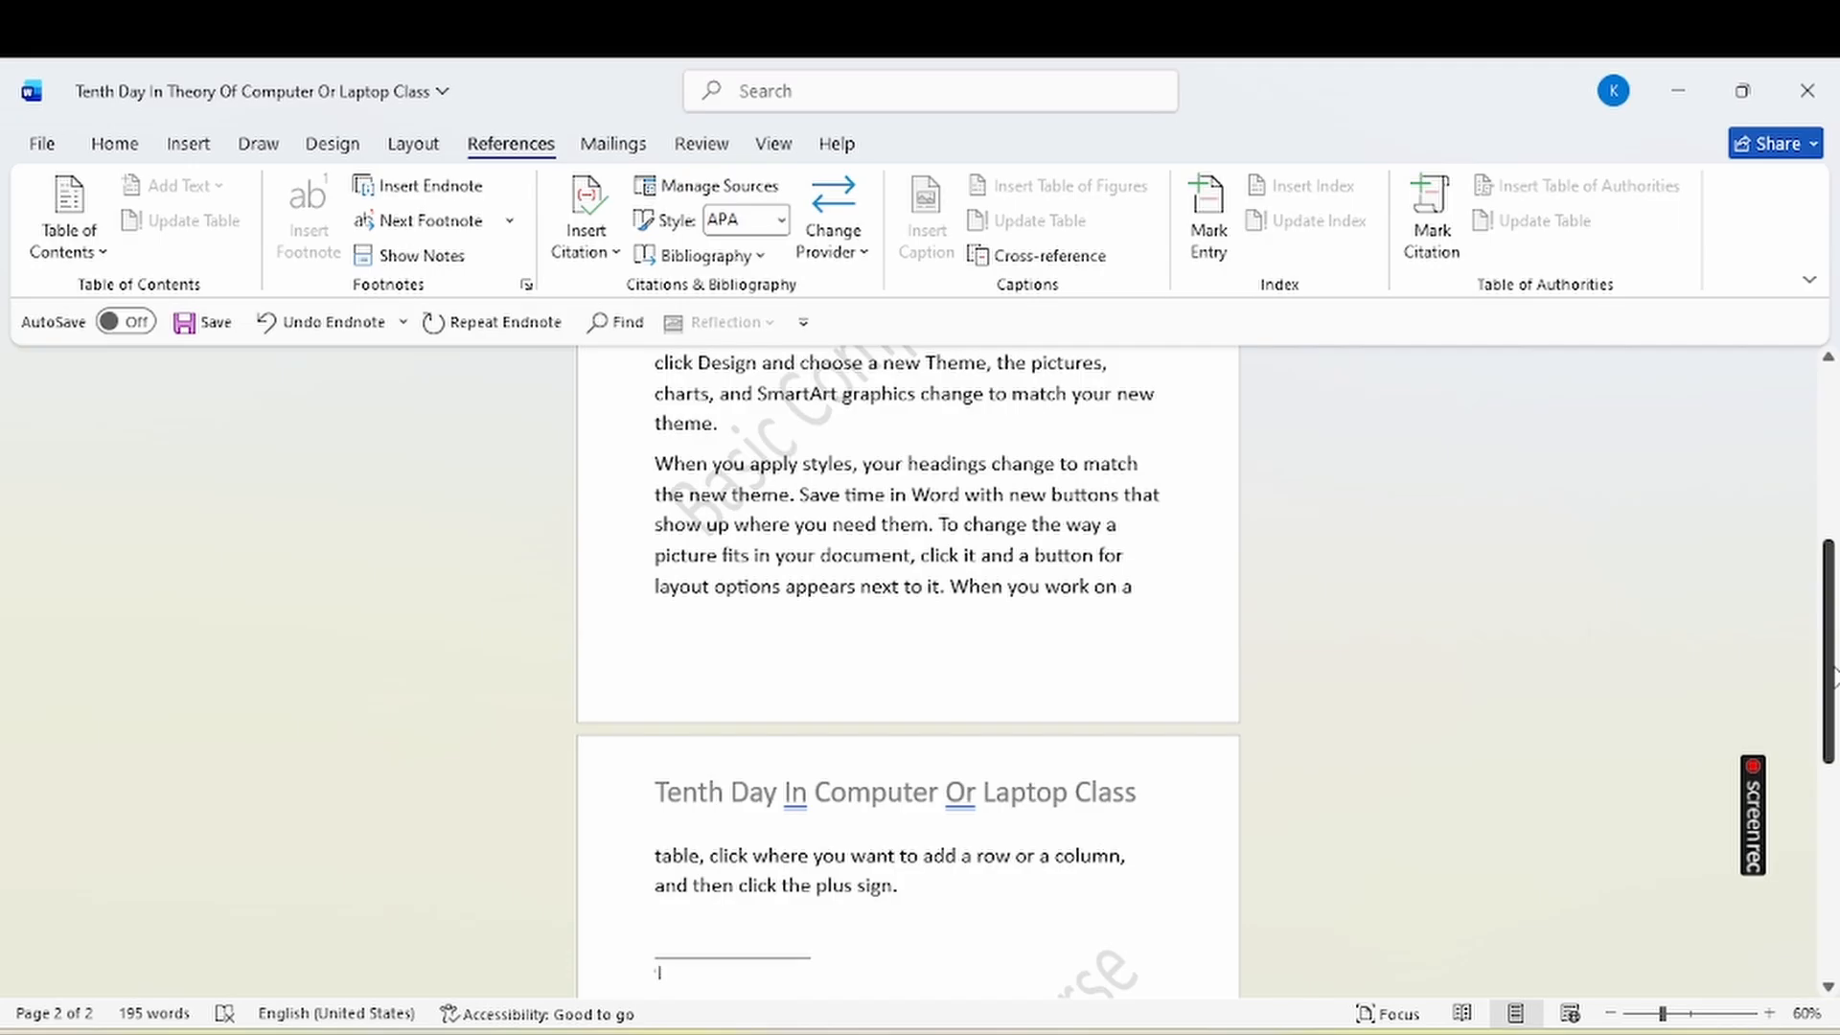
{"action": "type", "text": "A"}
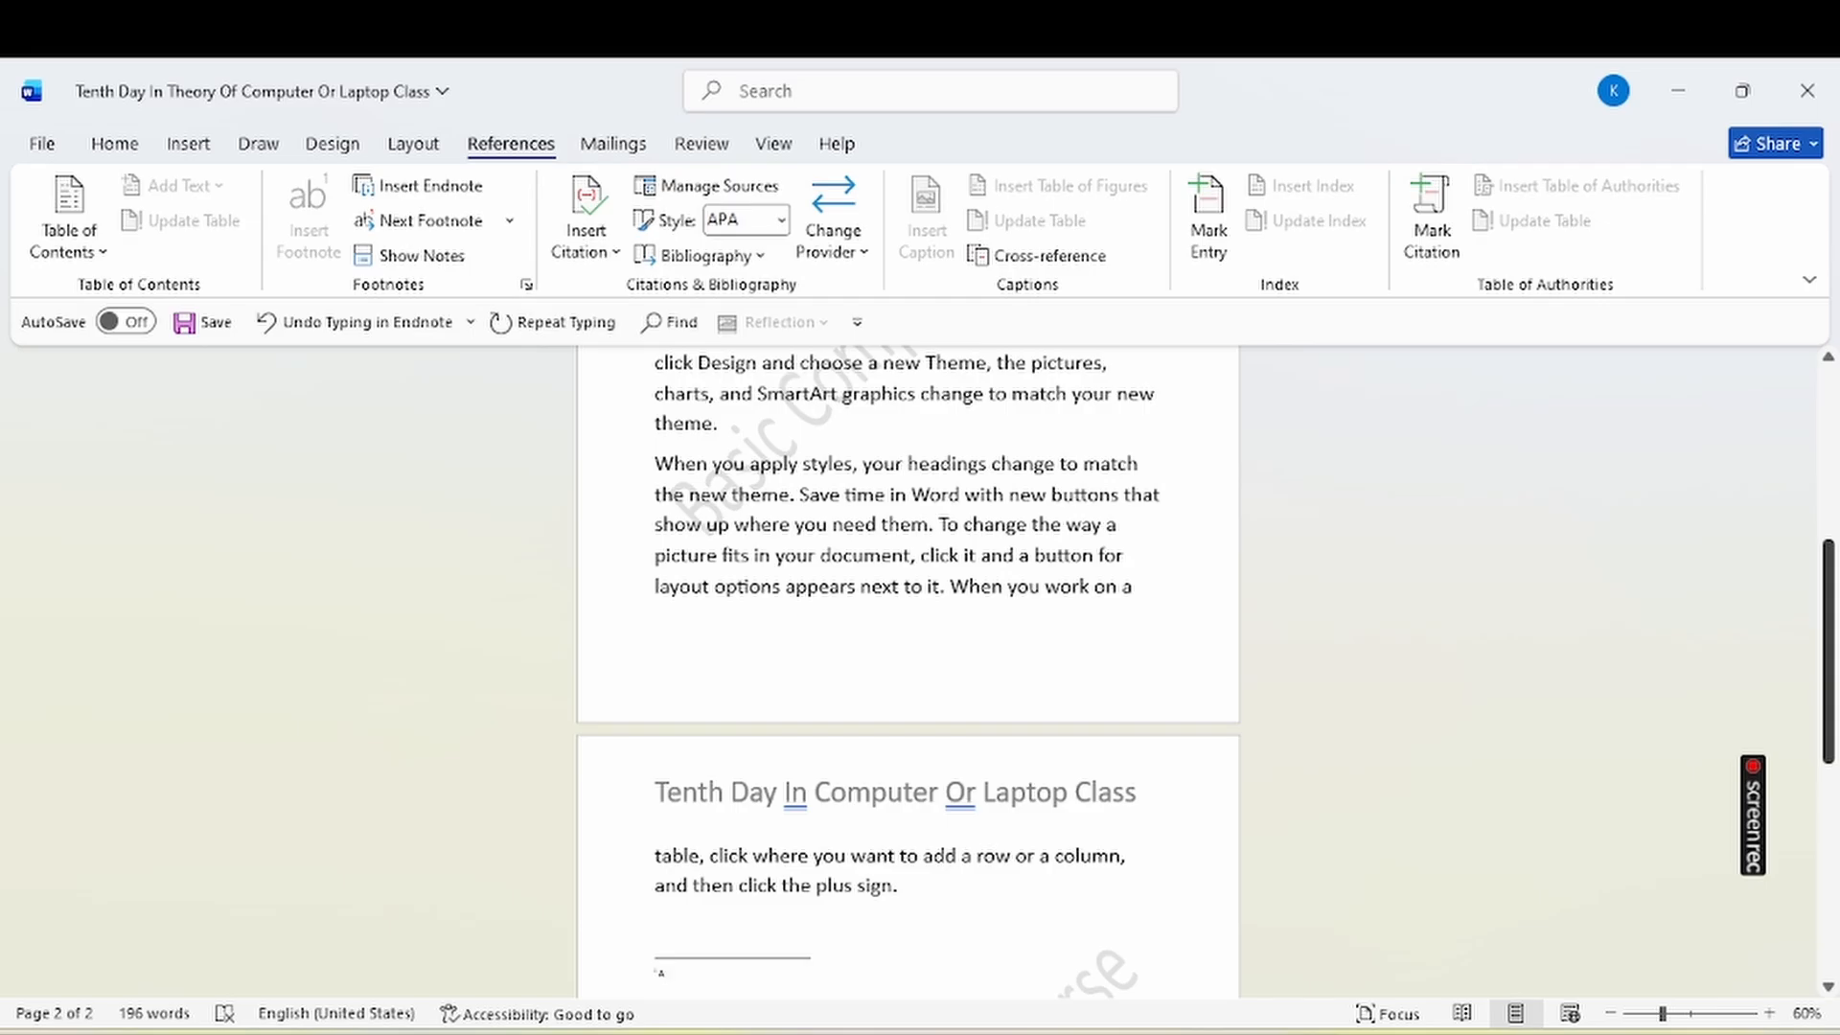
{"action": "key", "text": "BackSpace"}
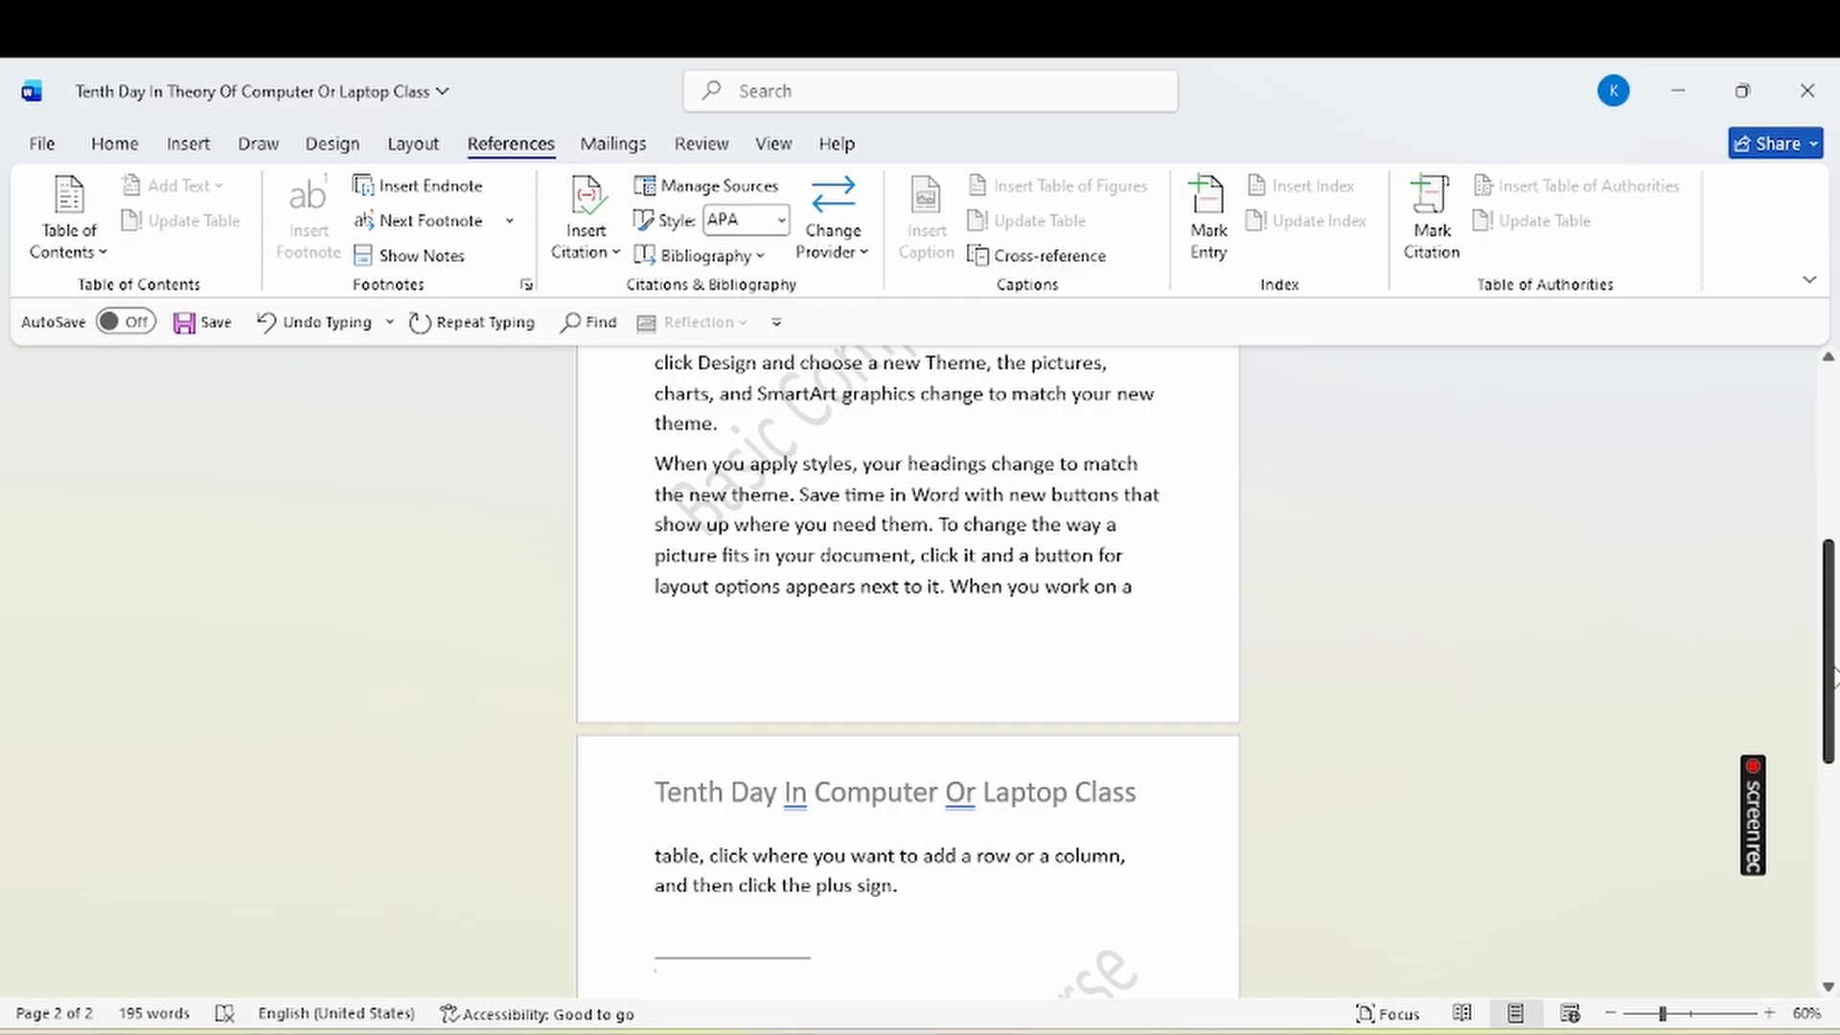
Set the endnote's font size to 26 and enter the note text "Add".
{"action": "left_click", "coordinate": [112, 144]}
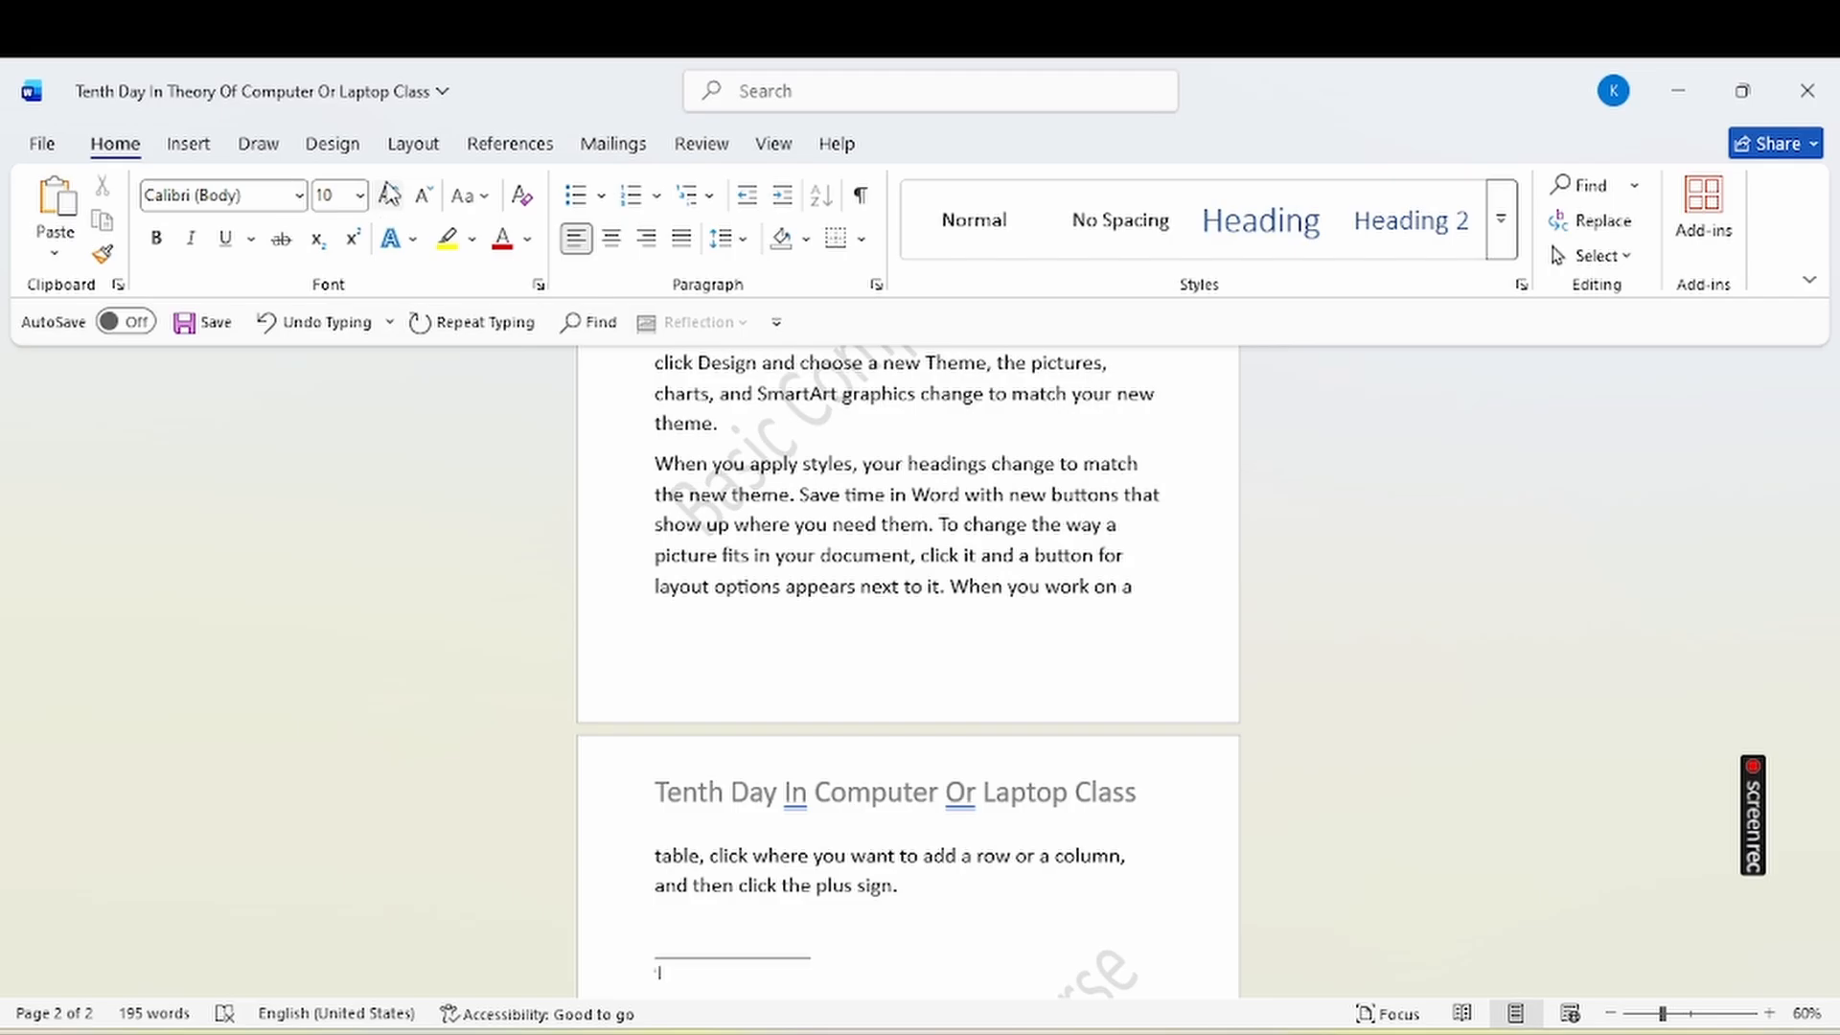
{"action": "left_click", "coordinate": [388, 193]}
{"action": "left_click", "coordinate": [389, 194]}
{"action": "left_click", "coordinate": [389, 194]}
{"action": "left_click", "coordinate": [388, 194]}
{"action": "left_click", "coordinate": [388, 194]}
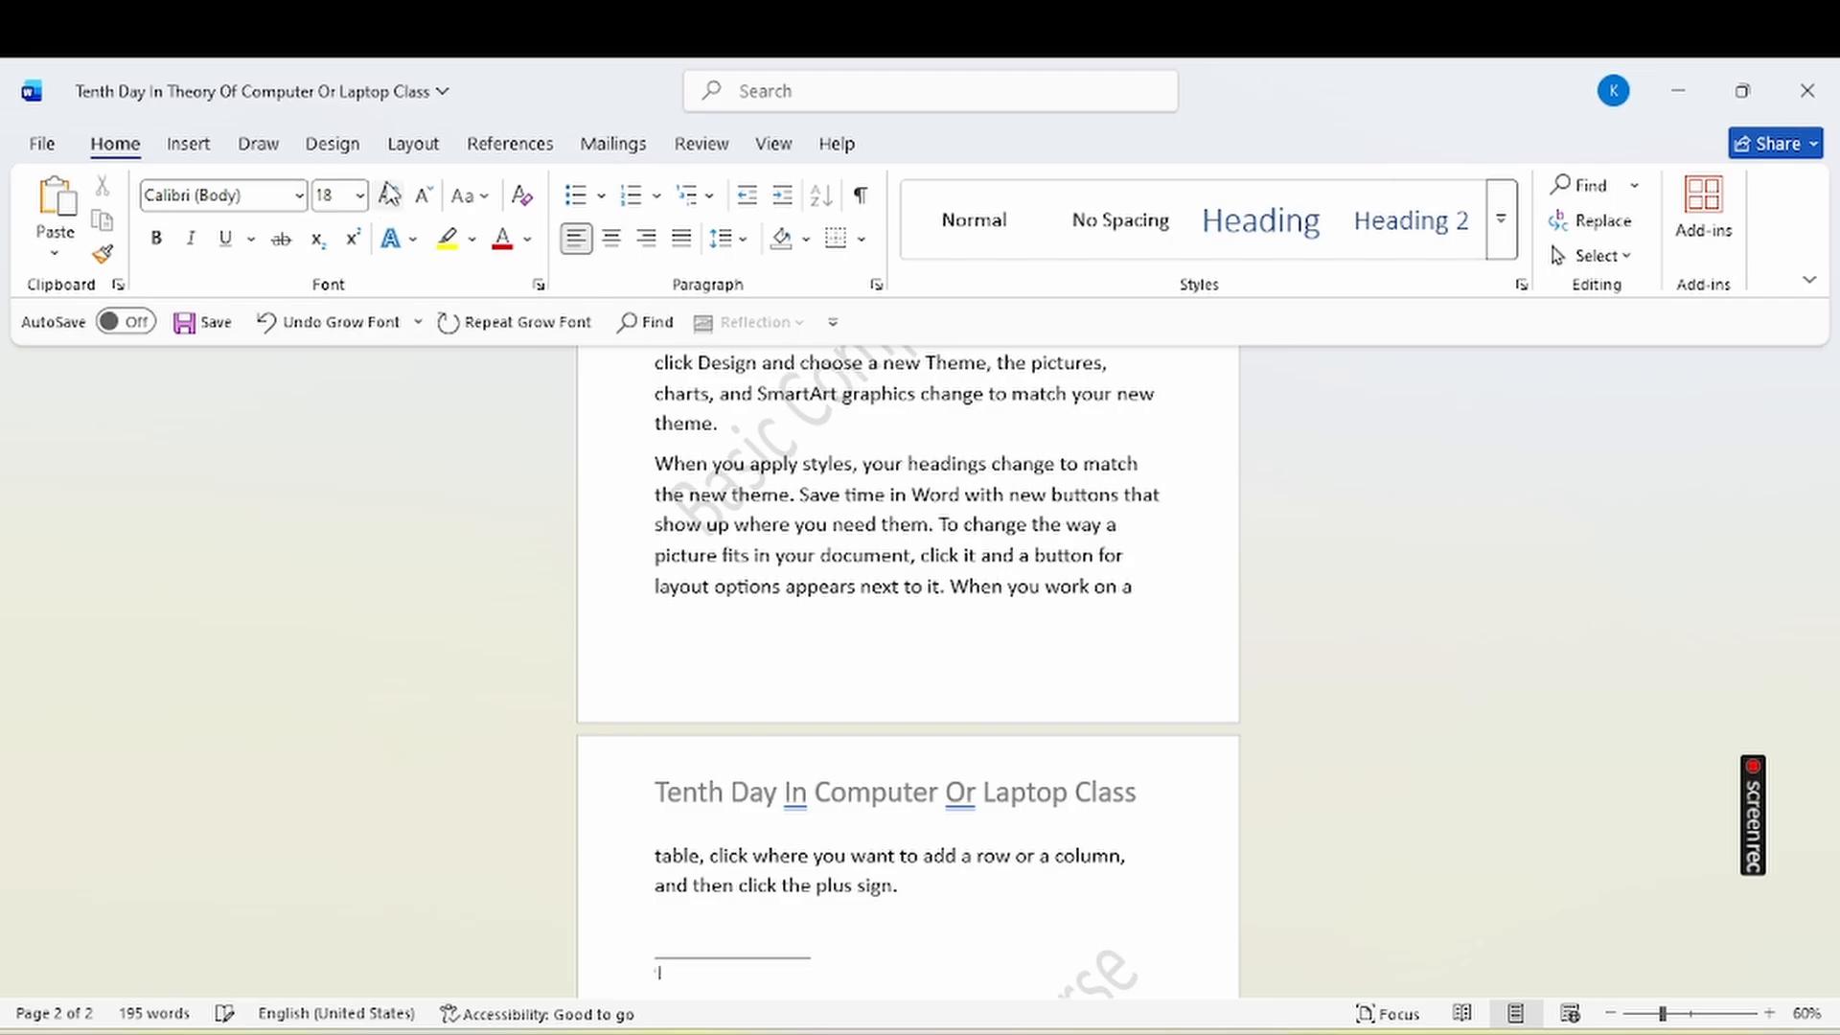
{"action": "left_click", "coordinate": [388, 194]}
{"action": "left_click", "coordinate": [388, 194]}
{"action": "left_click", "coordinate": [388, 193]}
{"action": "left_click", "coordinate": [388, 194]}
{"action": "type", "text": "a"}
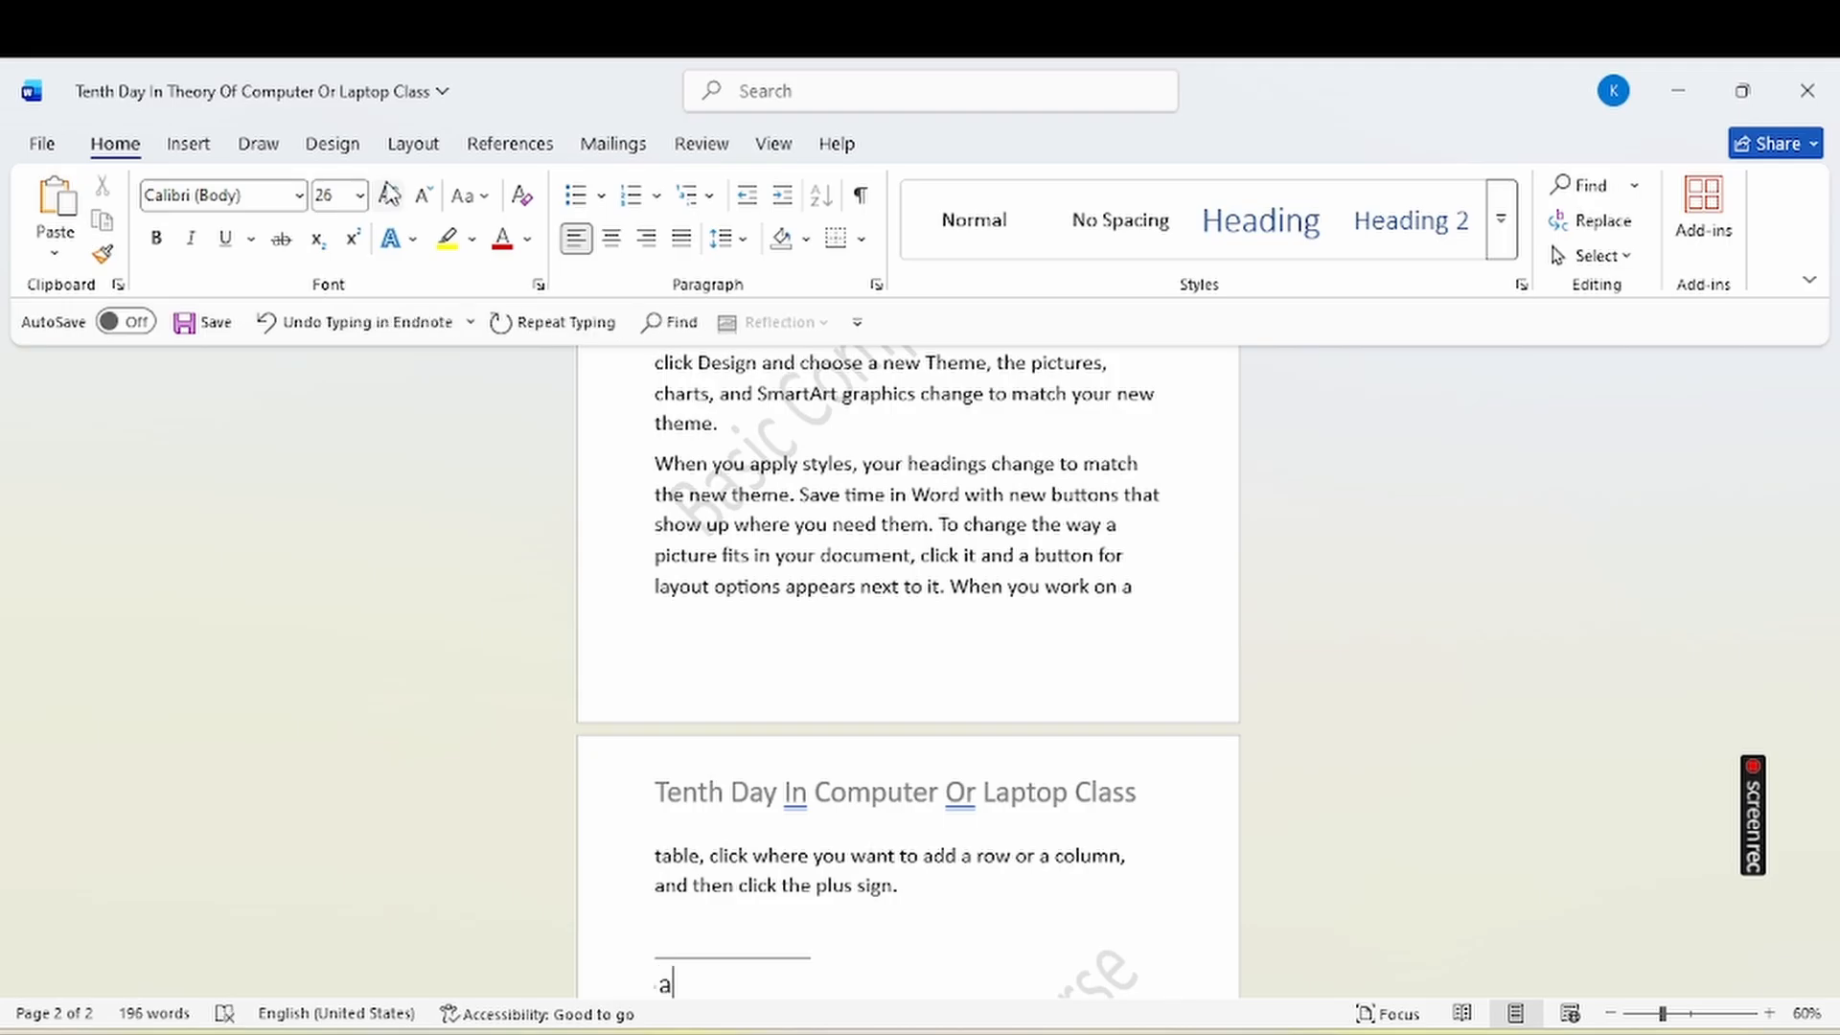
{"action": "type", "text": "dd"}
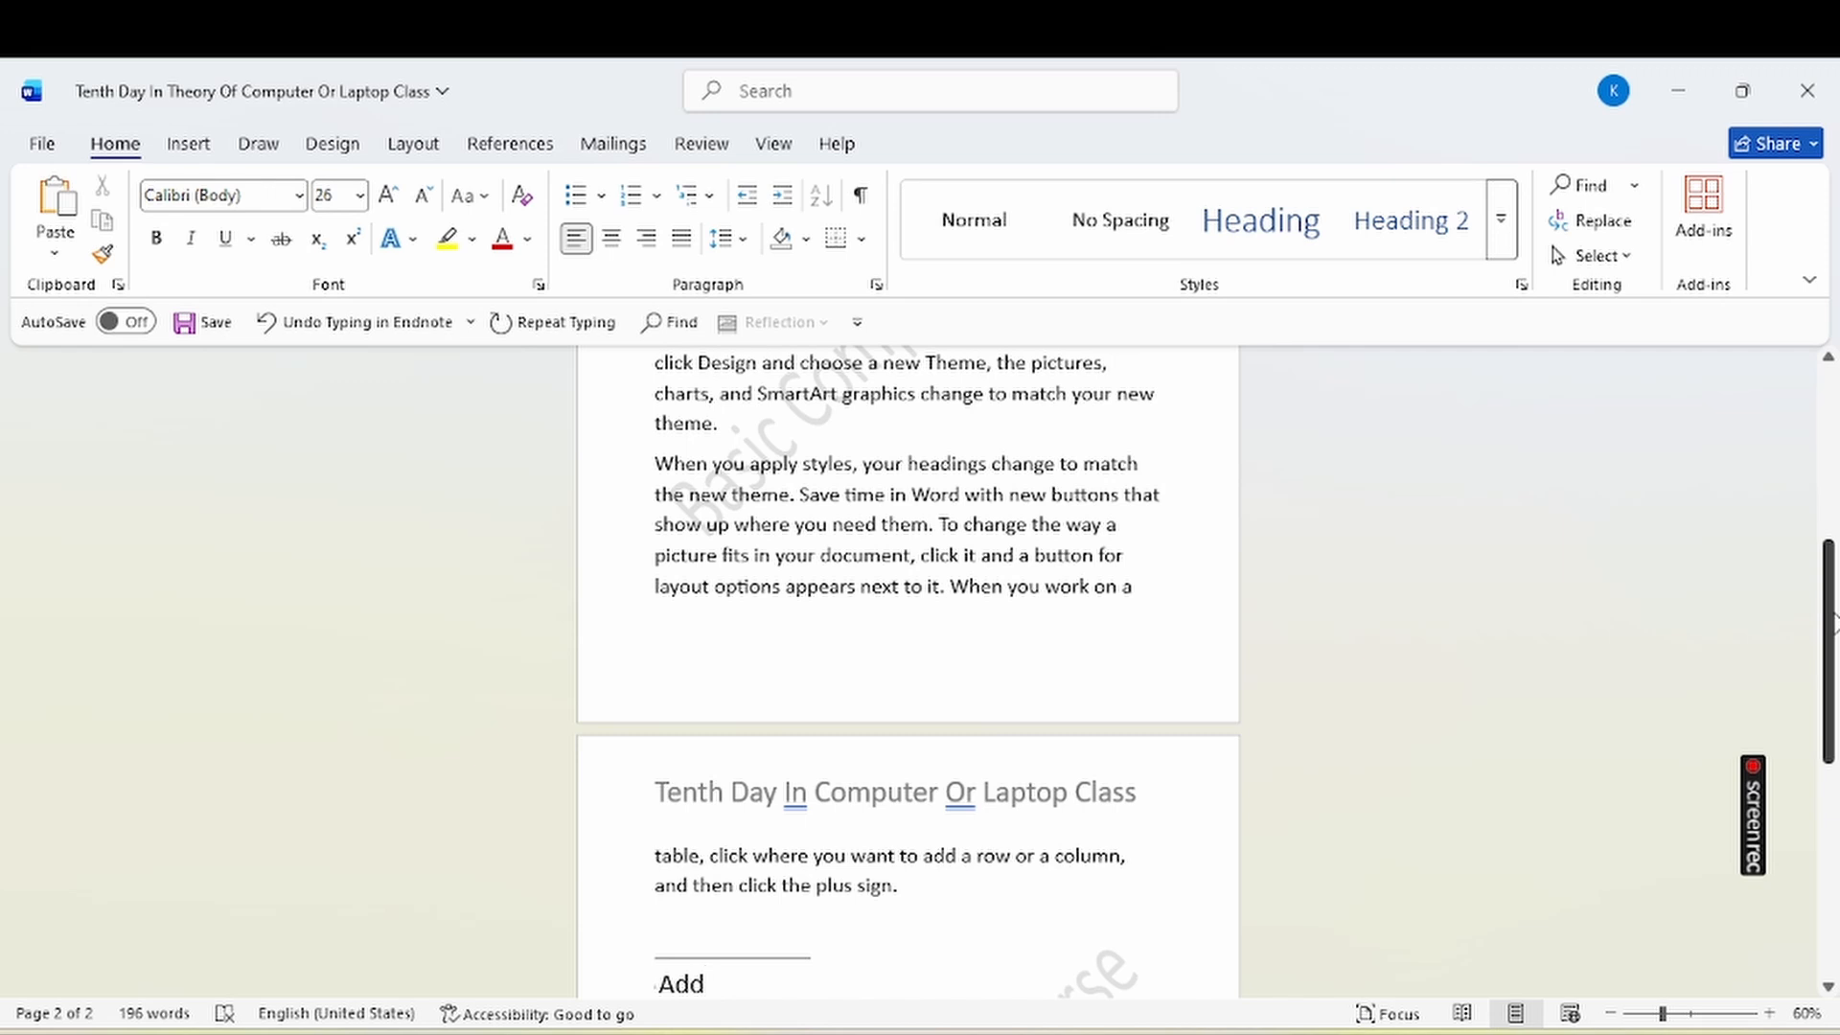
Preview the endnote at its reference mark after "Include" on page 1, and place the cursor after "powerful".
{"action": "scroll", "coordinate": [843, 479], "scroll_direction": "up", "scroll_amount": 5}
{"action": "mouse_move", "coordinate": [843, 480]}
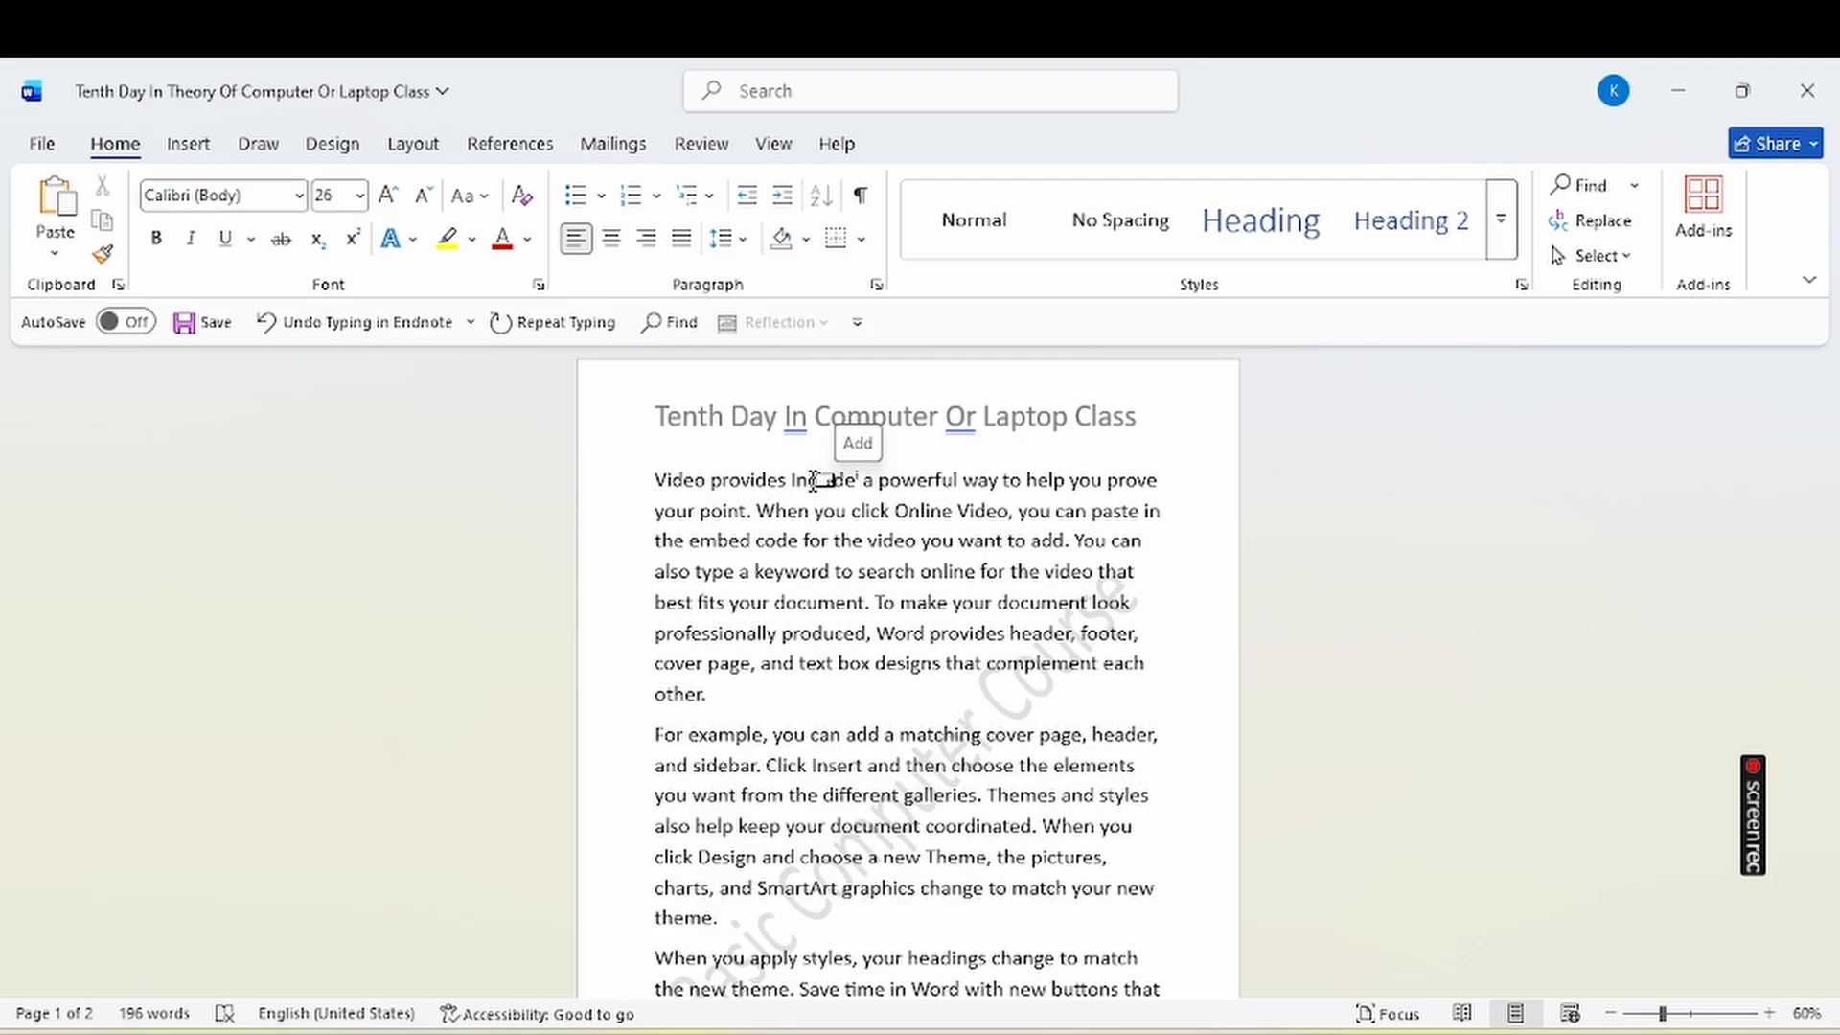
{"action": "left_click", "coordinate": [916, 479]}
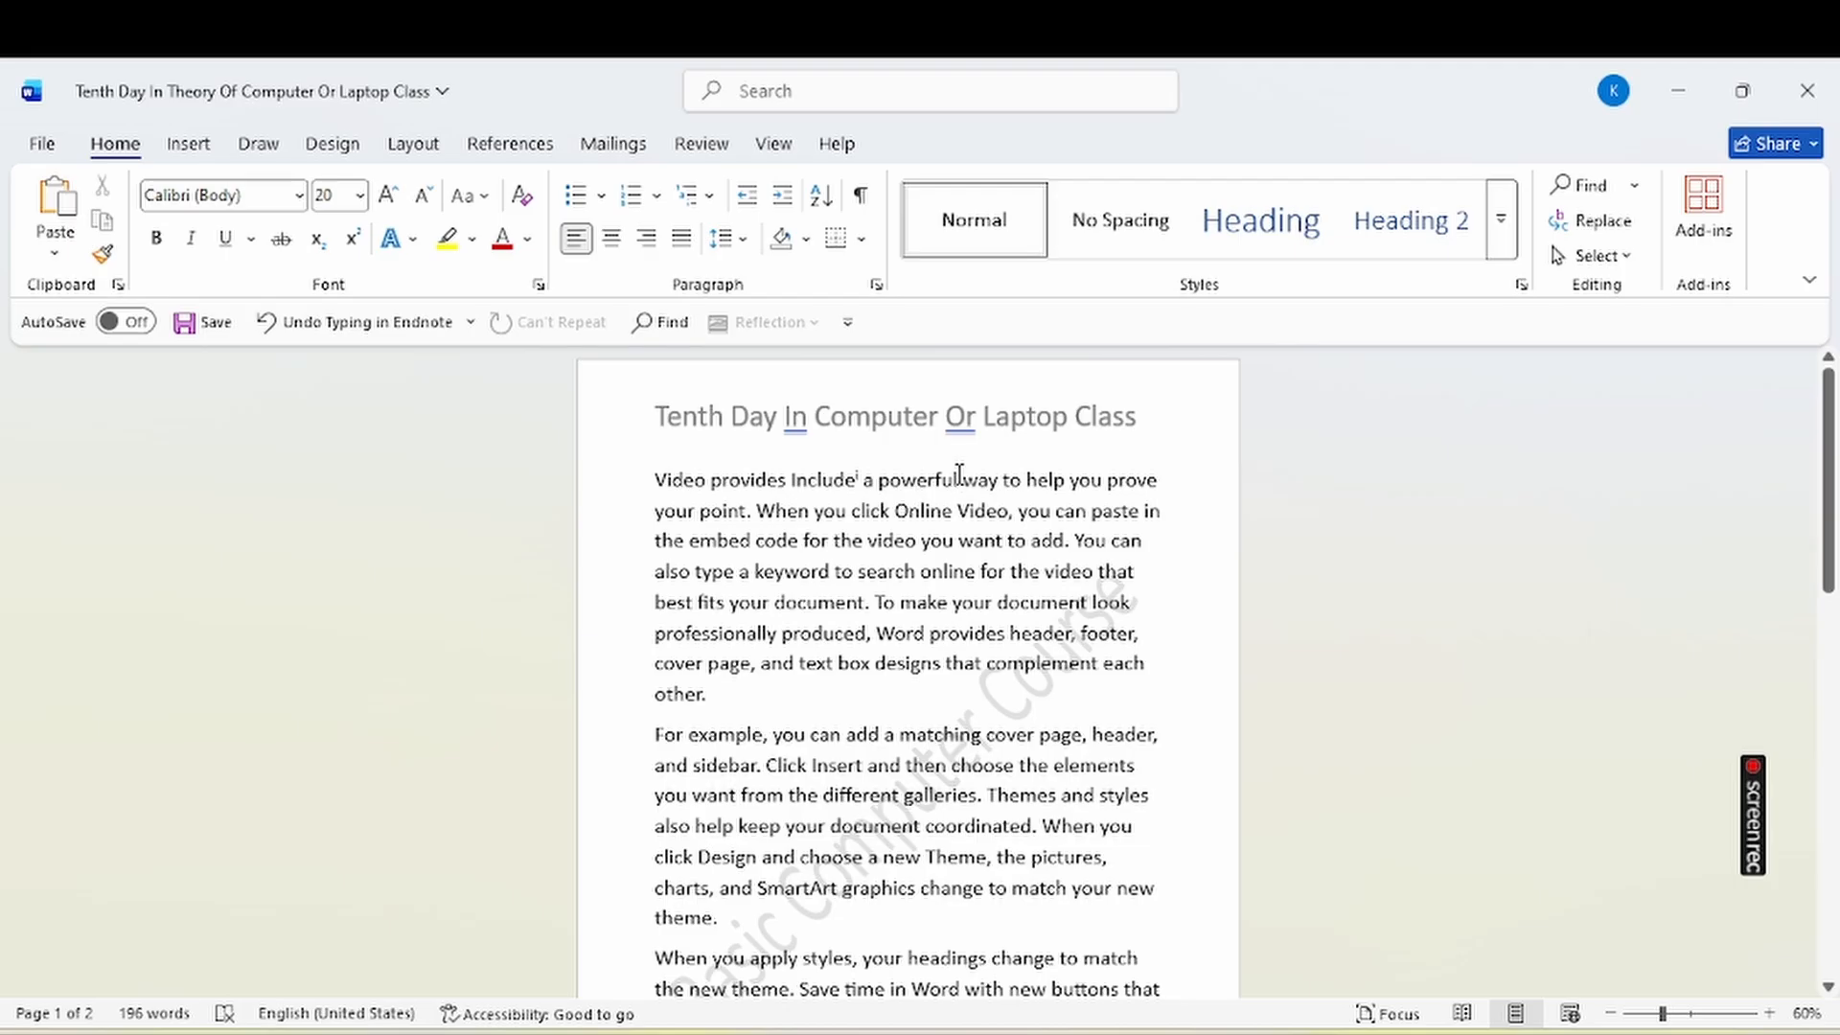
{"action": "left_click", "coordinate": [959, 481]}
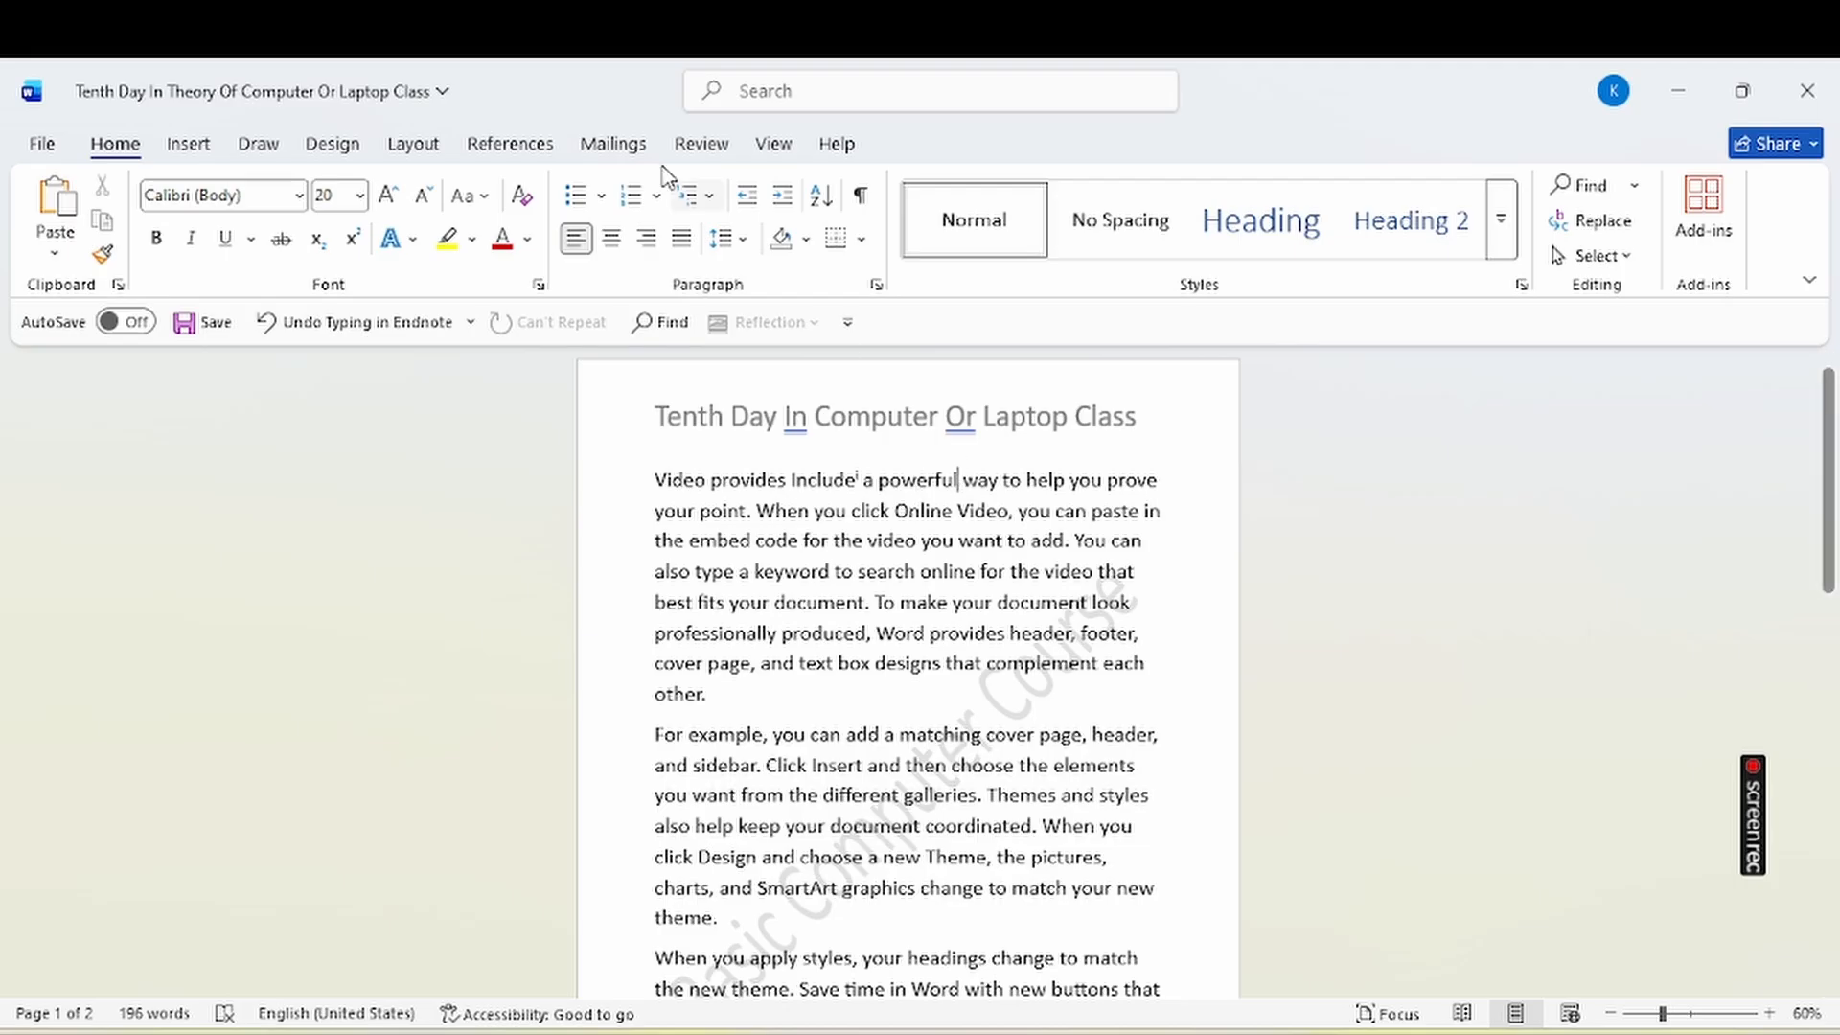
Show the endnote text, return to its reference mark in the body, and go to the next endnote.
{"action": "left_click", "coordinate": [508, 149]}
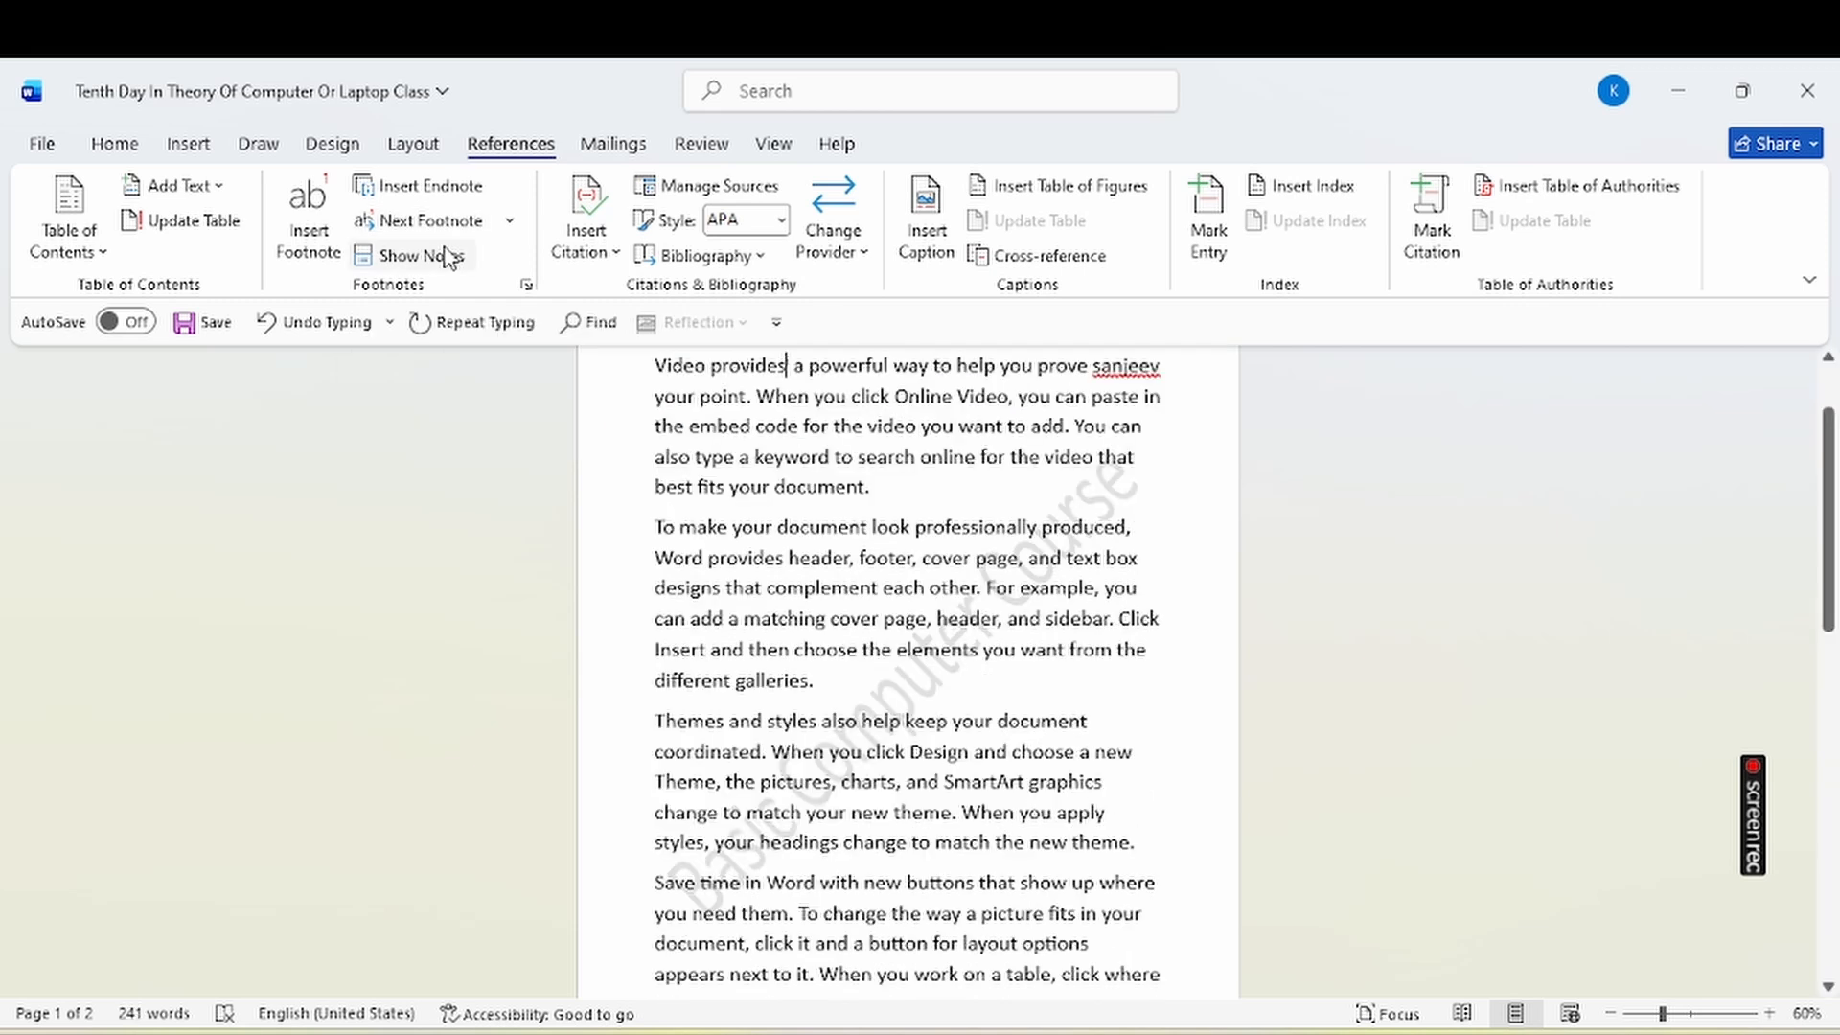
{"action": "left_click", "coordinate": [445, 257]}
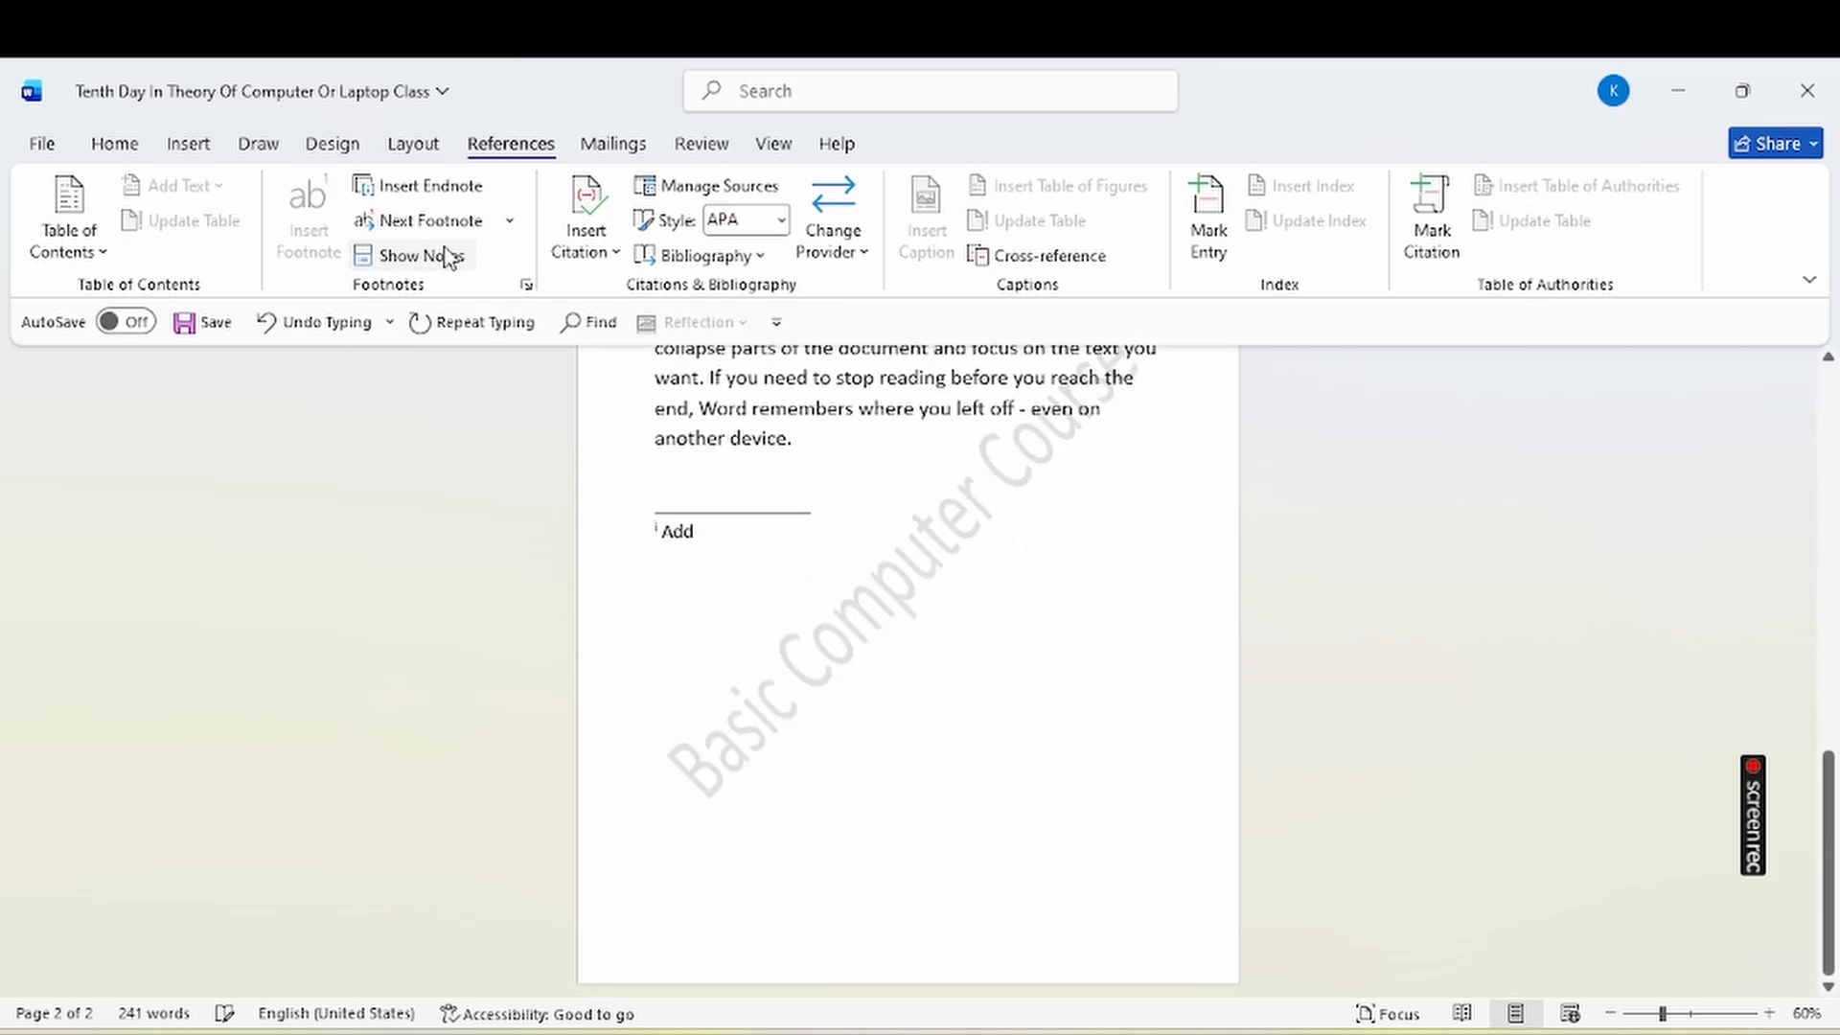
{"action": "left_click", "coordinate": [445, 257]}
{"action": "left_click", "coordinate": [509, 220]}
{"action": "left_click", "coordinate": [426, 331]}
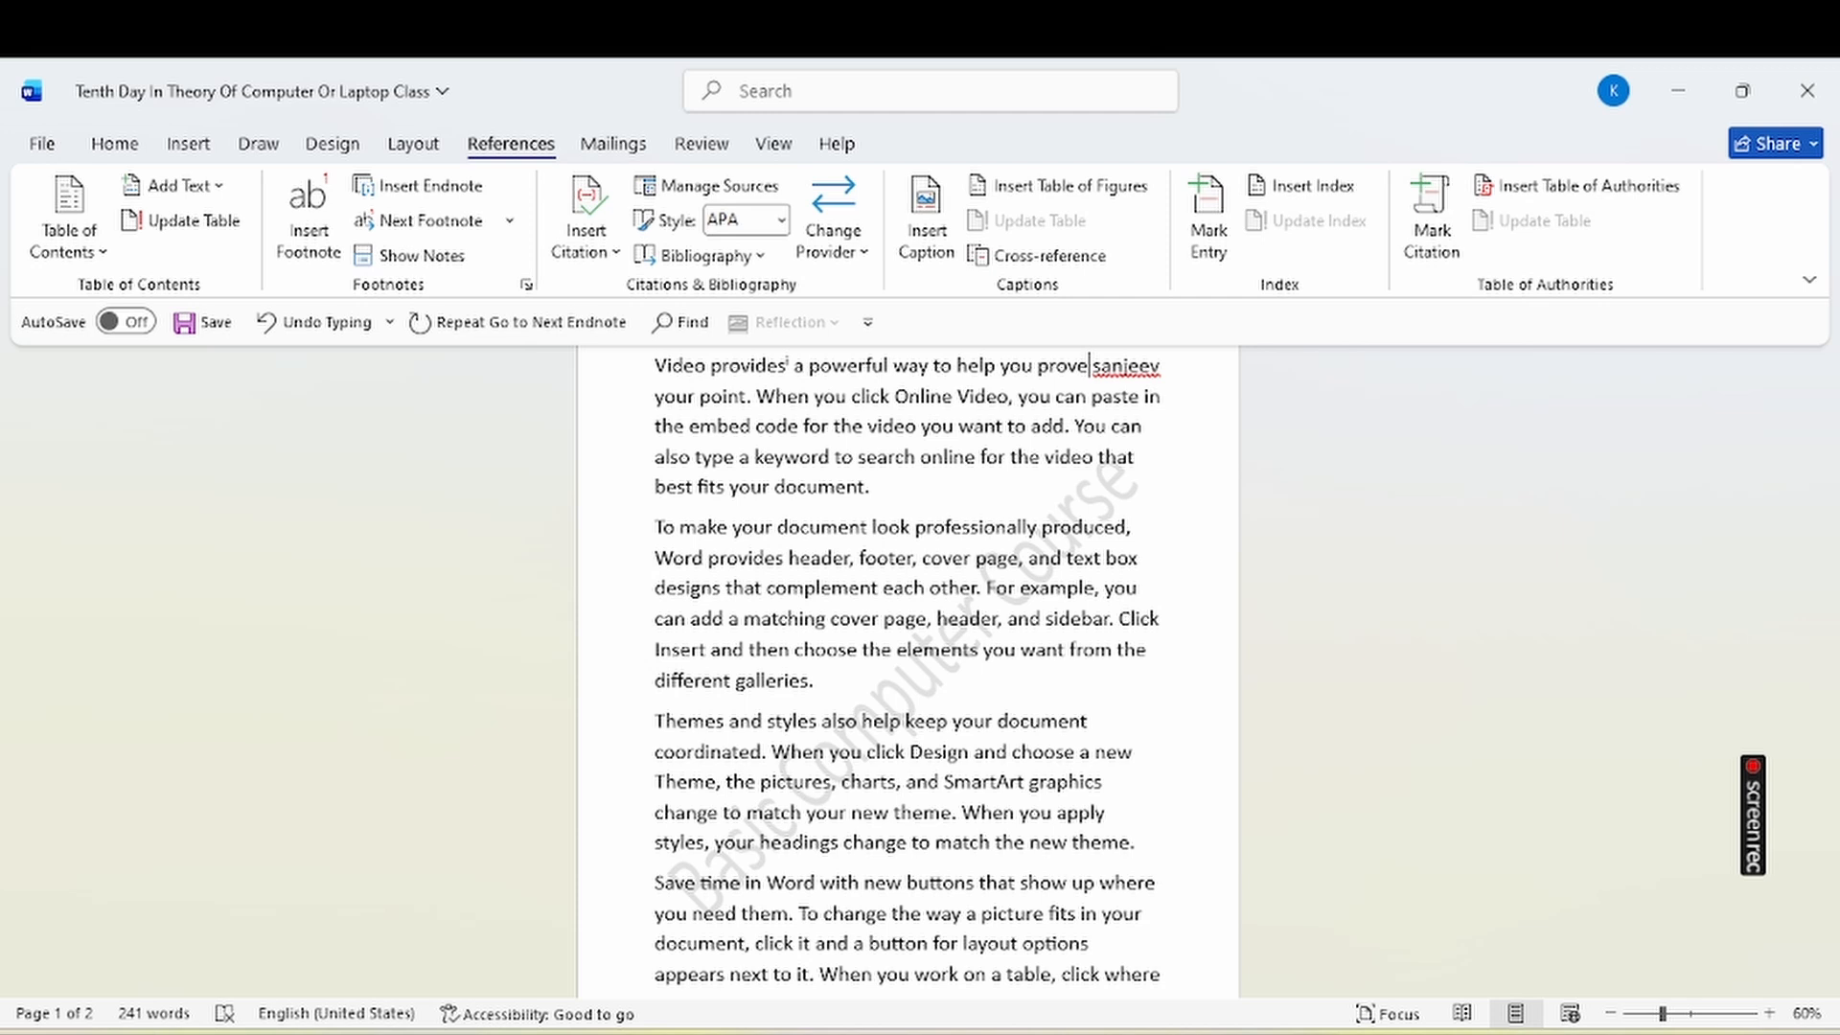
{"action": "key", "text": "super+w"}
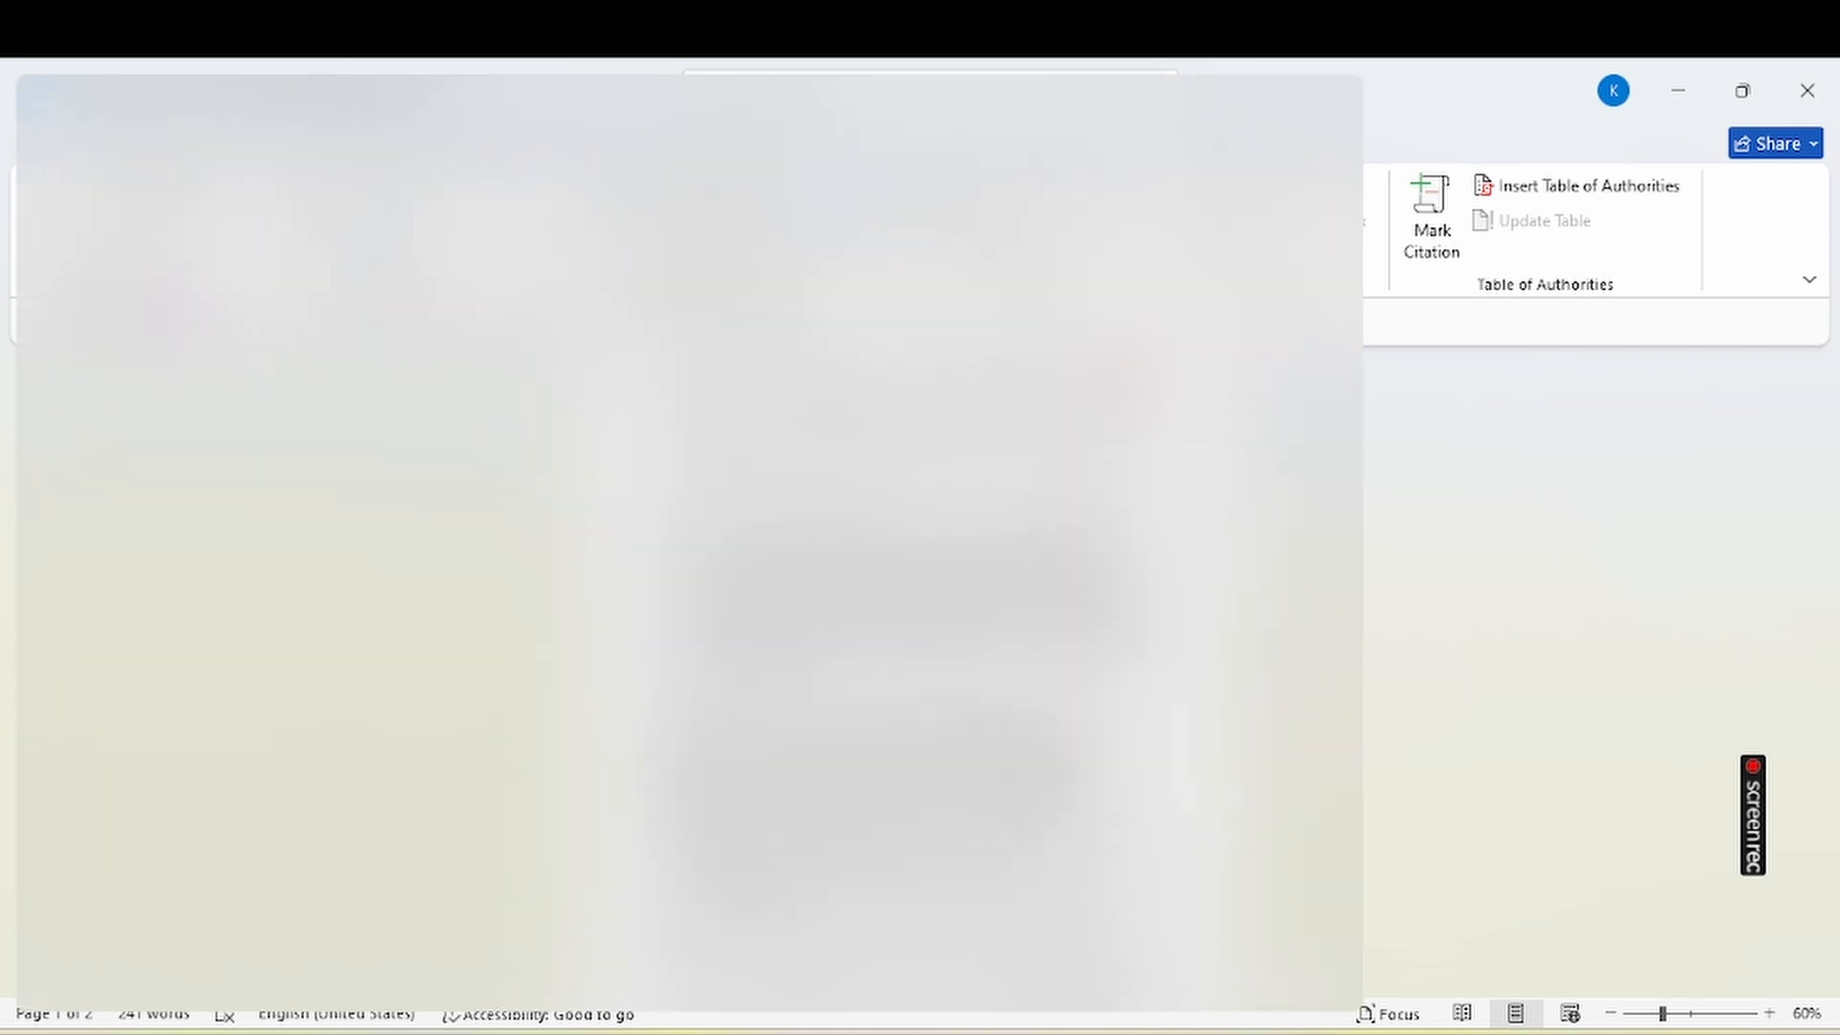
{"action": "key", "text": "Escape"}
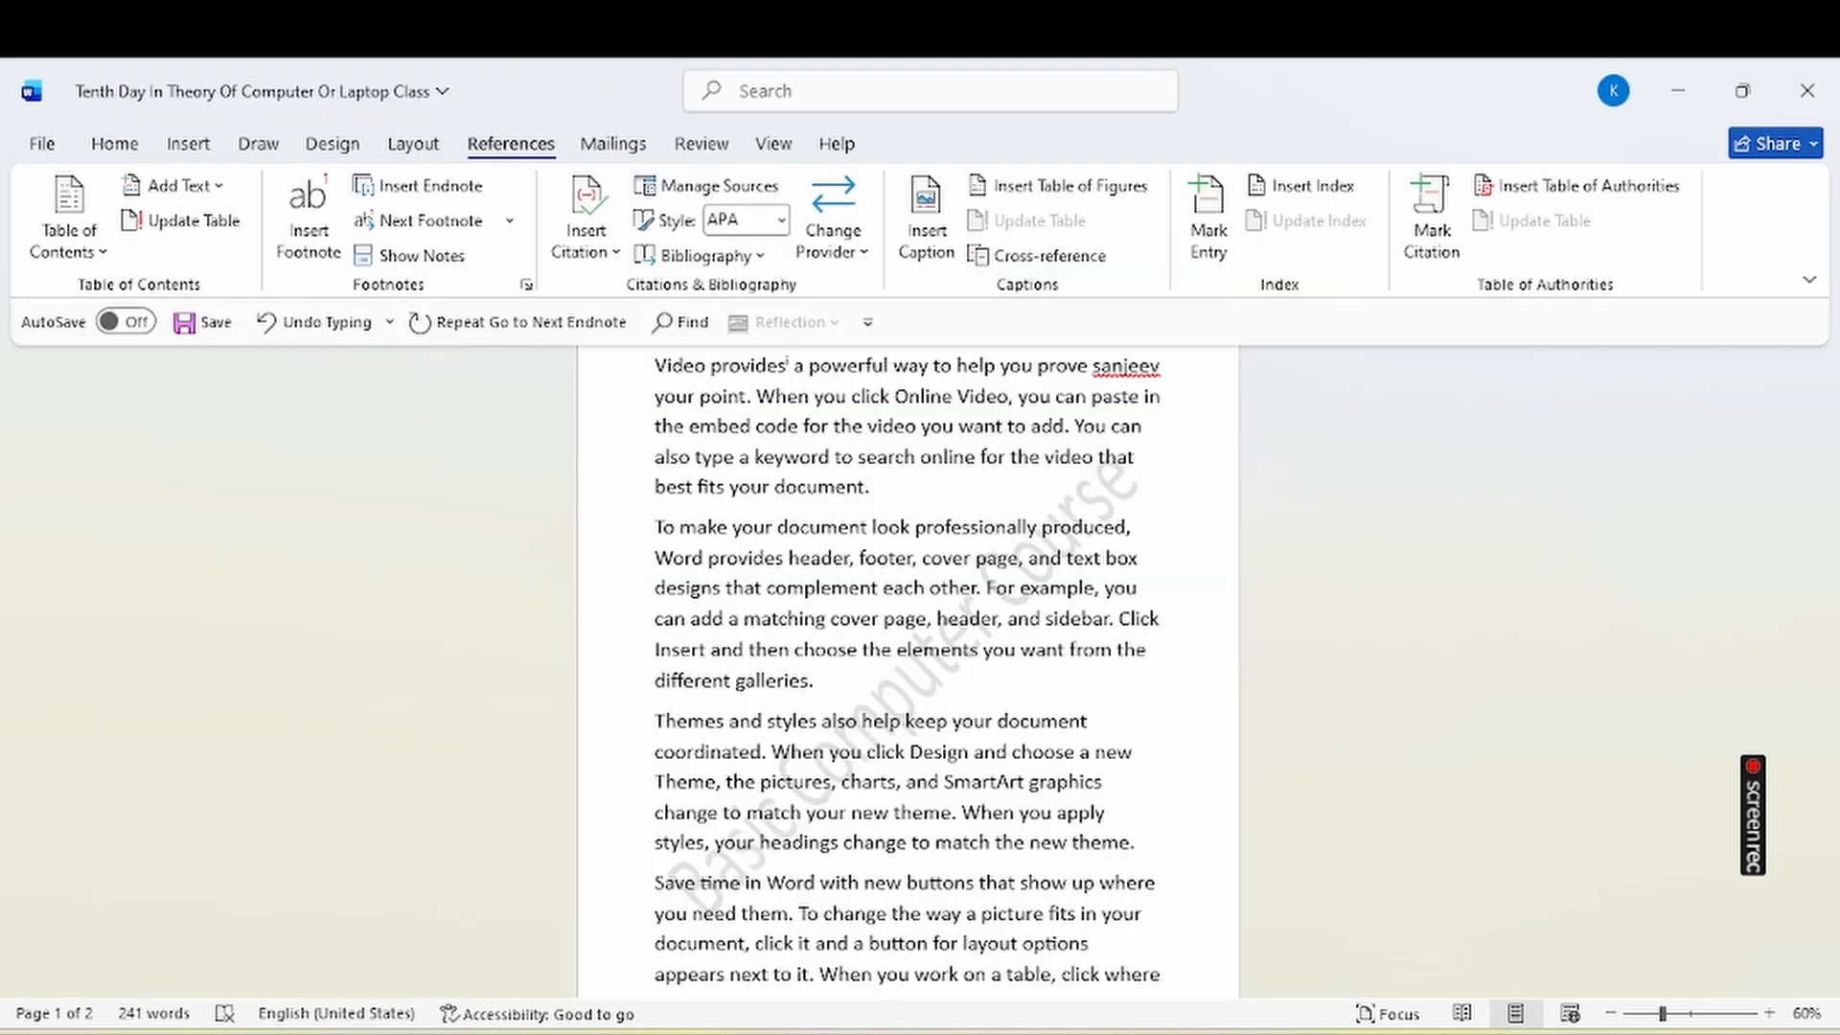
Switch back and forth between the endnote reference after "provides" and its note text using Show Notes.
{"action": "left_click", "coordinate": [763, 368]}
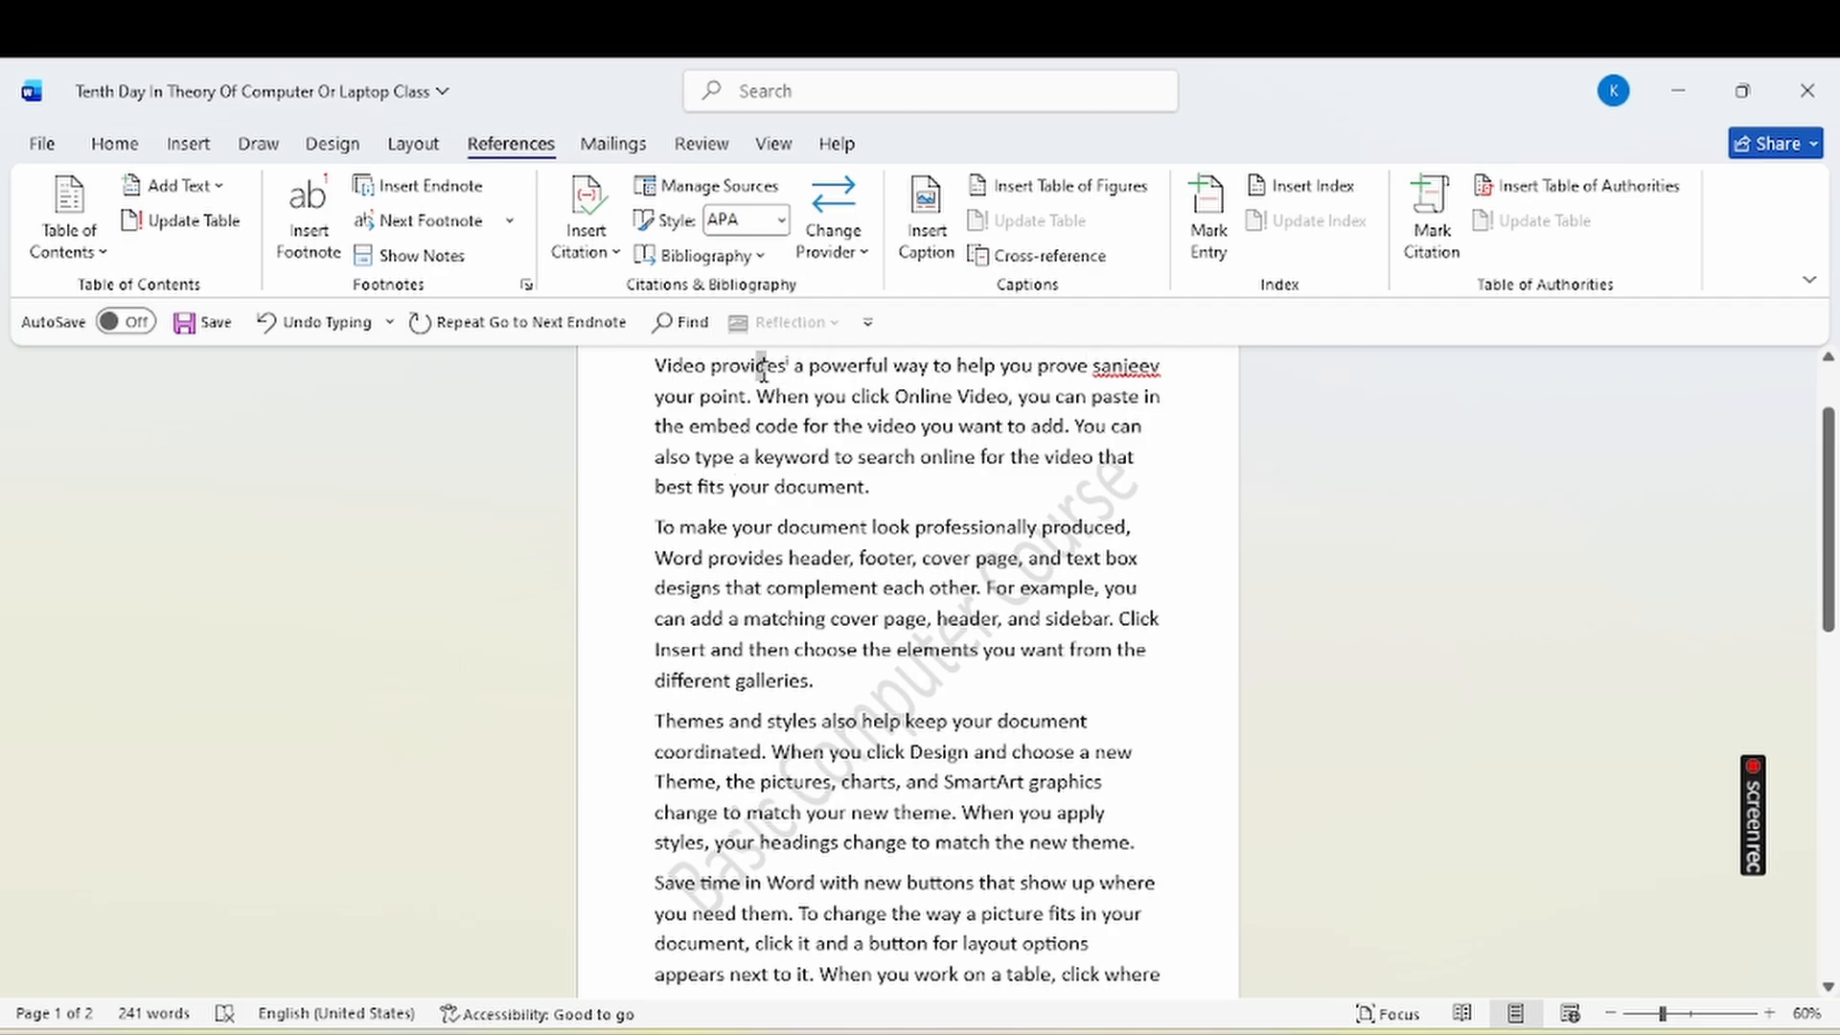
{"action": "double_click", "coordinate": [763, 369]}
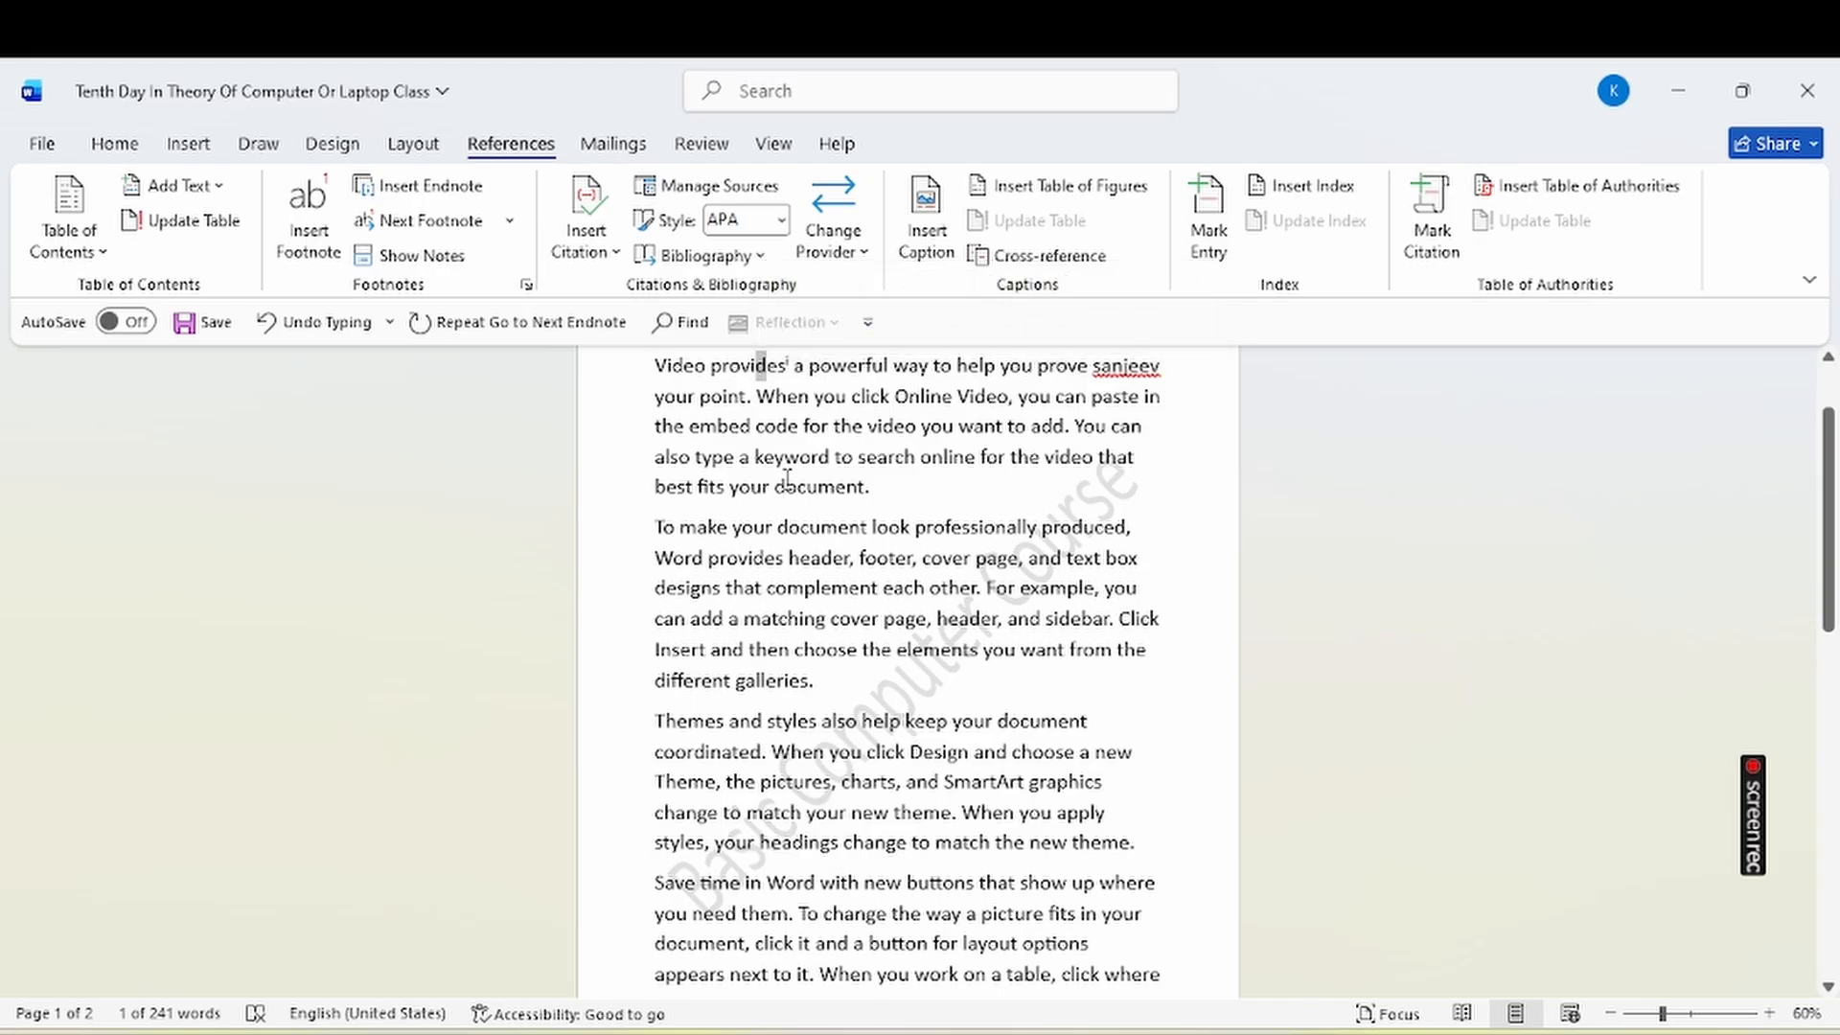
{"action": "left_click", "coordinate": [464, 259]}
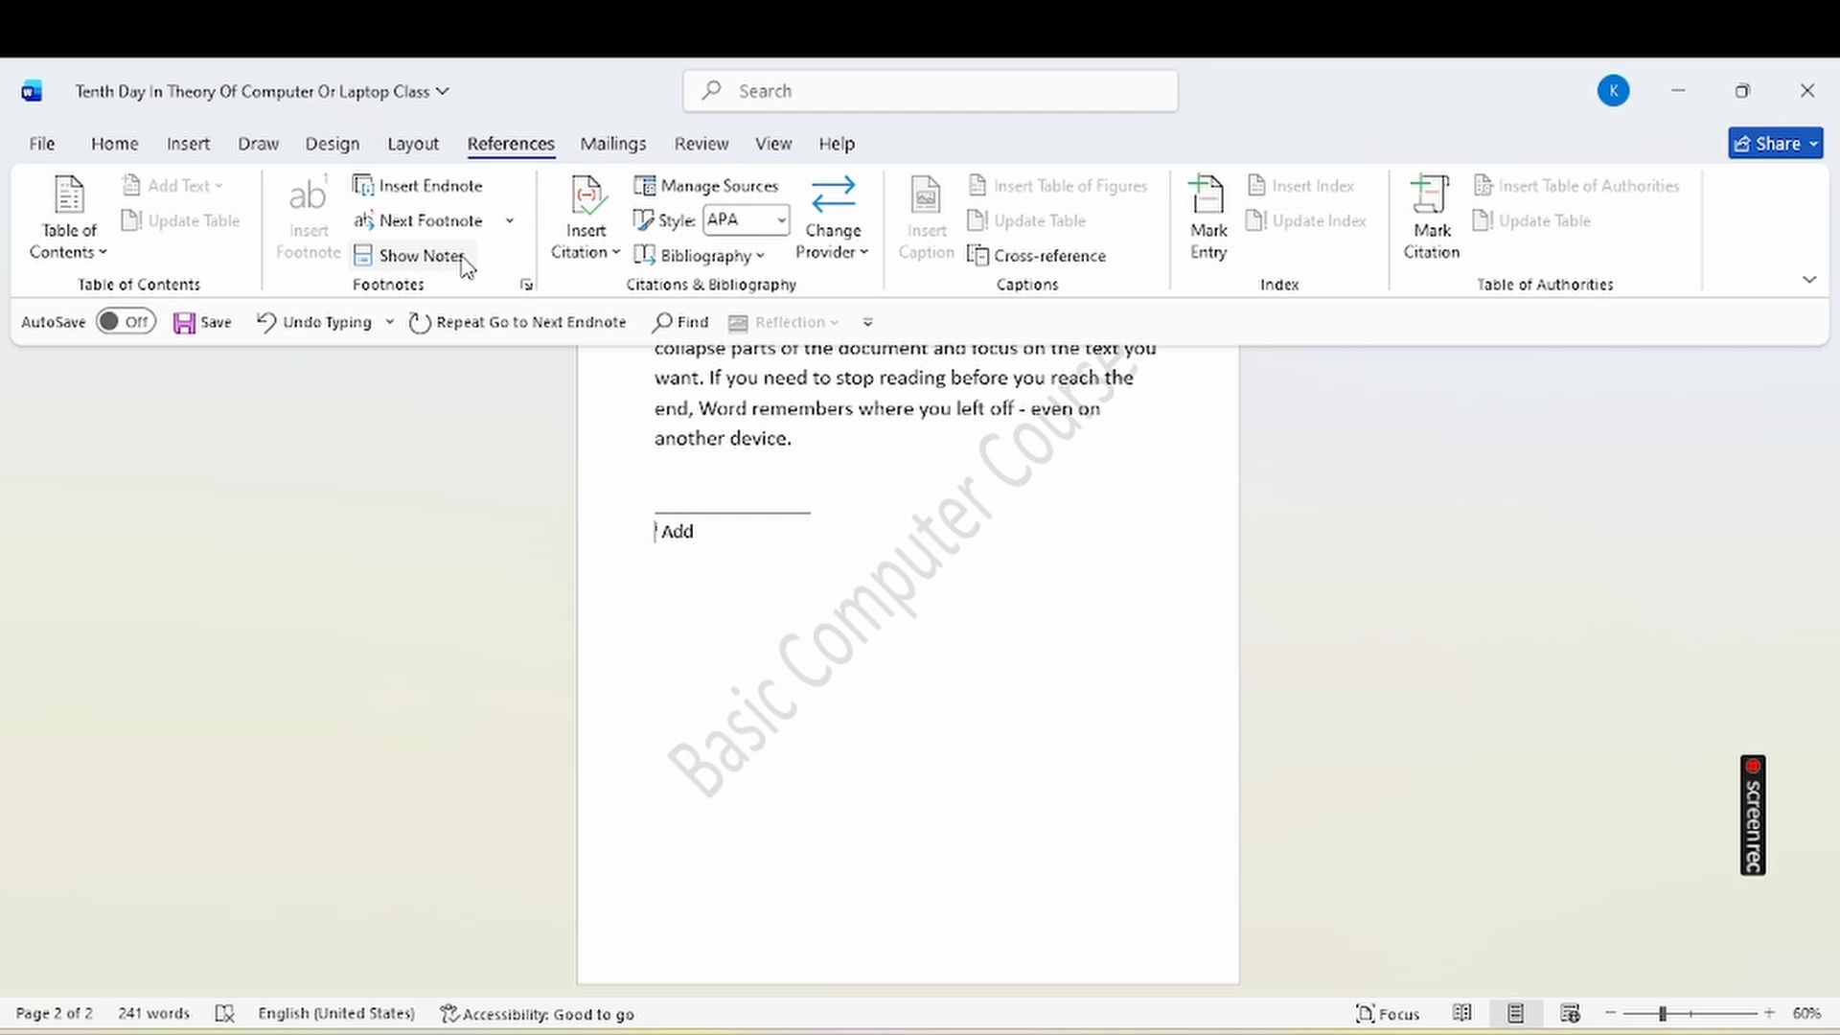
{"action": "left_click", "coordinate": [464, 257]}
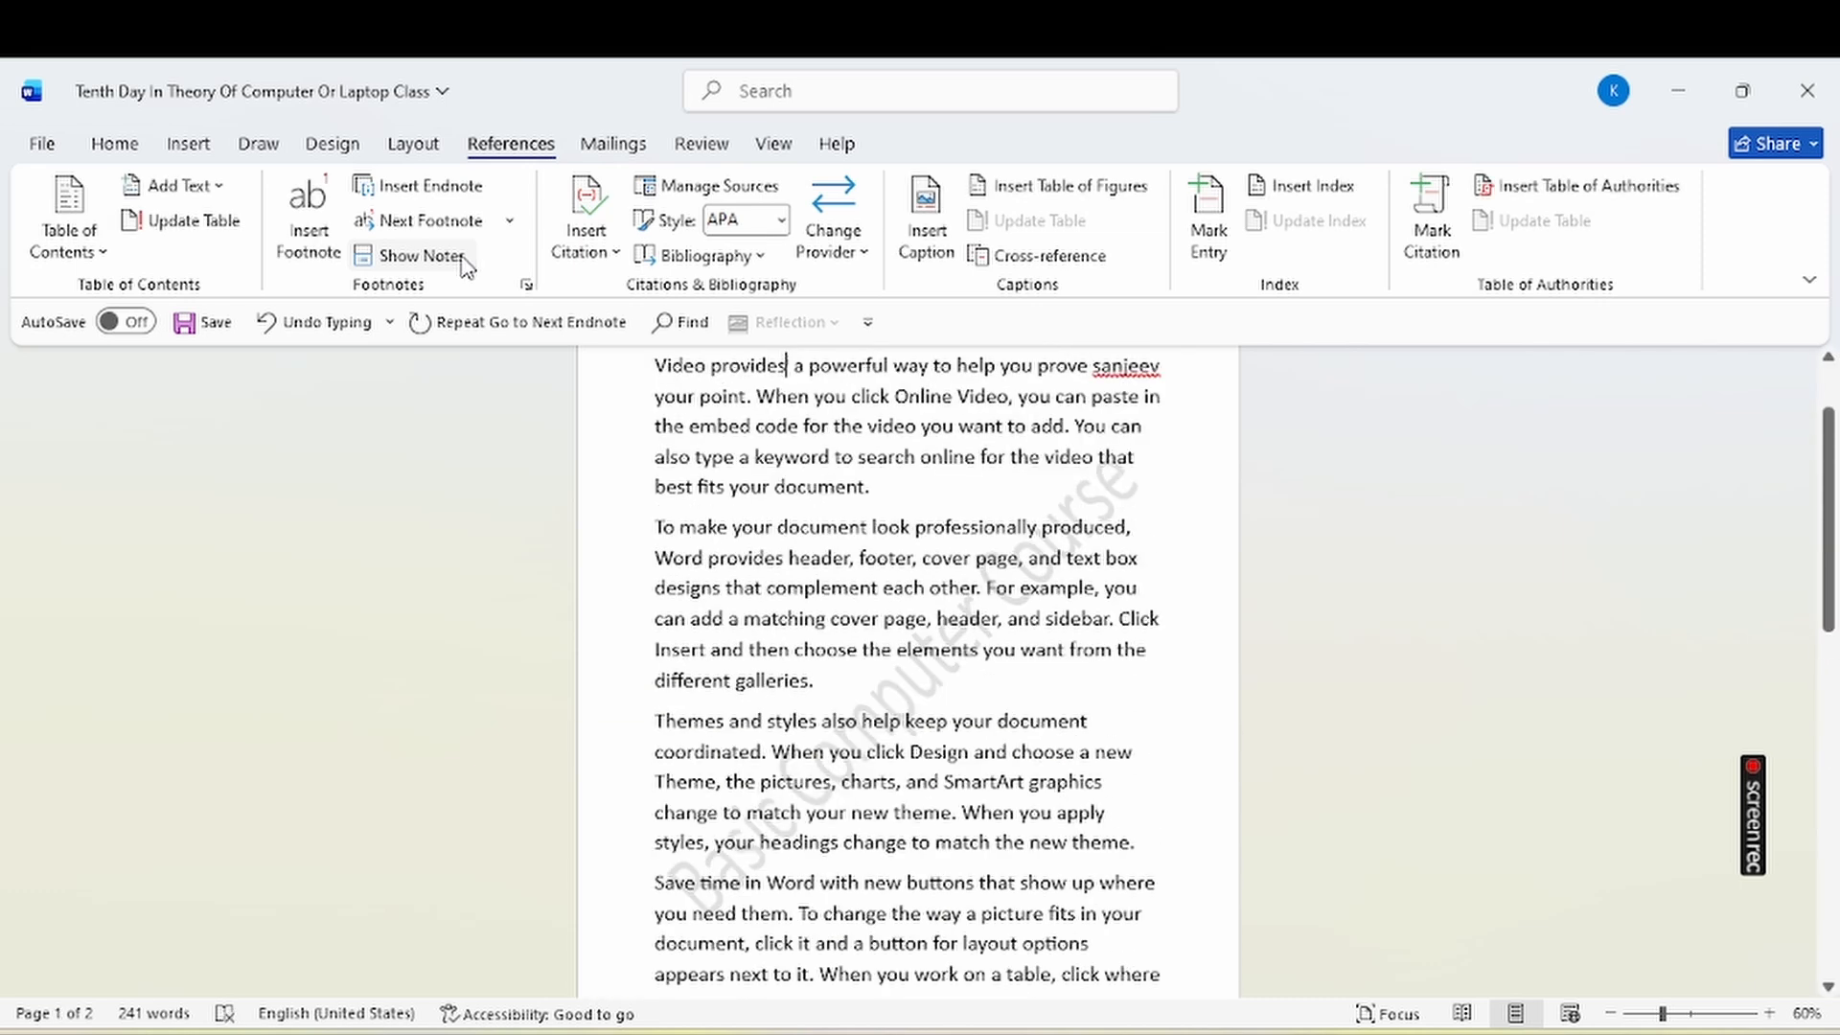
{"action": "left_click", "coordinate": [463, 258]}
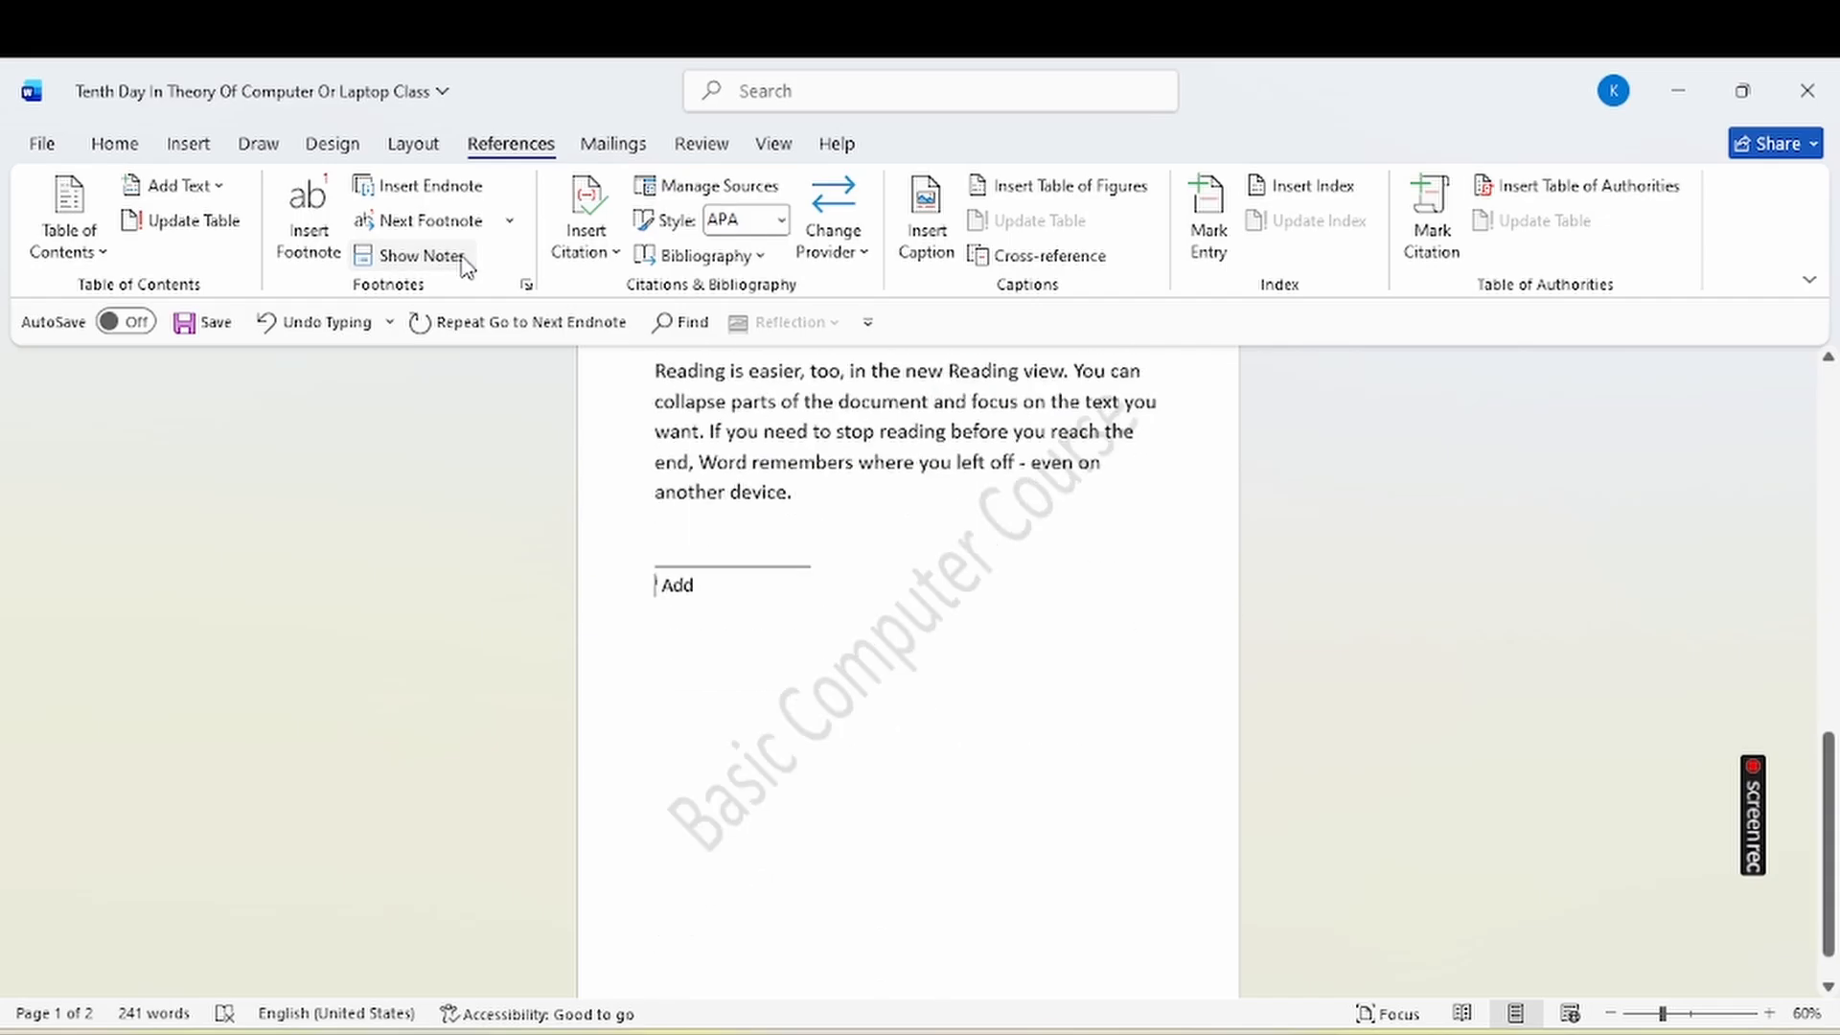
{"action": "left_click", "coordinate": [464, 256]}
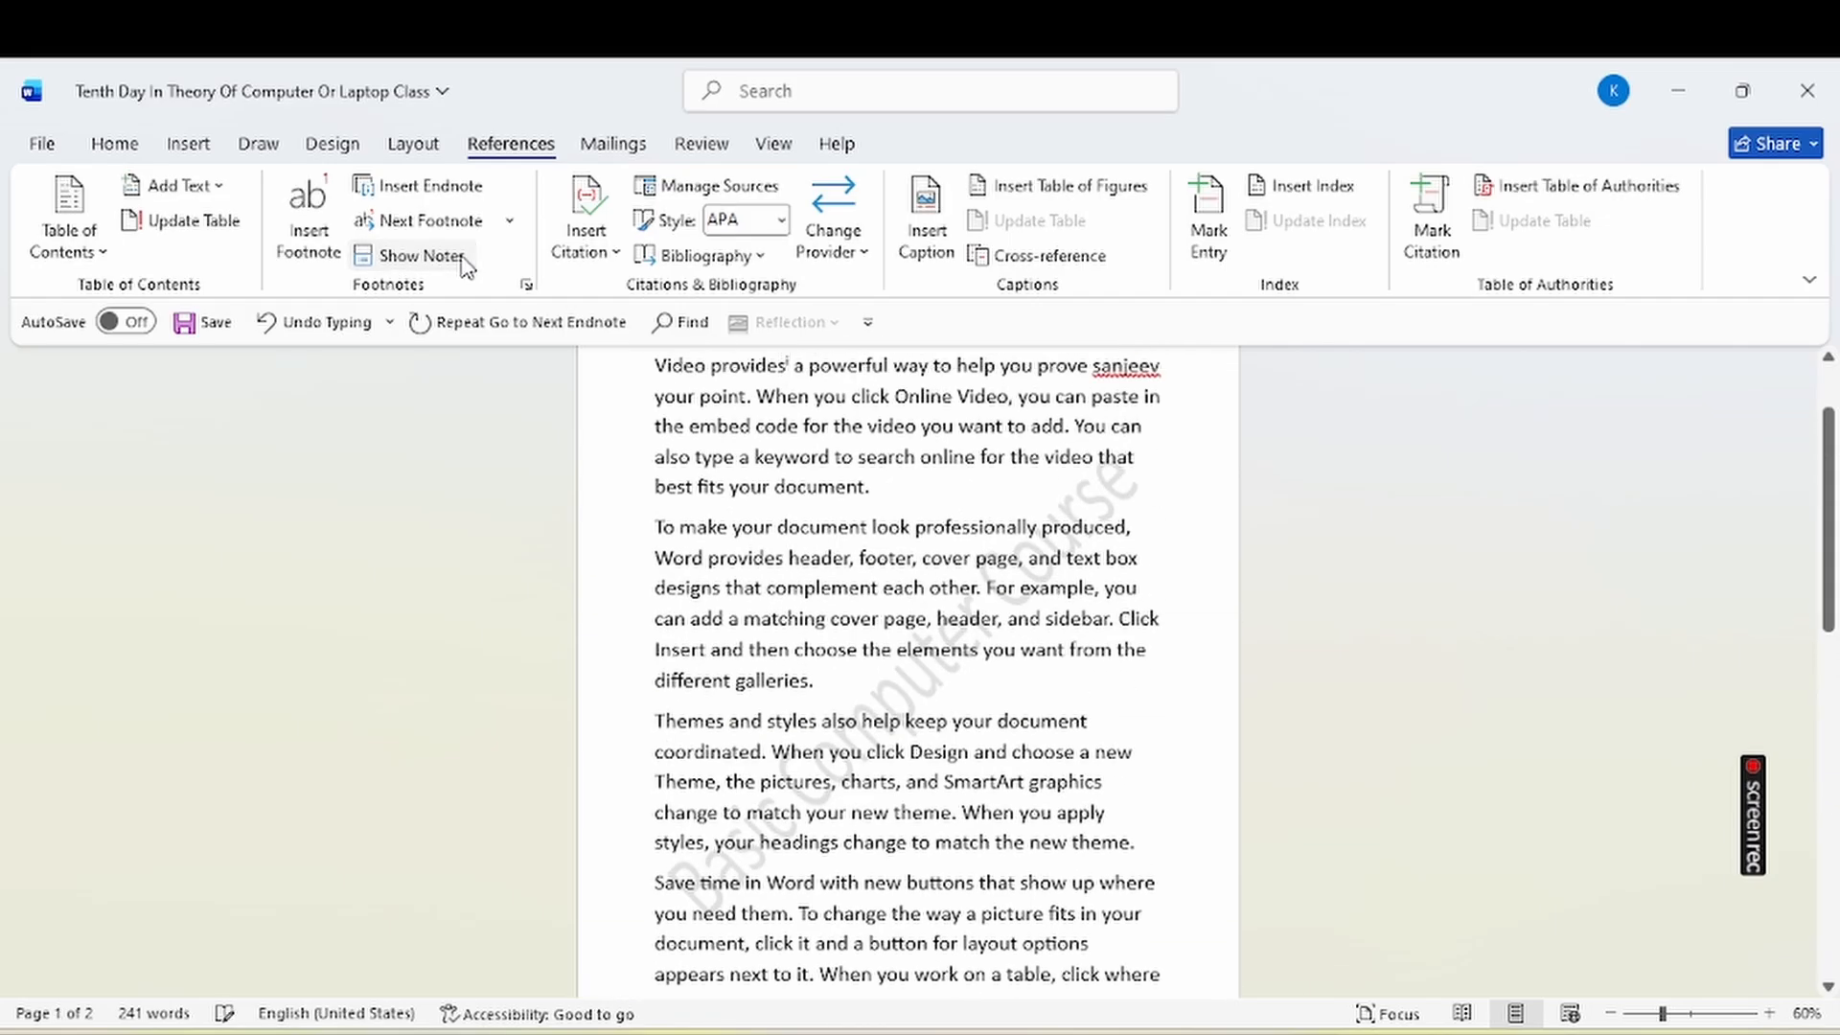
Jump to the endnote's text on page 2 and return to its reference mark after "provides".
{"action": "left_click", "coordinate": [463, 257]}
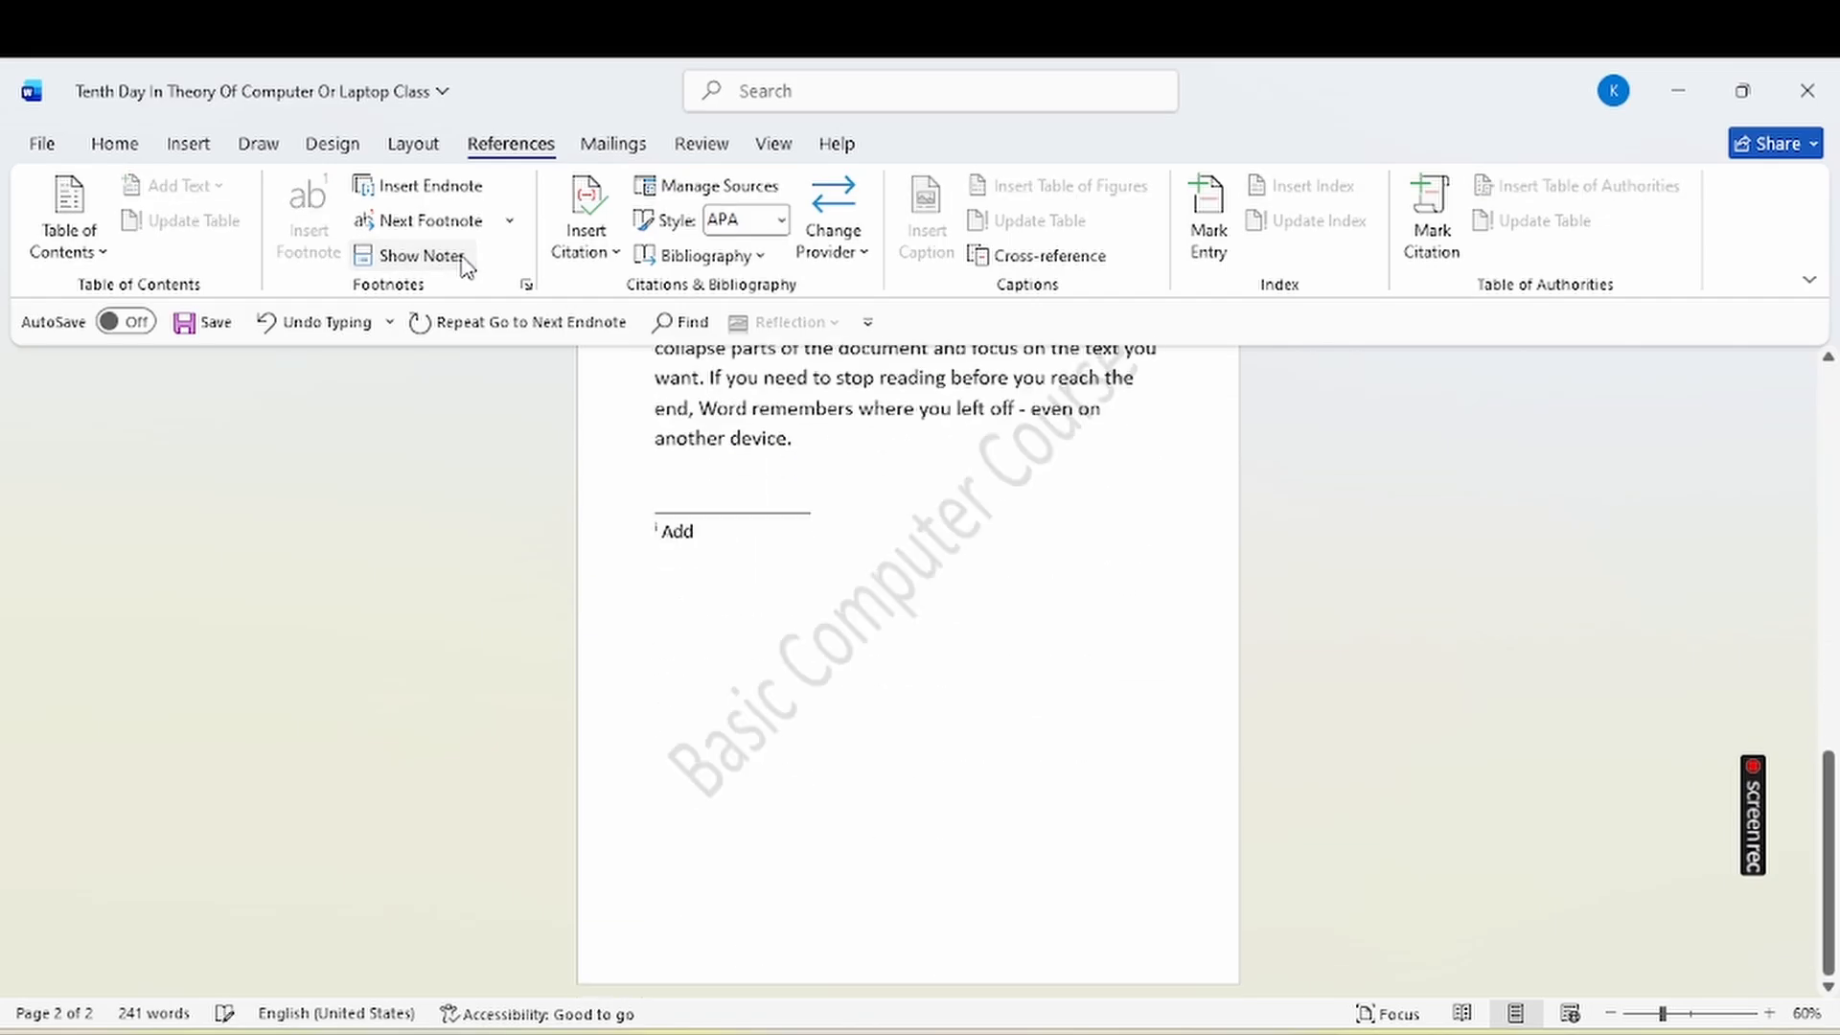
{"action": "left_click", "coordinate": [464, 258]}
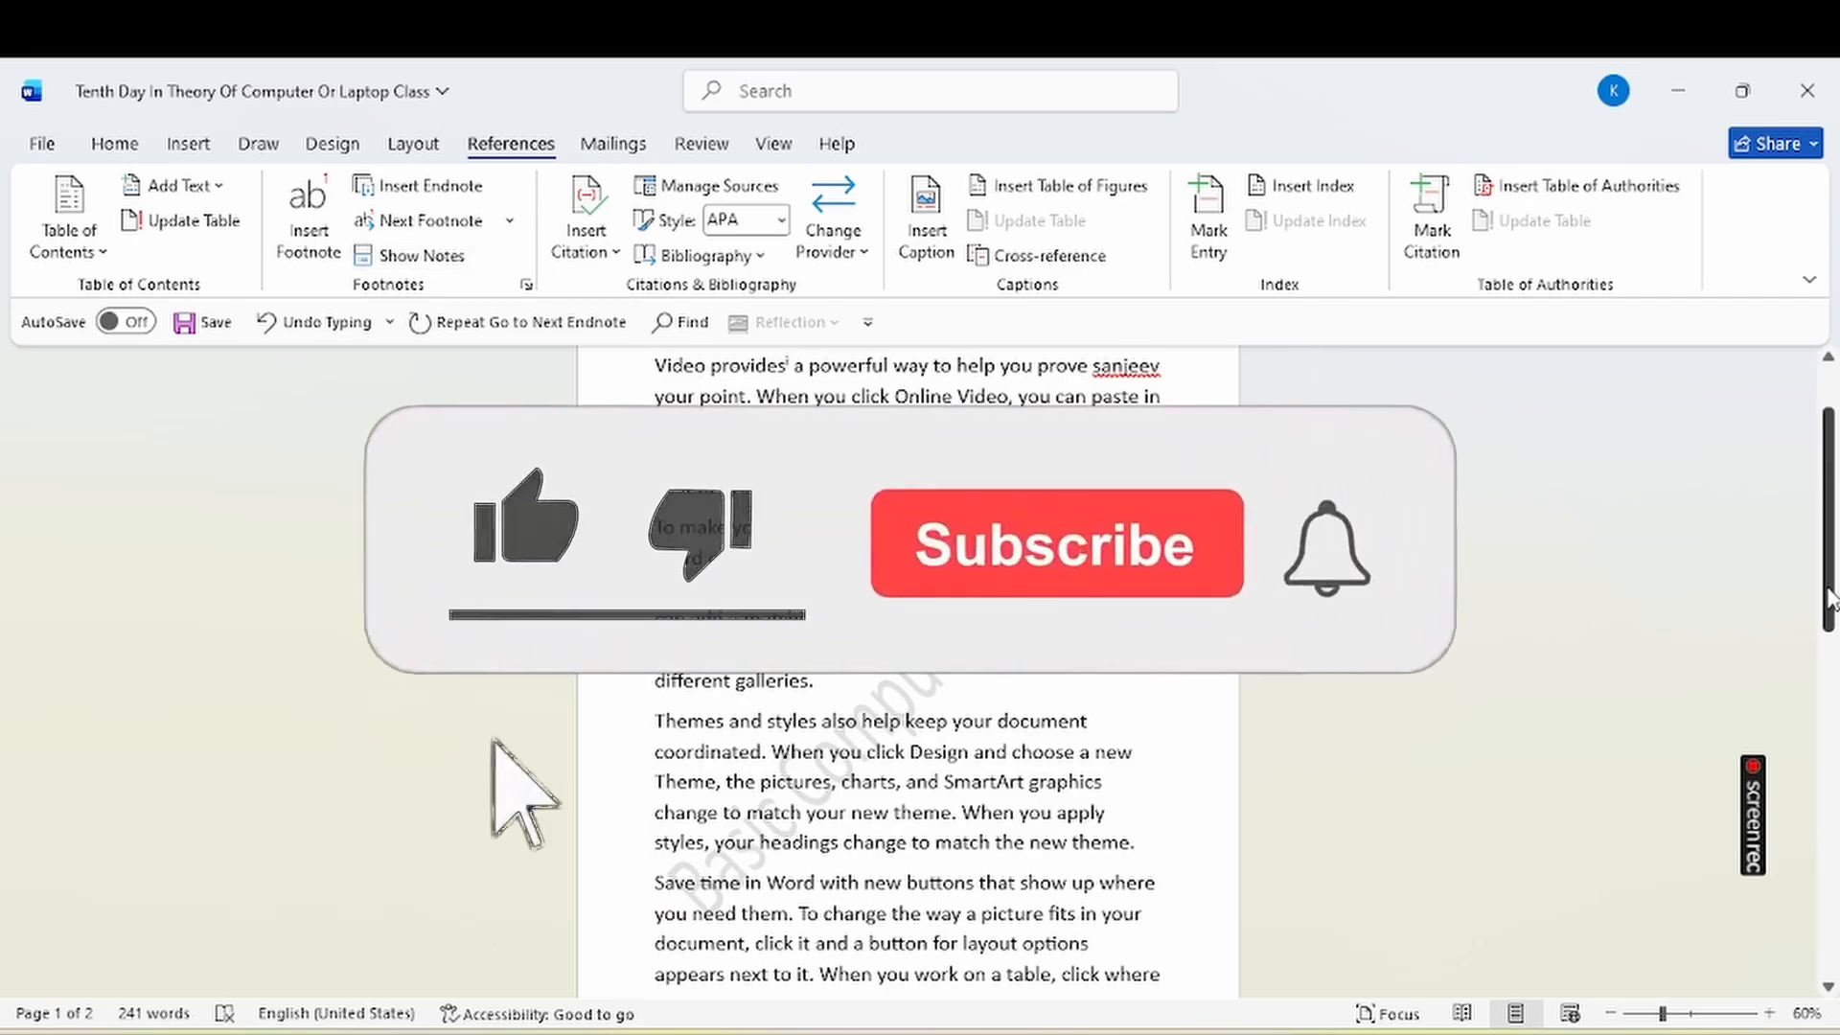
{"action": "left_click_drag", "start_coordinate": [1811, 599], "coordinate": [1811, 665]}
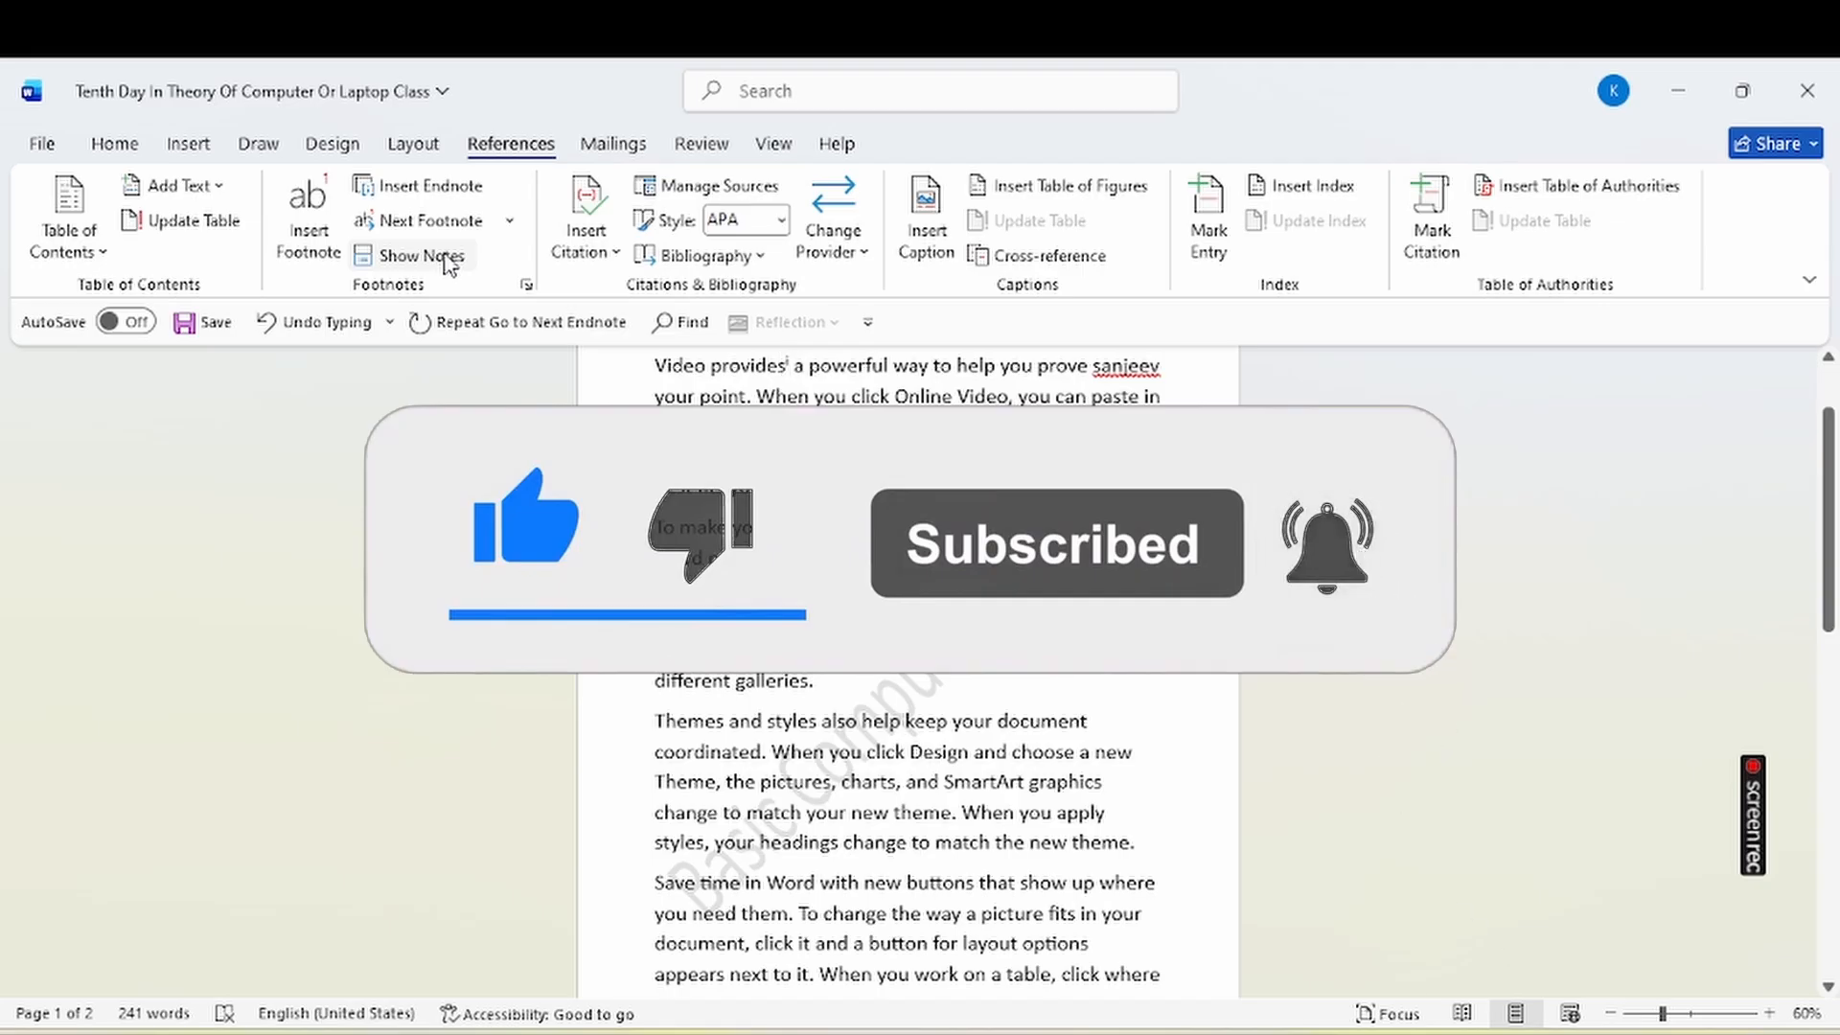
Delete all the sample body text together with its endnote.
{"action": "key", "text": "ctrl+a"}
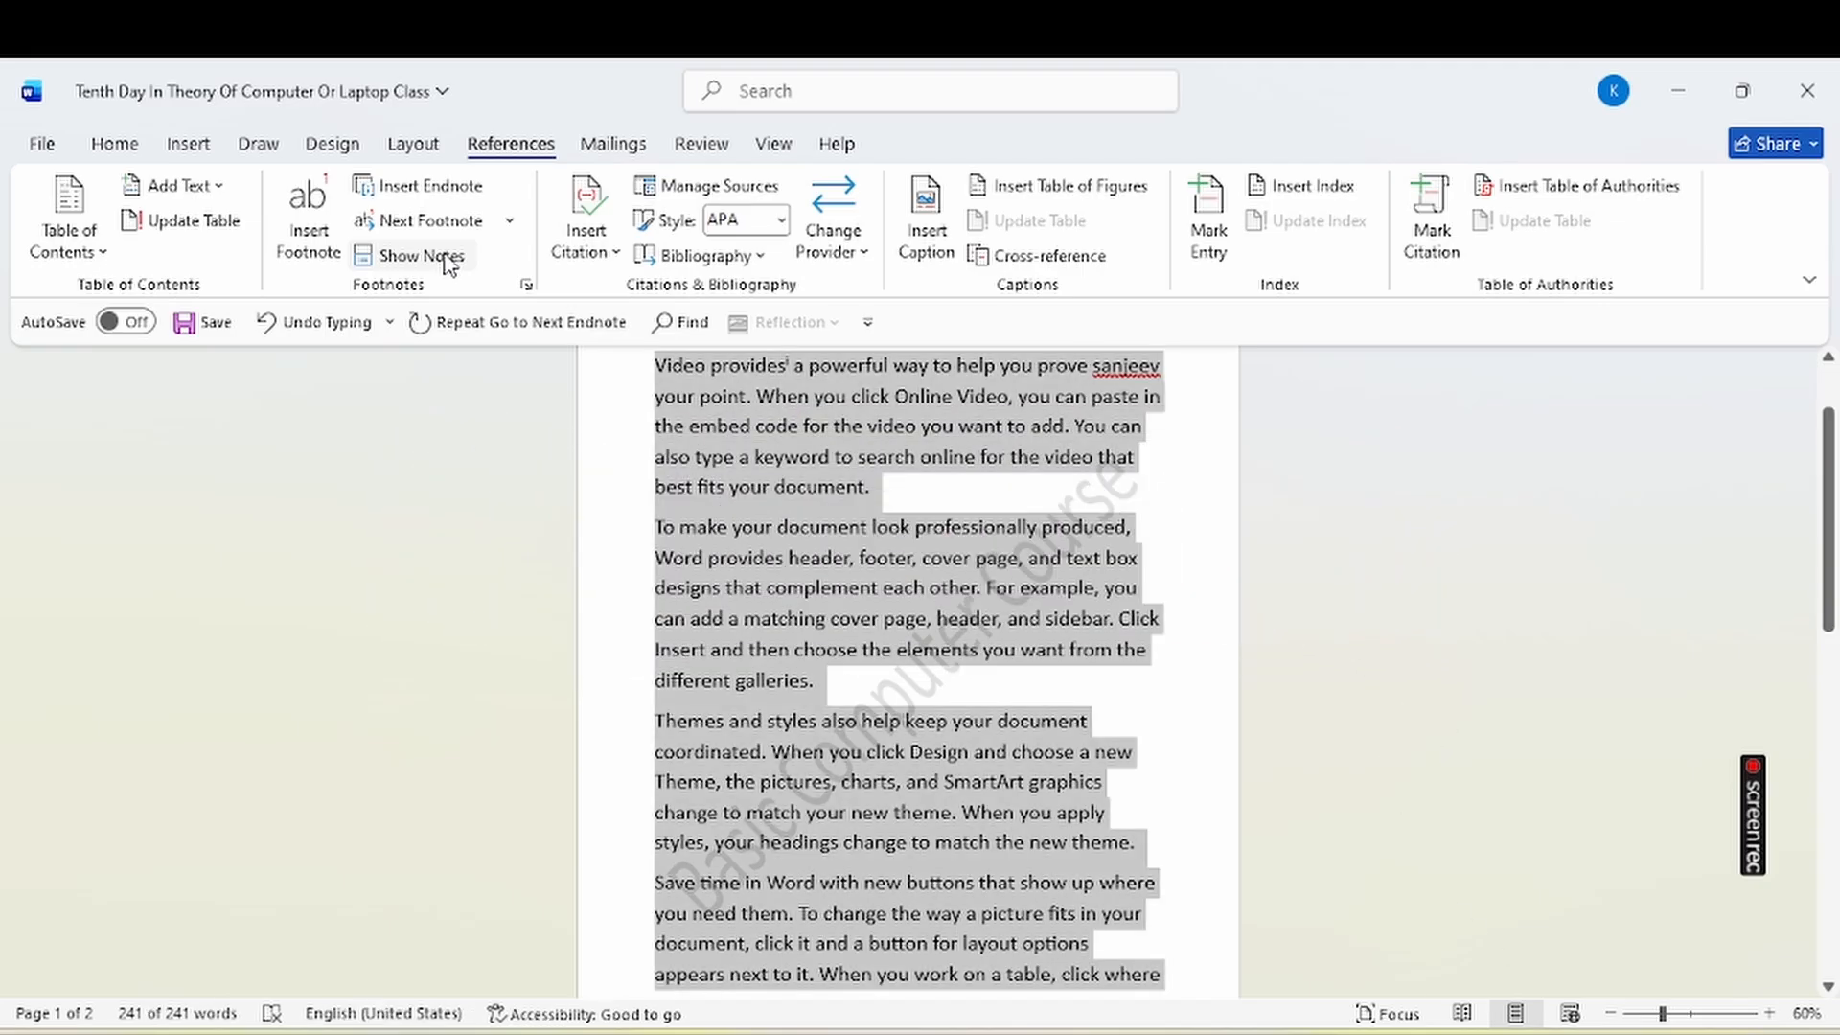
{"action": "key", "text": "BackSpace"}
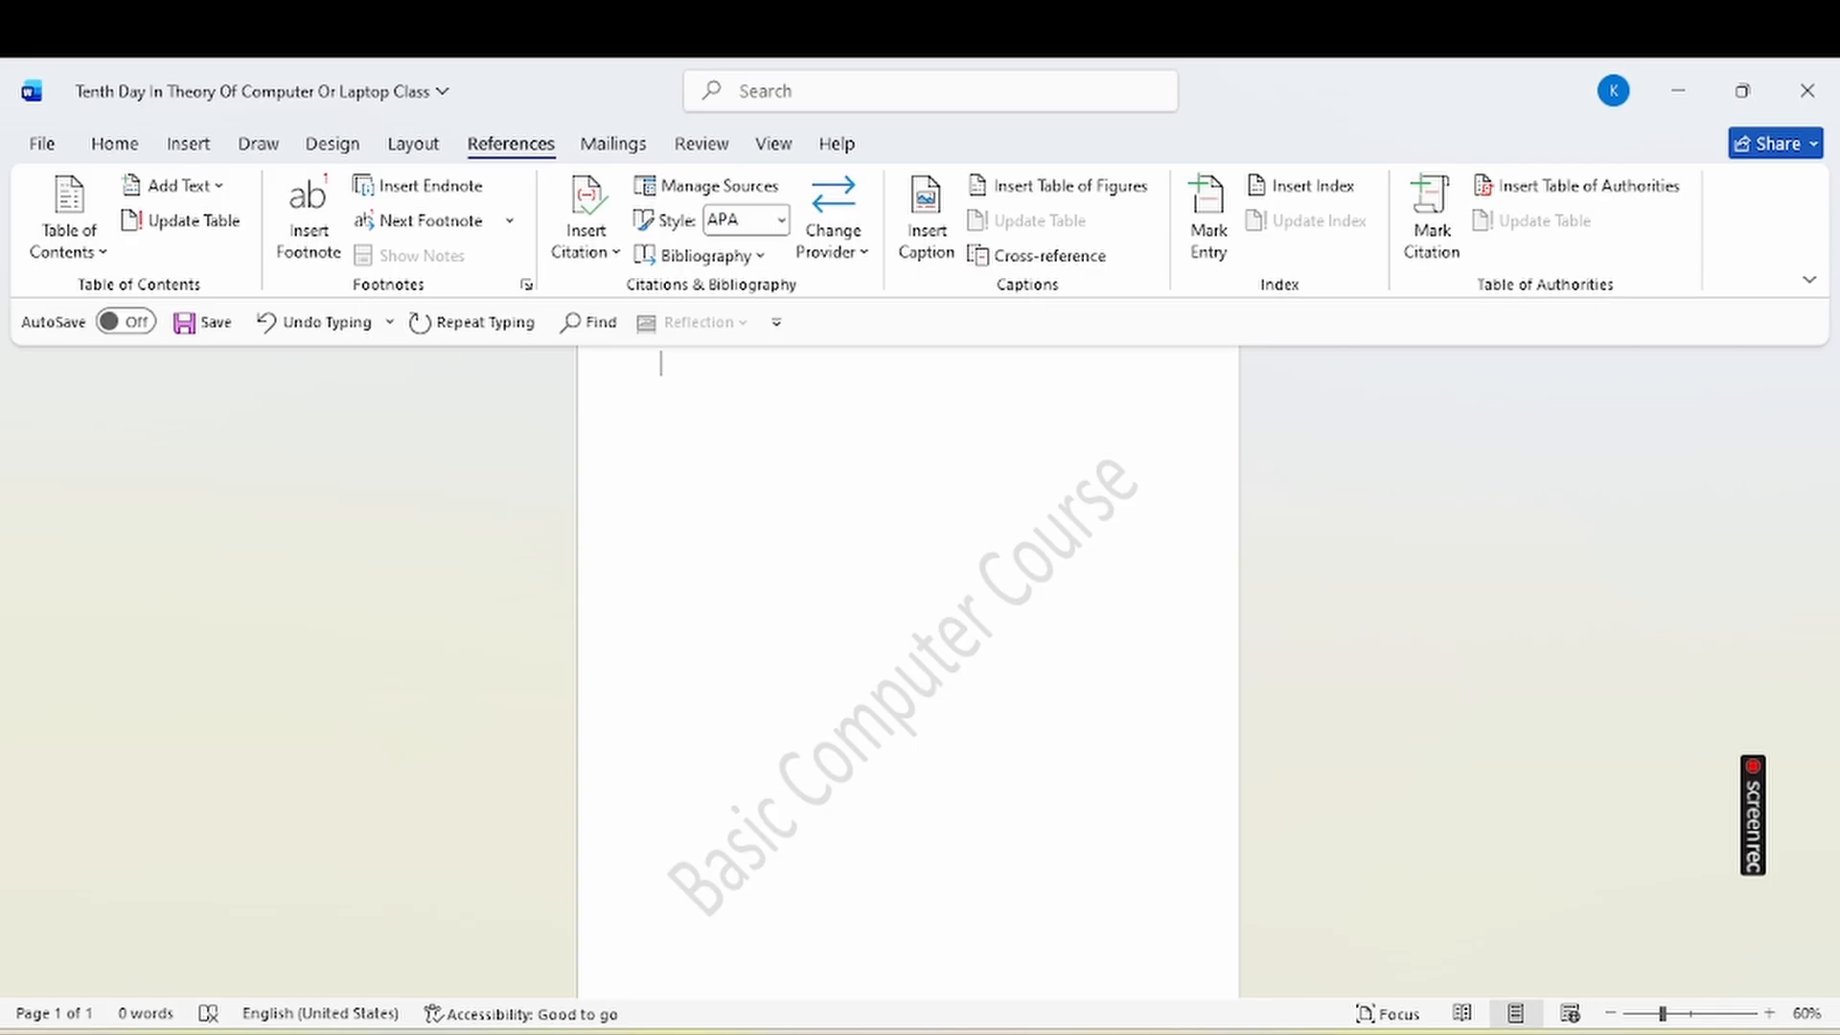
Create a new citation source of type Book and enter the author's name.
{"action": "left_click", "coordinate": [580, 228]}
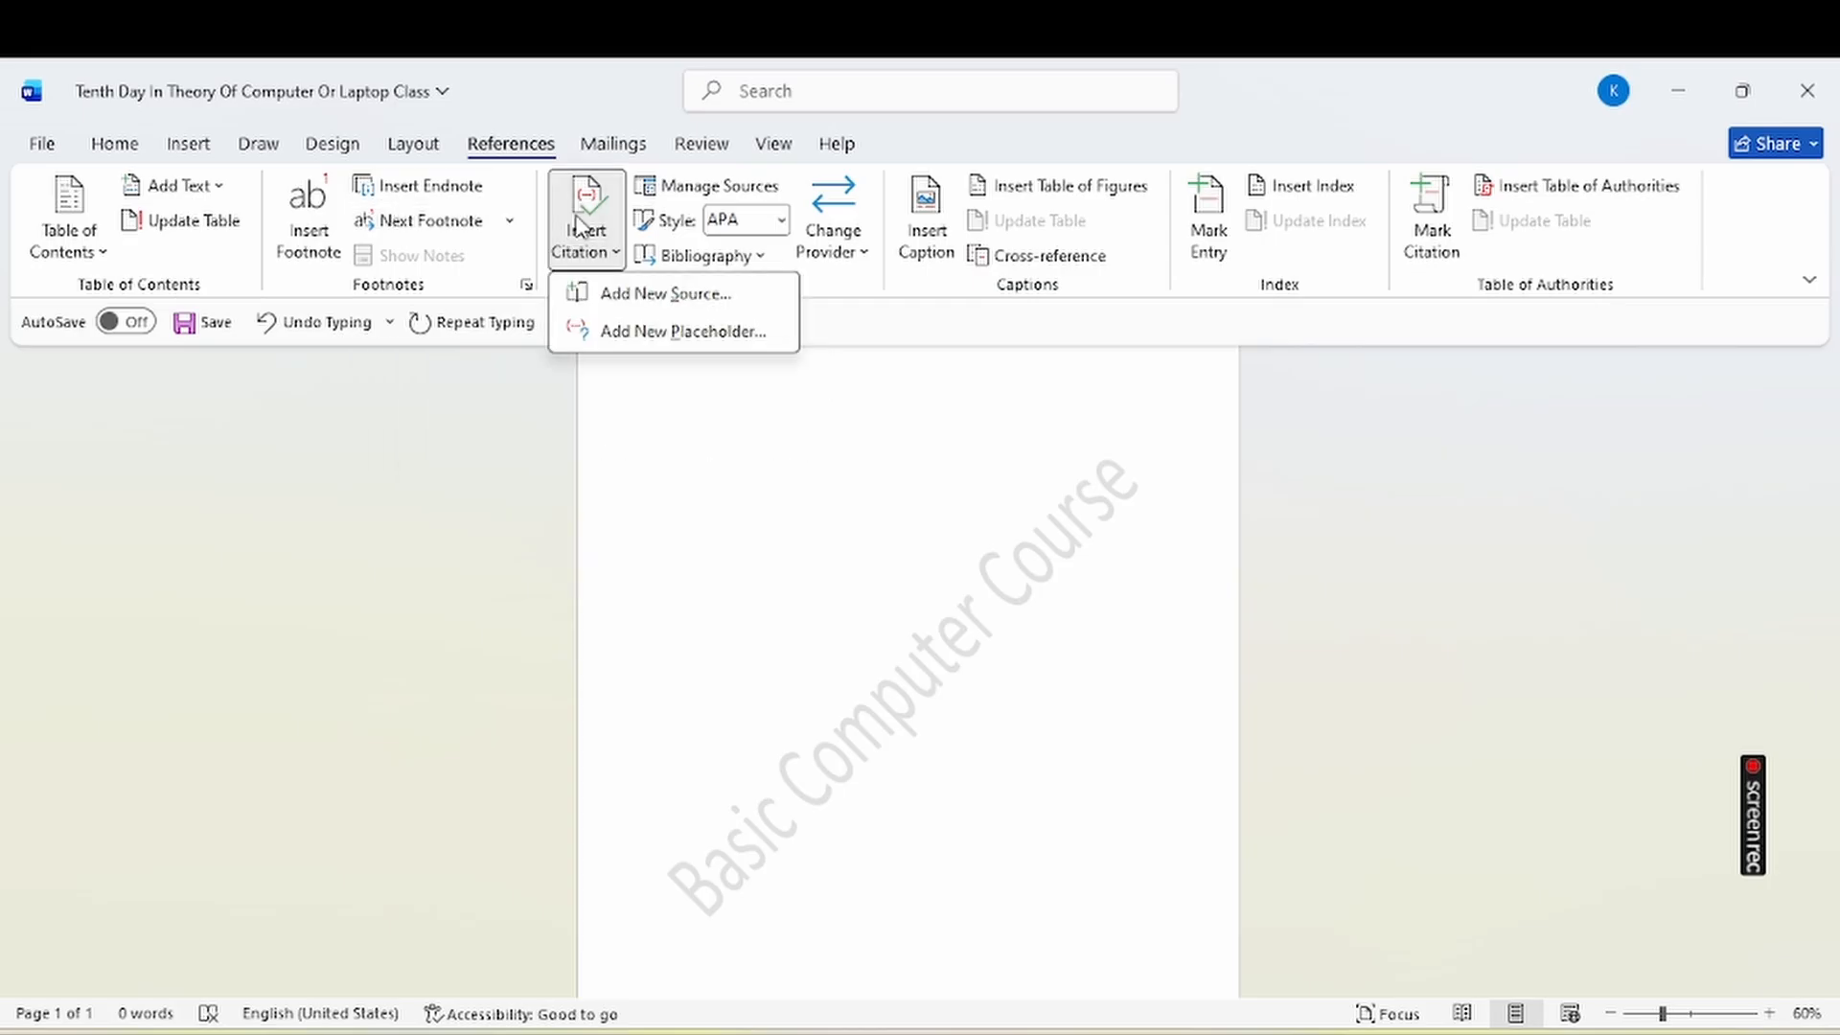
{"action": "left_click", "coordinate": [633, 297]}
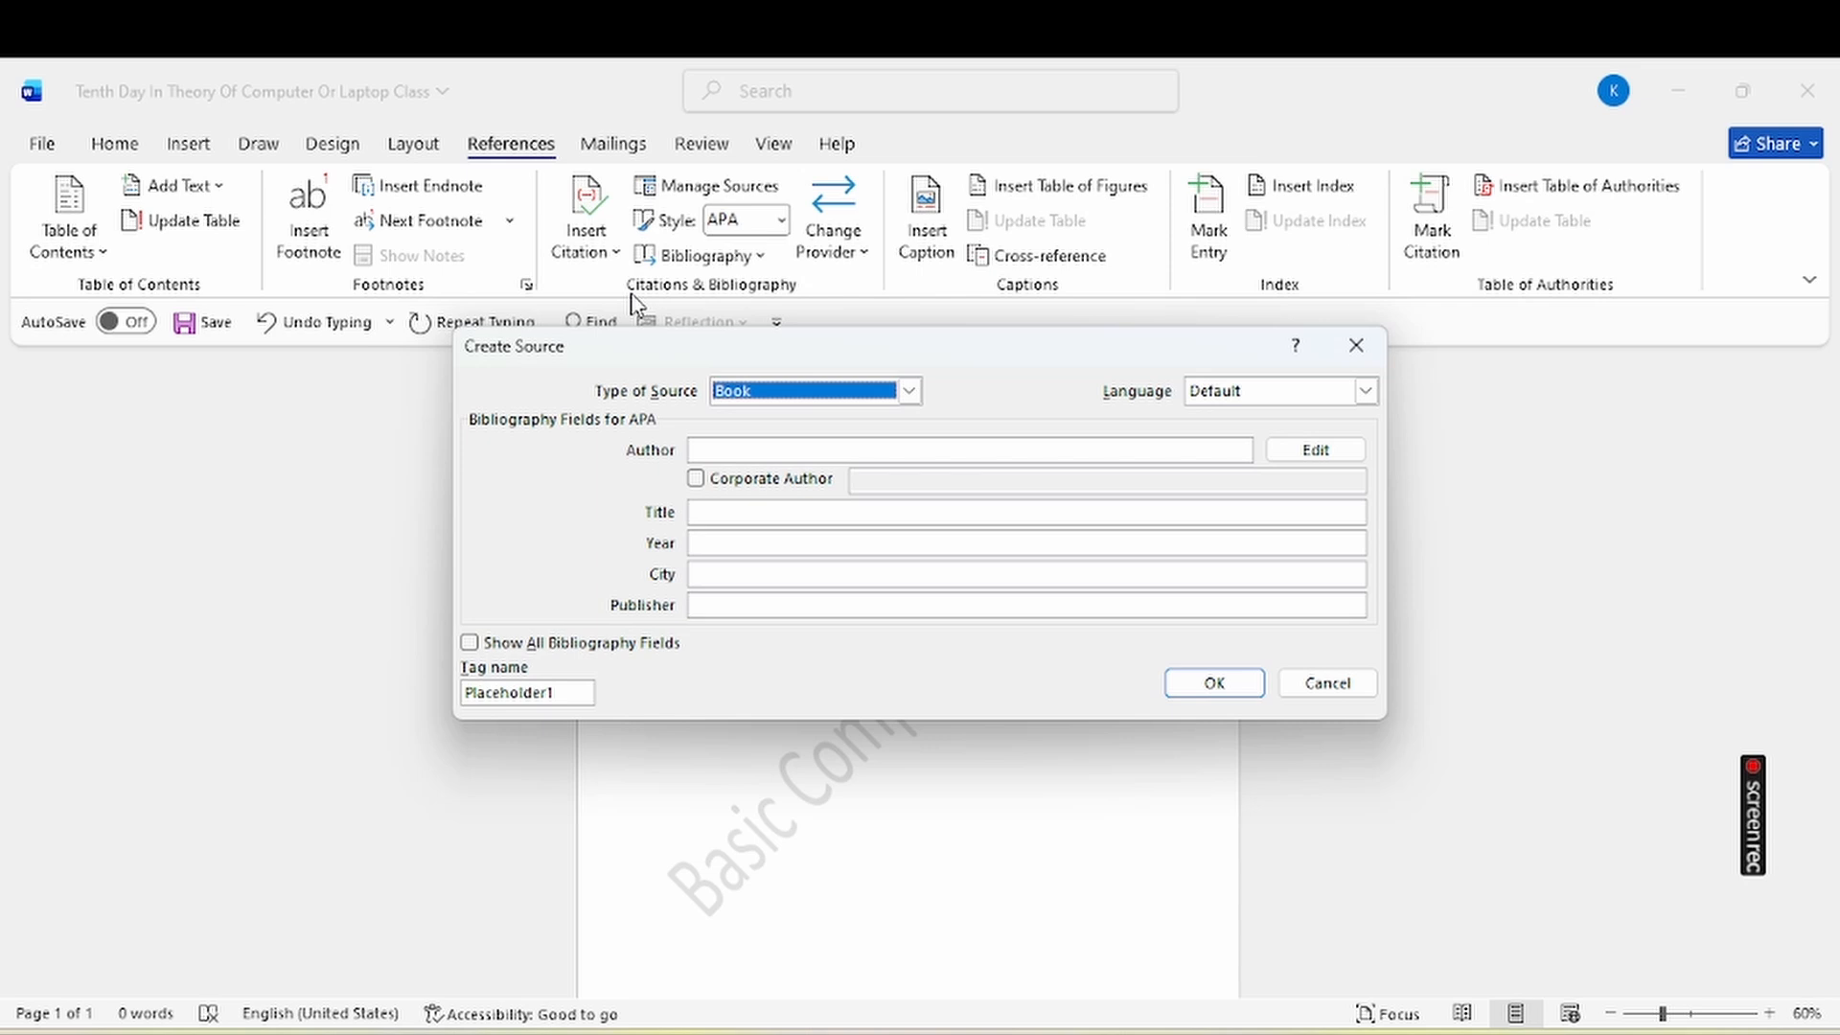
{"action": "left_click", "coordinate": [912, 393]}
{"action": "left_click", "coordinate": [912, 393]}
{"action": "left_click", "coordinate": [882, 450]}
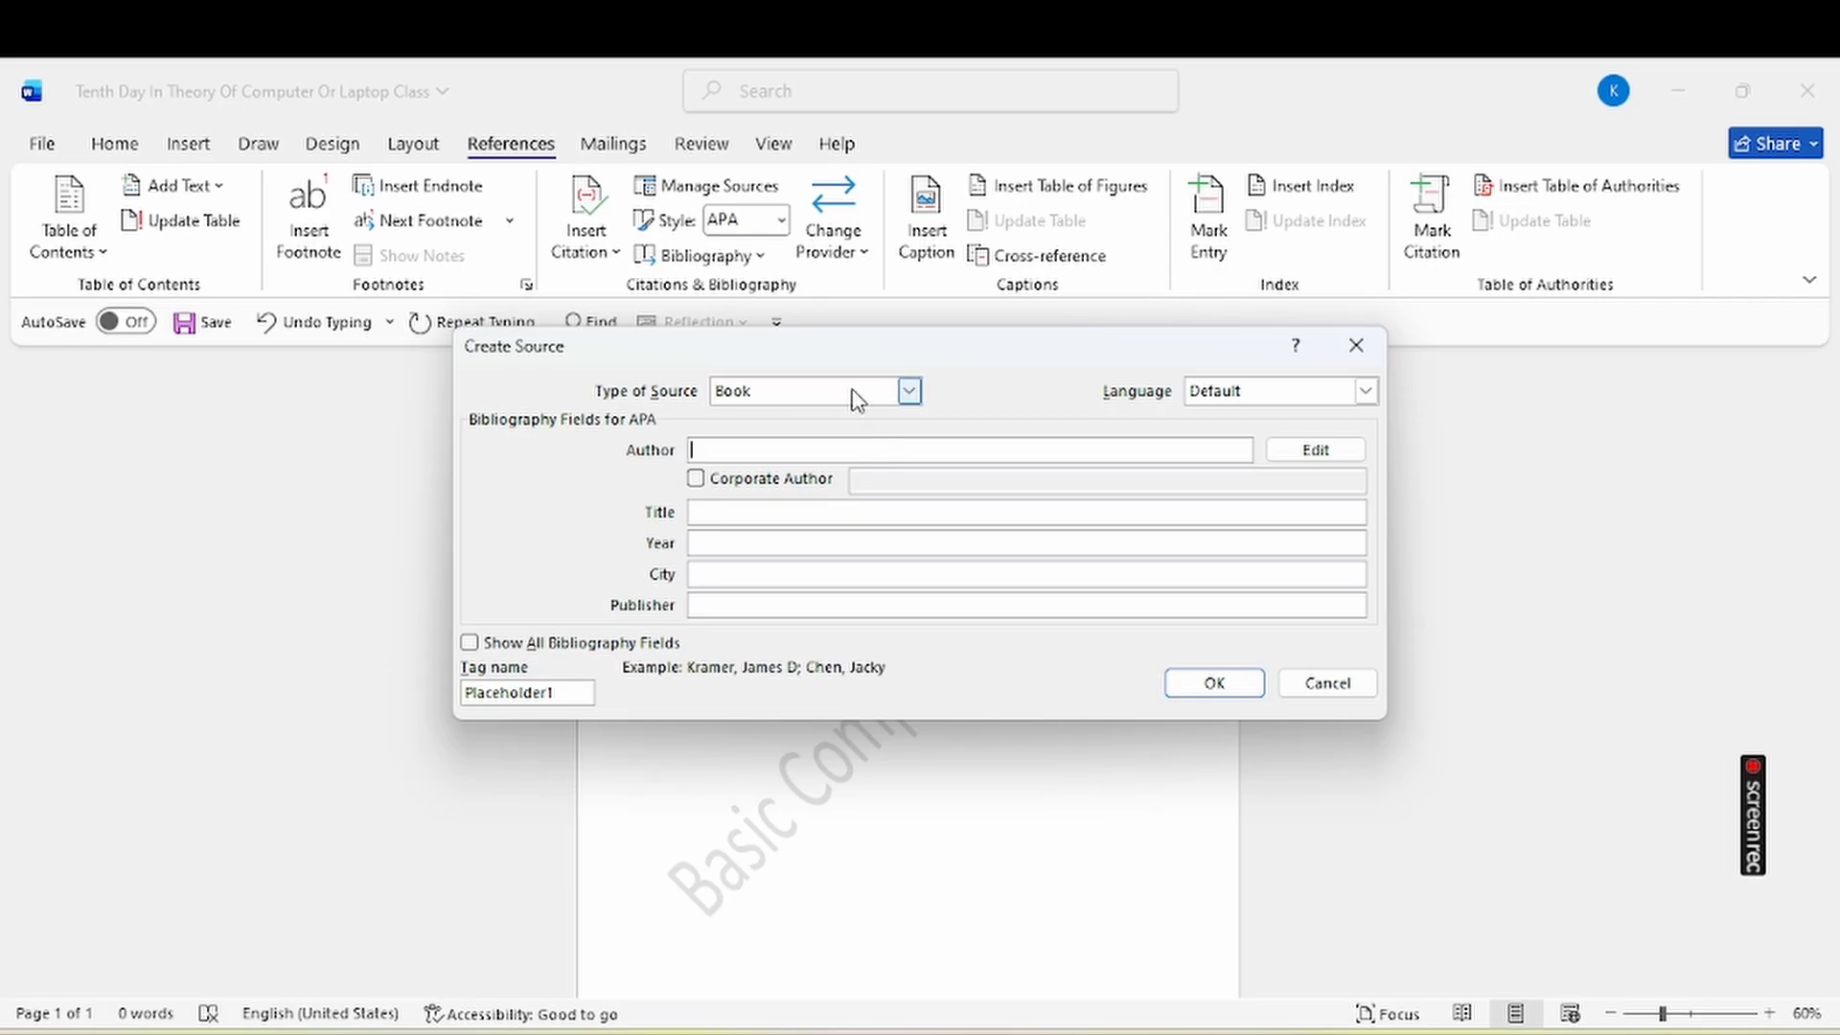
{"action": "left_click", "coordinate": [911, 391]}
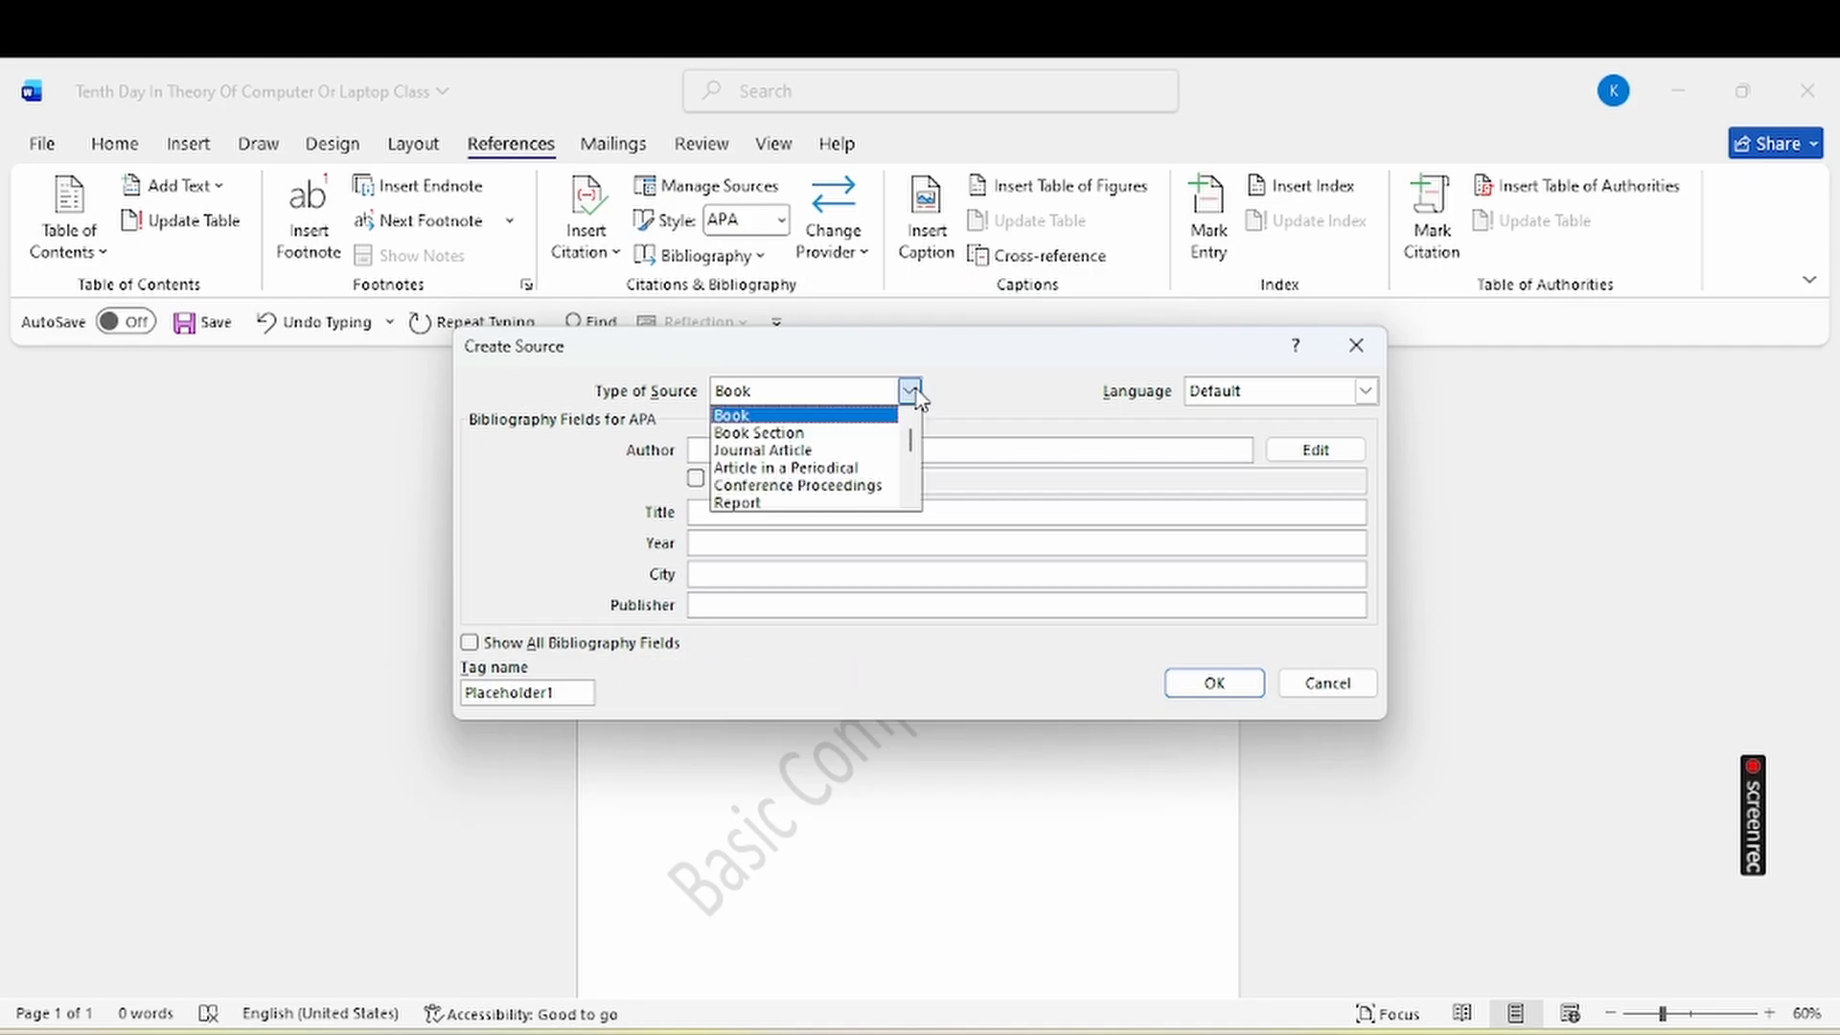
{"action": "left_click", "coordinate": [953, 394]}
{"action": "left_click", "coordinate": [795, 450]}
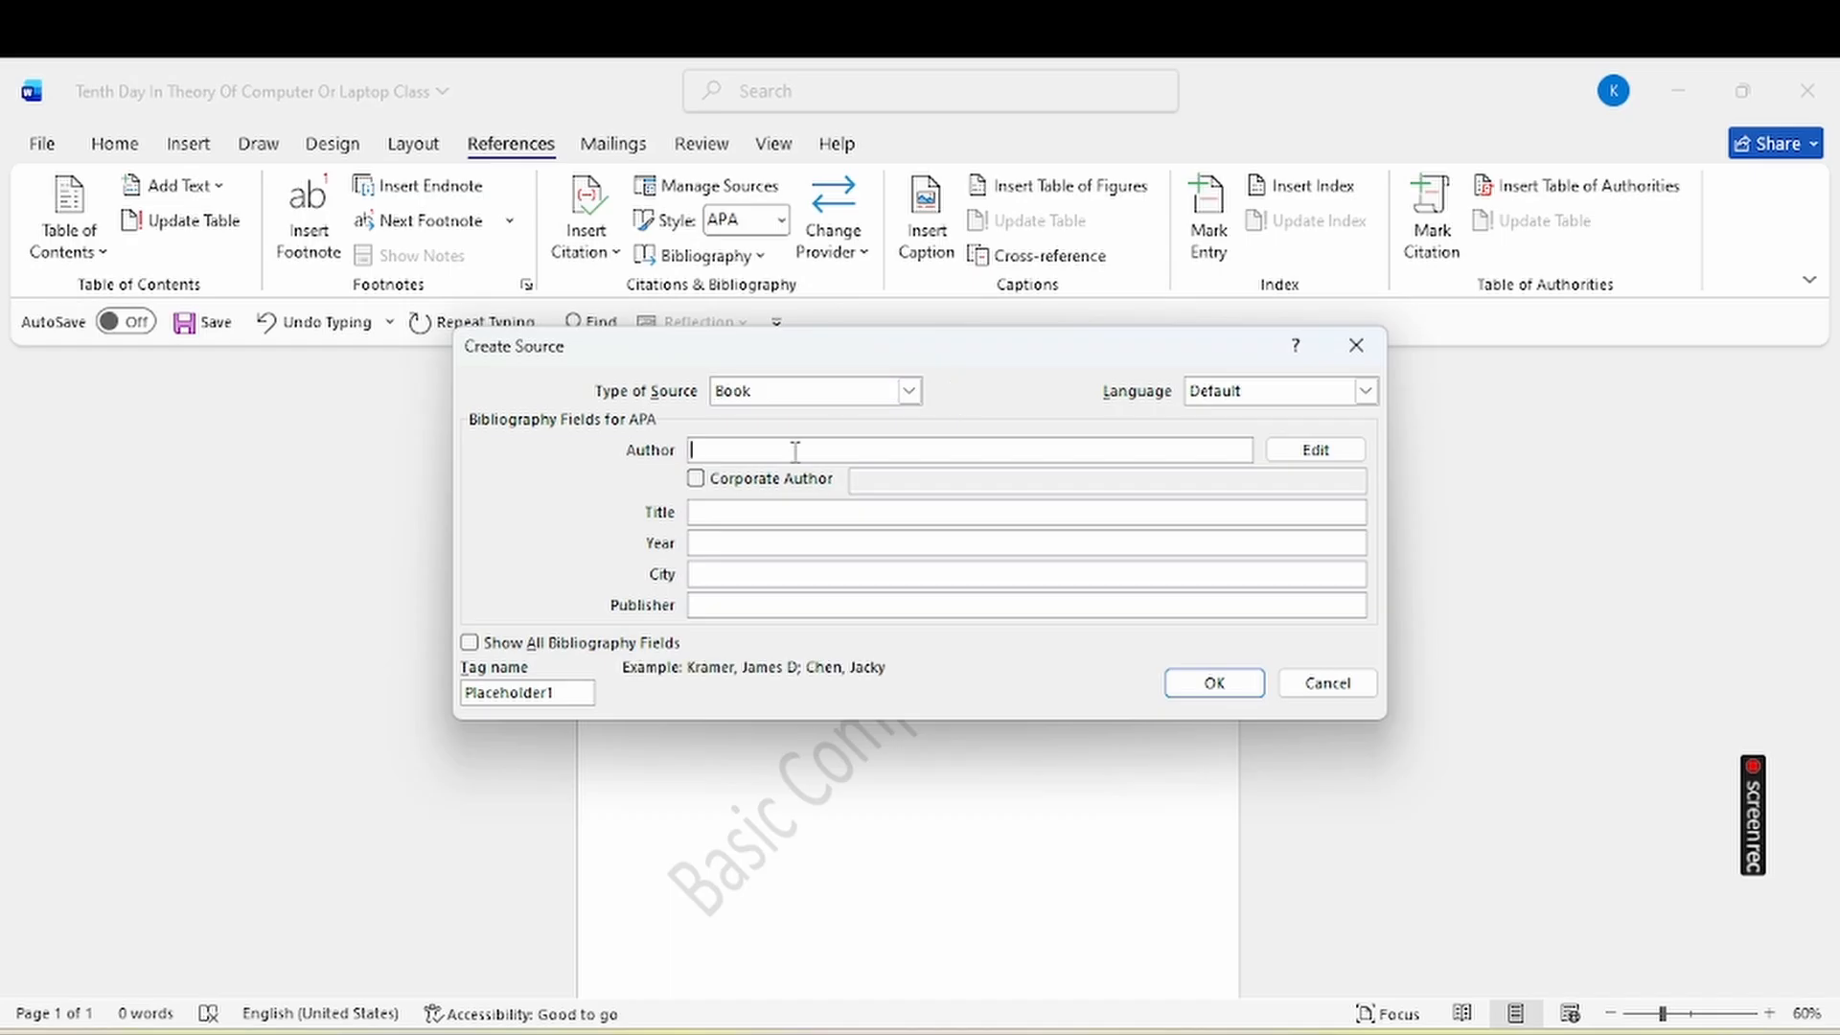
{"action": "type", "text": "Sanjeev"}
Give the source the title "Basic Computer Course", year 2002, city New Delhi and publisher "Tuteja Classes", and insert its citation.
{"action": "left_click", "coordinate": [851, 516]}
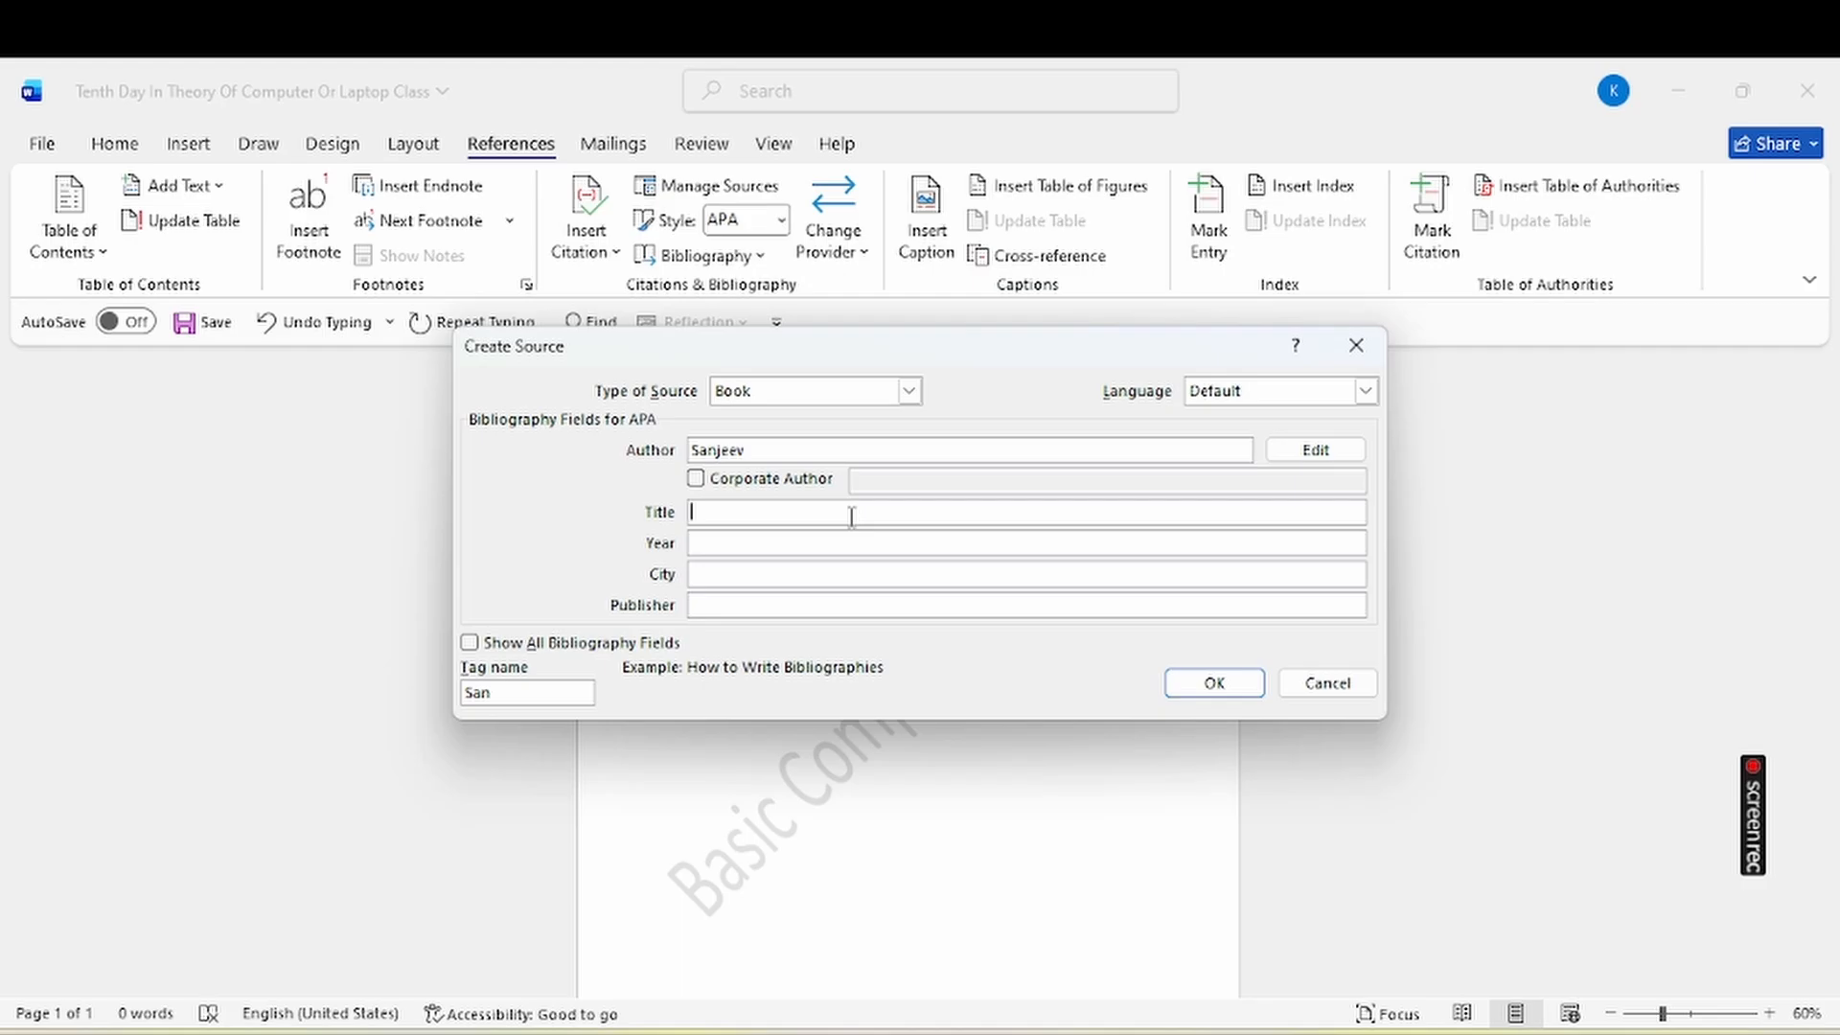
{"action": "type", "text": "Basic Computer Course"}
{"action": "left_click", "coordinate": [791, 544]}
{"action": "type", "text": "2002"}
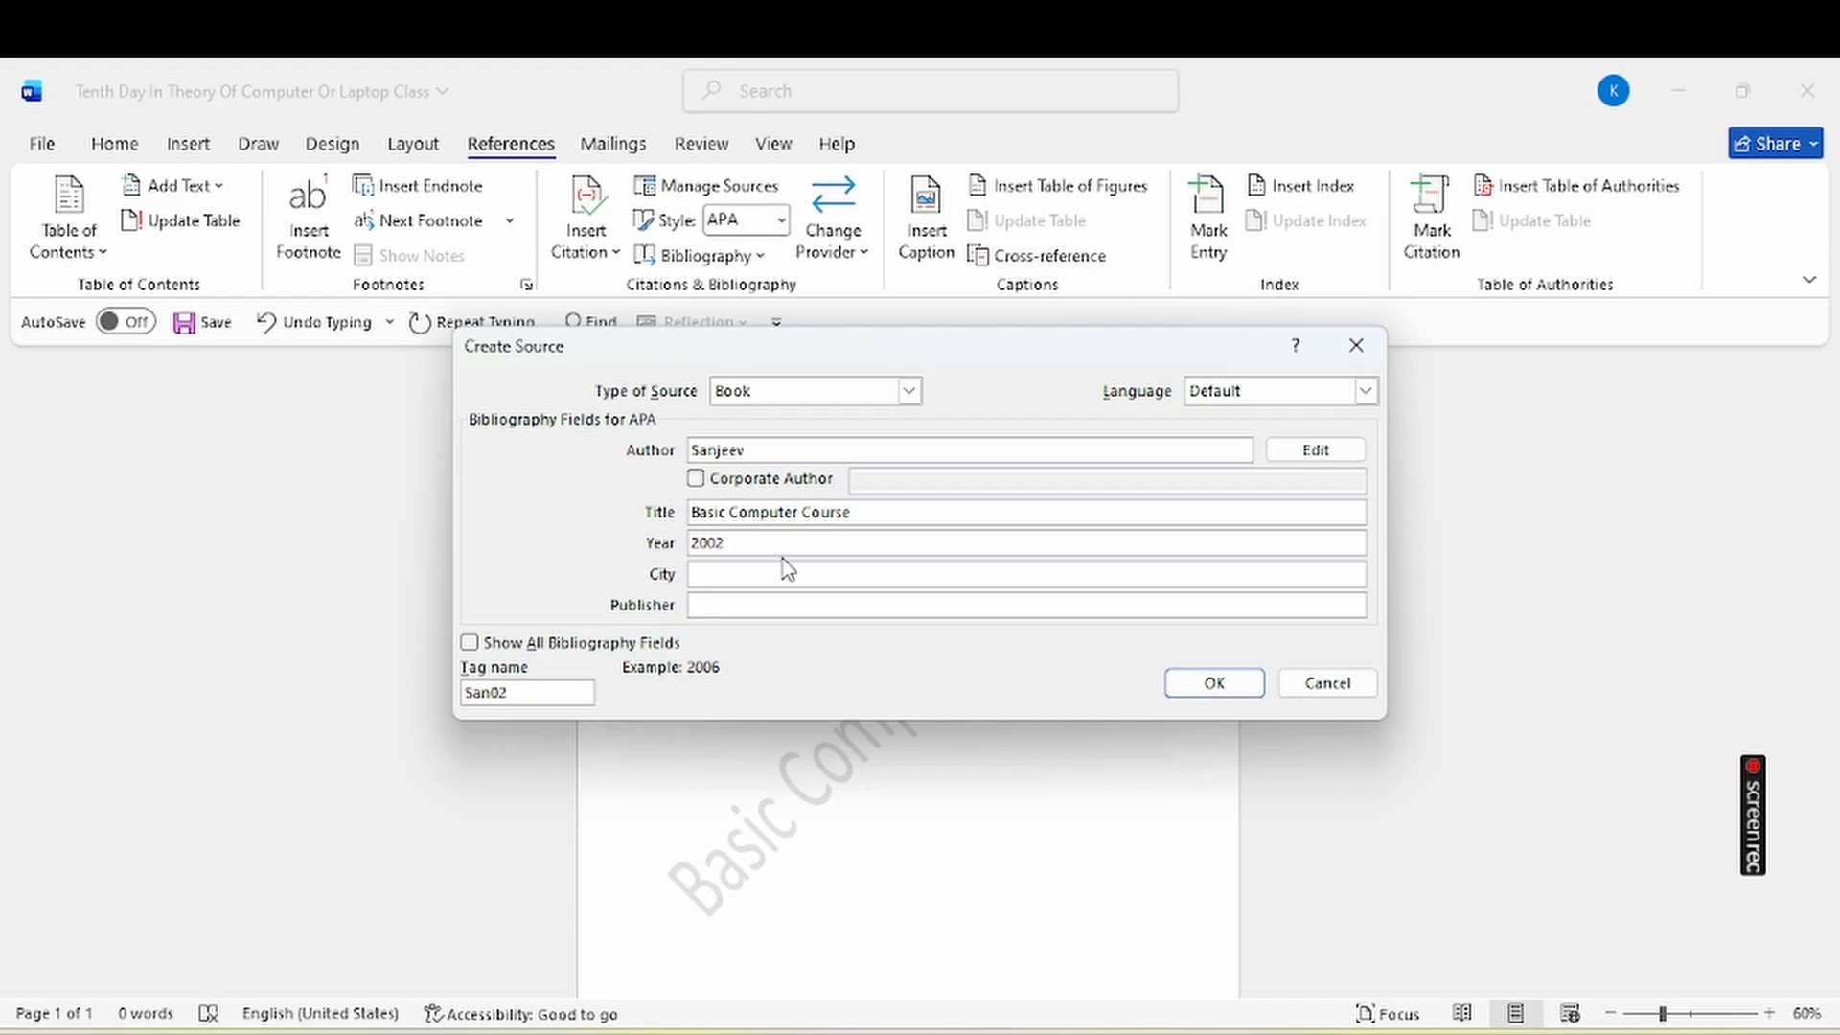
{"action": "left_click", "coordinate": [751, 575]}
{"action": "type", "text": "New Delhi"}
{"action": "left_click", "coordinate": [728, 606]}
{"action": "type", "text": "Tuteh"}
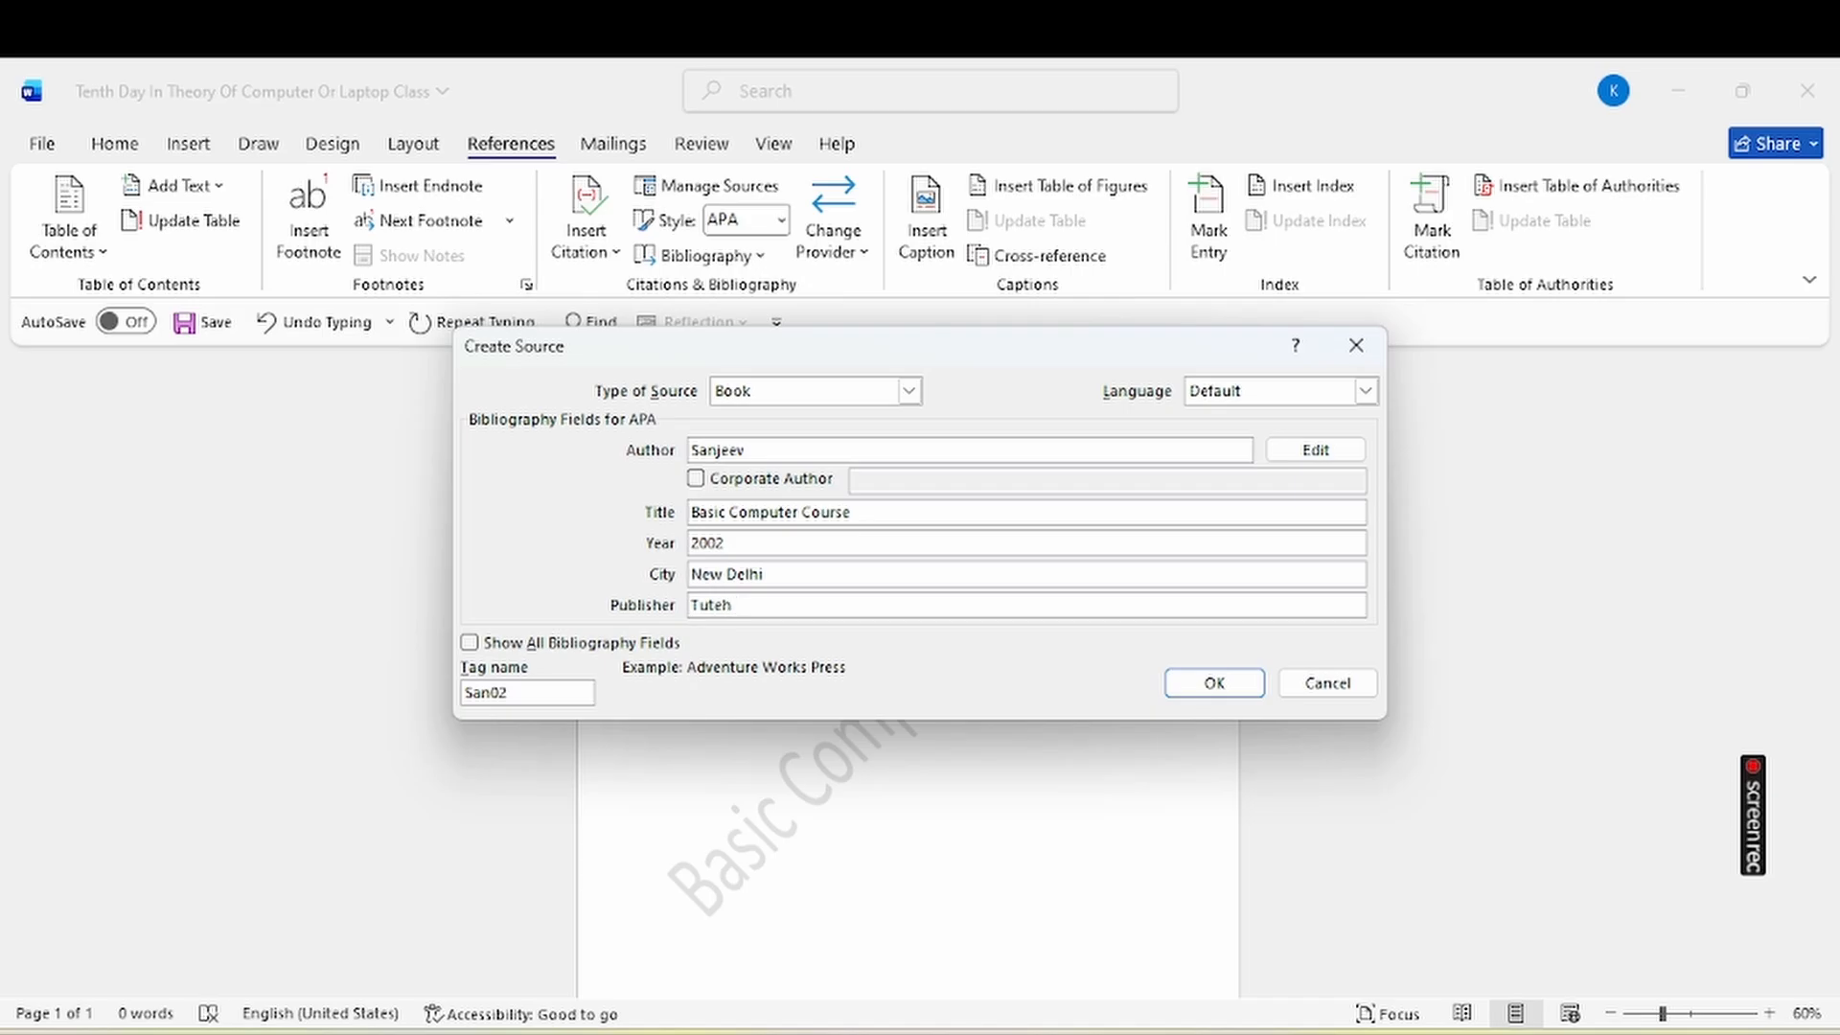
{"action": "key", "text": "BackSpace"}
{"action": "type", "text": "ja Classes"}
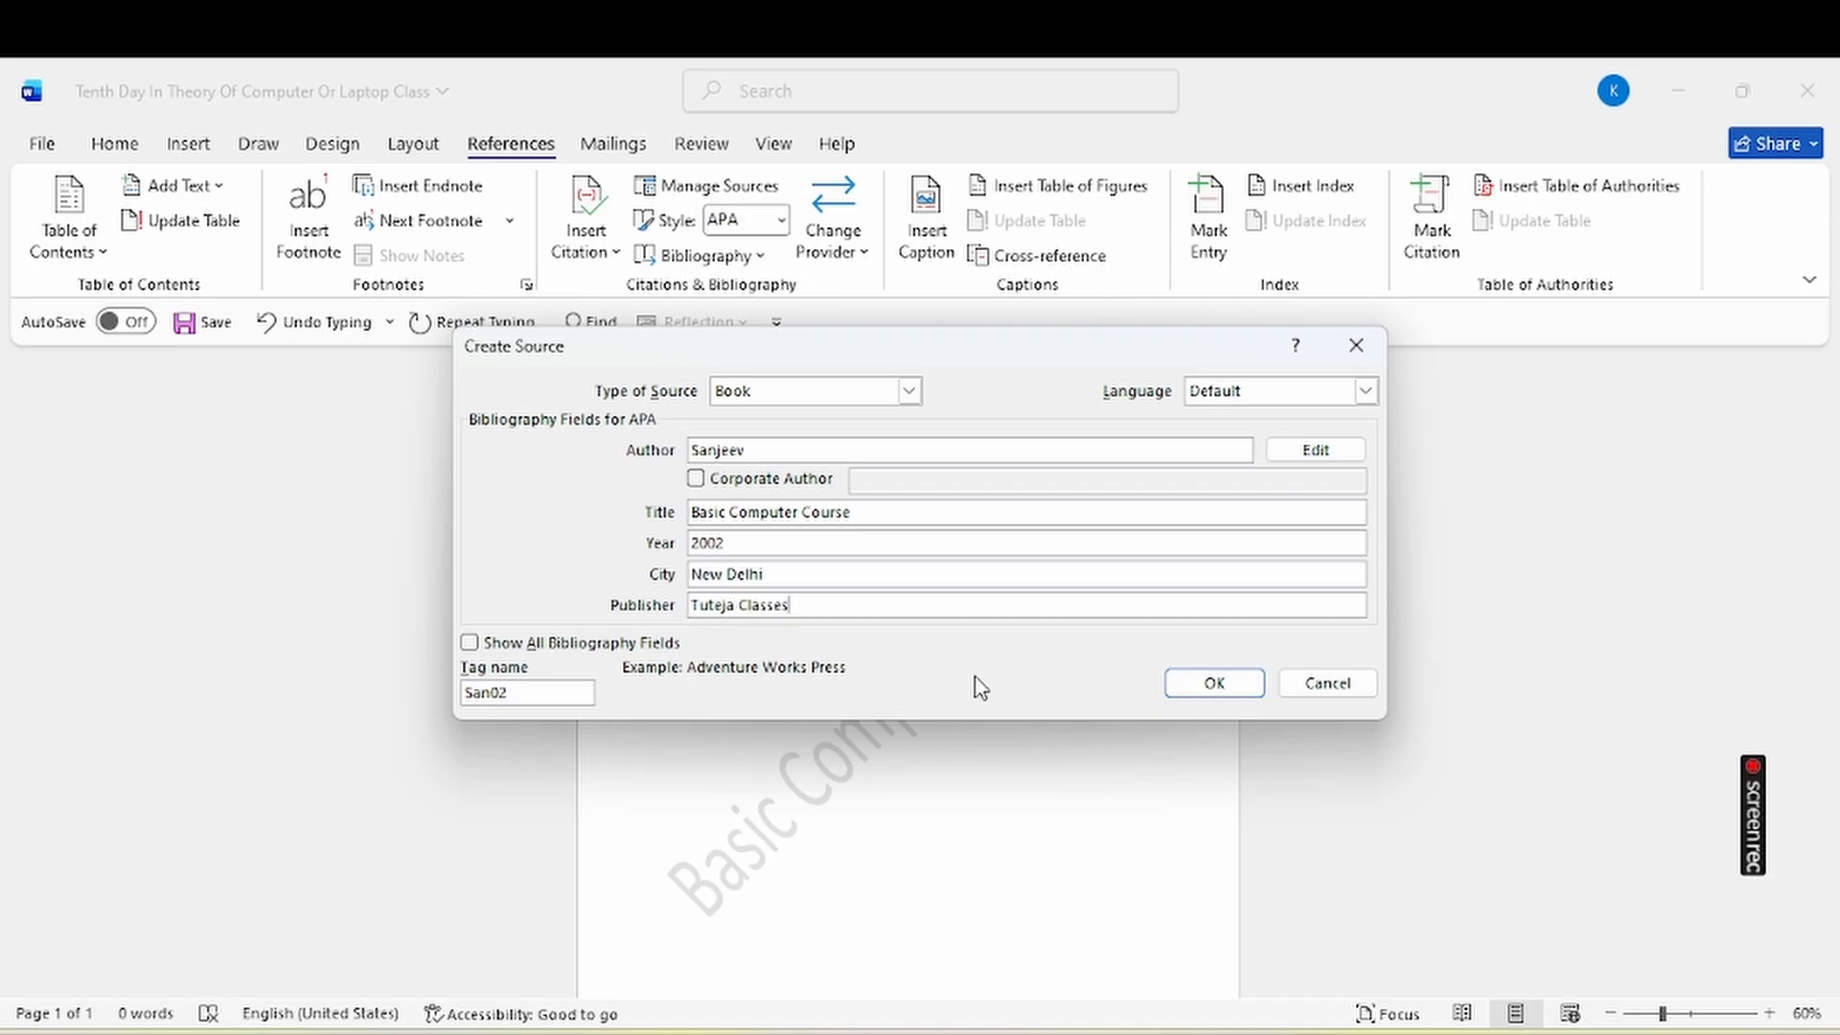
{"action": "left_click", "coordinate": [1210, 684]}
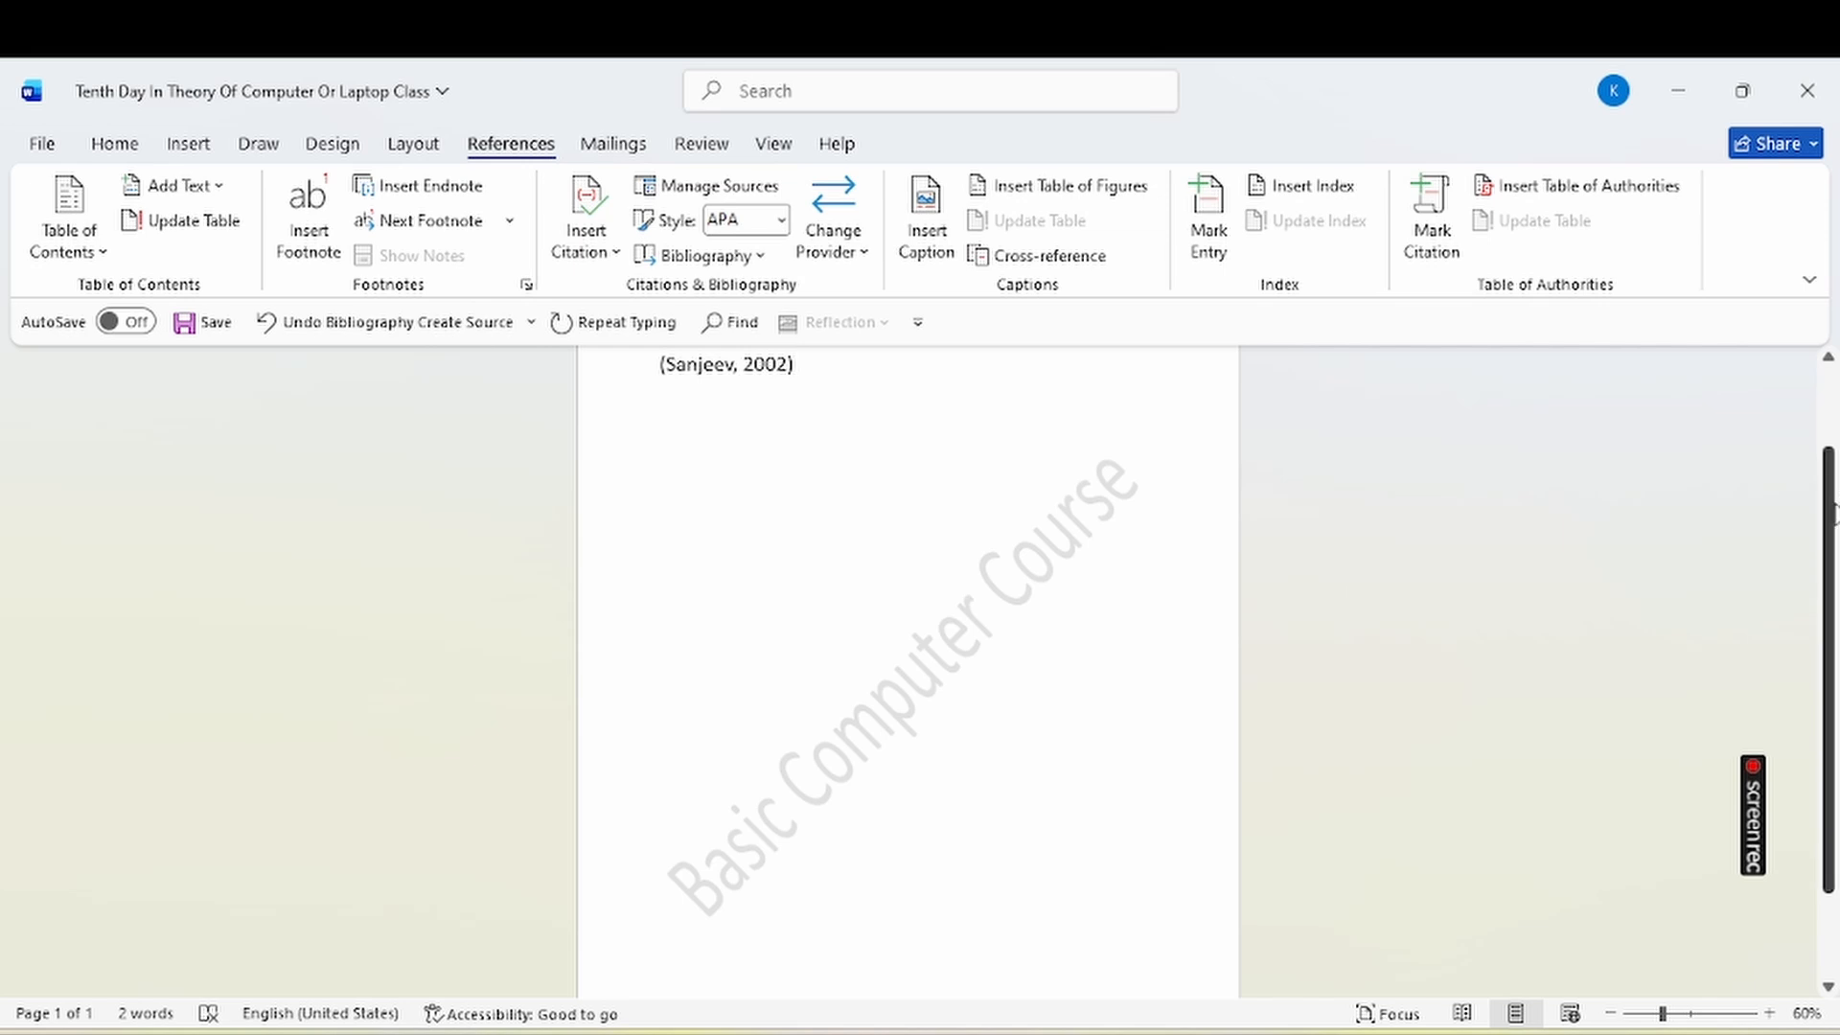
Insert a plain bibliography without a heading below the citation.
{"action": "scroll", "coordinate": [870, 467], "scroll_direction": "up", "scroll_amount": 1}
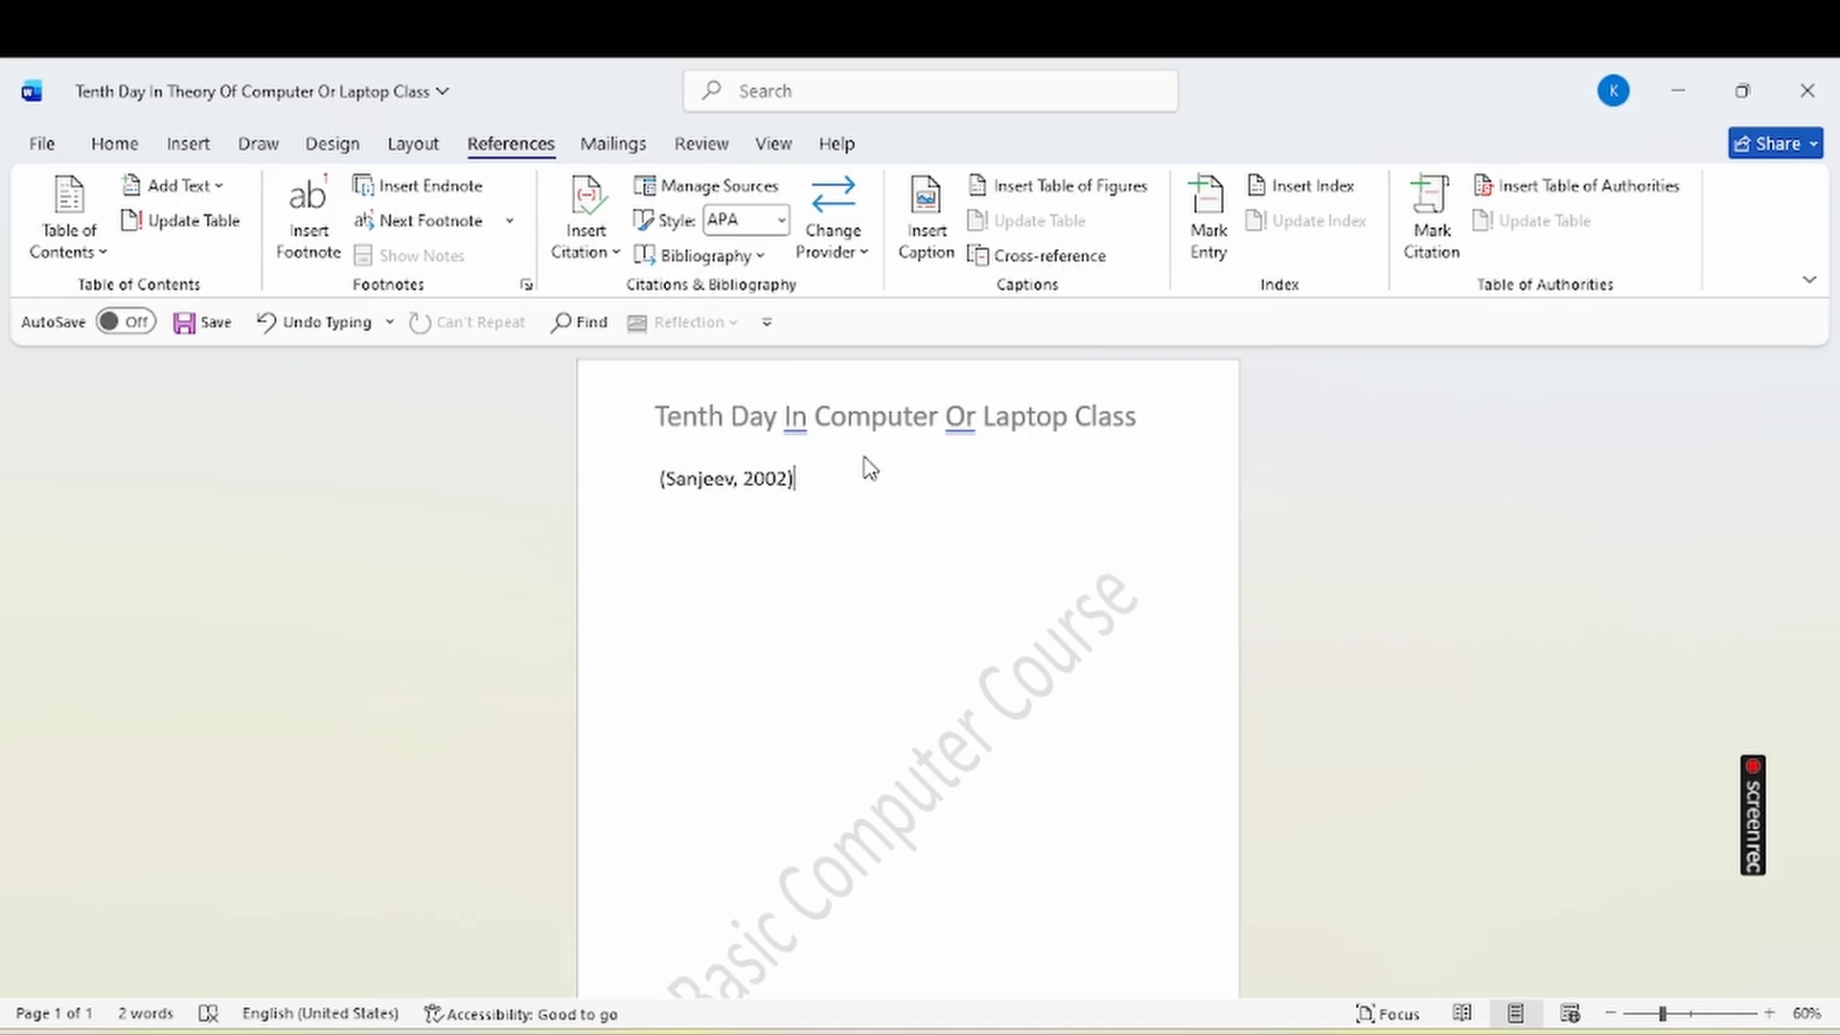
{"action": "left_click", "coordinate": [698, 257]}
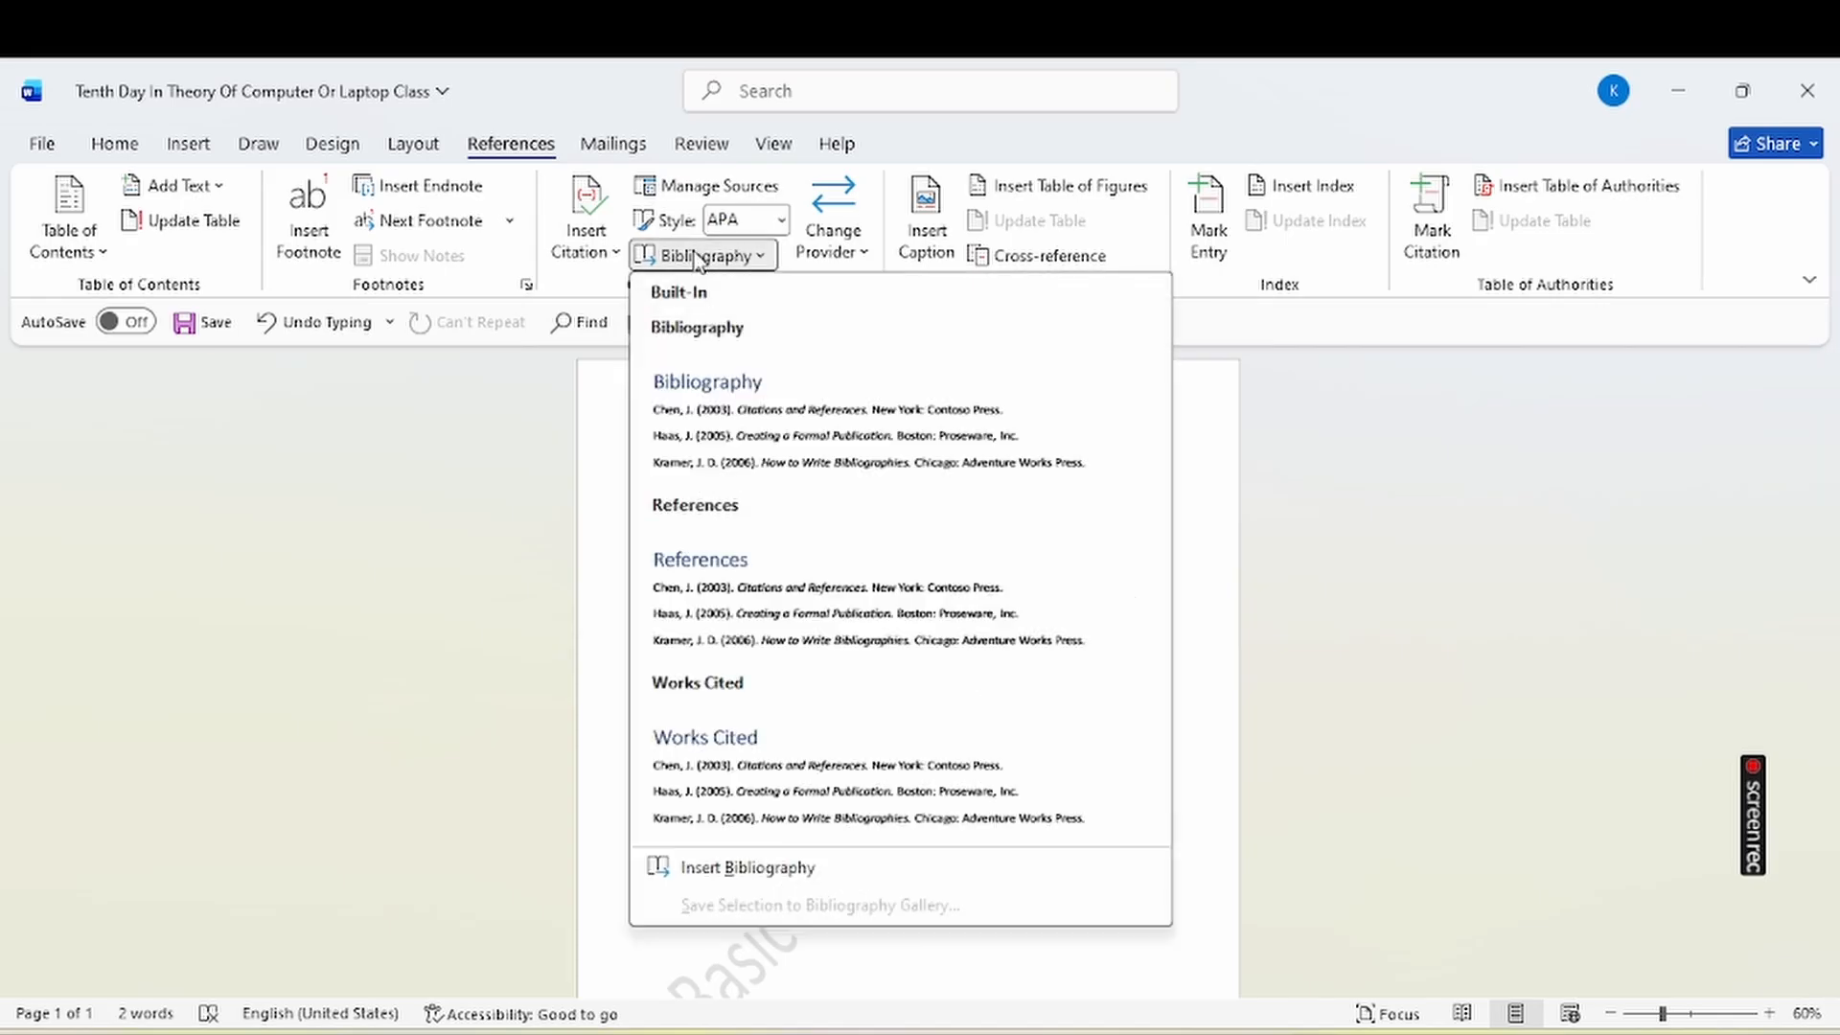
{"action": "left_click", "coordinate": [766, 869]}
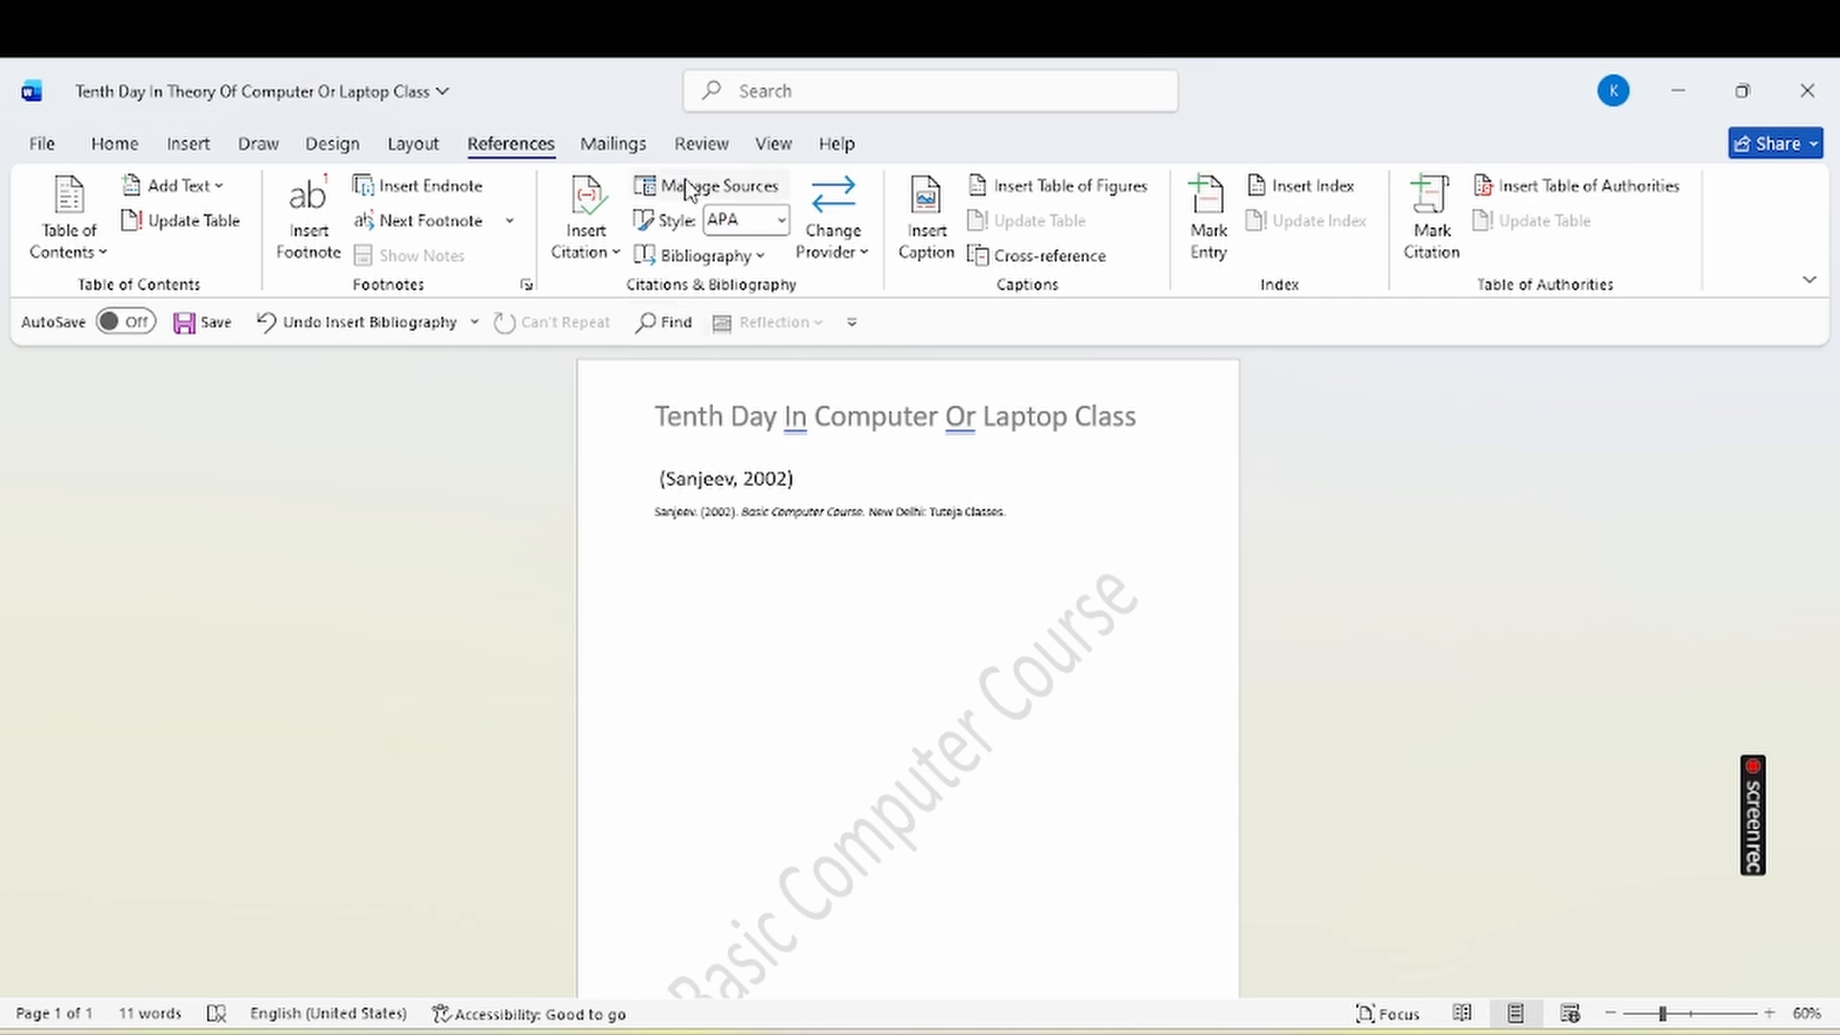
Review the book source in the Source Manager, including its full set of bibliography fields, without editing it.
{"action": "left_click", "coordinate": [735, 183]}
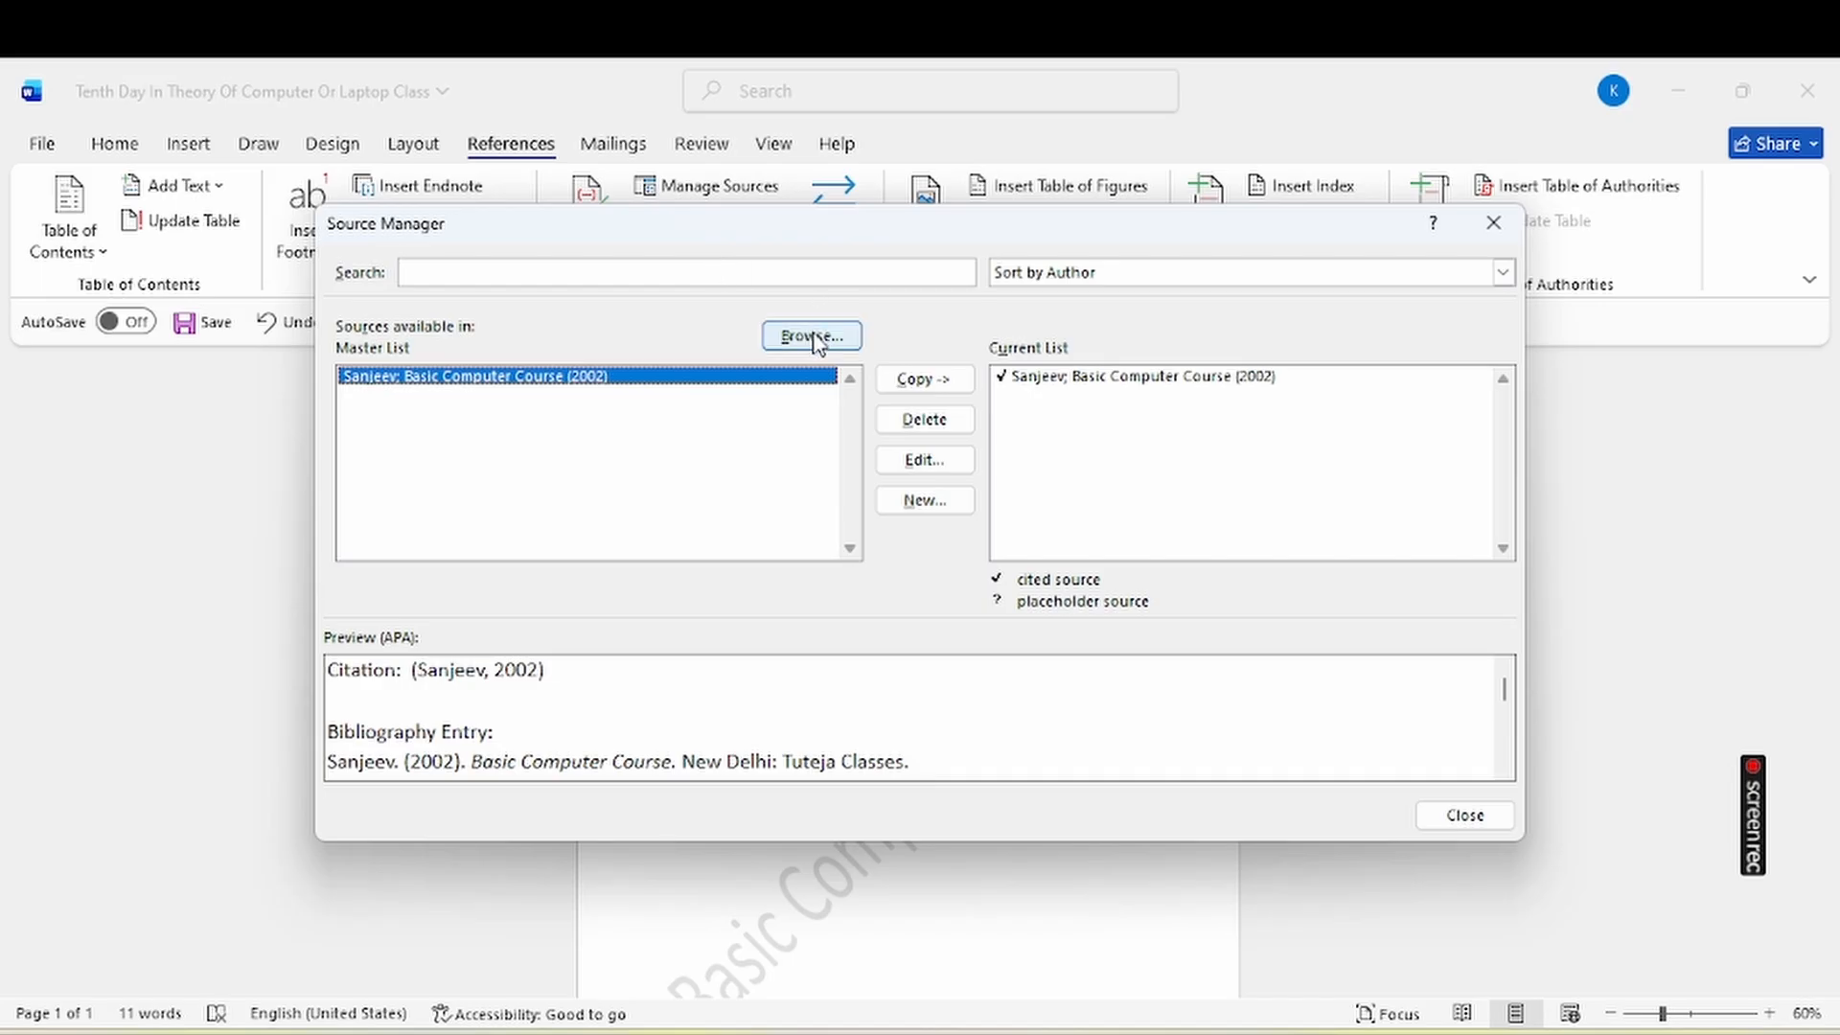
{"action": "left_click", "coordinate": [922, 461]}
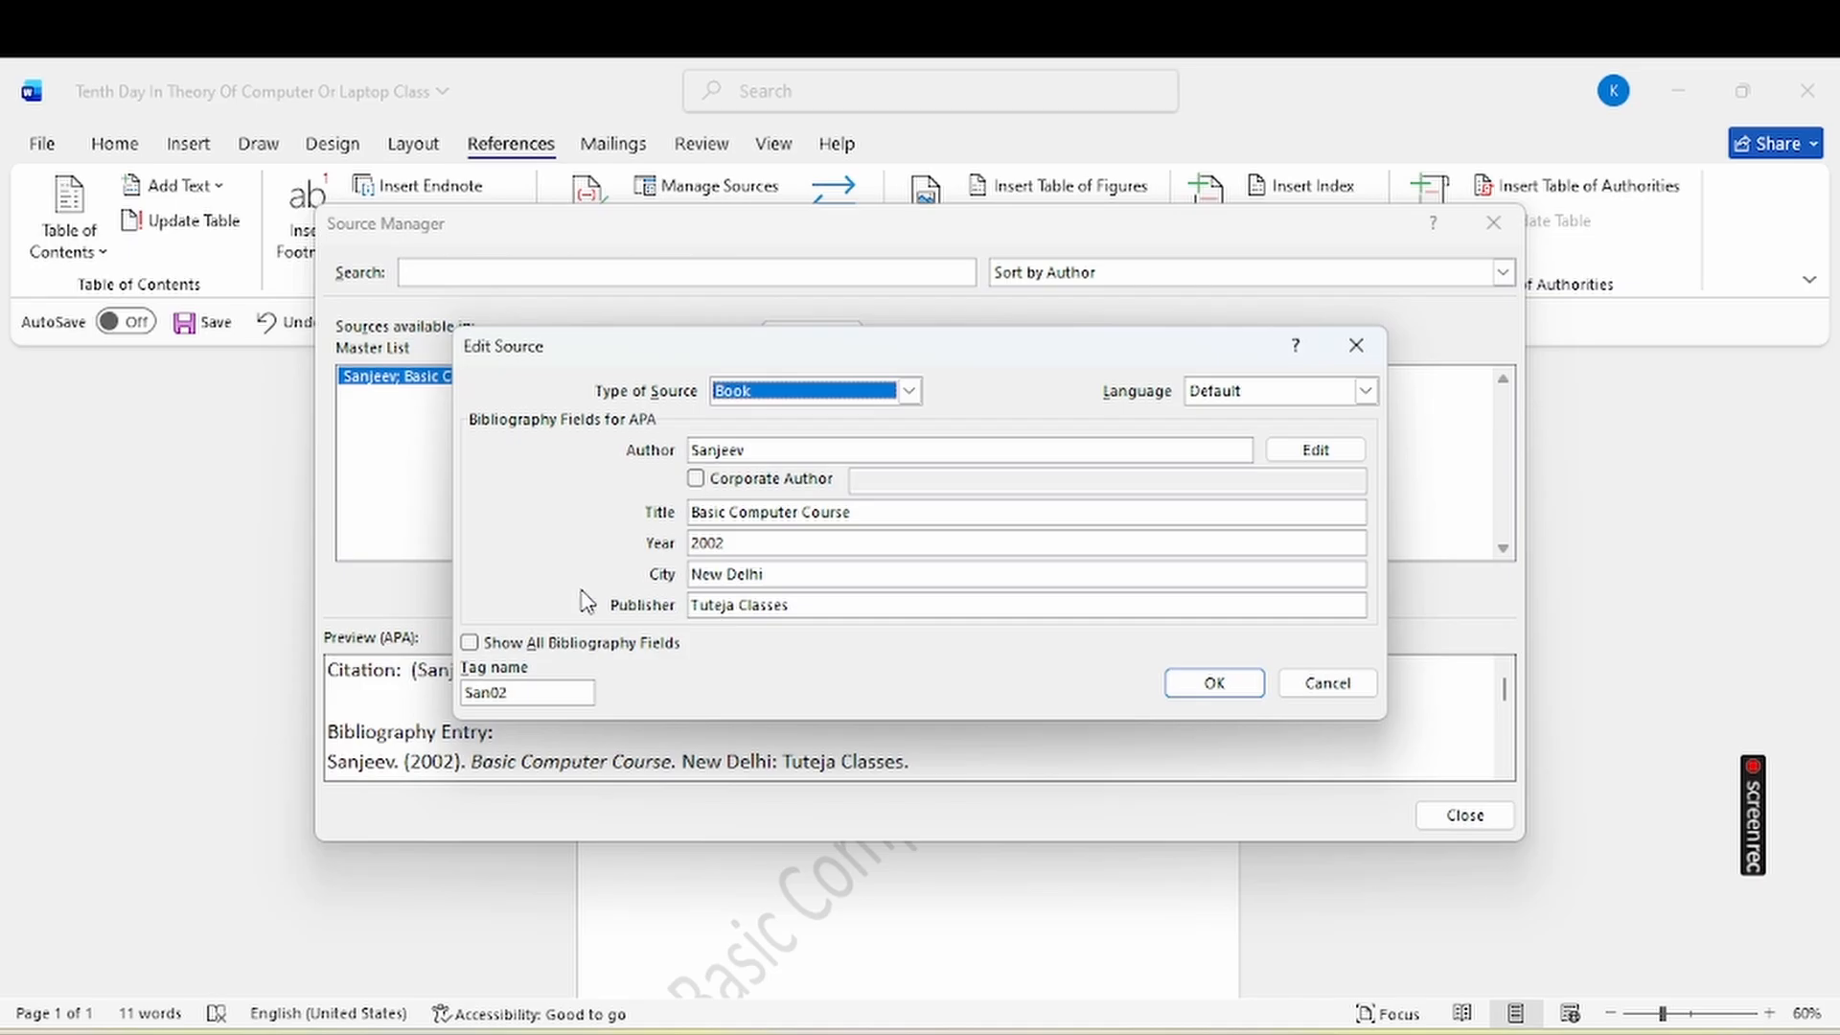
{"action": "left_click", "coordinate": [470, 642]}
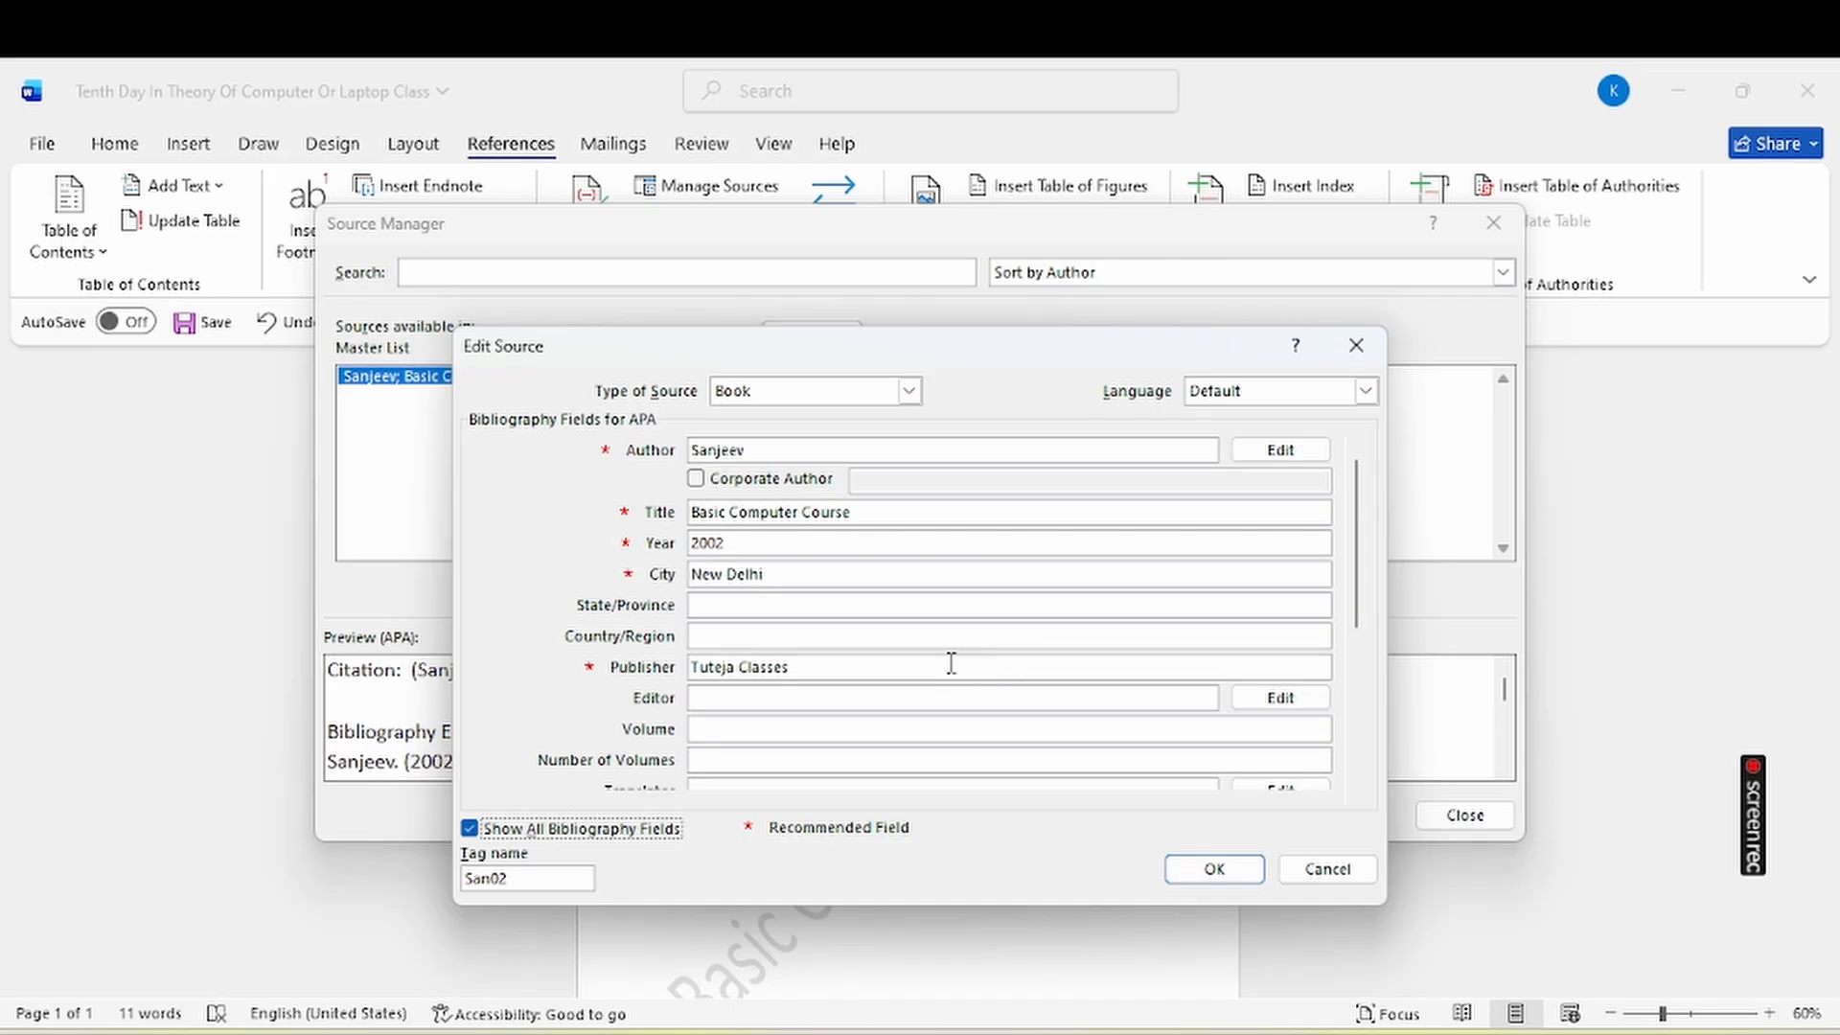
{"action": "left_click", "coordinate": [470, 826]}
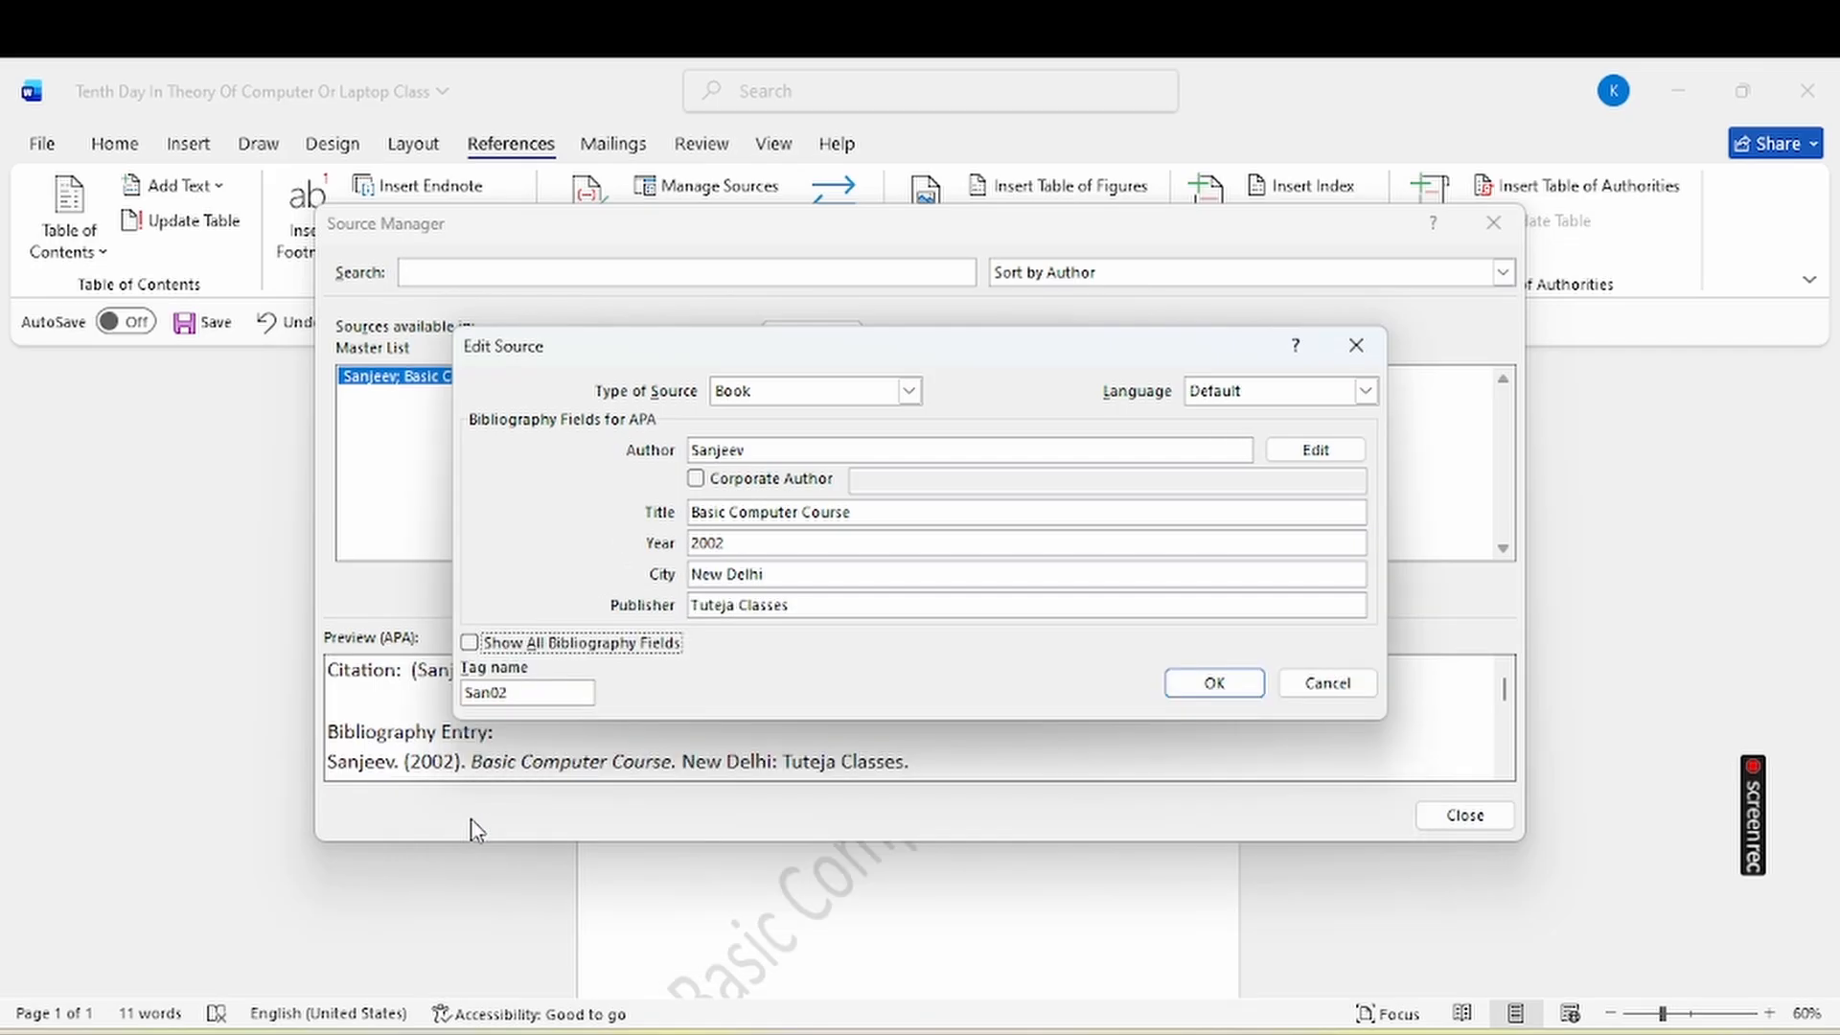
{"action": "left_click", "coordinate": [1190, 683]}
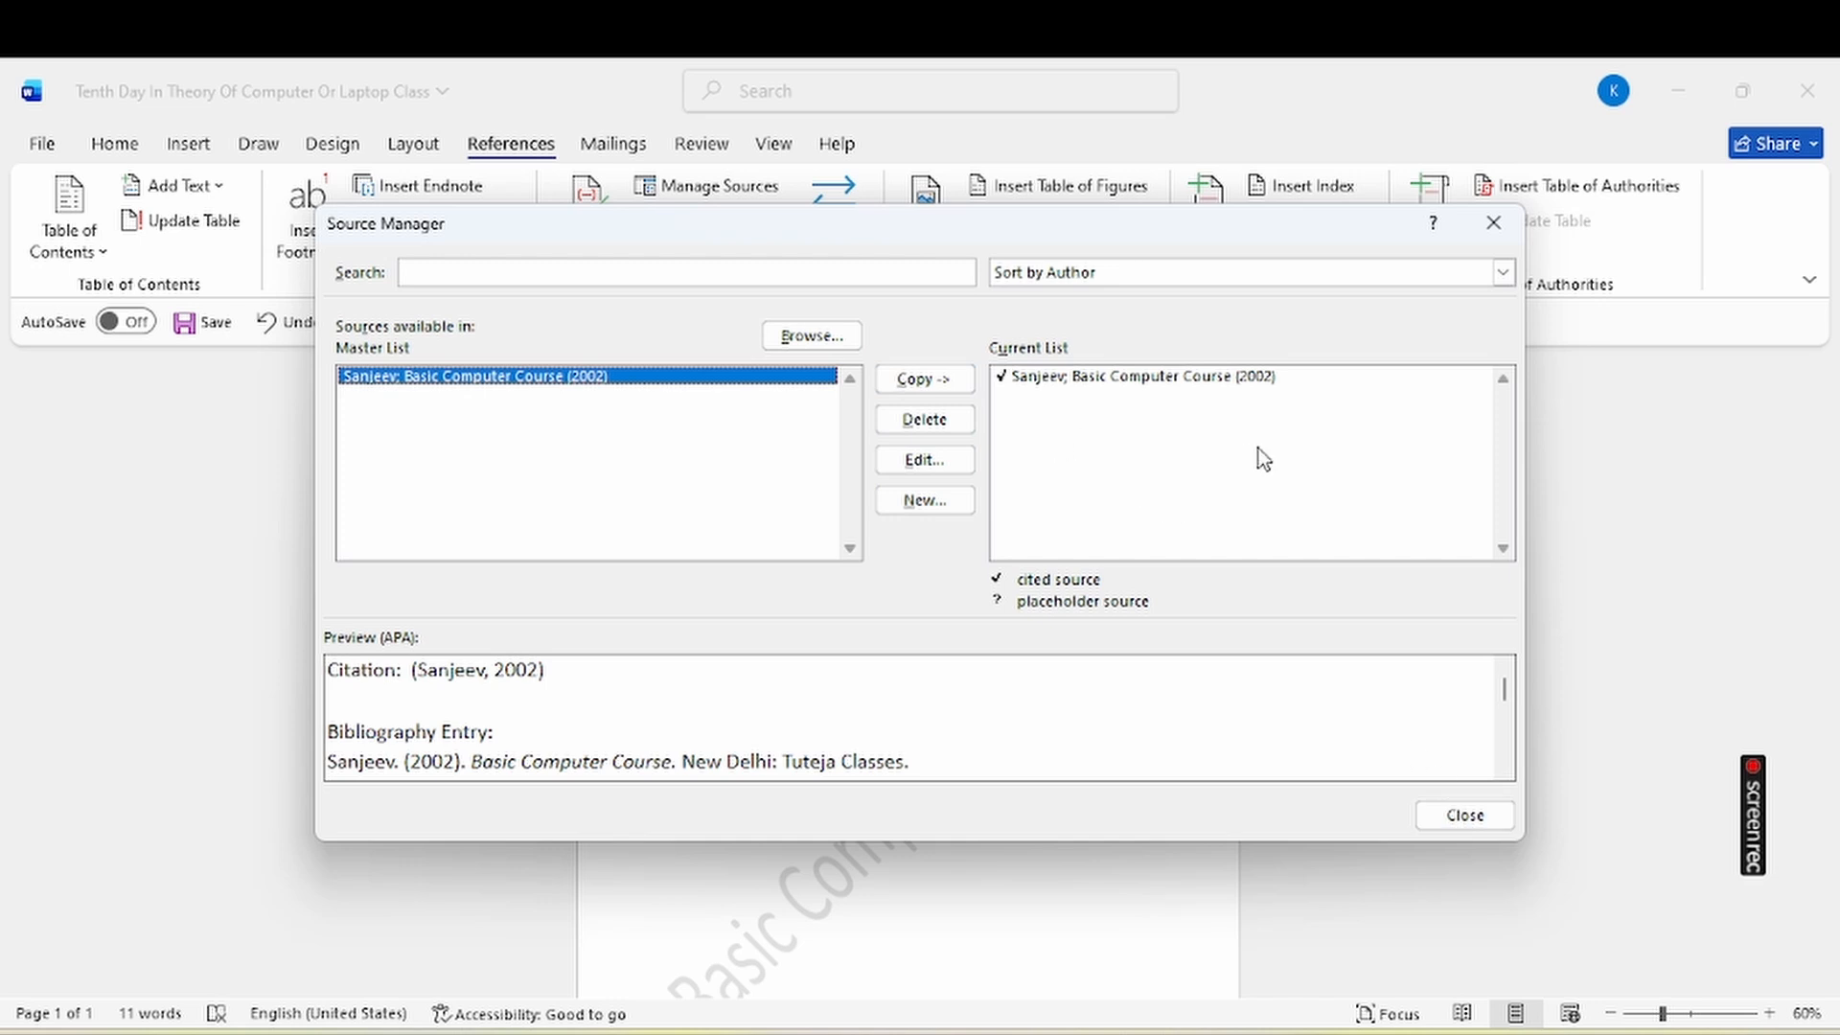
{"action": "left_click", "coordinate": [1465, 816]}
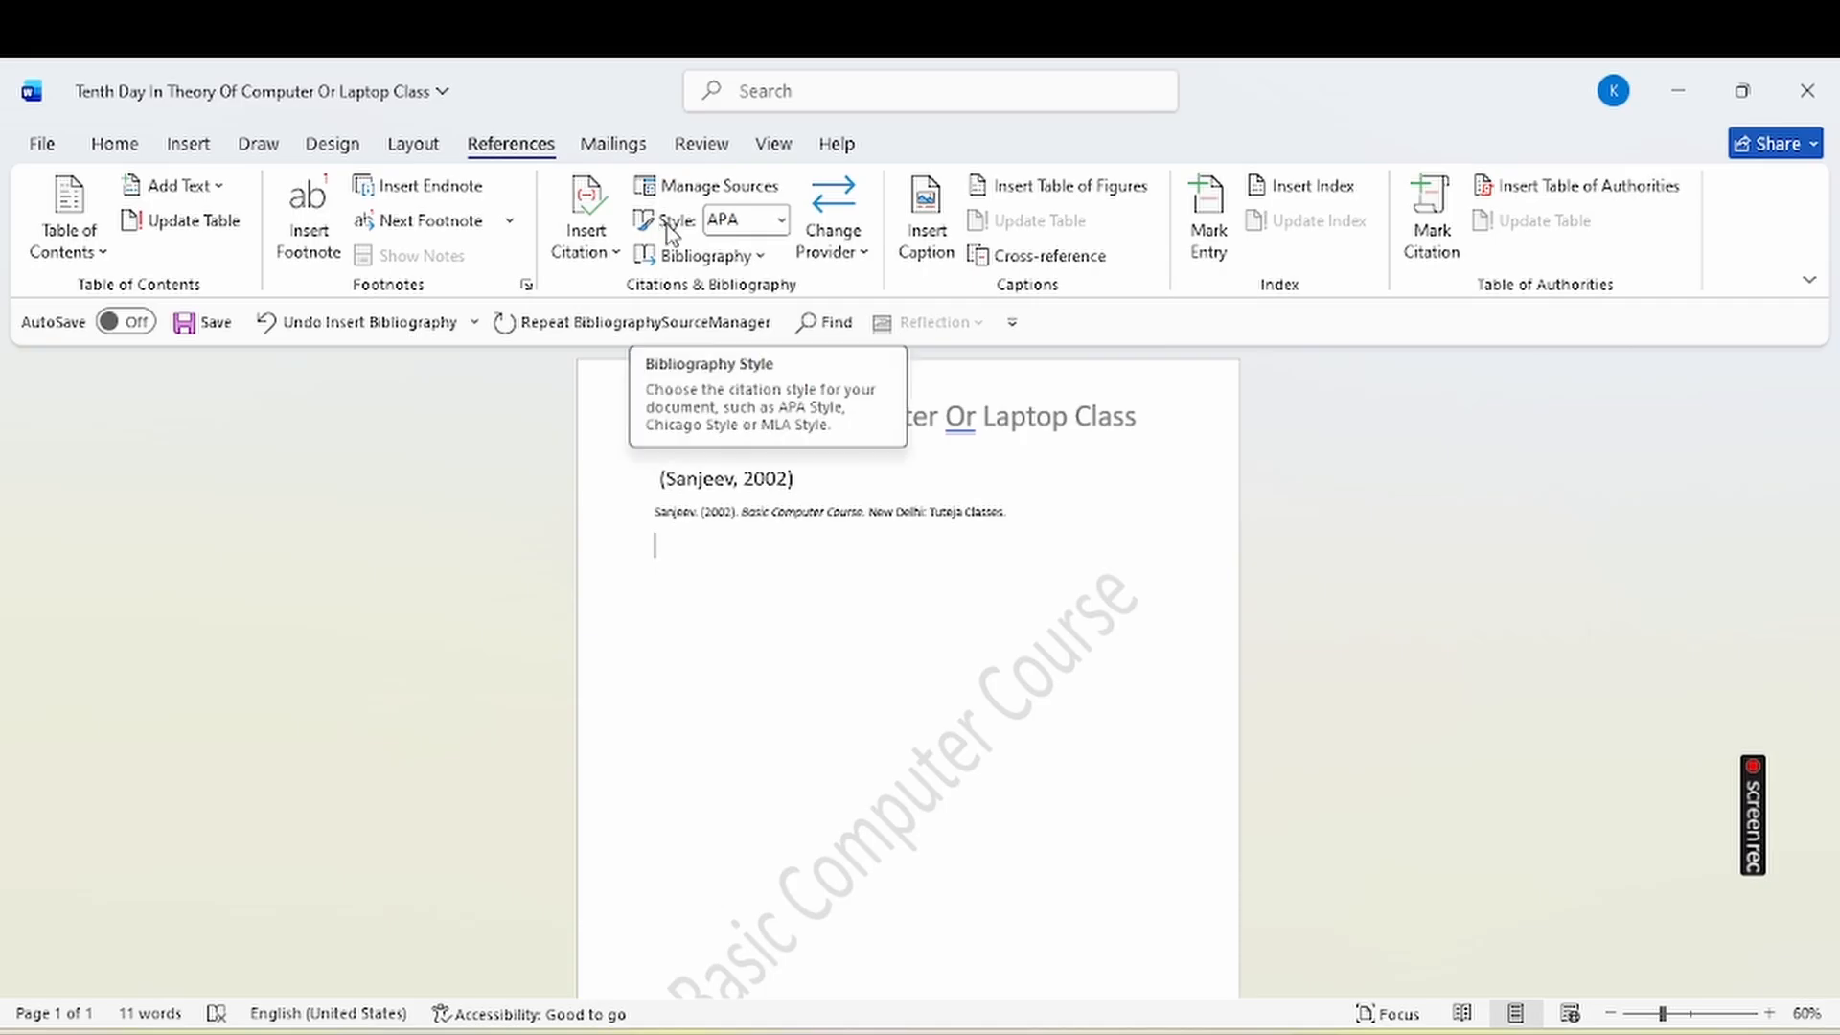
Look over the available citation styles, and recheck the book source's details and author entry in the Source Manager.
{"action": "left_click", "coordinate": [783, 221]}
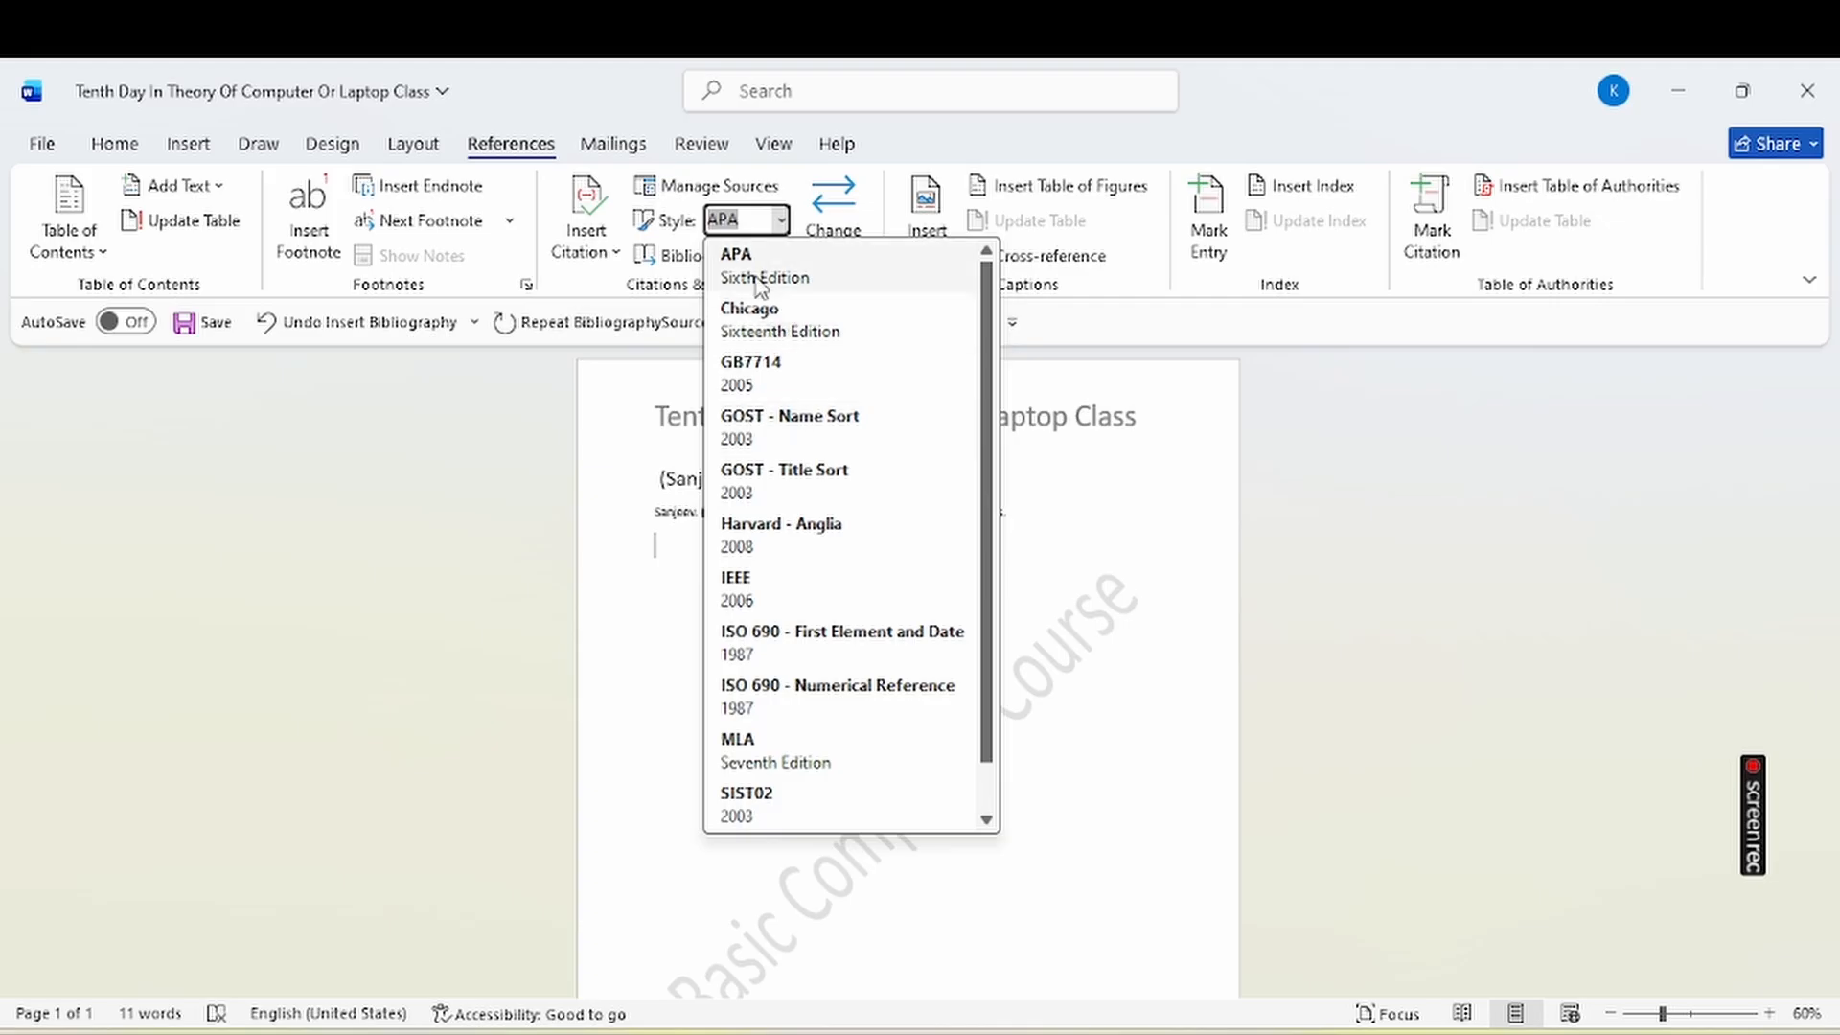
{"action": "left_click", "coordinate": [727, 192]}
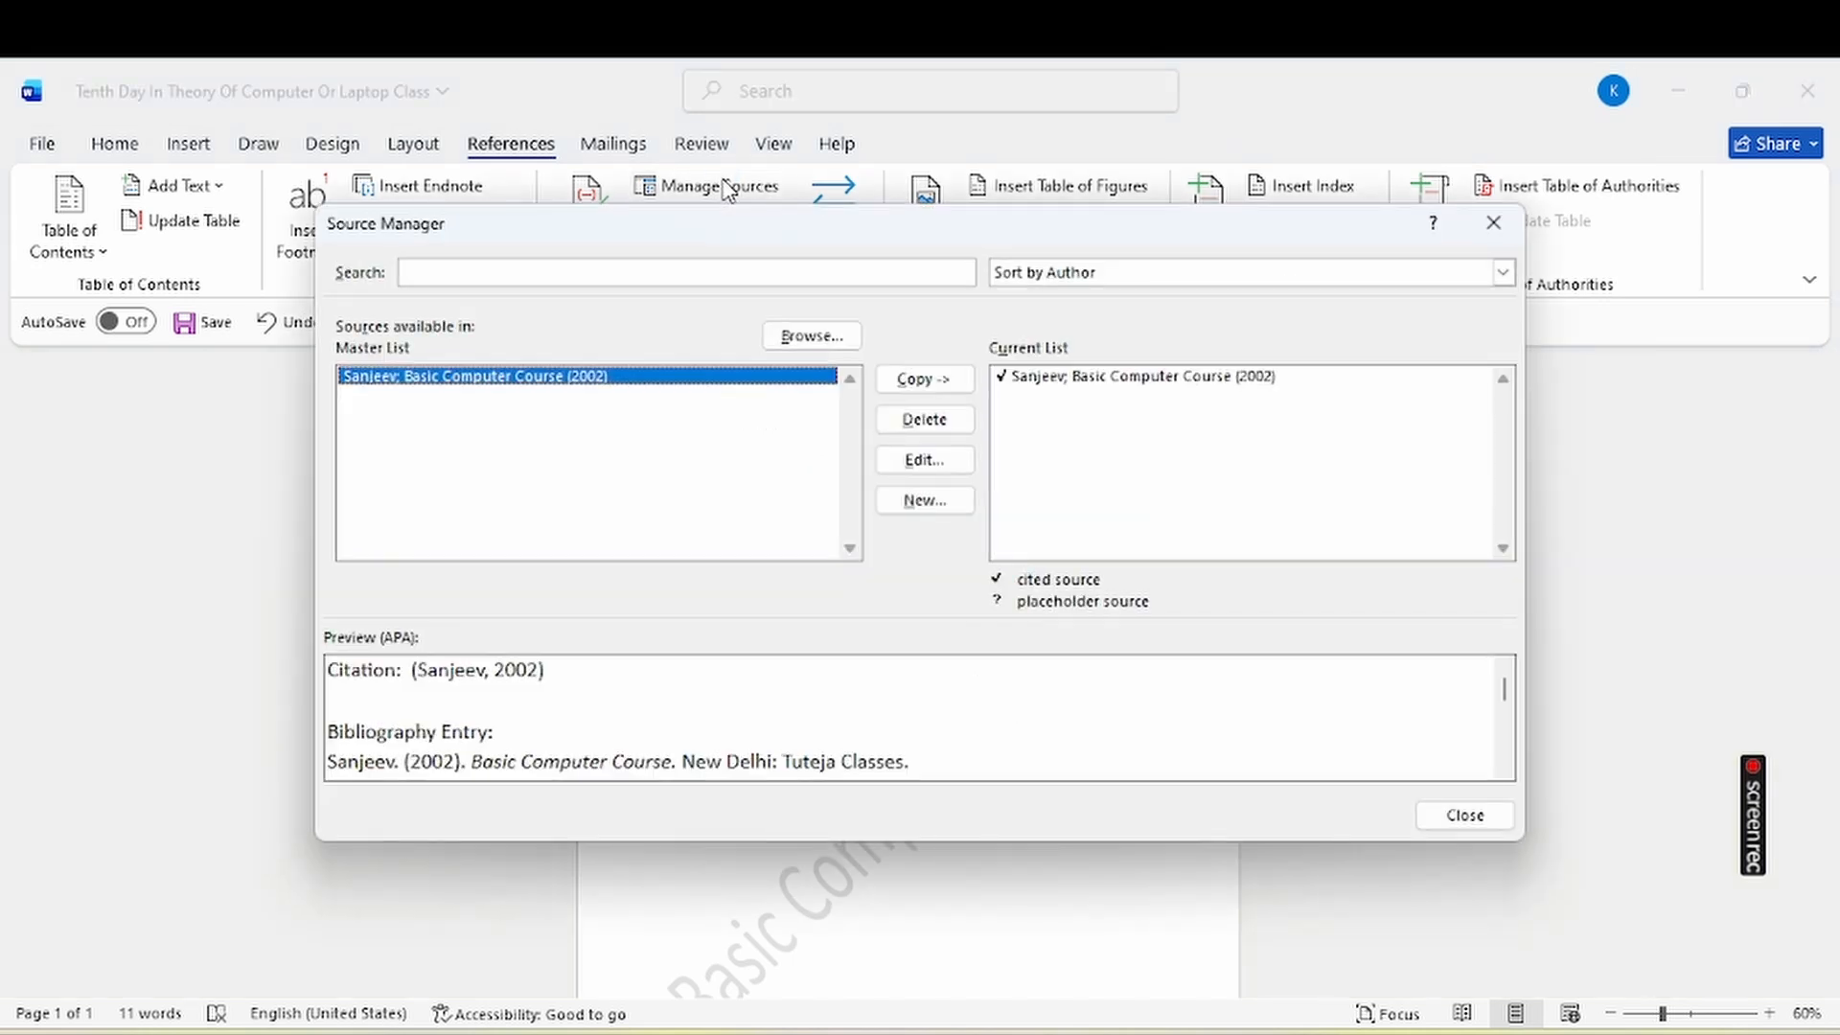
{"action": "left_click", "coordinate": [904, 457]}
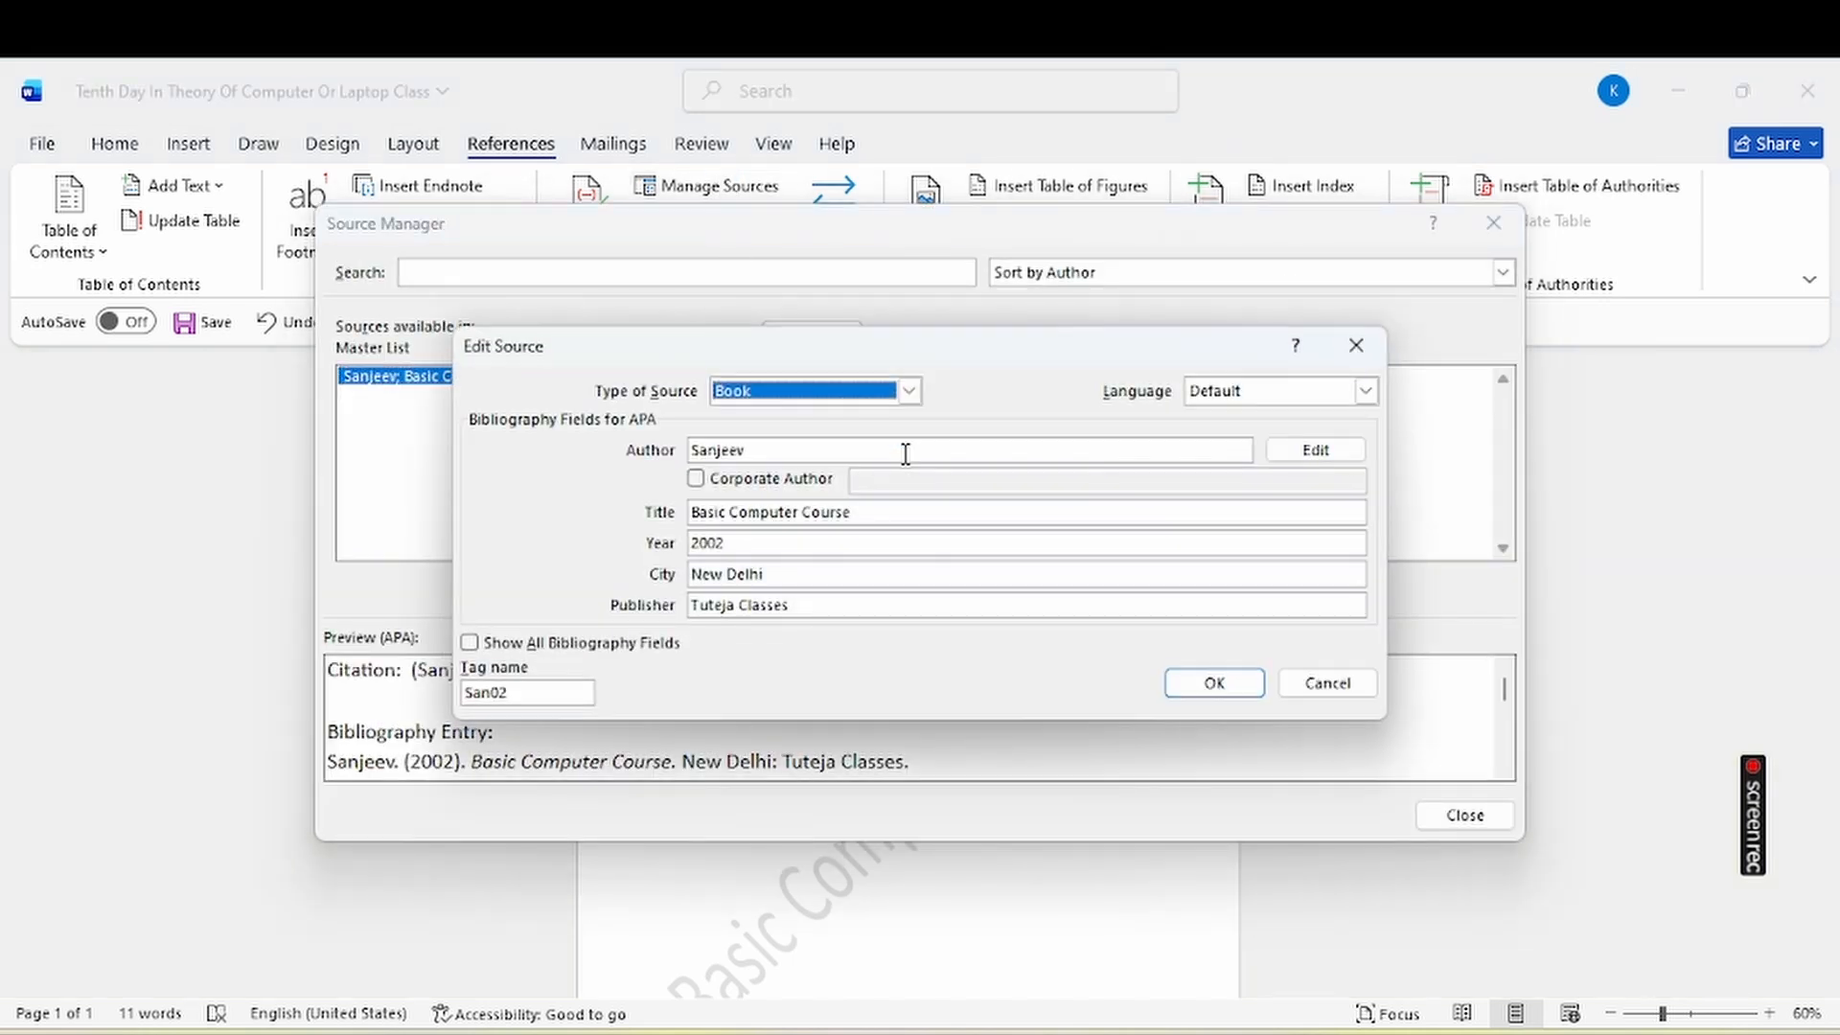
{"action": "left_click", "coordinate": [1315, 450]}
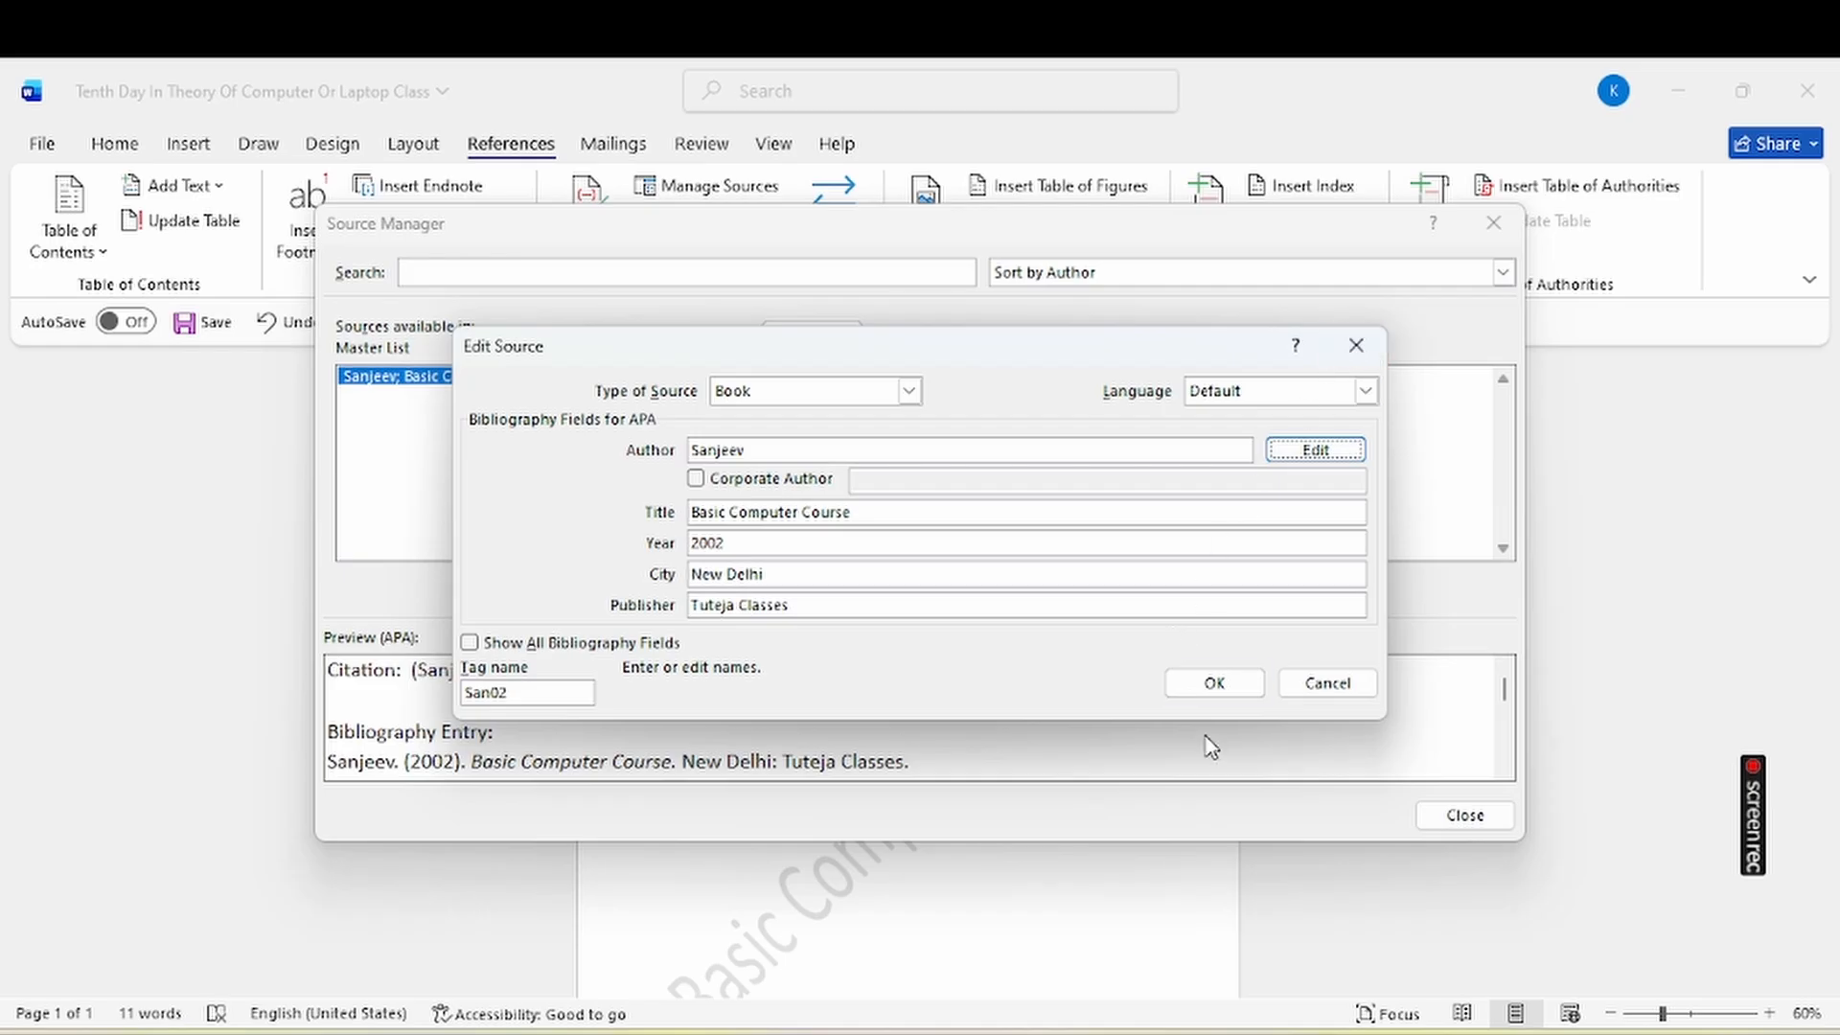
{"action": "left_click", "coordinate": [1217, 682]}
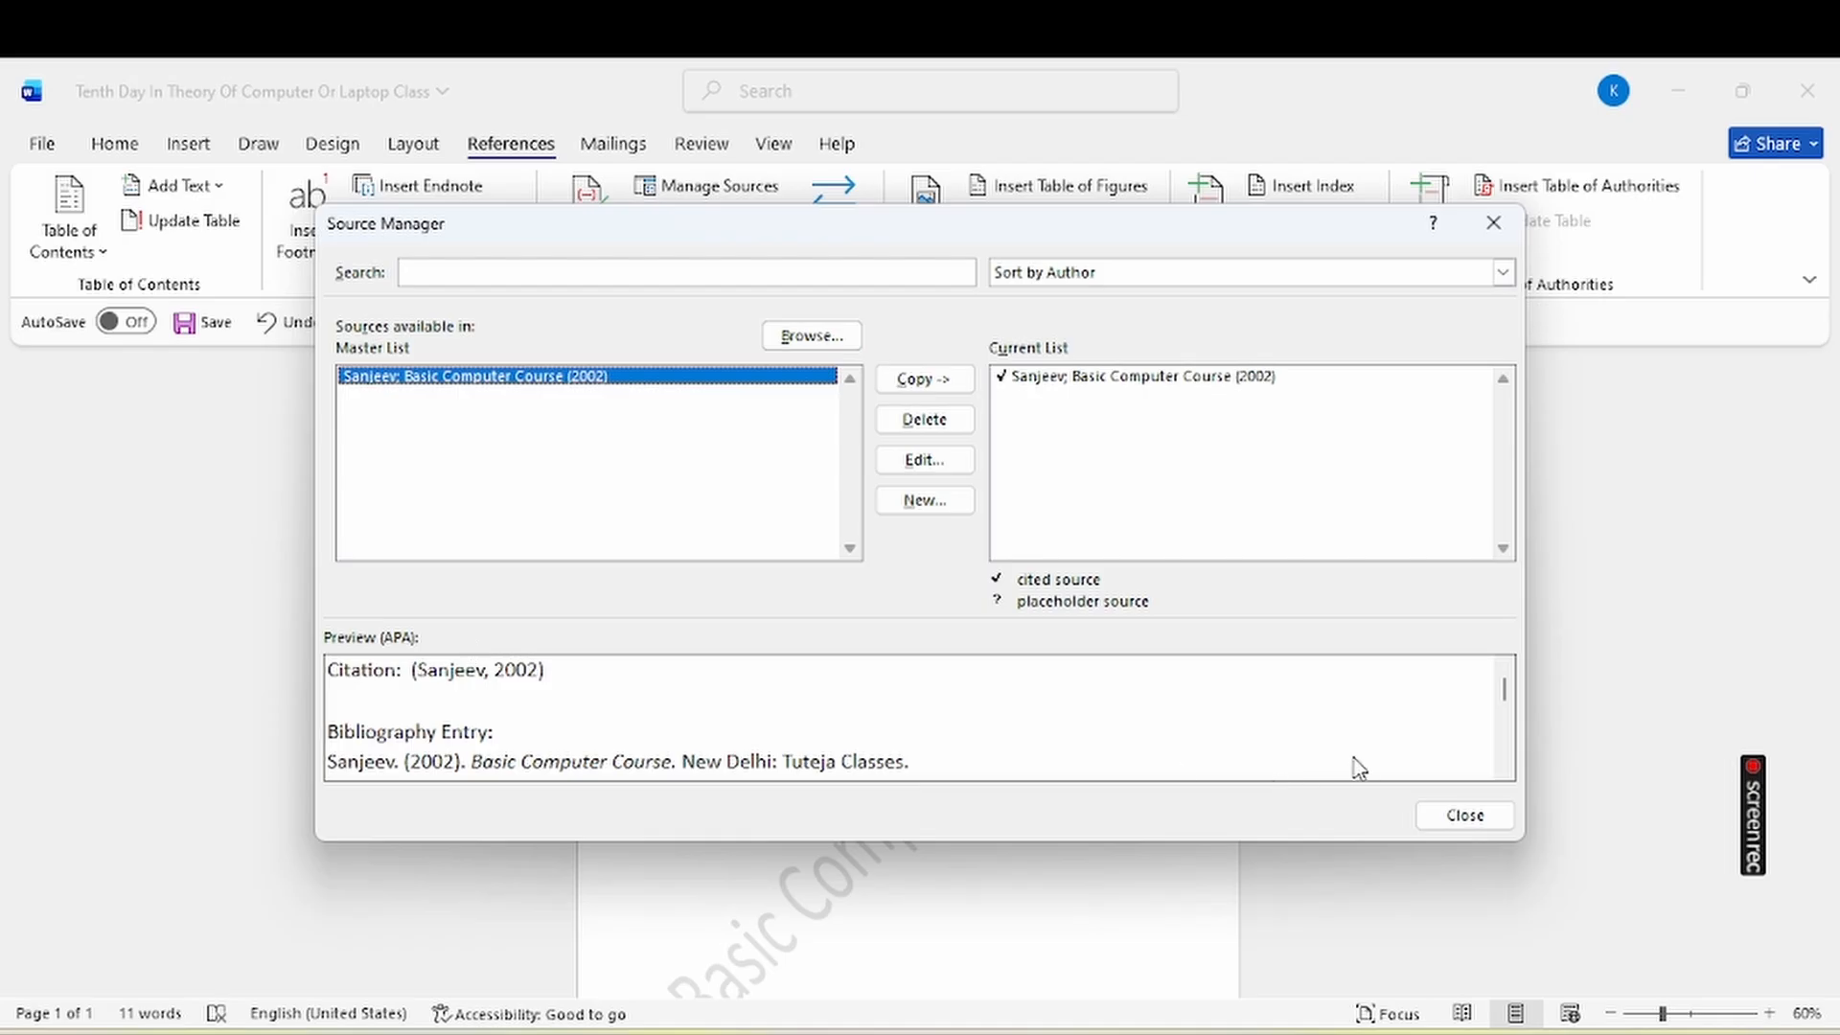
{"action": "left_click", "coordinate": [1465, 816]}
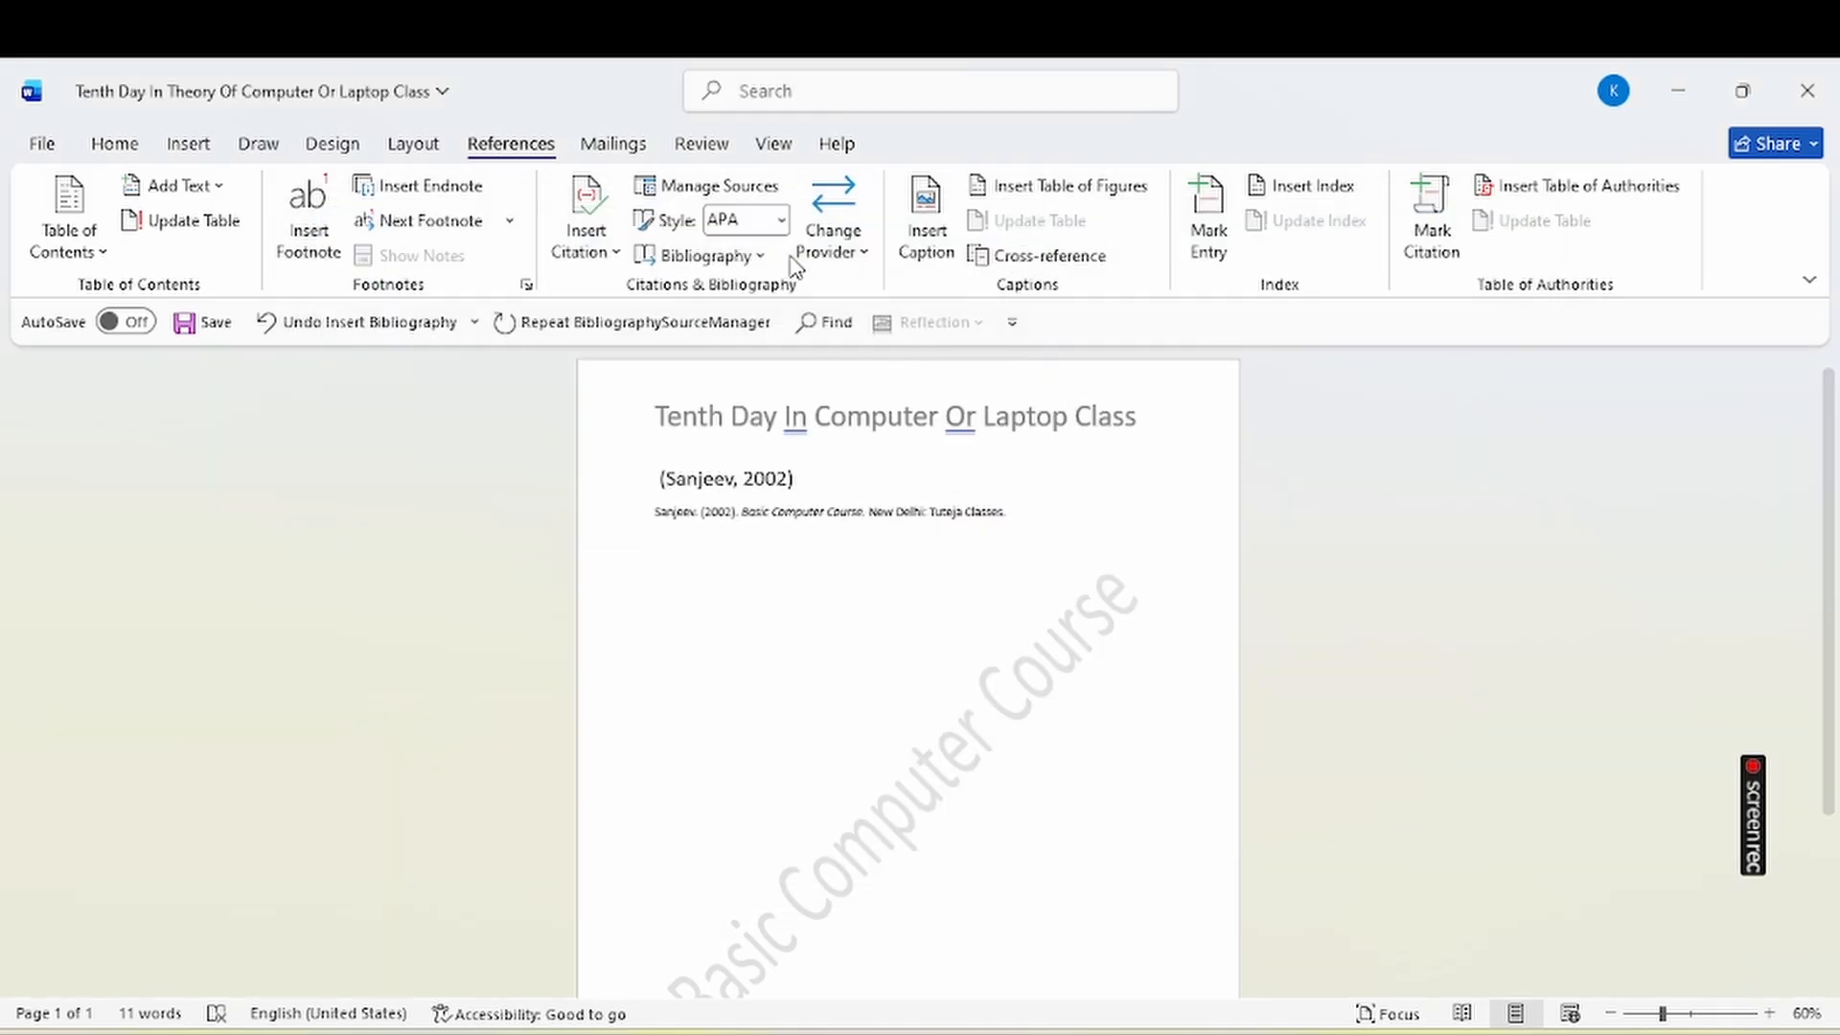
Switch the citation style to GOST - Name Sort and insert a second plain bibliography below the first.
{"action": "left_click", "coordinate": [783, 221]}
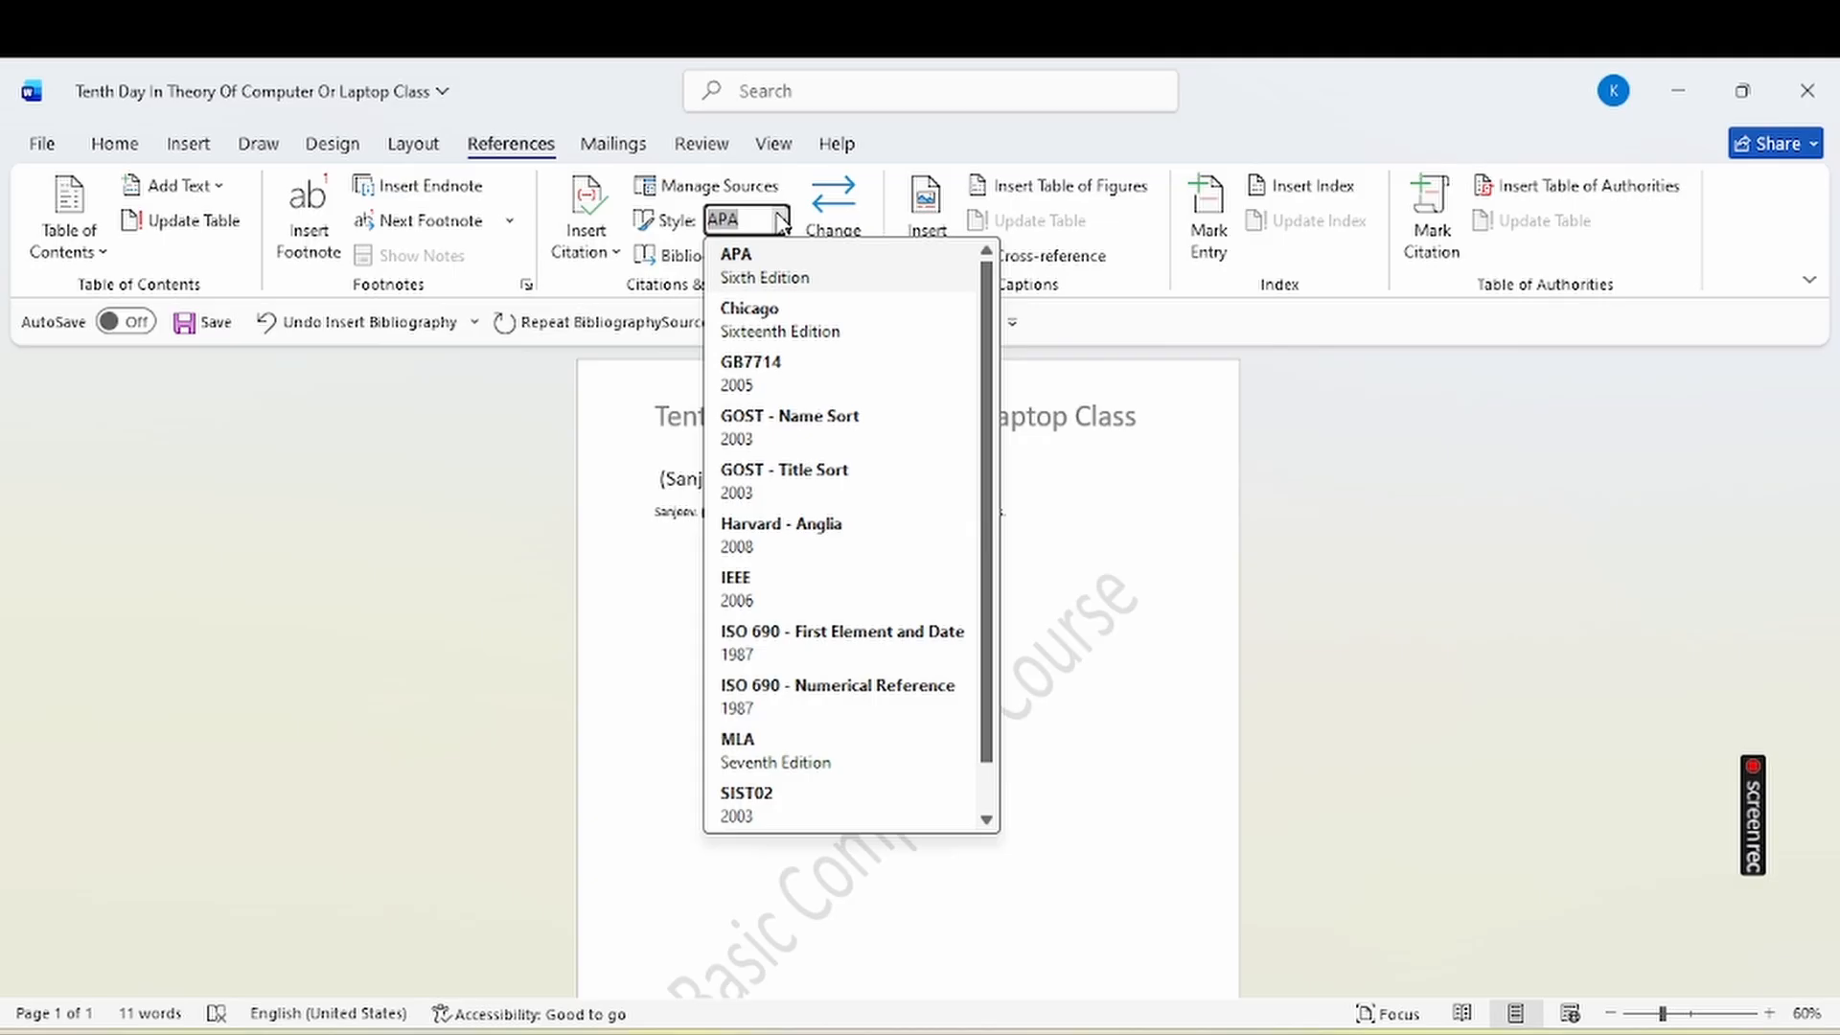
{"action": "left_click", "coordinate": [782, 414]}
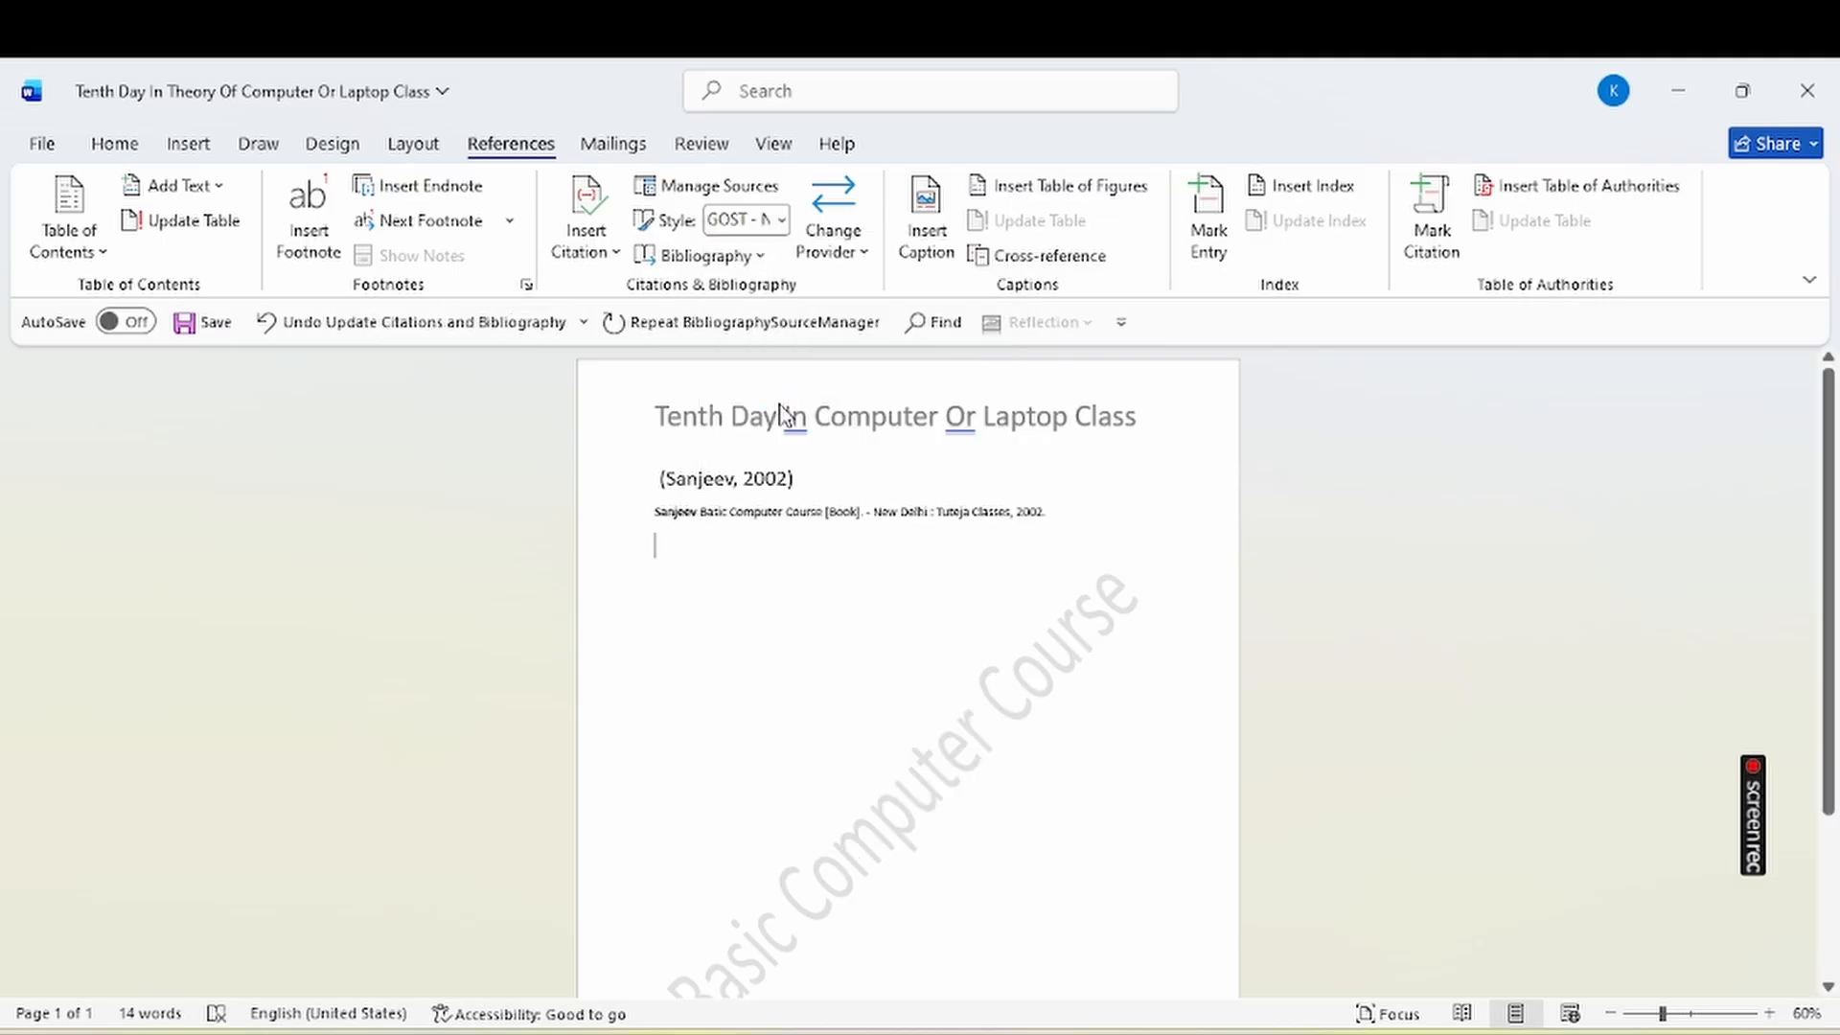
{"action": "left_click", "coordinate": [743, 256]}
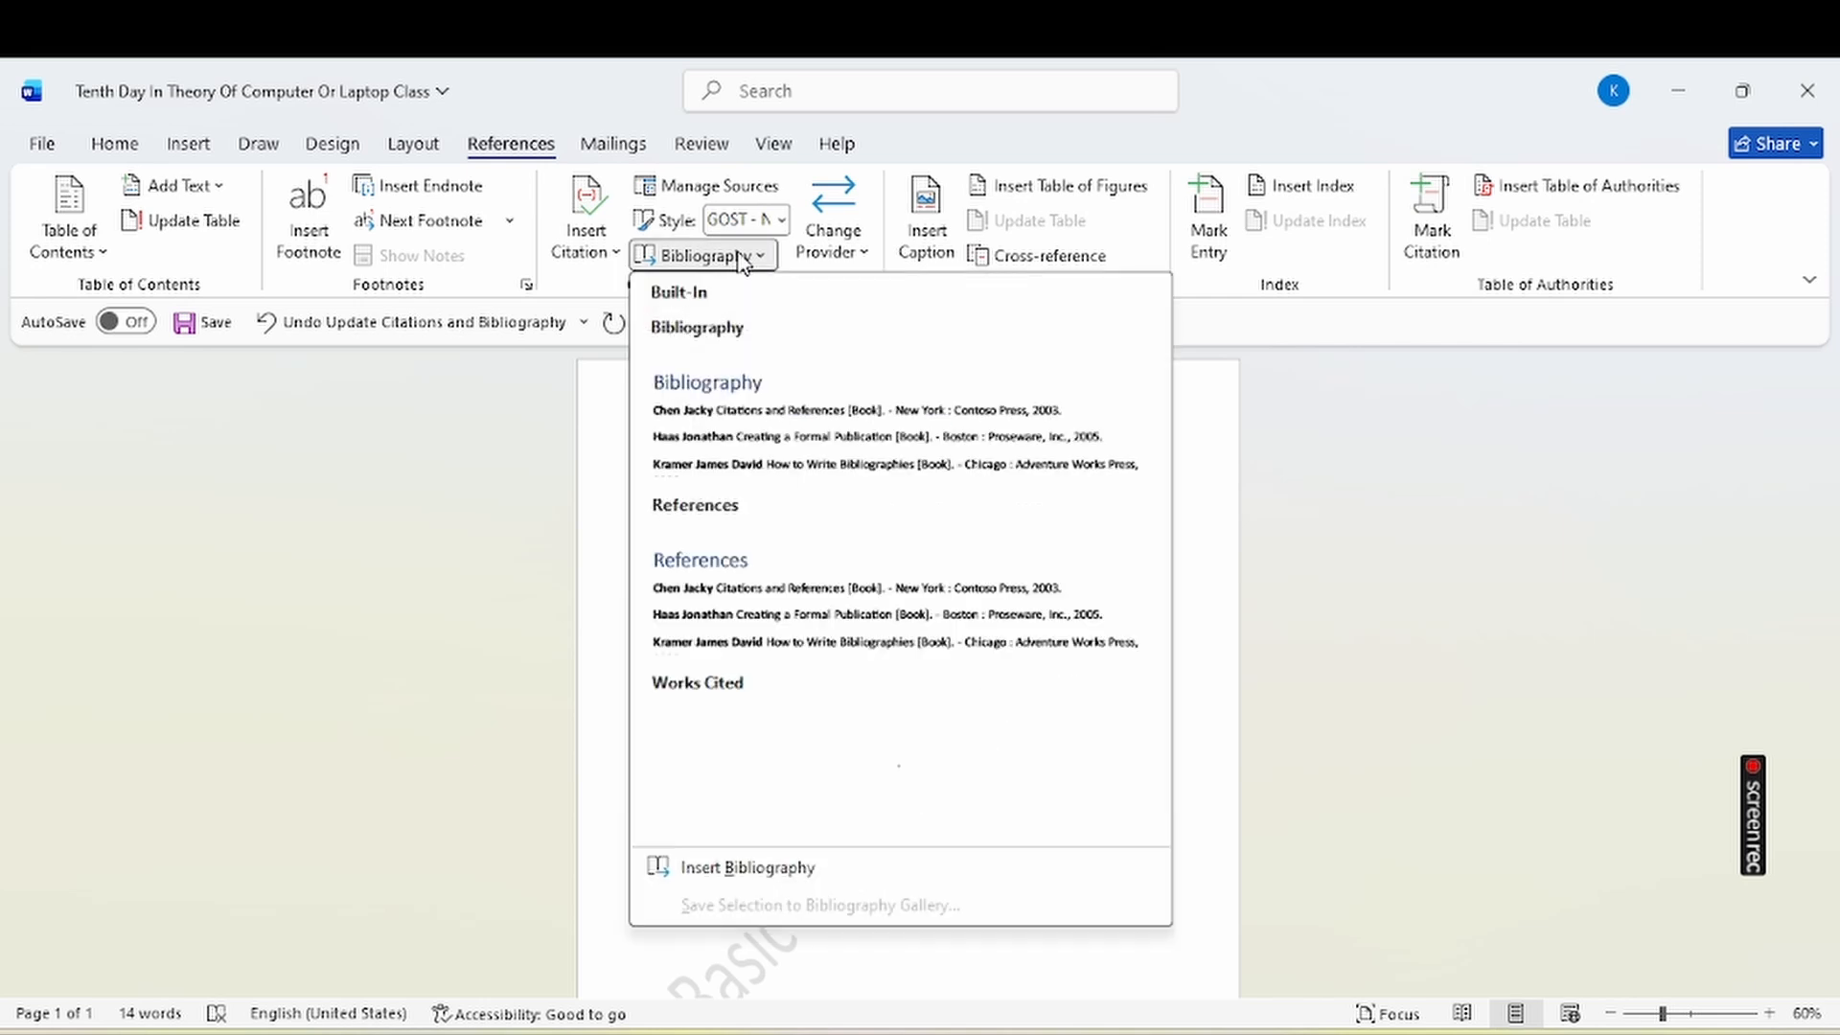
{"action": "left_click", "coordinate": [840, 867]}
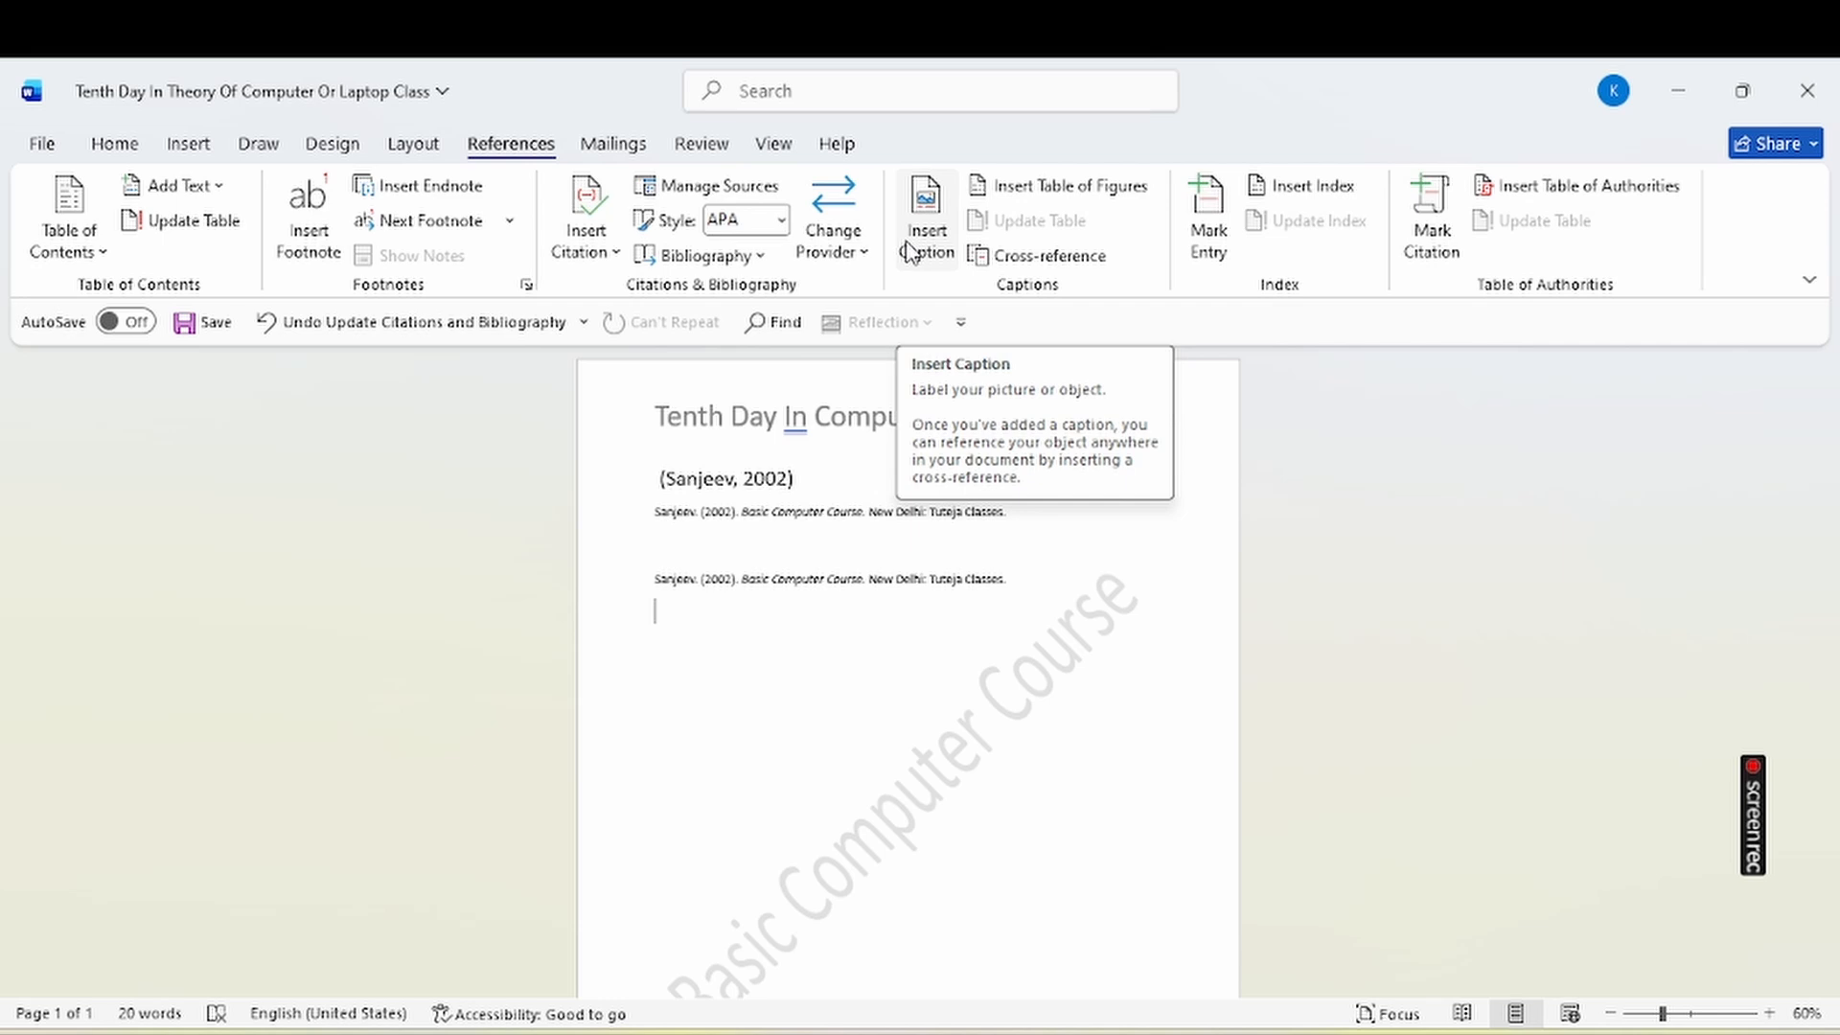
Delete the citation and both bibliographies from the document body.
{"action": "key", "text": "ctrl+a"}
{"action": "key", "text": "Delete"}
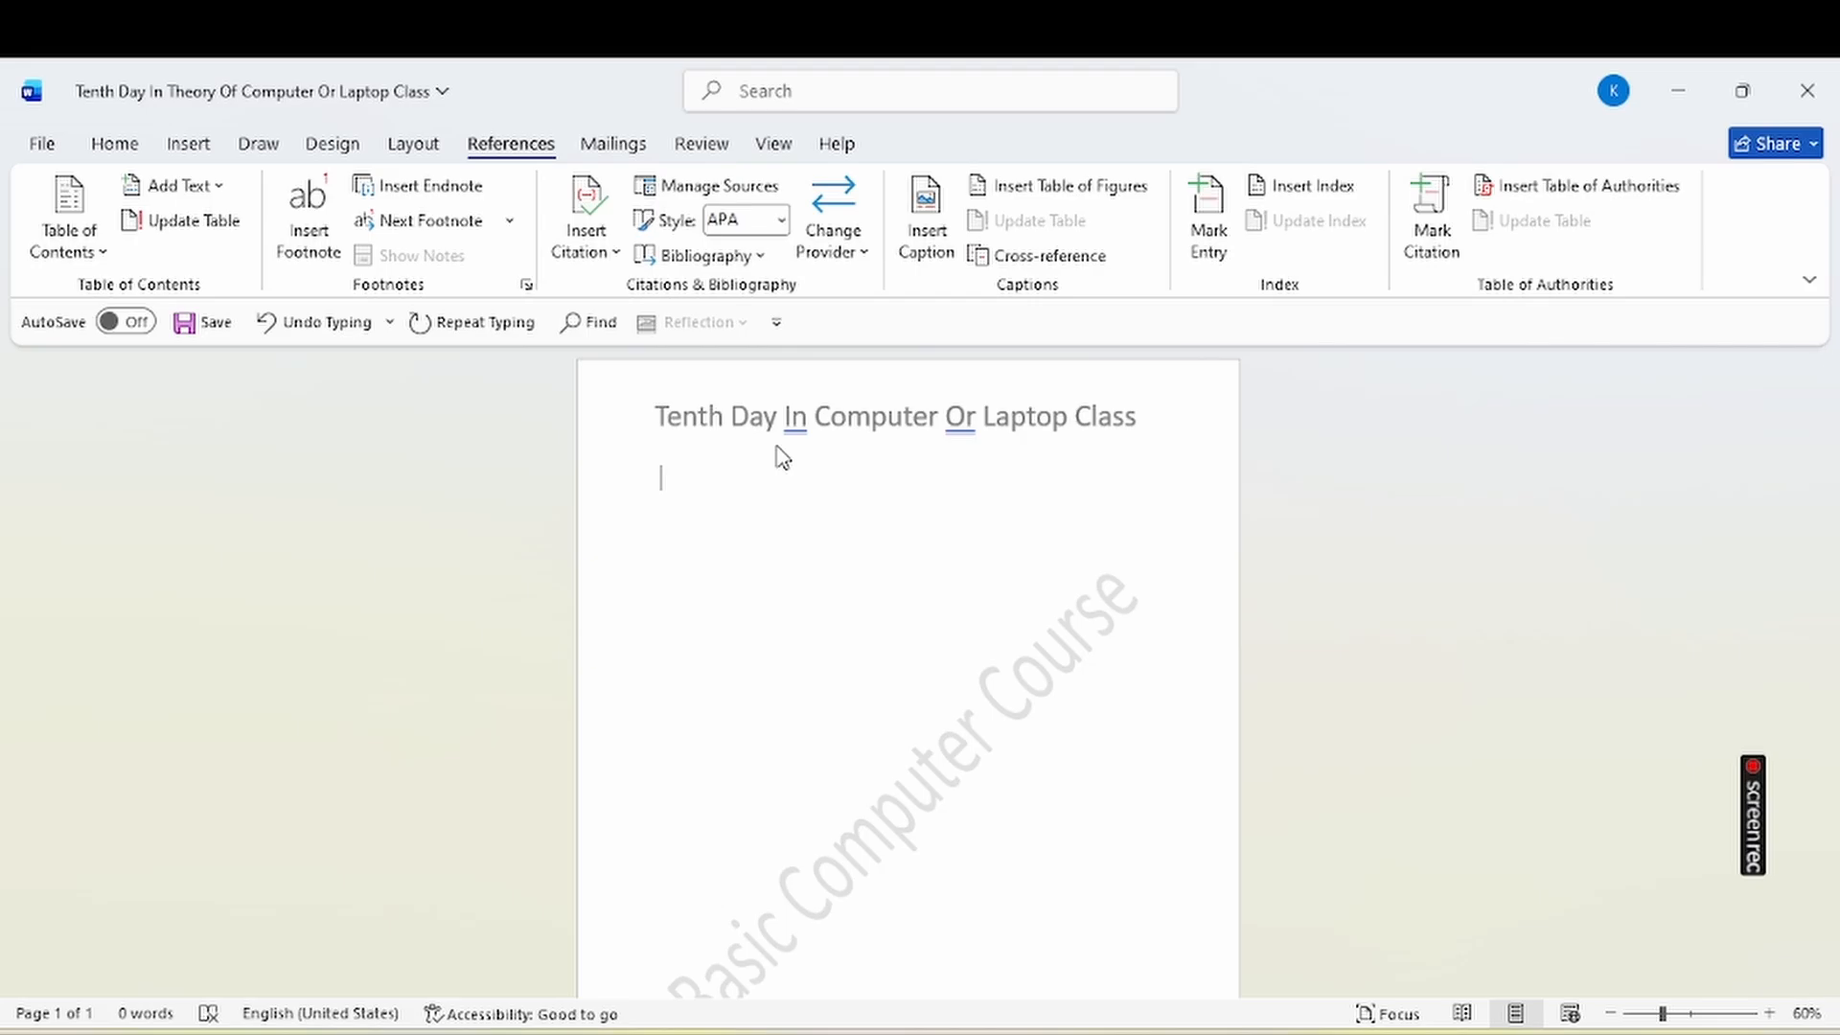
Insert a table with 5 columns and 2 rows in the empty document body.
{"action": "left_click", "coordinate": [114, 143]}
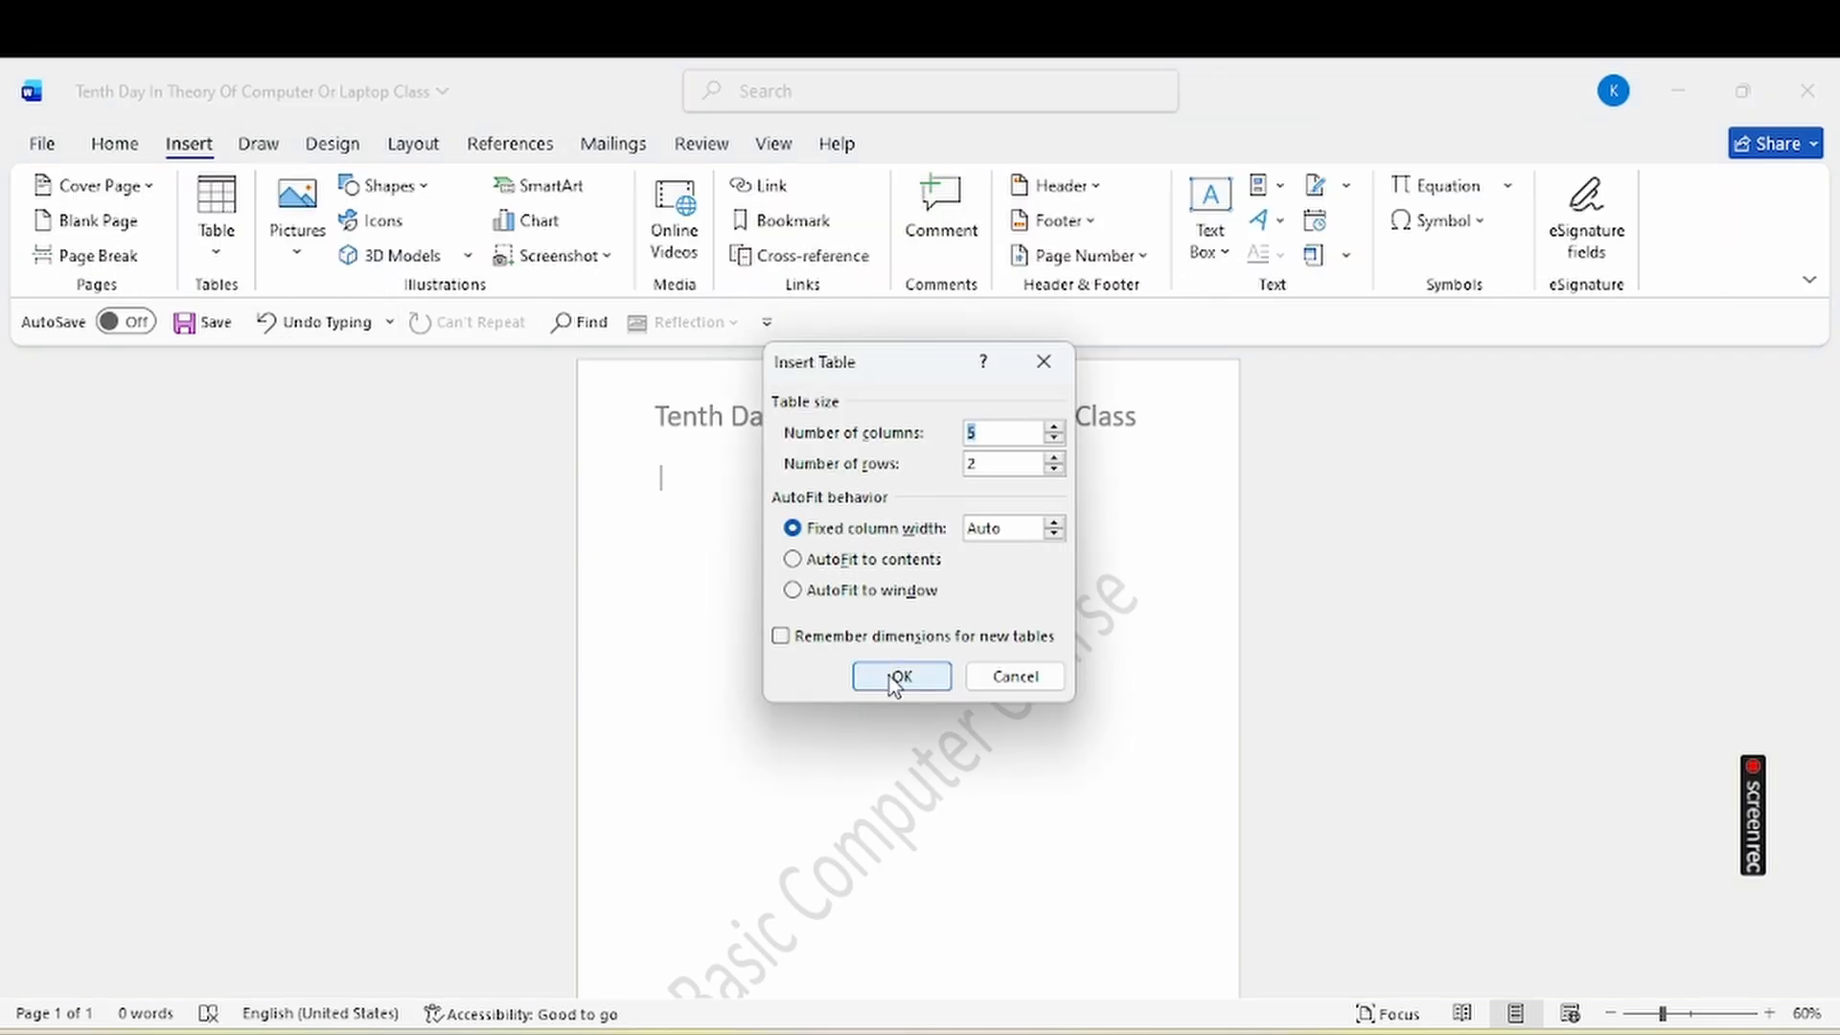
{"action": "left_click", "coordinate": [893, 679]}
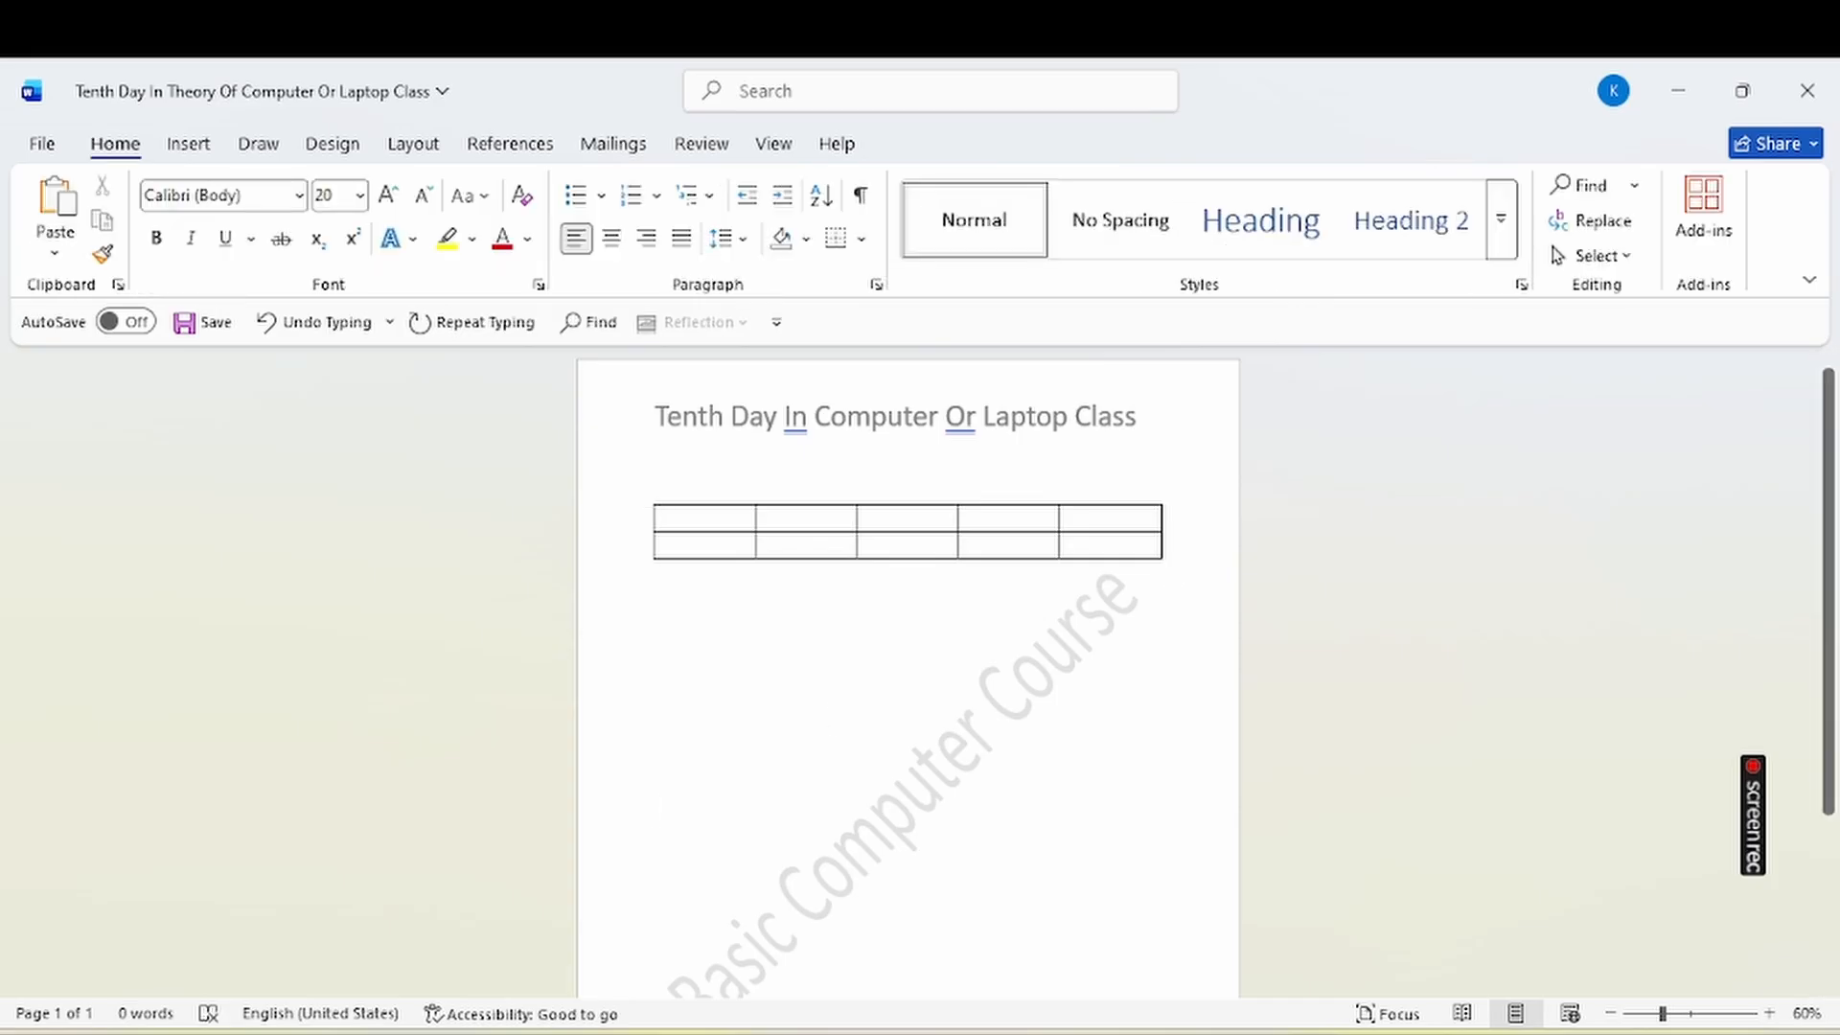
{"action": "type", "text": "a"}
{"action": "key", "text": "BackSpace"}
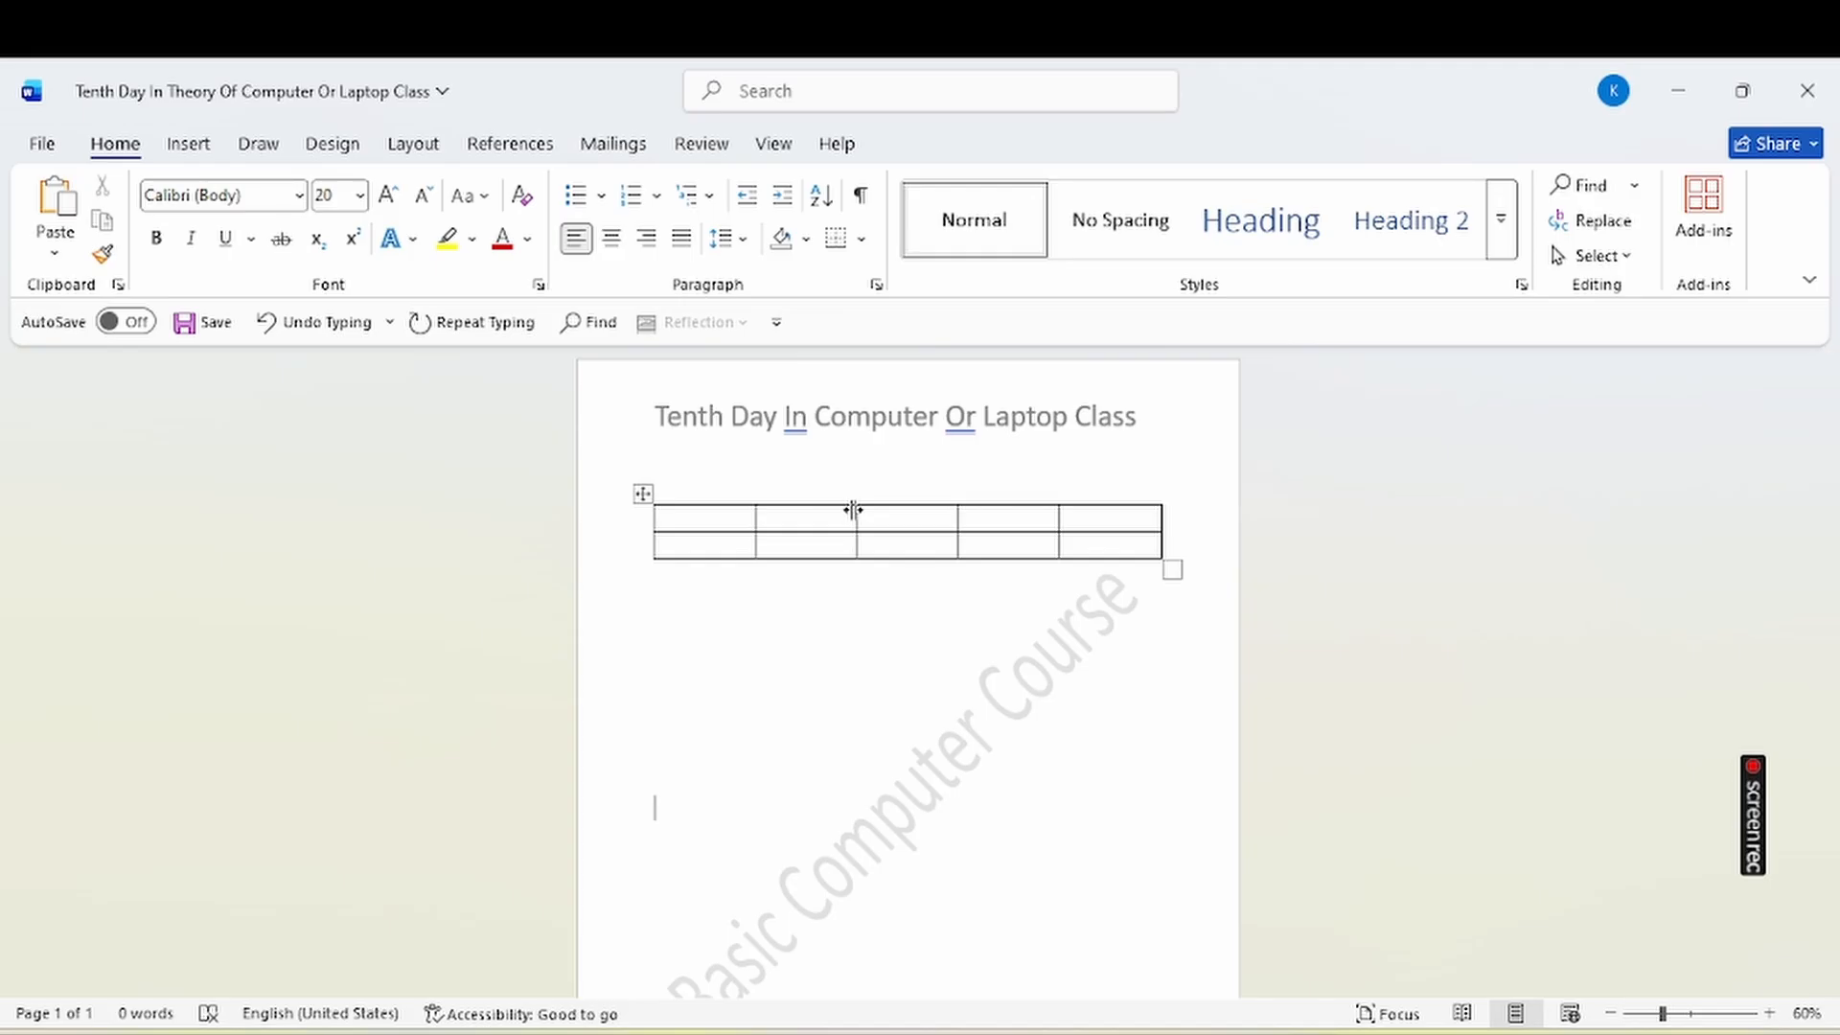
Insert a caption with the Table label below the table and enter a person's first name on the line above it.
{"action": "left_click", "coordinate": [532, 144]}
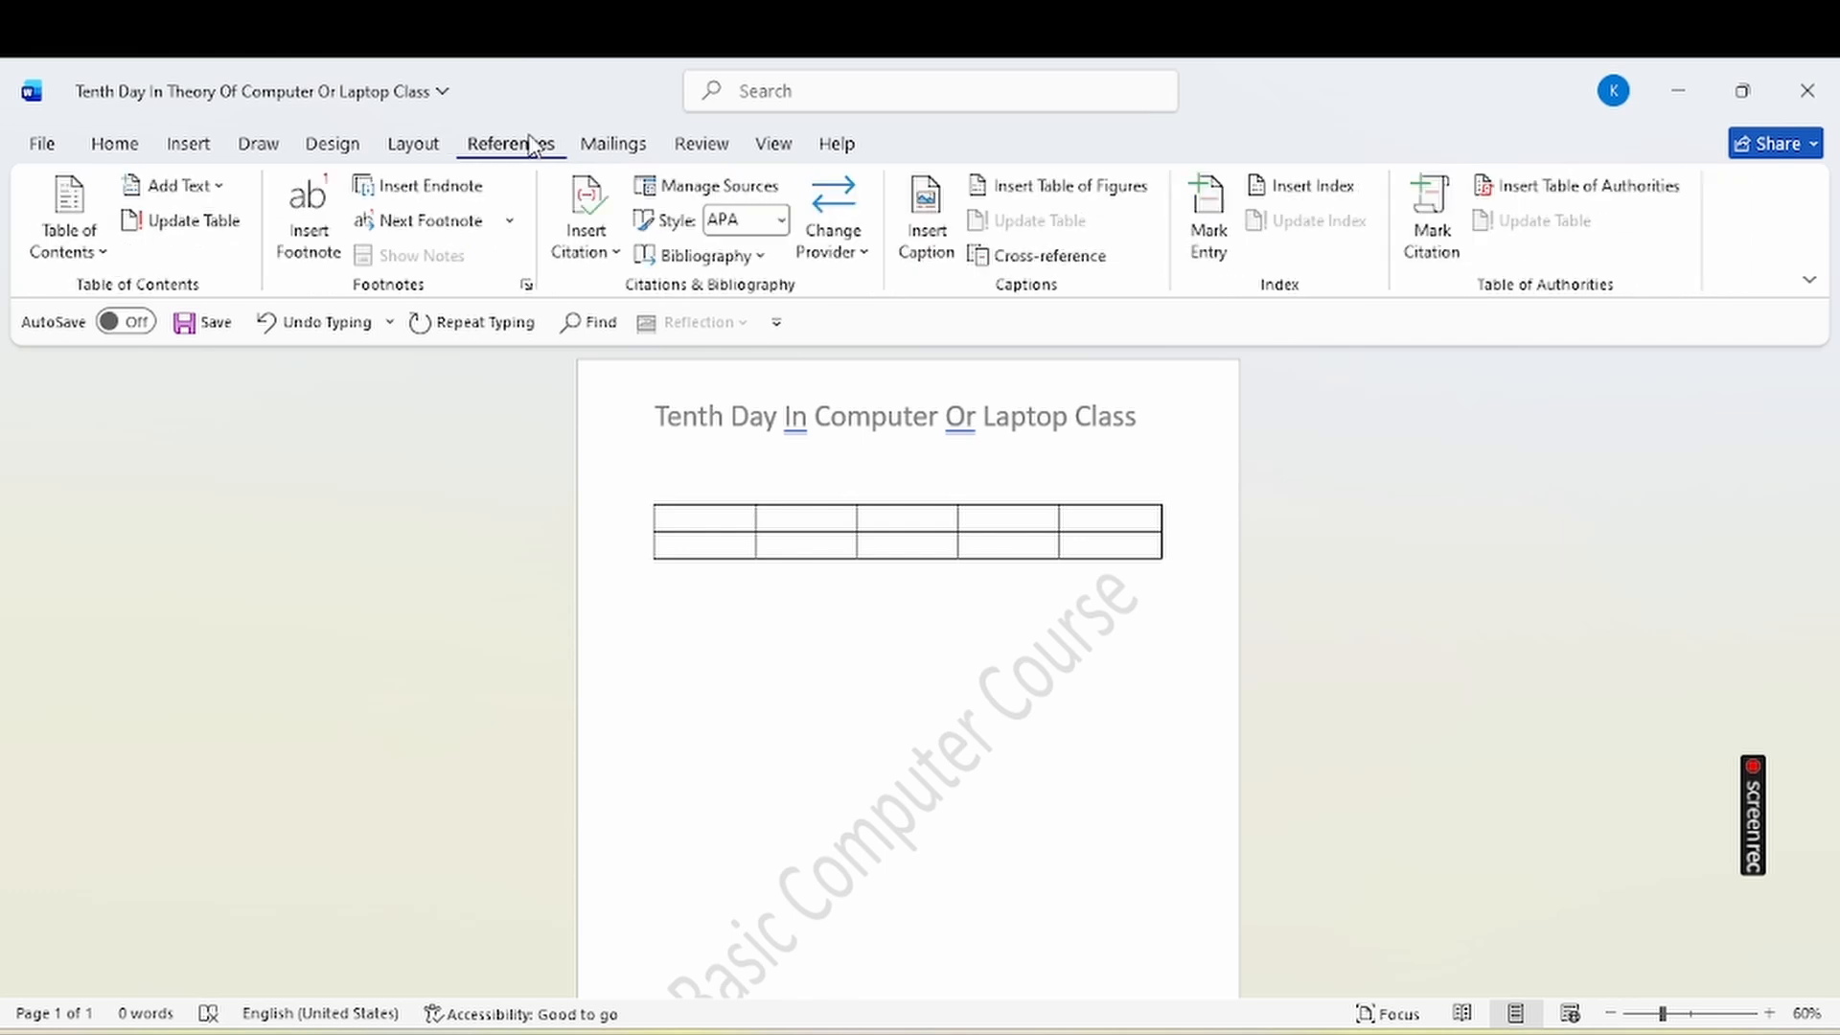
{"action": "left_click", "coordinate": [927, 206]}
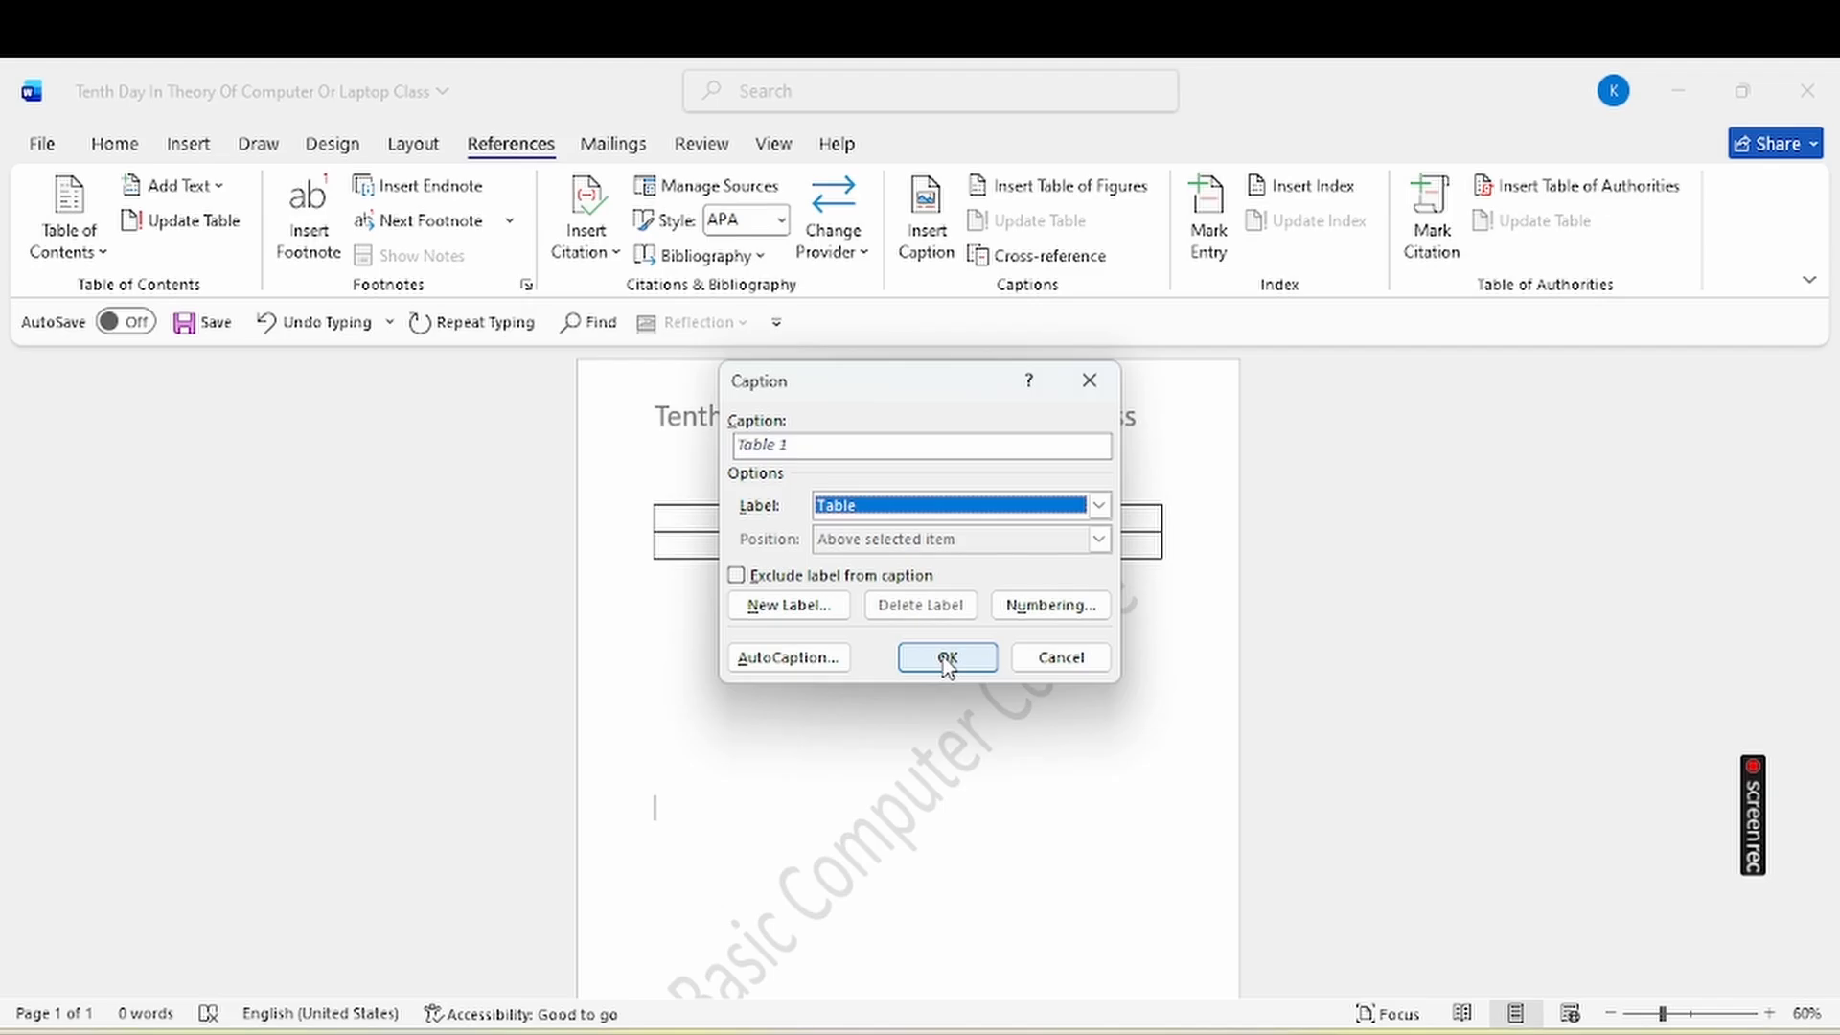
{"action": "left_click", "coordinate": [947, 659]}
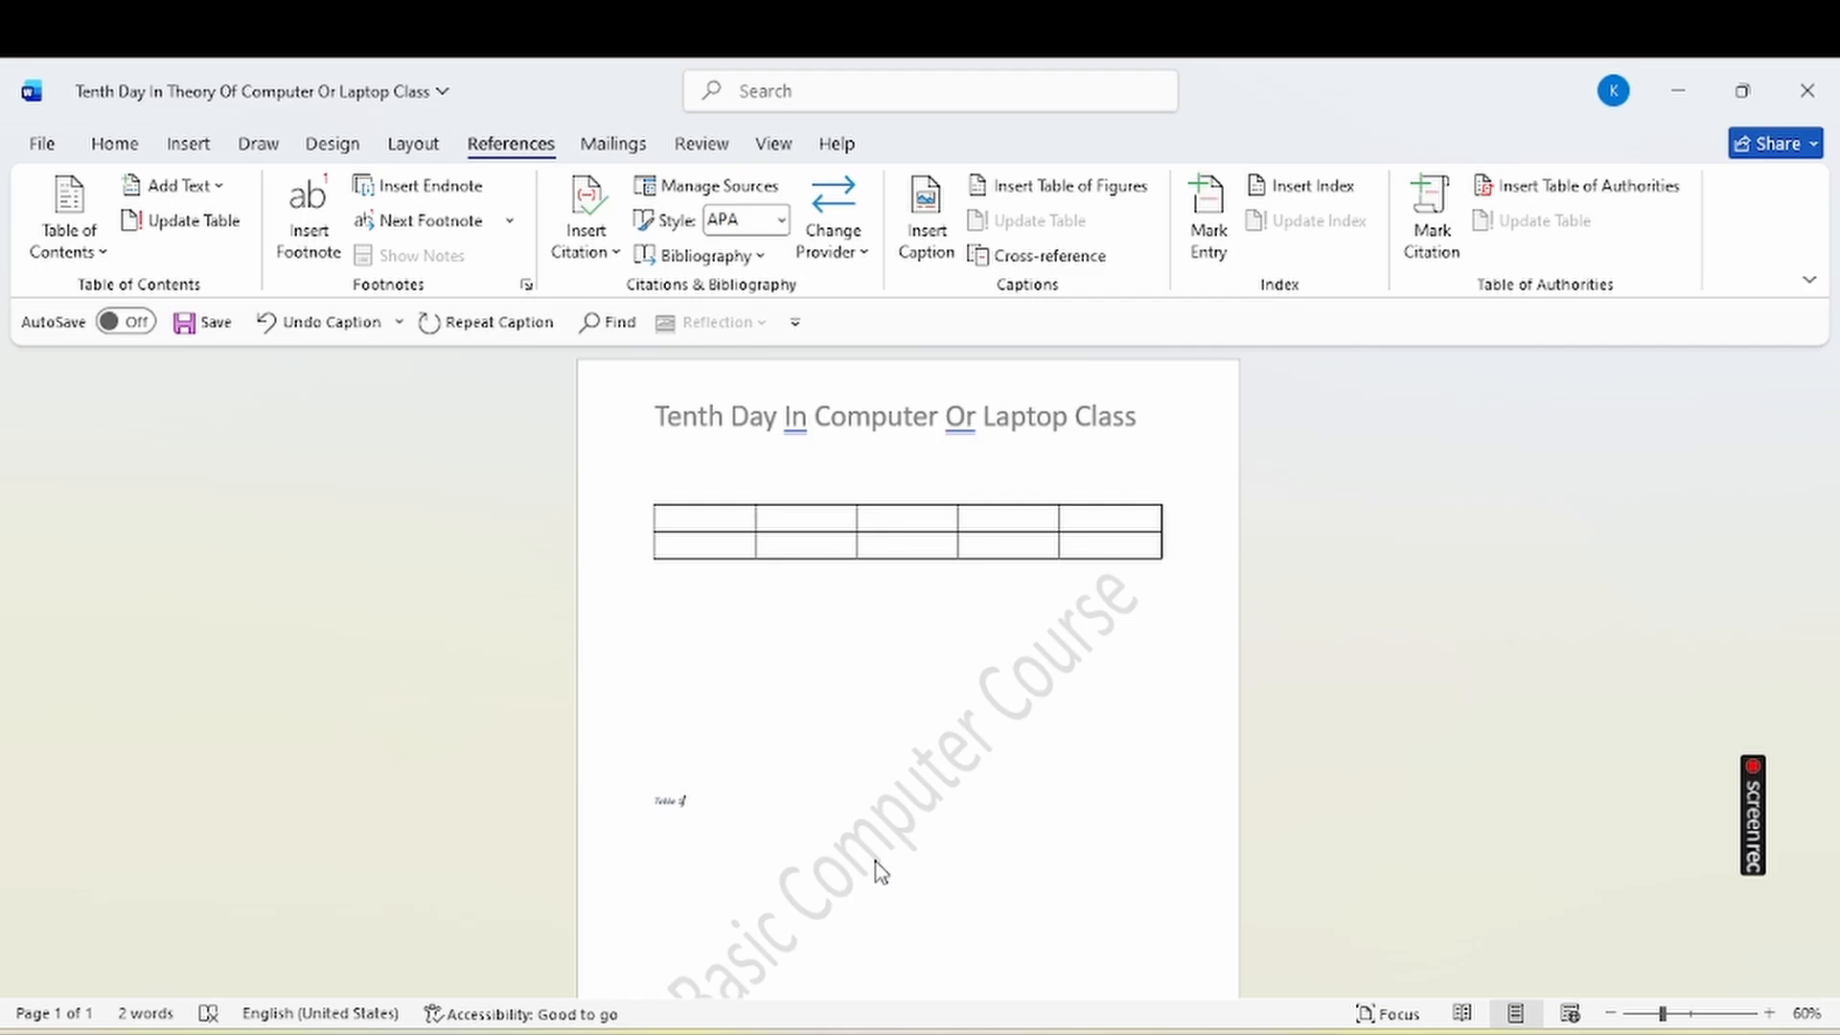
{"action": "left_click", "coordinate": [994, 784]}
{"action": "type", "text": "Sanjee"}
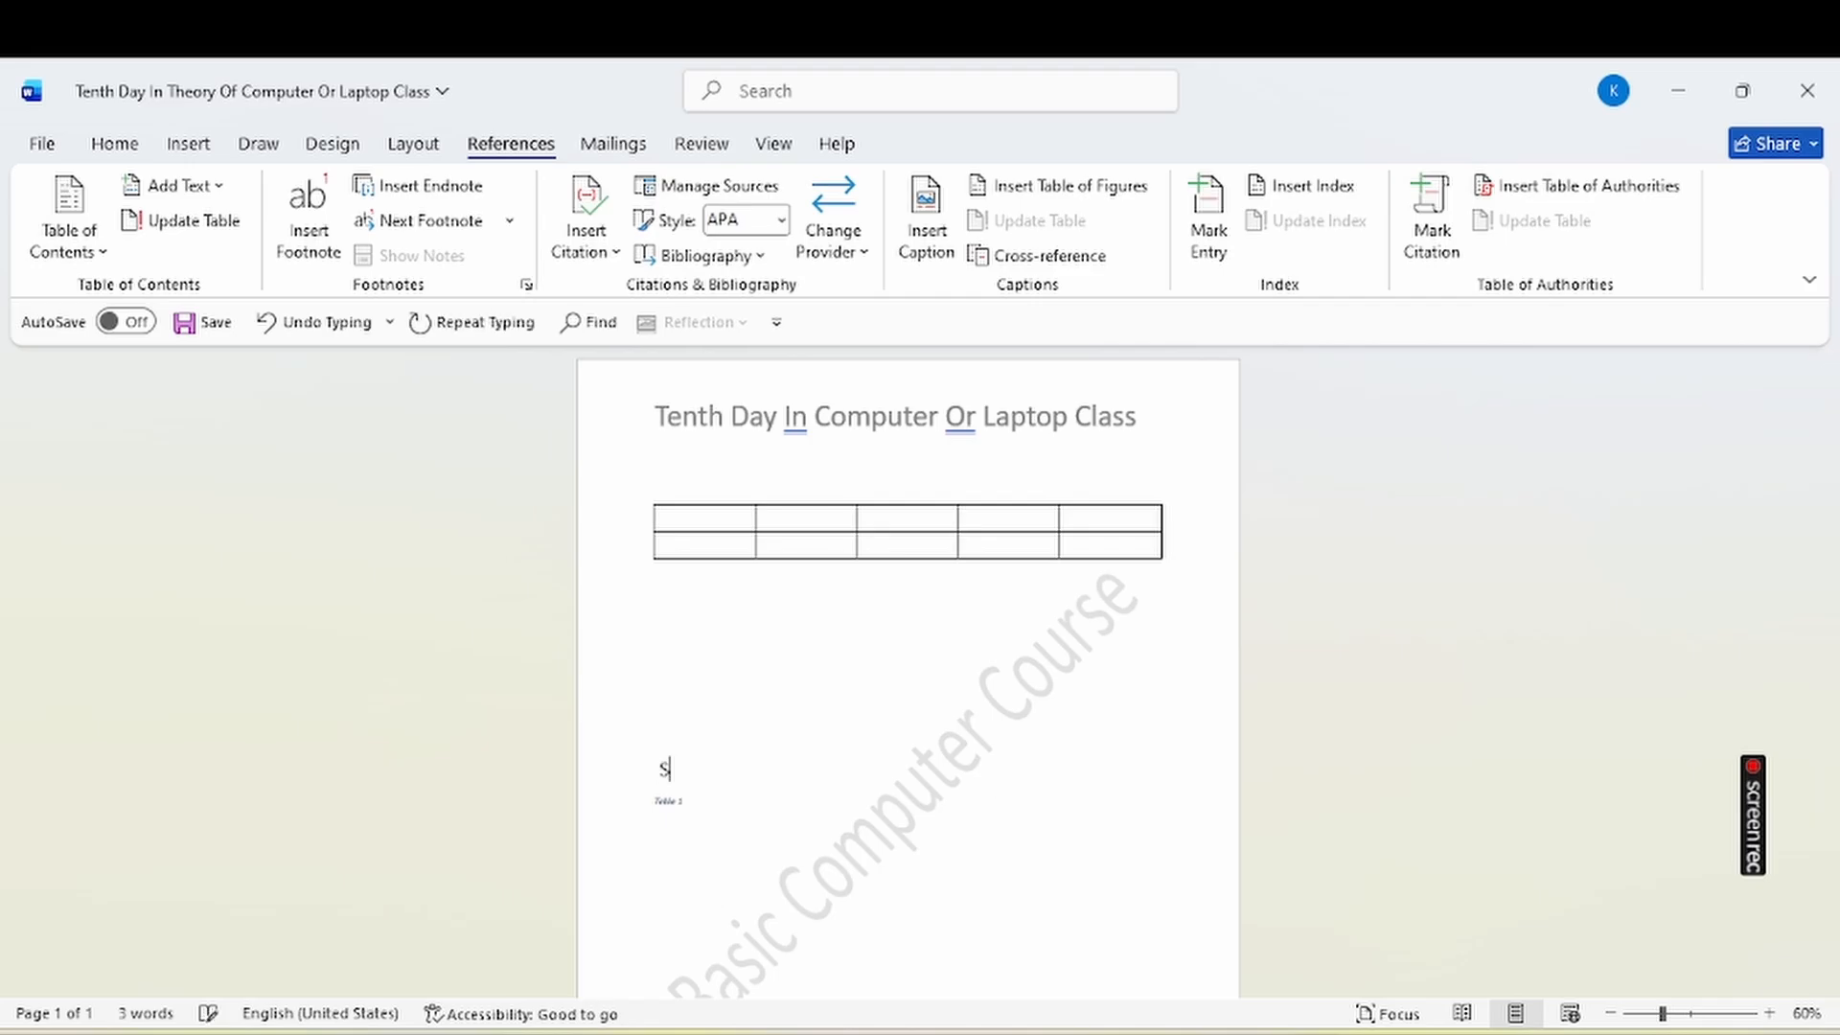
{"action": "type", "text": "v"}
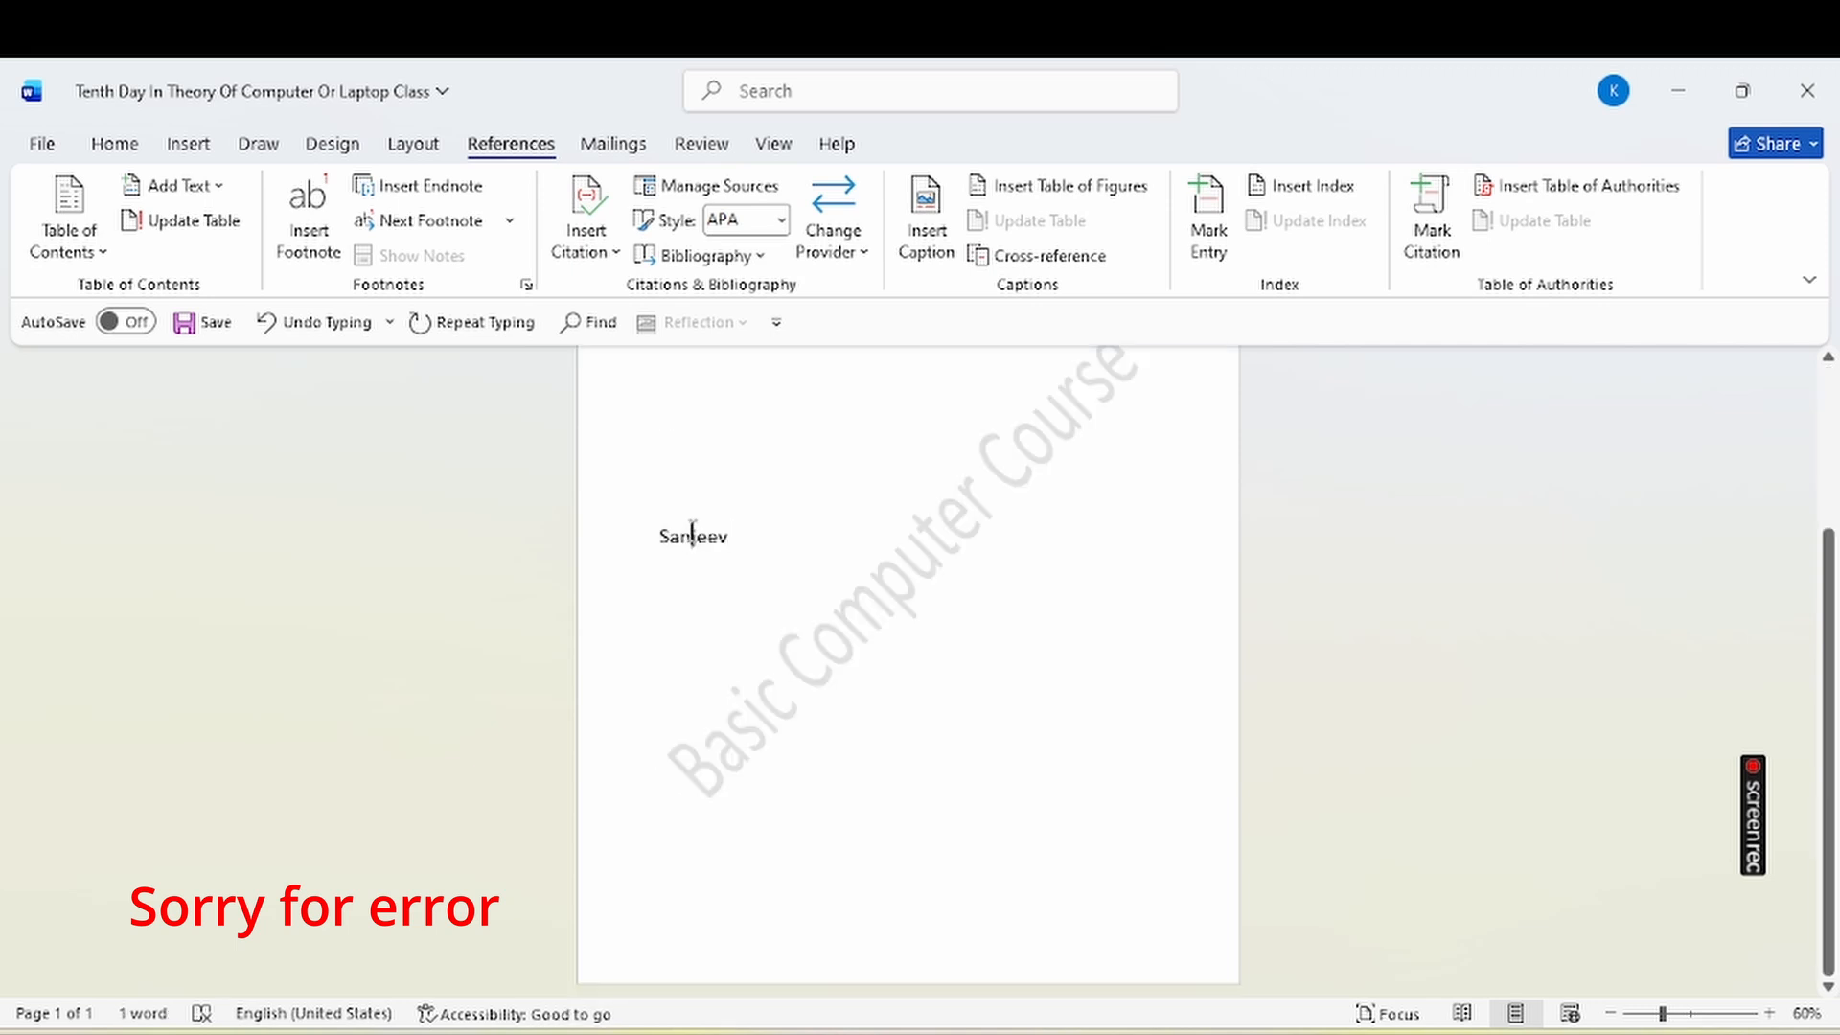
Look over the cross-reference options for headings, including the above/below option, and leave without inserting a reference.
{"action": "left_click", "coordinate": [1036, 261]}
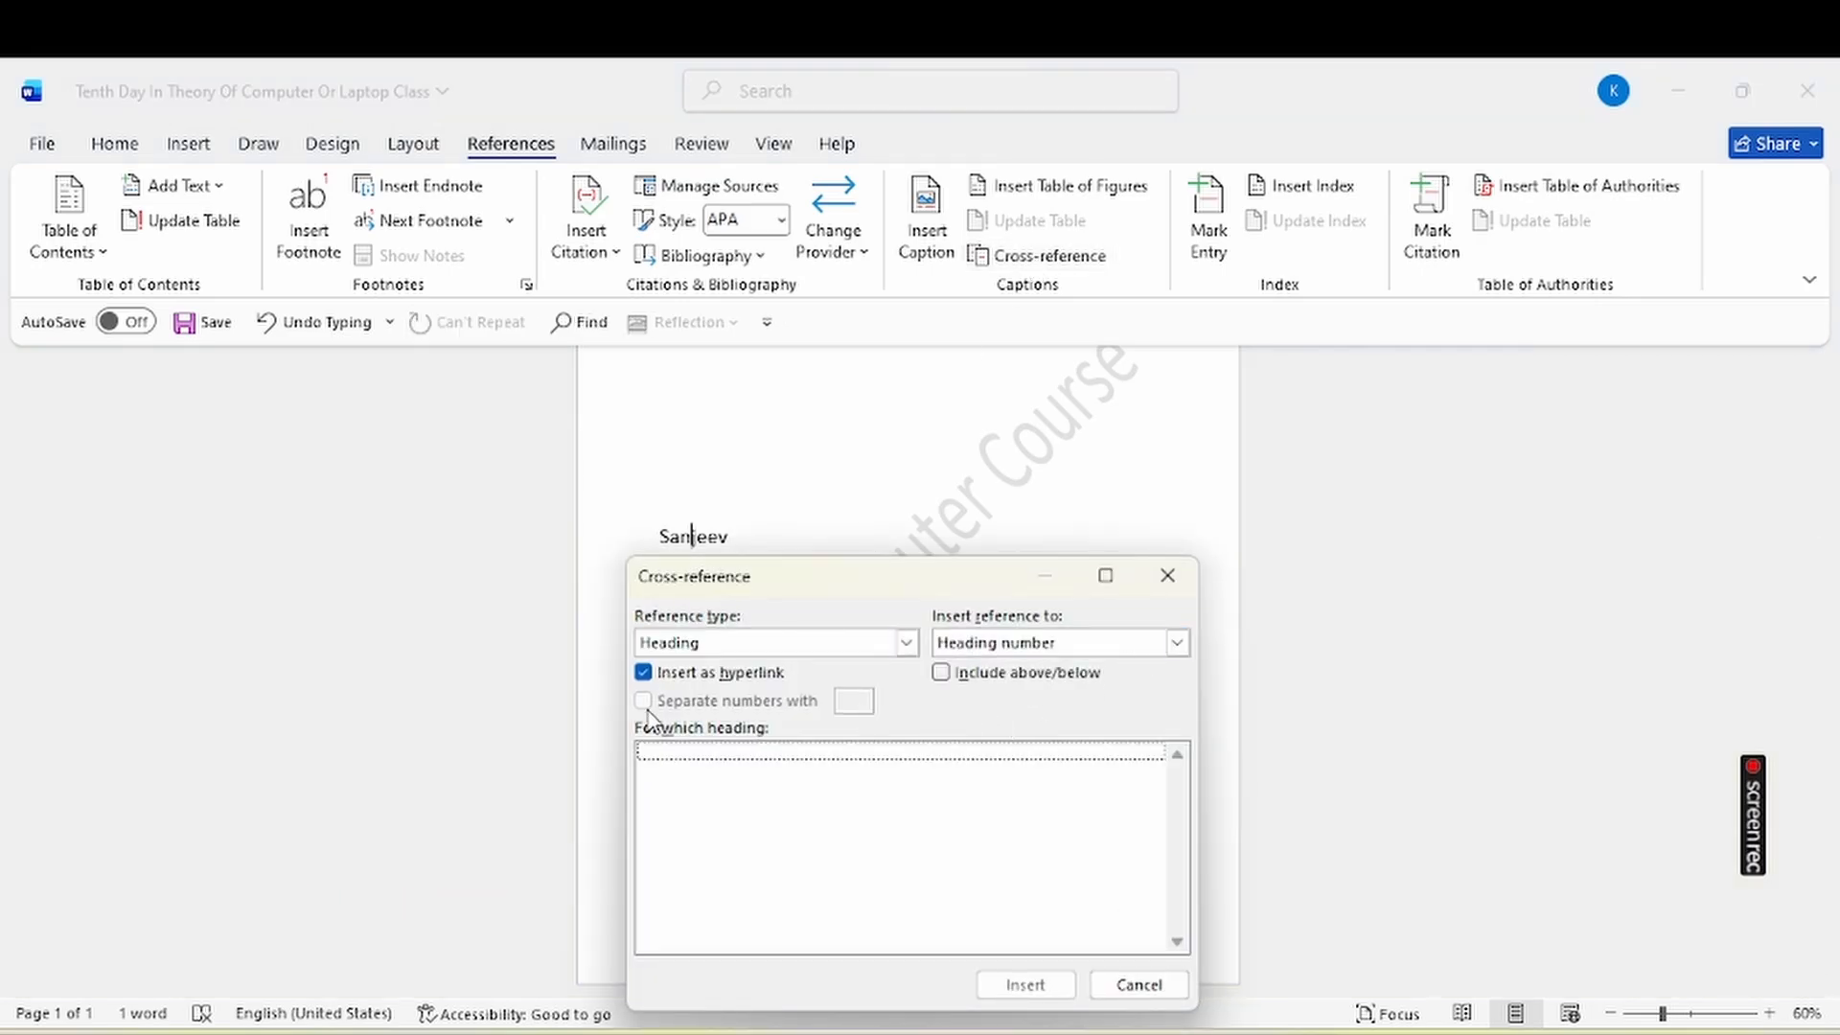
{"action": "left_click", "coordinate": [942, 673]}
{"action": "left_click", "coordinate": [757, 843]}
{"action": "left_click", "coordinate": [1138, 986]}
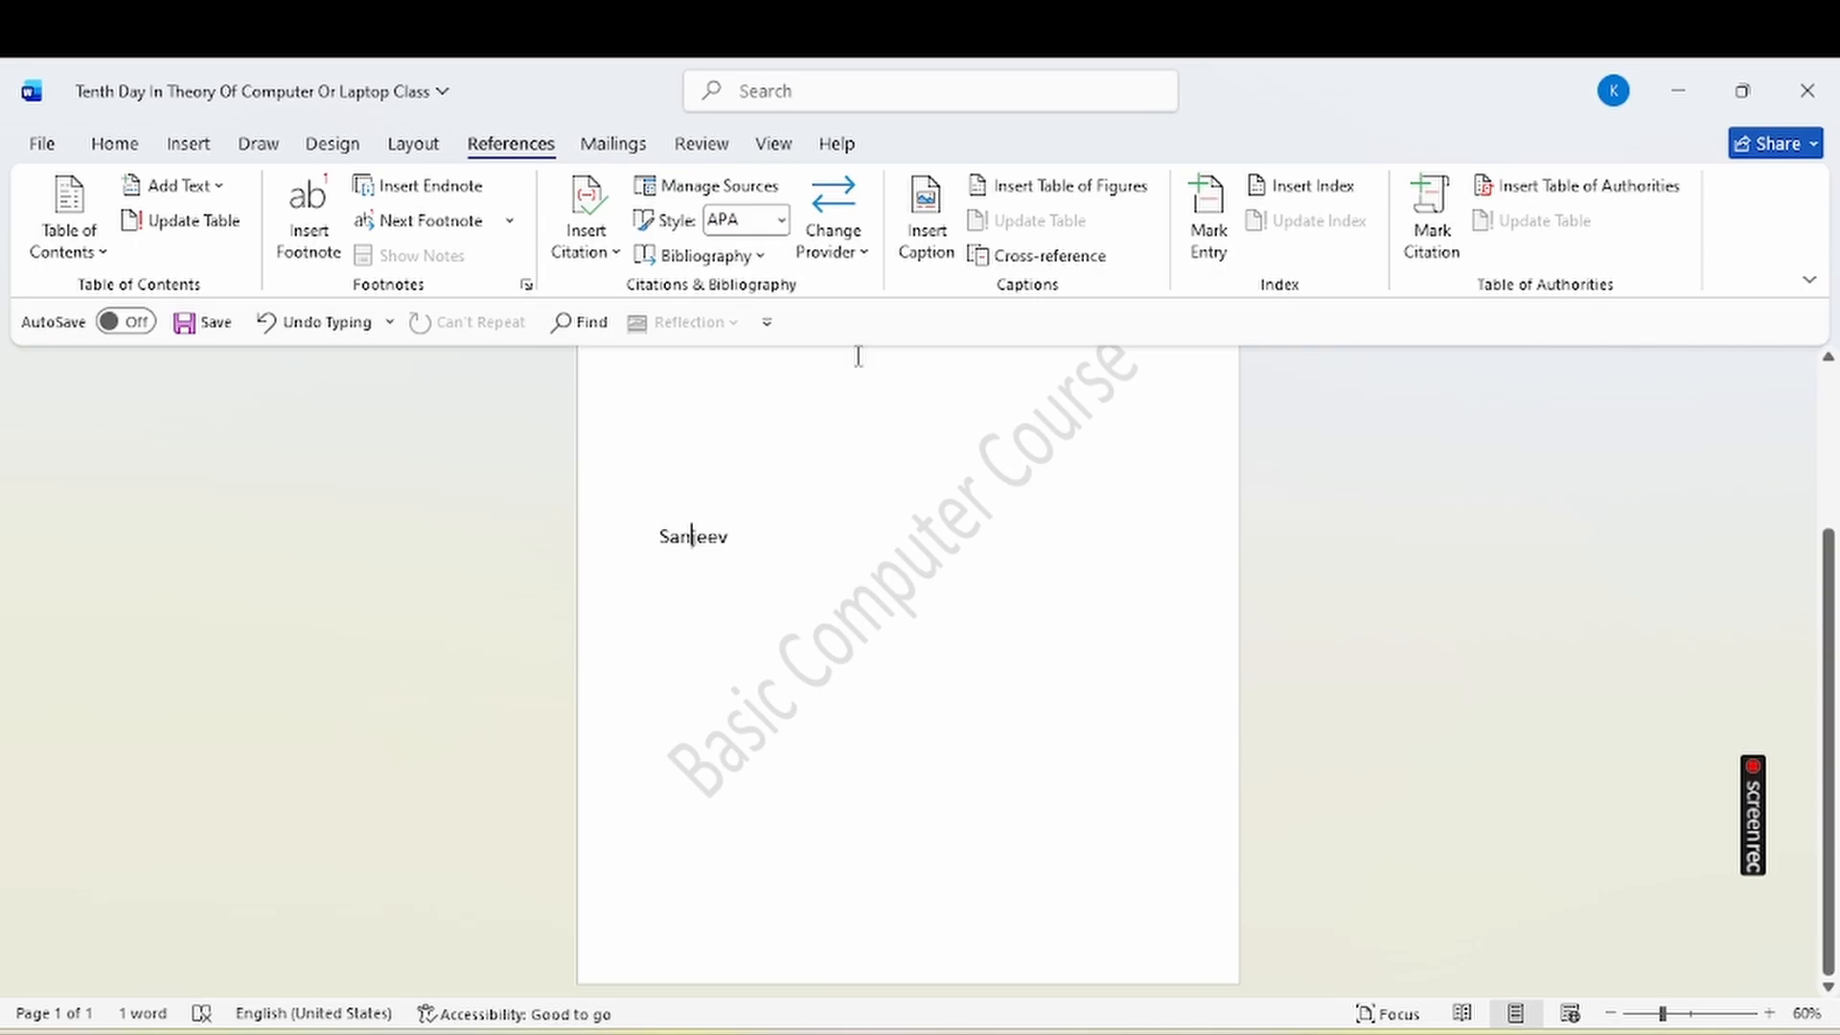
Insert a Table caption in the middle of the entered name, then delete all content from the document body.
{"action": "left_click", "coordinate": [928, 207]}
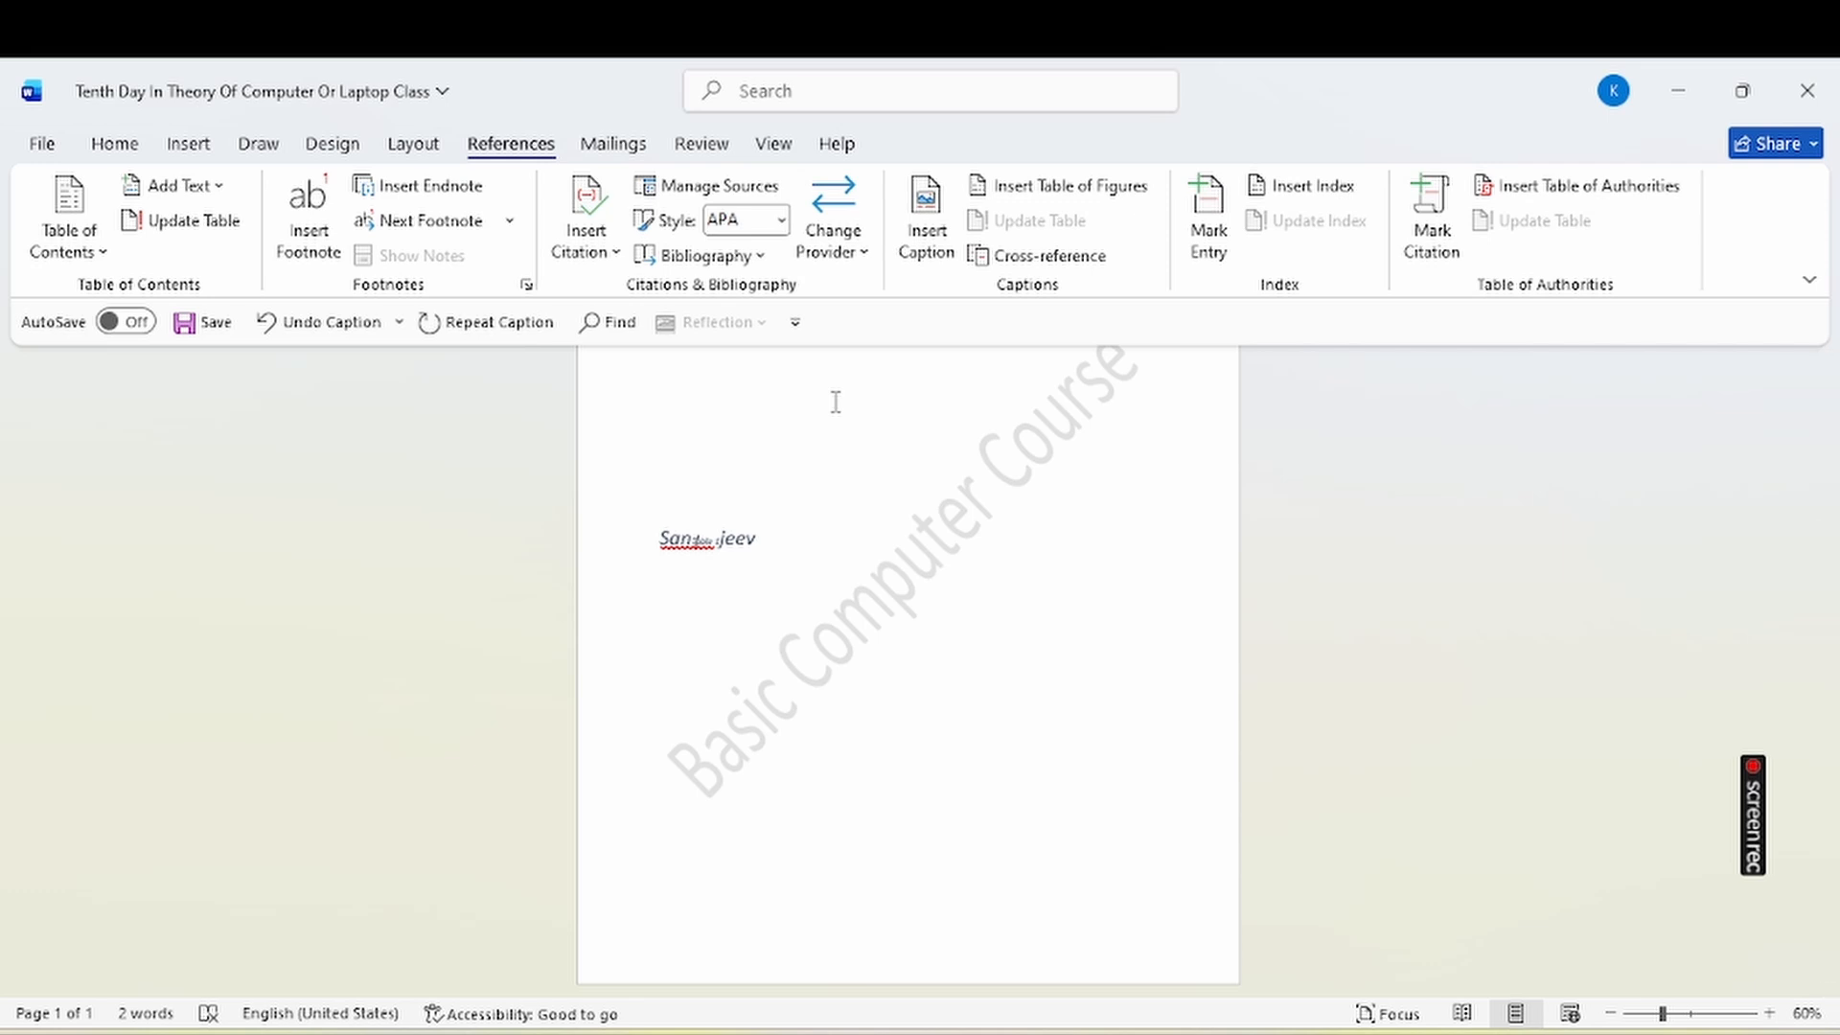
{"action": "double_click", "coordinate": [672, 554]}
{"action": "left_click", "coordinate": [672, 554]}
{"action": "key", "text": "ctrl+a"}
{"action": "key", "text": "BackSpace"}
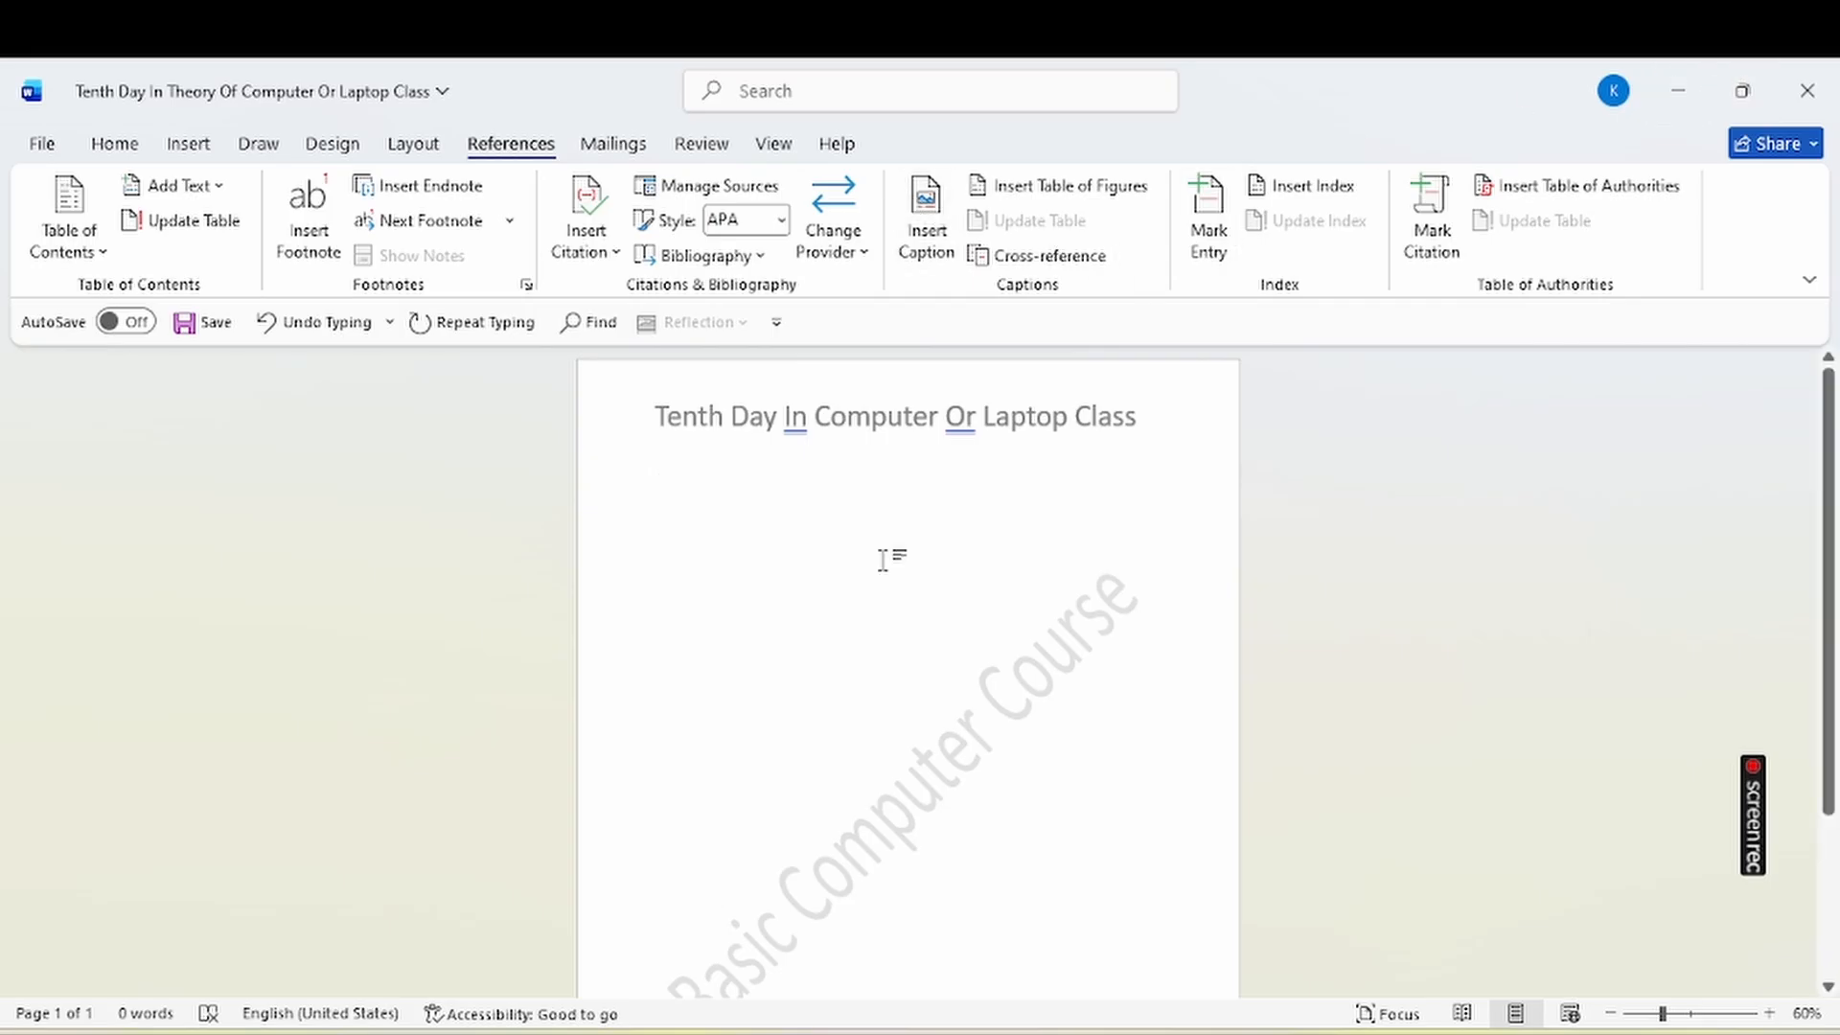
{"action": "scroll", "coordinate": [1093, 857], "scroll_direction": "down", "scroll_amount": 2}
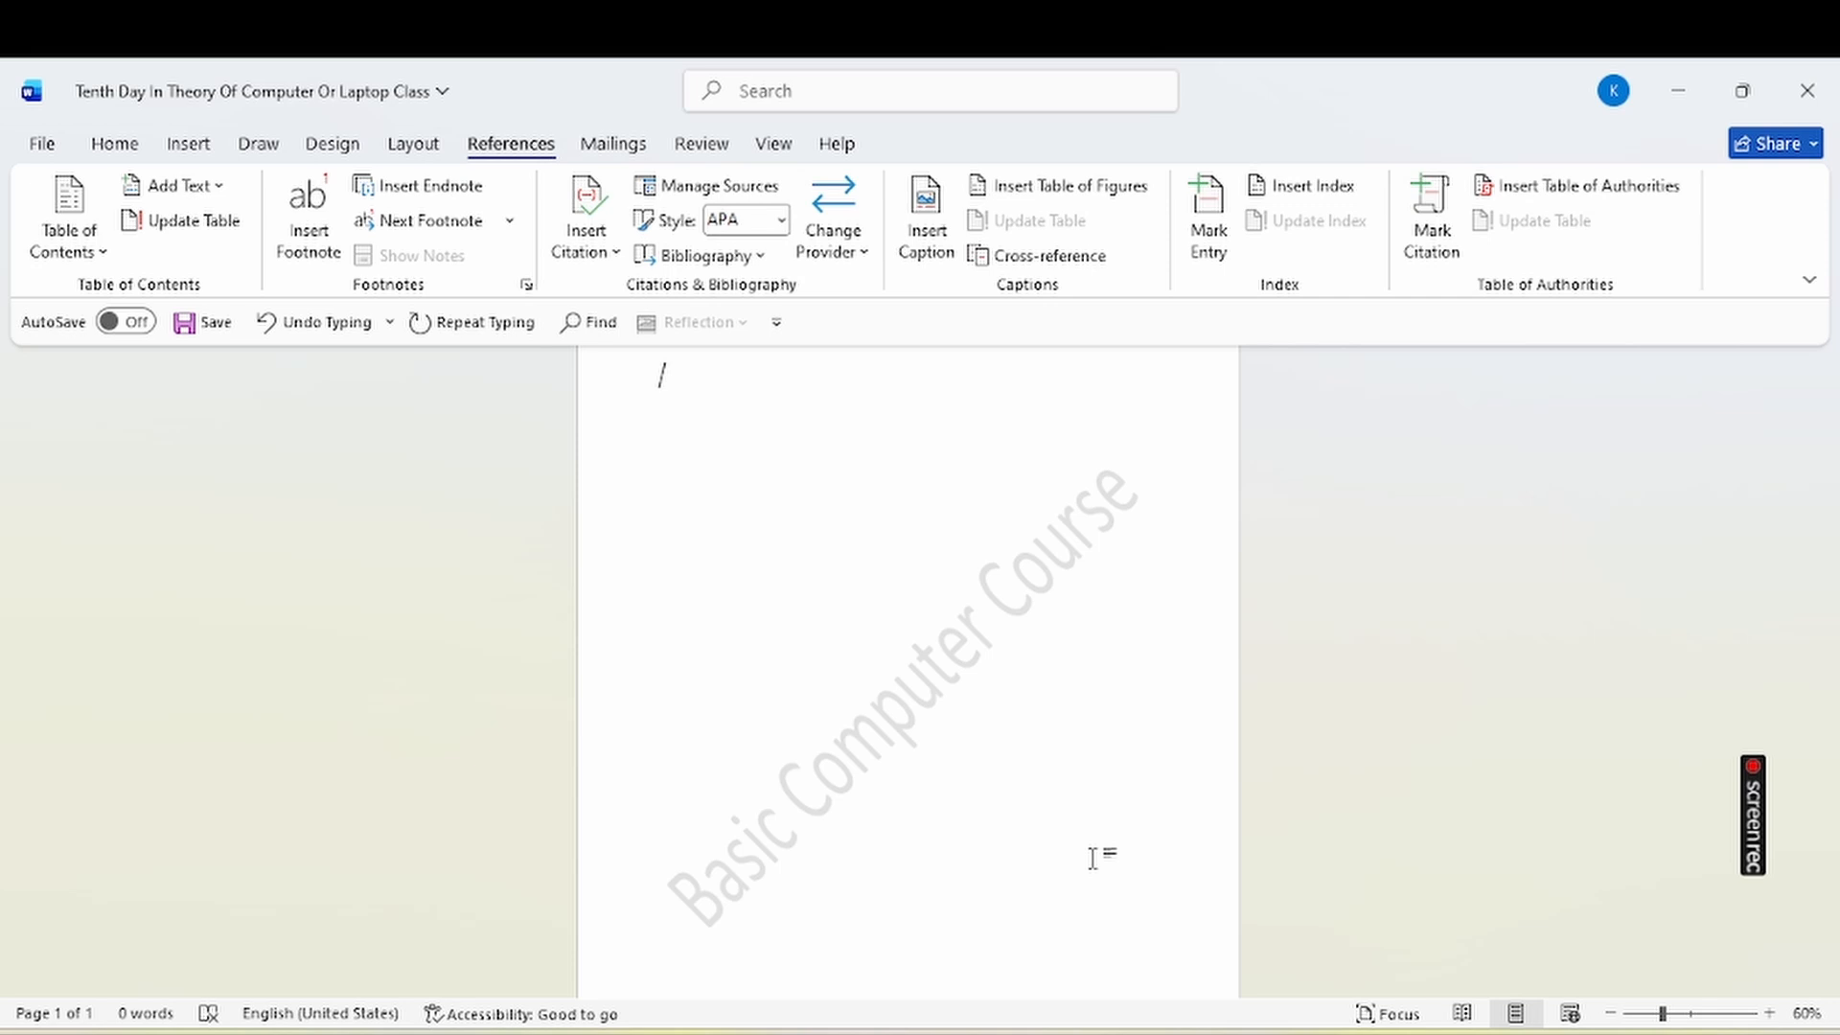
{"action": "type", "text": "D"}
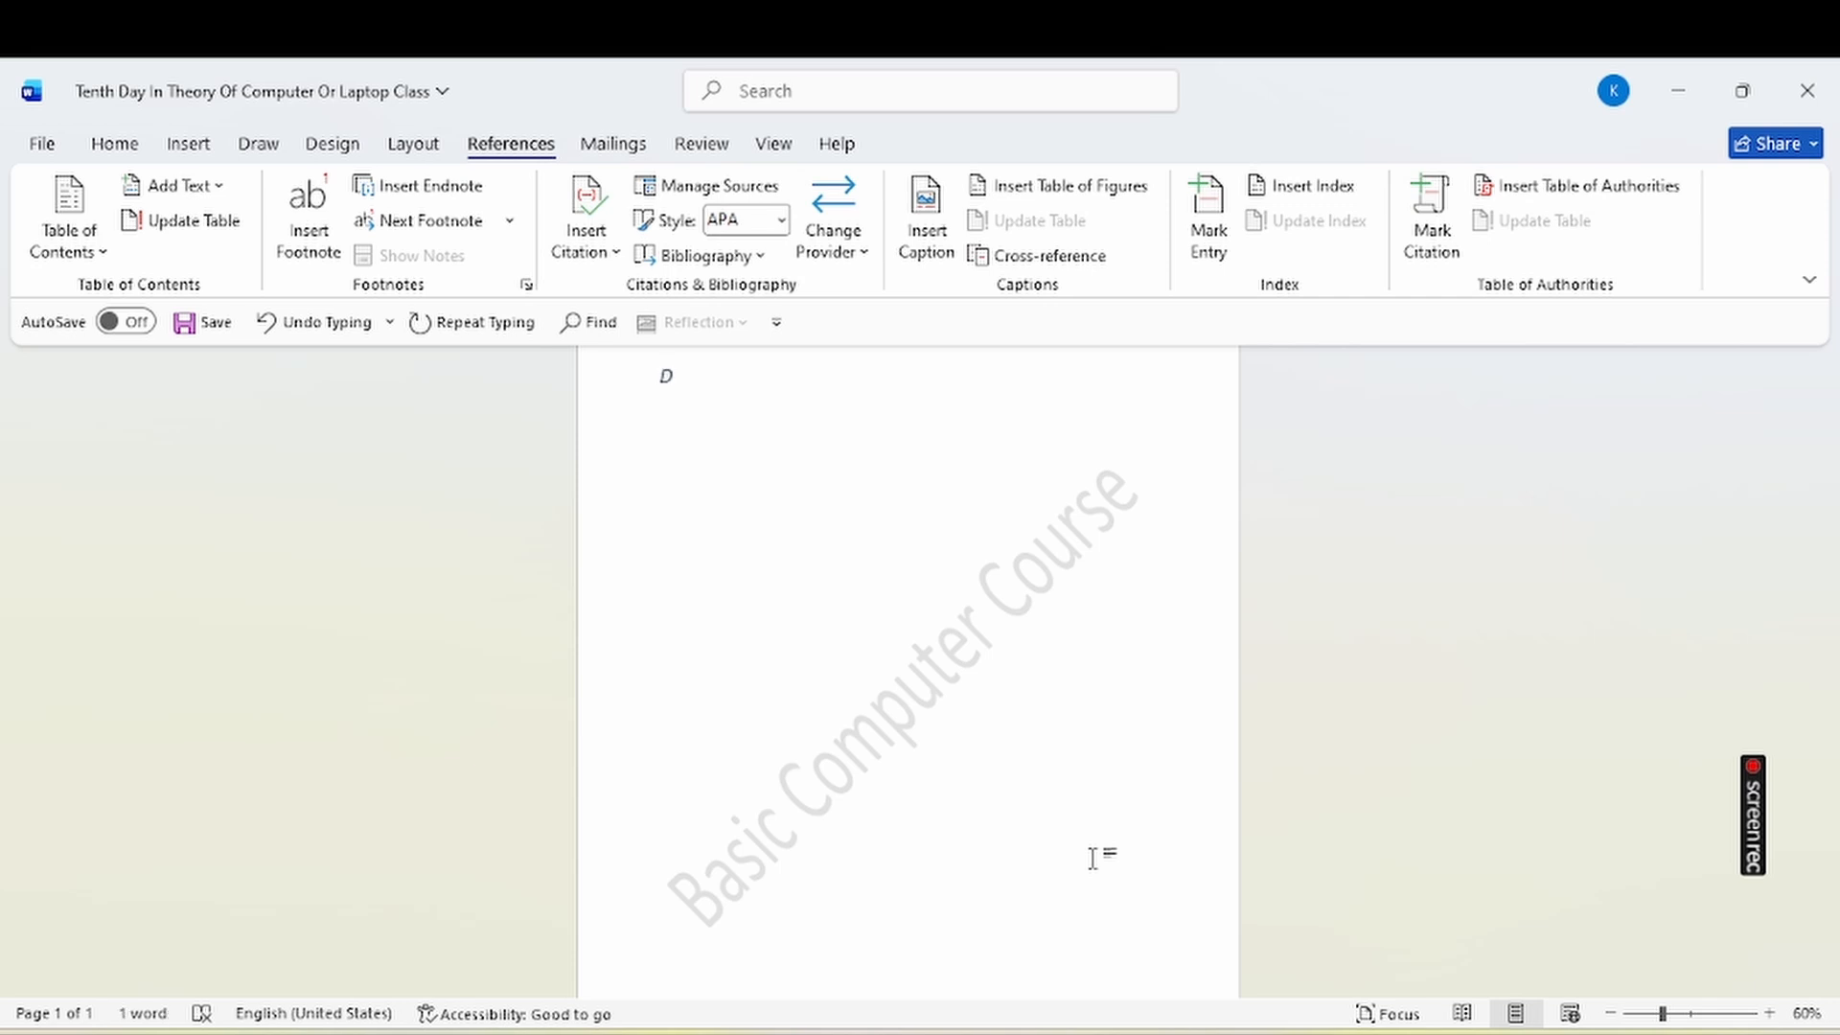
{"action": "type", "text": "elhi"}
{"action": "key", "text": "Return"}
{"action": "key", "text": "ctrl+z"}
Close the document without saving the changes.
{"action": "left_click", "coordinate": [1833, 79]}
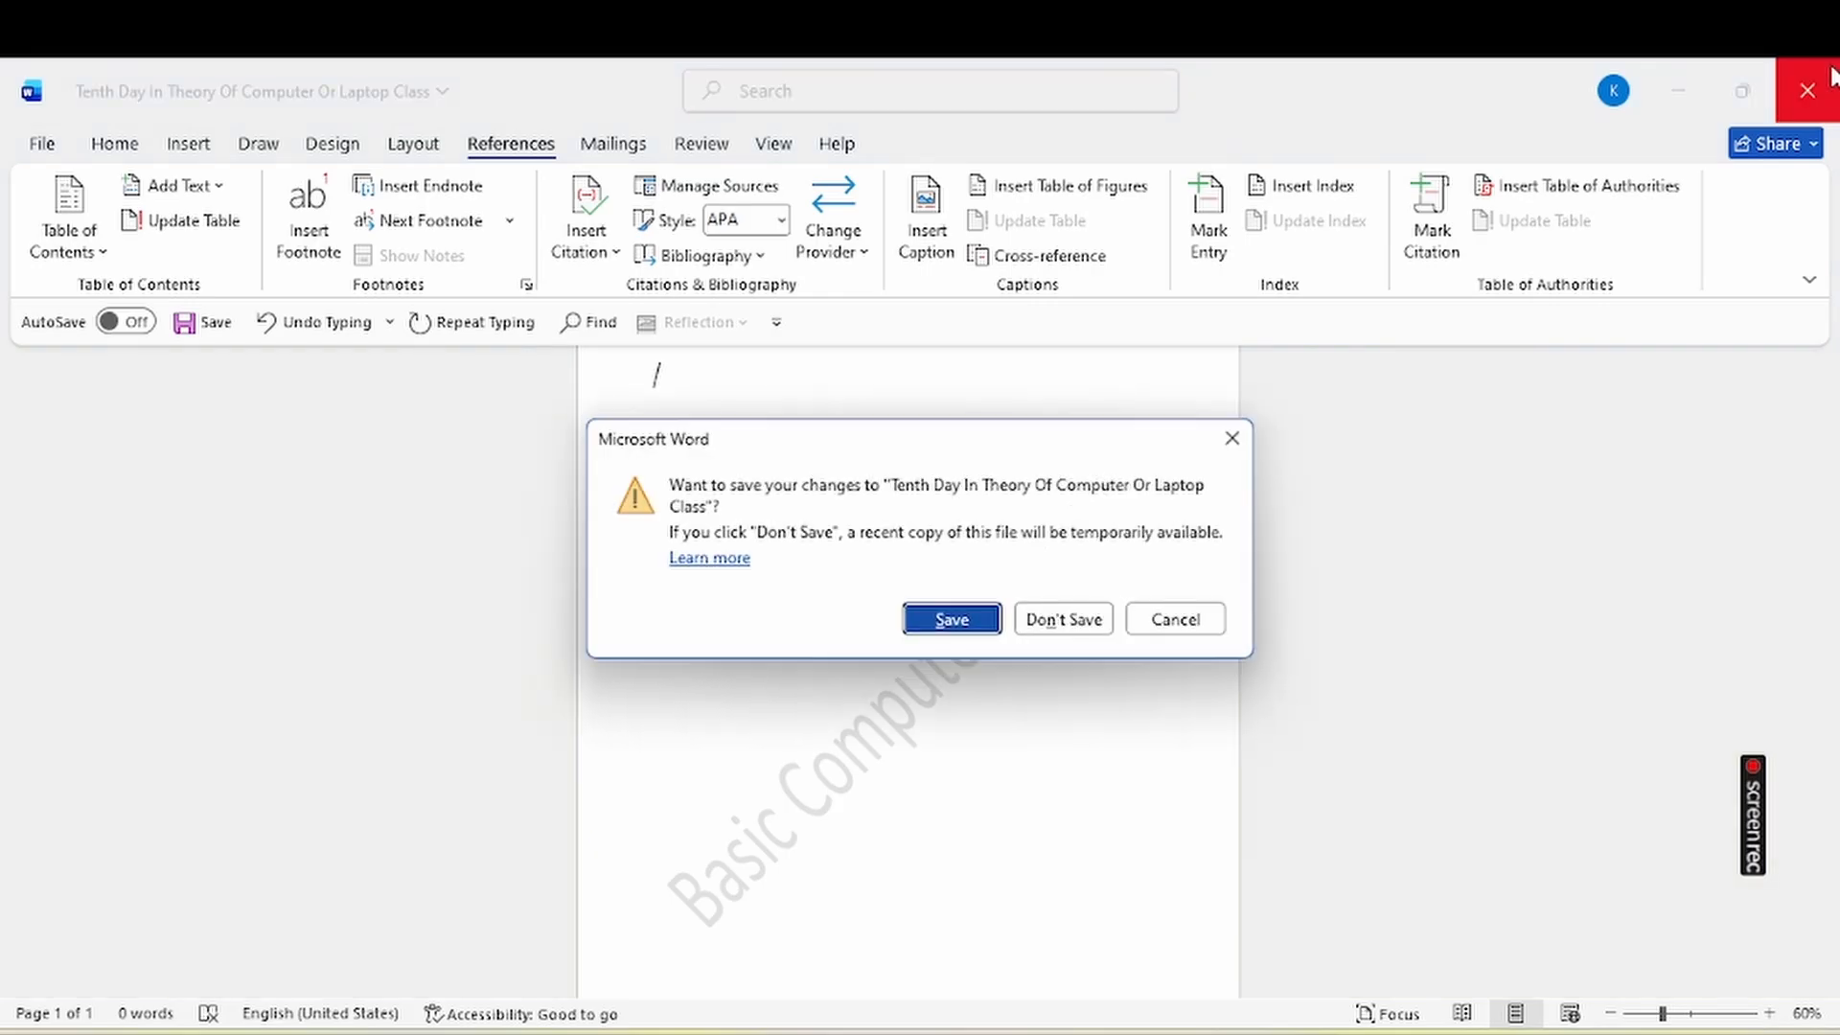
{"action": "left_click", "coordinate": [1061, 623]}
Write Delhi, Ahmedabad, Haryana, Dehradun and America on separate lines in the document body.
{"action": "key", "text": "ctrl+a"}
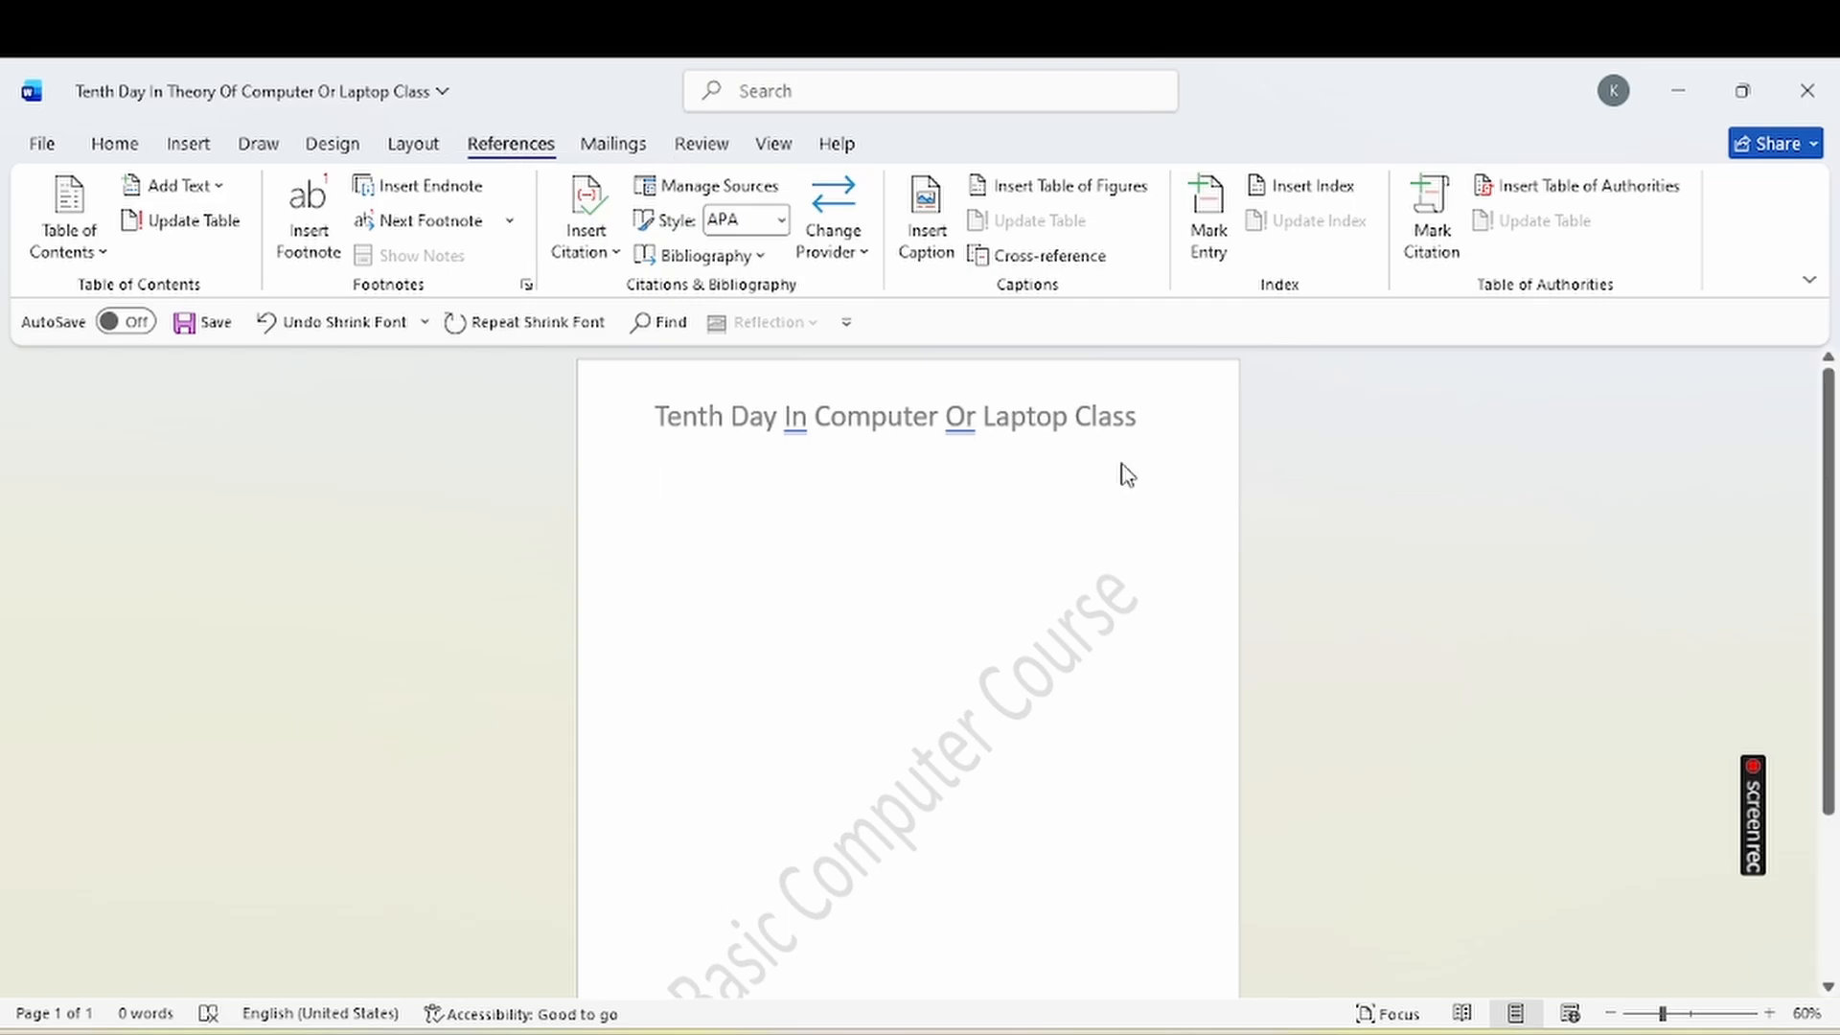
{"action": "type", "text": "Delhi "}
{"action": "type", "text": "Ahmedabad"}
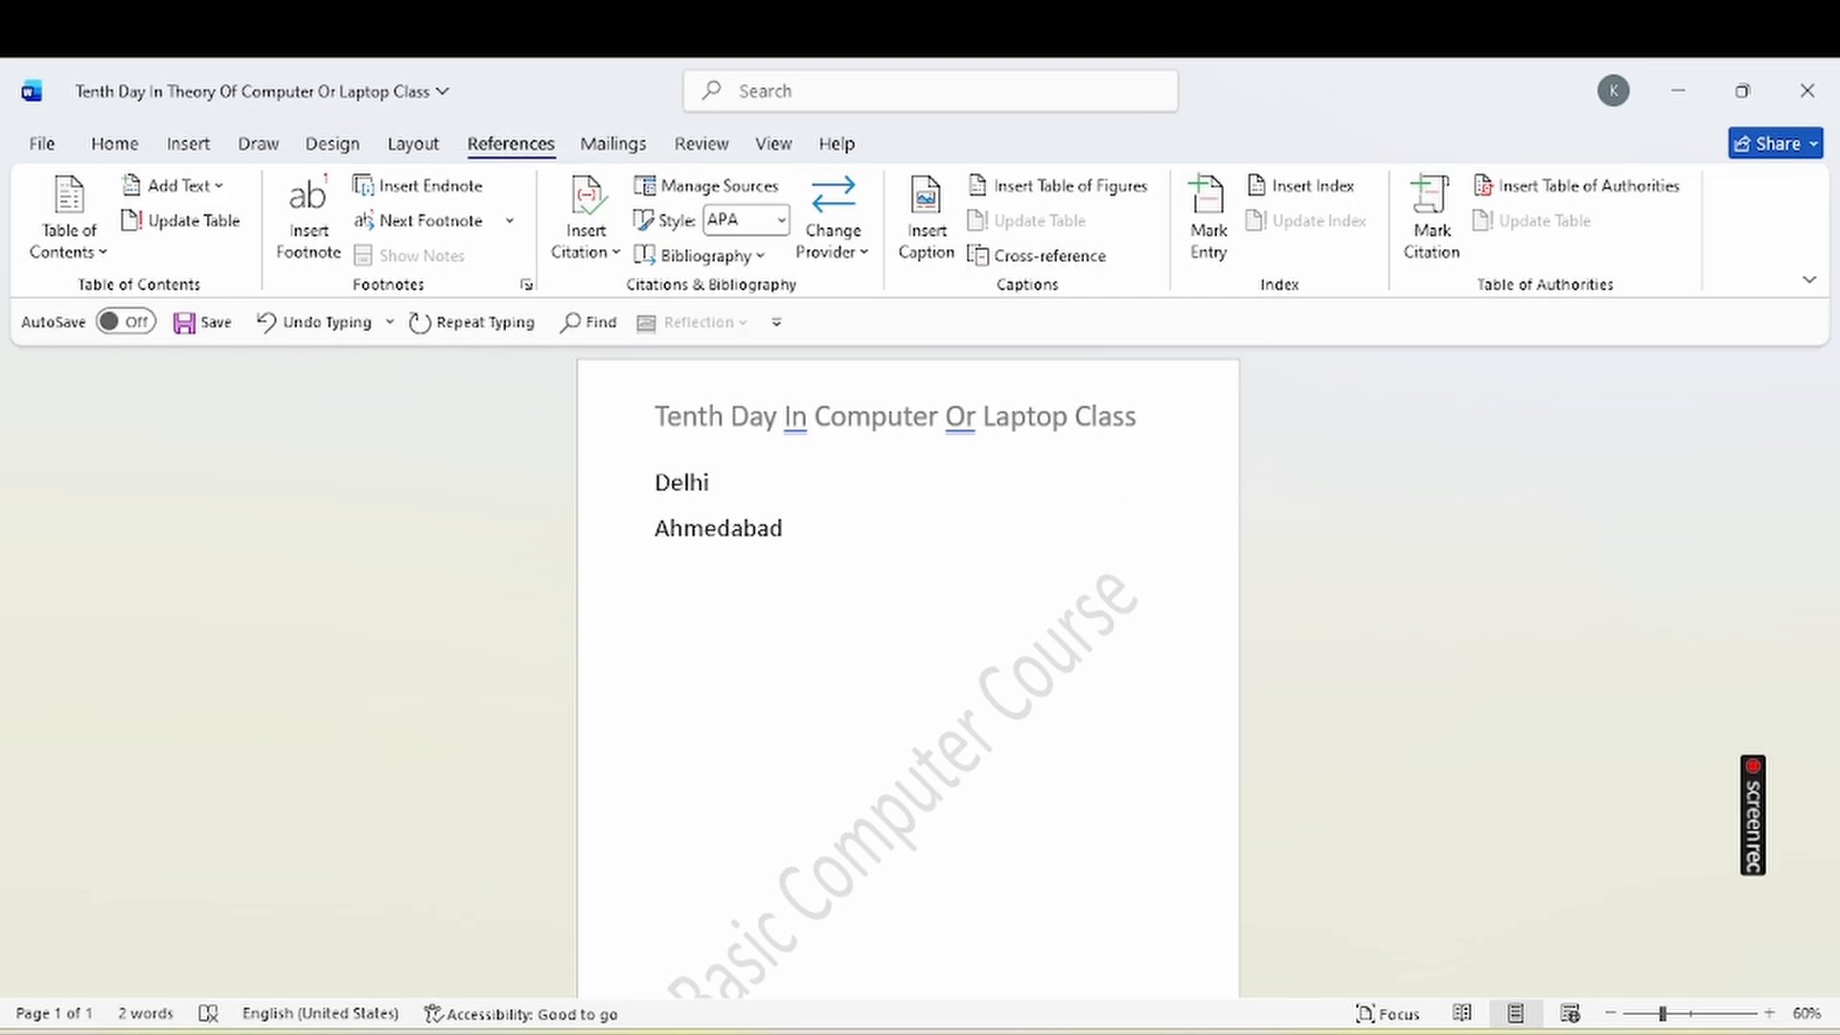
{"action": "key", "text": "Return"}
{"action": "type", "text": "Haryana"}
{"action": "key", "text": "Return"}
{"action": "type", "text": "De"}
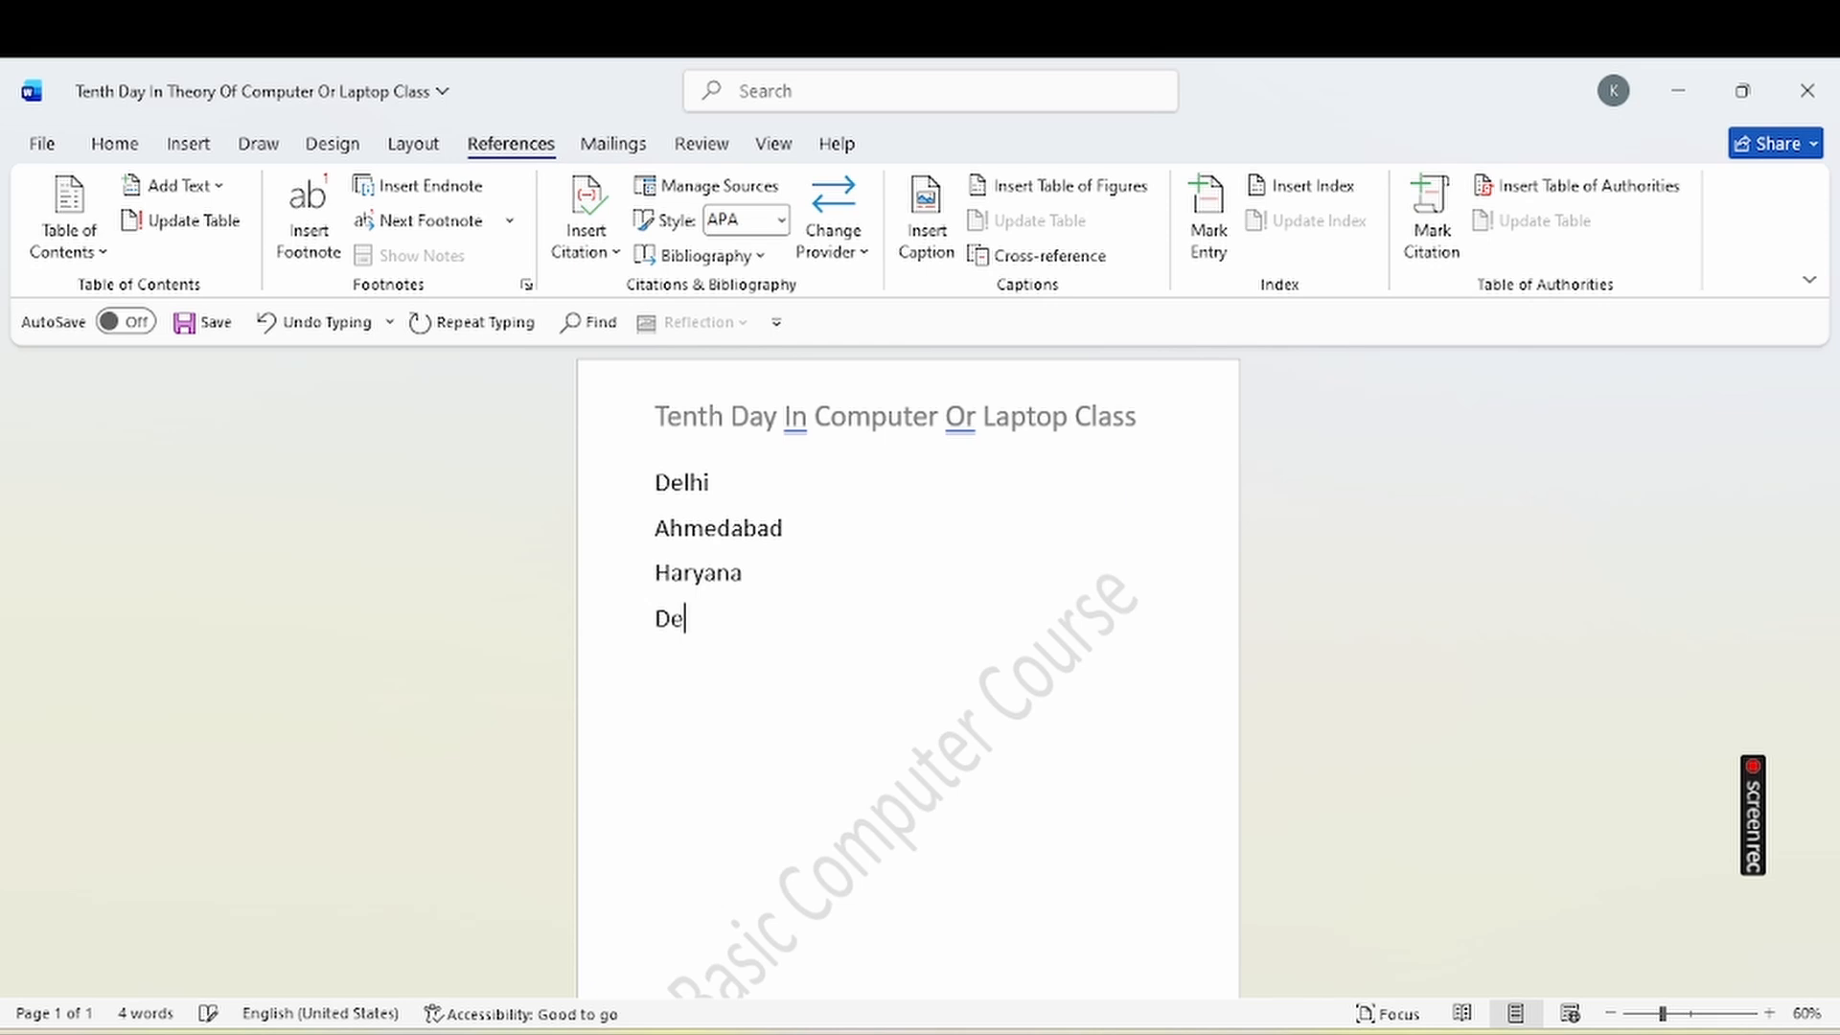
{"action": "type", "text": "hradun"}
{"action": "key", "text": "Return"}
{"action": "type", "text": "America"}
Add India, Pakistan, Canada, Londan and Chennai on separate lines below America, and start a new page after the list.
{"action": "key", "text": "Return"}
{"action": "type", "text": "I"}
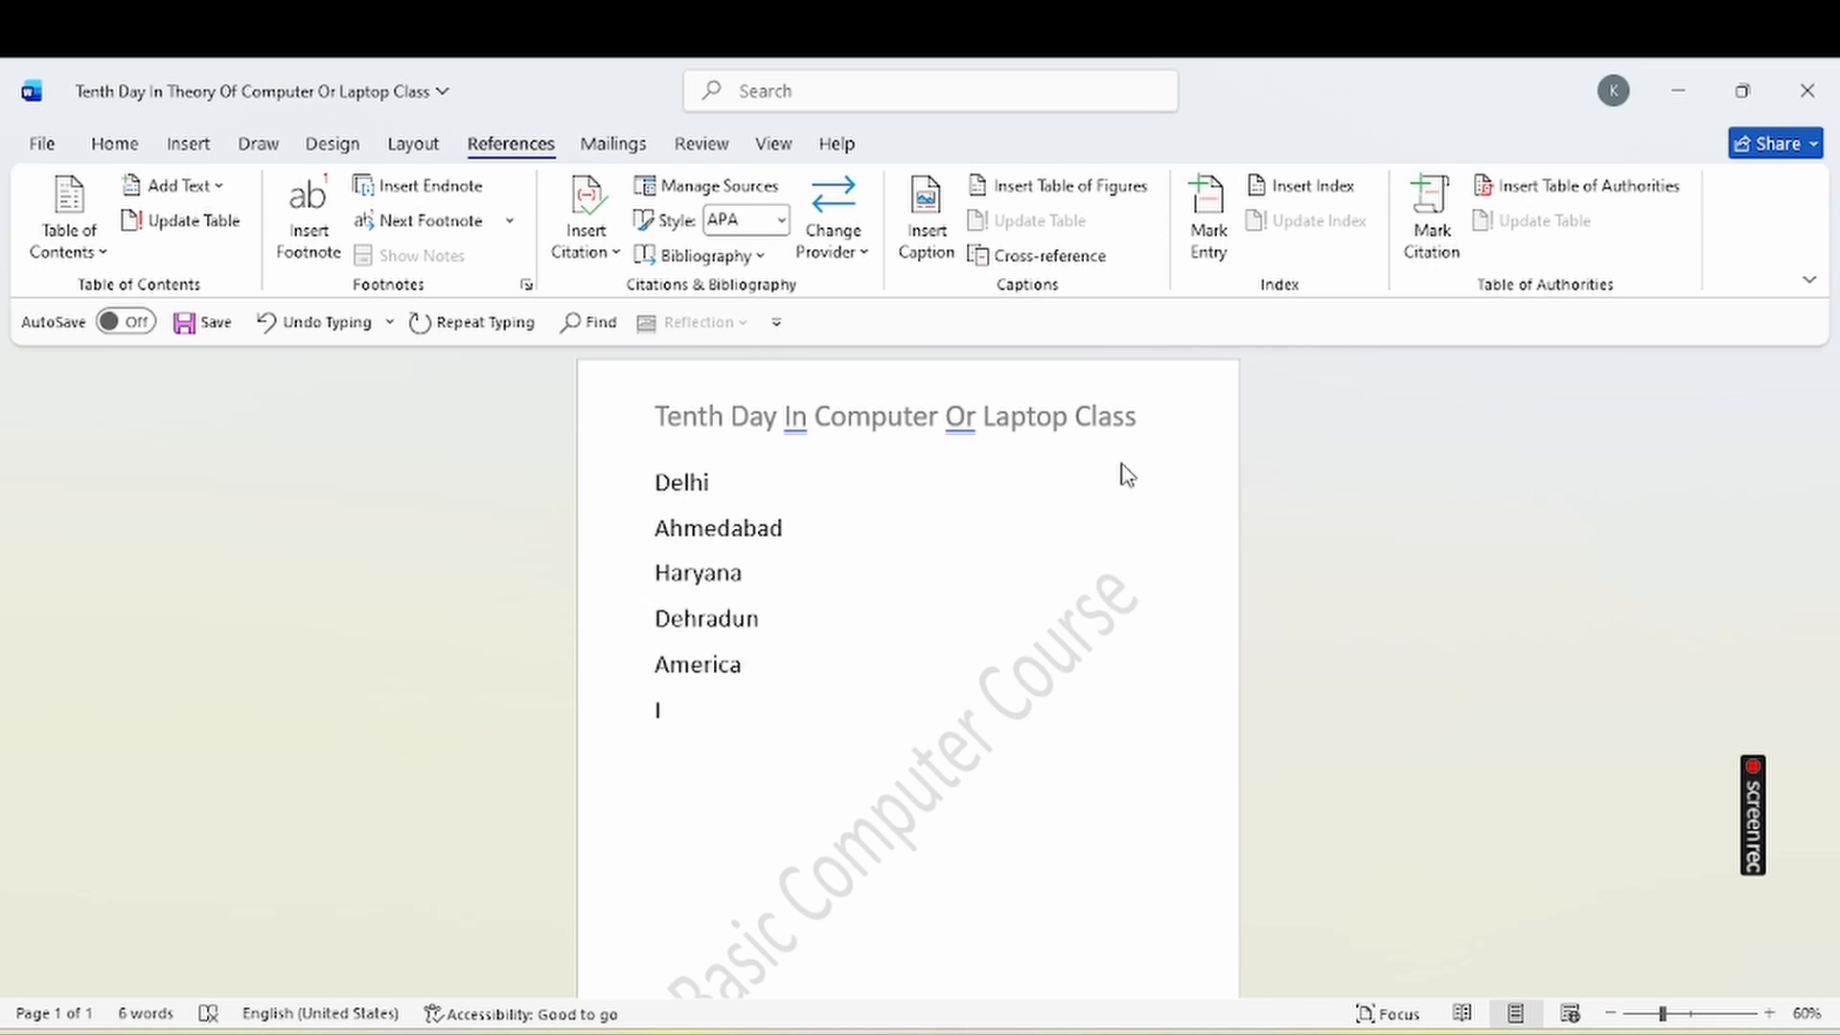
{"action": "type", "text": "ndia"}
{"action": "key", "text": "Return"}
{"action": "type", "text": "Pakistan"}
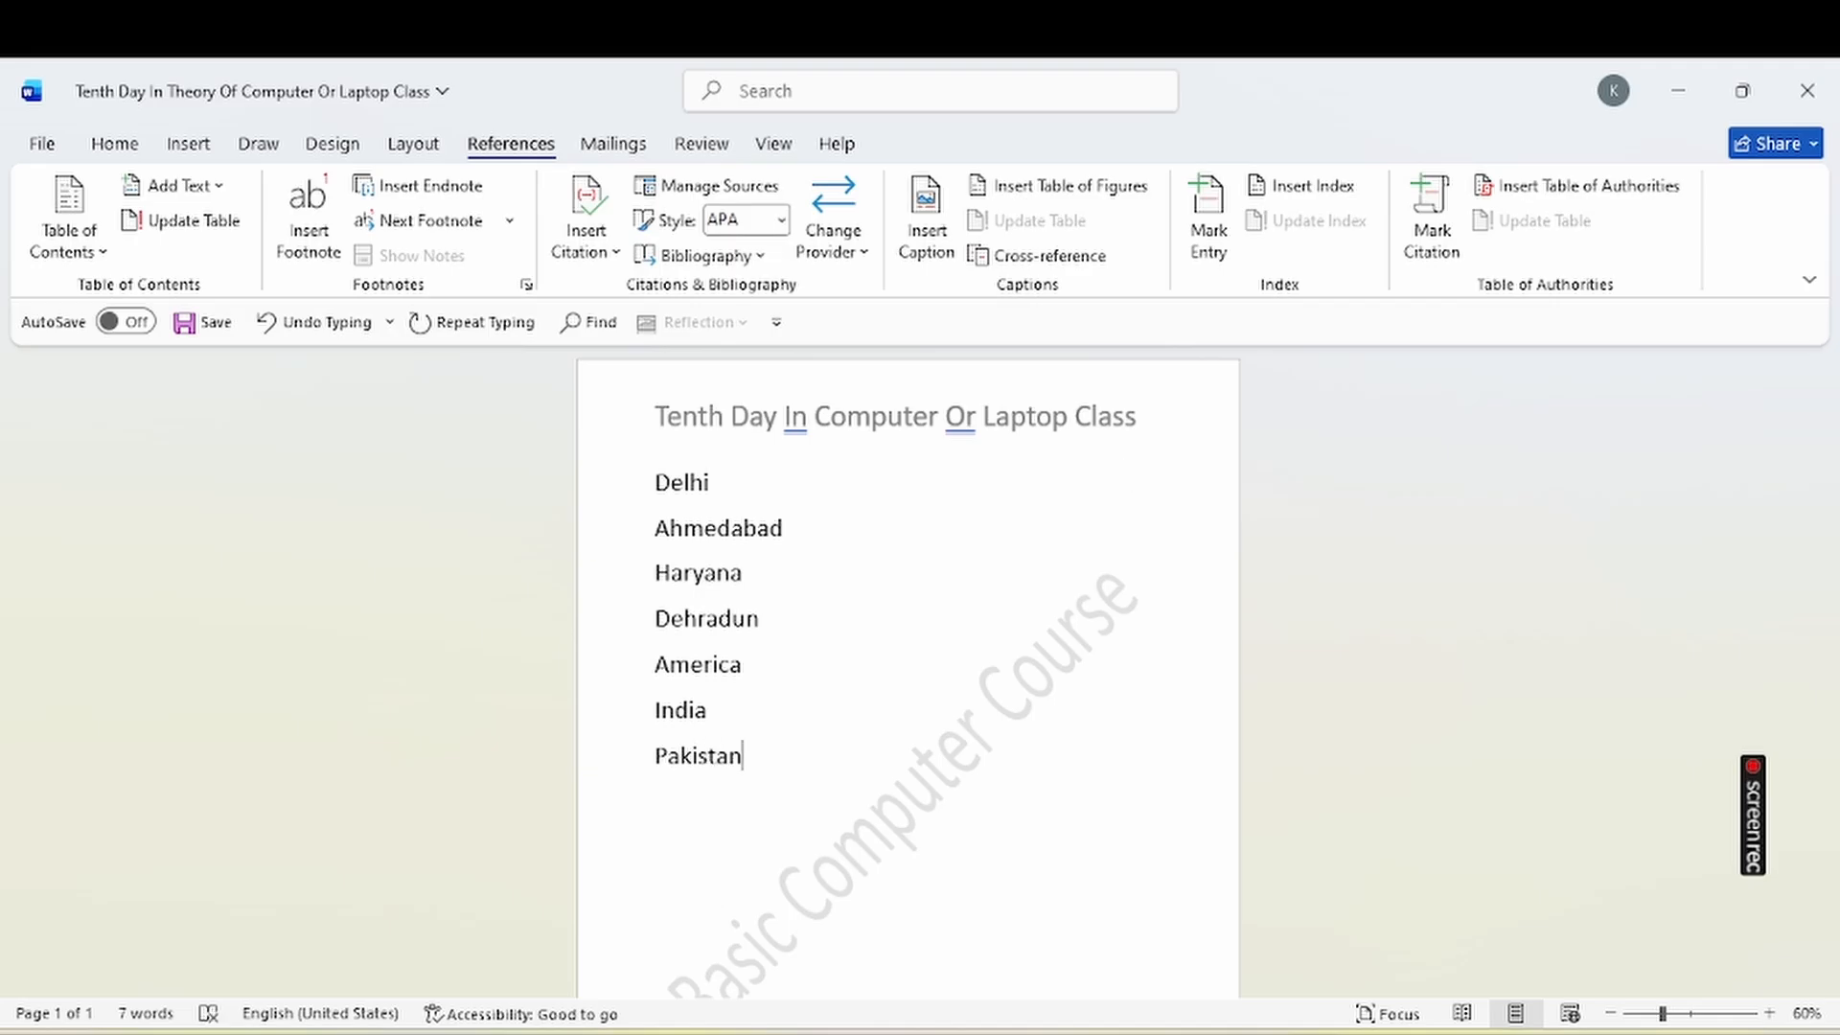
{"action": "key", "text": "Return"}
{"action": "type", "text": "Canada"}
{"action": "key", "text": "Return"}
{"action": "type", "text": "Londan"}
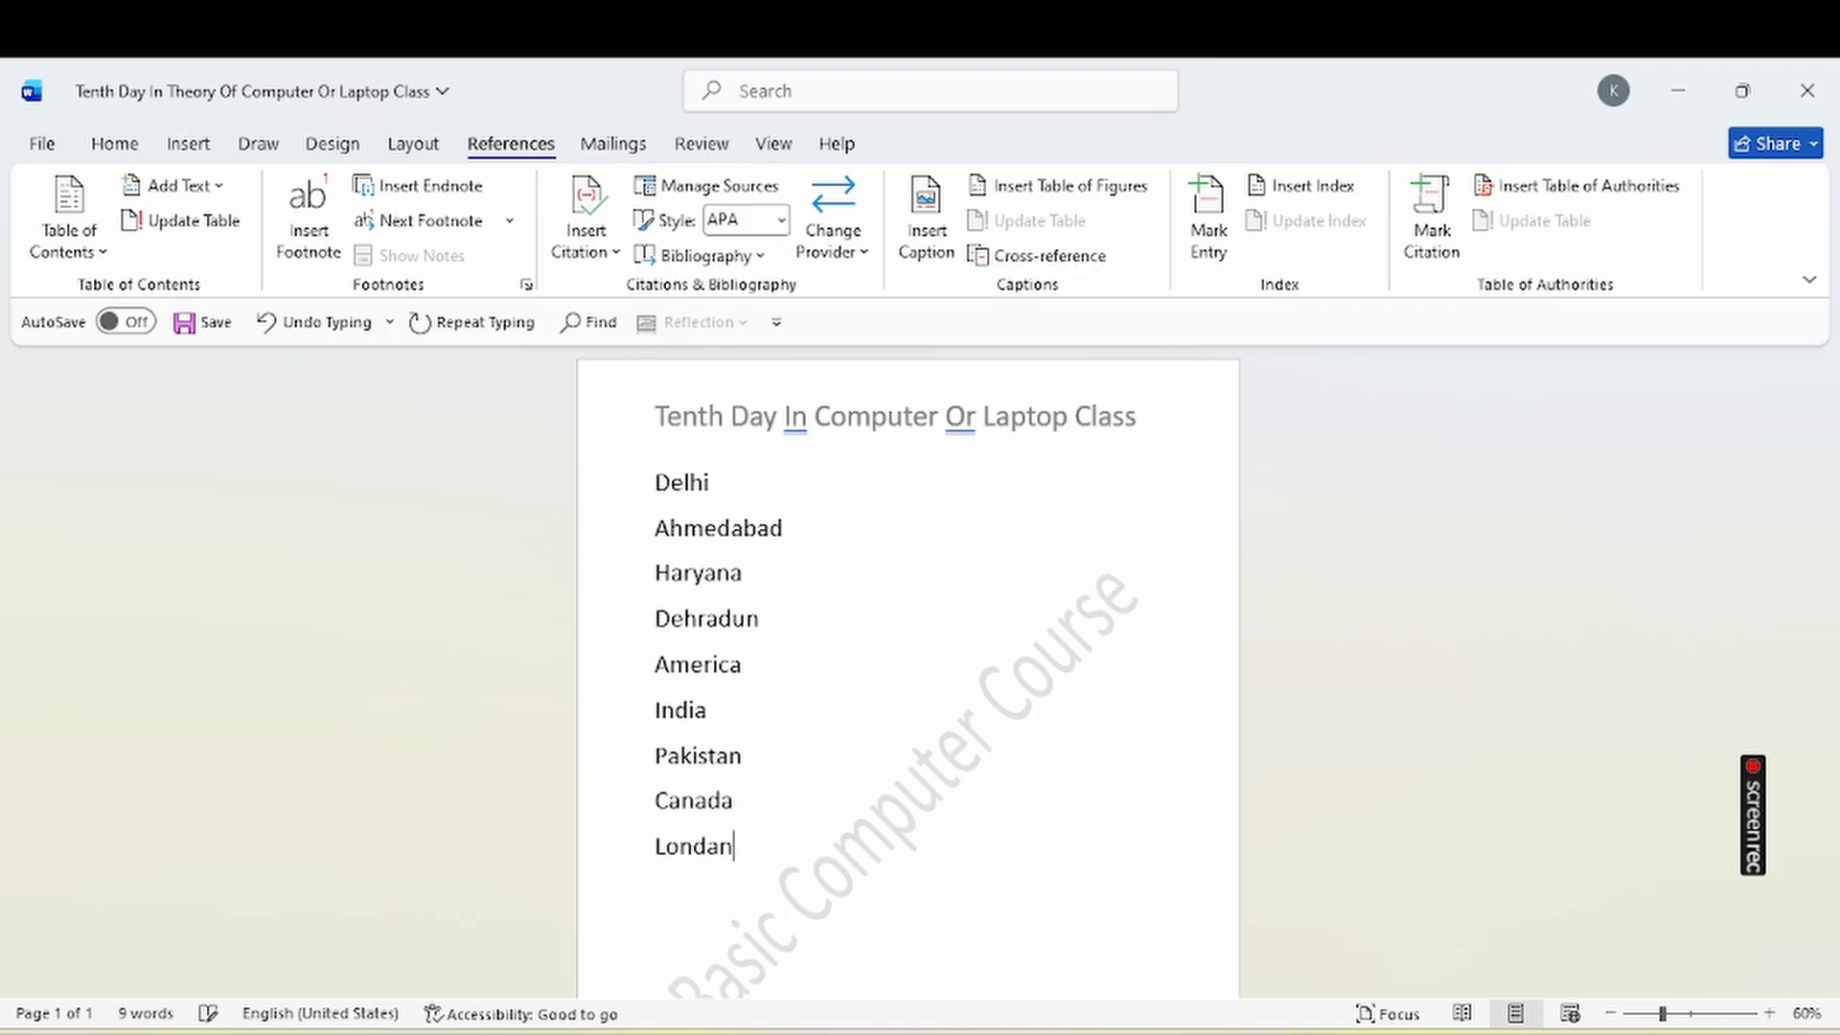
{"action": "key", "text": "Return"}
{"action": "type", "text": "Chennai"}
{"action": "key", "text": "ctrl+Return"}
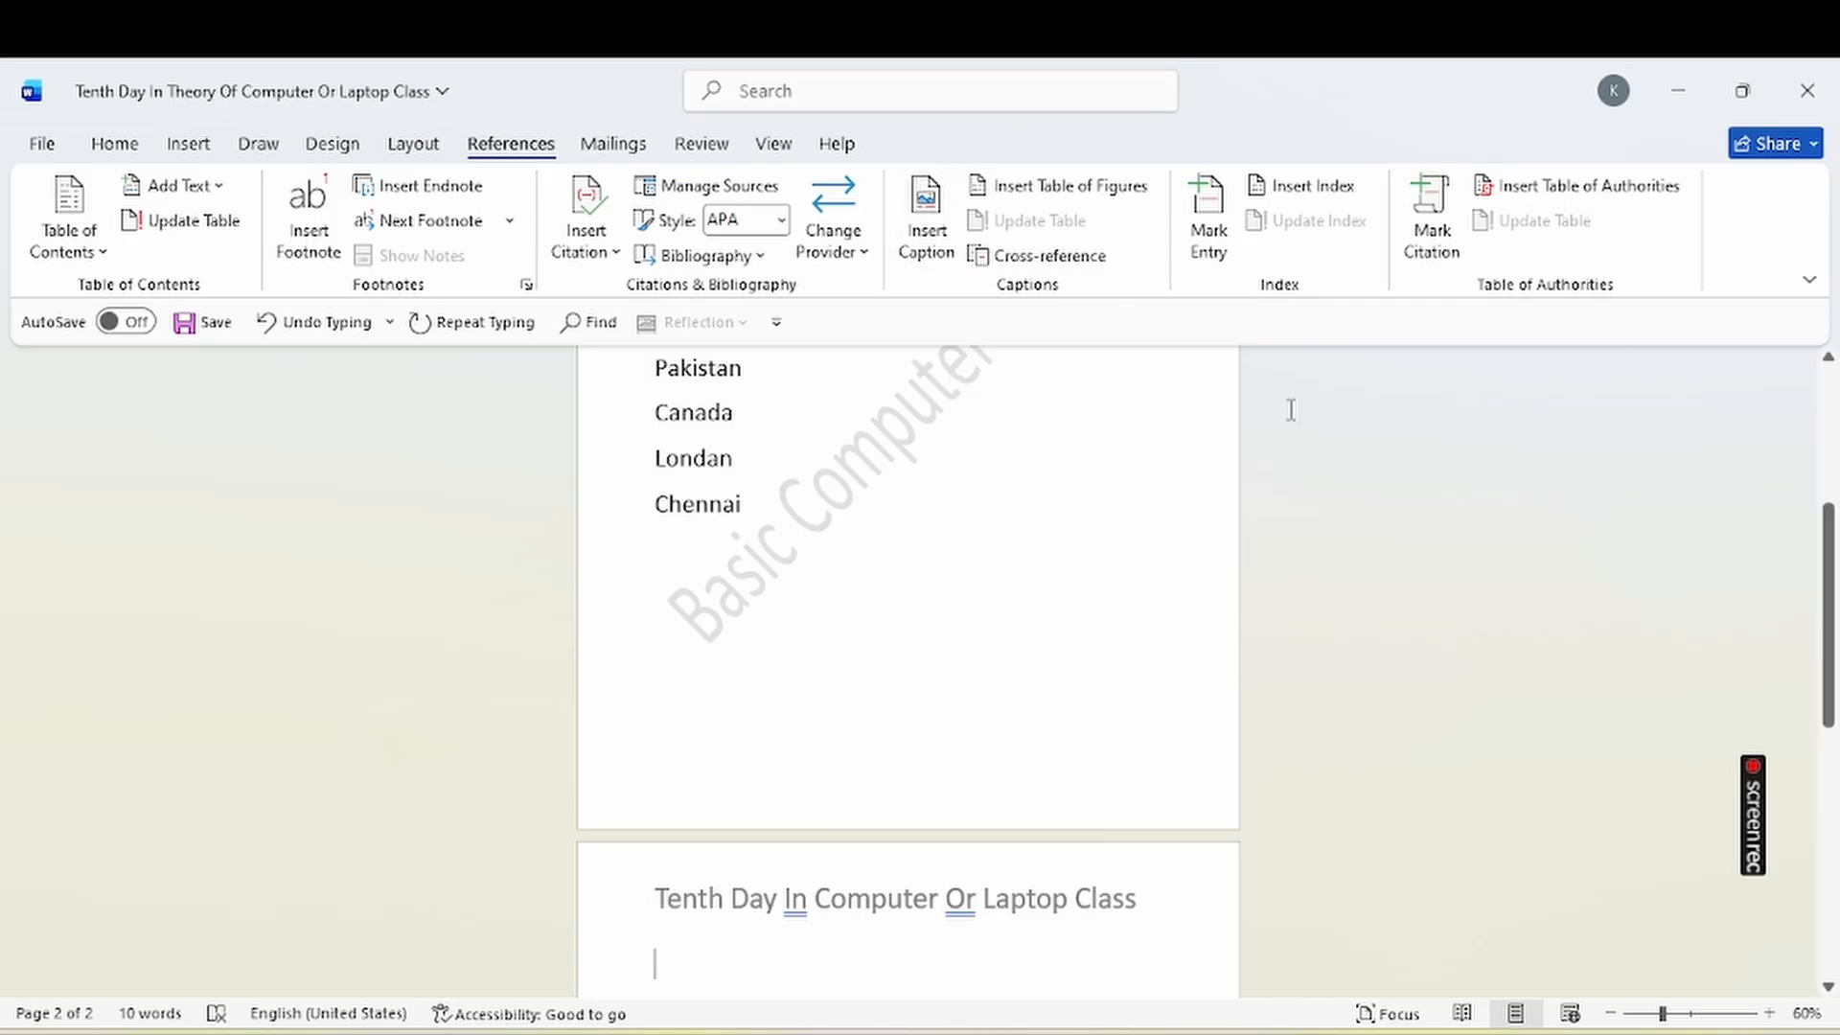
Mark the word Delhi as a main index entry for the current page, keeping the Mark Index Entry dialog clear of the list.
{"action": "left_click_drag", "start_coordinate": [1831, 580], "coordinate": [1829, 440]}
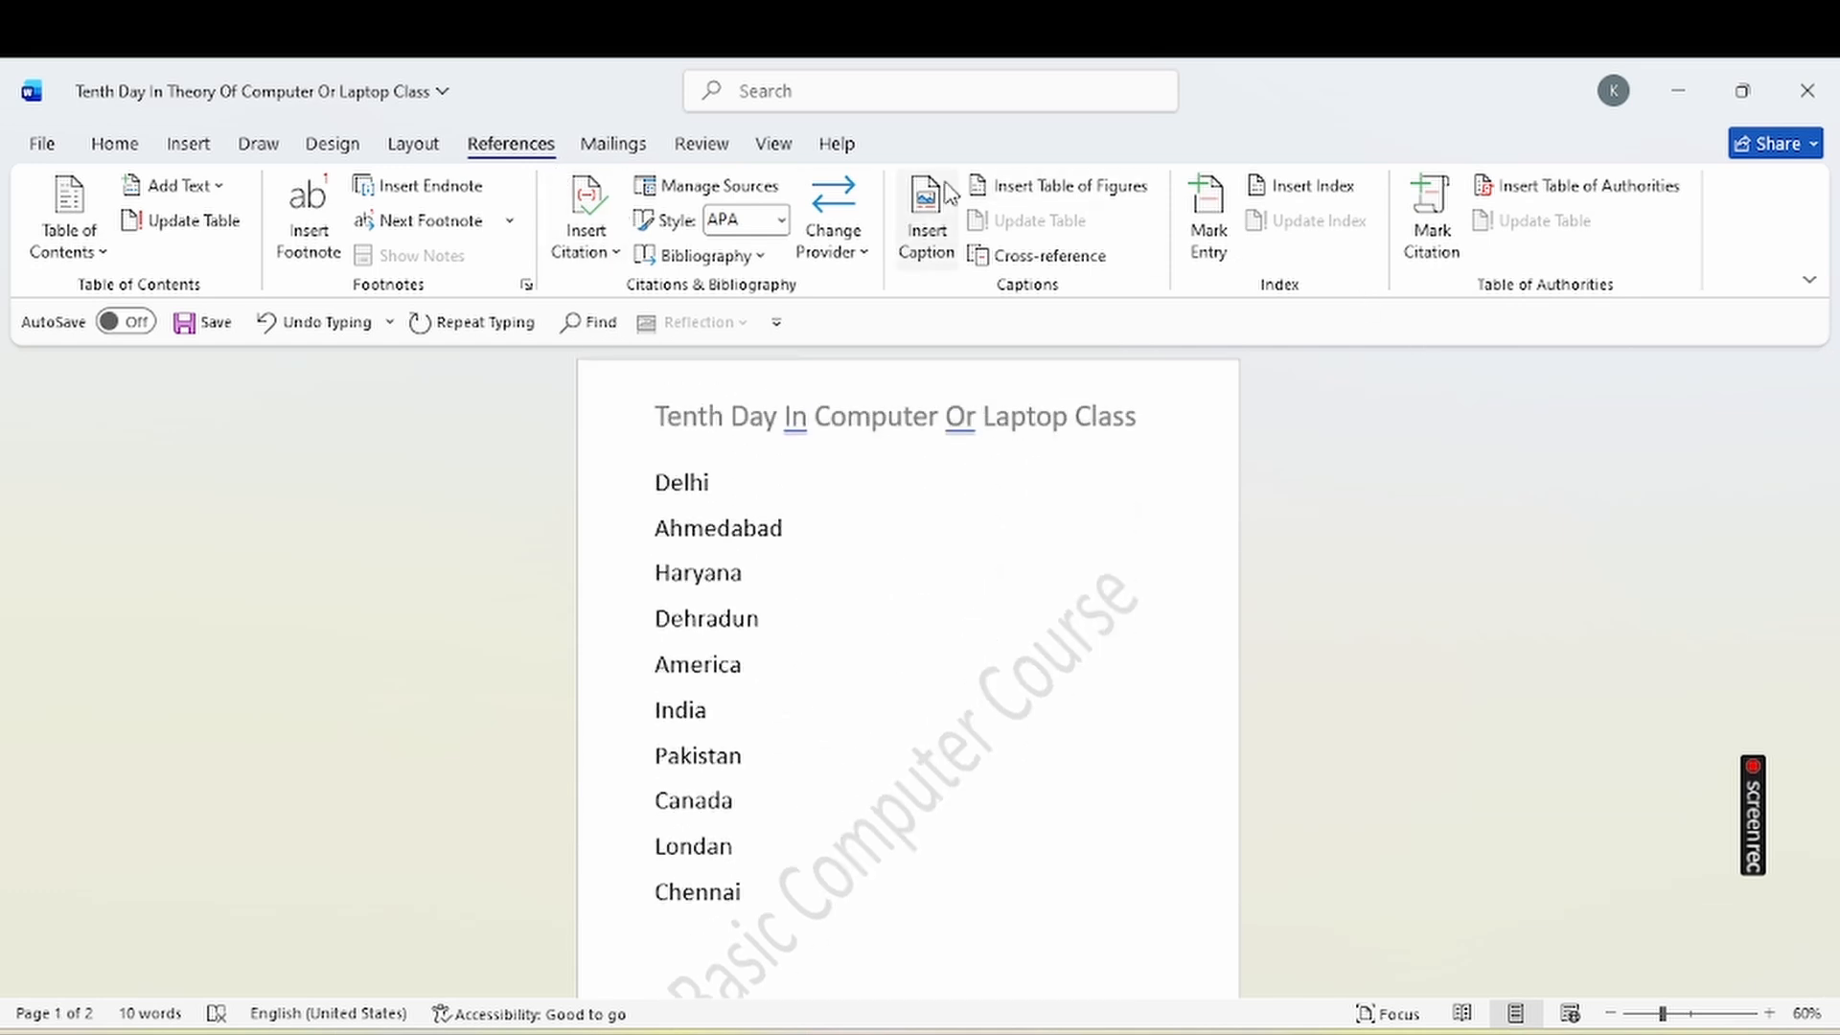
{"action": "left_click", "coordinate": [1215, 217]}
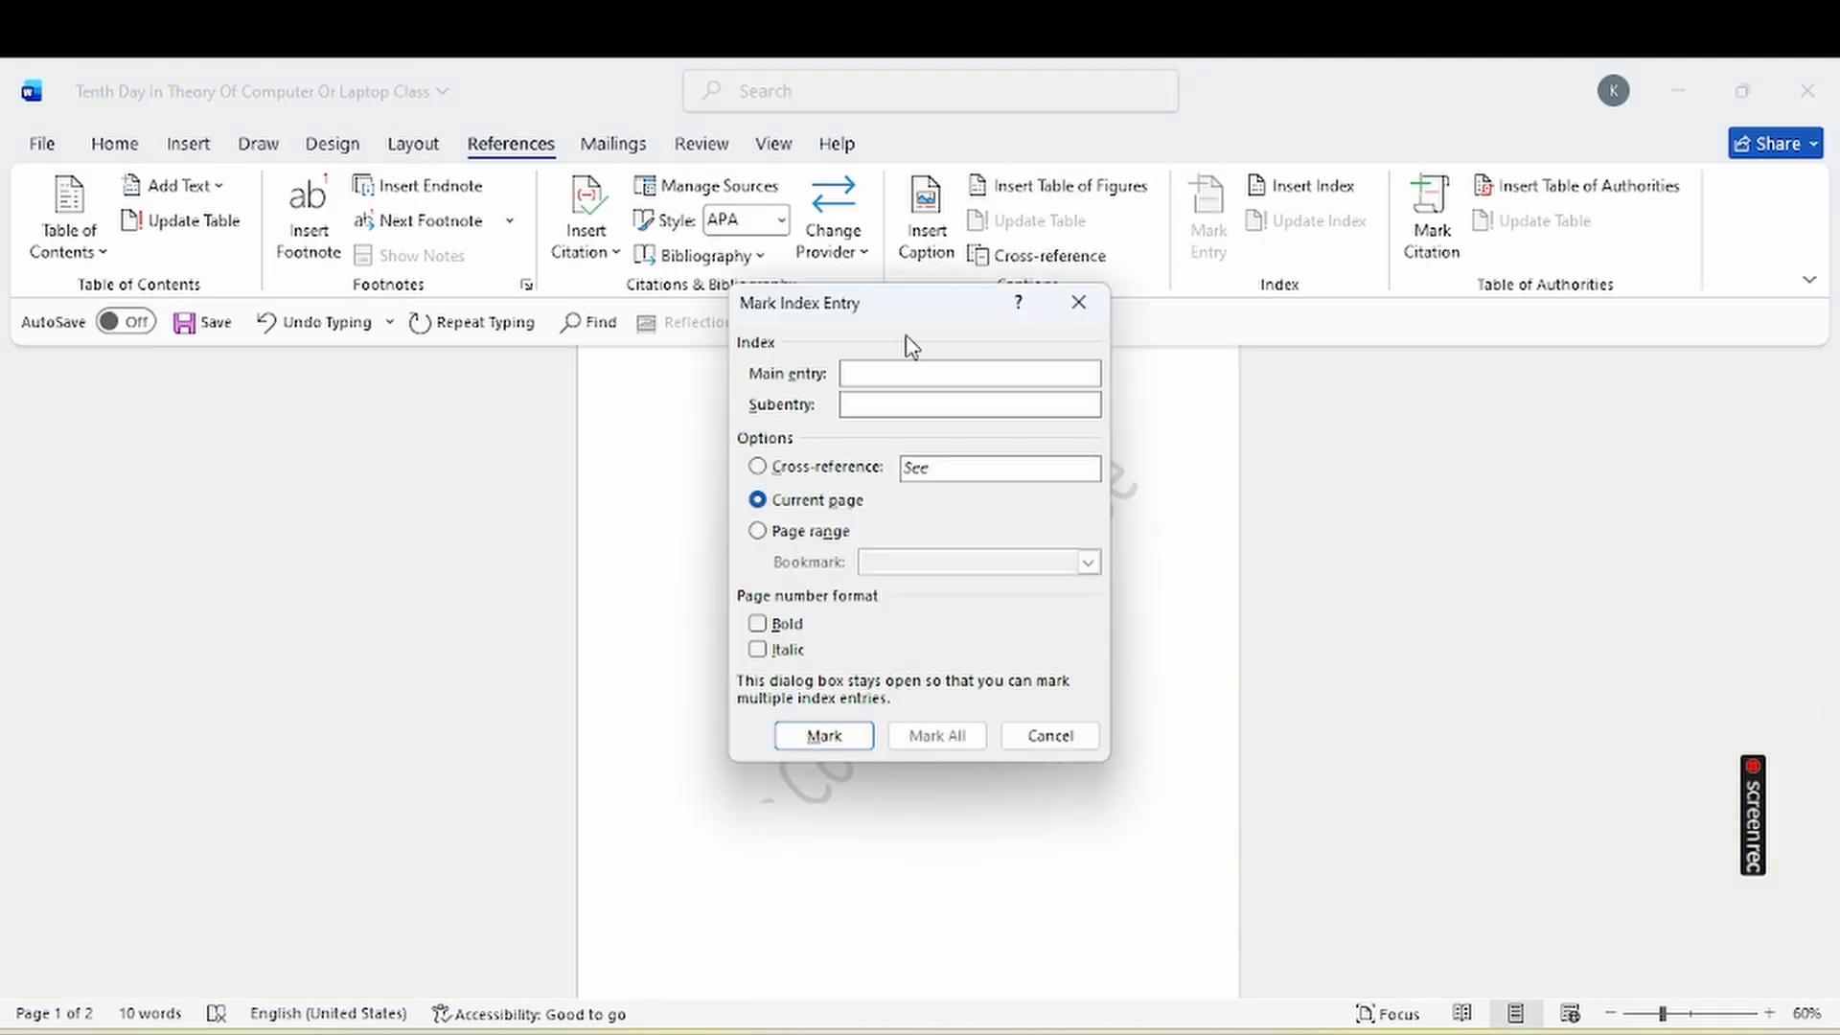
{"action": "left_click_drag", "start_coordinate": [939, 297], "coordinate": [1486, 359]}
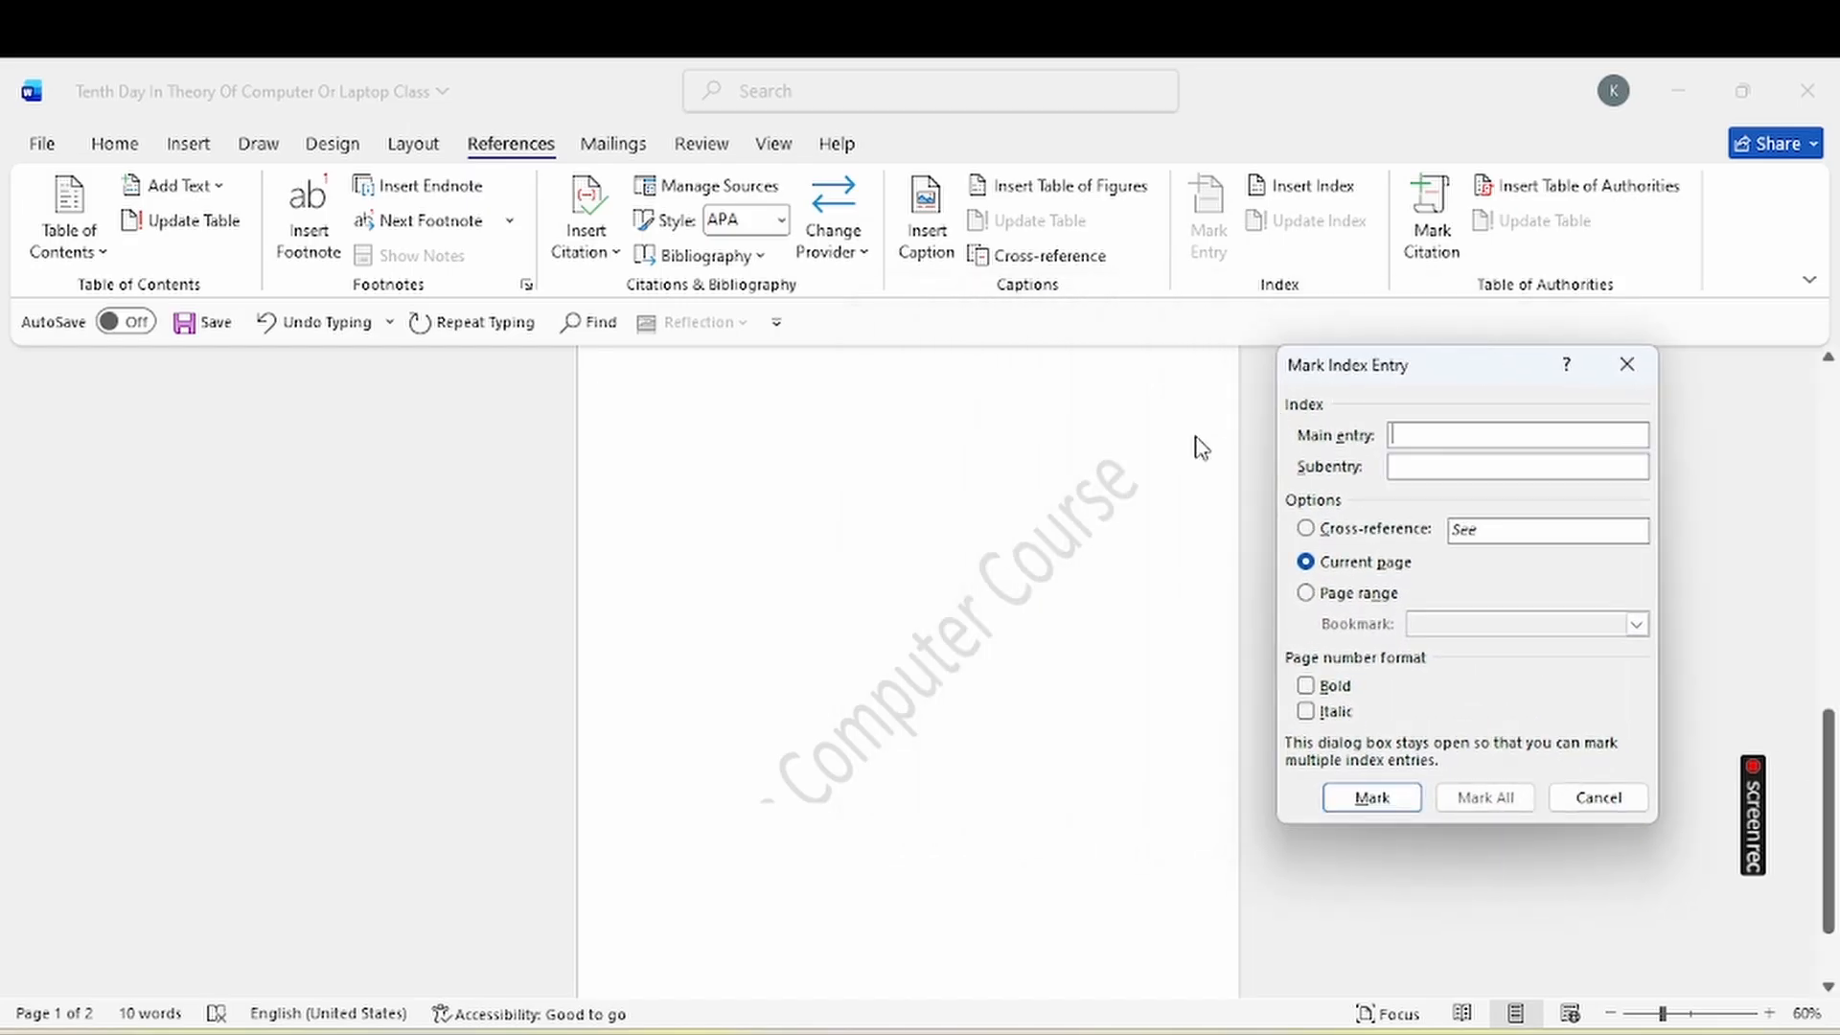
{"action": "left_click_drag", "start_coordinate": [1823, 752], "coordinate": [1836, 412]}
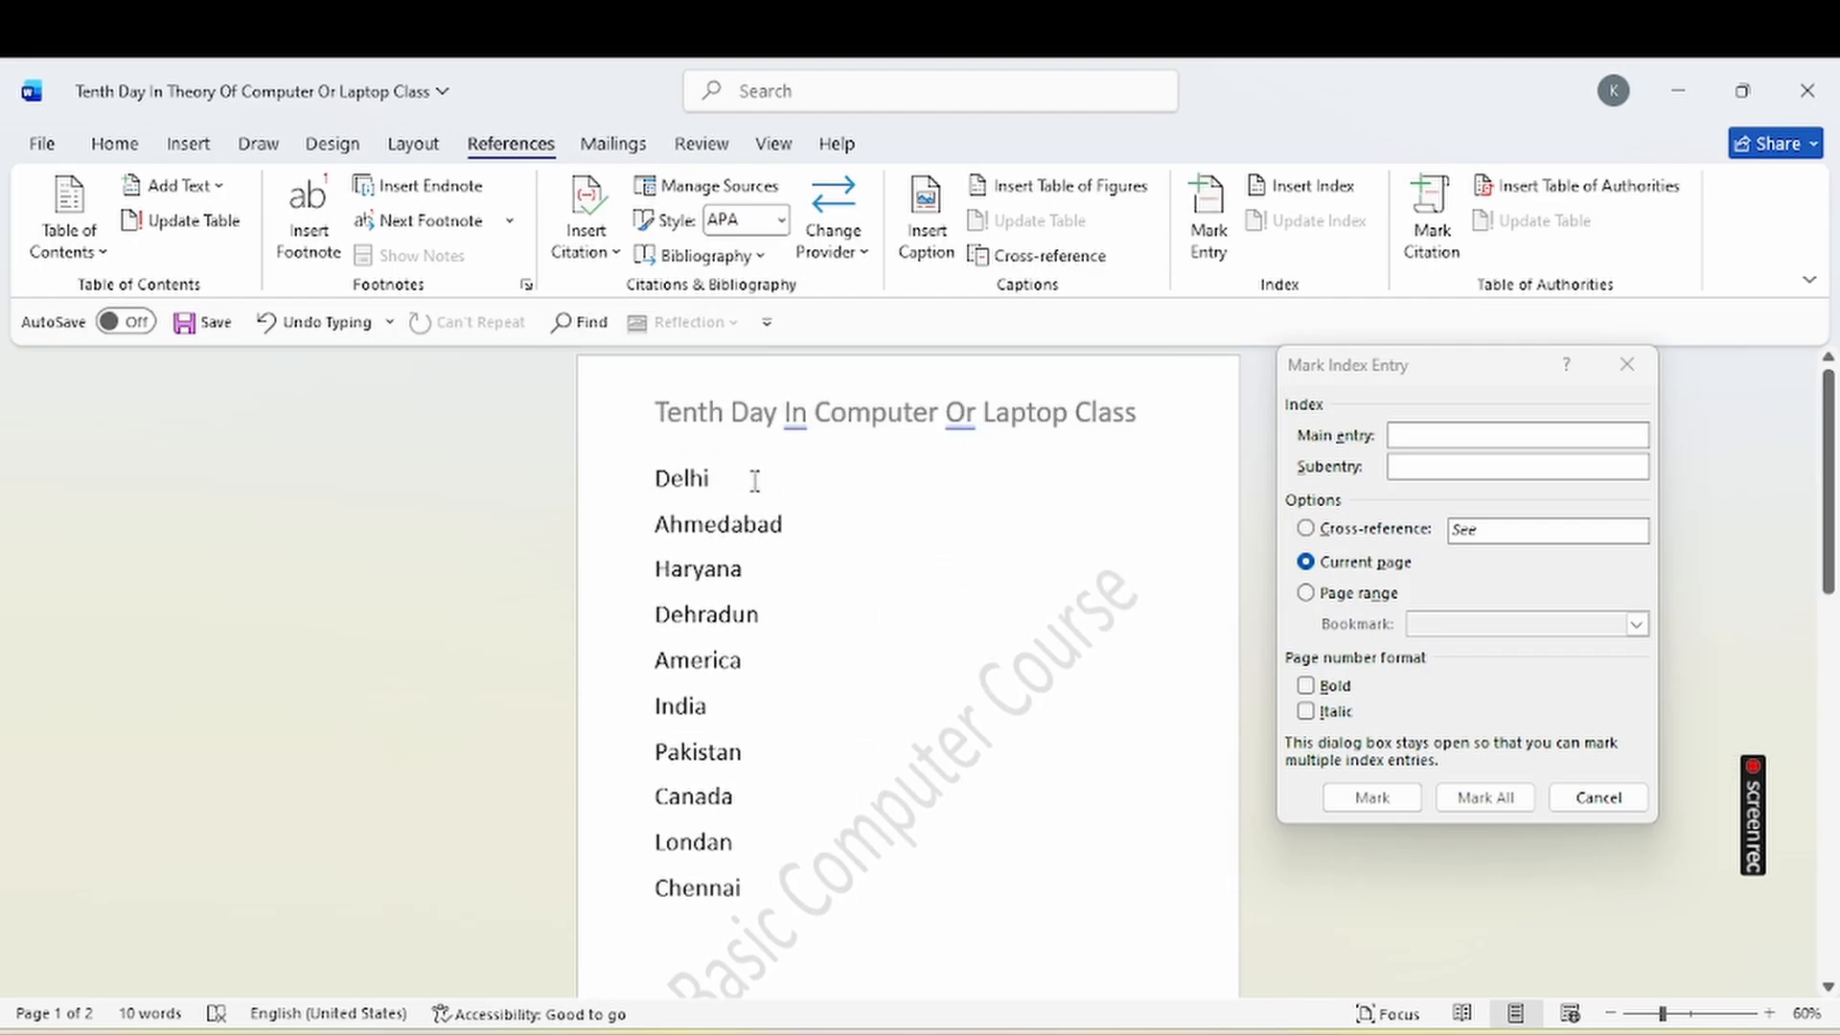
{"action": "double_click", "coordinate": [685, 476]}
{"action": "left_click", "coordinate": [1516, 588]}
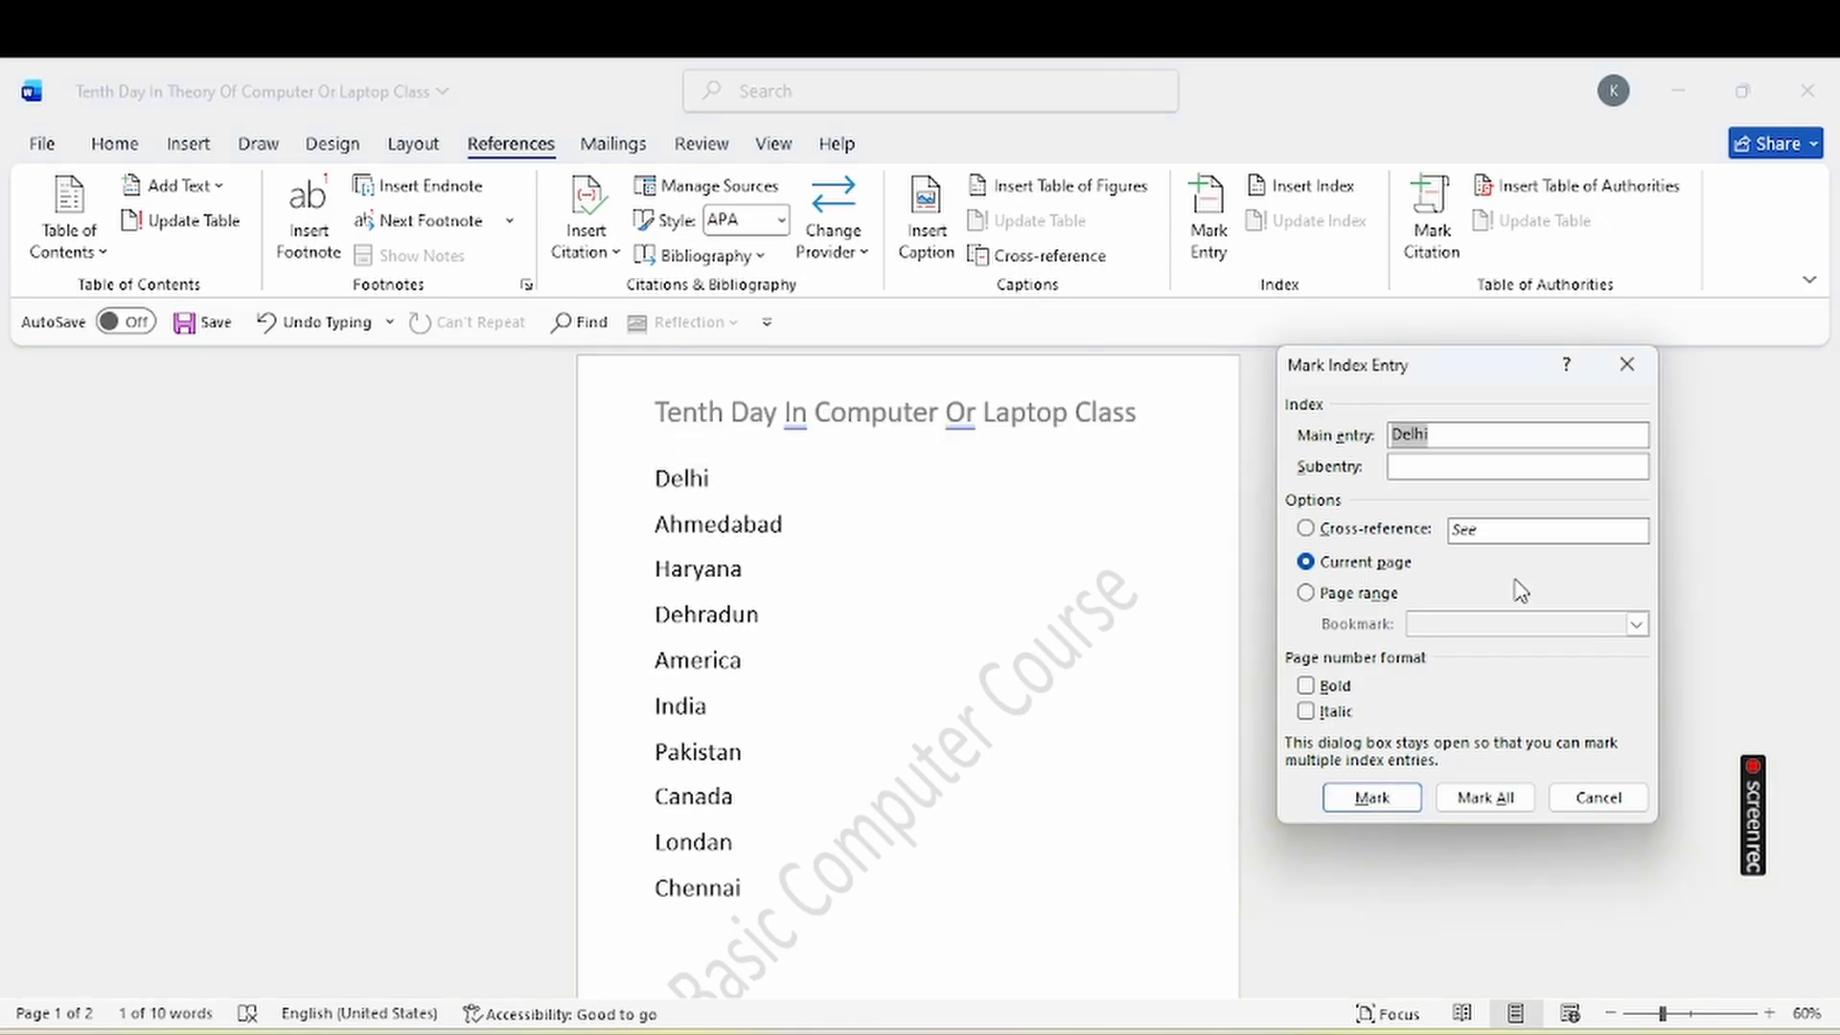
{"action": "left_click", "coordinate": [1372, 797]}
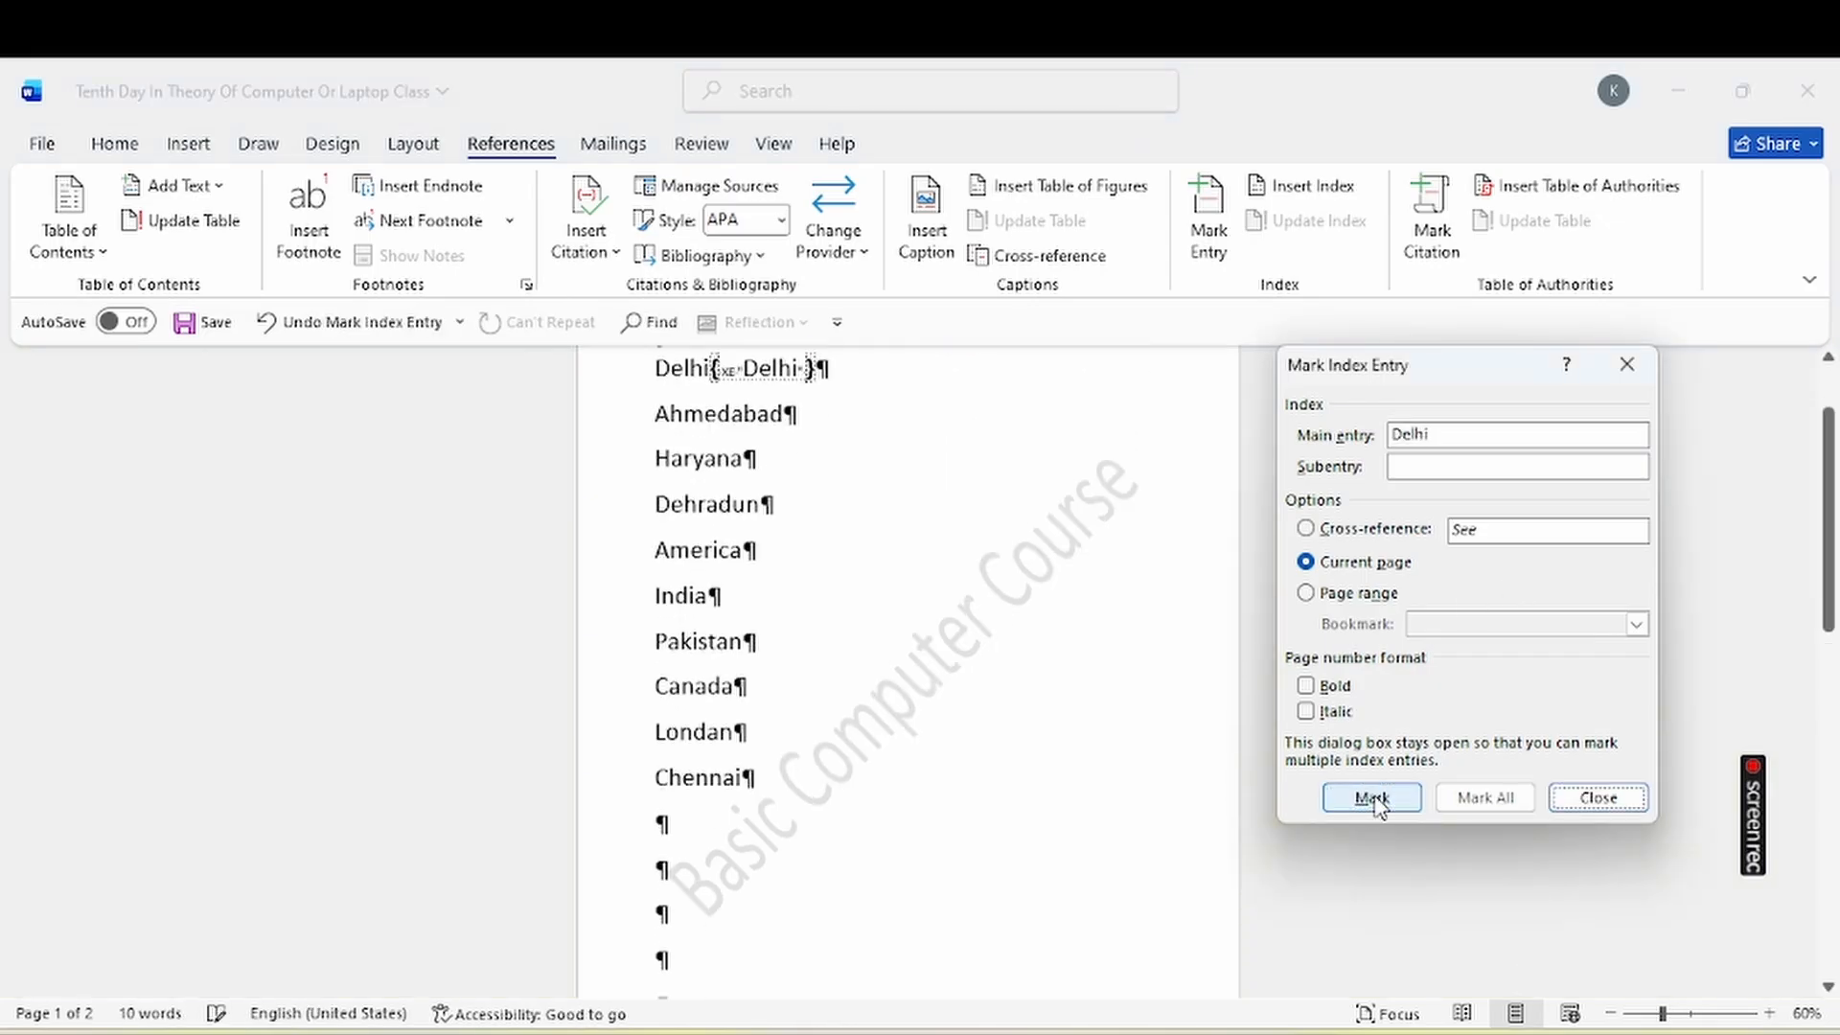
Mark Ahmedabad and Haryana as main index entries for the current page.
{"action": "double_click", "coordinate": [692, 426]}
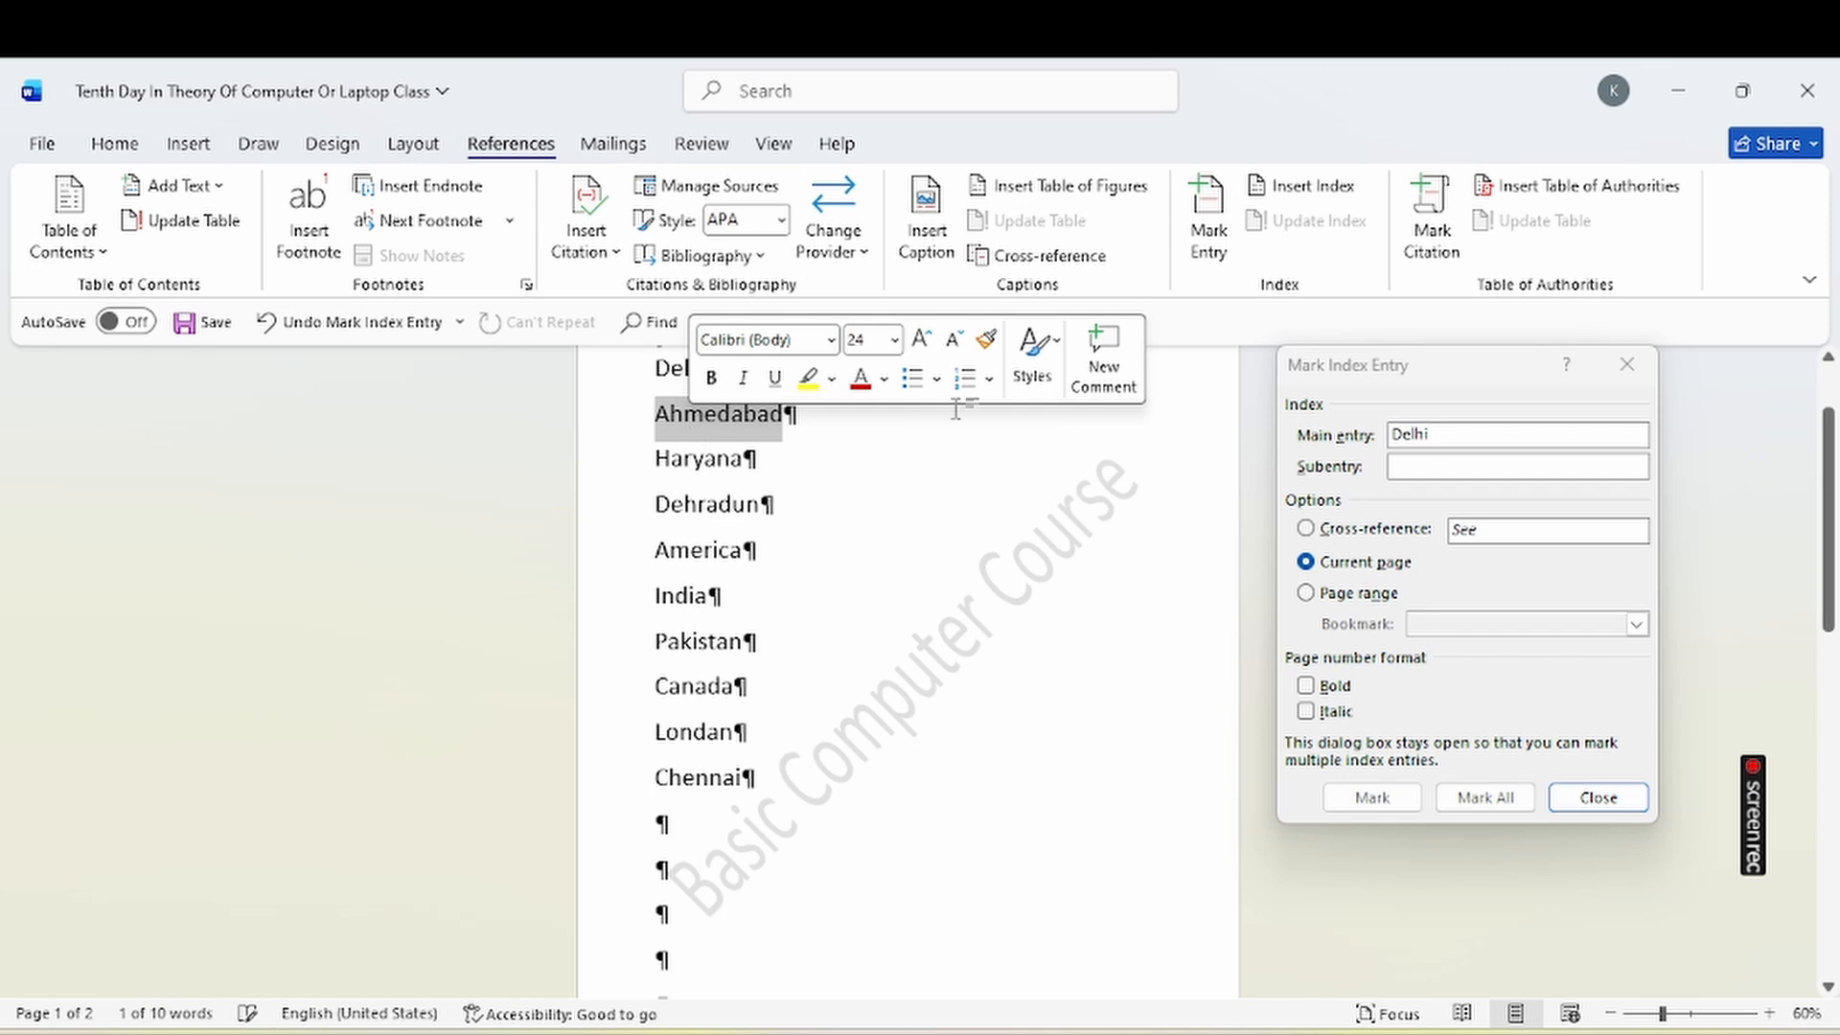
{"action": "left_click", "coordinate": [1536, 573]}
{"action": "left_click", "coordinate": [1369, 795]}
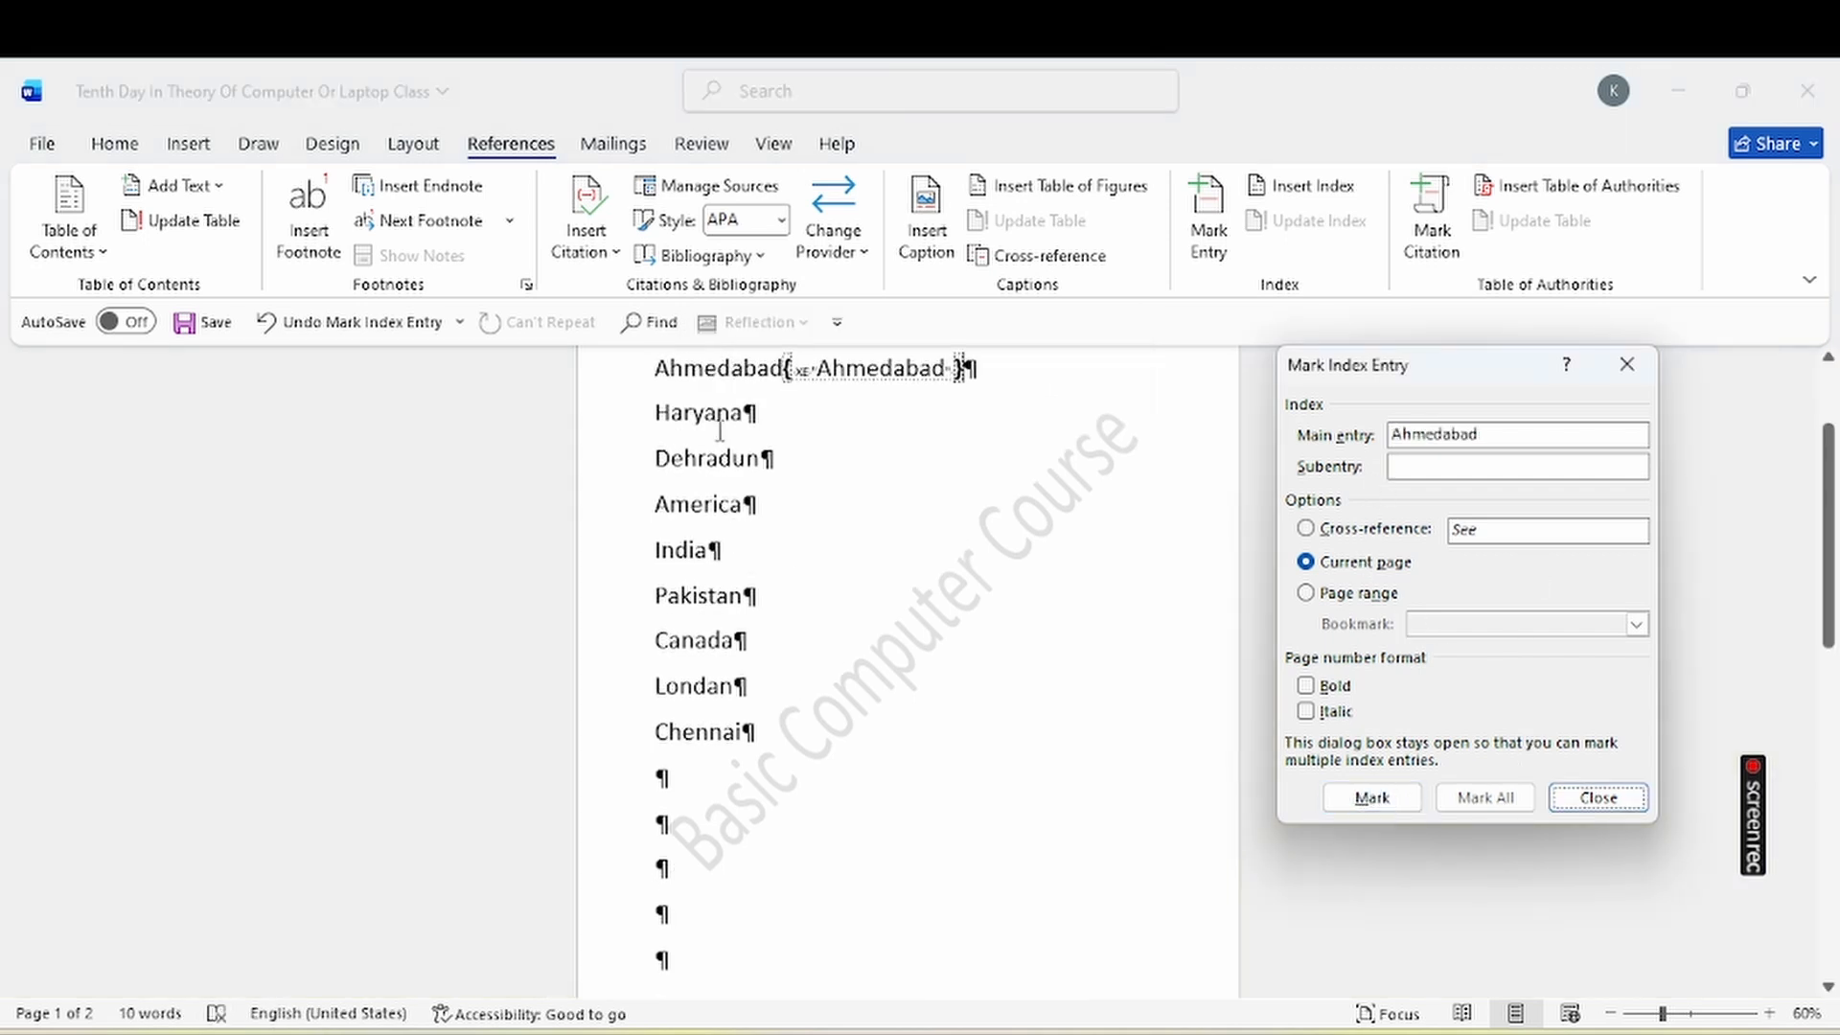
{"action": "double_click", "coordinate": [720, 427]}
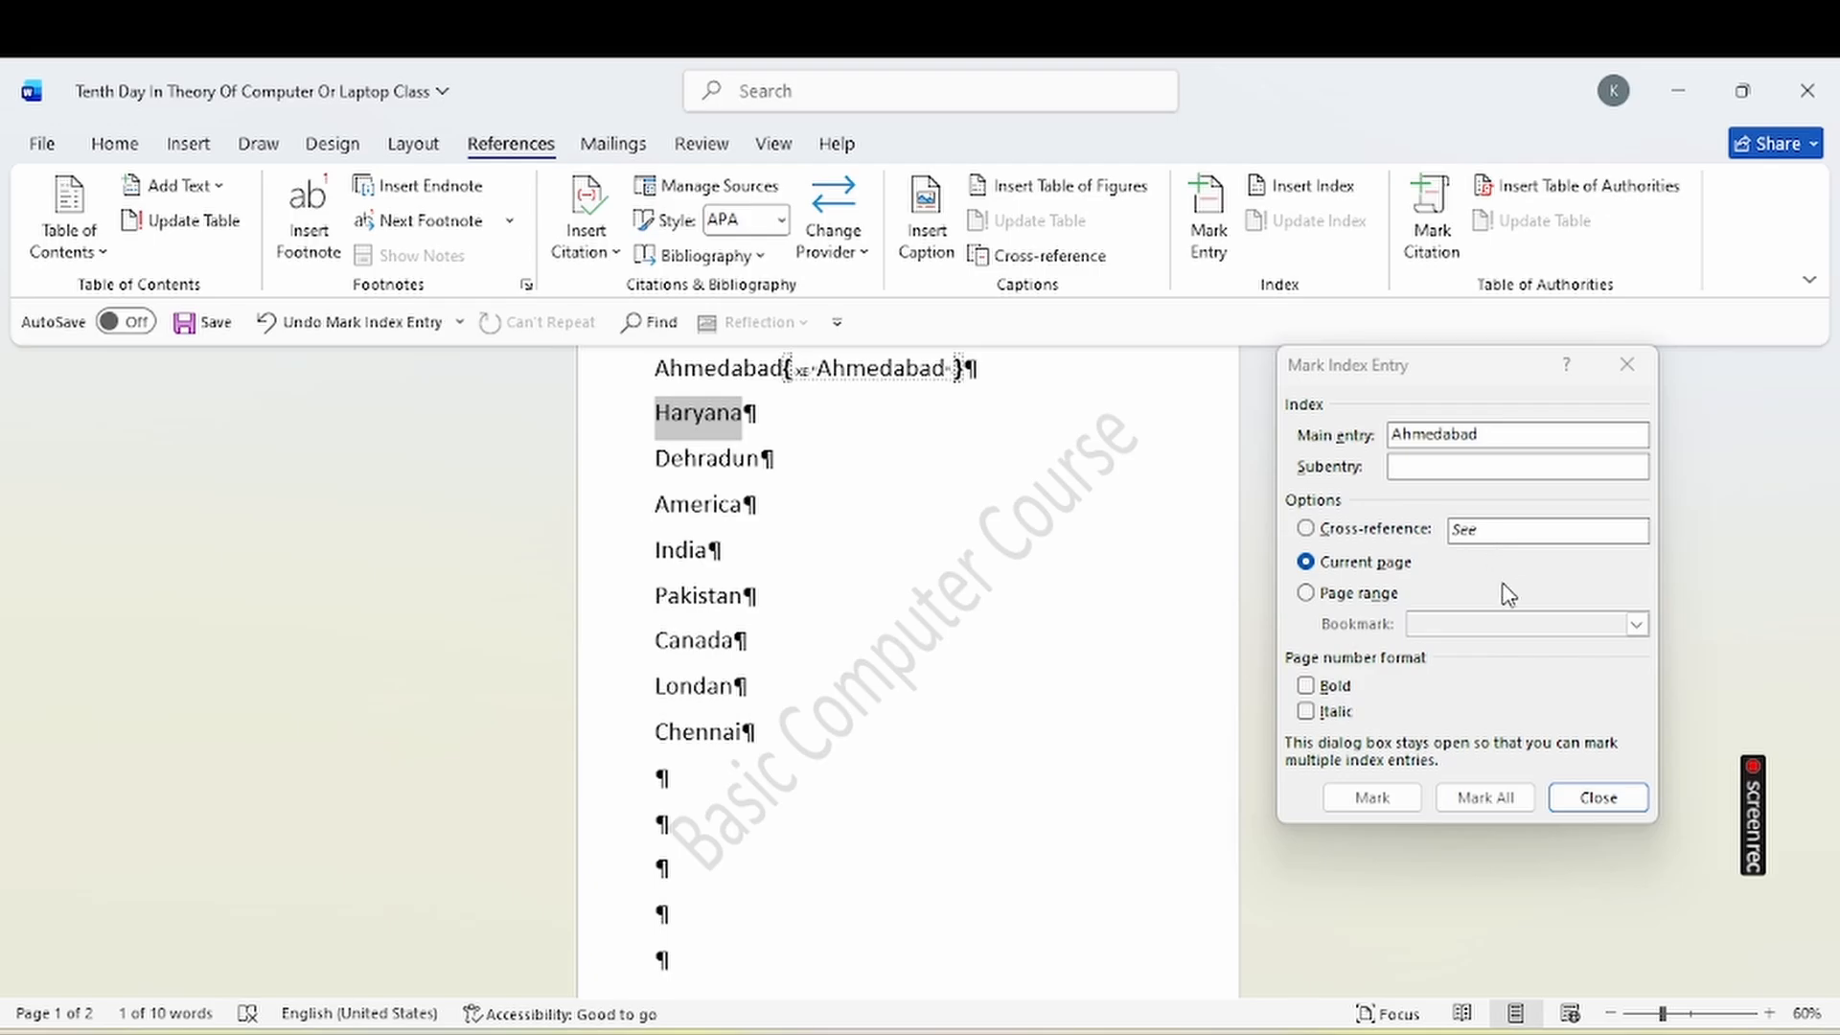
{"action": "left_click", "coordinate": [1510, 594]}
{"action": "left_click", "coordinate": [1366, 797]}
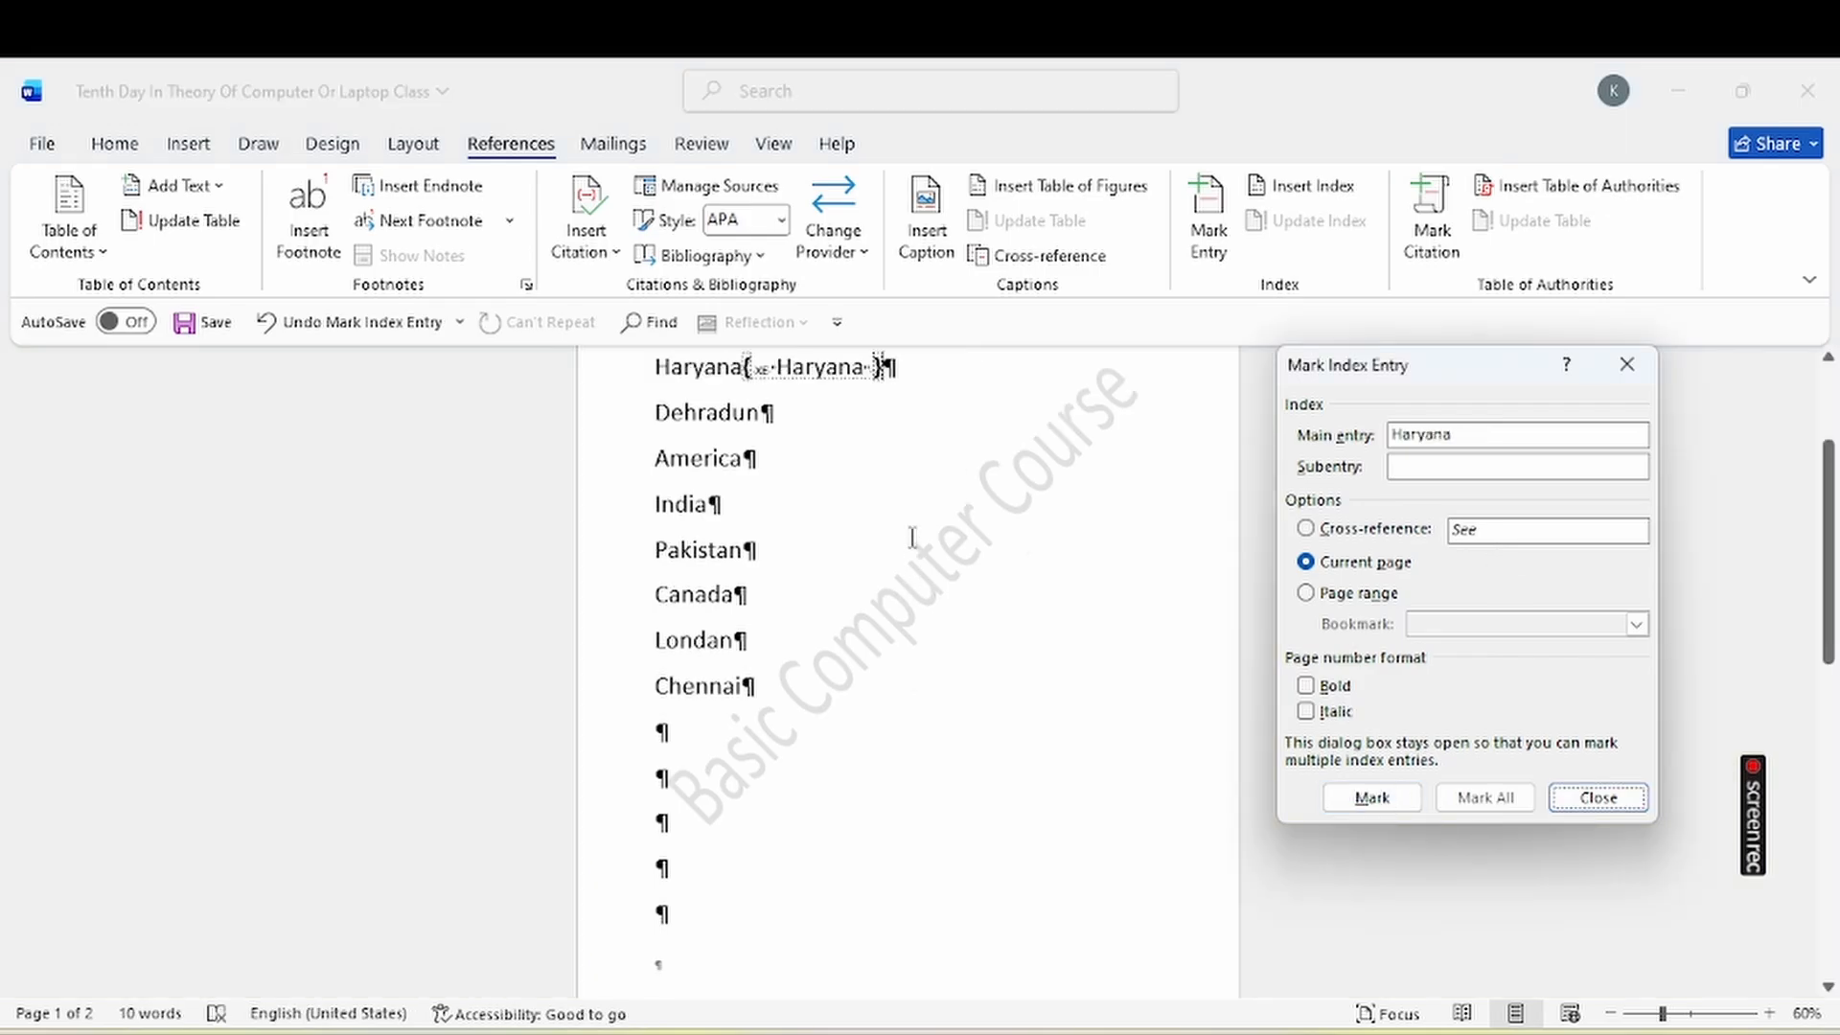
Mark Dehradun and America as main index entries for the current page.
{"action": "double_click", "coordinate": [729, 431]}
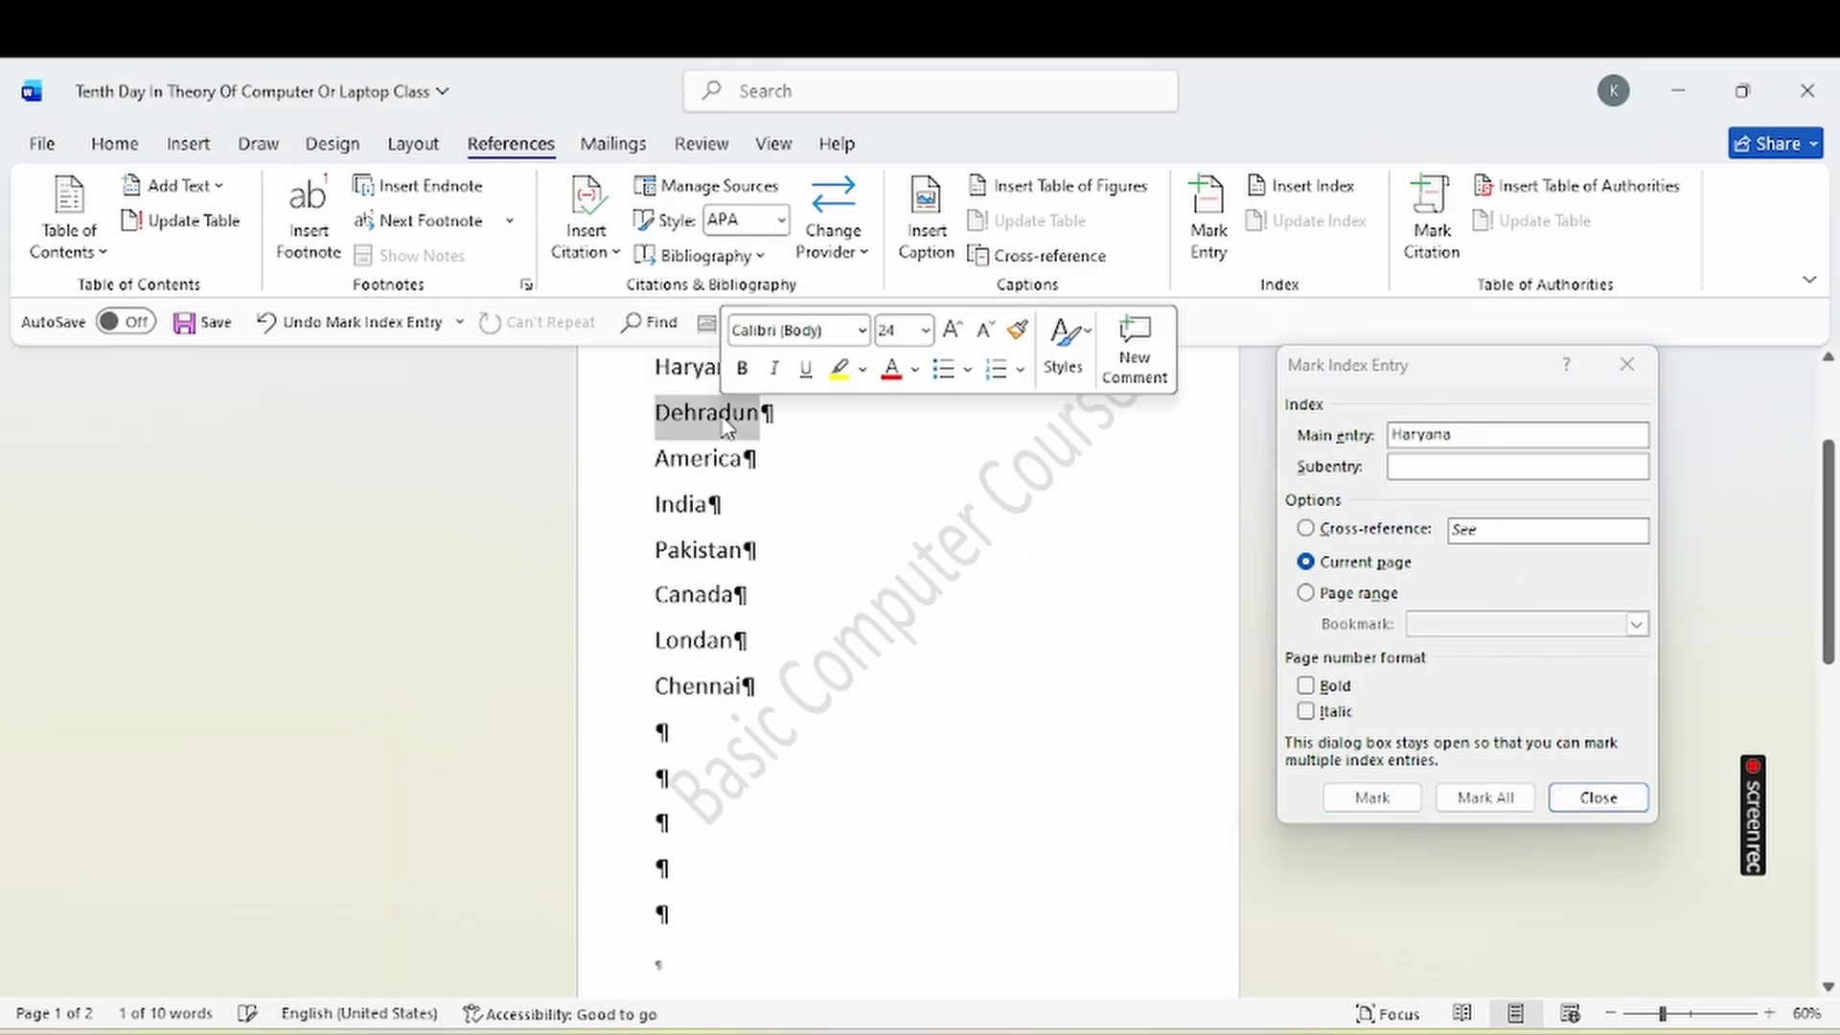
{"action": "left_click", "coordinate": [1503, 602]}
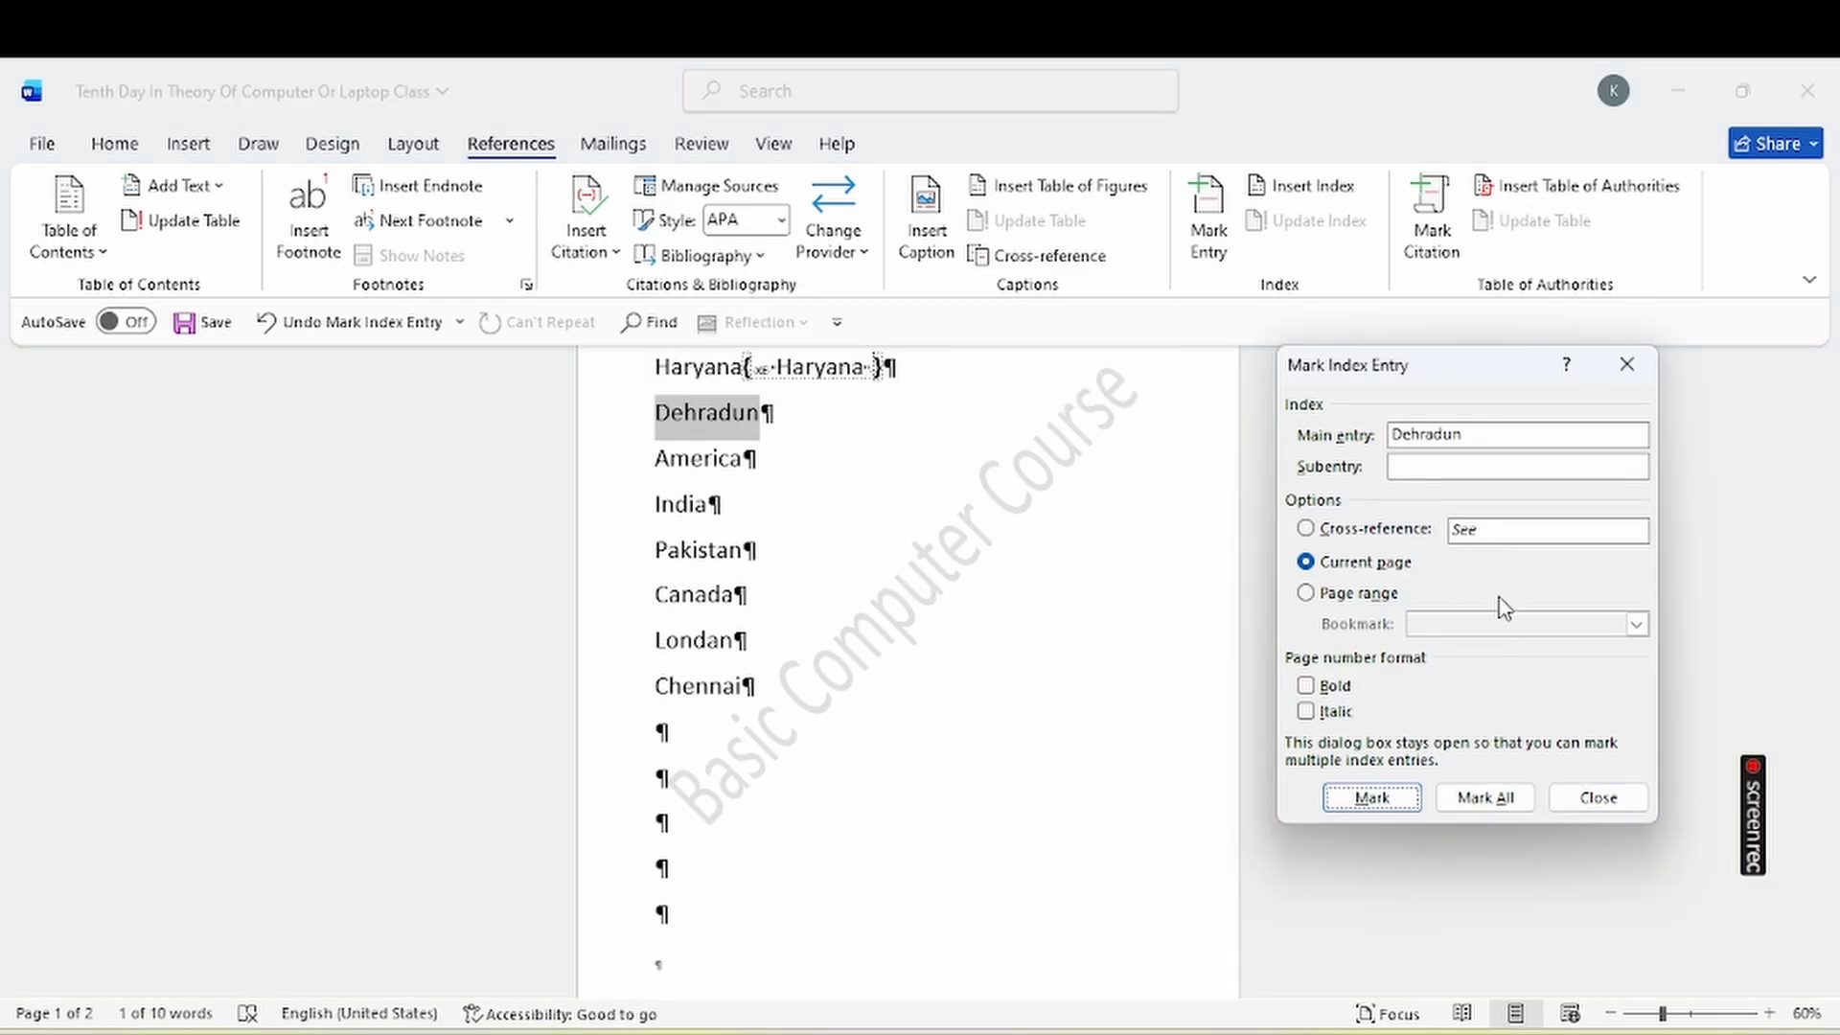
{"action": "left_click", "coordinate": [1366, 797]}
{"action": "double_click", "coordinate": [690, 414]}
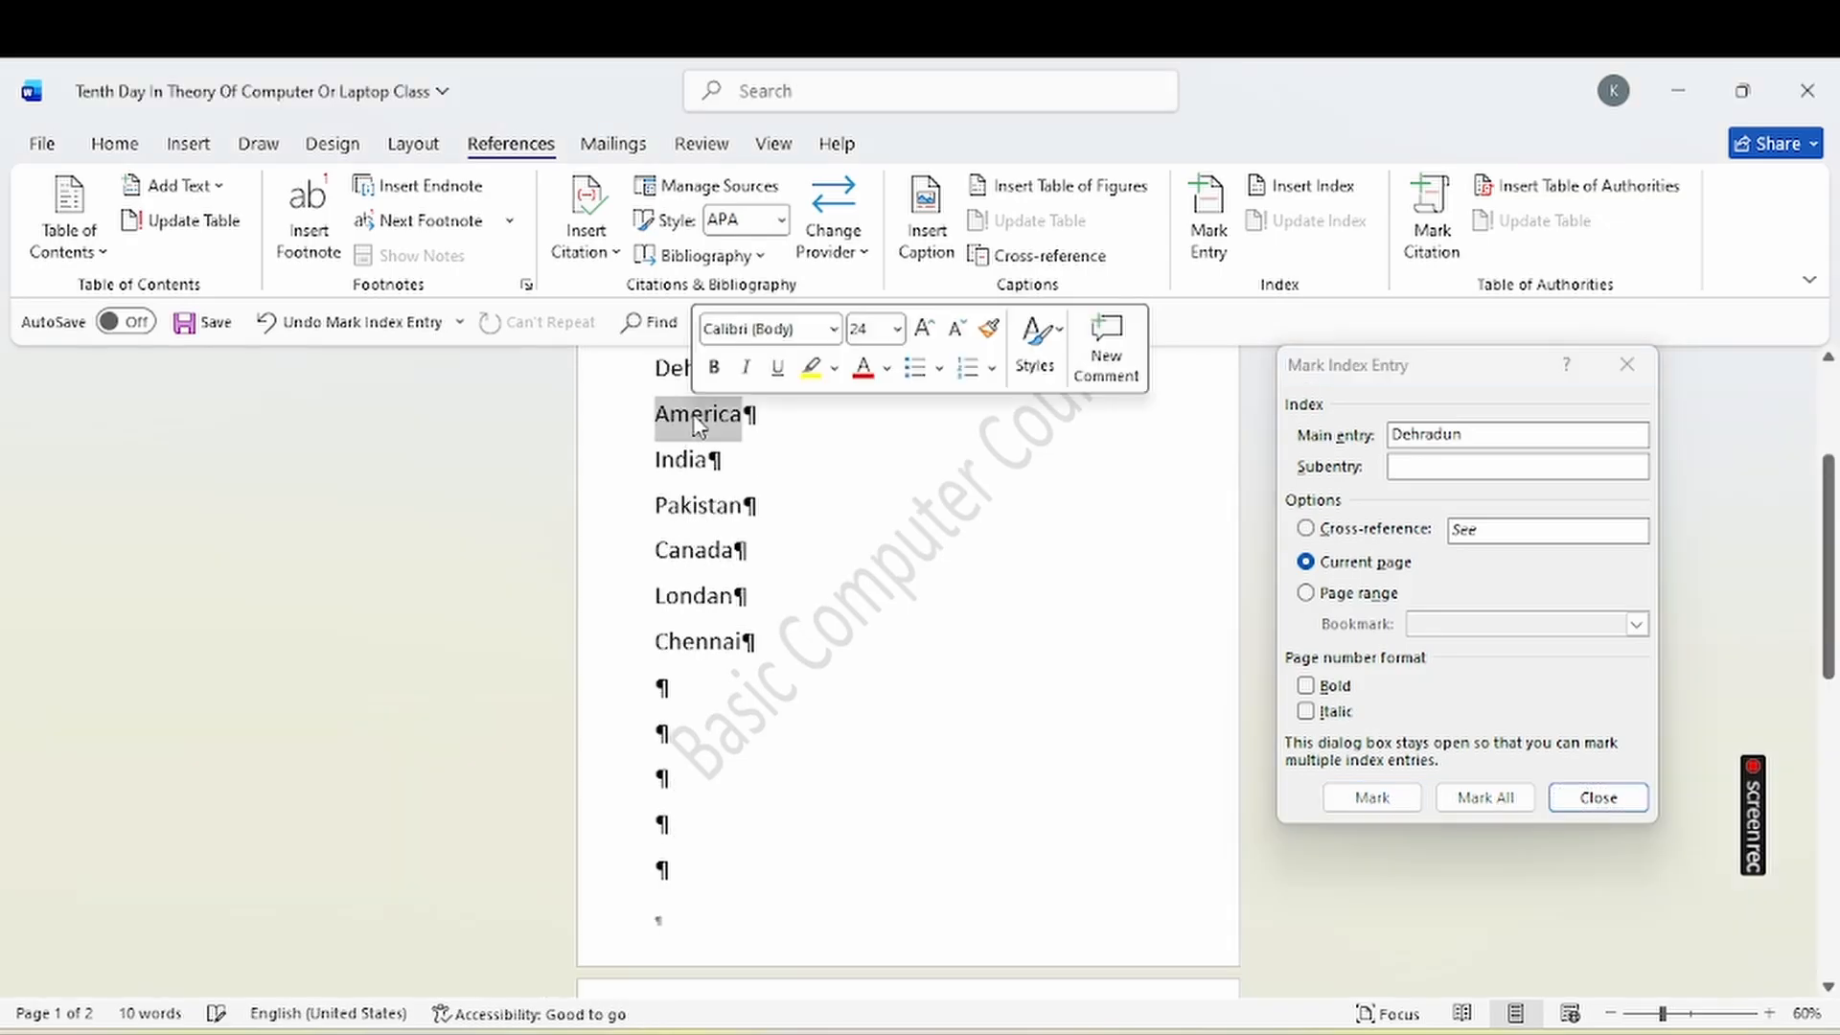
{"action": "left_click", "coordinate": [1457, 571]}
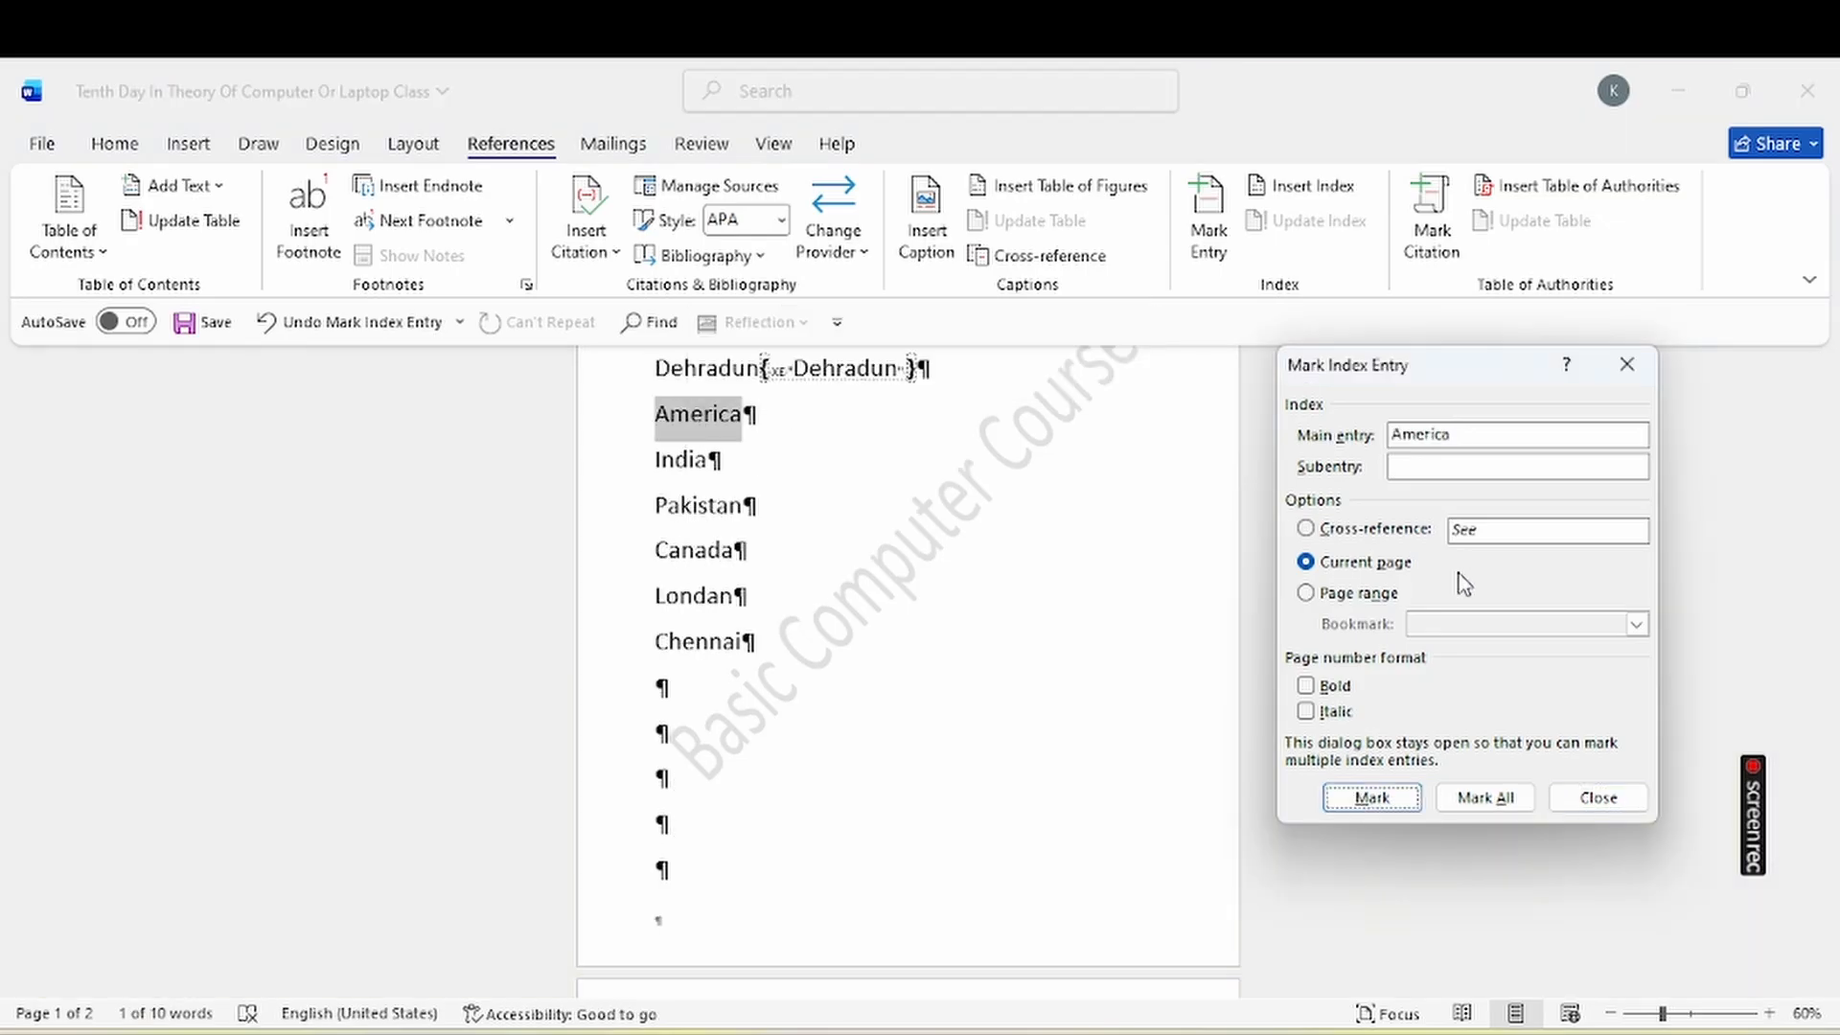
{"action": "left_click", "coordinate": [1395, 801]}
Mark India and Pakistan as main index entries for the current page.
{"action": "double_click", "coordinate": [686, 415]}
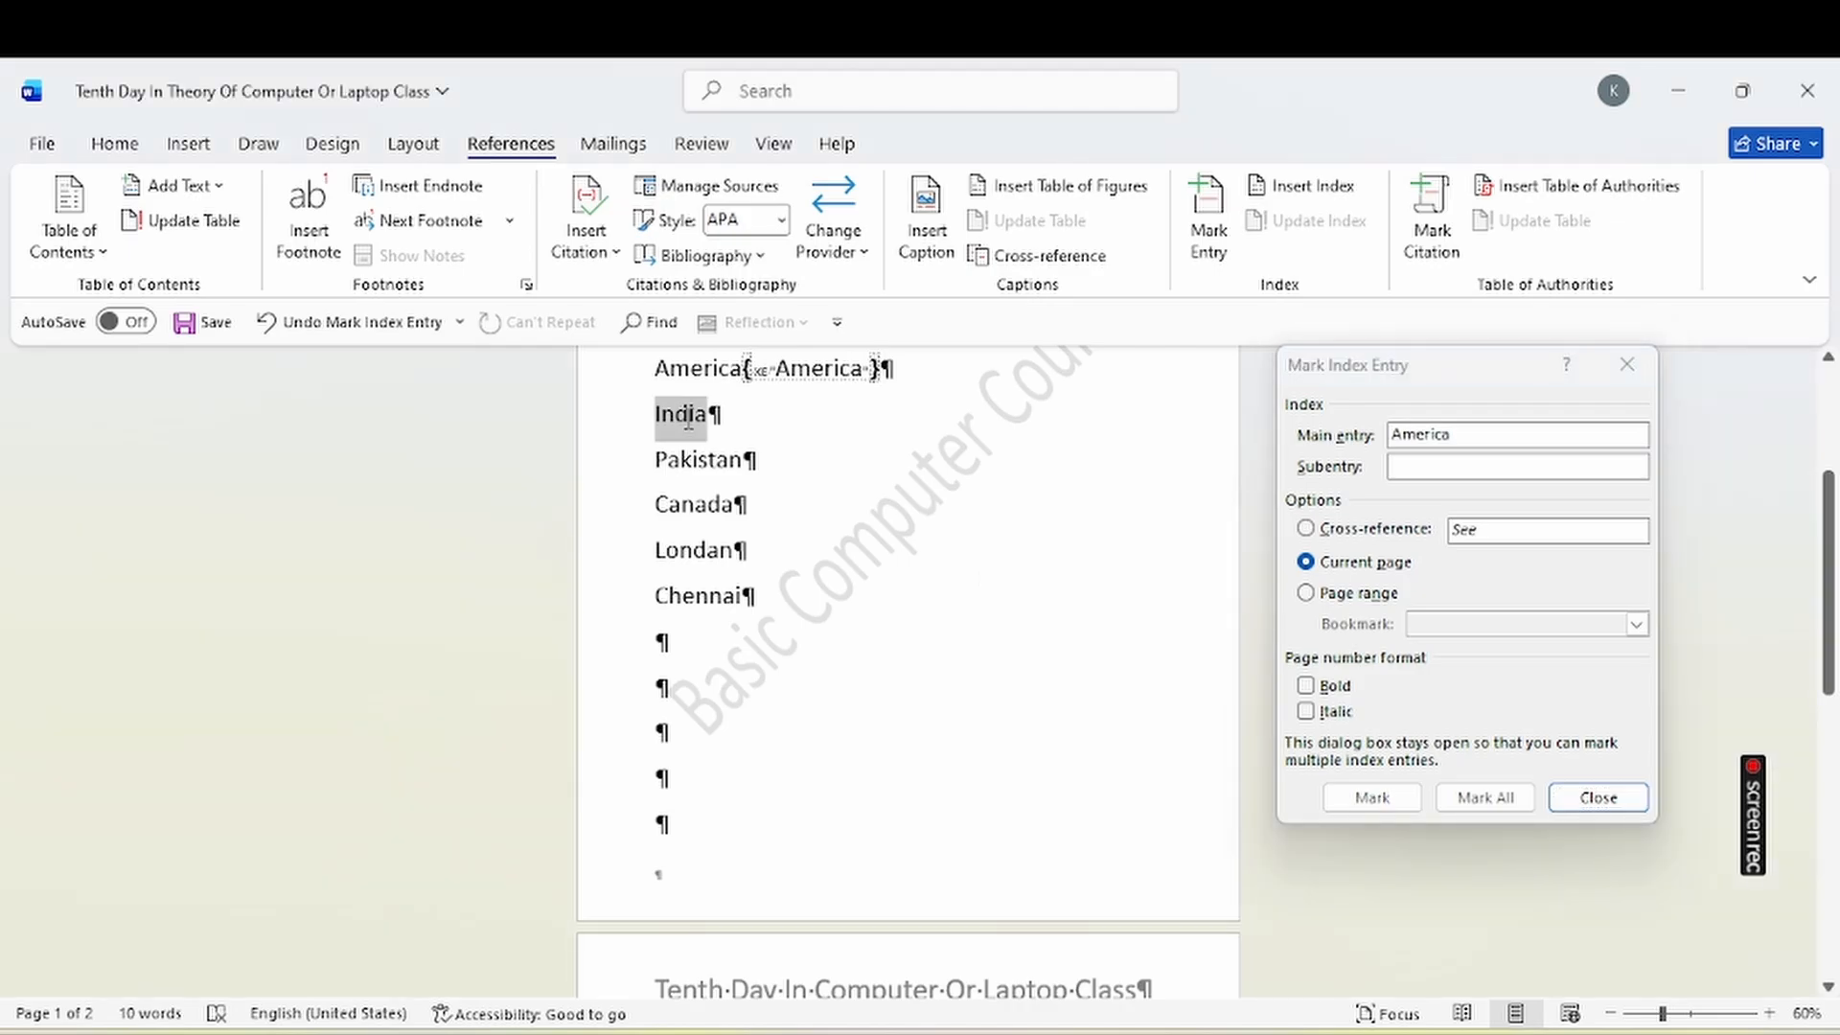
{"action": "left_click", "coordinate": [1508, 608]}
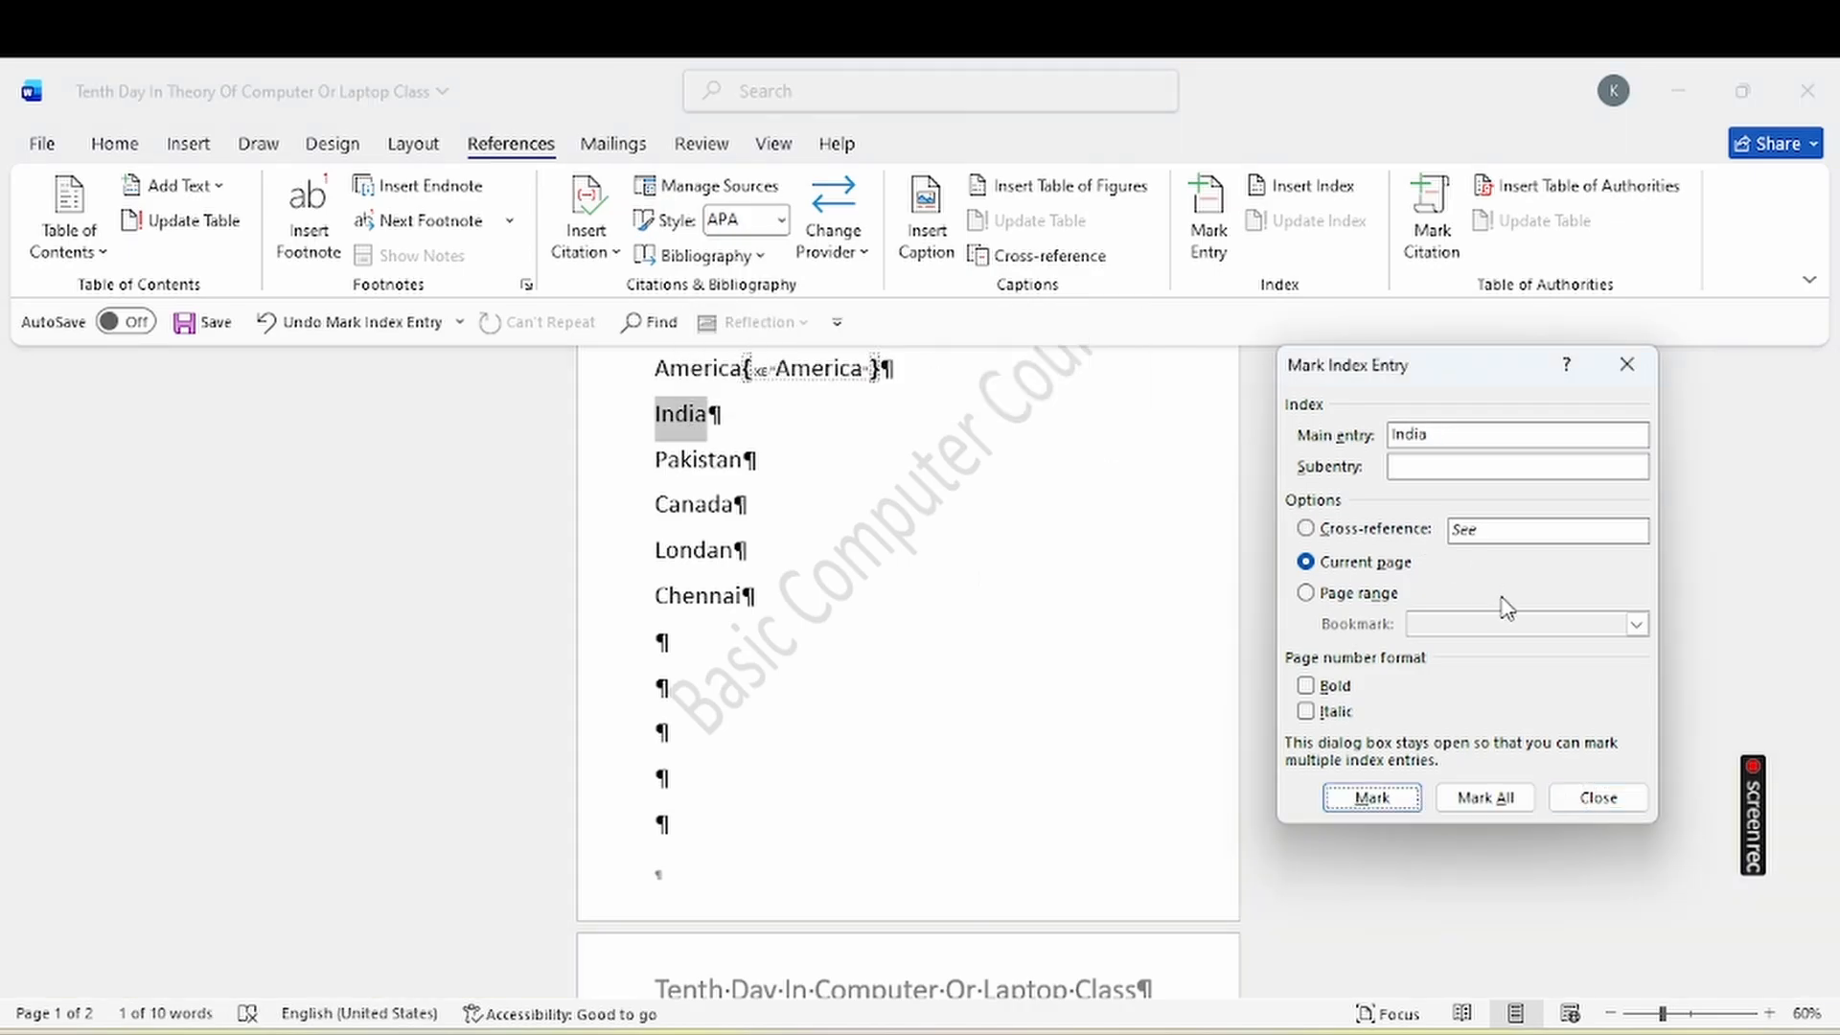
{"action": "left_click", "coordinate": [1381, 799]}
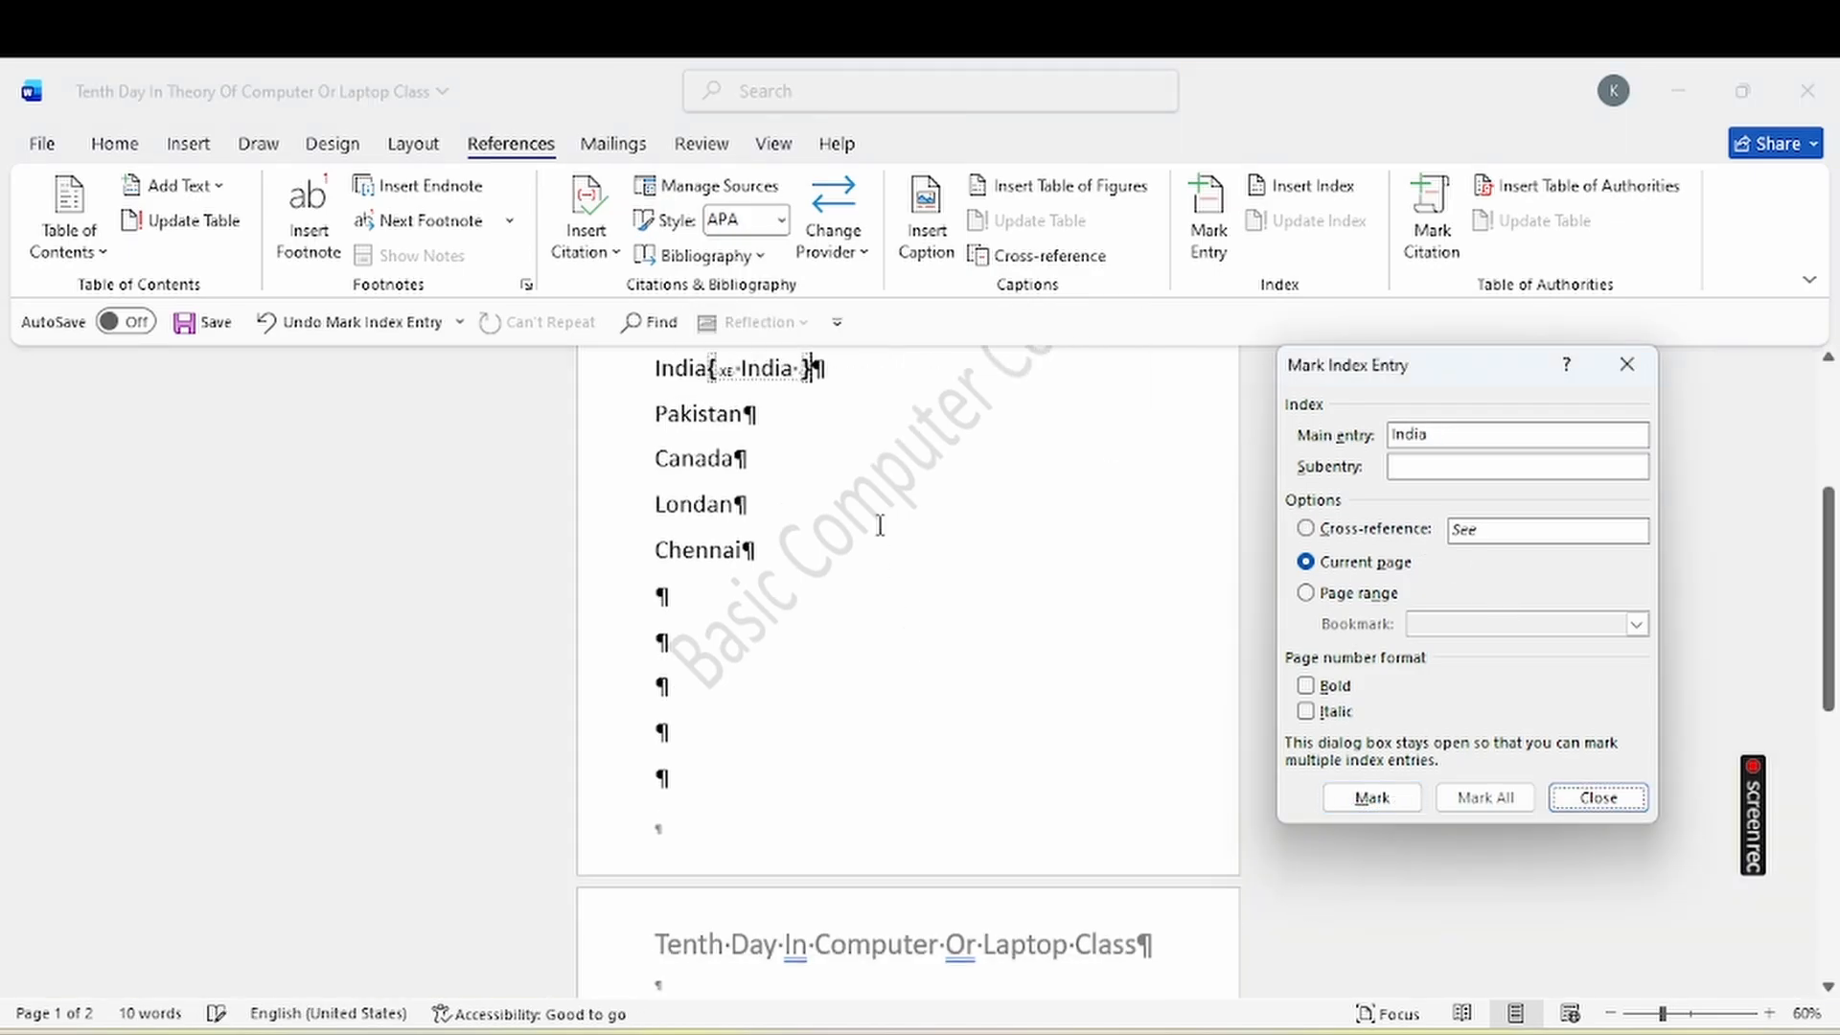
{"action": "double_click", "coordinate": [698, 413]}
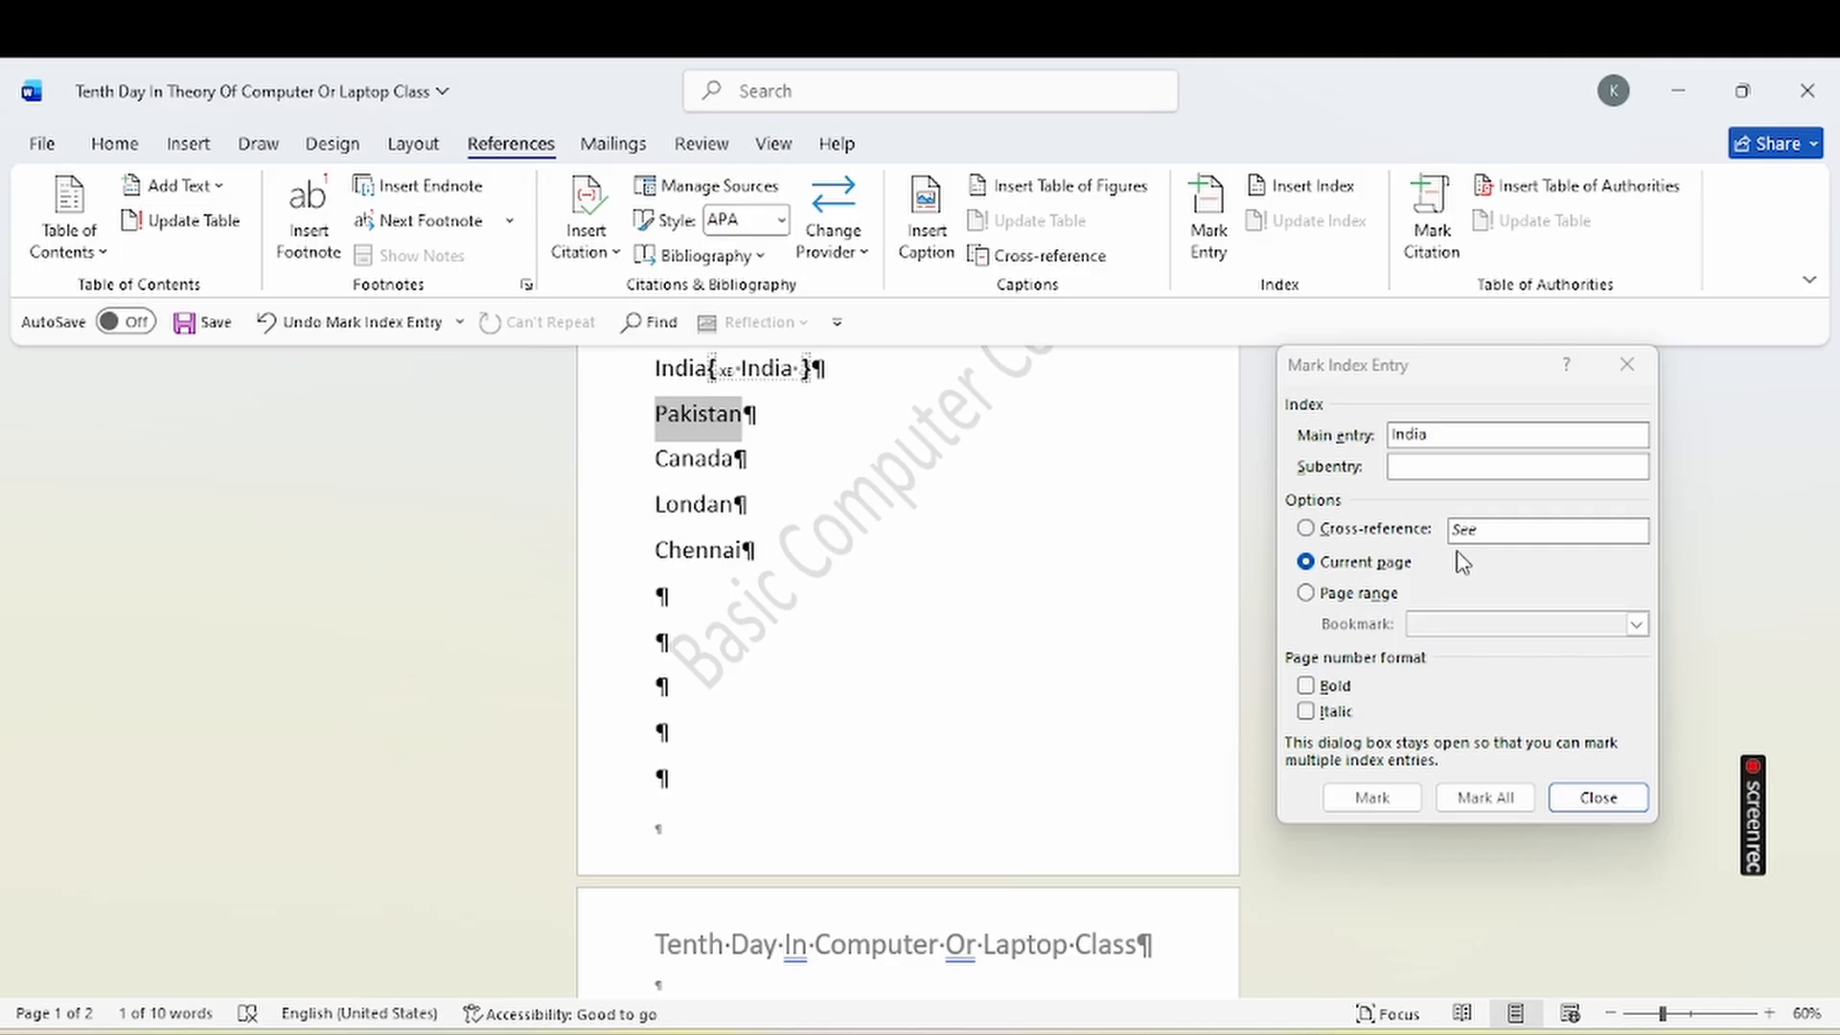
{"action": "left_click", "coordinate": [1371, 800]}
{"action": "left_click", "coordinate": [1371, 799]}
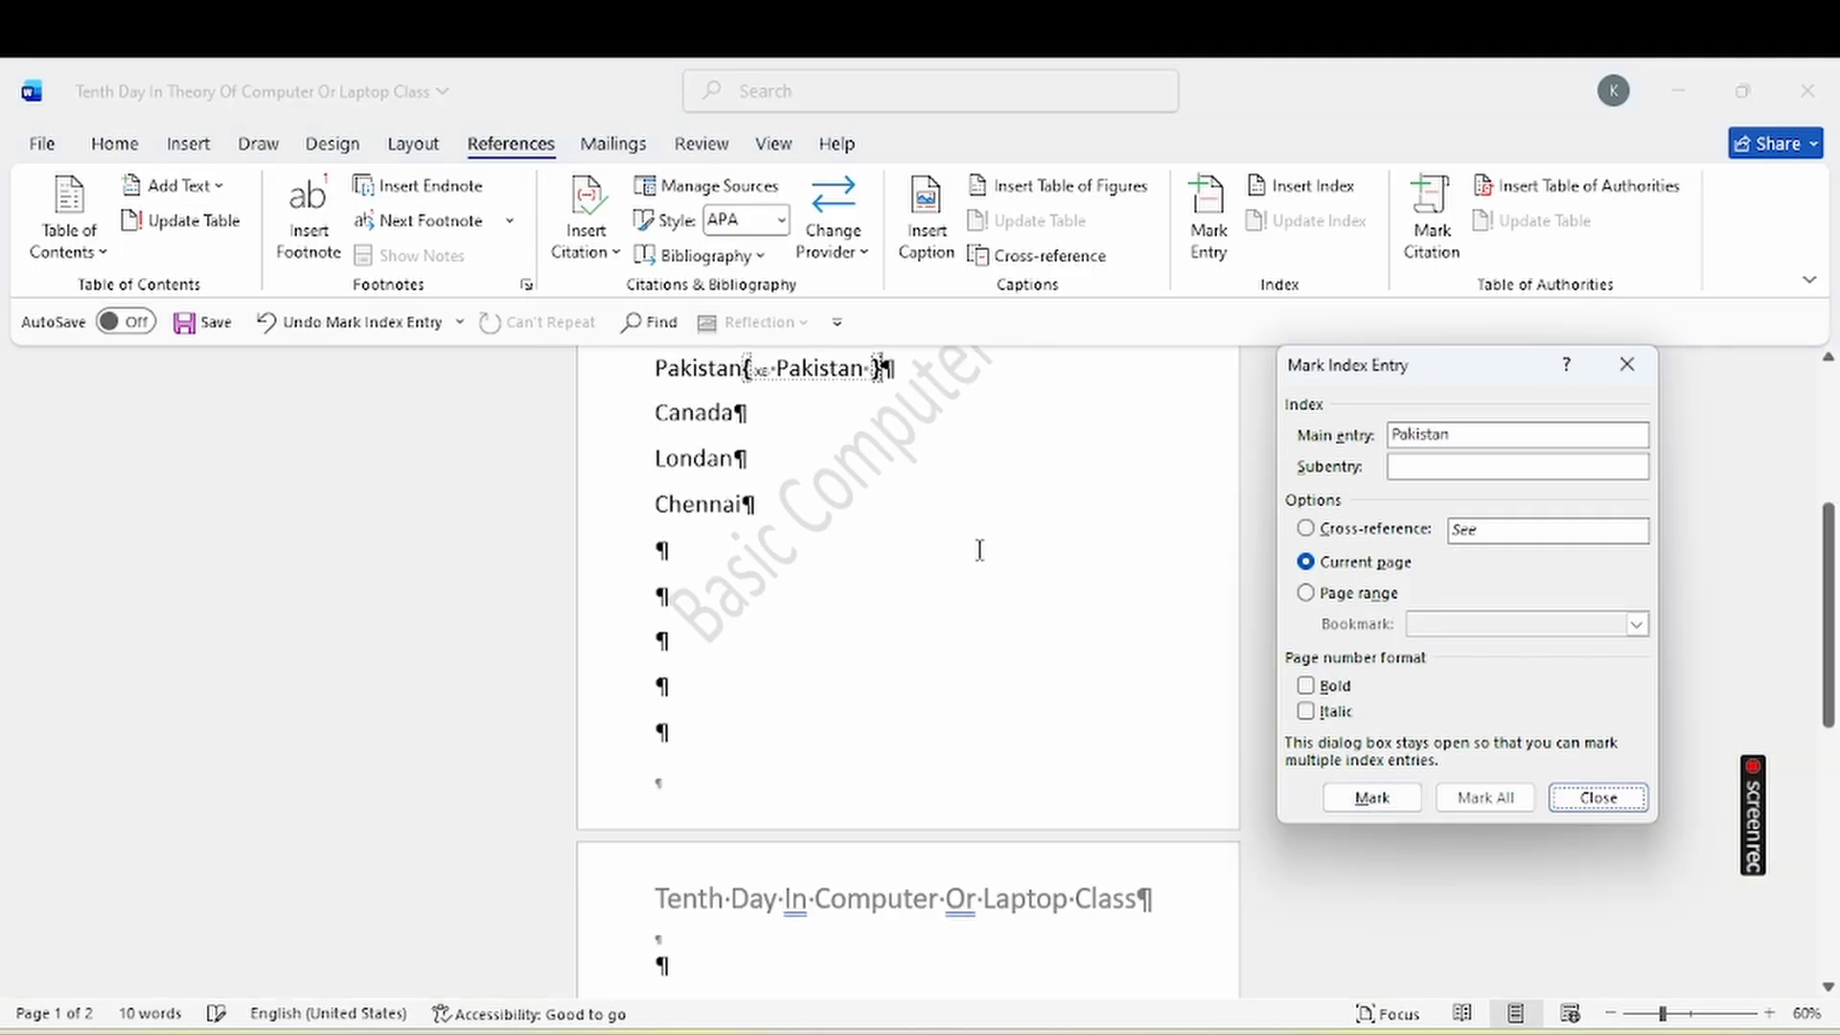
Mark Canada and Londan as main index entries for the current page.
{"action": "double_click", "coordinate": [716, 415]}
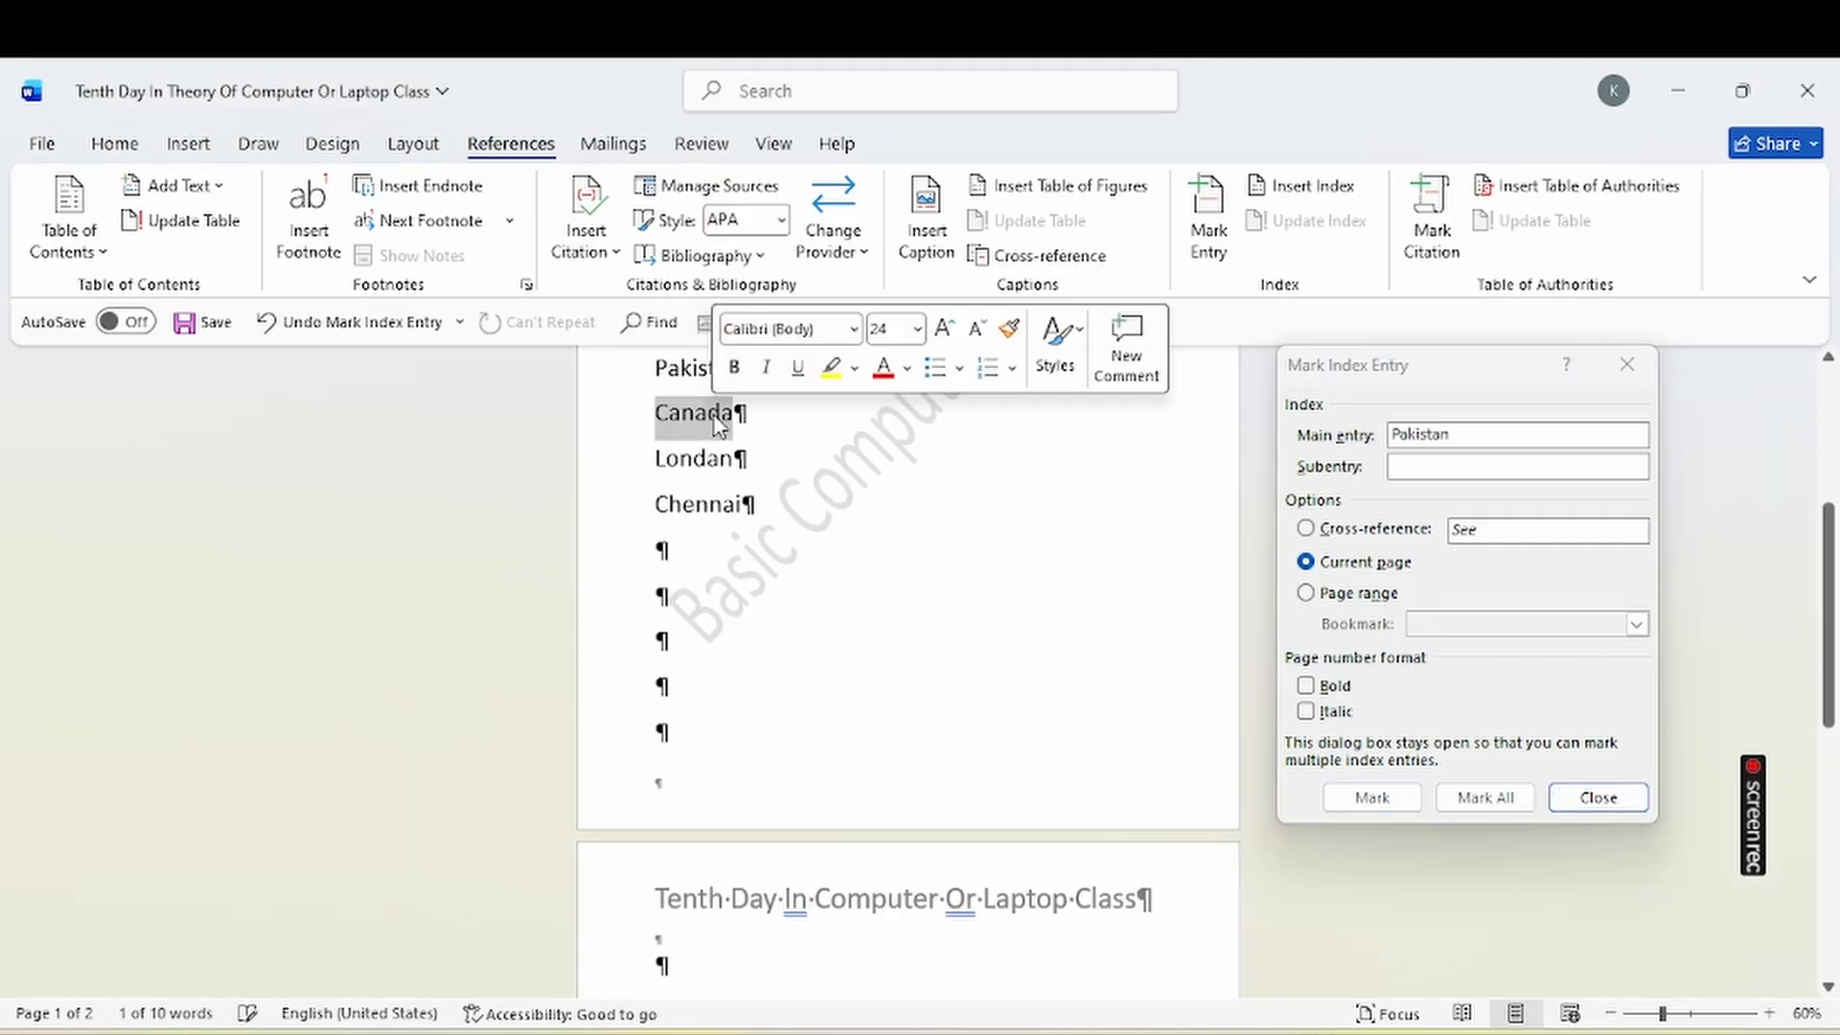
{"action": "left_click", "coordinate": [1421, 635]}
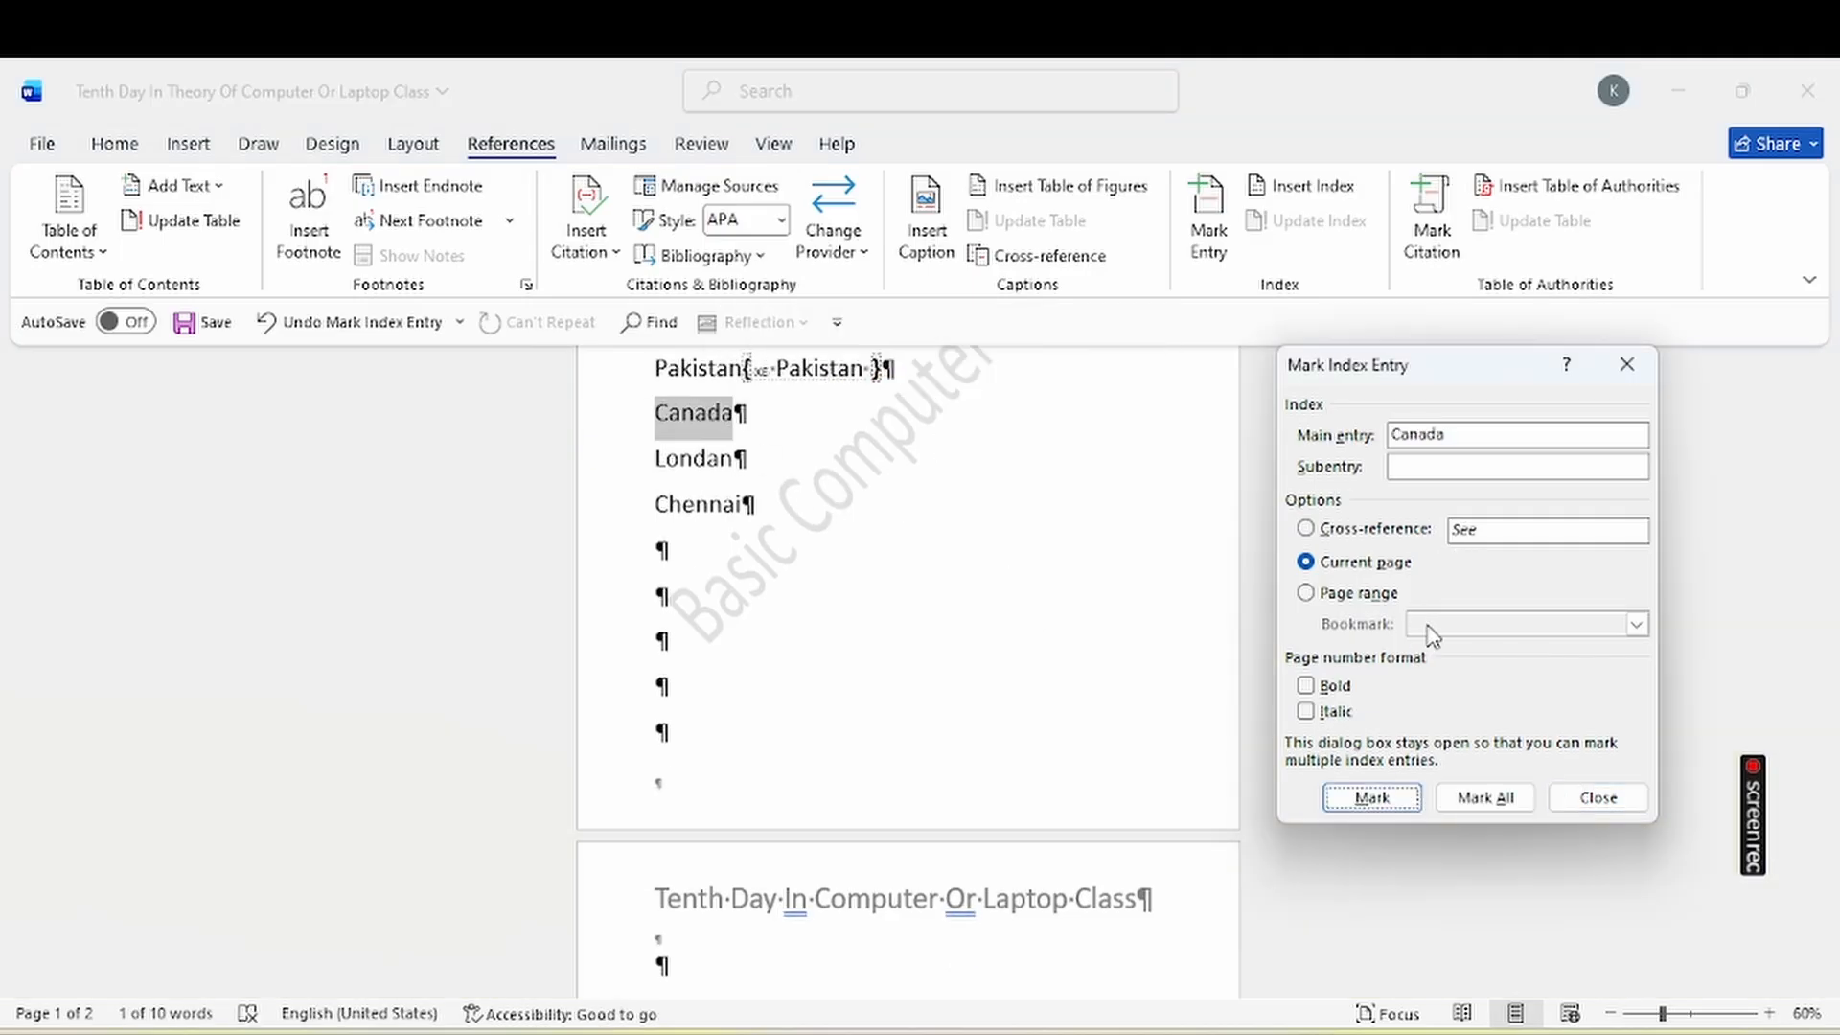
{"action": "left_click", "coordinate": [1397, 800]}
{"action": "left_click", "coordinate": [686, 414]}
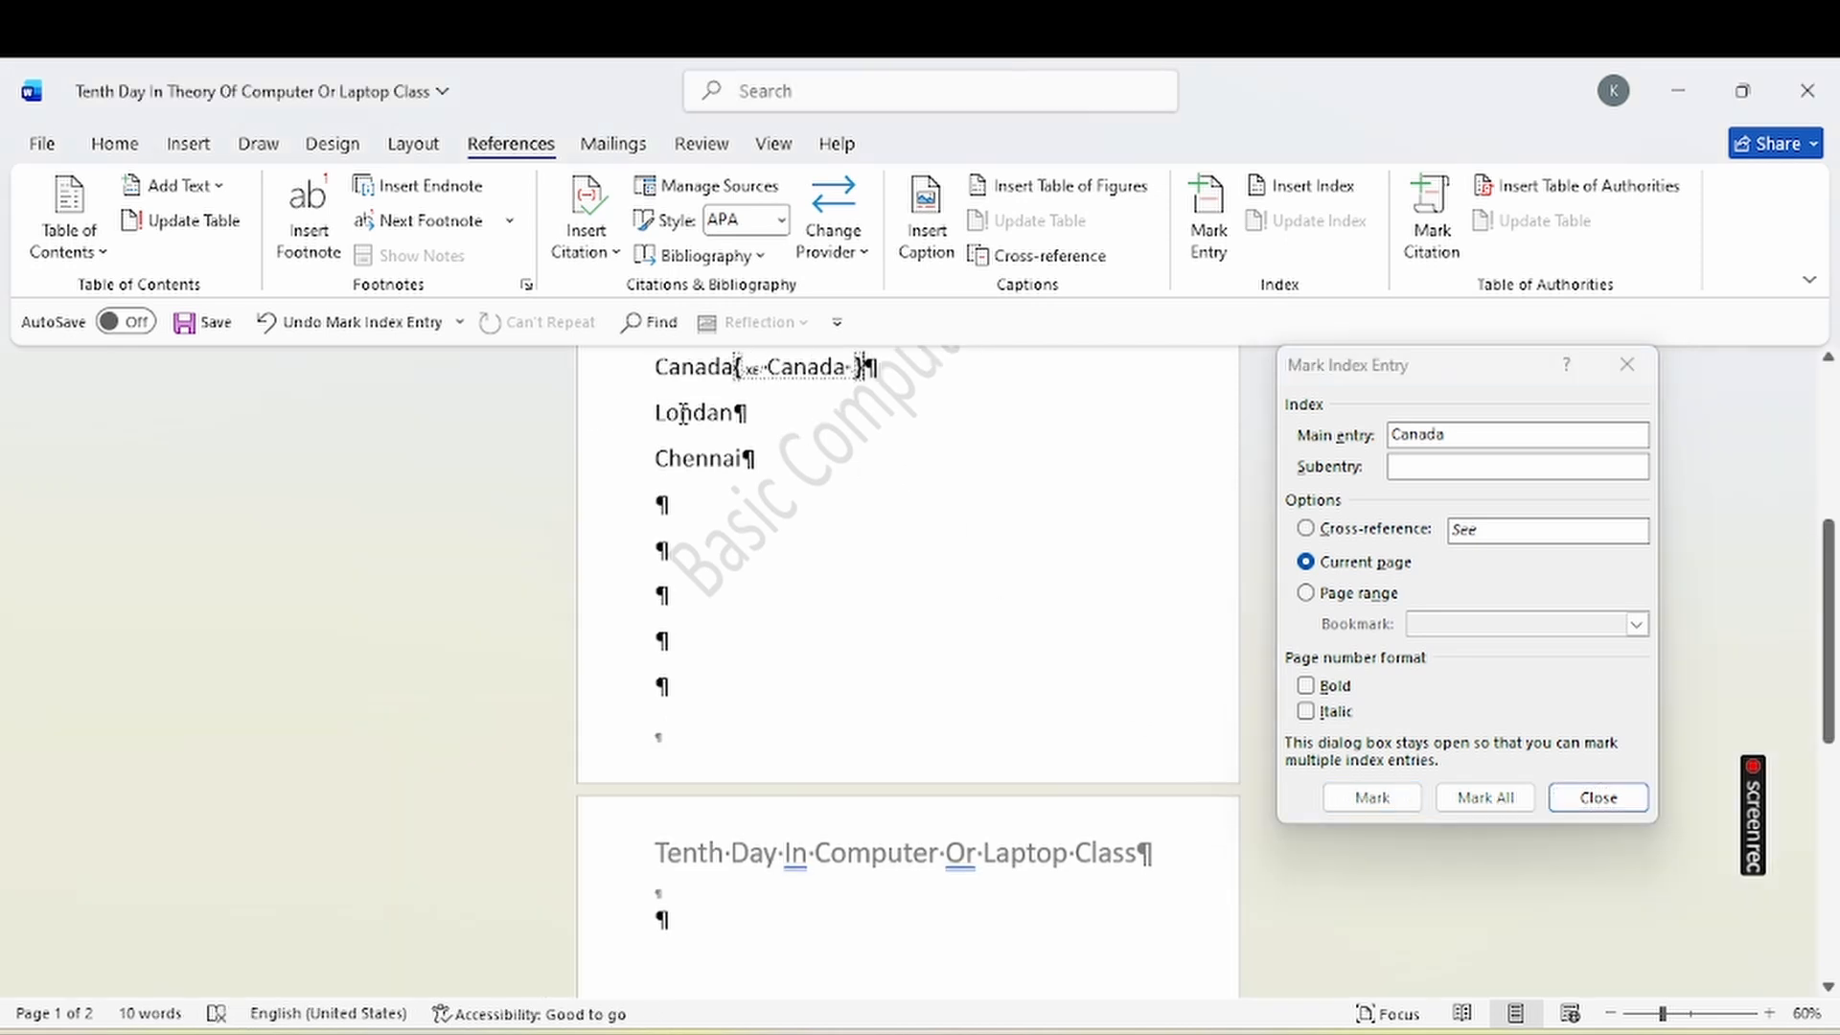
{"action": "double_click", "coordinate": [686, 414]}
{"action": "left_click", "coordinate": [1503, 627]}
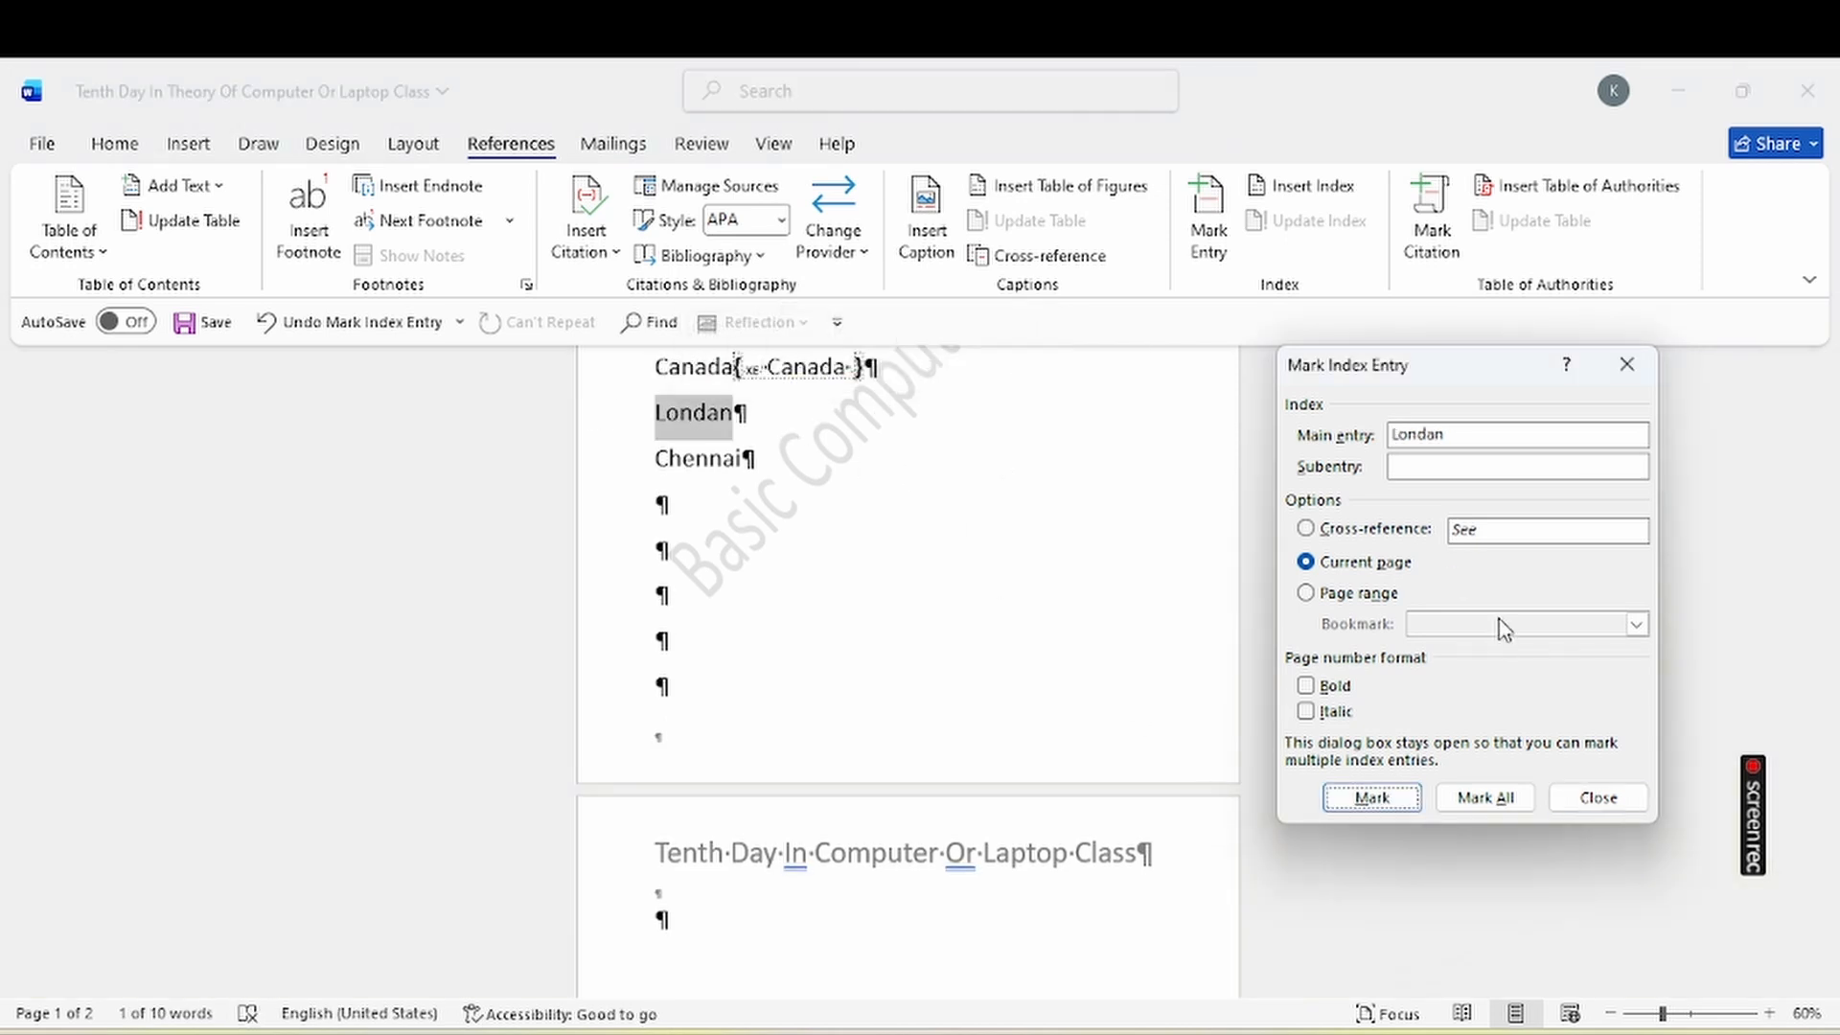
{"action": "key", "text": "Return"}
Mark Chennai, the last place name in the list, as a main index entry for the current page.
{"action": "double_click", "coordinate": [697, 414]}
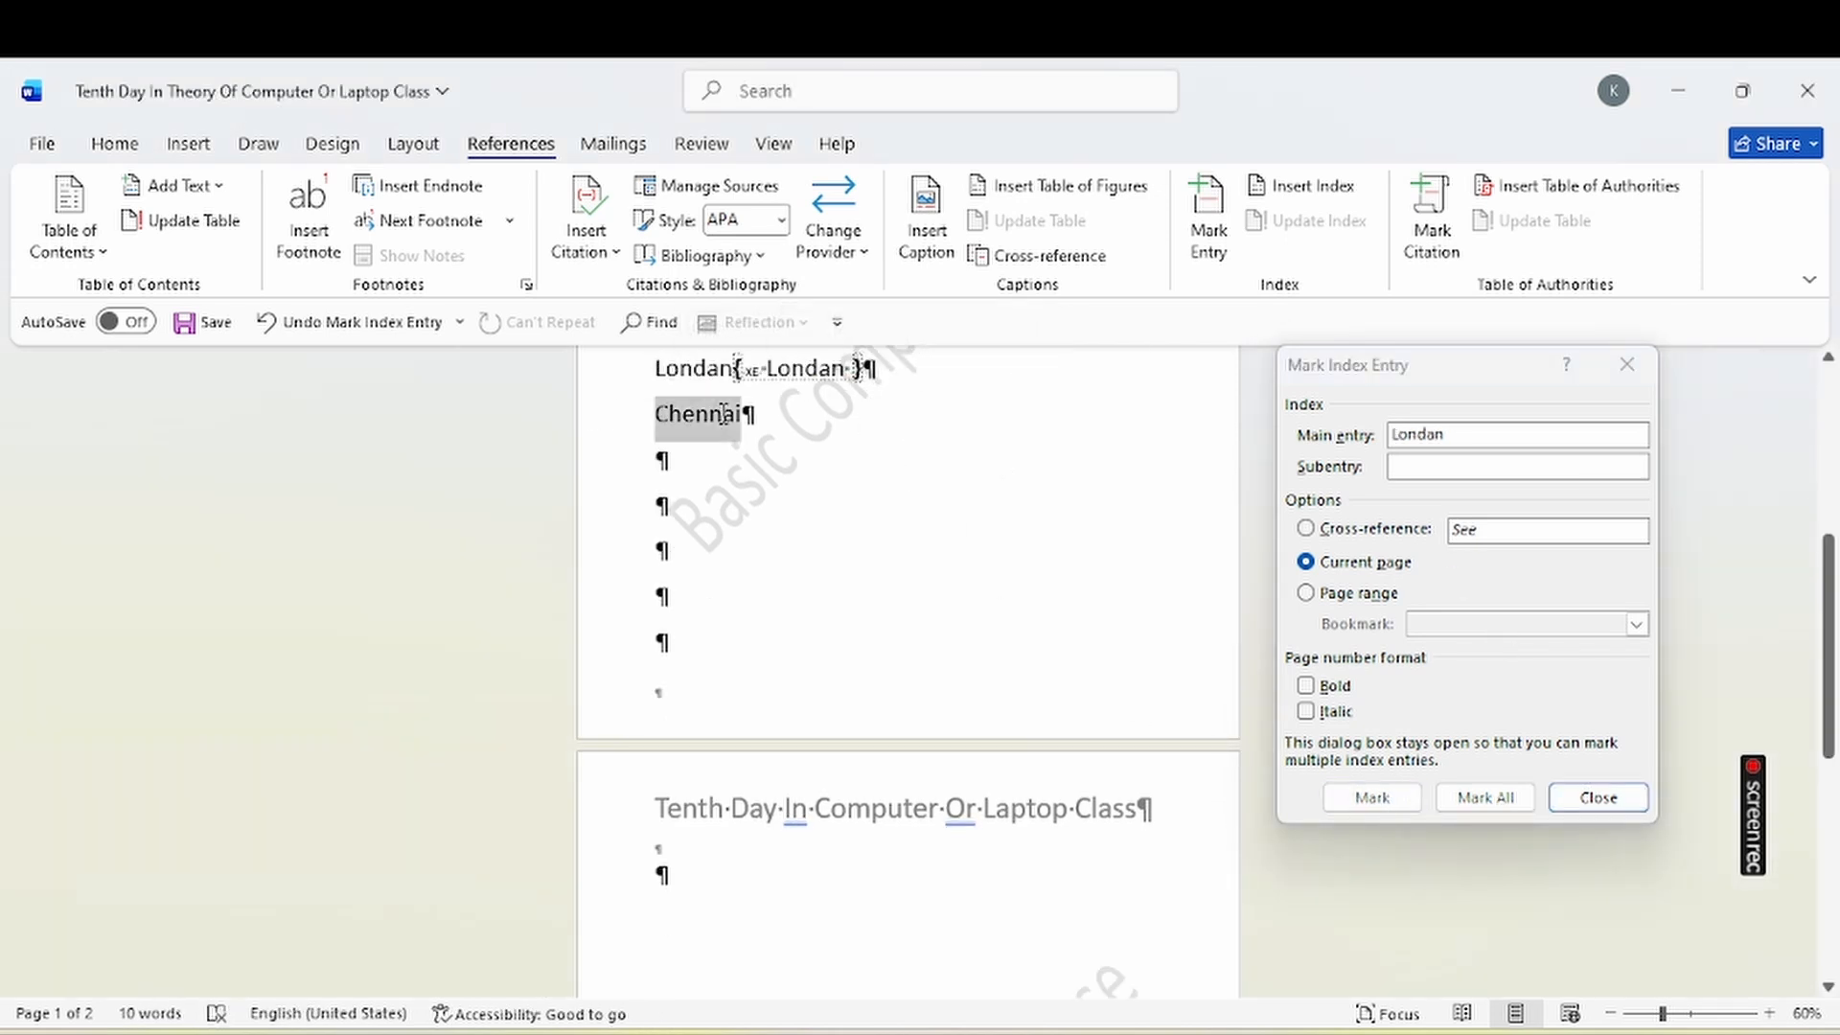
{"action": "left_click", "coordinate": [1572, 637]}
{"action": "key", "text": "Return"}
Hide the formatting marks, place the cursor in the body of the second page, and close the Mark Index Entry dialog.
{"action": "left_click_drag", "start_coordinate": [1828, 671], "coordinate": [1836, 632]}
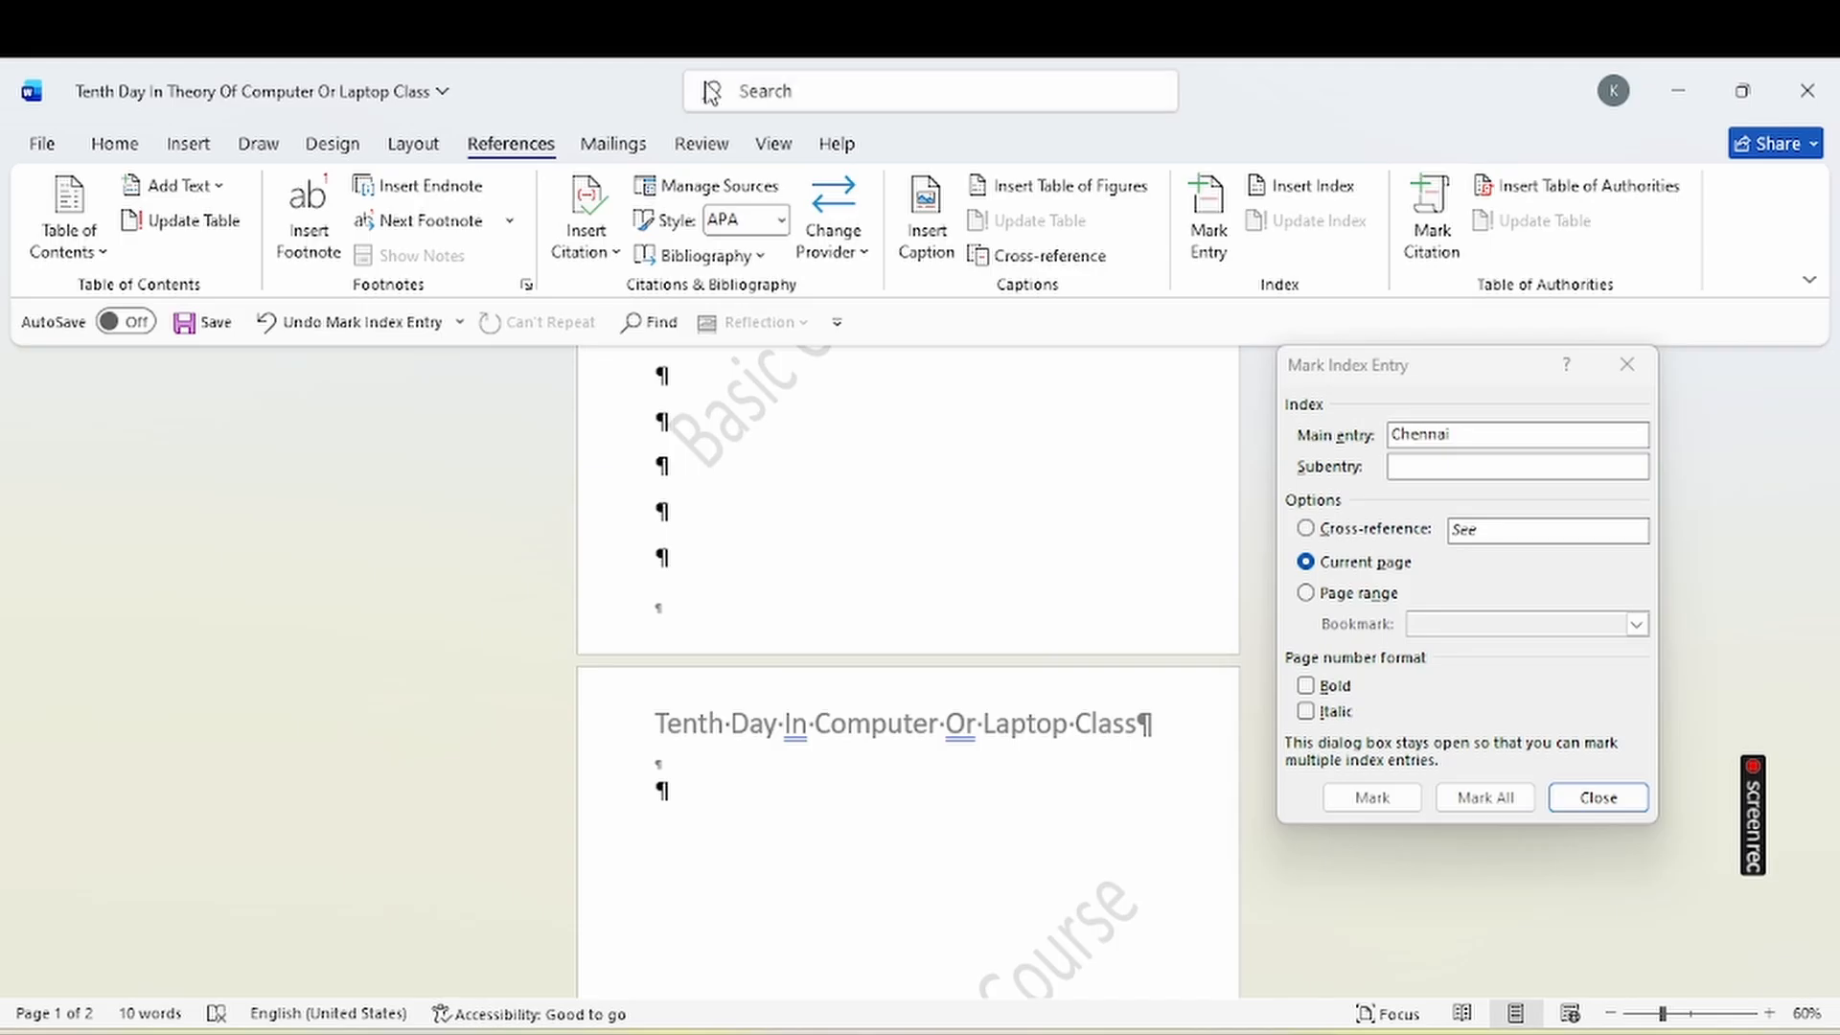
{"action": "left_click", "coordinate": [117, 144]}
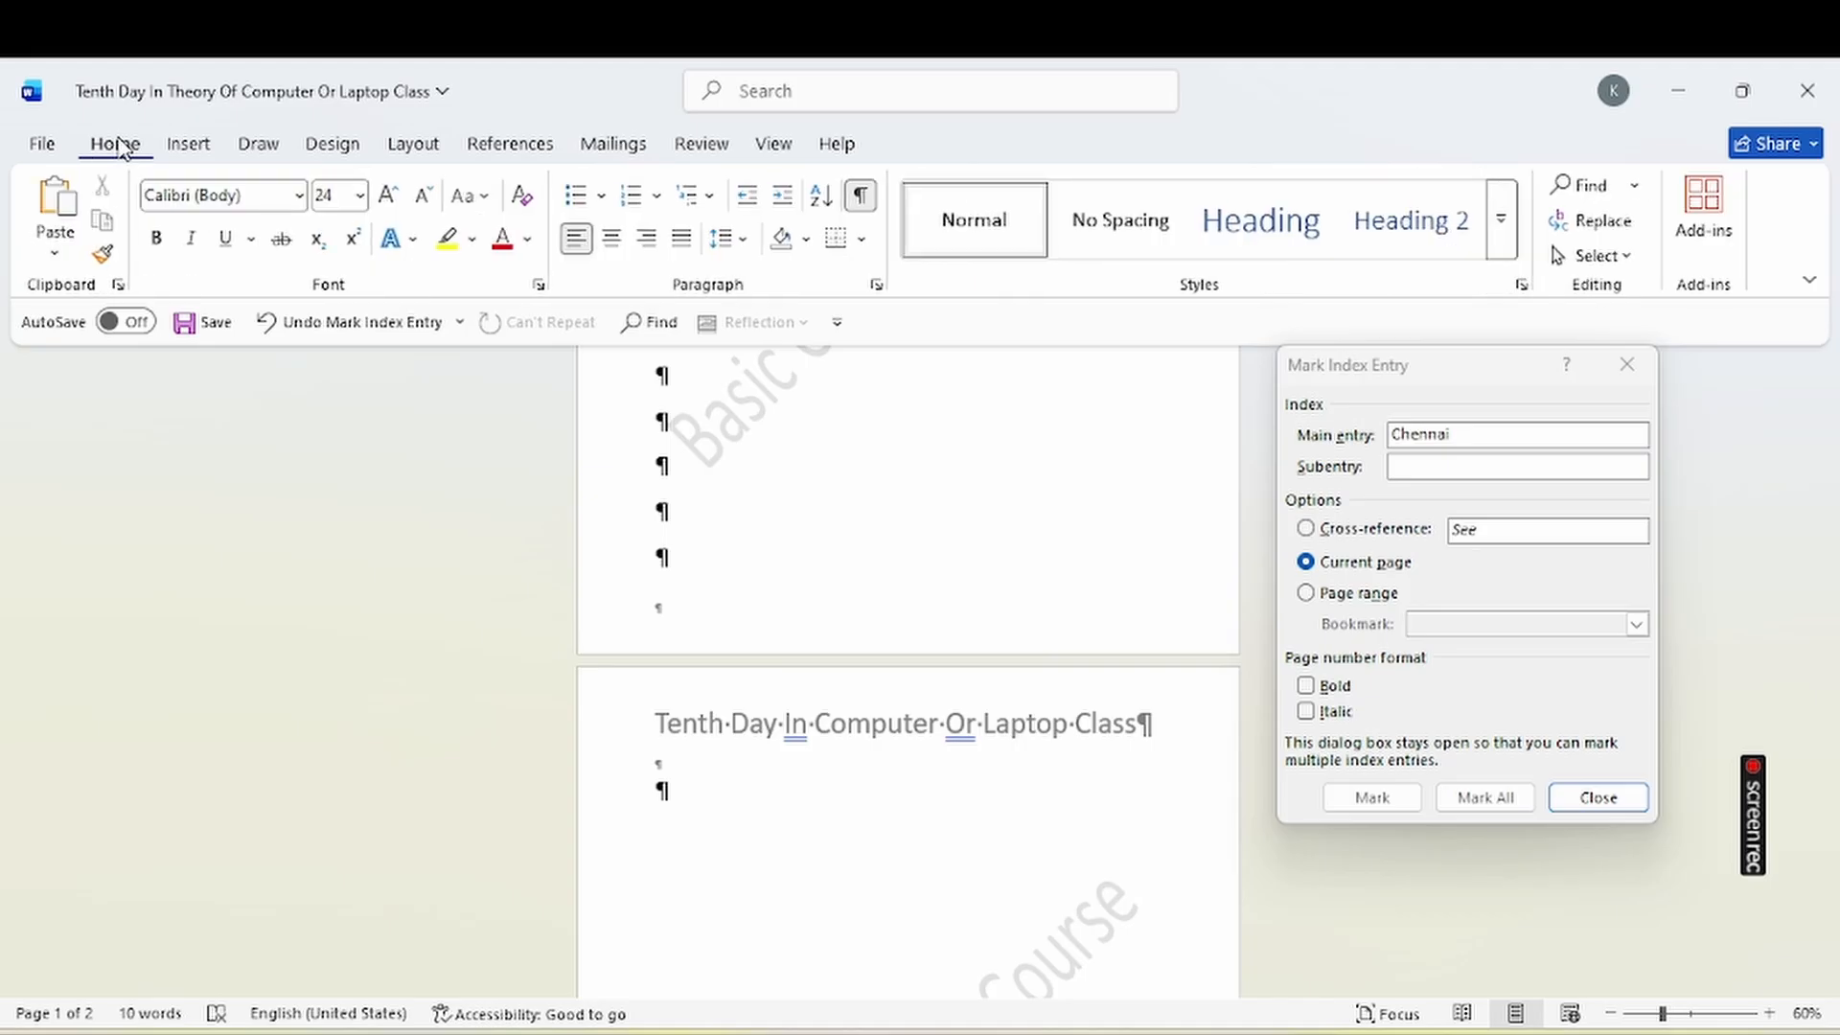
{"action": "left_click", "coordinate": [861, 198]}
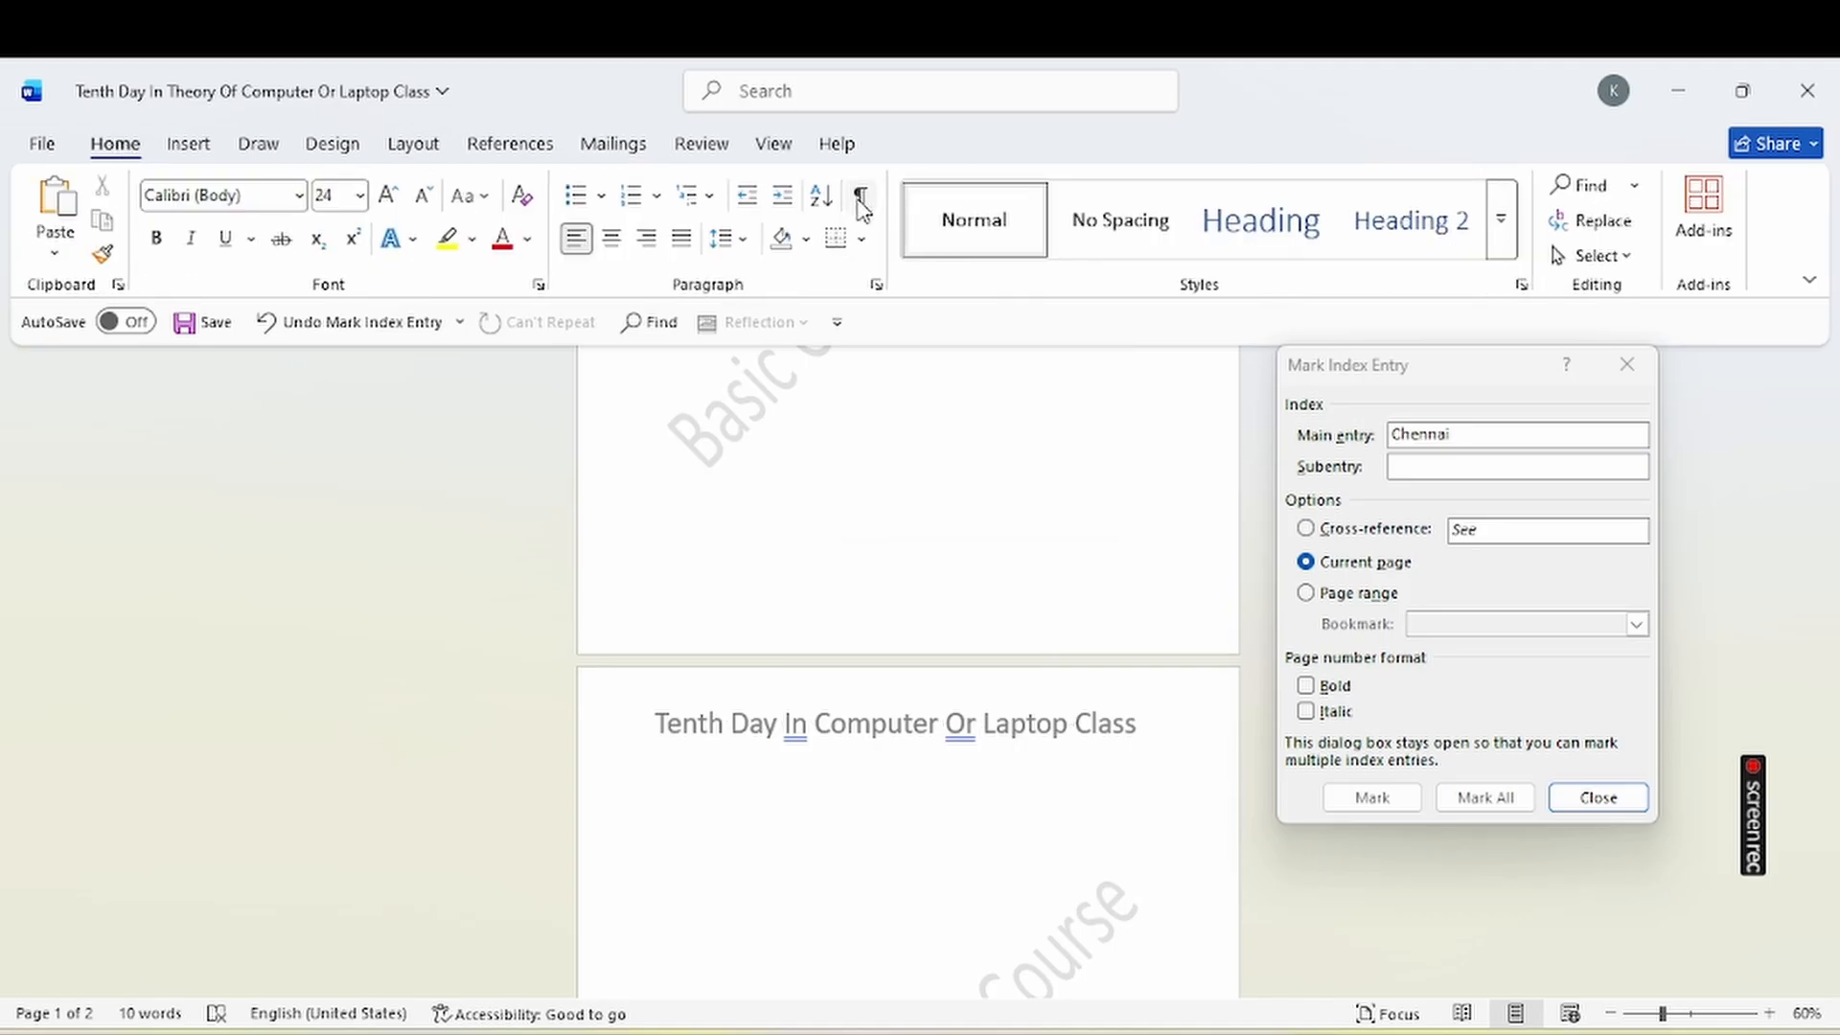
{"action": "left_click", "coordinate": [909, 846]}
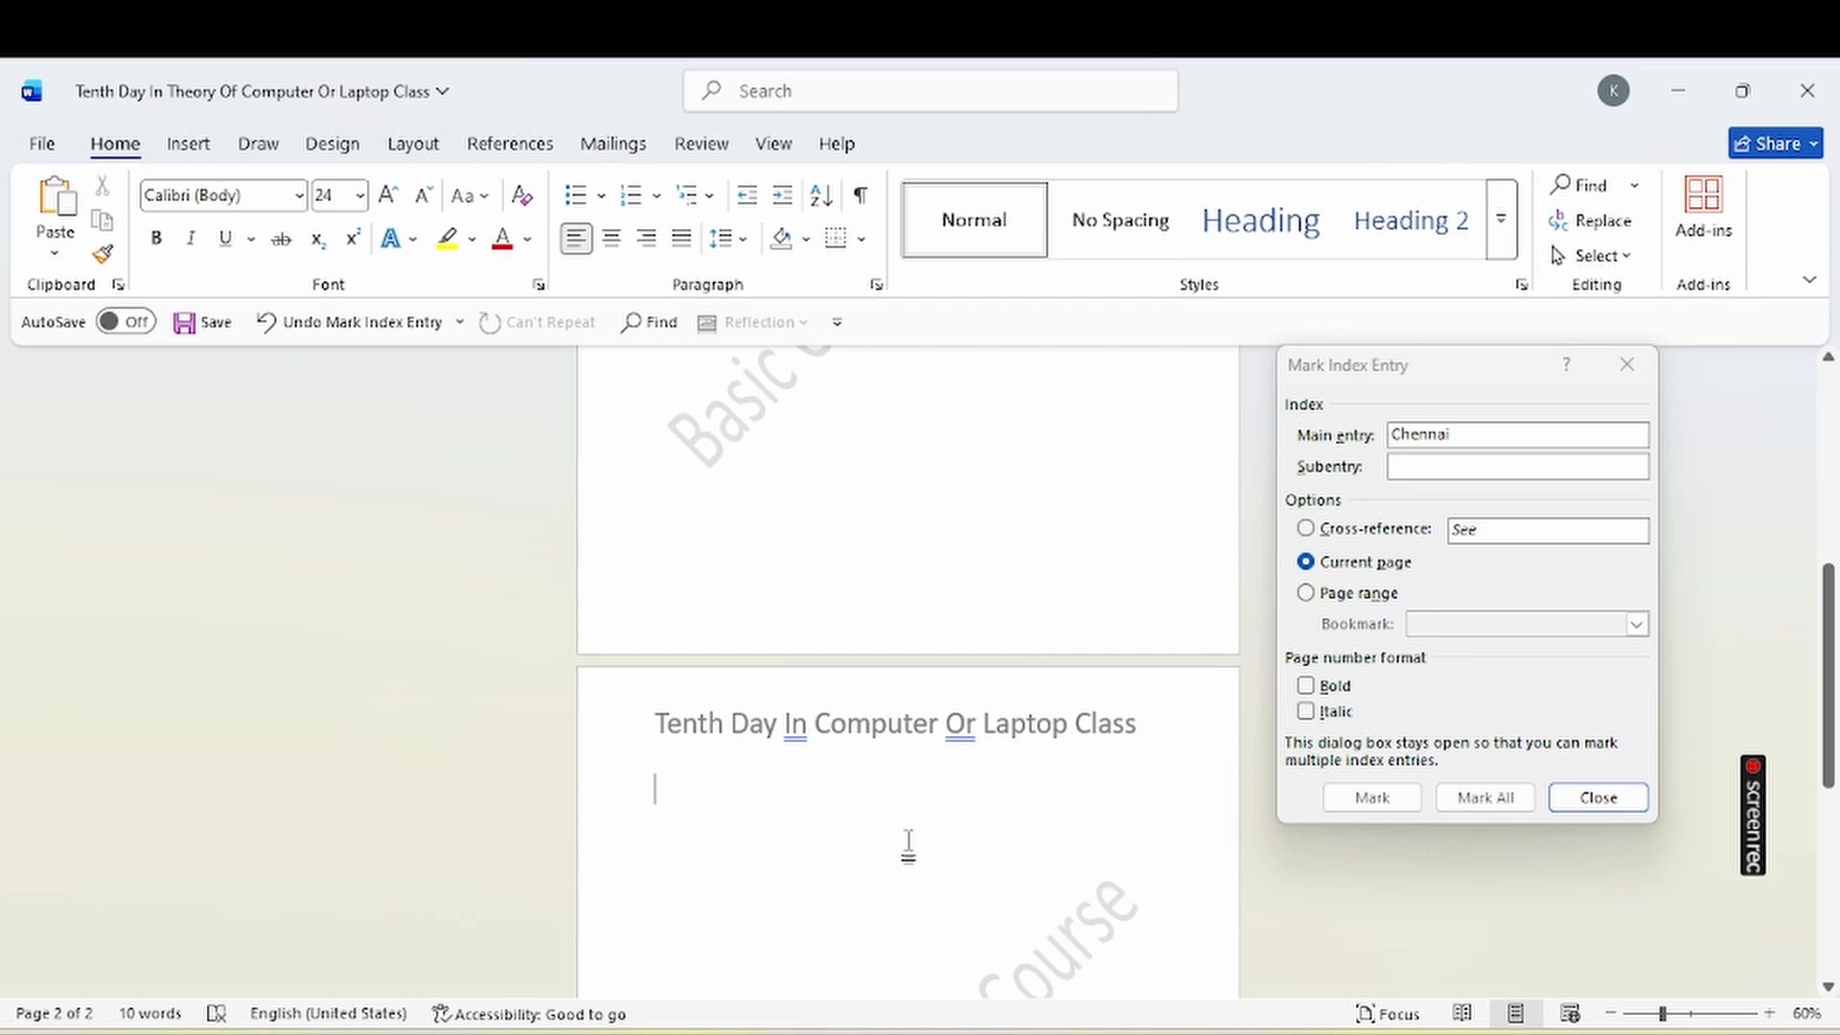
{"action": "left_click", "coordinate": [773, 438]}
{"action": "left_click", "coordinate": [778, 854]}
{"action": "left_click", "coordinate": [1599, 797]}
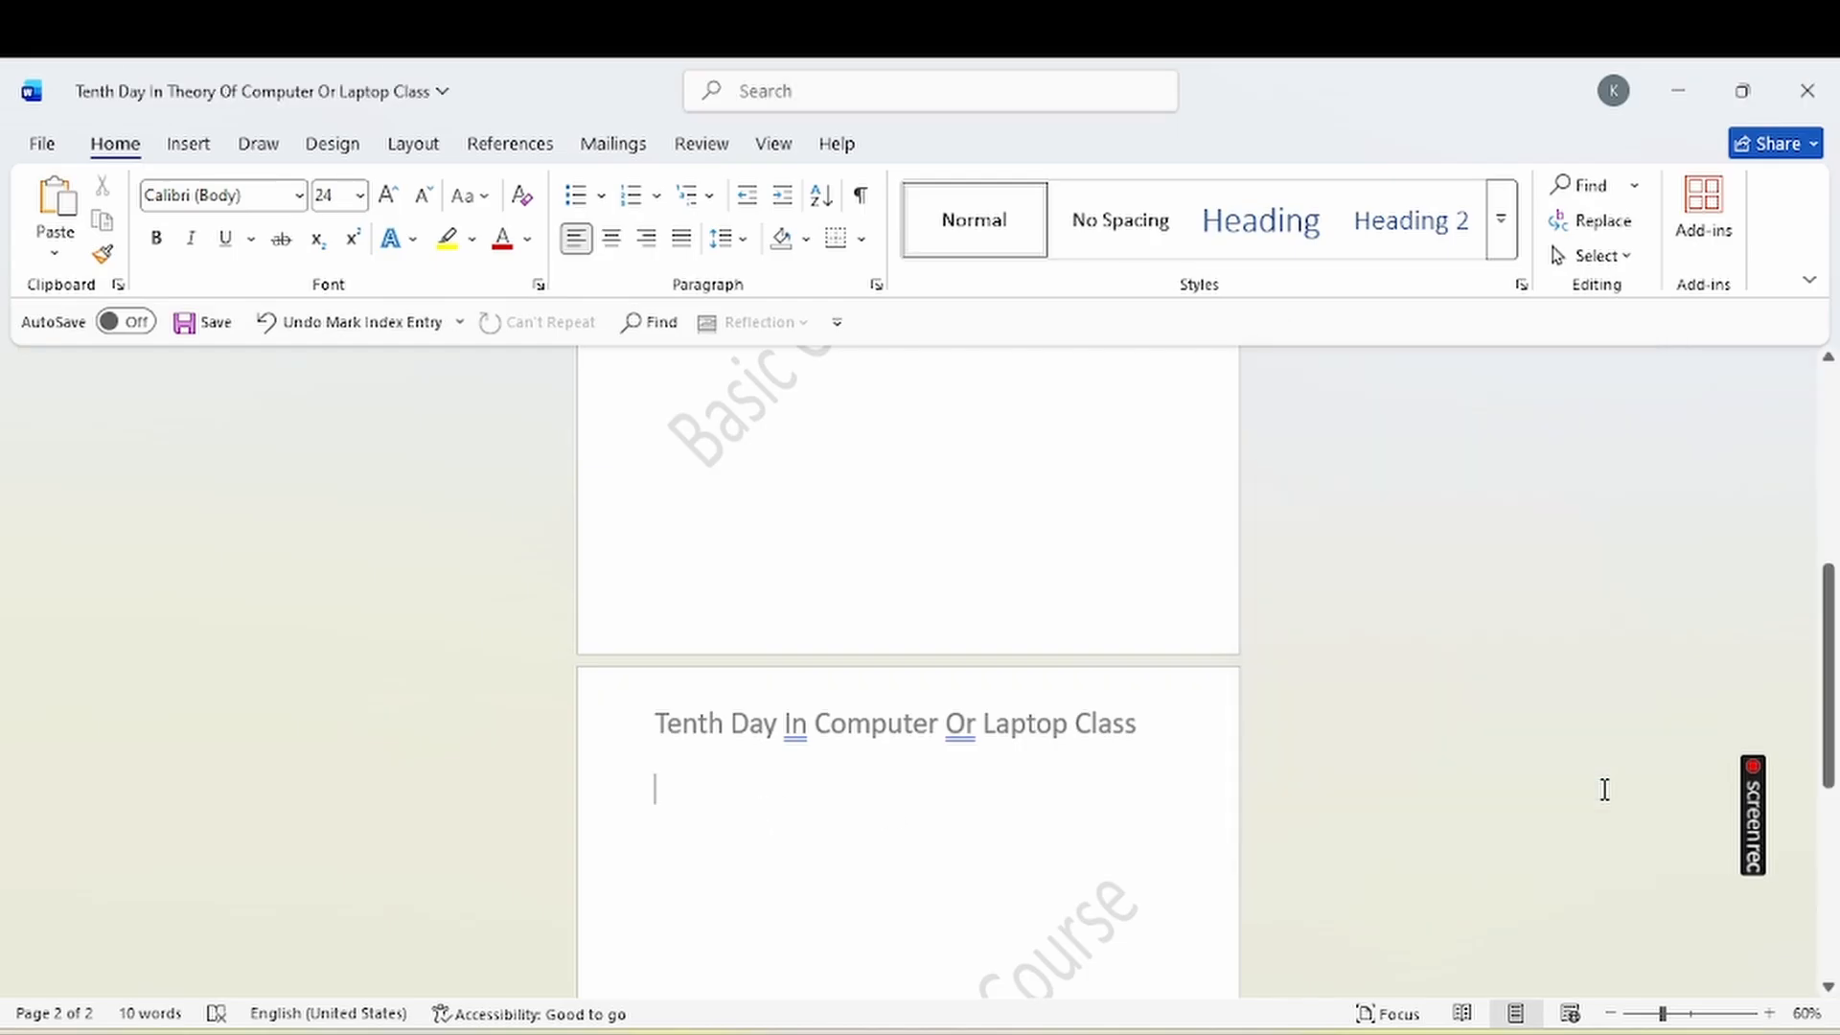
Insert an index on the second page in the Fancy format with right-aligned page numbers and a dotted tab leader.
{"action": "left_click", "coordinate": [553, 156]}
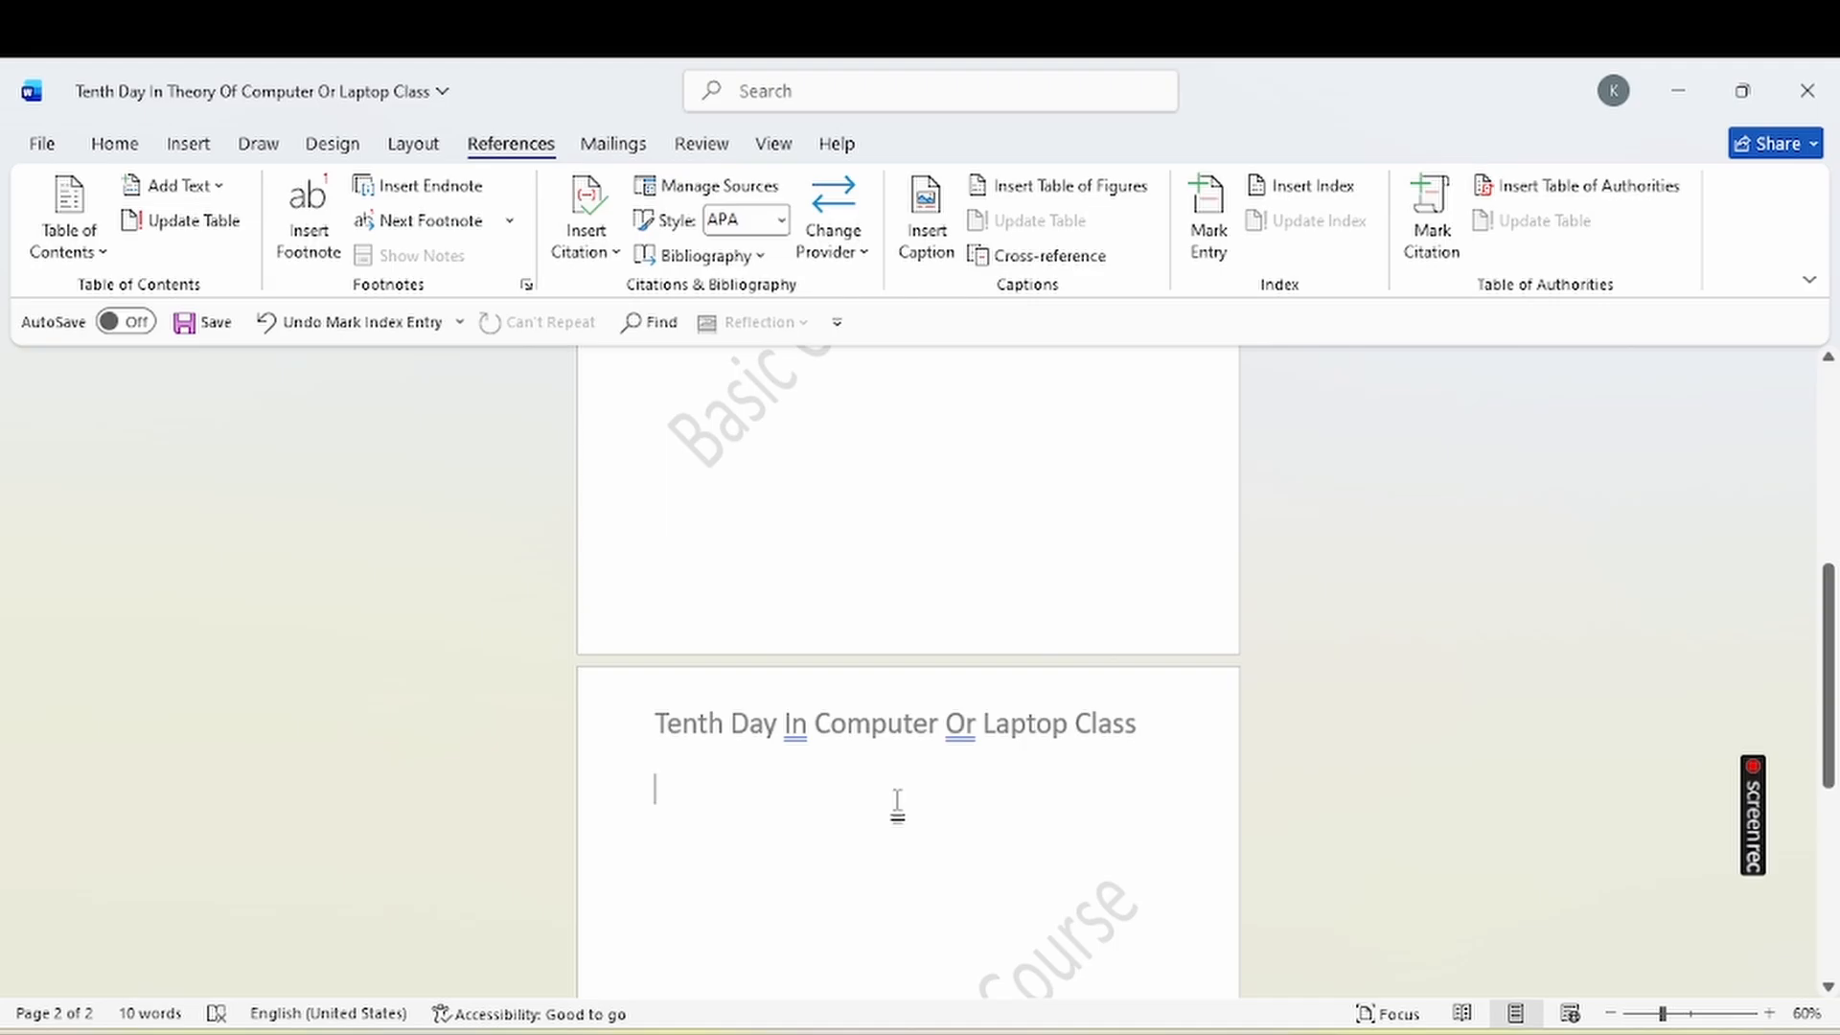
{"action": "left_click", "coordinate": [1294, 189]}
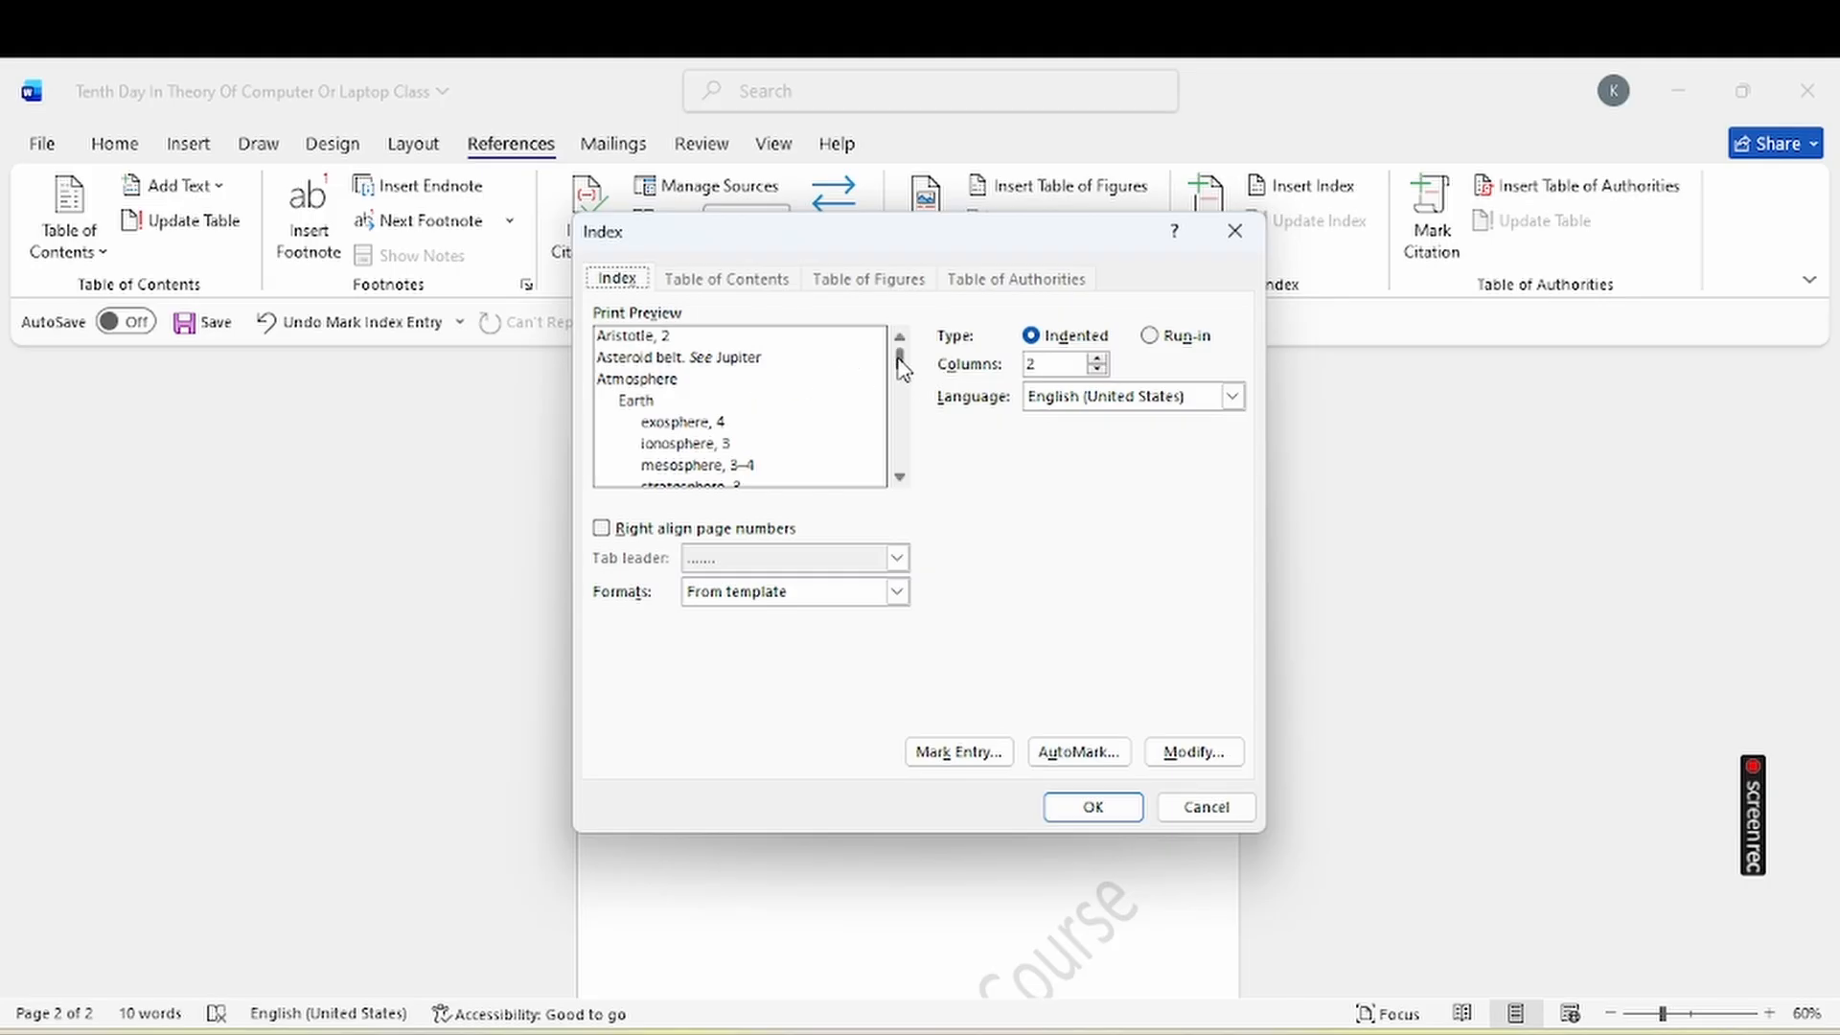
{"action": "mouse_move", "coordinate": [901, 367]}
{"action": "left_mouse_down"}
{"action": "mouse_move", "coordinate": [901, 412]}
{"action": "mouse_move", "coordinate": [901, 331]}
{"action": "left_mouse_up"}
{"action": "left_click", "coordinate": [897, 591]}
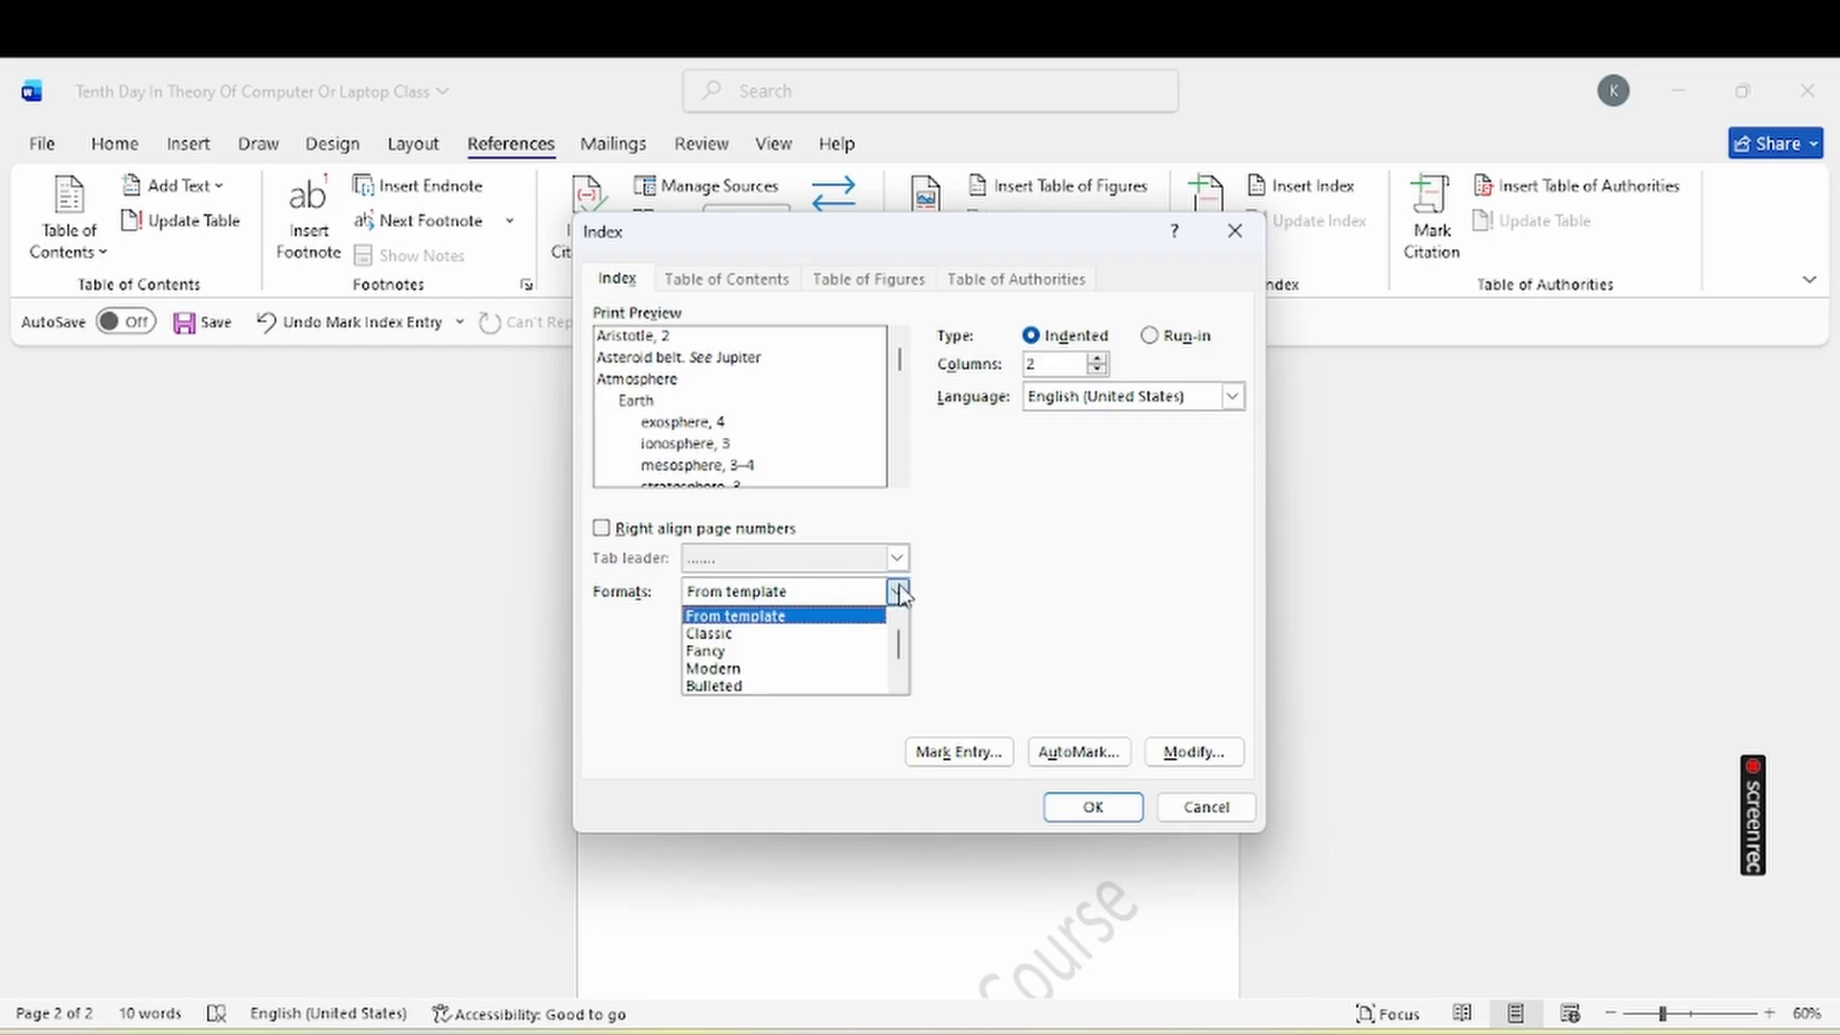
{"action": "left_click", "coordinate": [858, 651]}
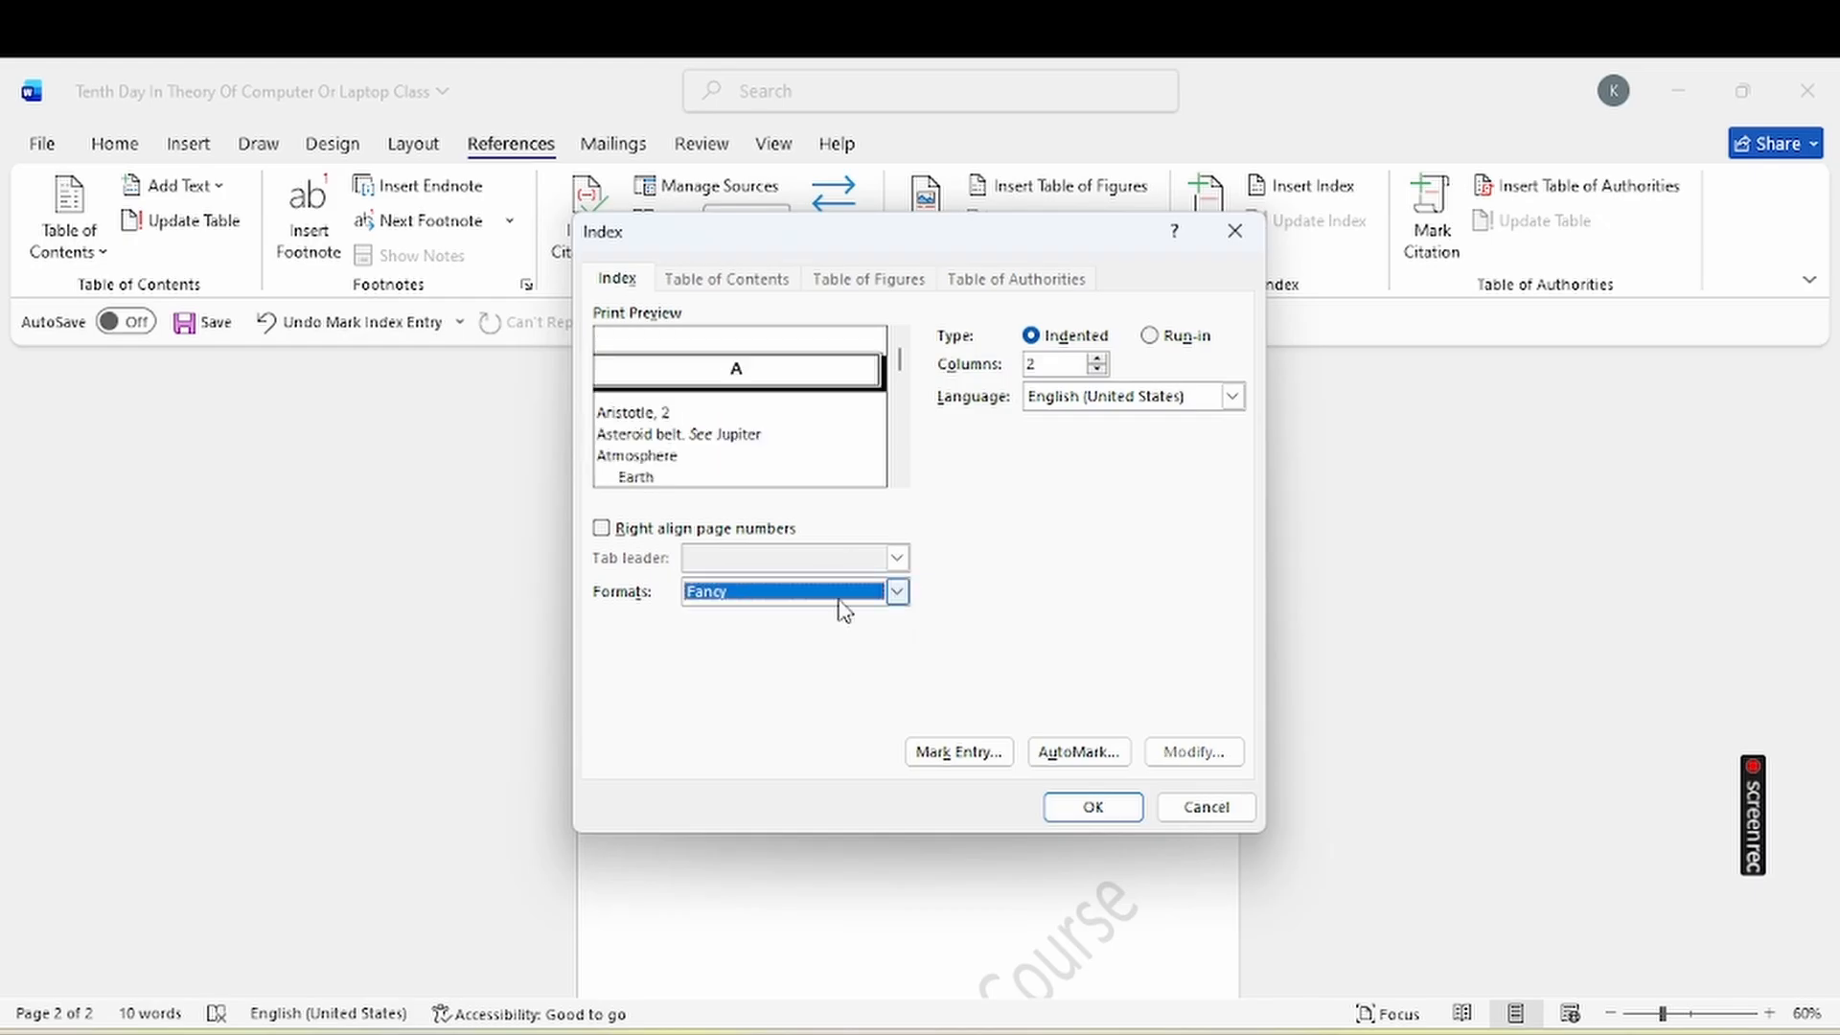
{"action": "left_click", "coordinate": [747, 528]}
{"action": "left_click", "coordinate": [773, 557]}
{"action": "left_click", "coordinate": [768, 606]}
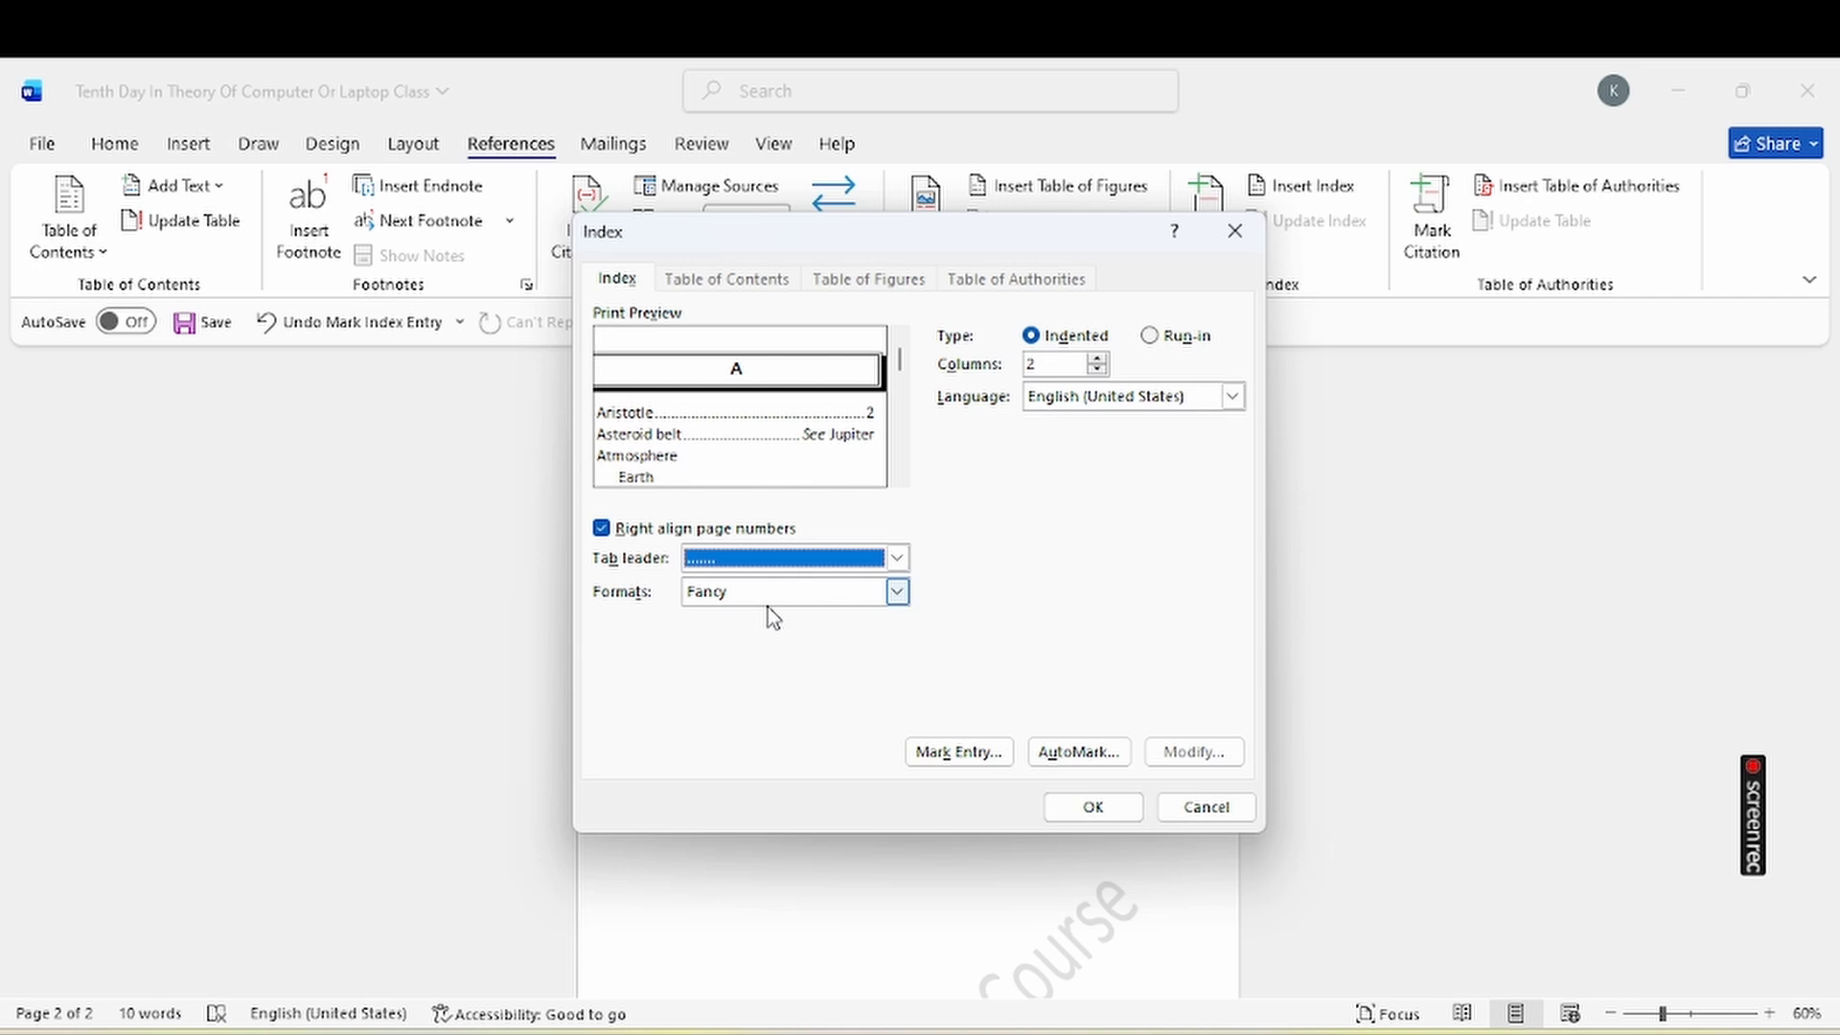
{"action": "left_click", "coordinate": [1093, 808]}
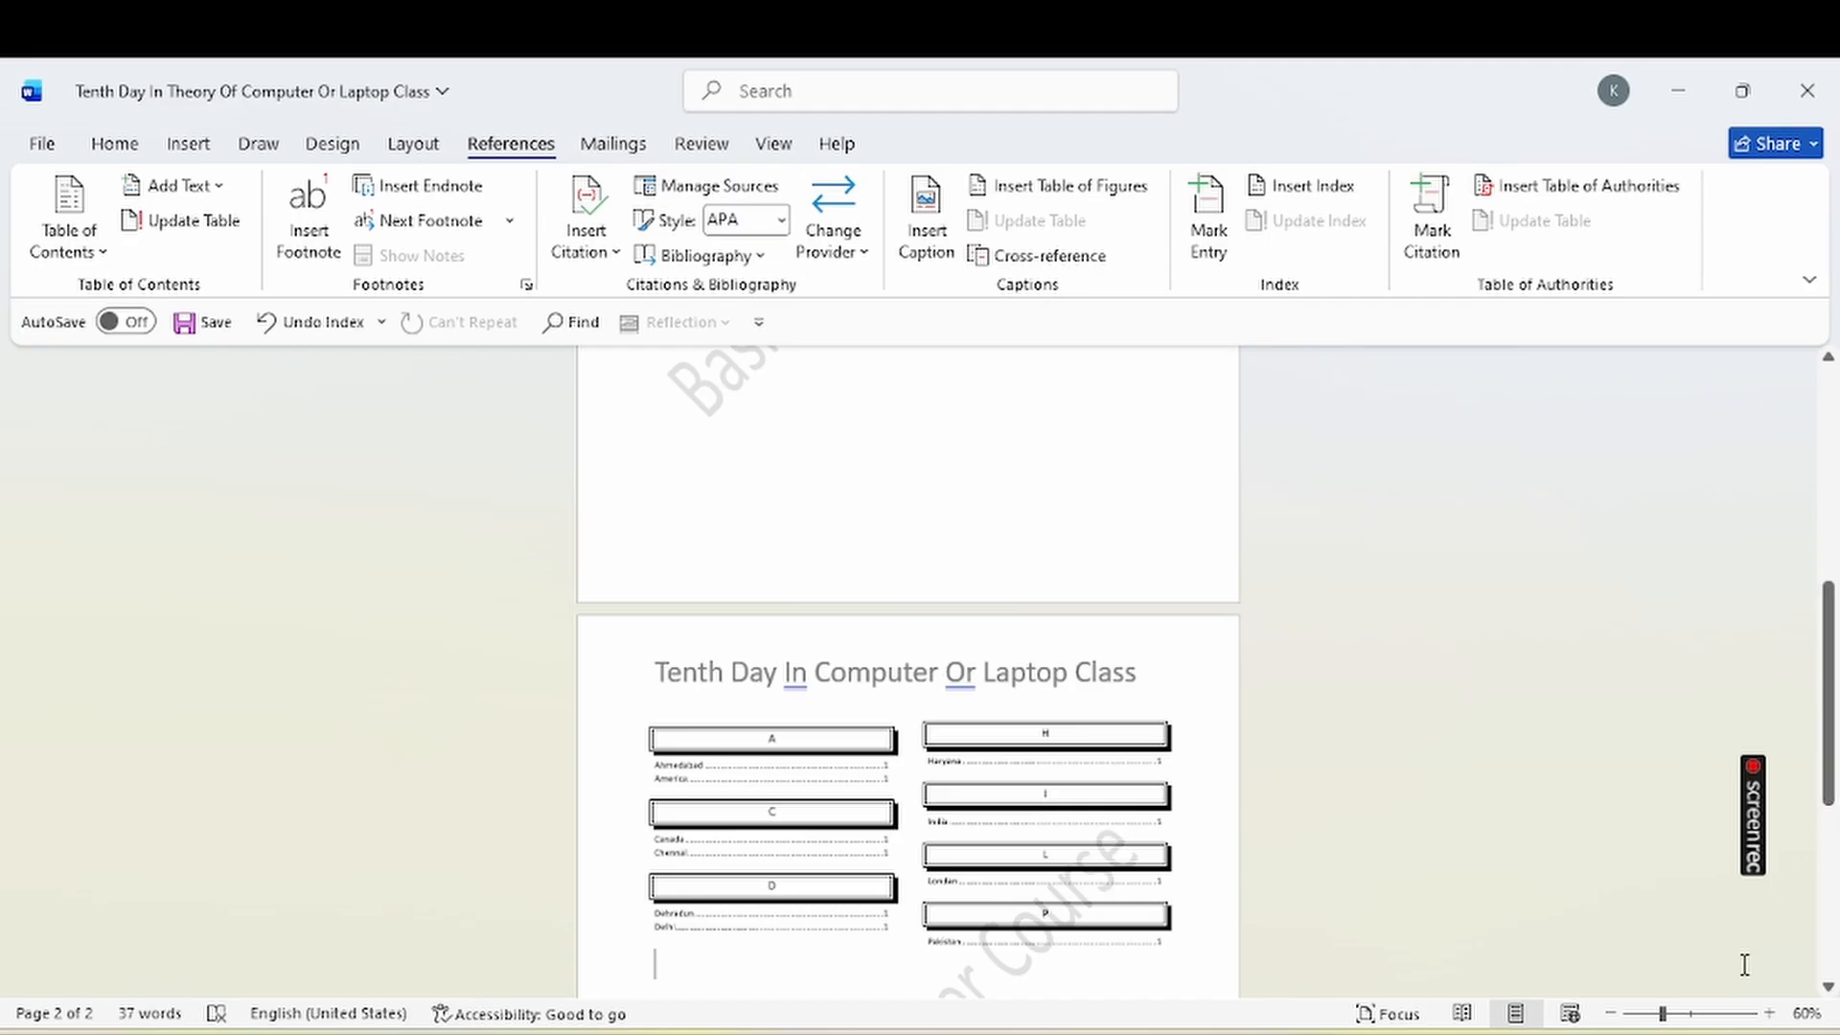
Review the inserted index at 110% zoom, and undo its insertion.
{"action": "left_click", "coordinate": [1771, 1013]}
{"action": "left_click", "coordinate": [1771, 1013]}
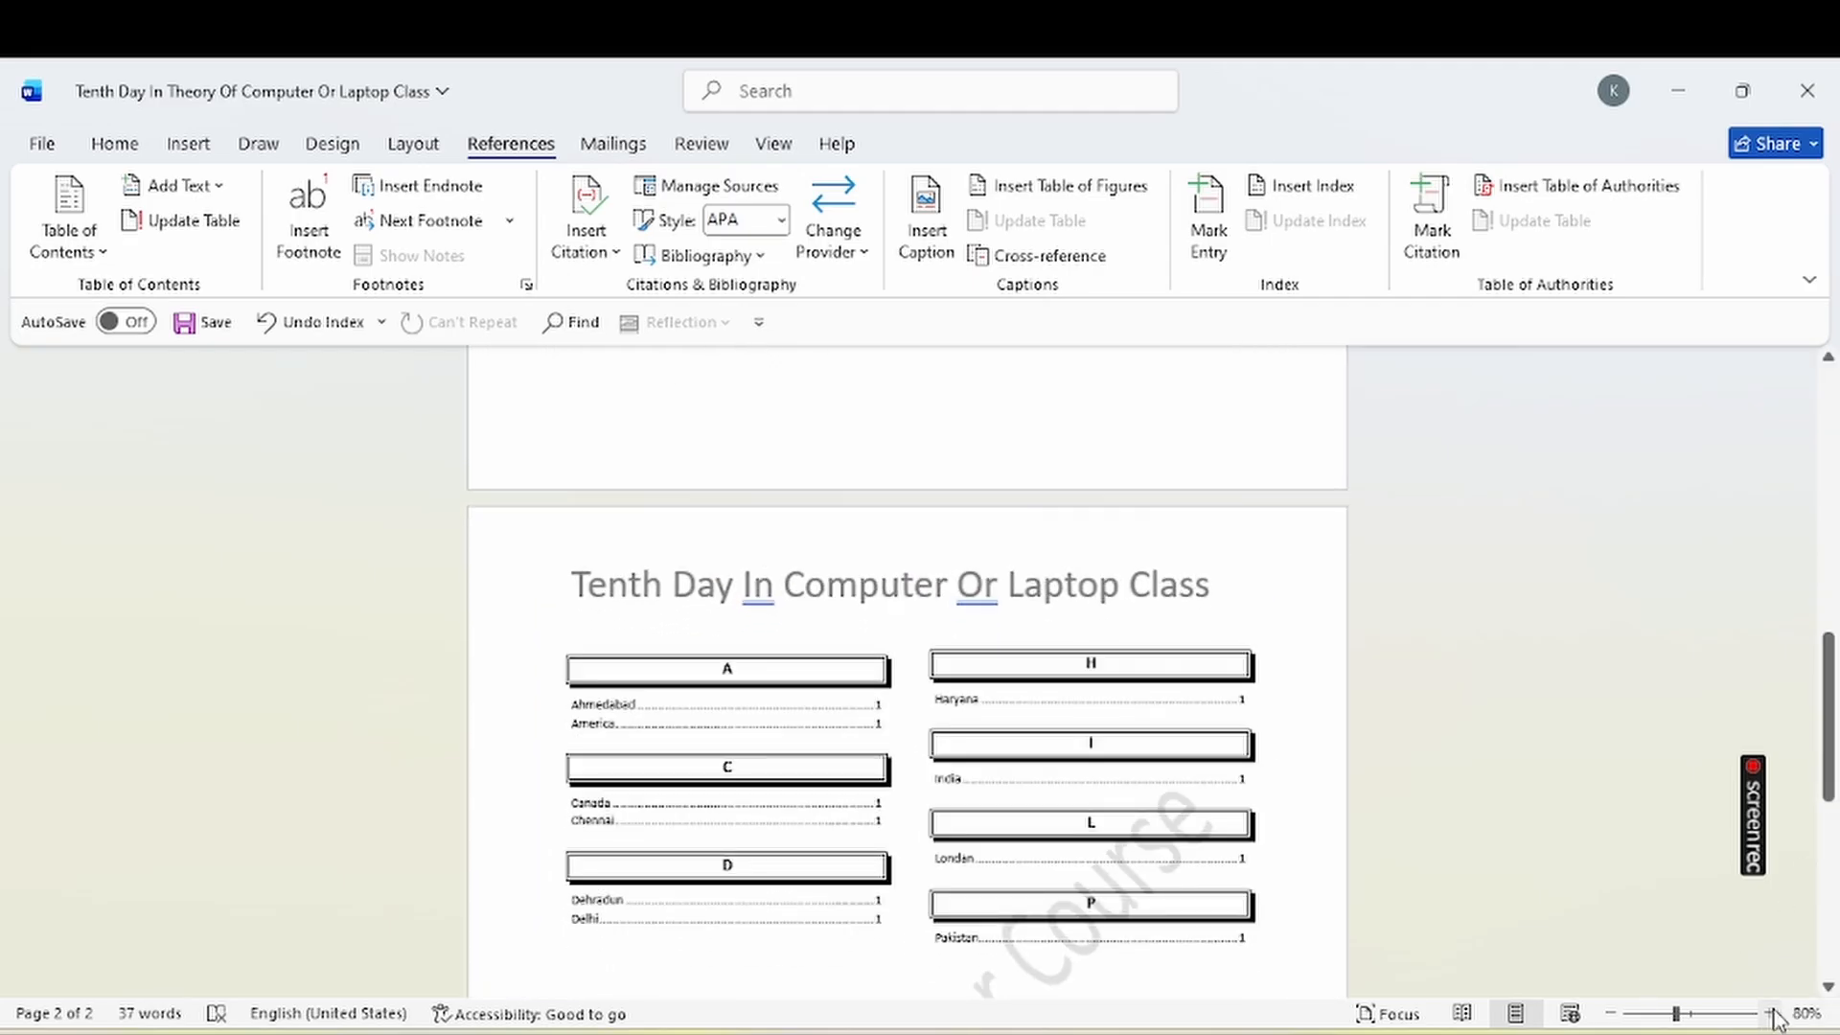
{"action": "left_click", "coordinate": [1772, 1013]}
{"action": "left_click", "coordinate": [1771, 1013]}
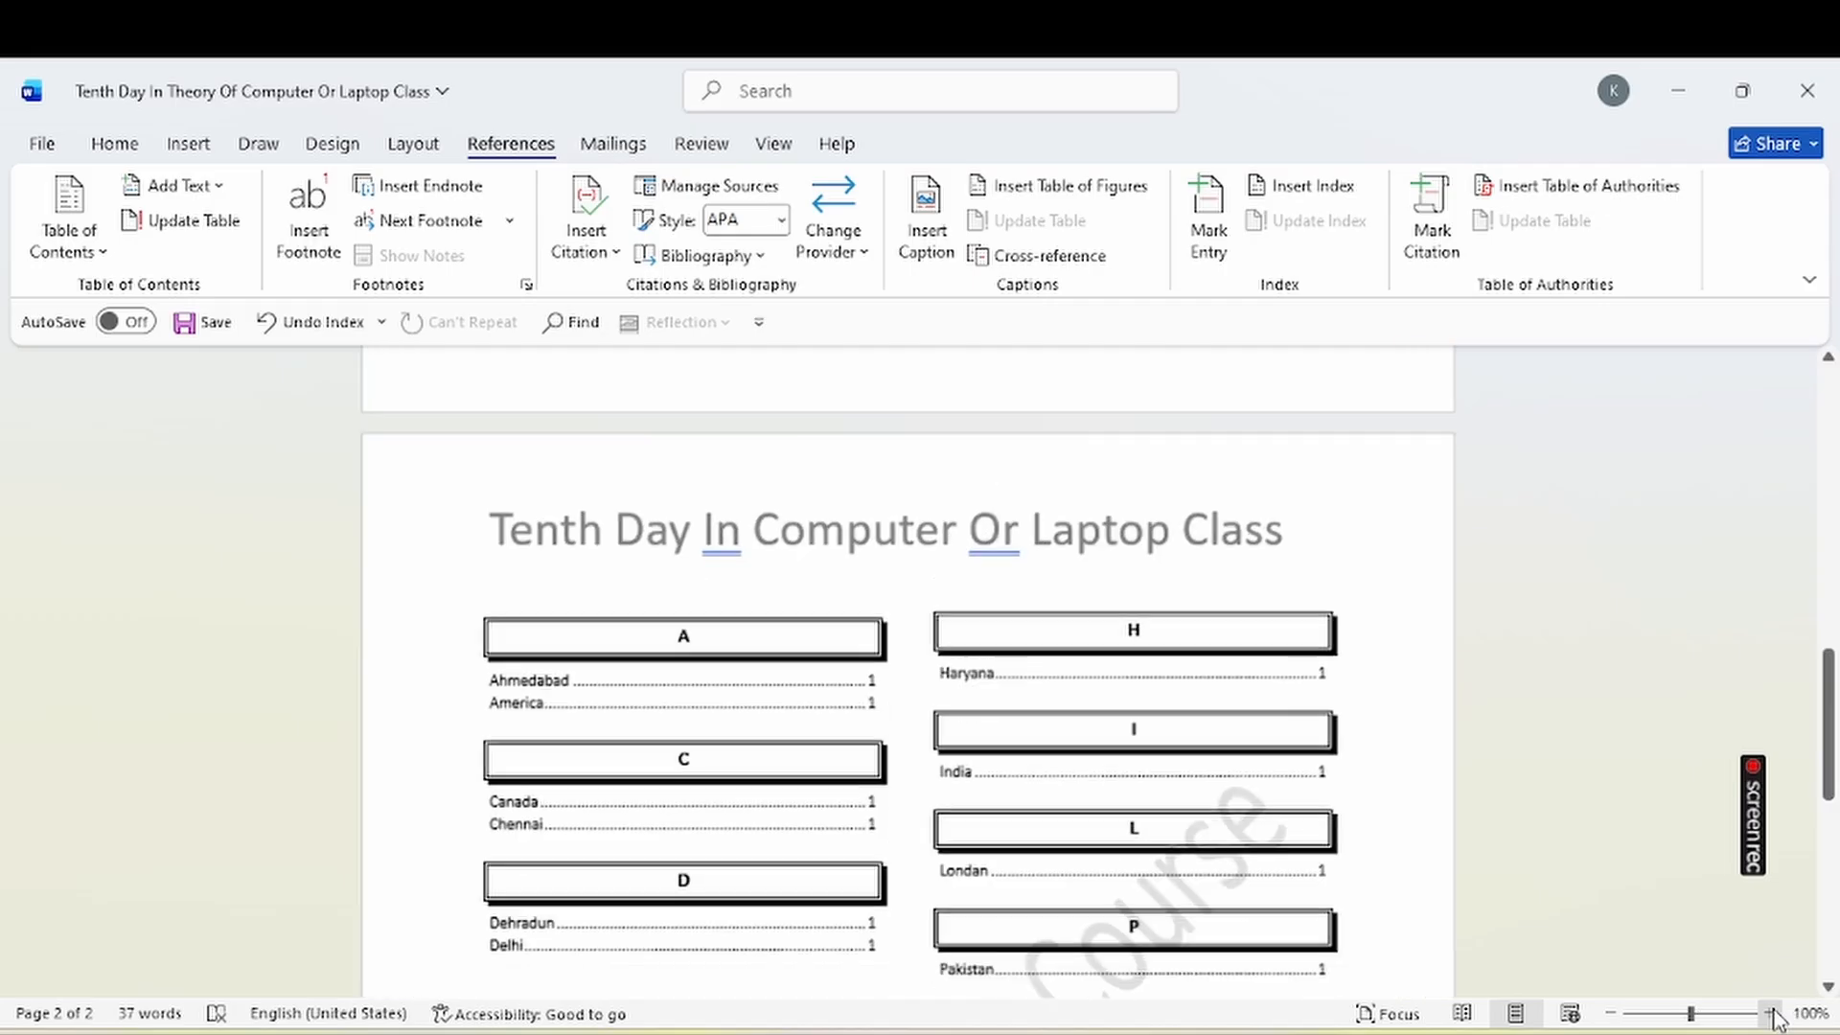
{"action": "left_click", "coordinate": [1772, 1014]}
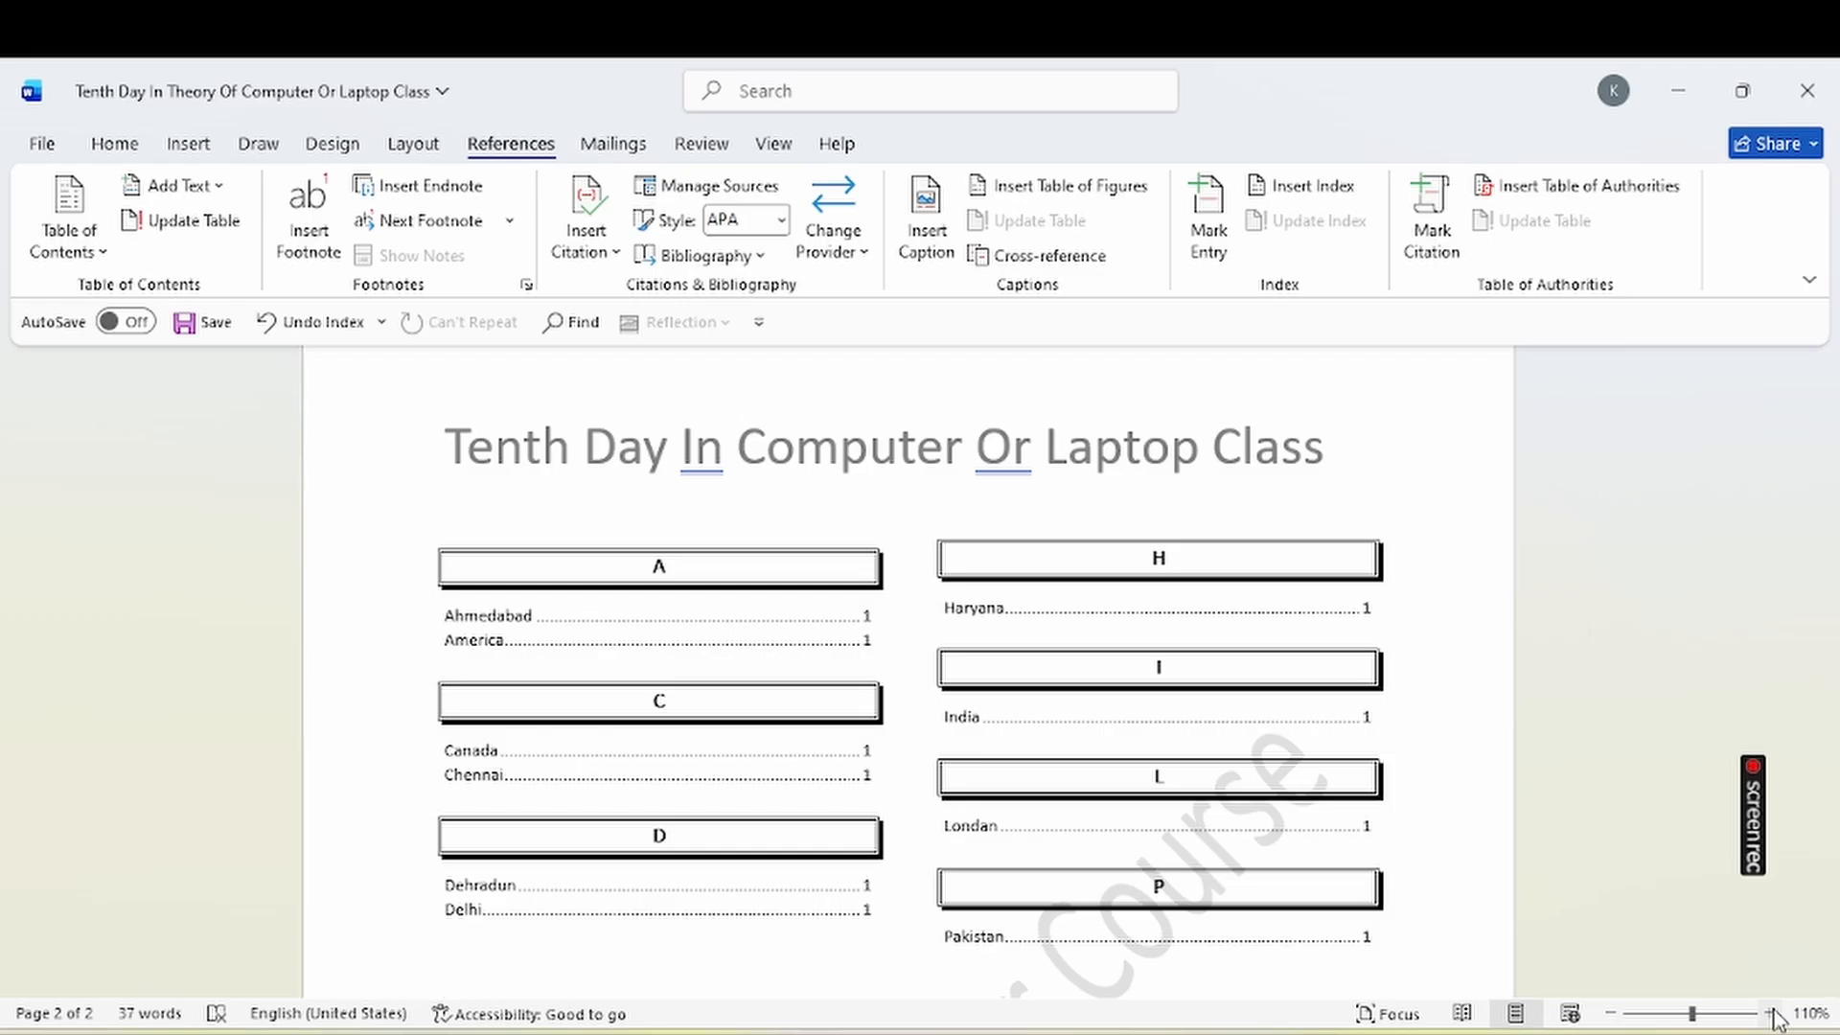
{"action": "key", "text": "ctrl+z"}
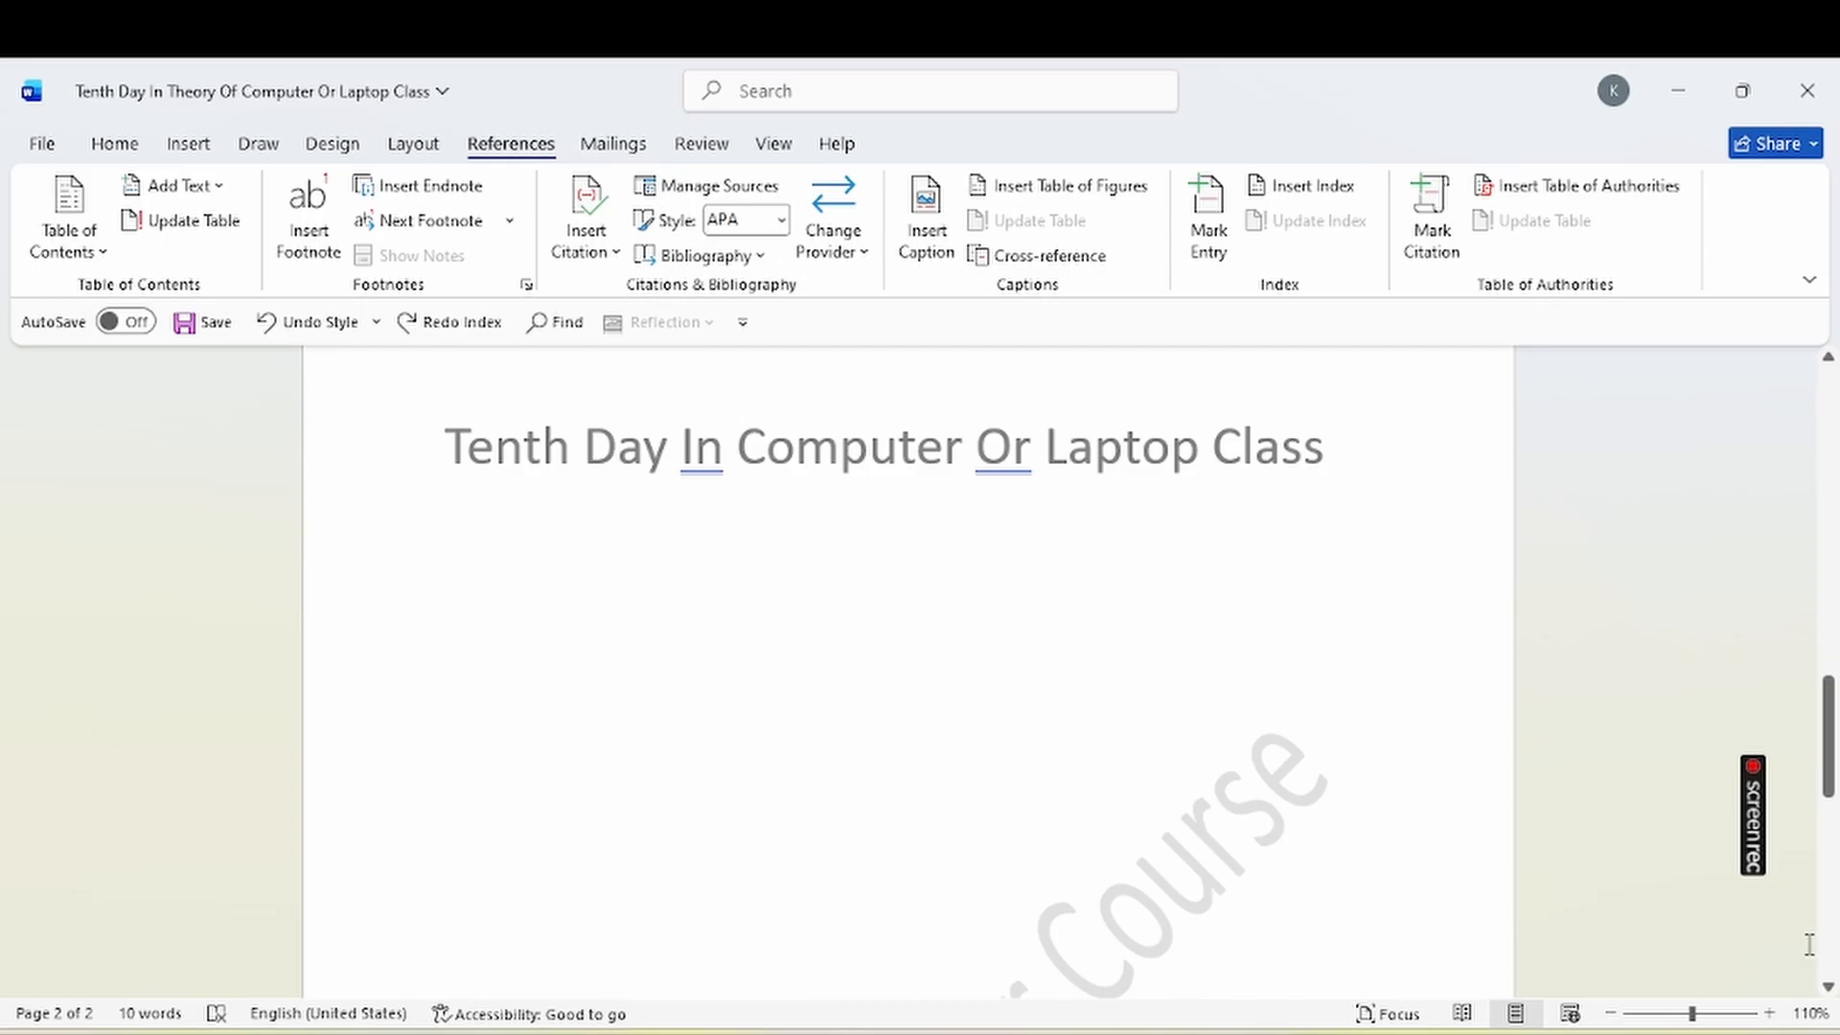
Insert an index on the second page in the Fancy format, previewing the Classic format first.
{"action": "left_click", "coordinate": [1611, 1013]}
{"action": "left_click", "coordinate": [1611, 1013]}
{"action": "left_click", "coordinate": [1611, 1013]}
{"action": "left_click", "coordinate": [1611, 1013]}
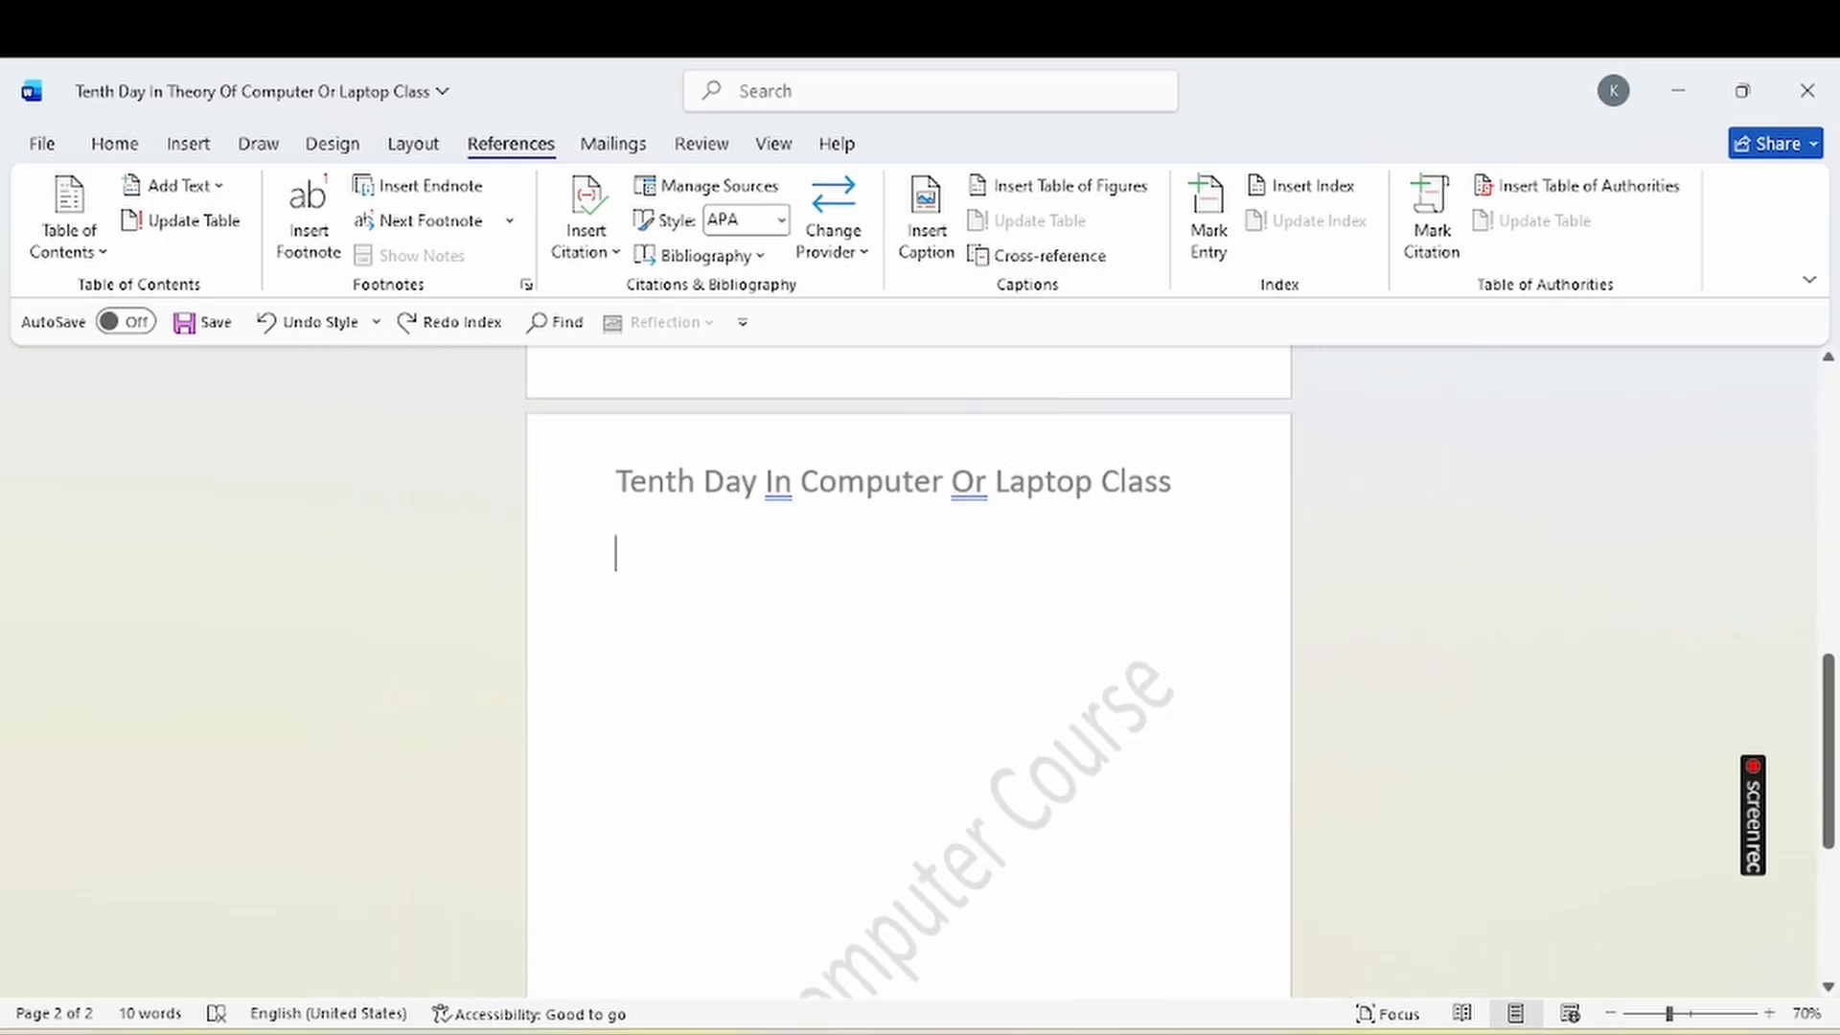
{"action": "left_click_drag", "start_coordinate": [1821, 810], "coordinate": [1817, 666]}
{"action": "left_click_drag", "start_coordinate": [1816, 594], "coordinate": [1816, 505]}
{"action": "scroll", "coordinate": [1782, 537], "scroll_direction": "down", "scroll_amount": 8}
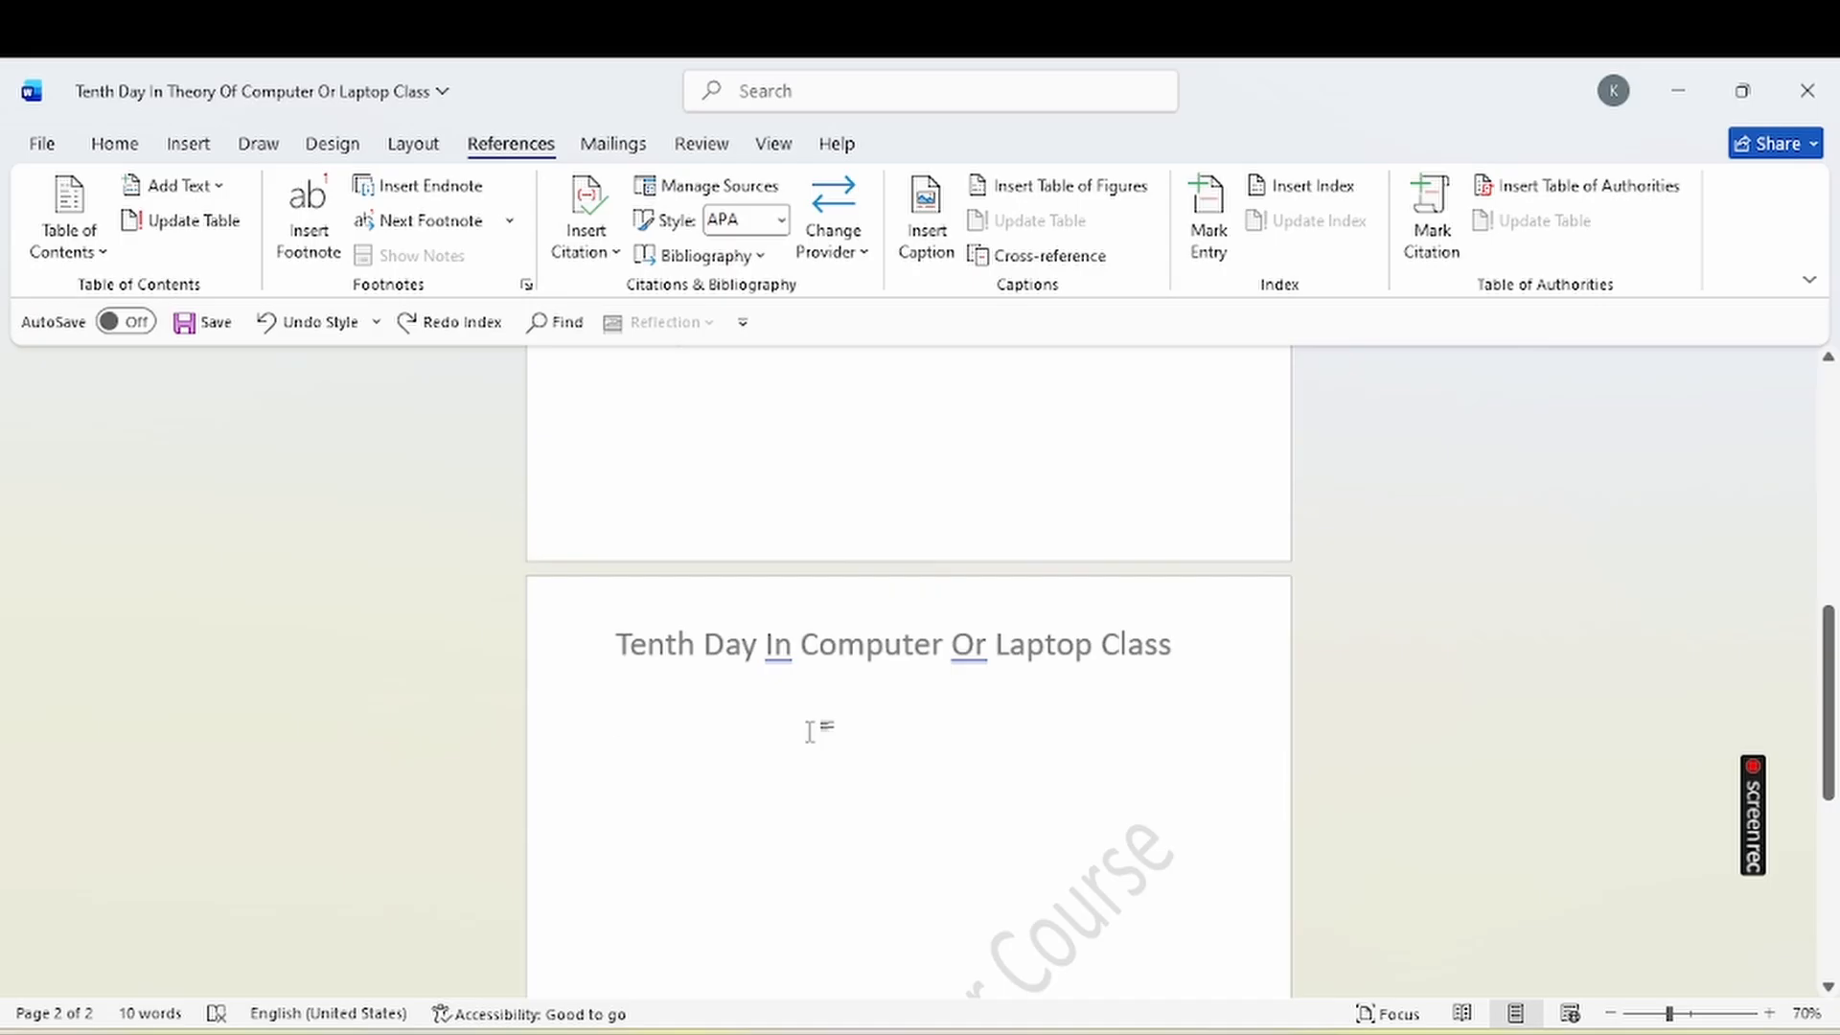
{"action": "left_click", "coordinate": [1306, 184]}
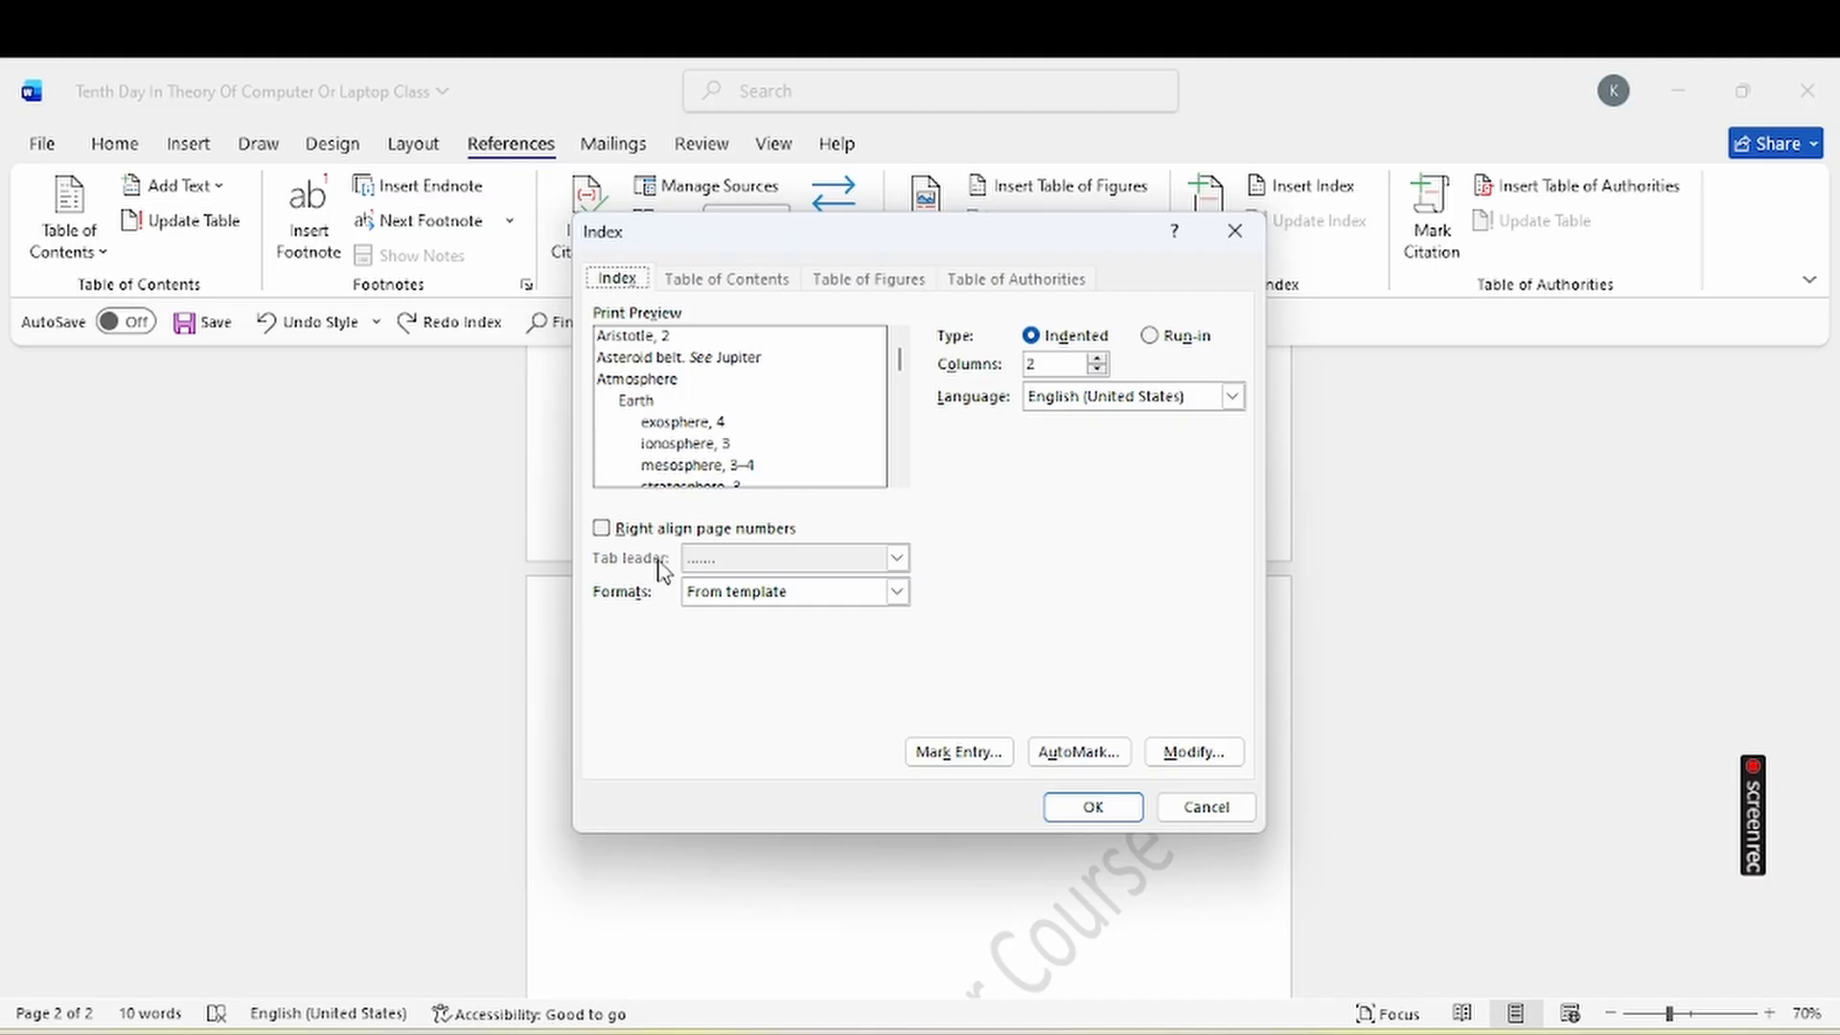
{"action": "left_click", "coordinate": [898, 592]}
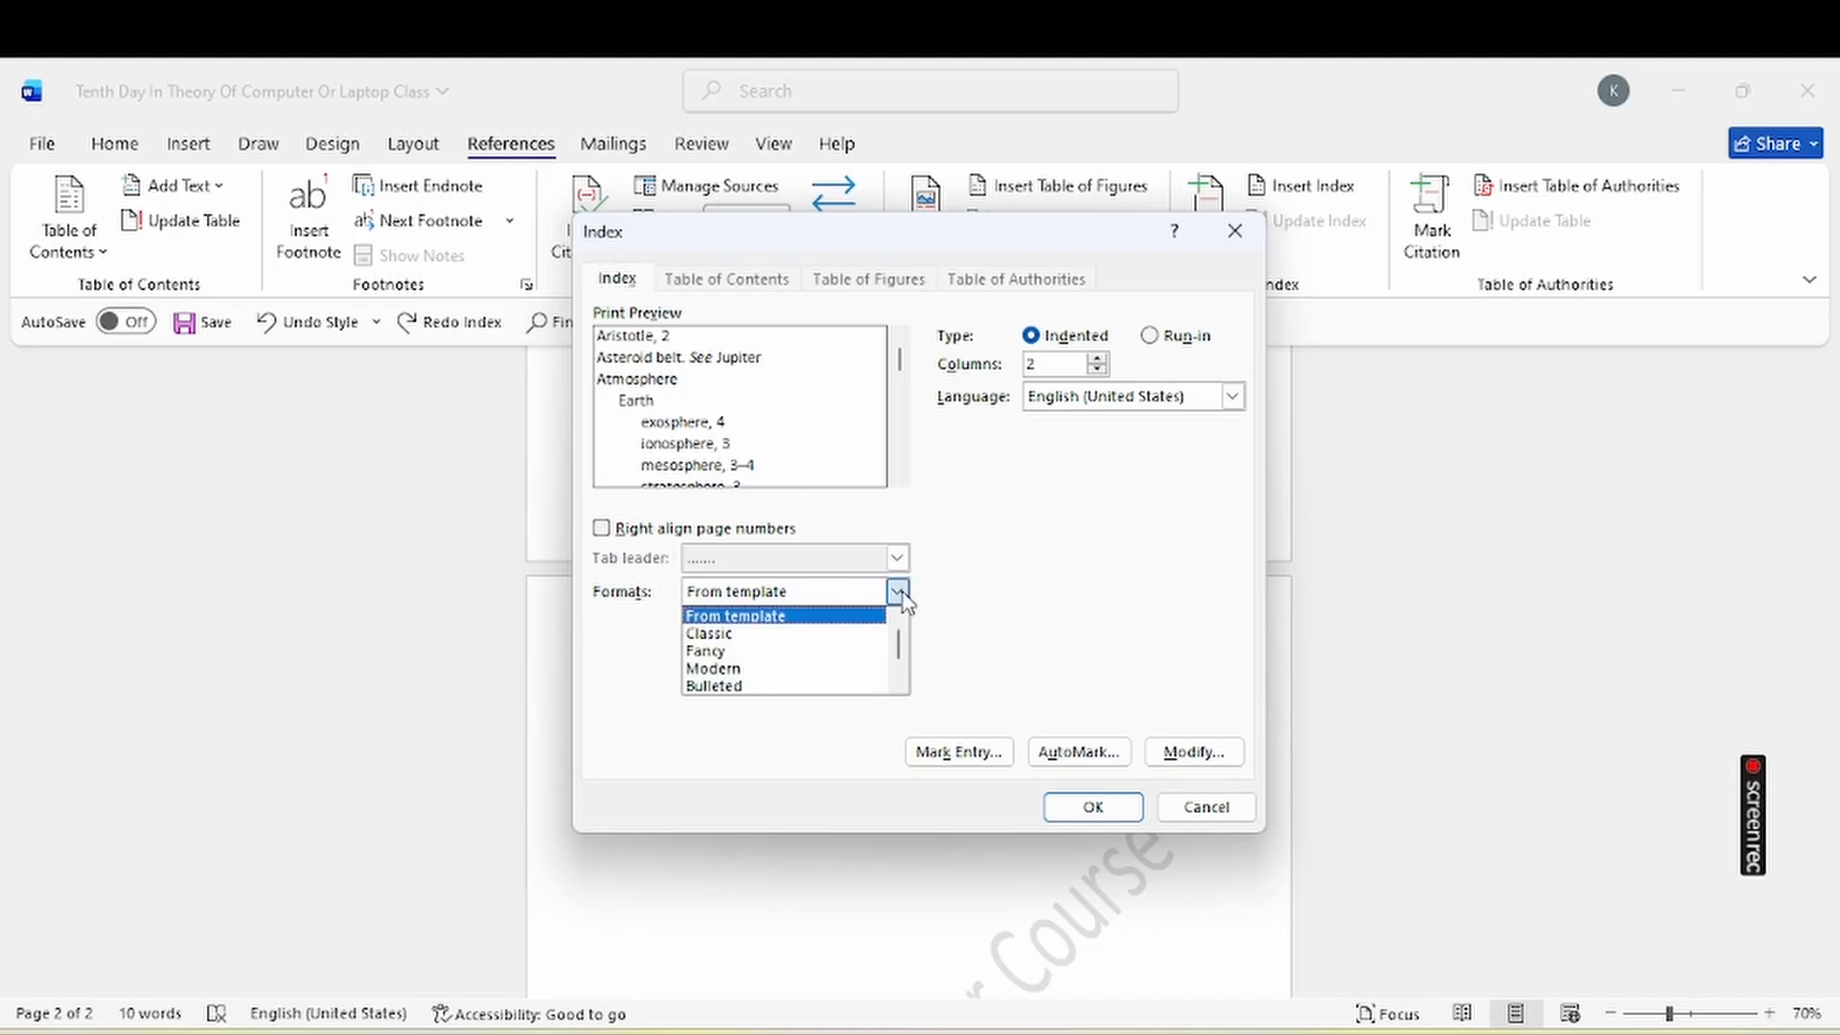
{"action": "left_click", "coordinate": [811, 633]}
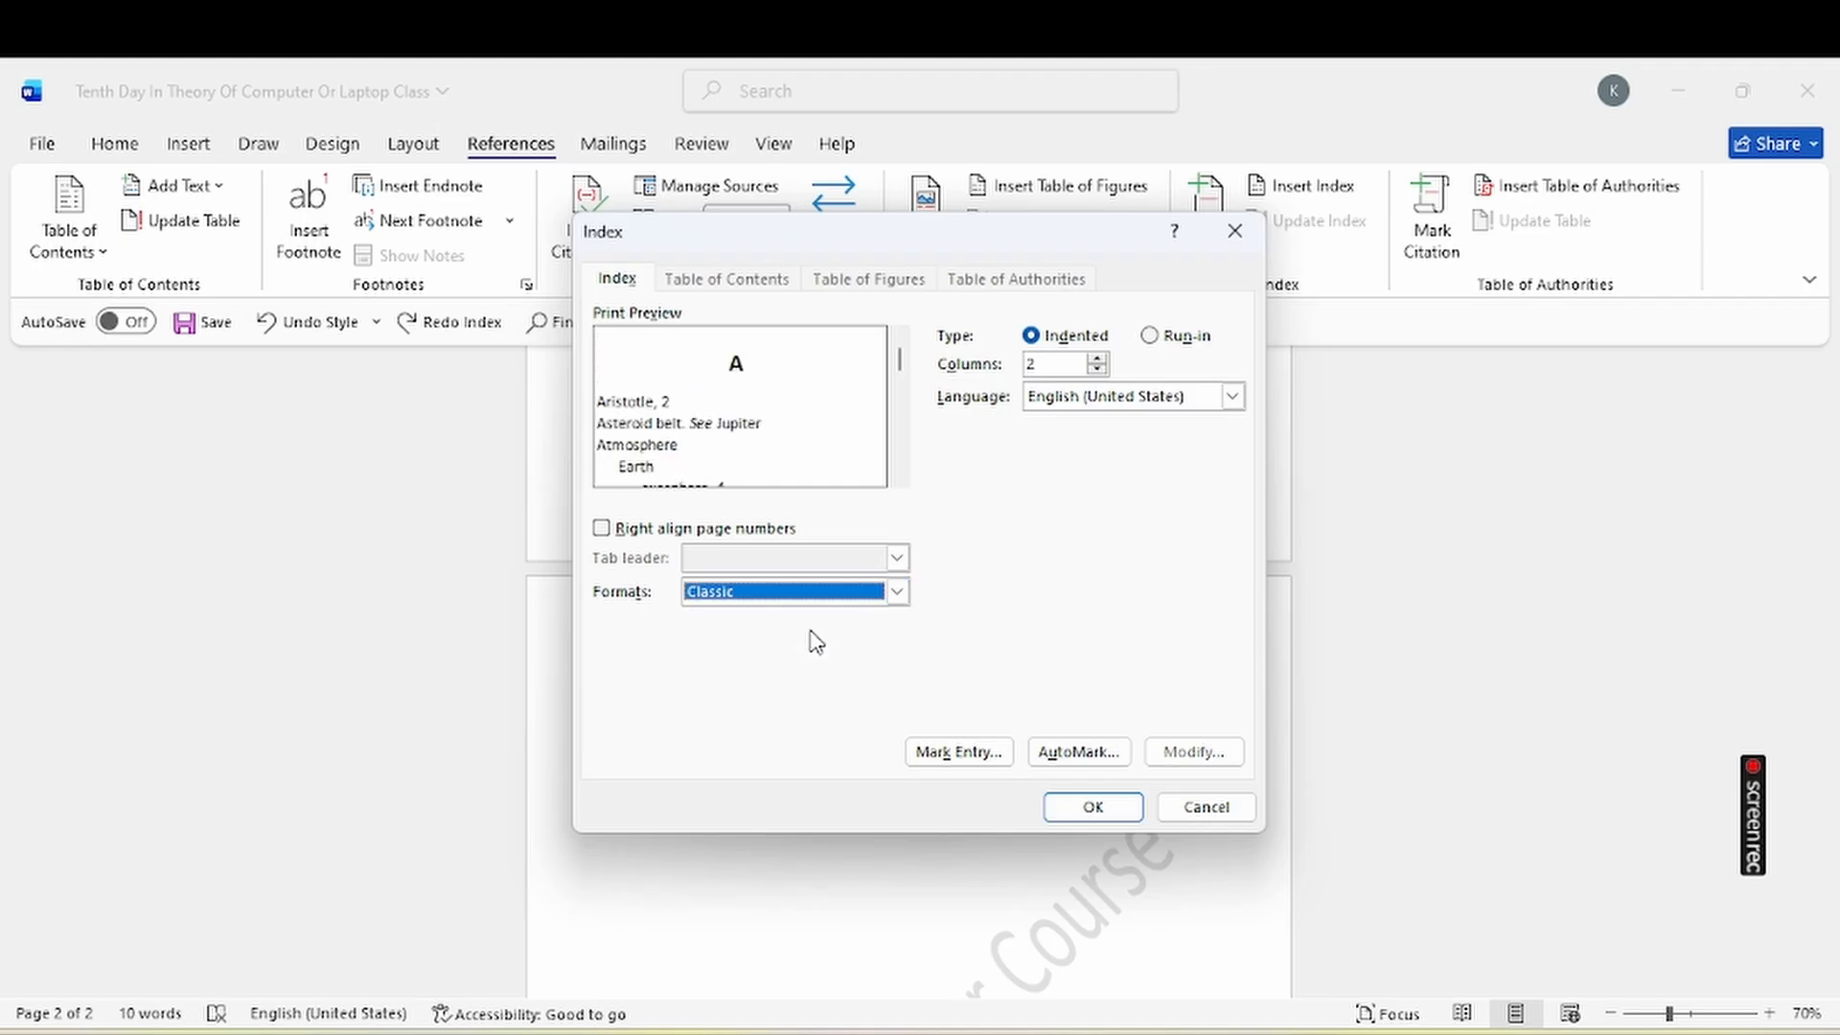
{"action": "left_click", "coordinate": [902, 593]}
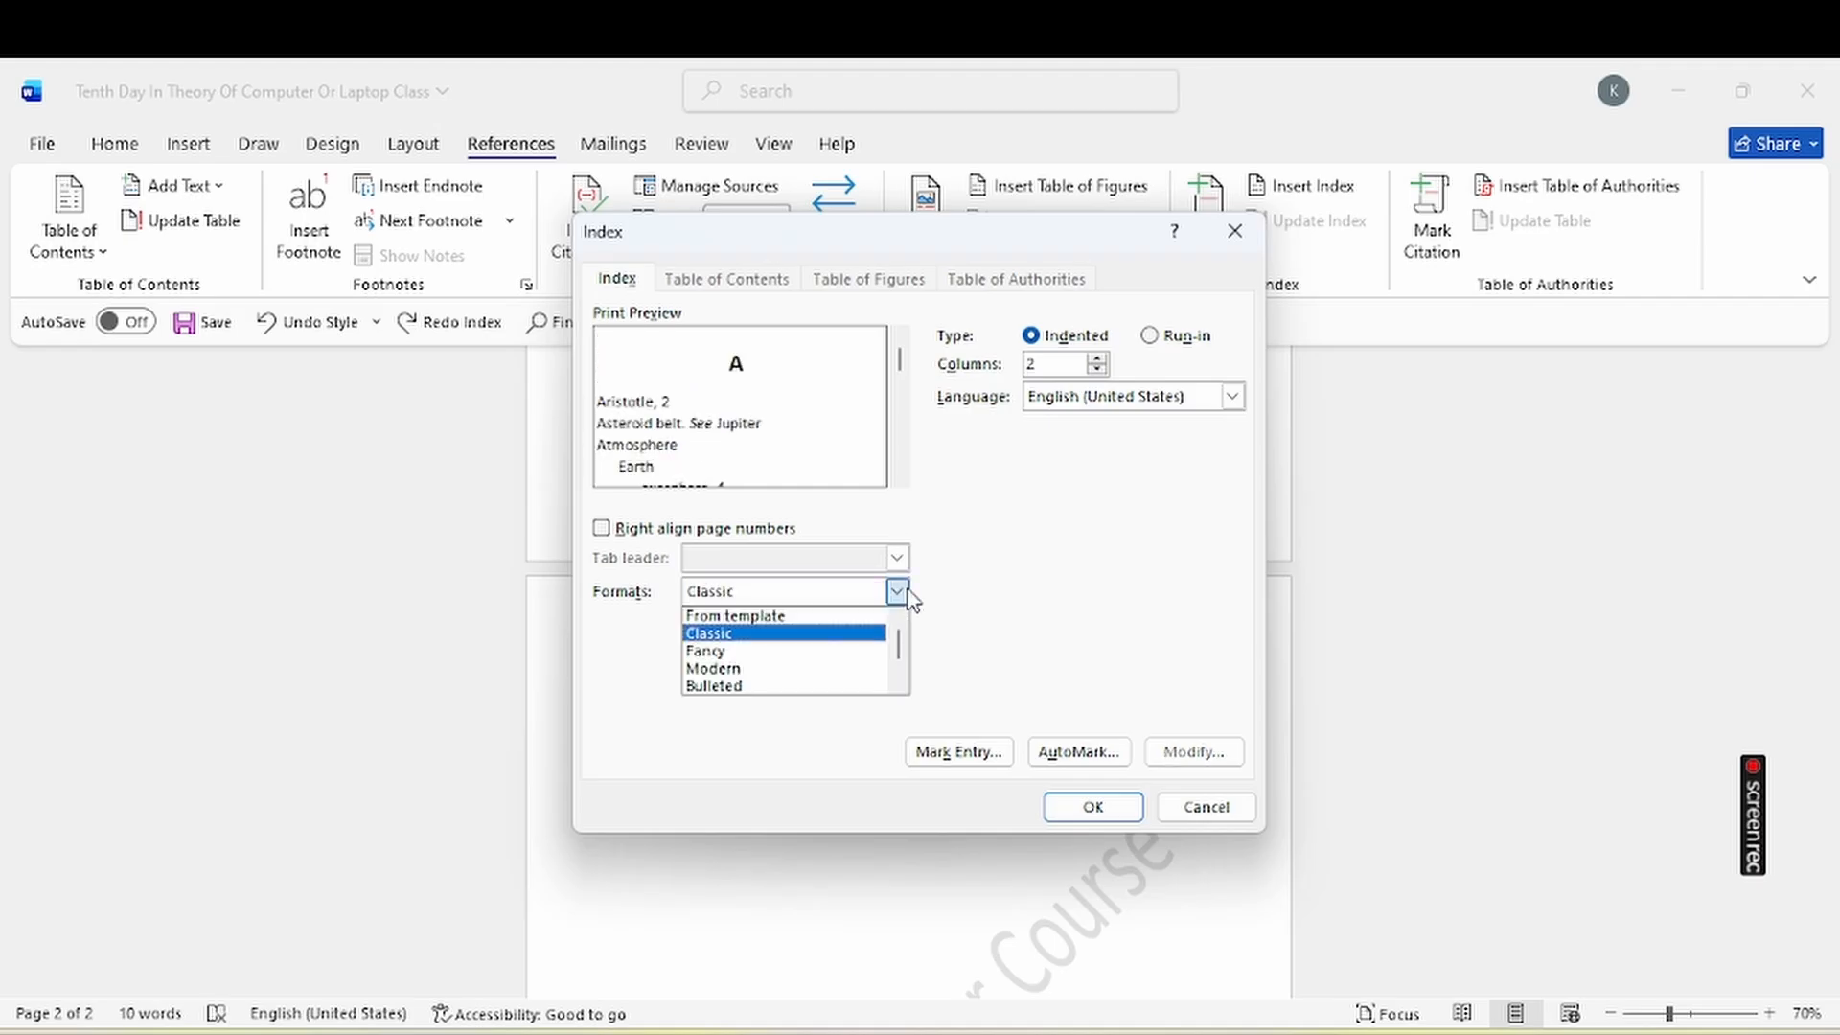
{"action": "left_click", "coordinate": [841, 655]}
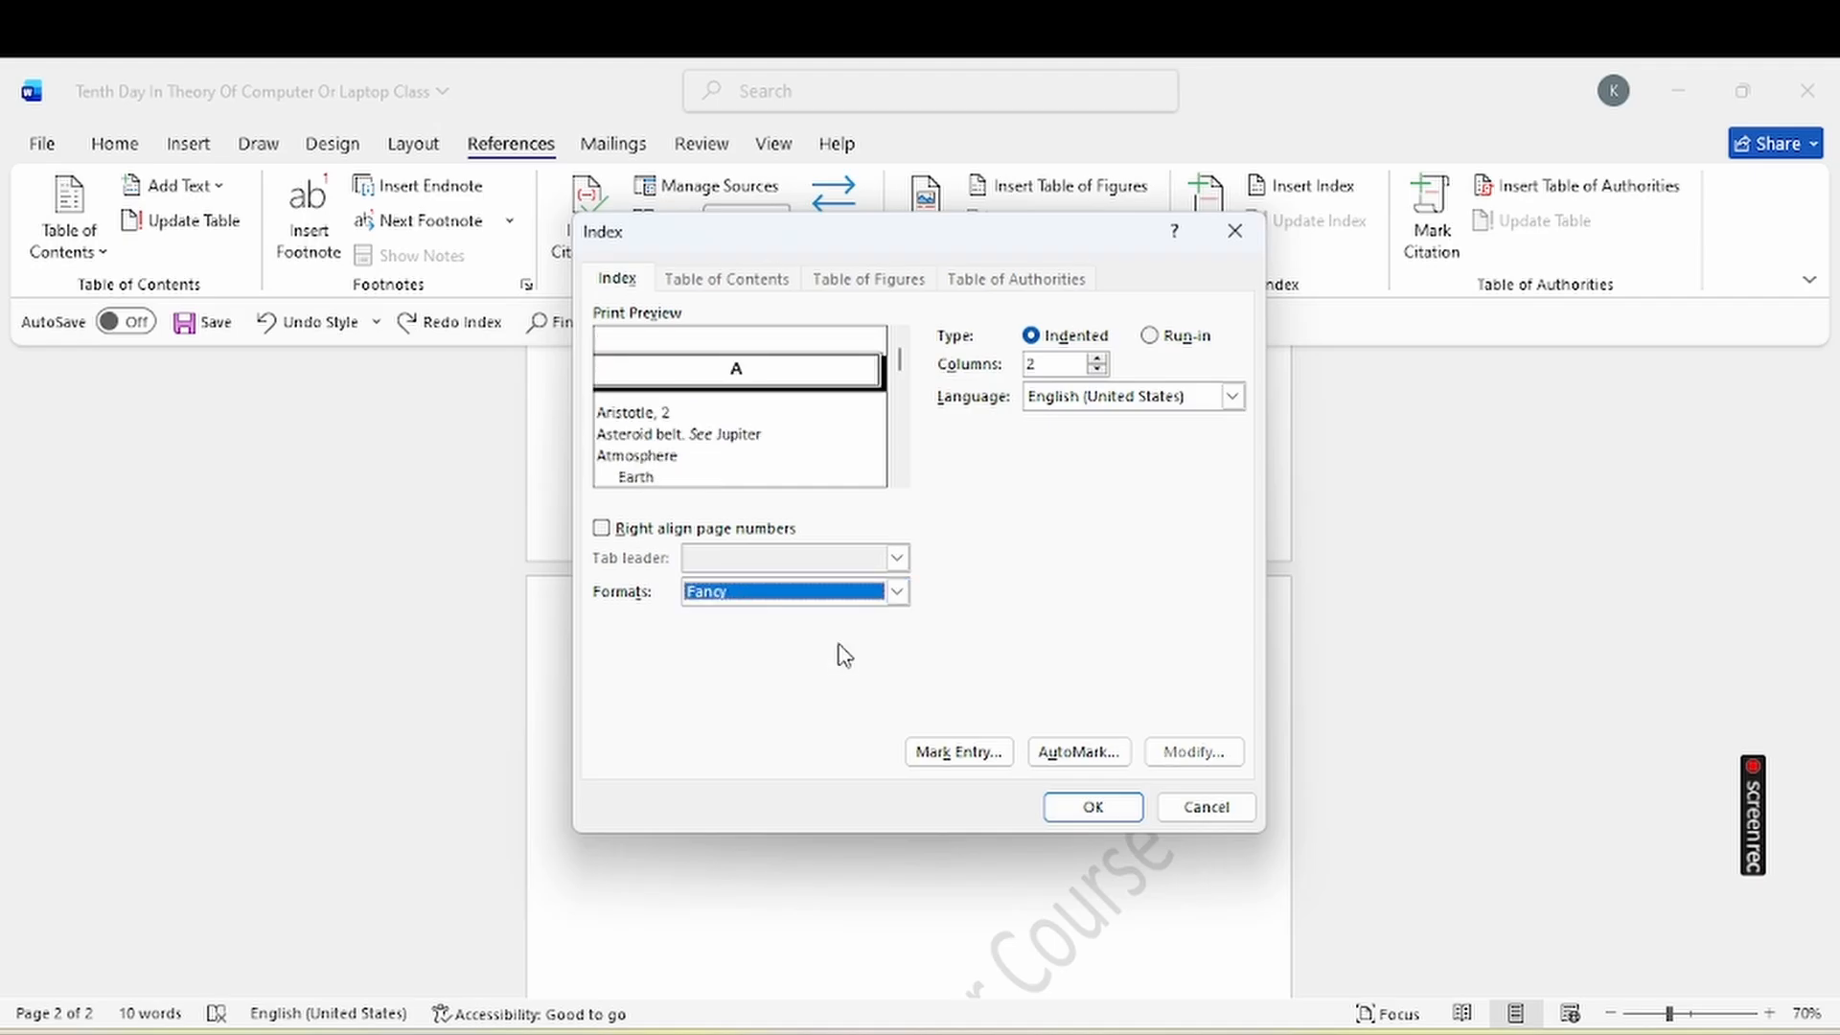
{"action": "left_click", "coordinate": [1112, 811]}
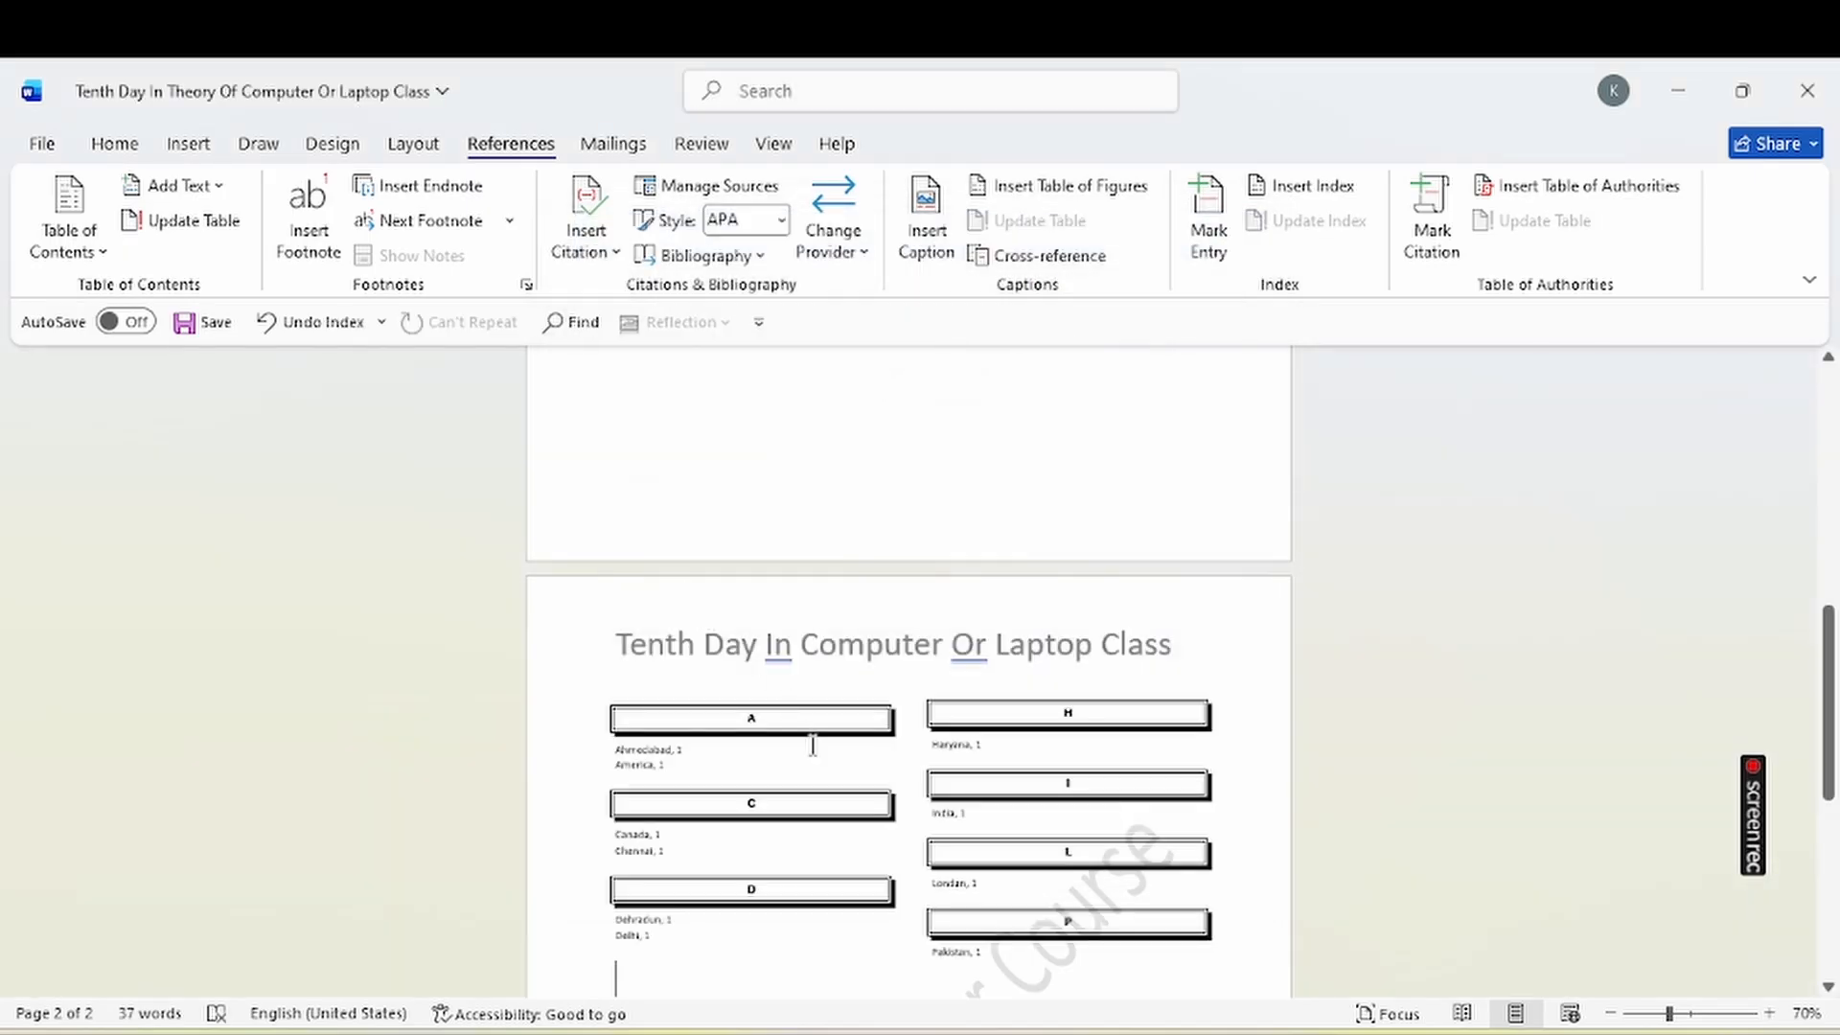
Examine the letter headings, place names and page numbers of the inserted index at 110% zoom.
{"action": "left_click", "coordinate": [1770, 1014]}
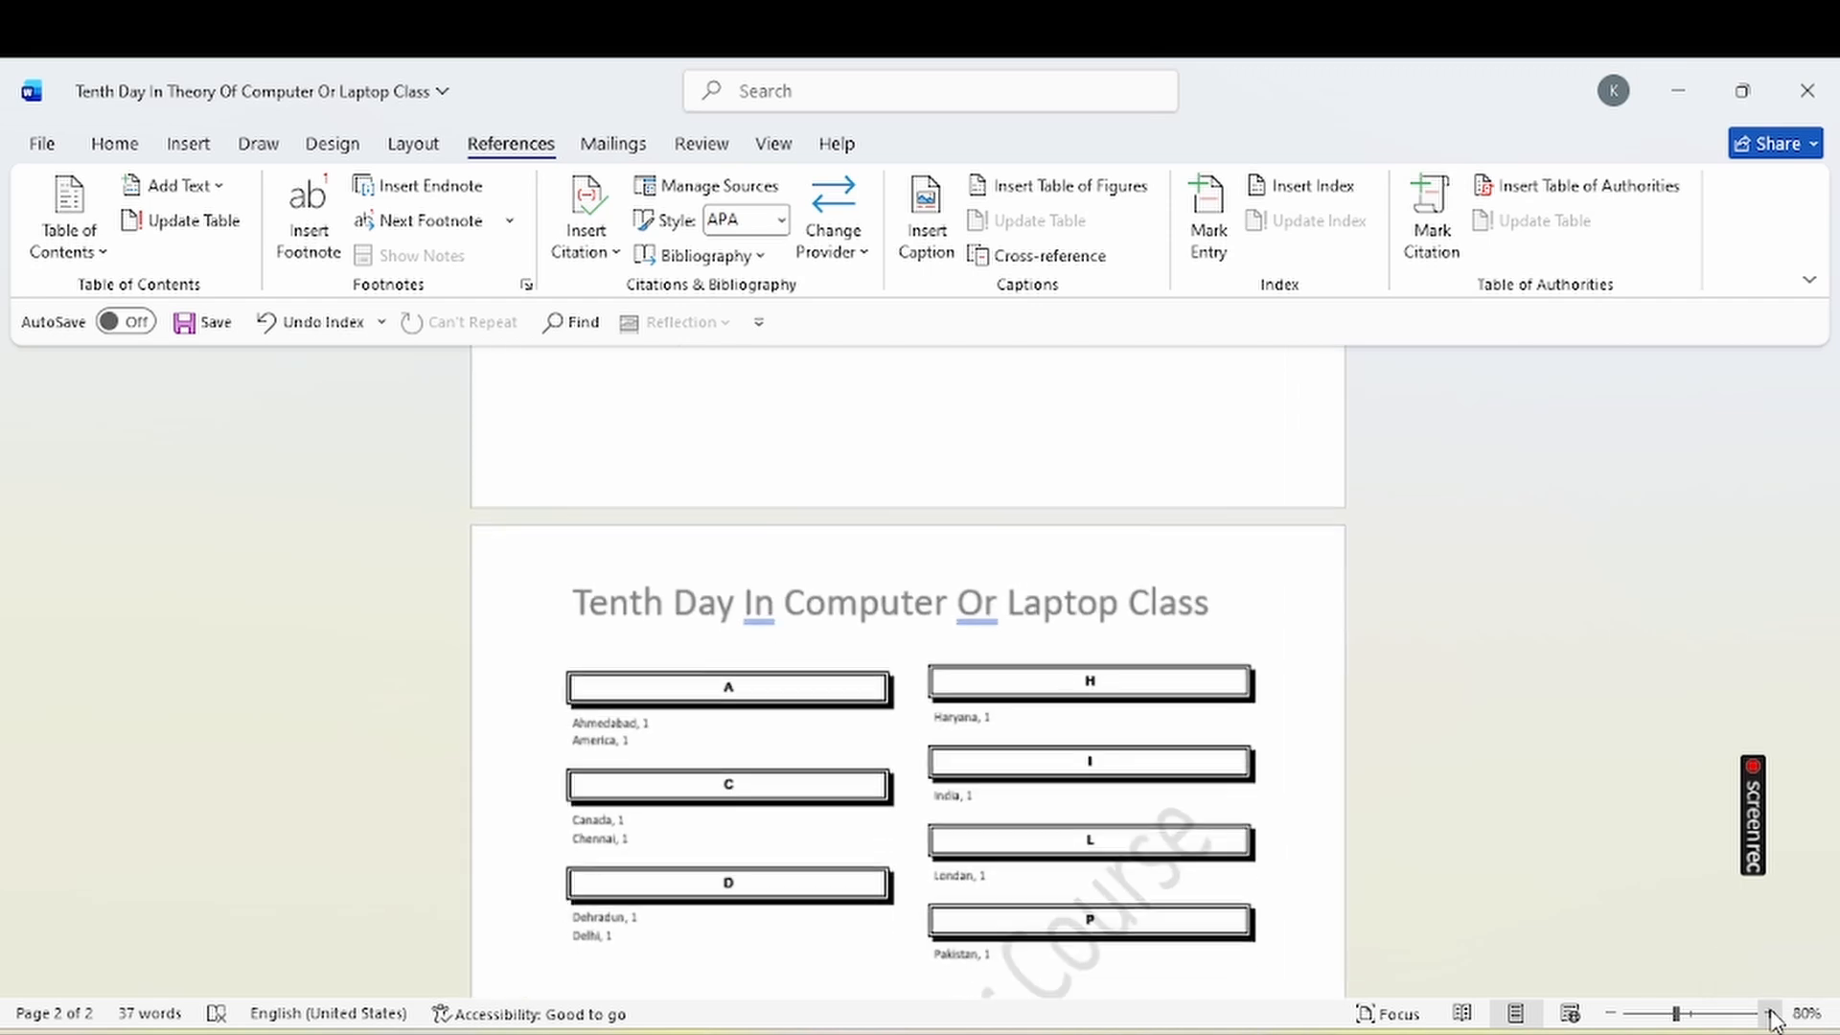
{"action": "left_click", "coordinate": [1771, 1014]}
{"action": "left_click", "coordinate": [1770, 1014]}
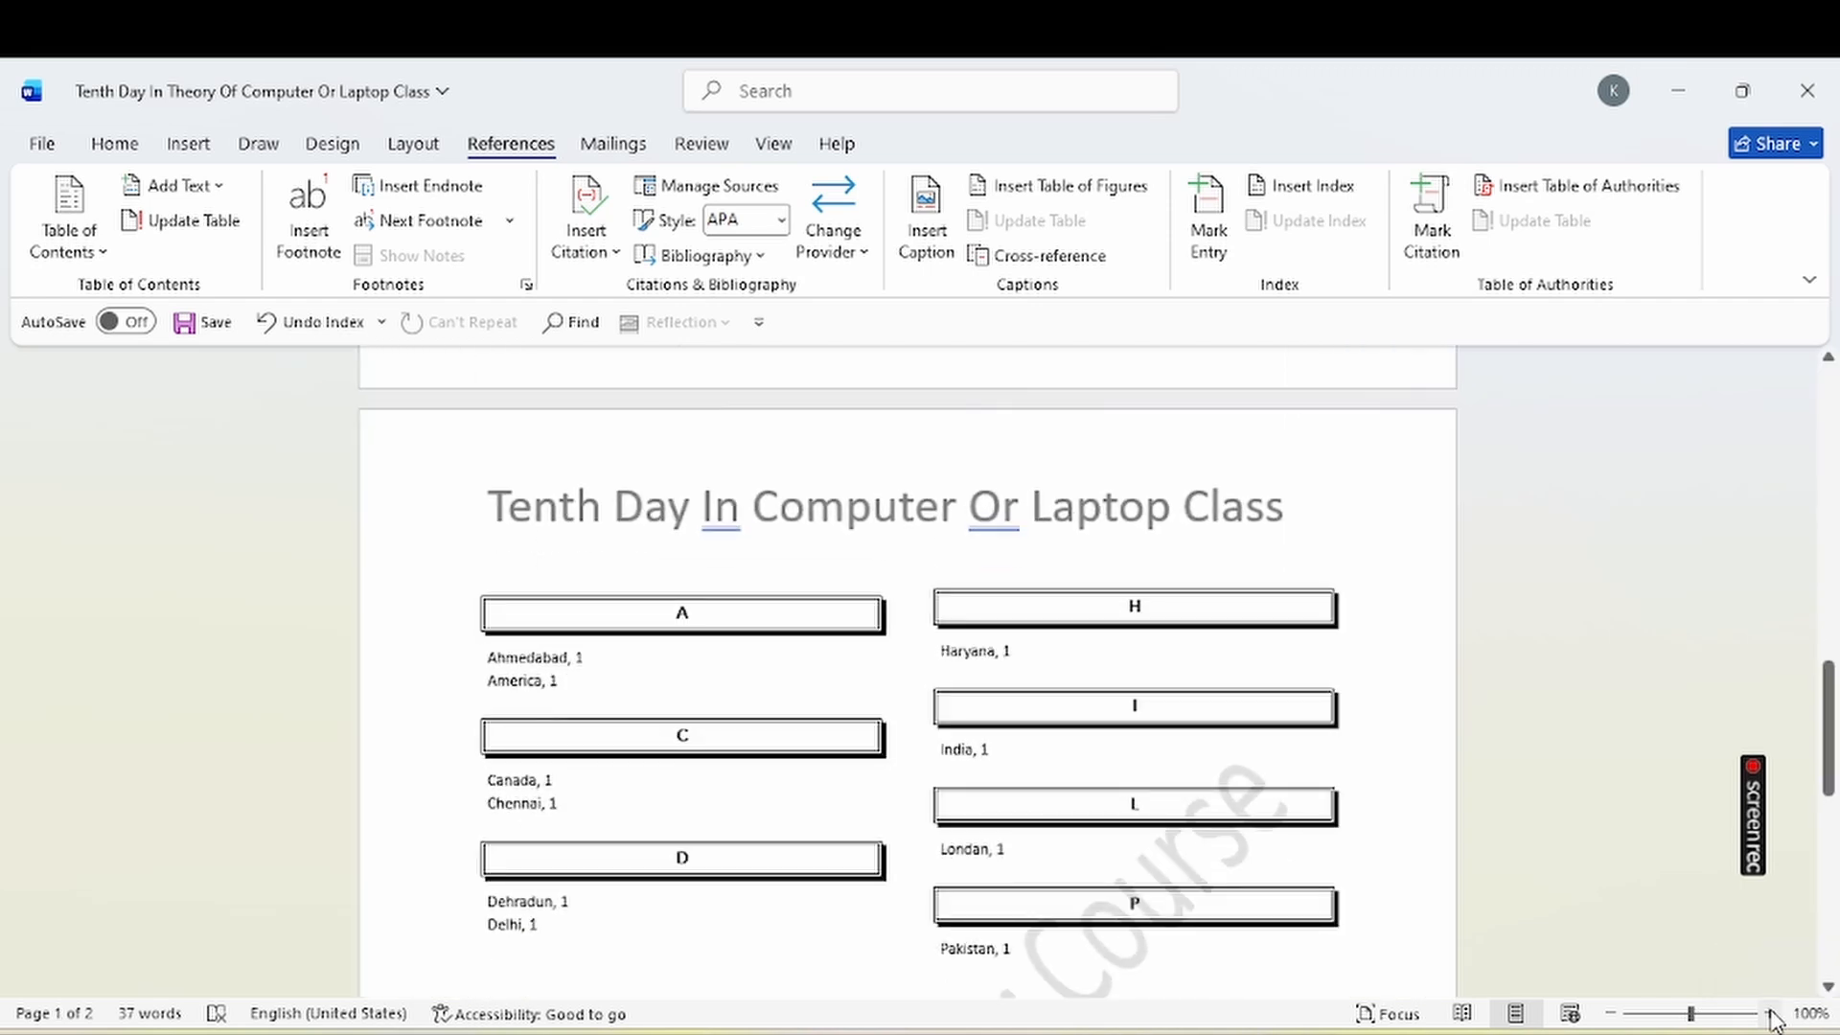
{"action": "left_click", "coordinate": [1770, 1014]}
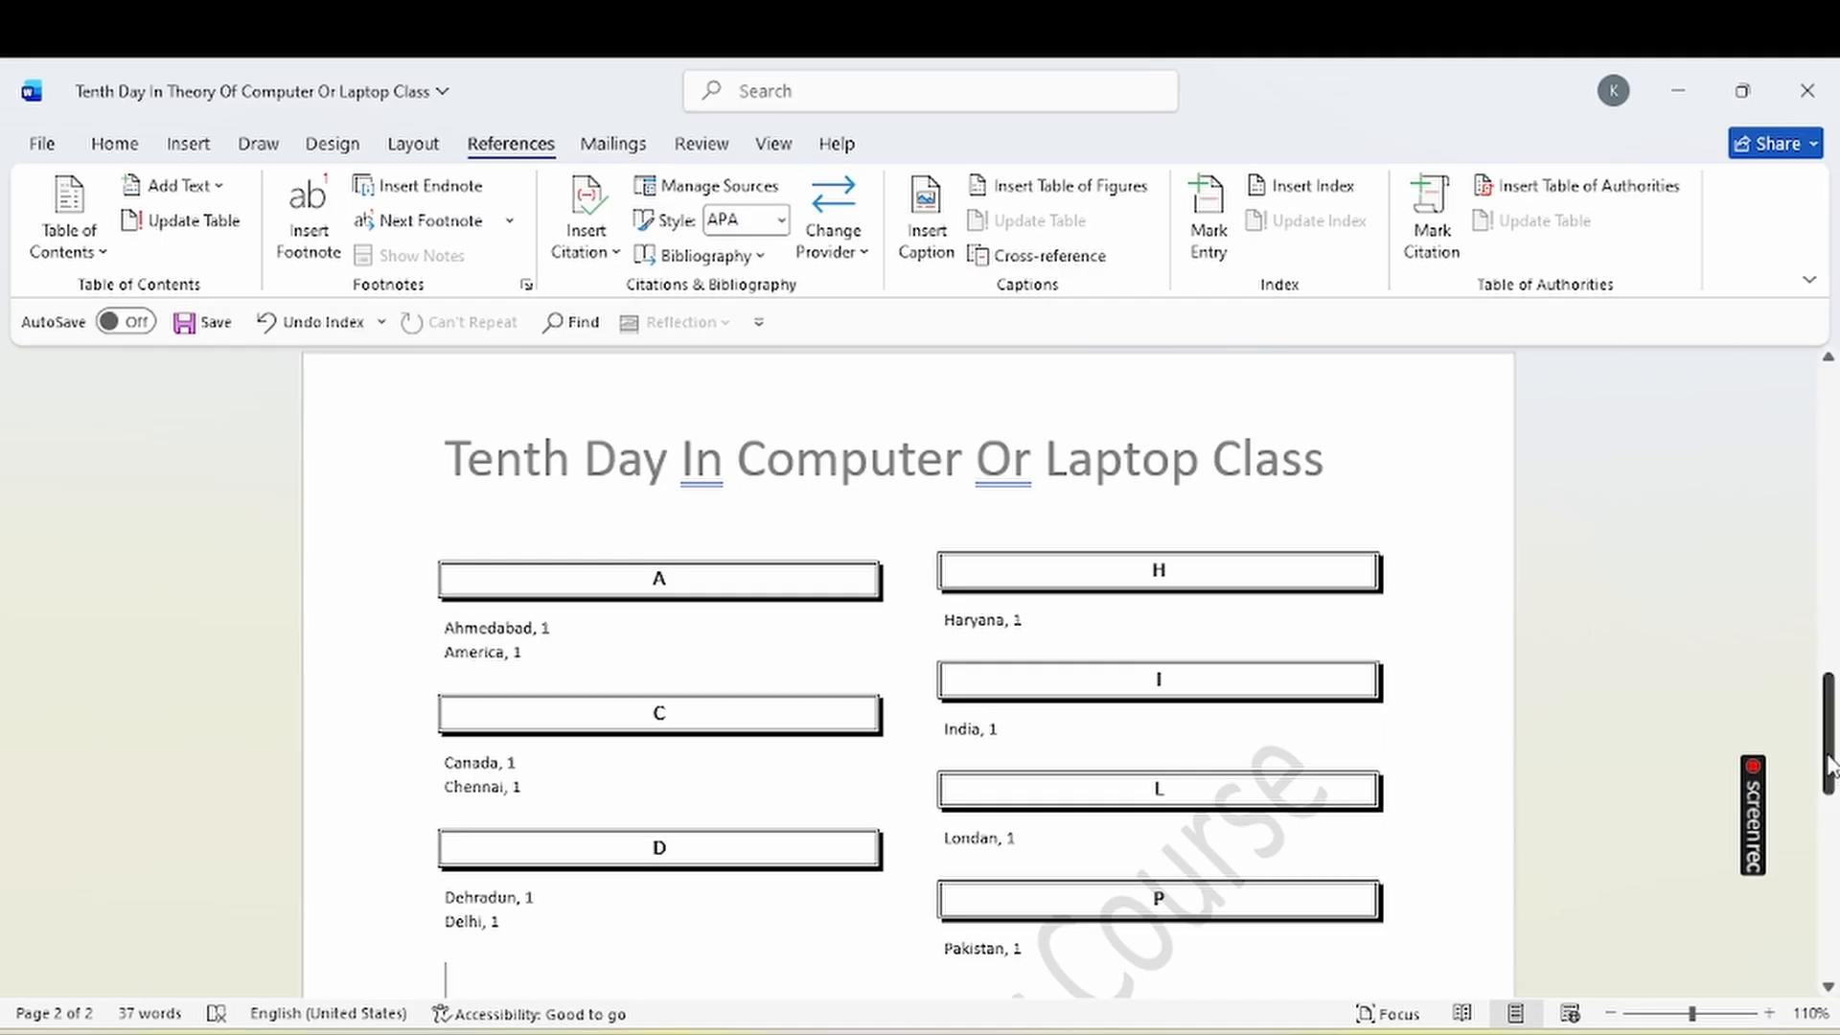
{"action": "left_click_drag", "start_coordinate": [1829, 764], "coordinate": [1776, 760]}
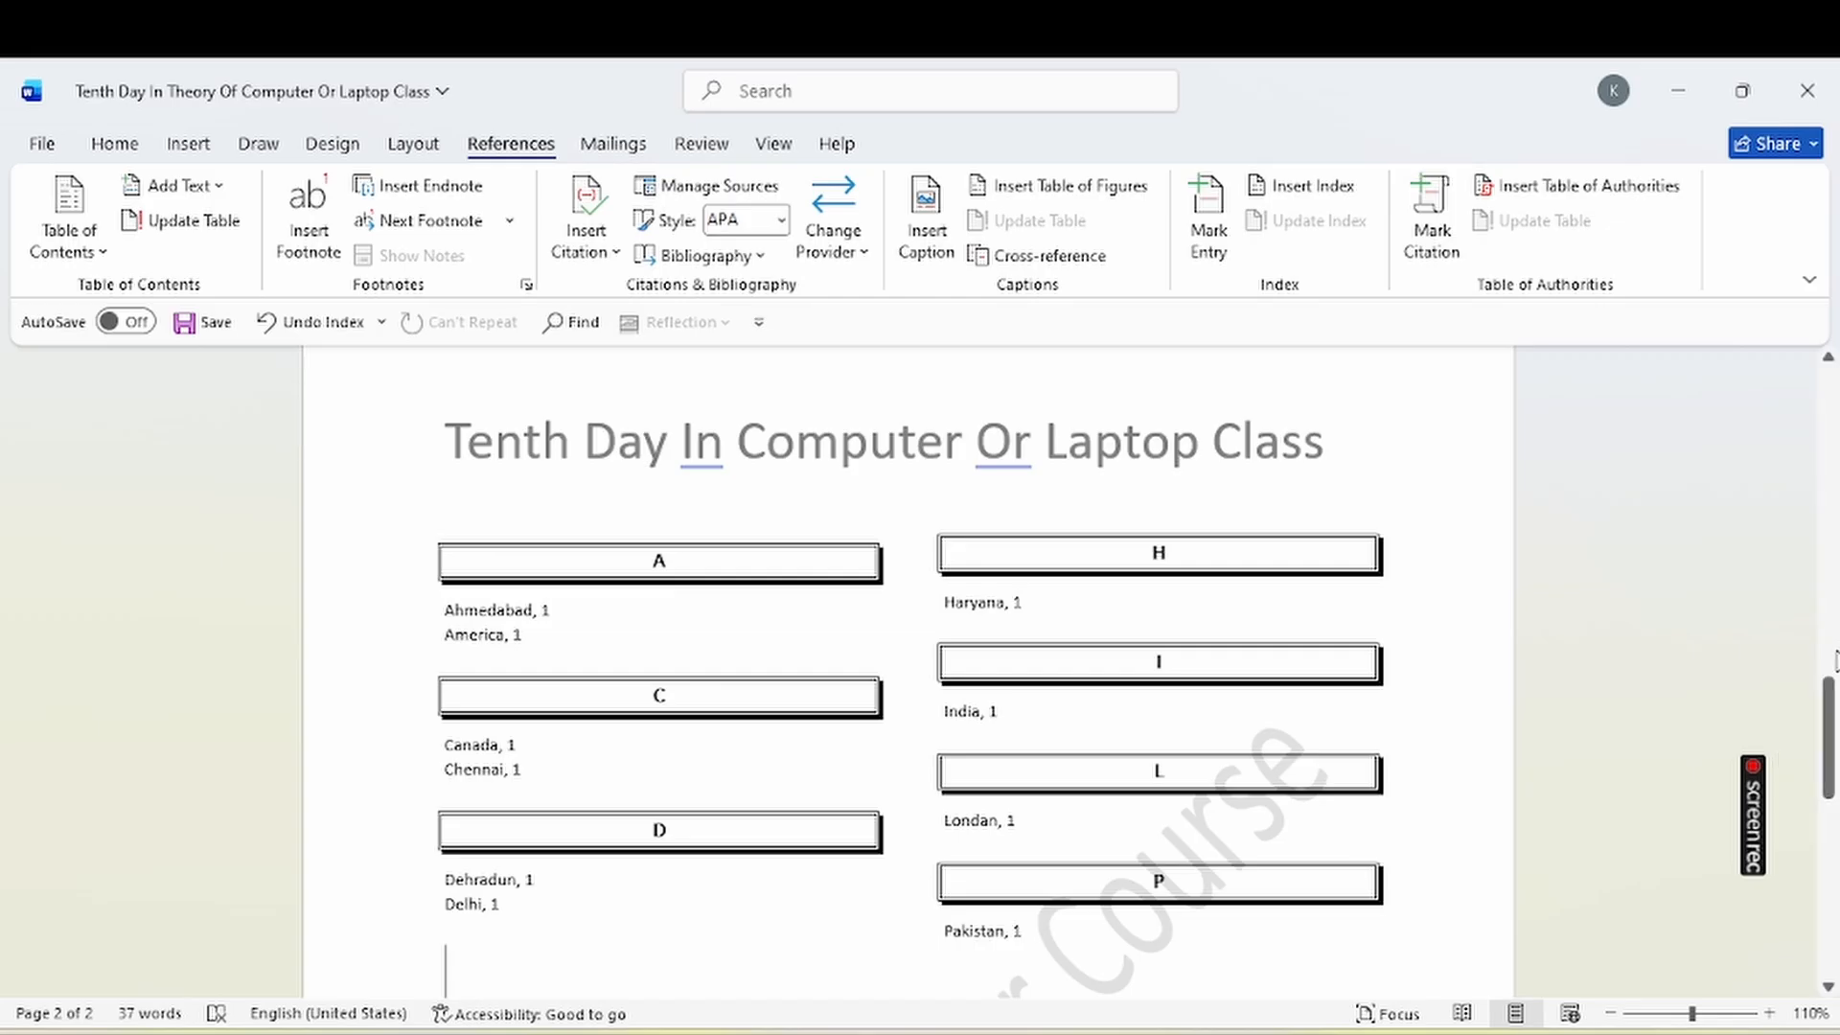
Add Mumbai, Bihar, Bangalore, Punjab and New Delhi on separate lines below Chennai on the first page.
{"action": "left_click_drag", "start_coordinate": [1836, 716], "coordinate": [1831, 581]}
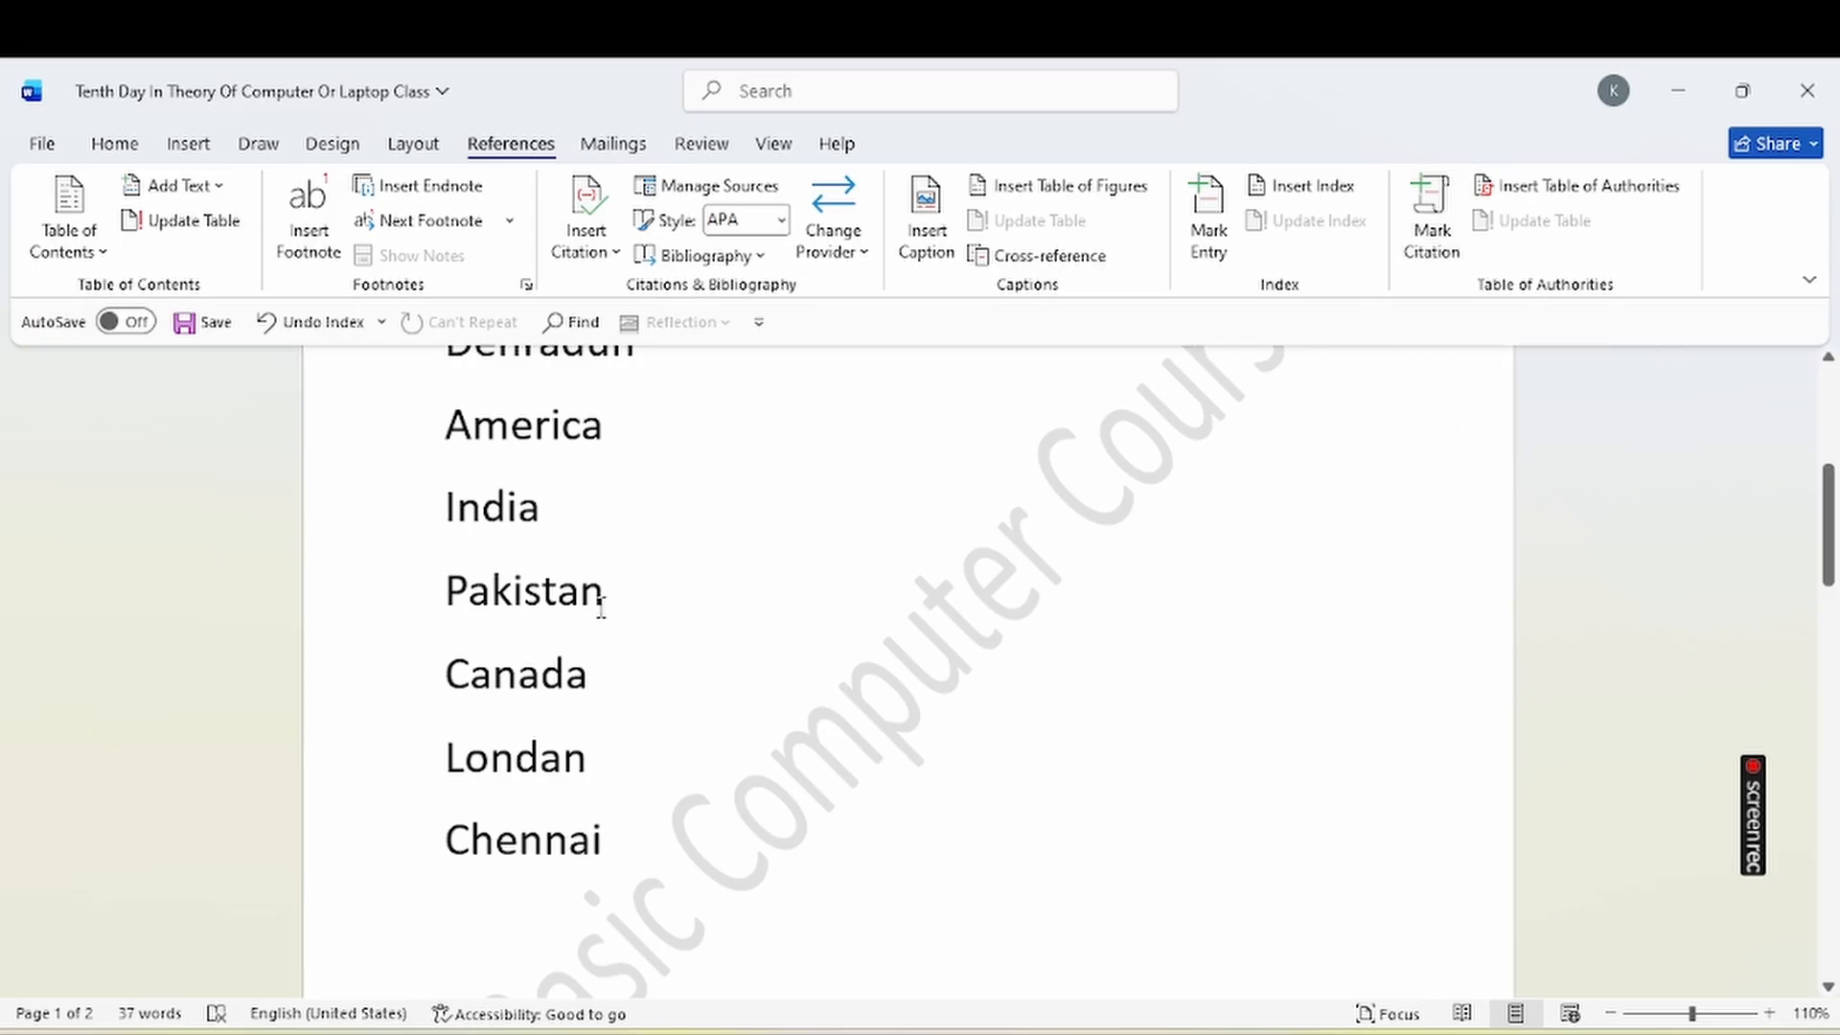
{"action": "left_click", "coordinate": [465, 906]}
{"action": "type", "text": "Mumbai"}
{"action": "key", "text": "Return"}
{"action": "type", "text": "B"}
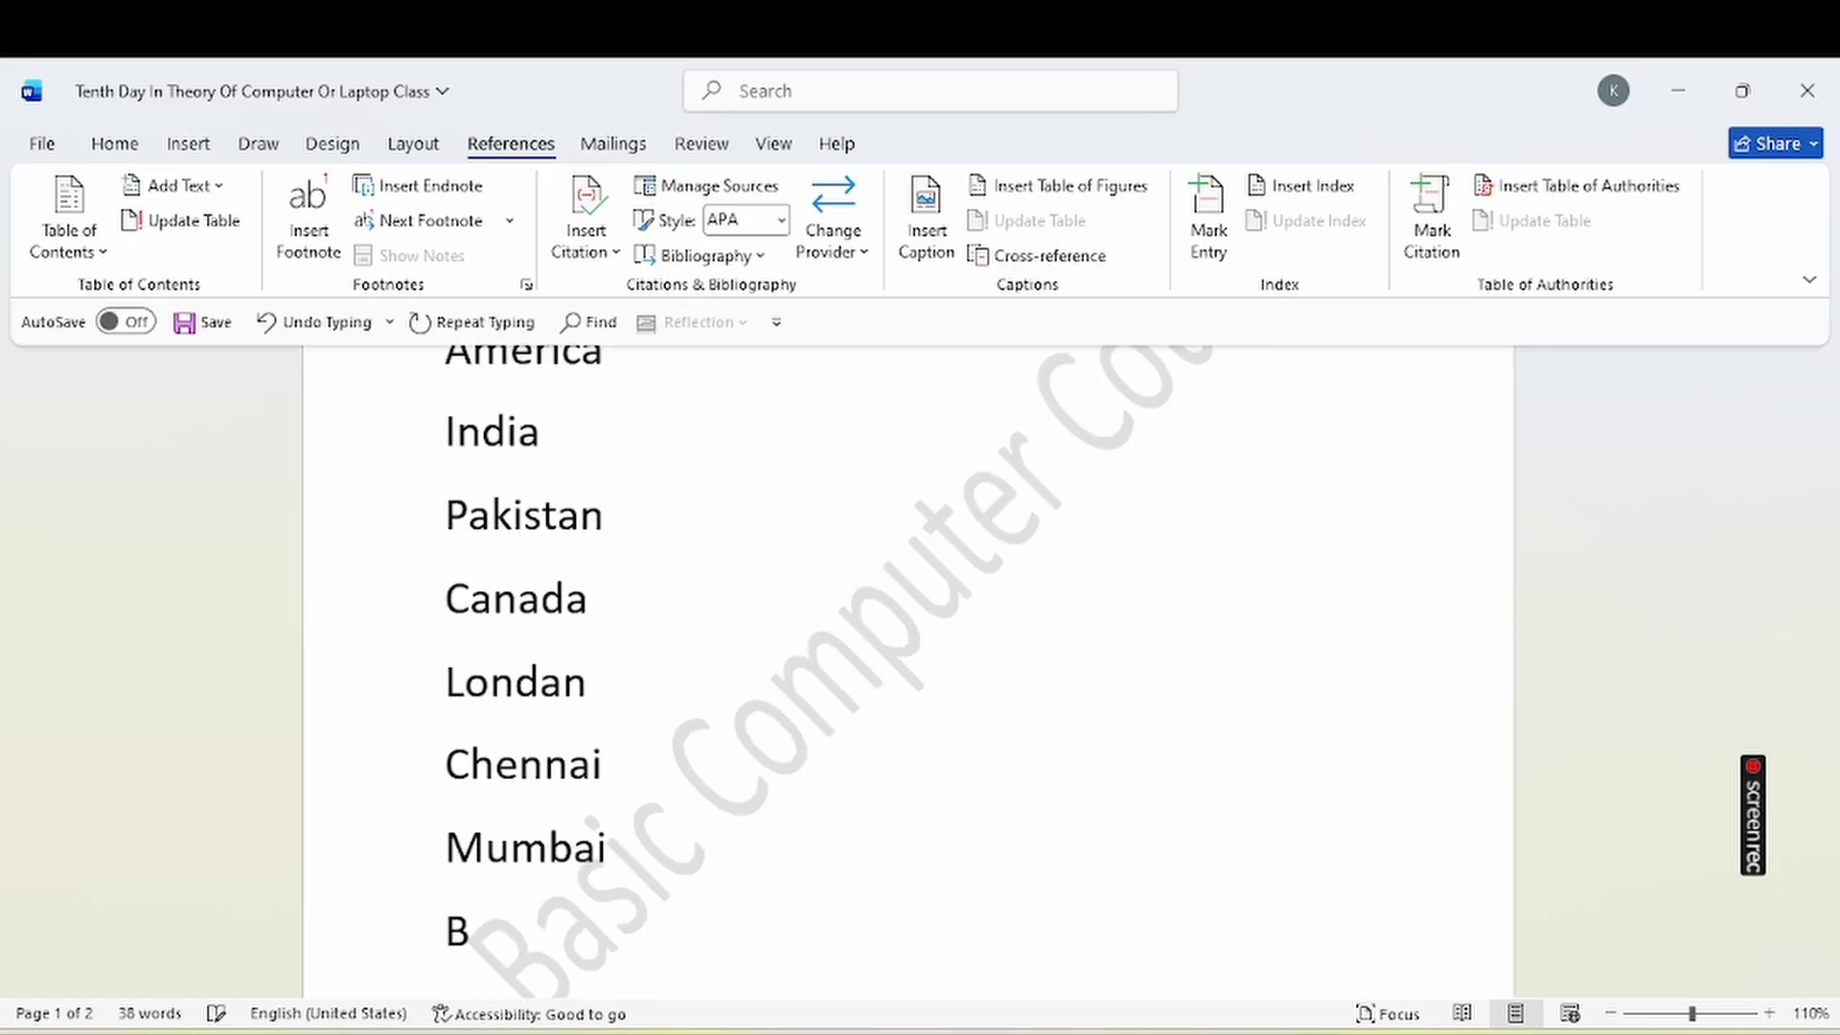
{"action": "type", "text": "ihar"}
{"action": "key", "text": "Return"}
{"action": "type", "text": "Bangalore"}
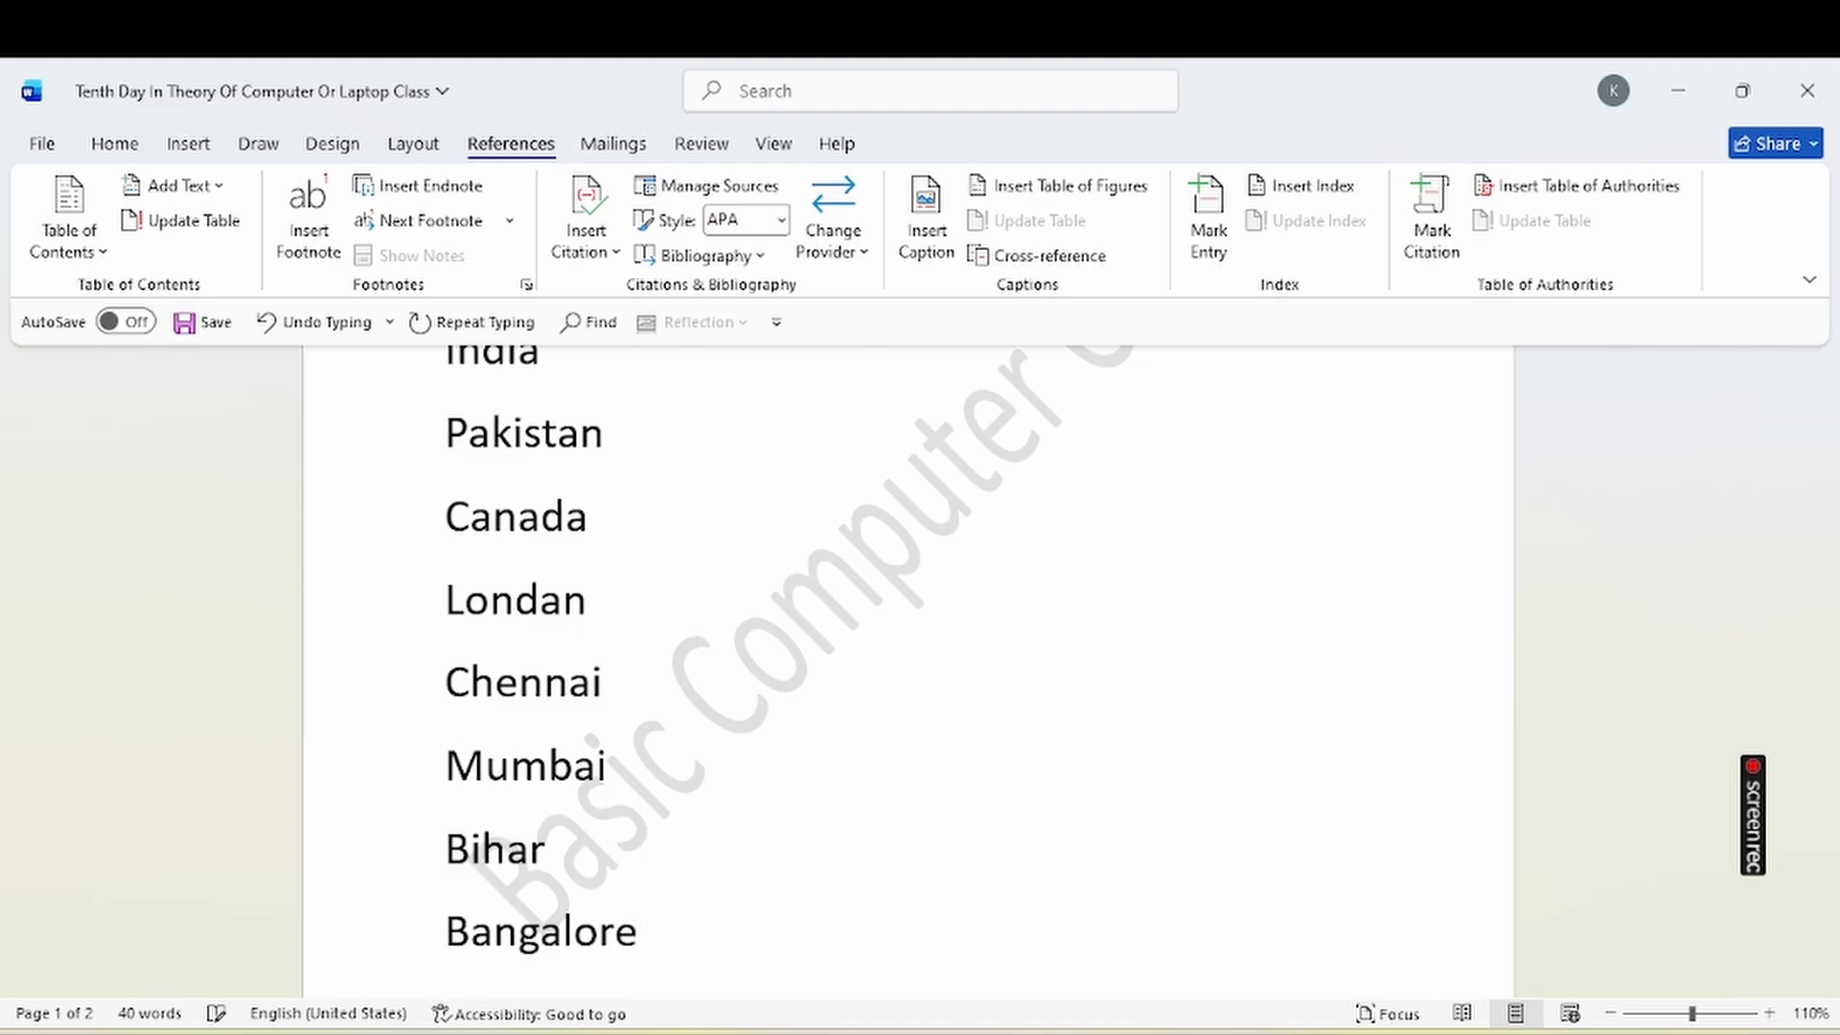
{"action": "key", "text": "Return"}
{"action": "type", "text": "Punja"}
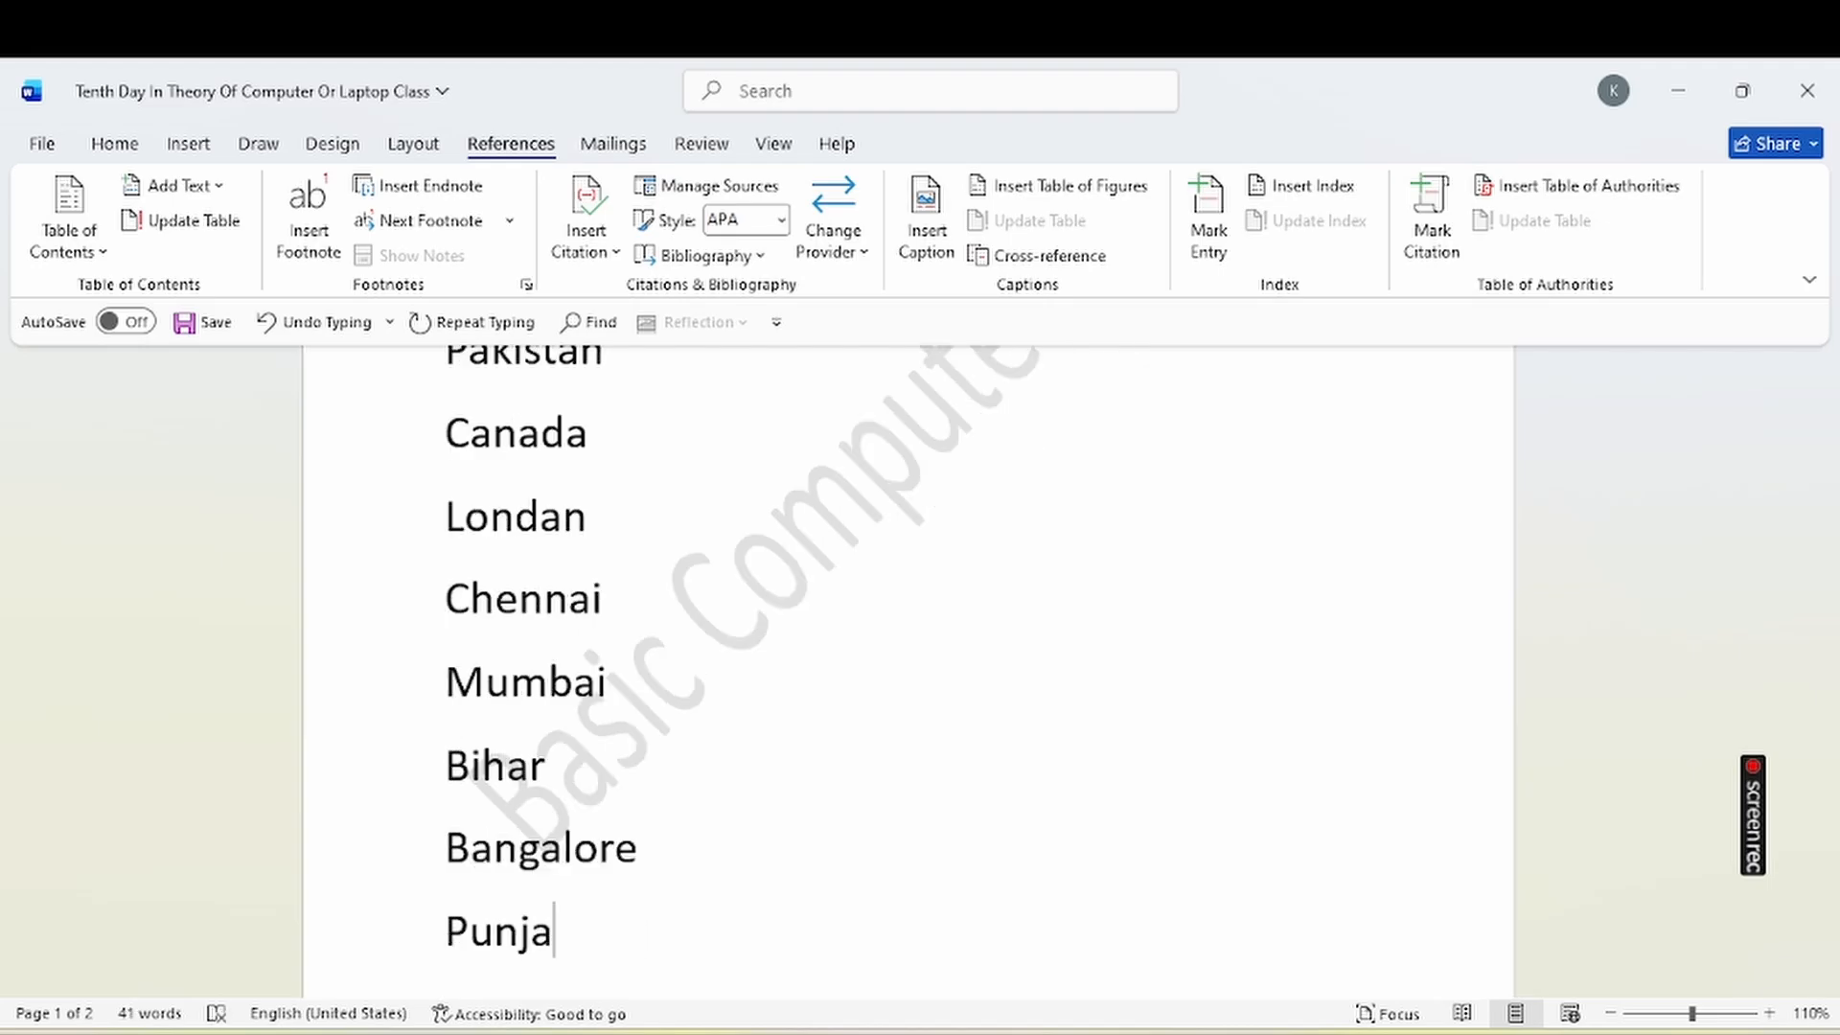
{"action": "type", "text": "b"}
{"action": "key", "text": "Return"}
{"action": "type", "text": "New"}
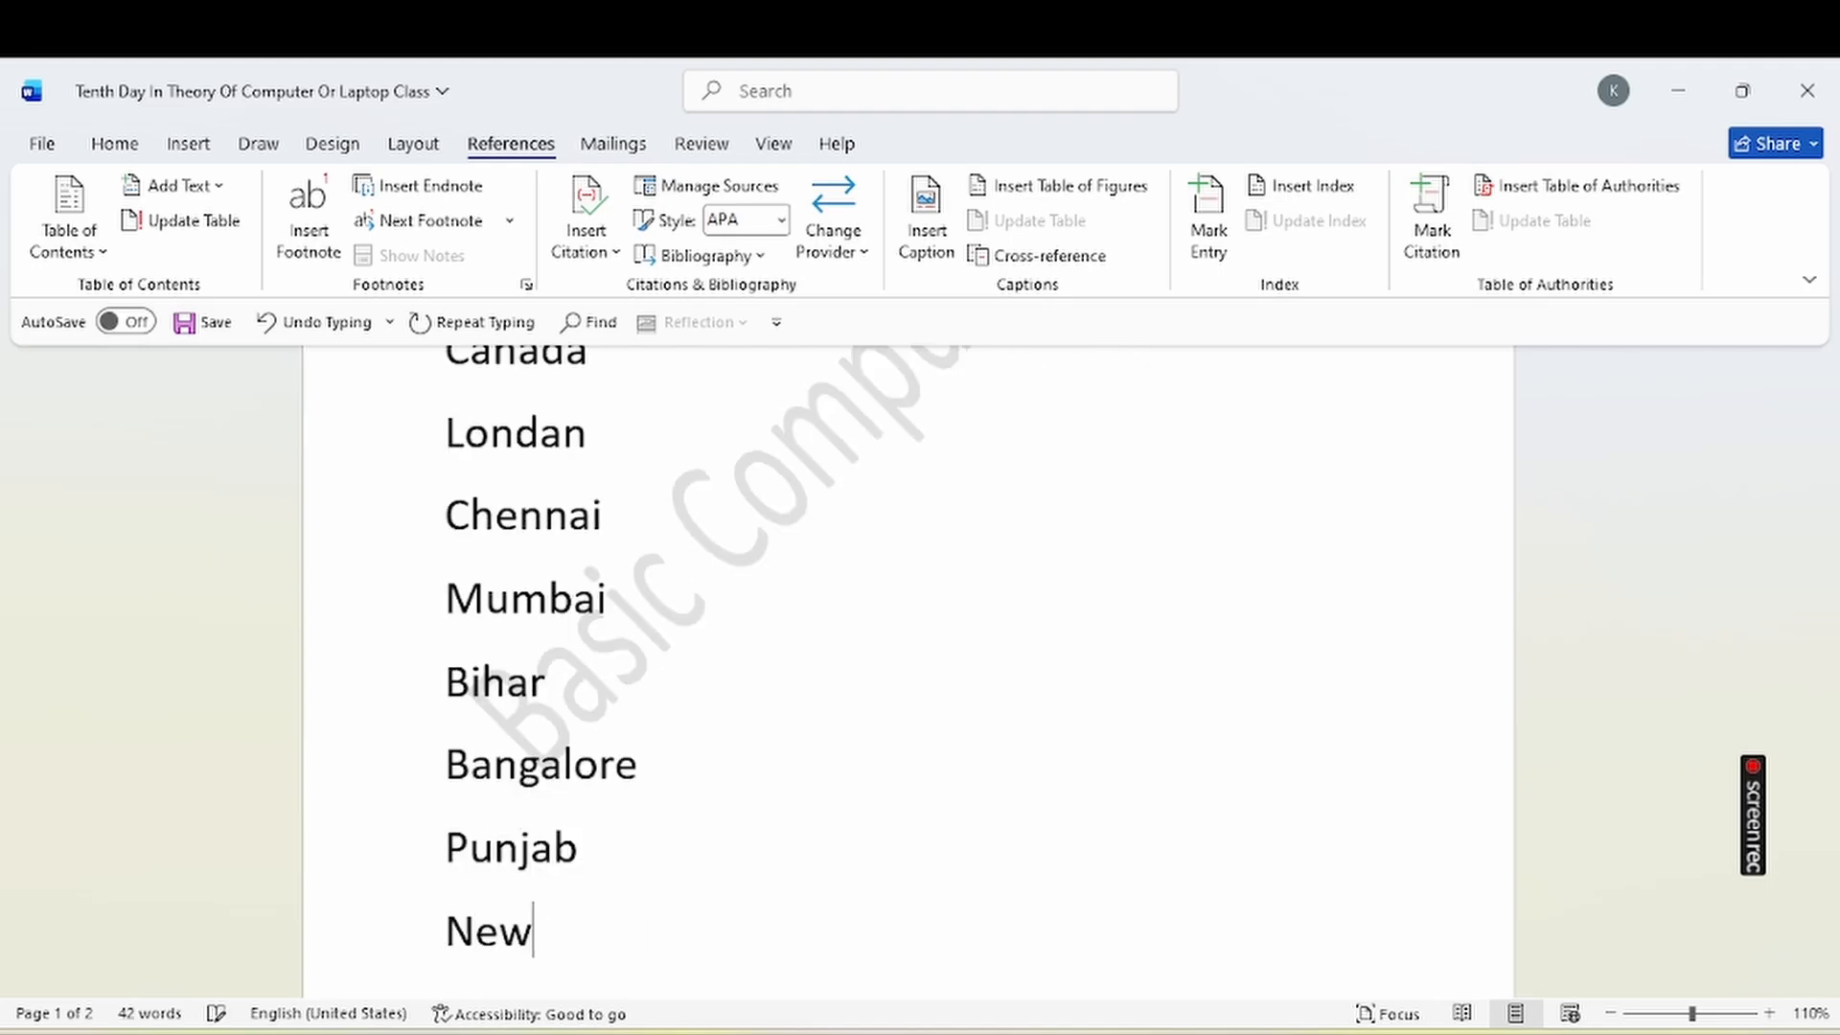
{"action": "type", "text": " Delhi"}
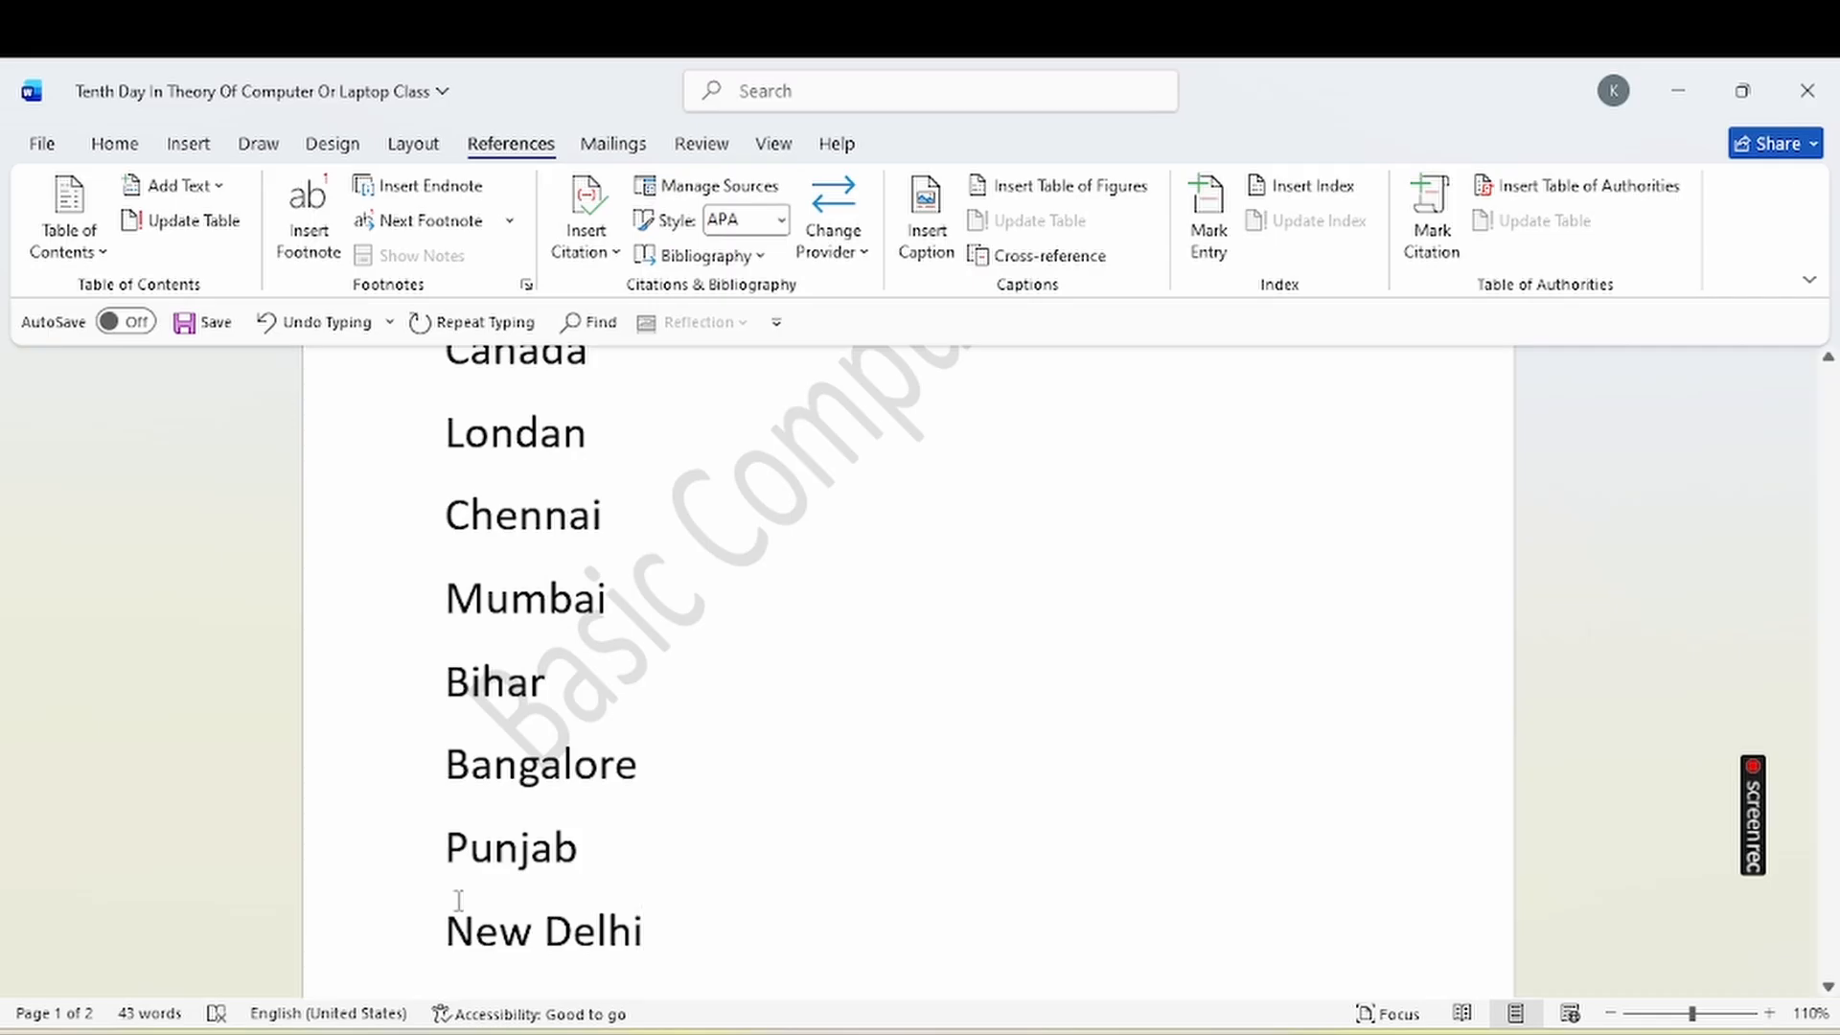
Mark Mumbai and Bihar in the list as main index entries for the current page.
{"action": "double_click", "coordinate": [486, 596]}
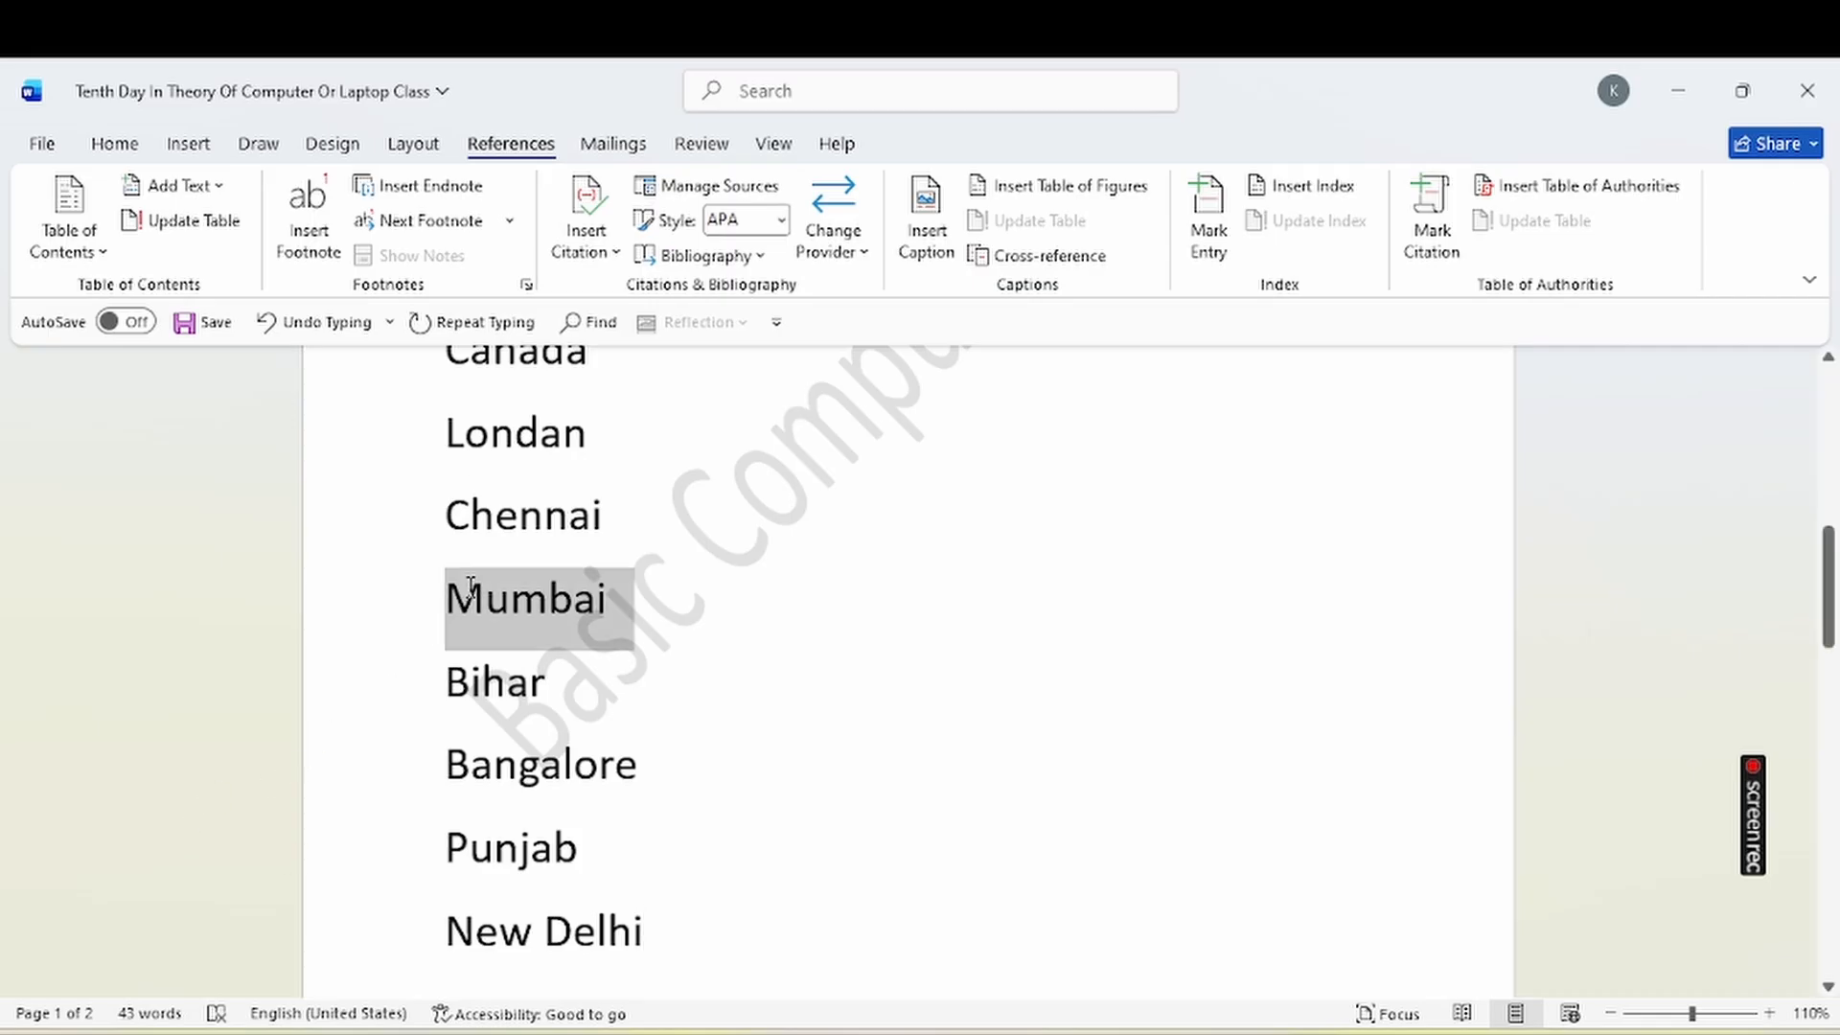
{"action": "left_click", "coordinate": [1208, 220]}
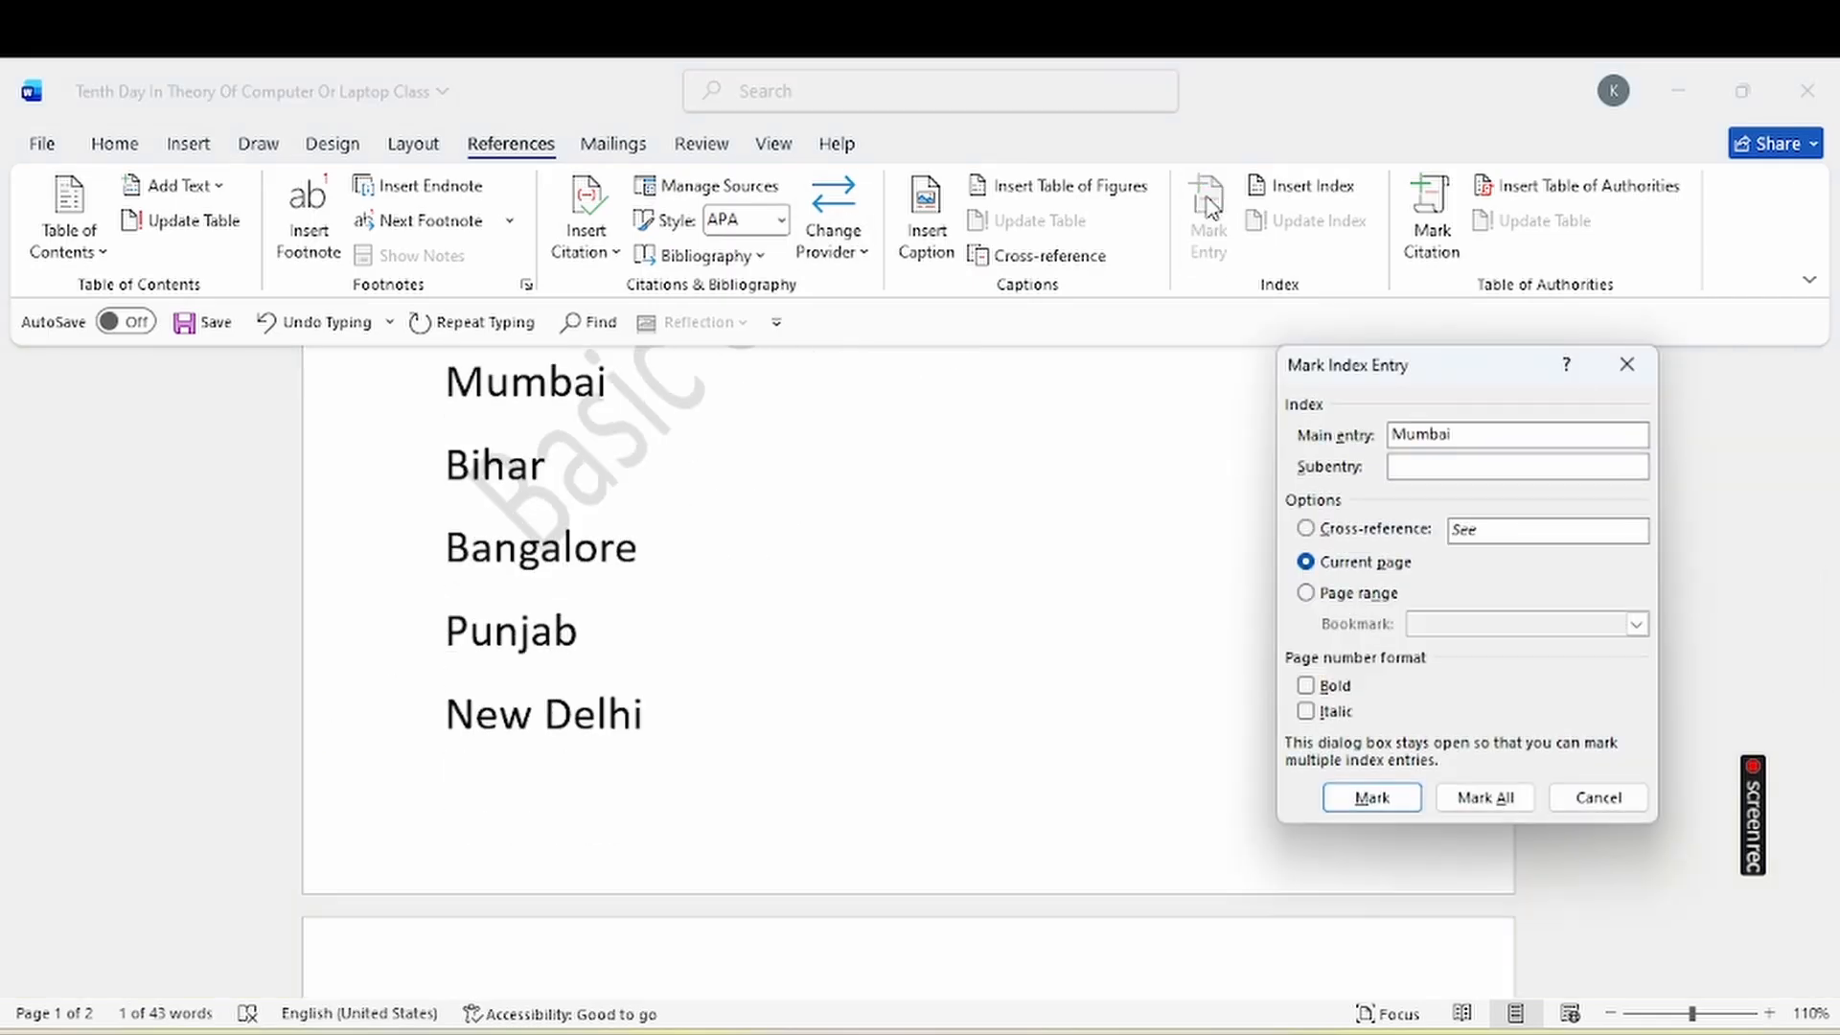
{"action": "left_click", "coordinate": [1369, 798]}
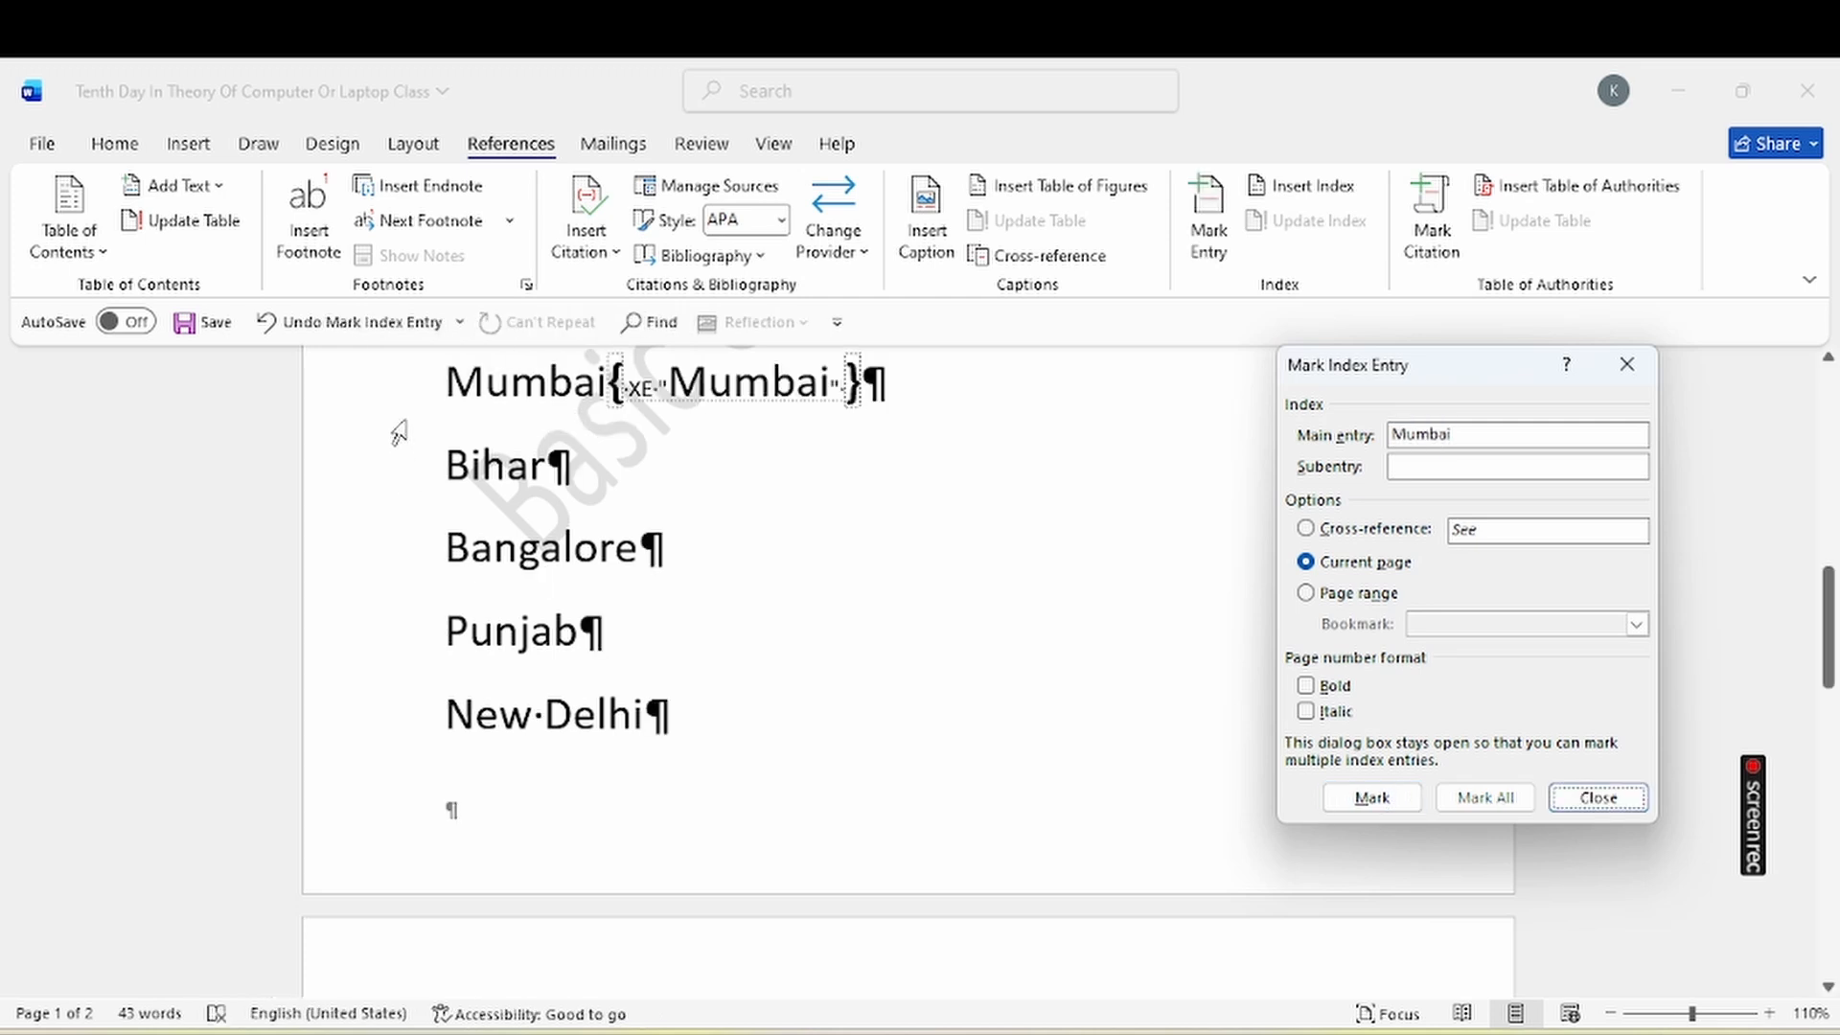
{"action": "double_click", "coordinate": [494, 466]}
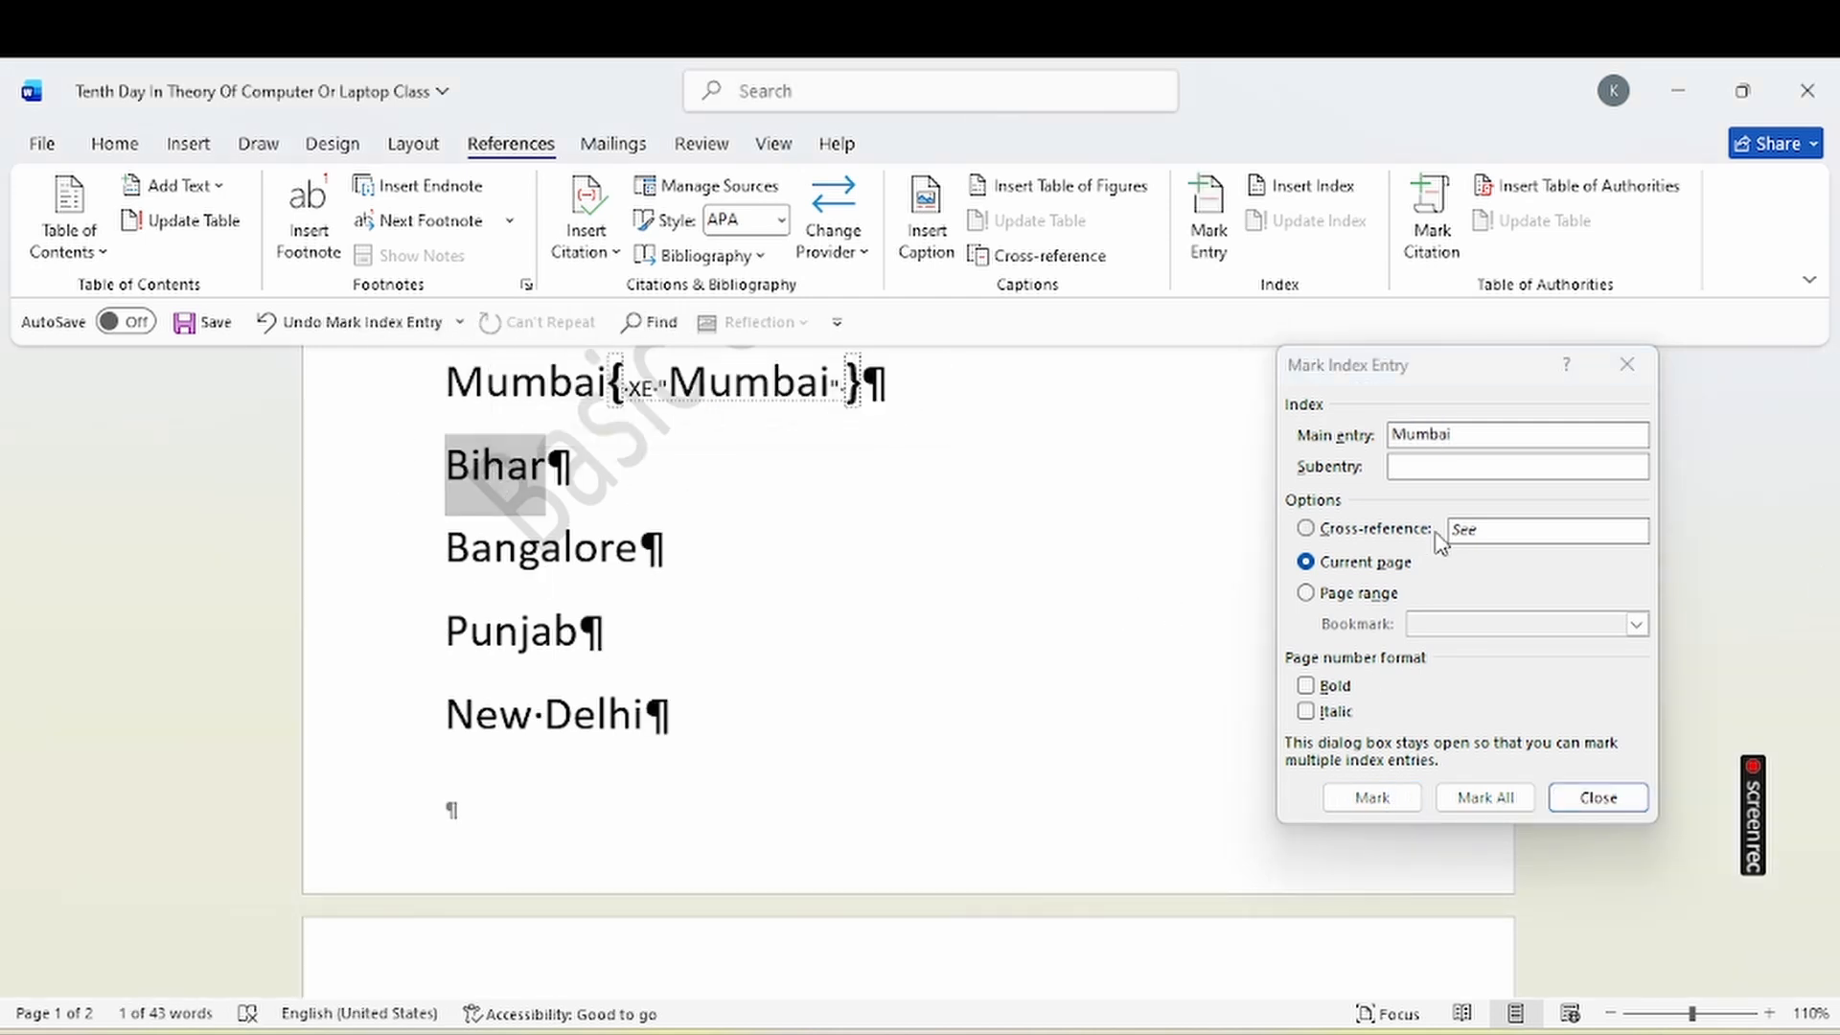
{"action": "left_click", "coordinate": [1461, 588]}
{"action": "left_click", "coordinate": [1369, 797]}
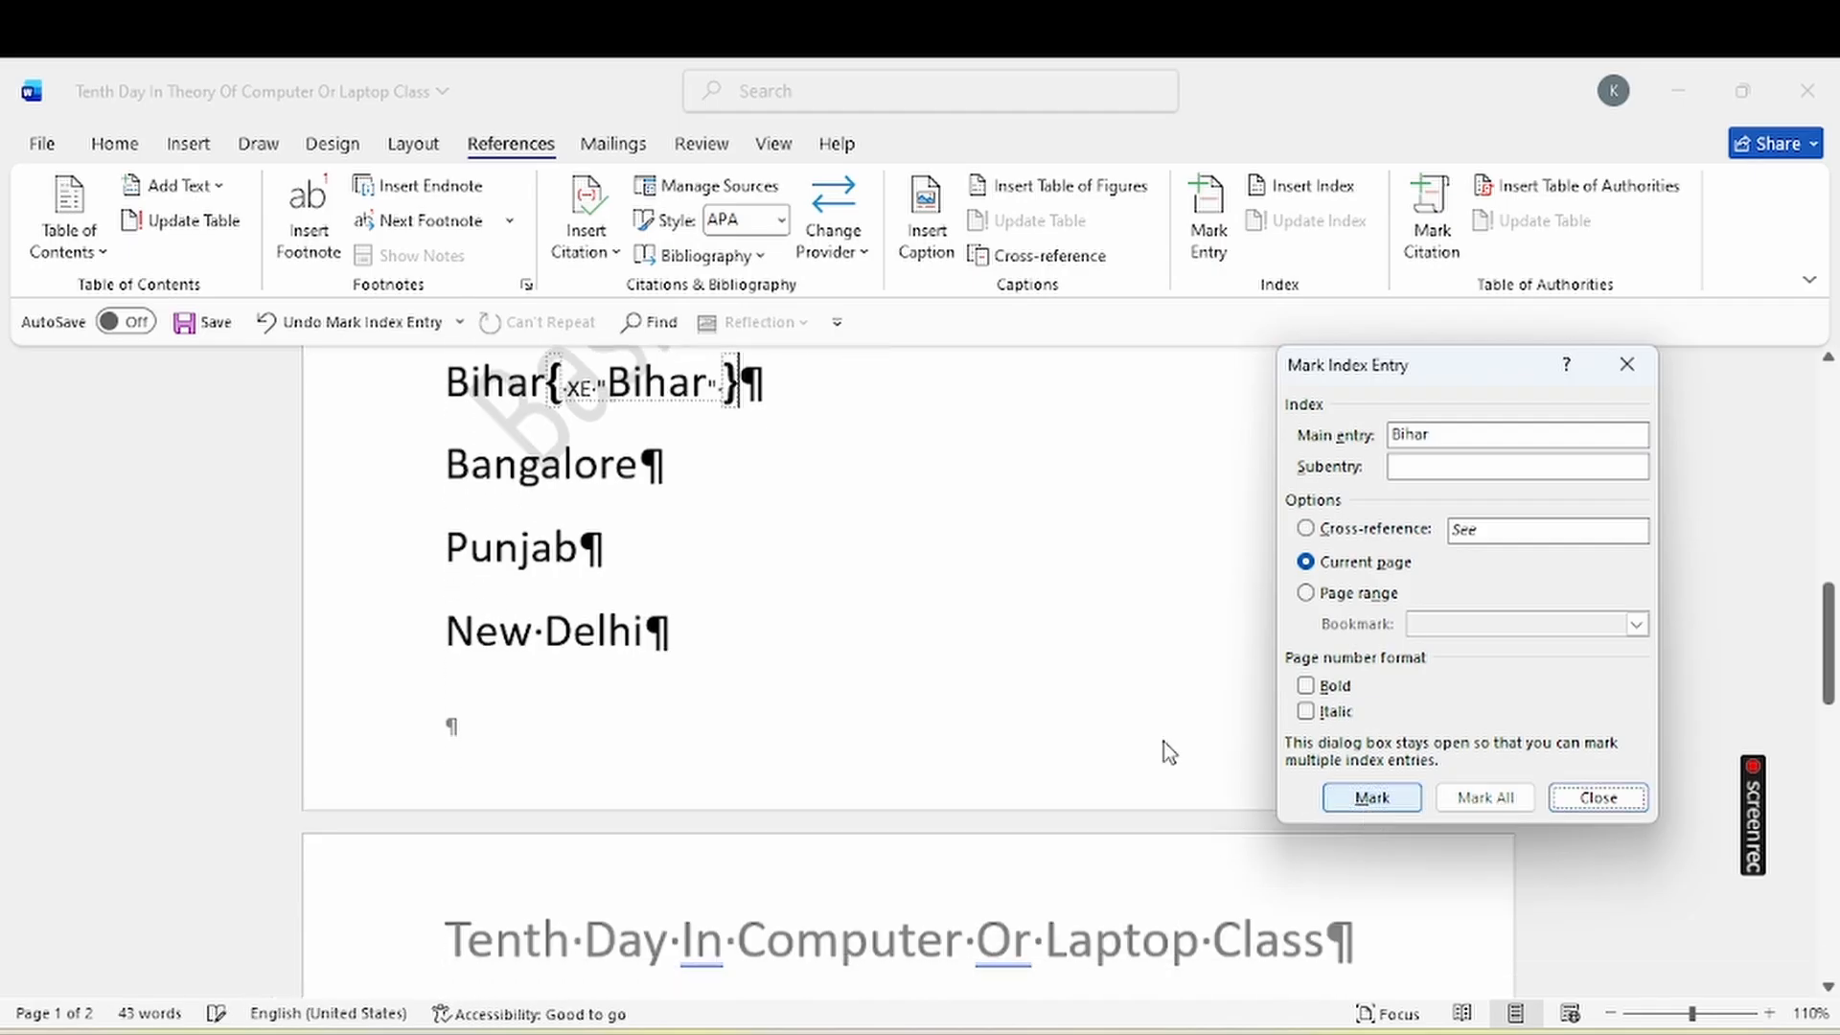
Mark Bangalore and Punjab in the list as main index entries for the current page.
{"action": "double_click", "coordinate": [582, 470]}
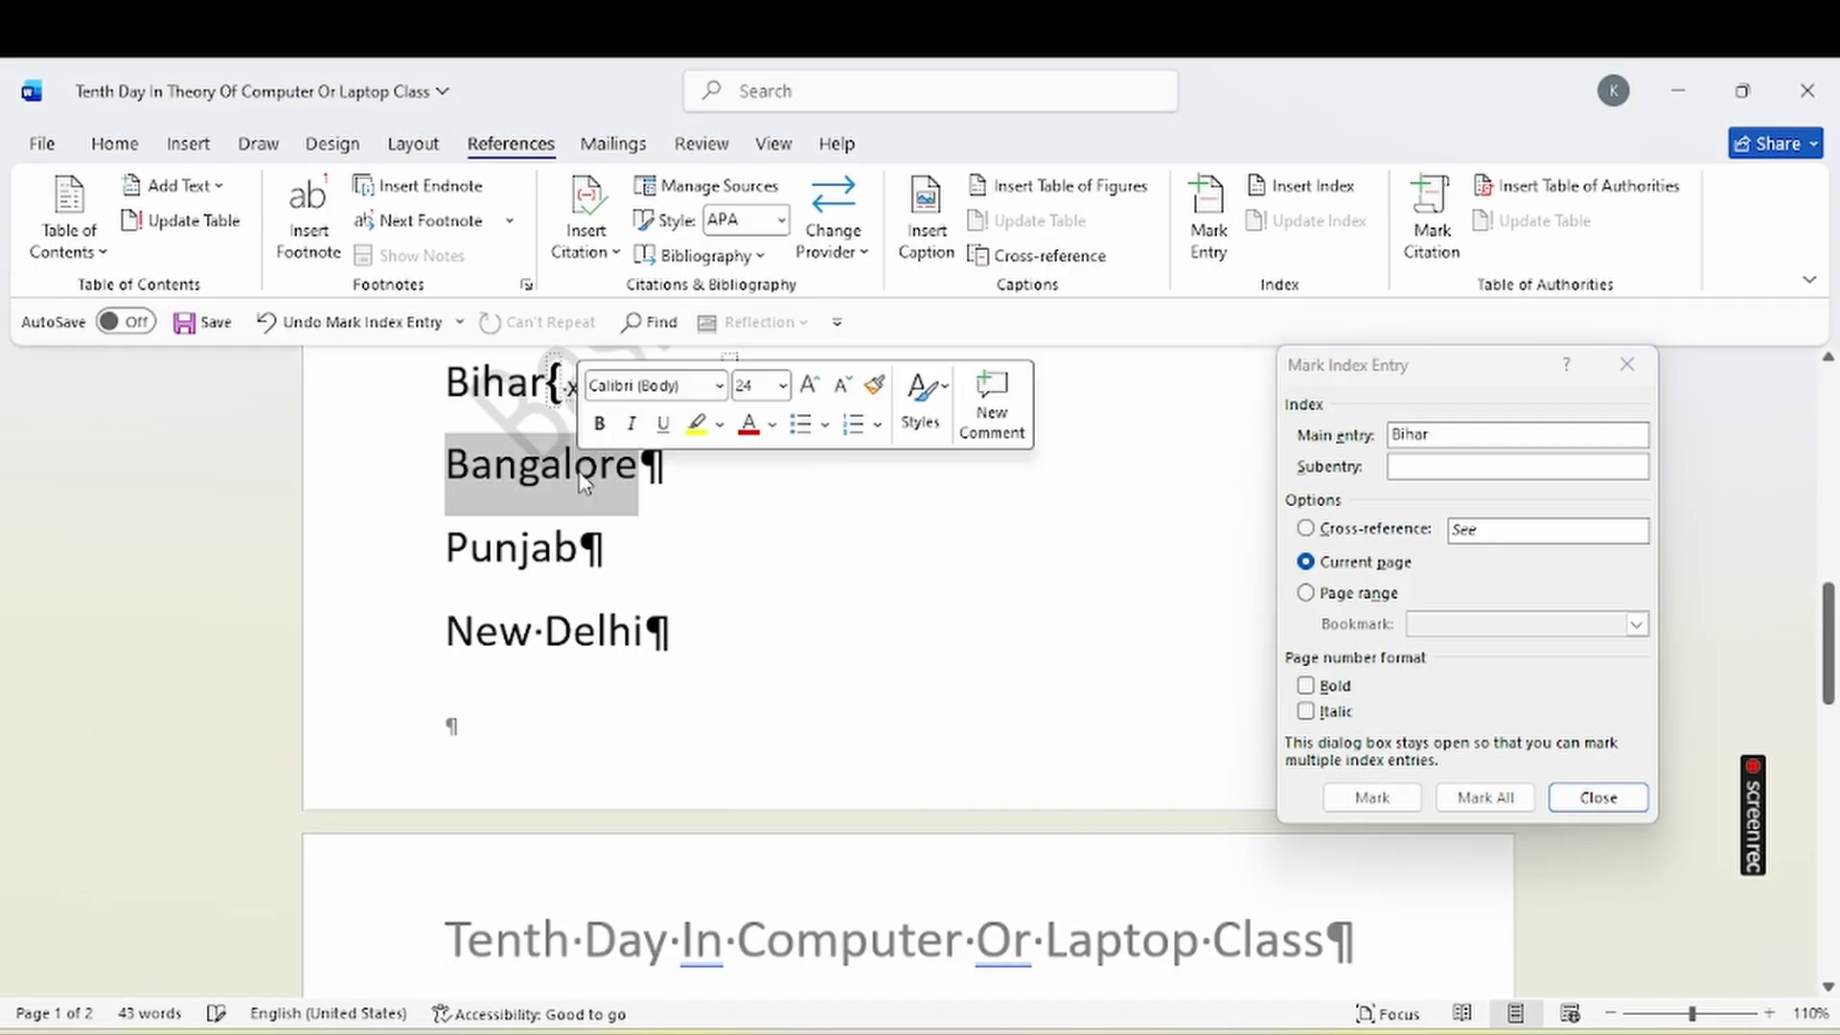
{"action": "left_click", "coordinate": [1482, 628]}
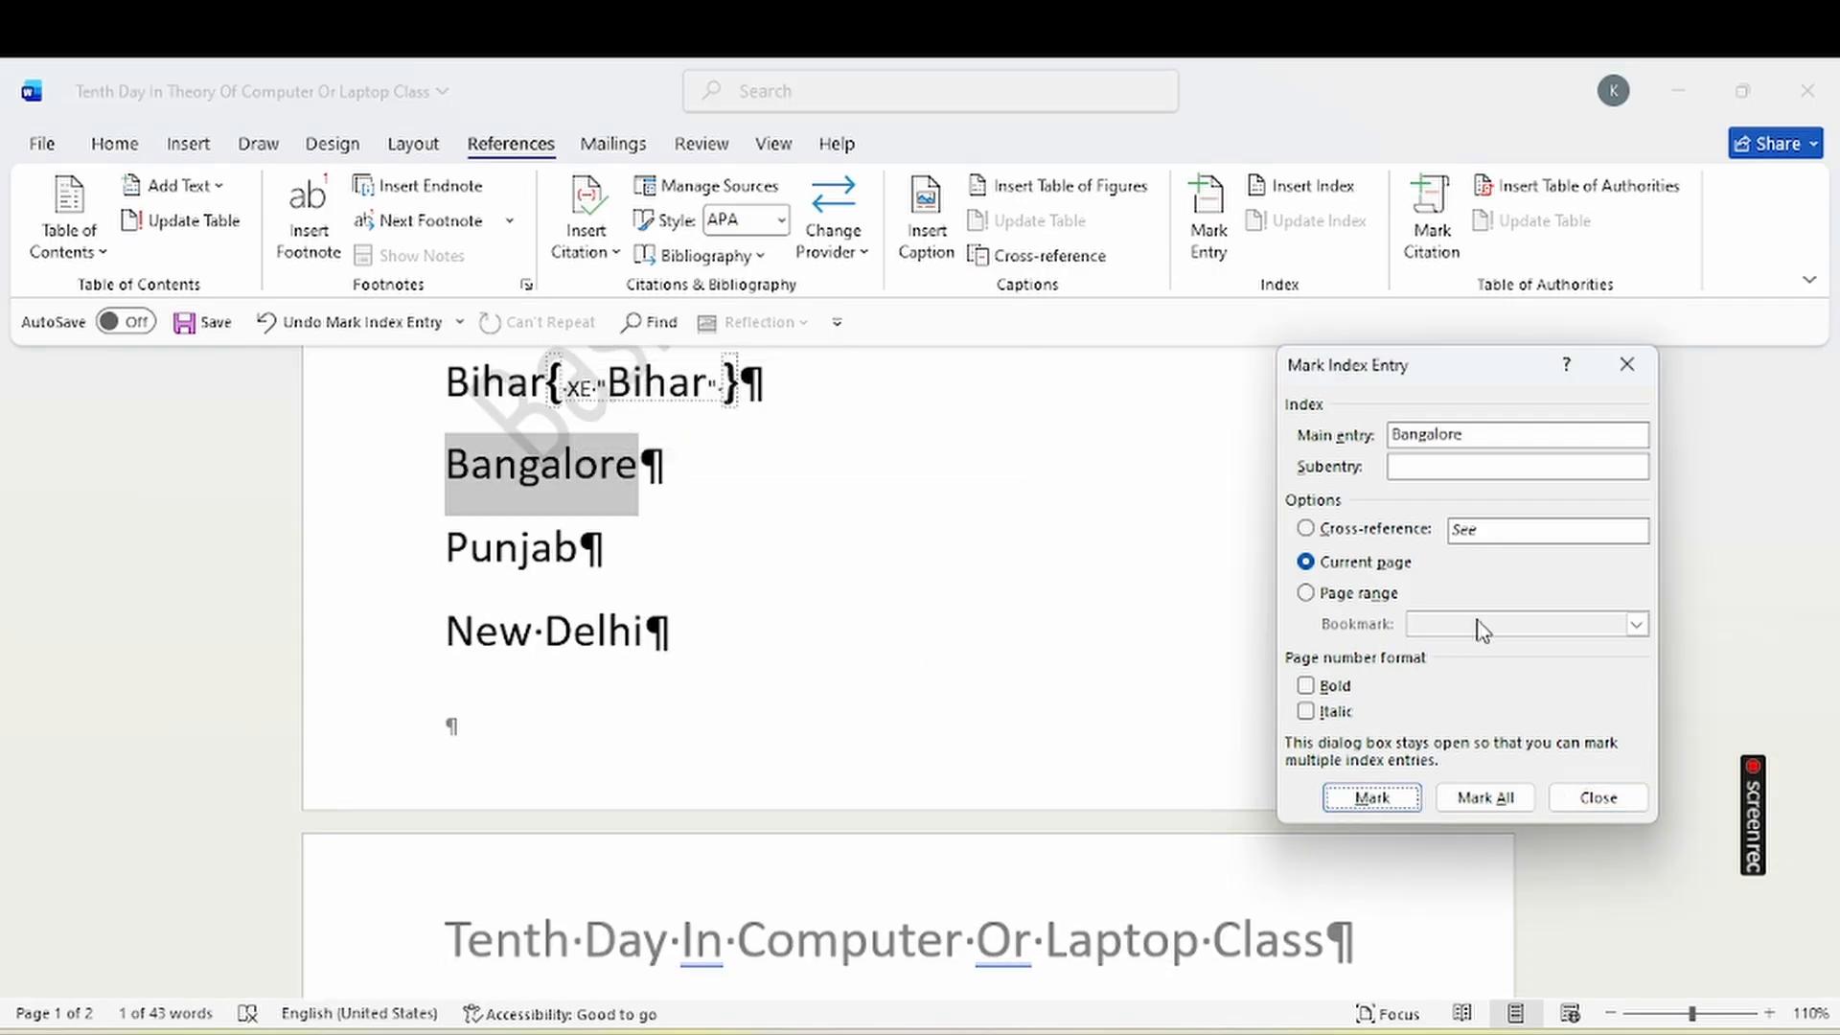
{"action": "left_click", "coordinate": [1390, 790]}
{"action": "double_click", "coordinate": [511, 465]}
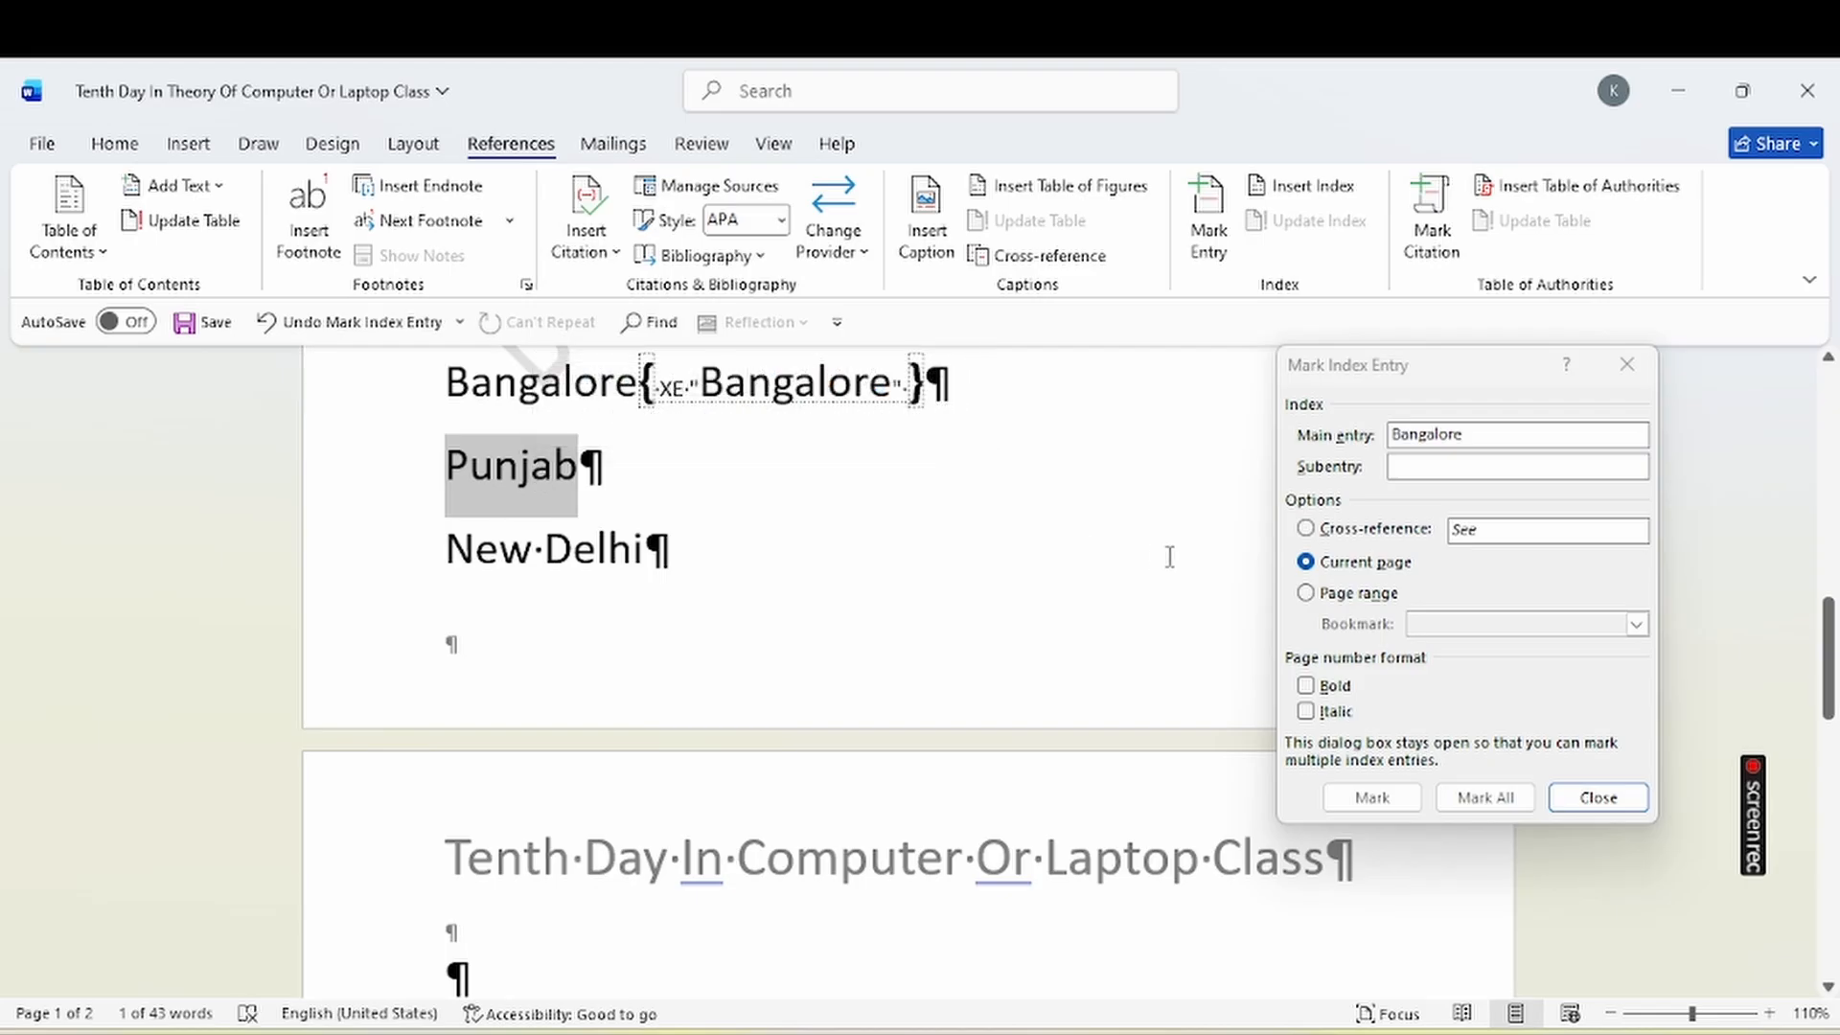
{"action": "left_click", "coordinate": [1456, 623]}
{"action": "left_click", "coordinate": [1371, 796]}
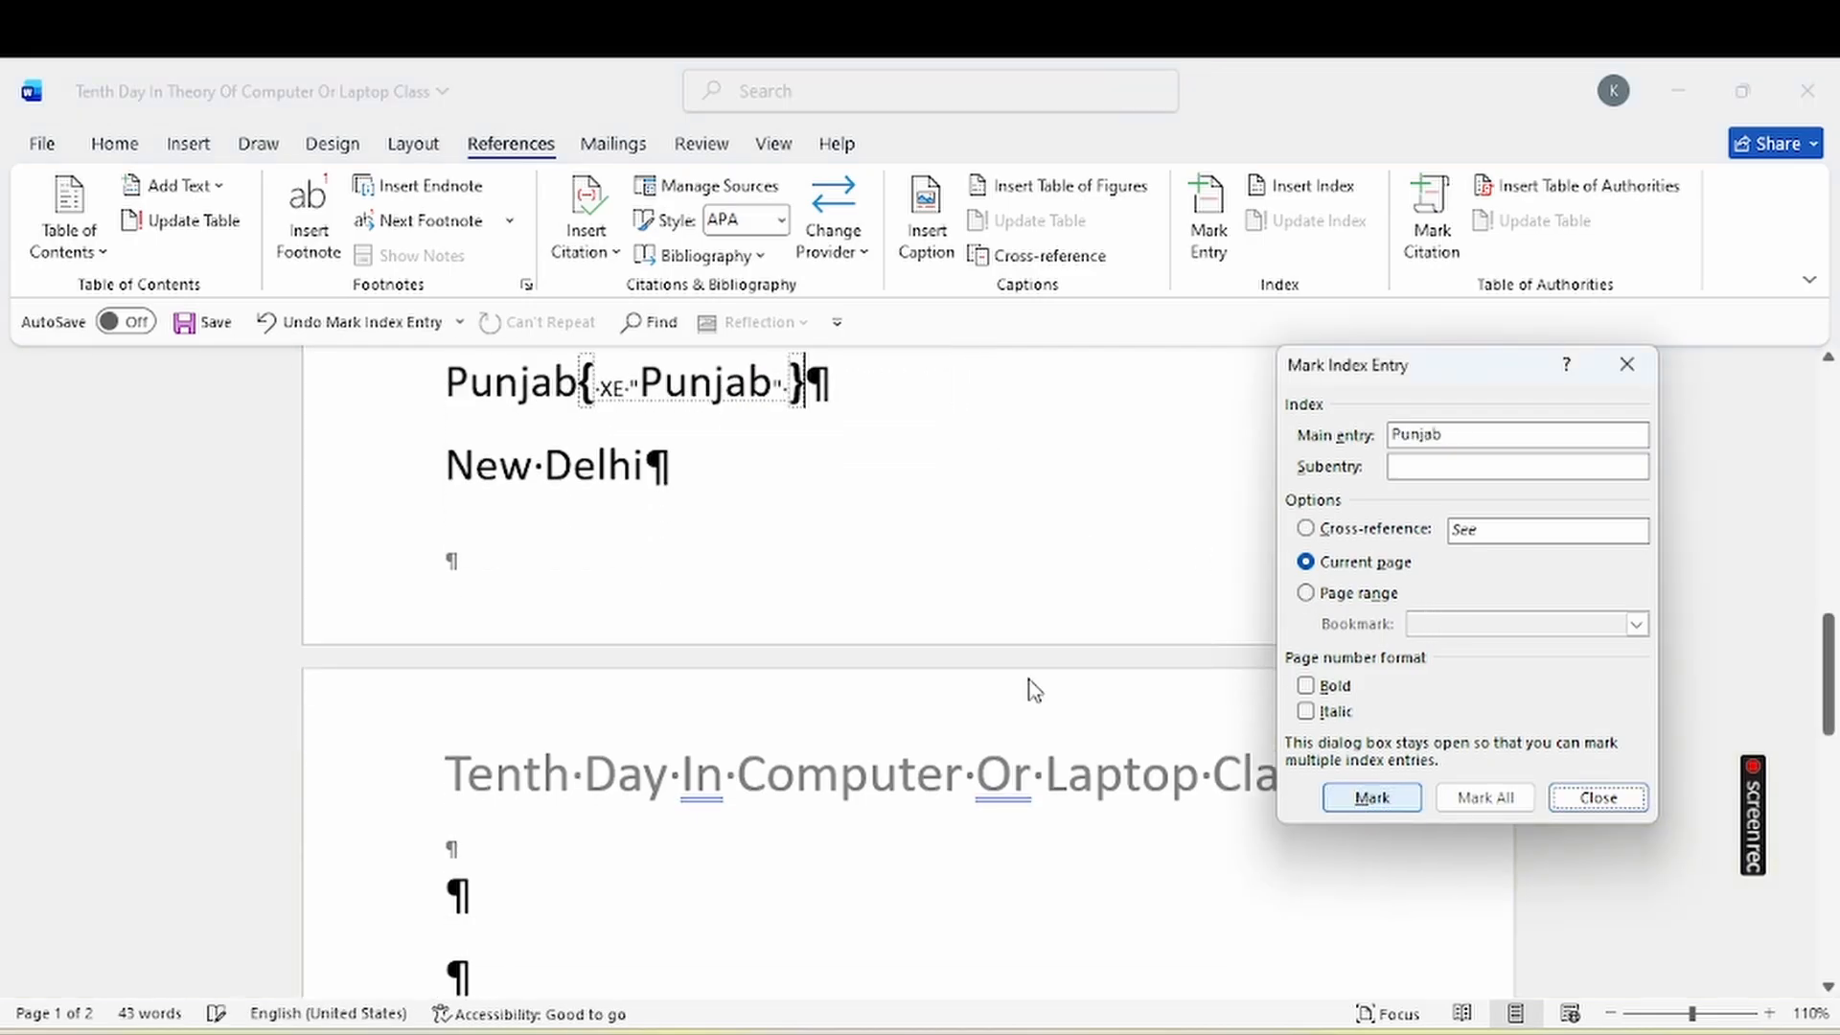
Mark New Delhi as a main index entry for the current page, and hide the formatting marks.
{"action": "triple_click", "coordinate": [476, 476]}
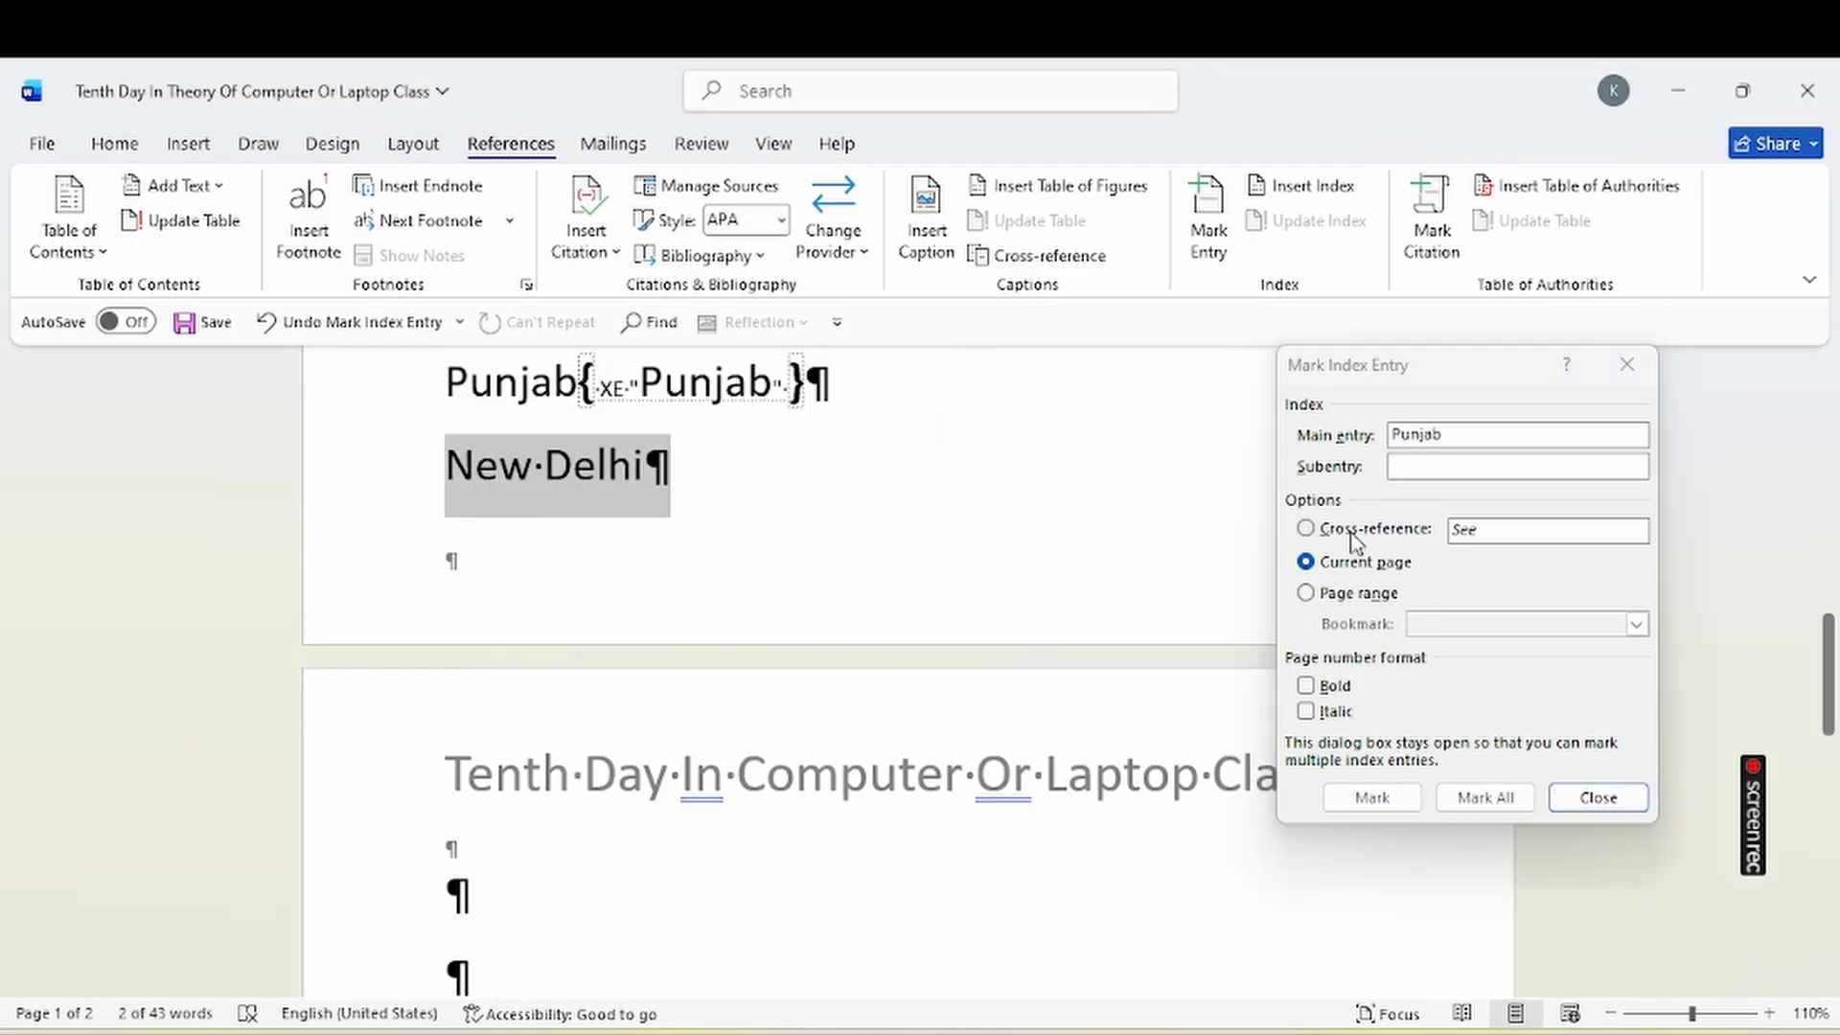
{"action": "left_click", "coordinate": [1428, 564]}
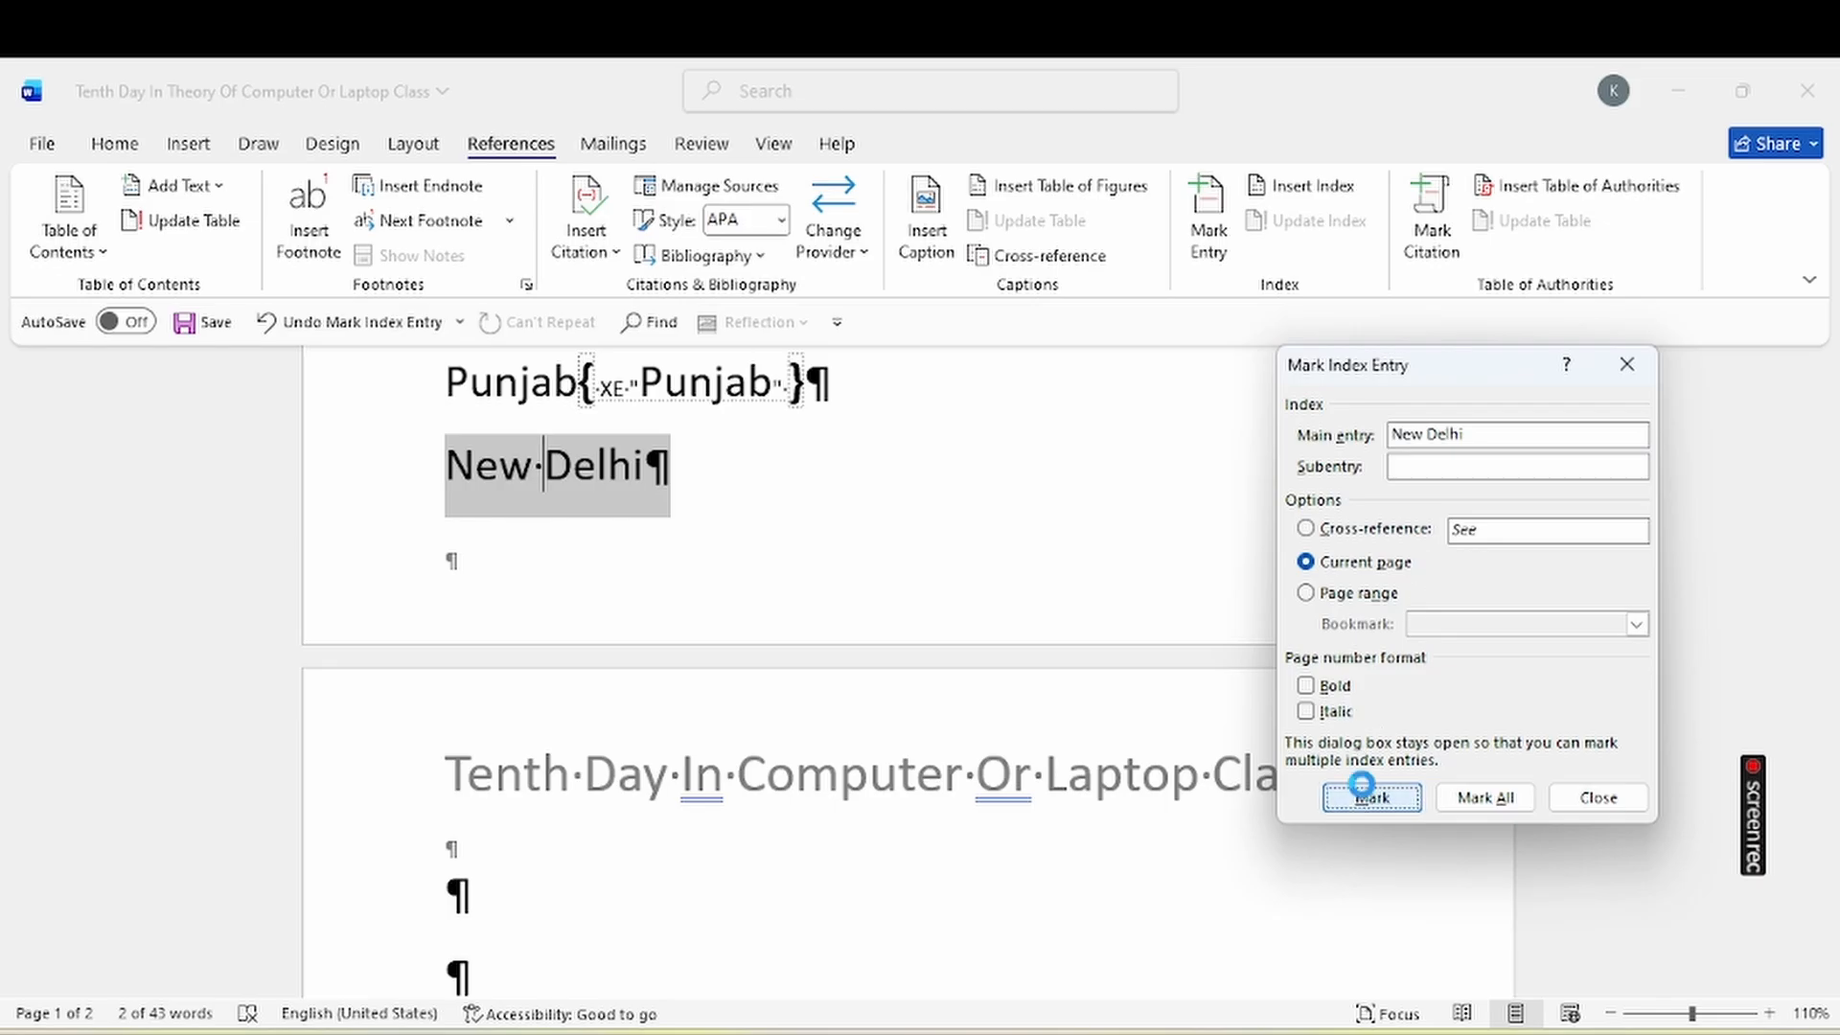
{"action": "left_click", "coordinate": [1366, 796]}
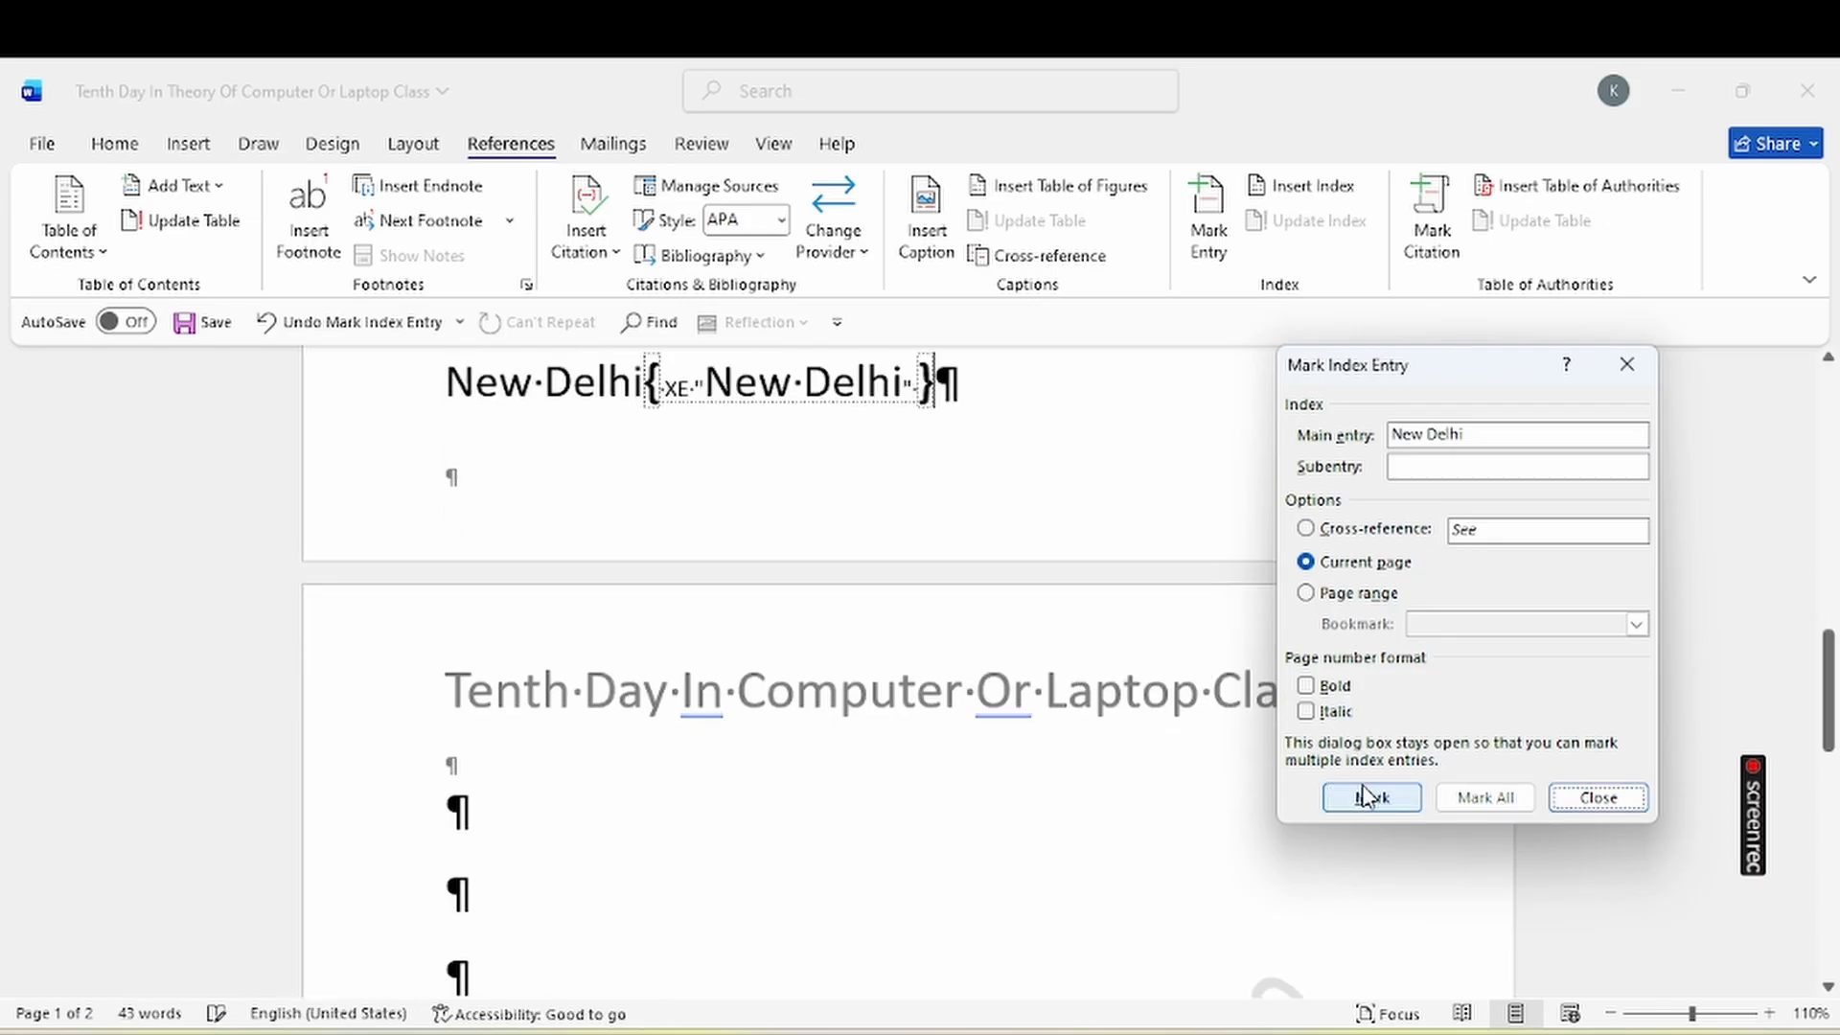
{"action": "left_click", "coordinate": [110, 145]}
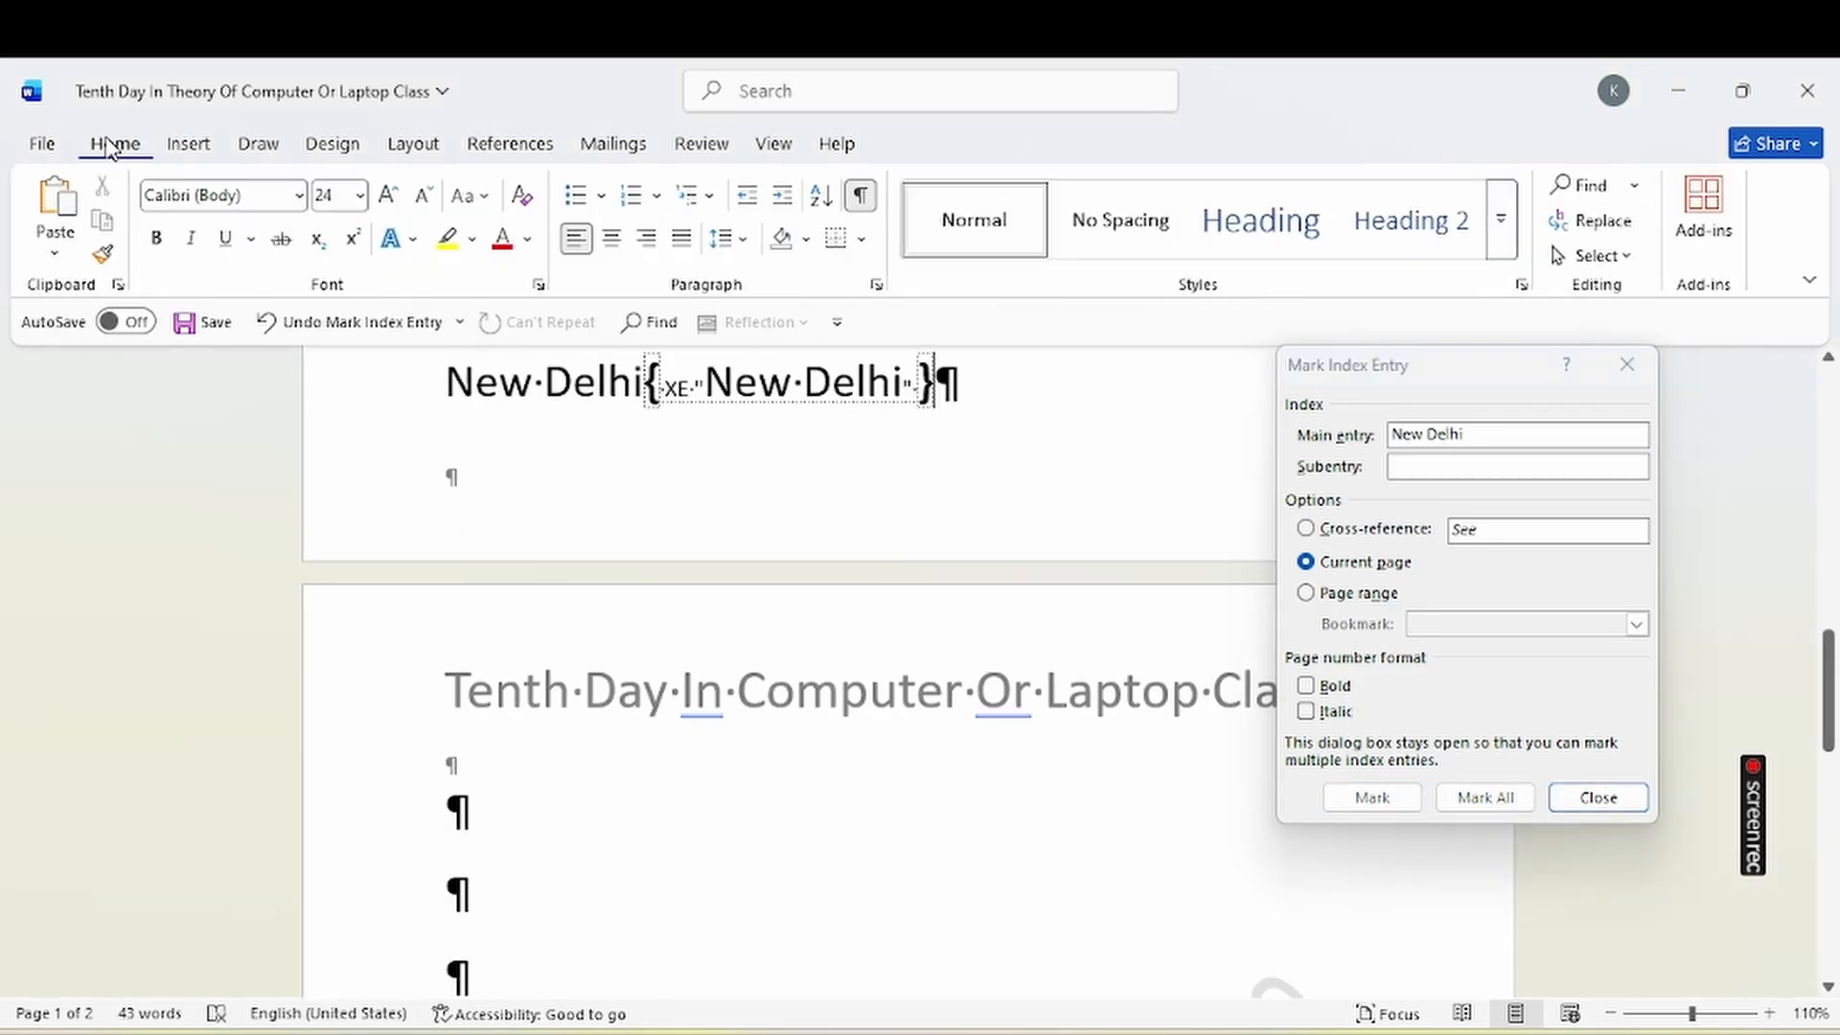
{"action": "left_click", "coordinate": [865, 196]}
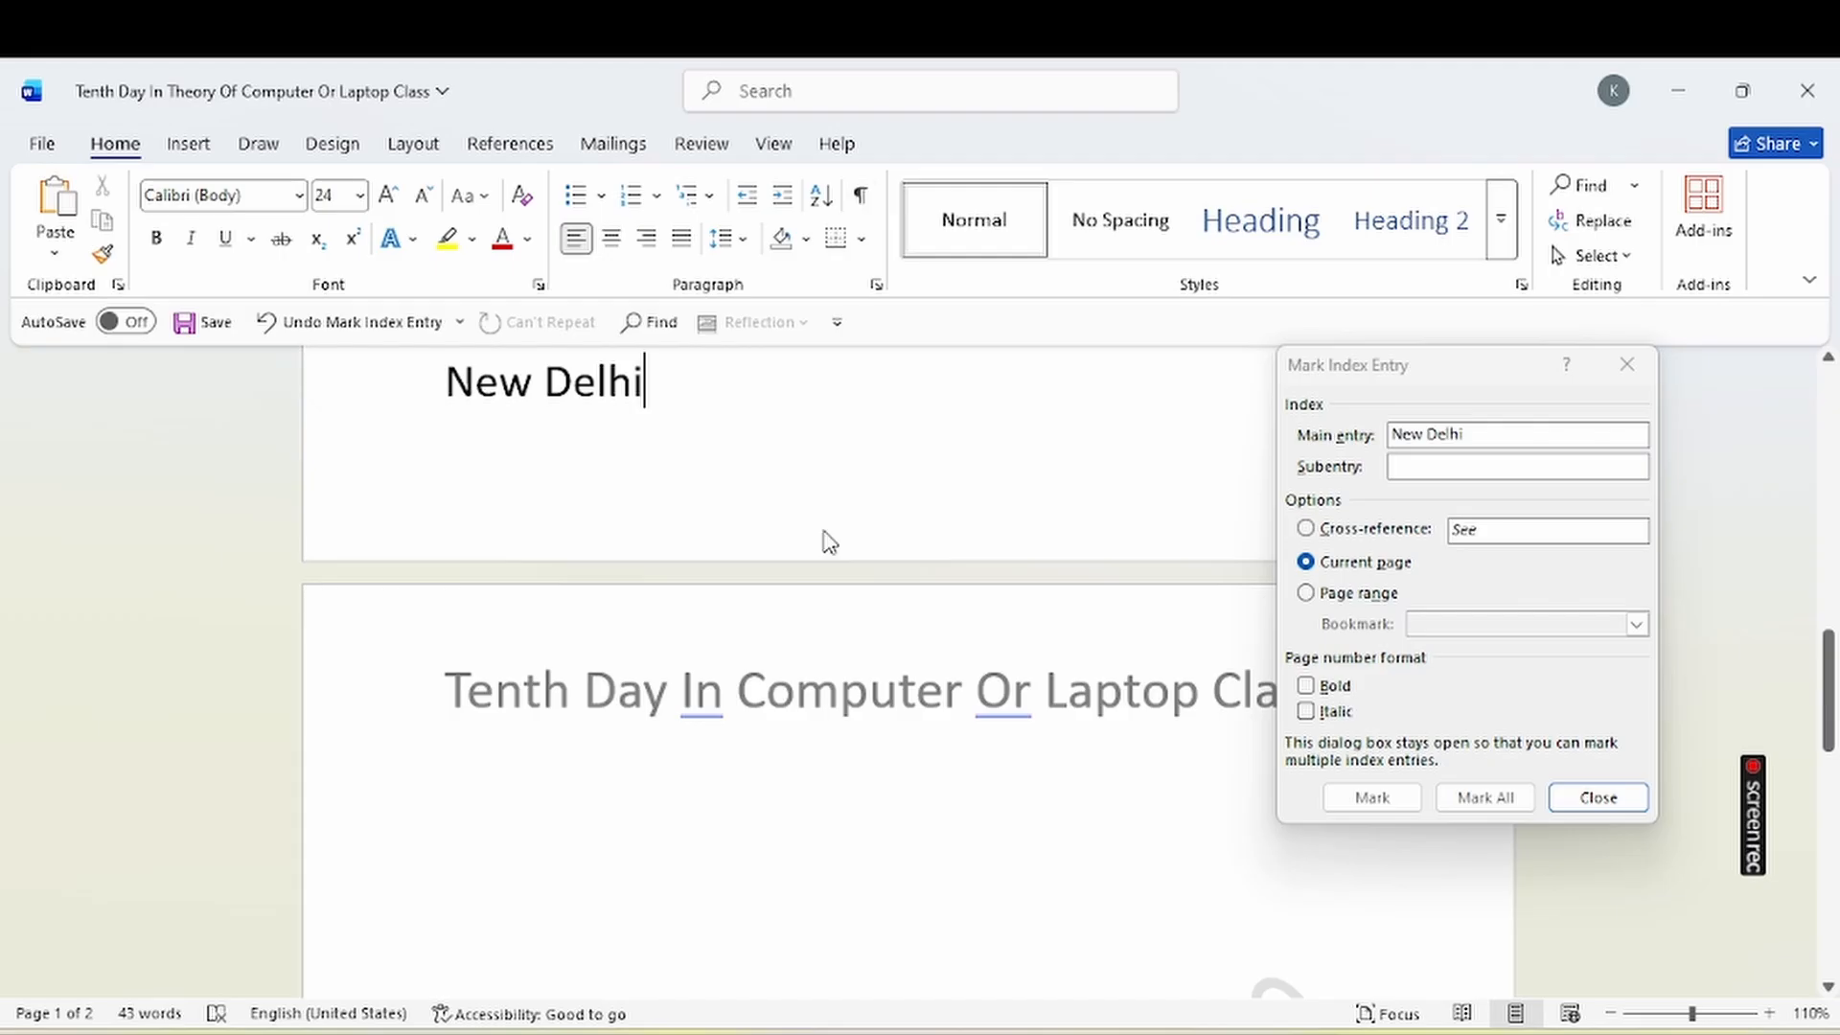
Update the index on the second page to include the newly marked place names.
{"action": "left_click_drag", "start_coordinate": [1826, 706], "coordinate": [1806, 860]}
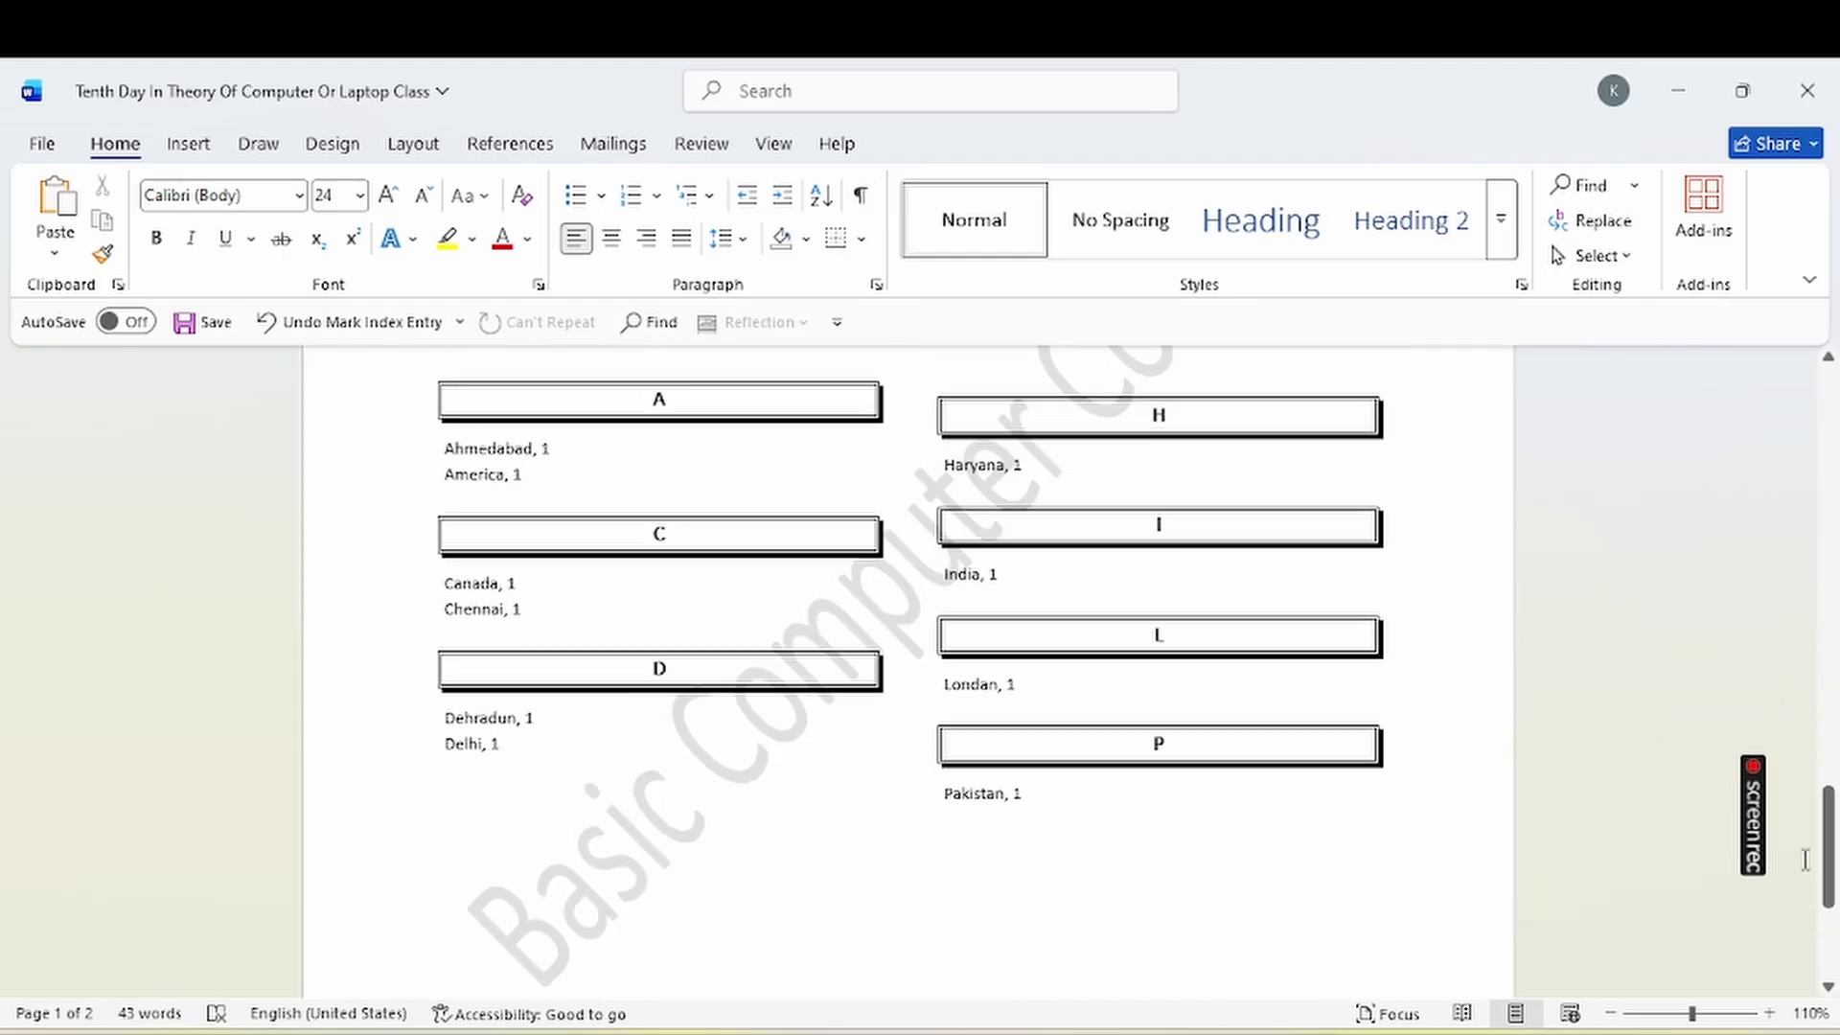
{"action": "double_click", "coordinate": [949, 575]}
{"action": "left_click", "coordinate": [511, 144]}
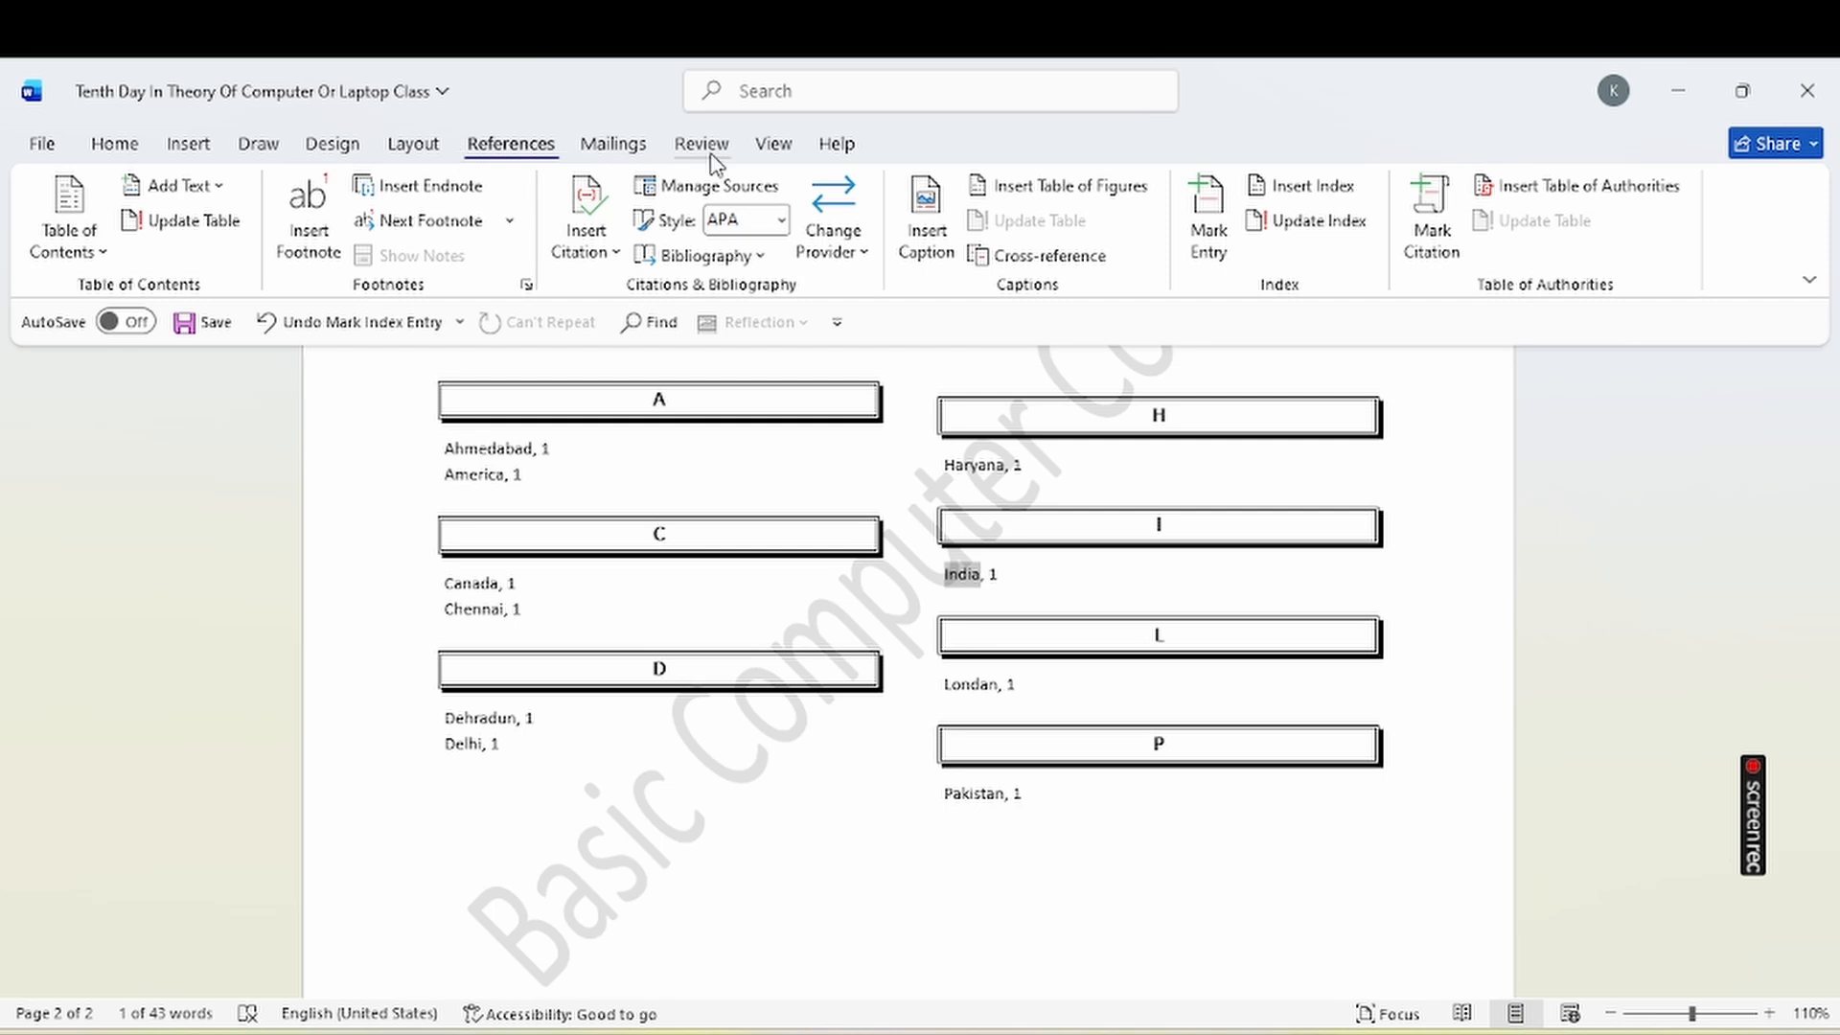
{"action": "left_click", "coordinate": [1338, 222]}
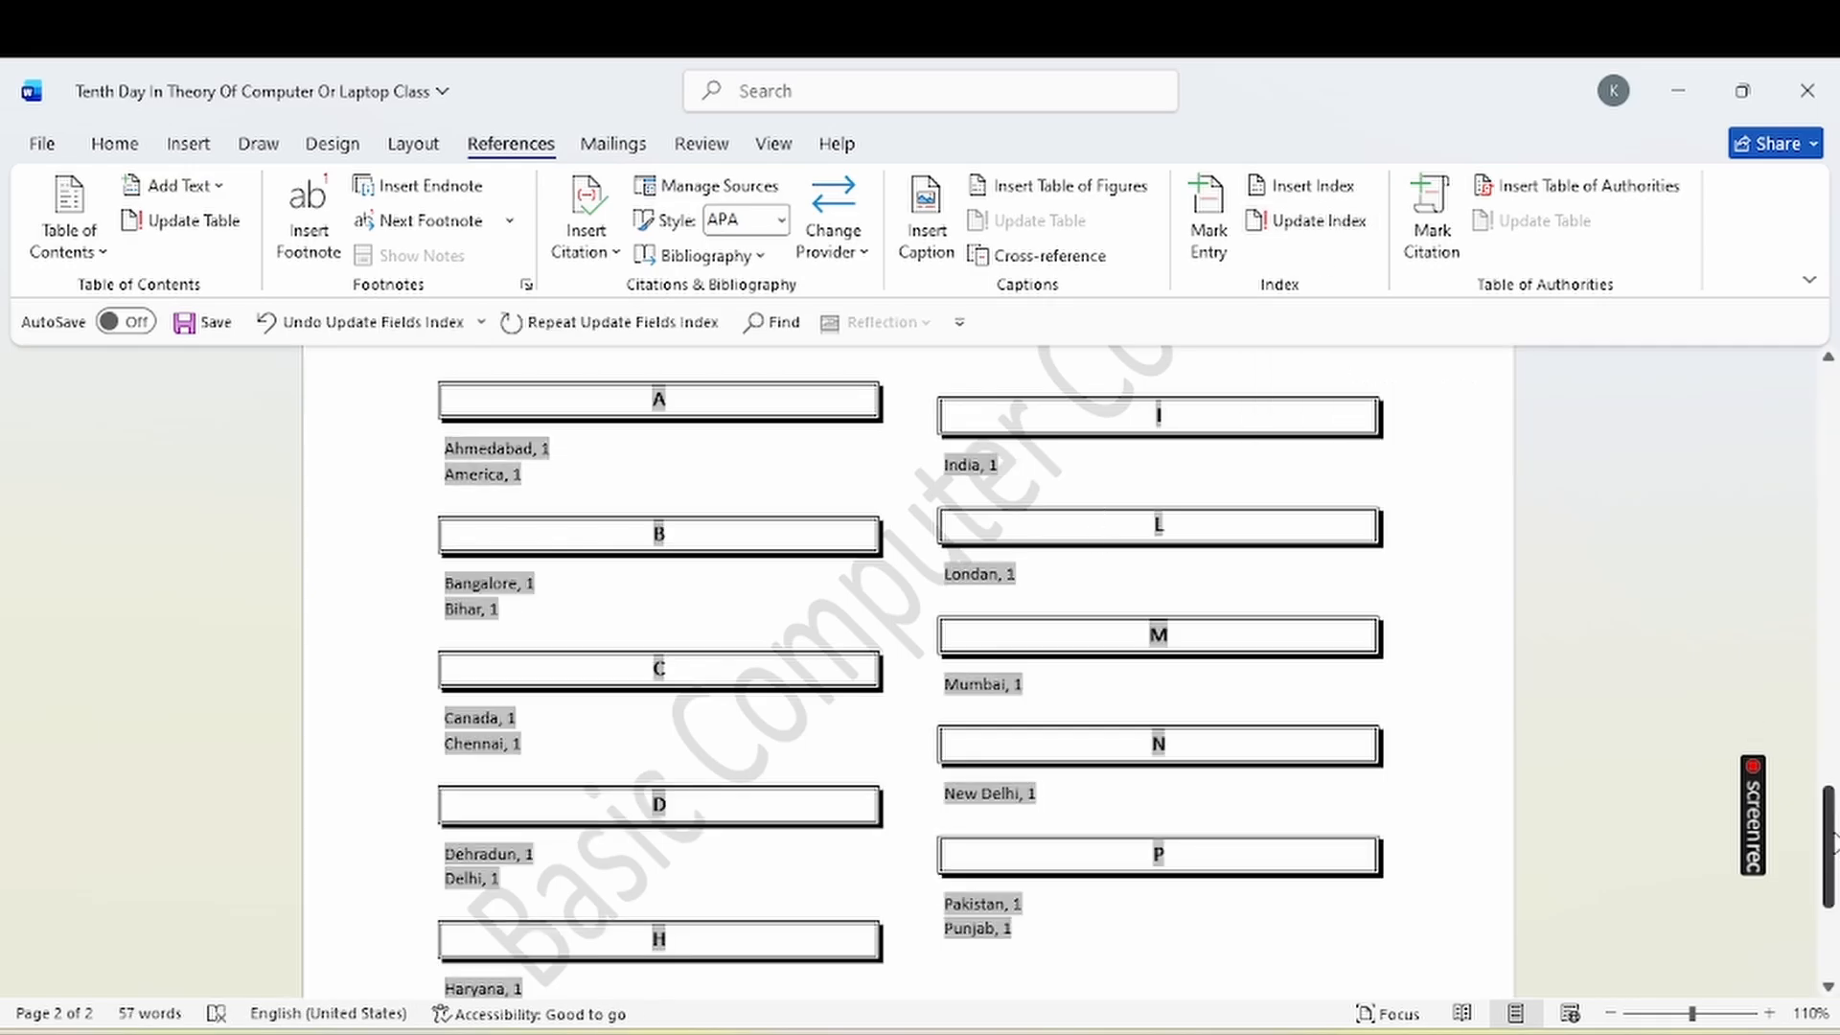
Examine the updated index entries on the second page, from A to P, at 120% zoom.
{"action": "mouse_move", "coordinate": [1830, 842]}
{"action": "left_mouse_down"}
{"action": "mouse_move", "coordinate": [1826, 864]}
{"action": "mouse_move", "coordinate": [1823, 813]}
{"action": "mouse_move", "coordinate": [1824, 843]}
{"action": "left_mouse_up"}
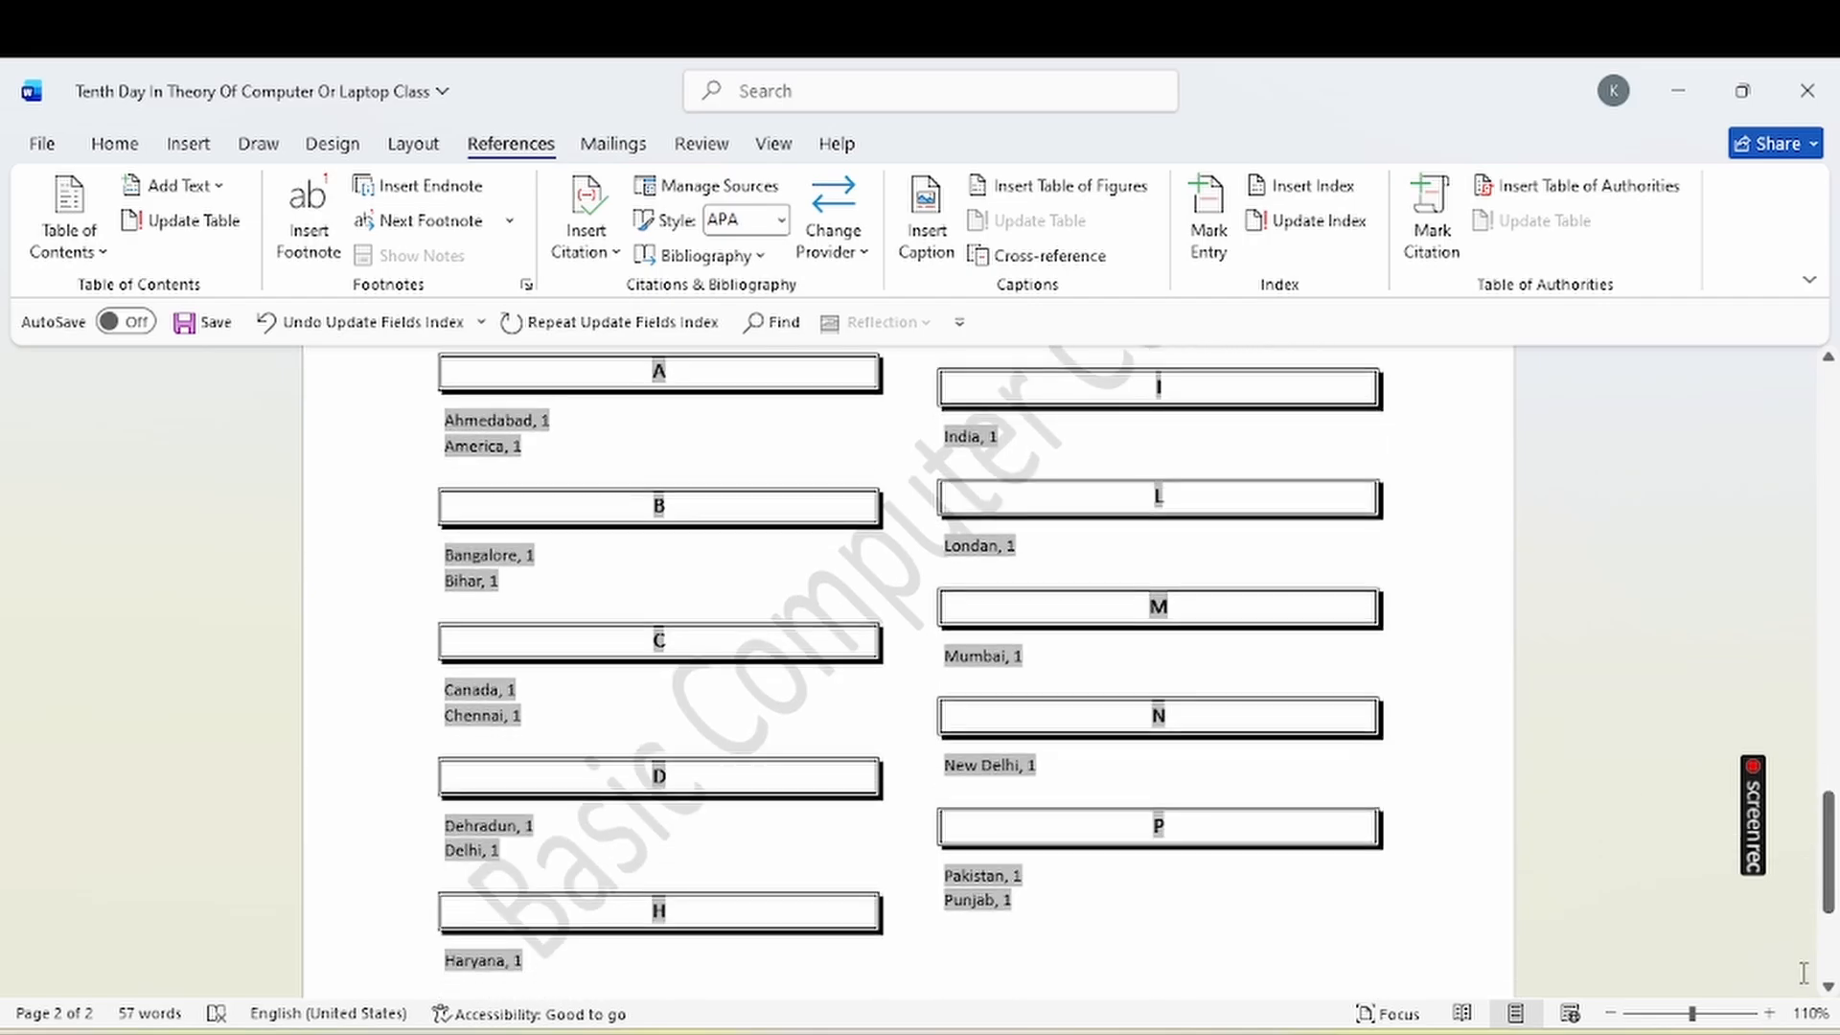
{"action": "left_click", "coordinate": [1768, 1014]}
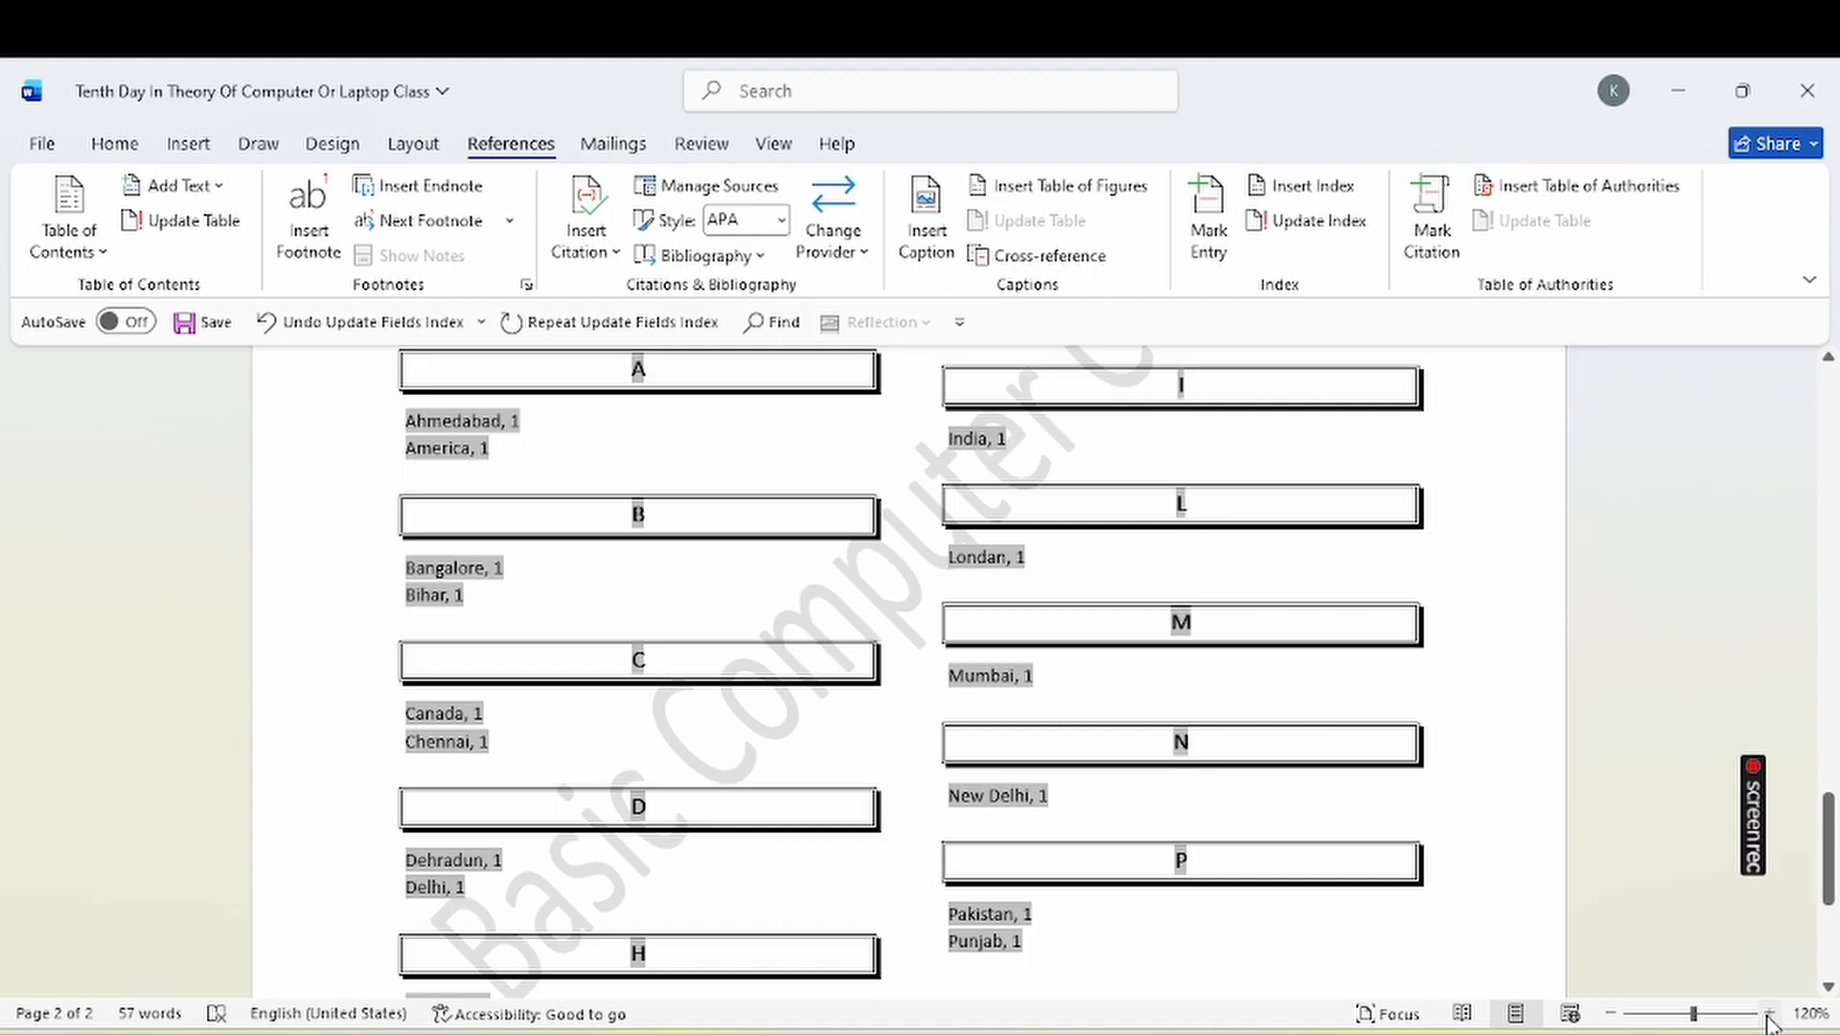
{"action": "mouse_move", "coordinate": [1829, 882]}
{"action": "left_mouse_down"}
{"action": "mouse_move", "coordinate": [1830, 834]}
{"action": "mouse_move", "coordinate": [1832, 948]}
{"action": "mouse_move", "coordinate": [1833, 837]}
{"action": "mouse_move", "coordinate": [1832, 896]}
{"action": "left_mouse_up"}
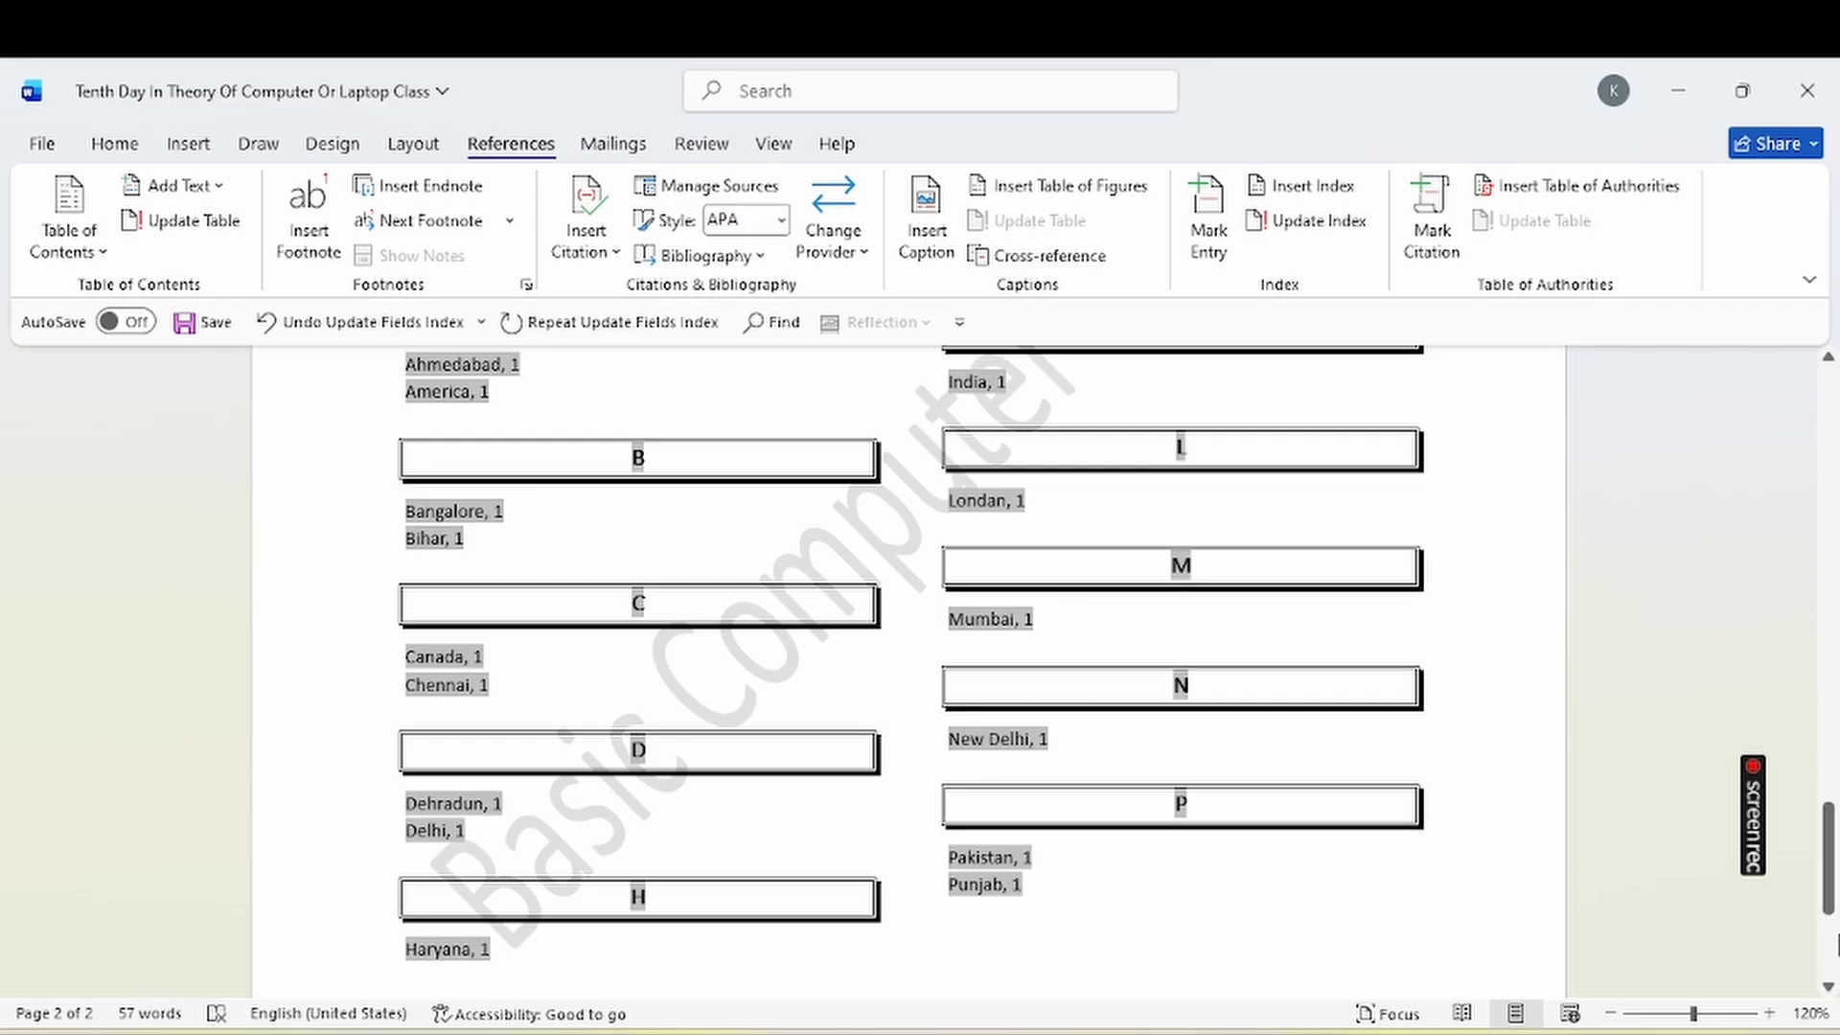
{"action": "mouse_move", "coordinate": [1831, 896]}
{"action": "left_mouse_down"}
{"action": "mouse_move", "coordinate": [1830, 837]}
{"action": "mouse_move", "coordinate": [1833, 968]}
{"action": "mouse_move", "coordinate": [1824, 899]}
{"action": "left_mouse_up"}
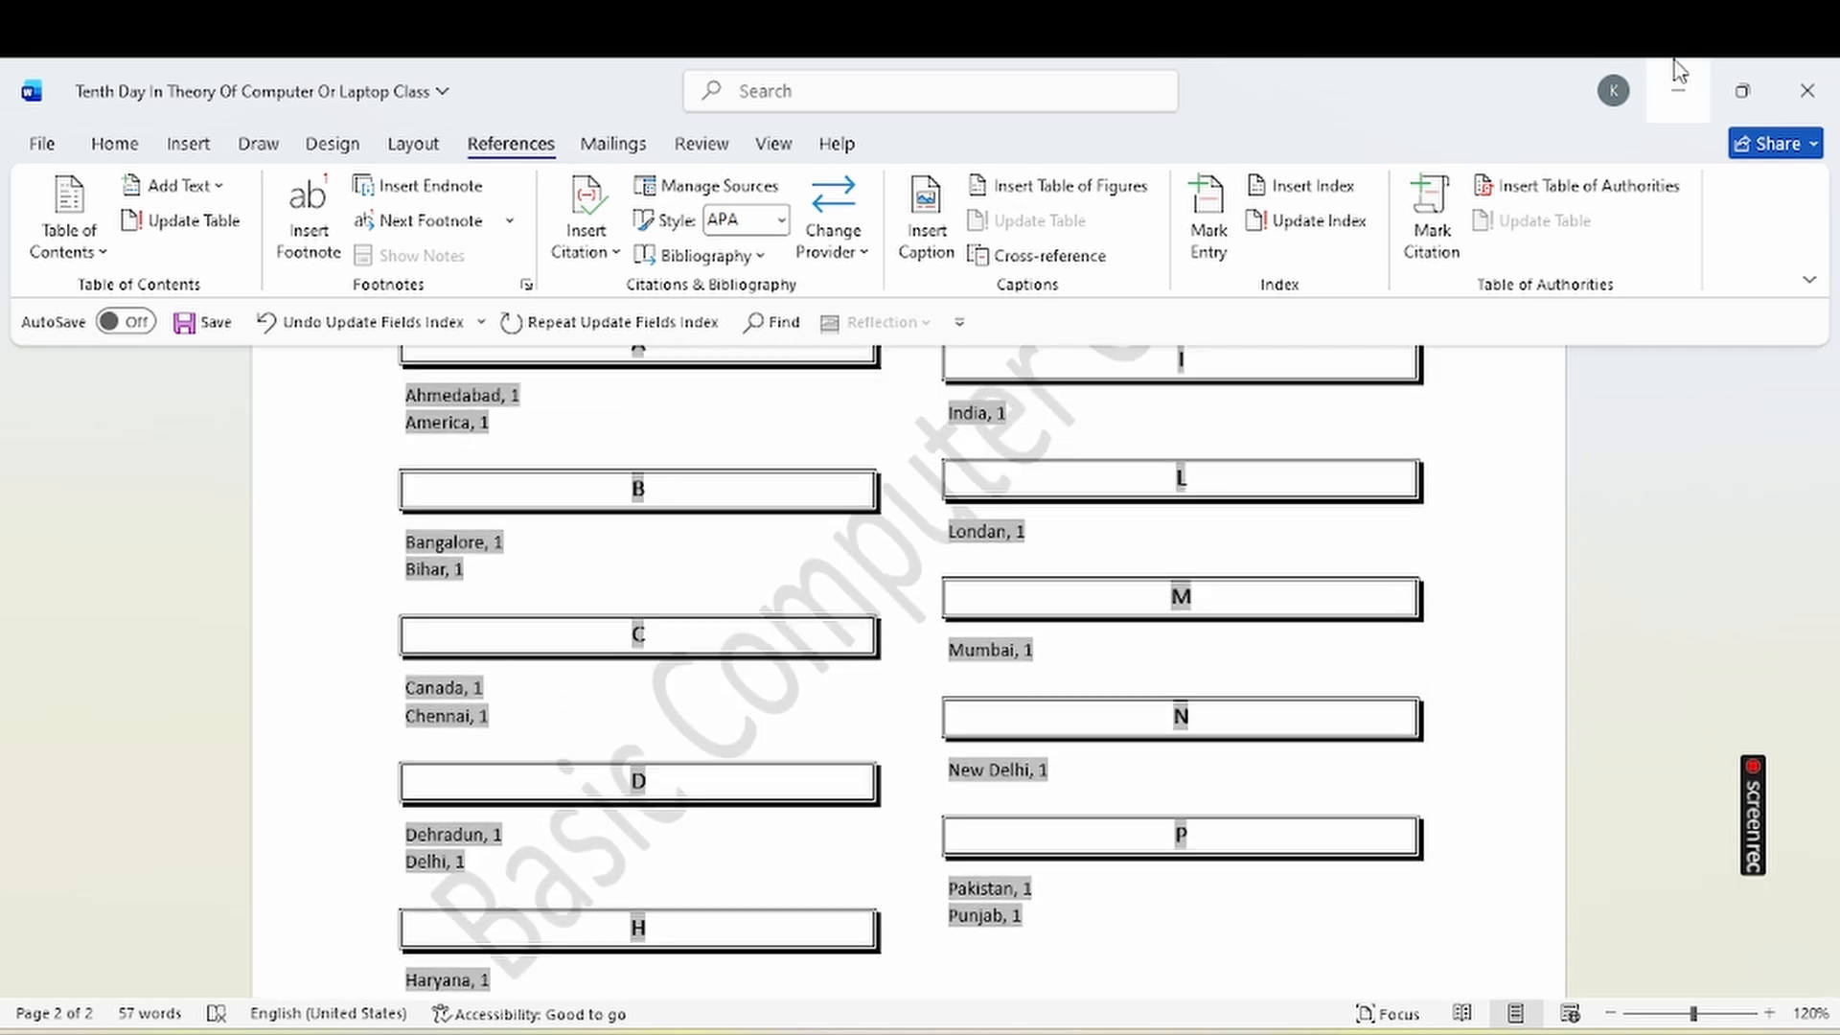
Close the document without saving its changes.
{"action": "left_click", "coordinate": [1796, 81]}
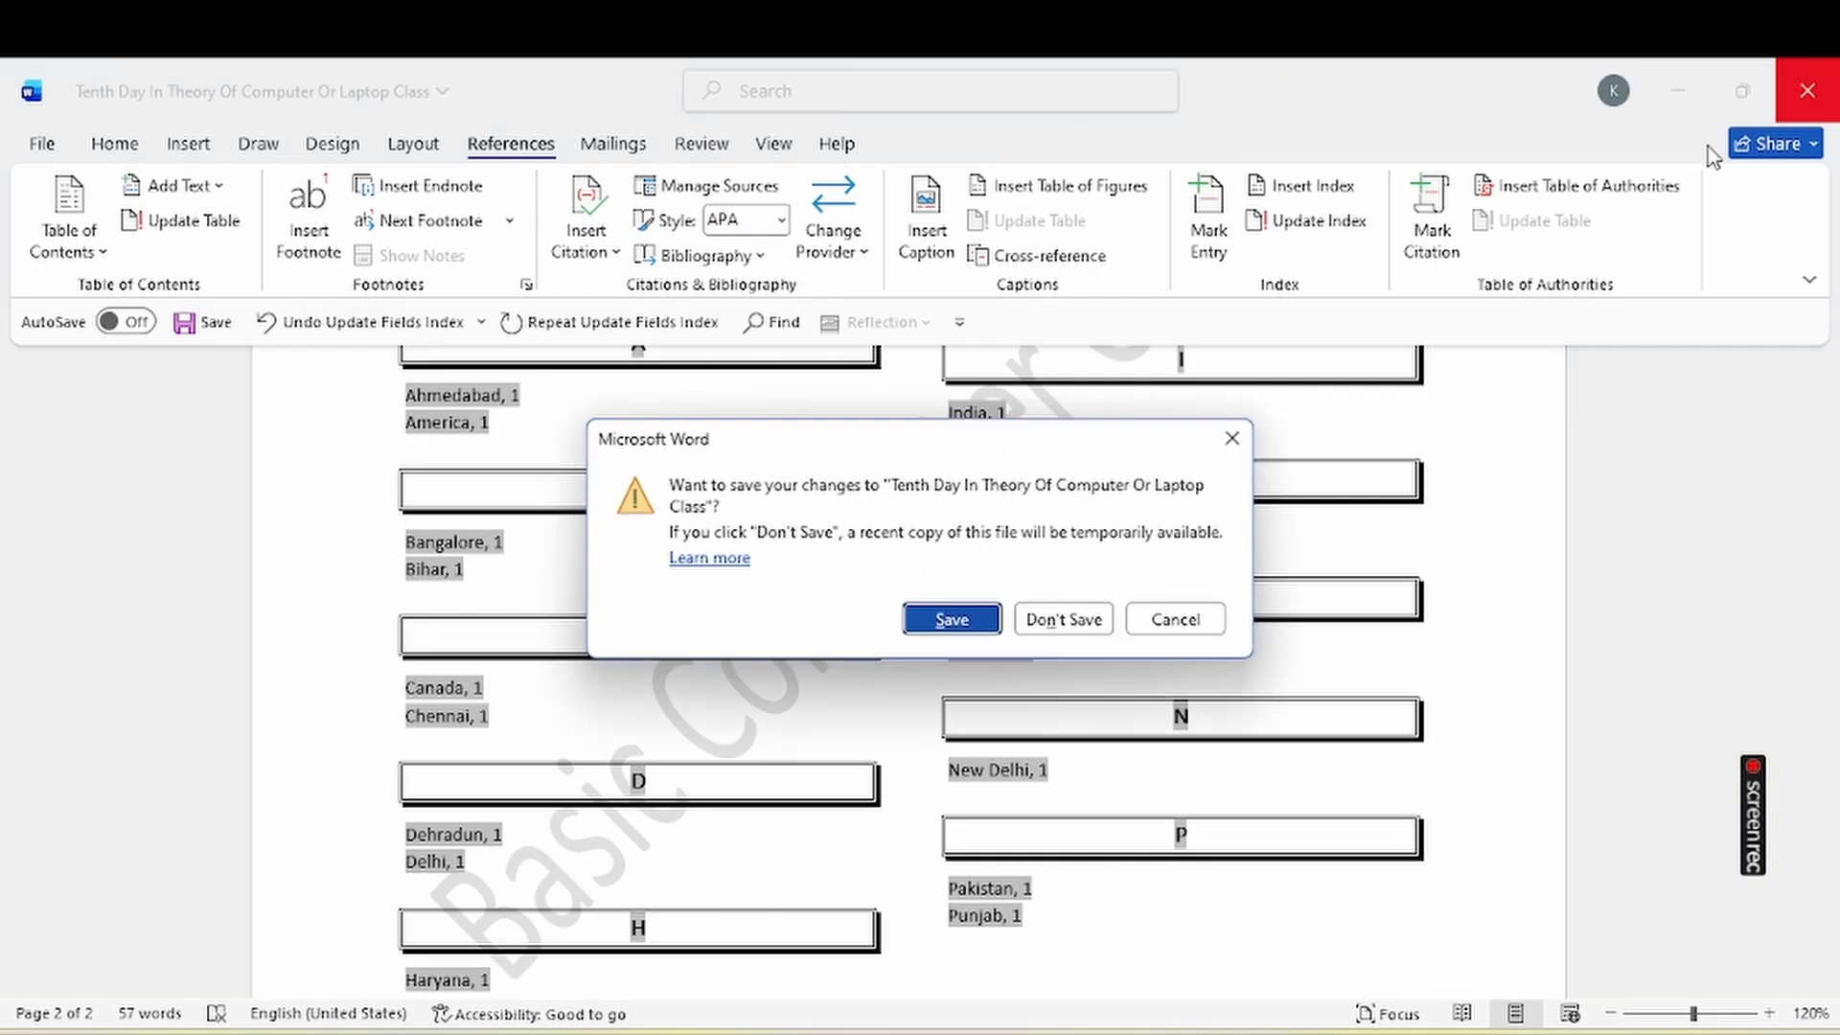
{"action": "left_click", "coordinate": [1064, 619]}
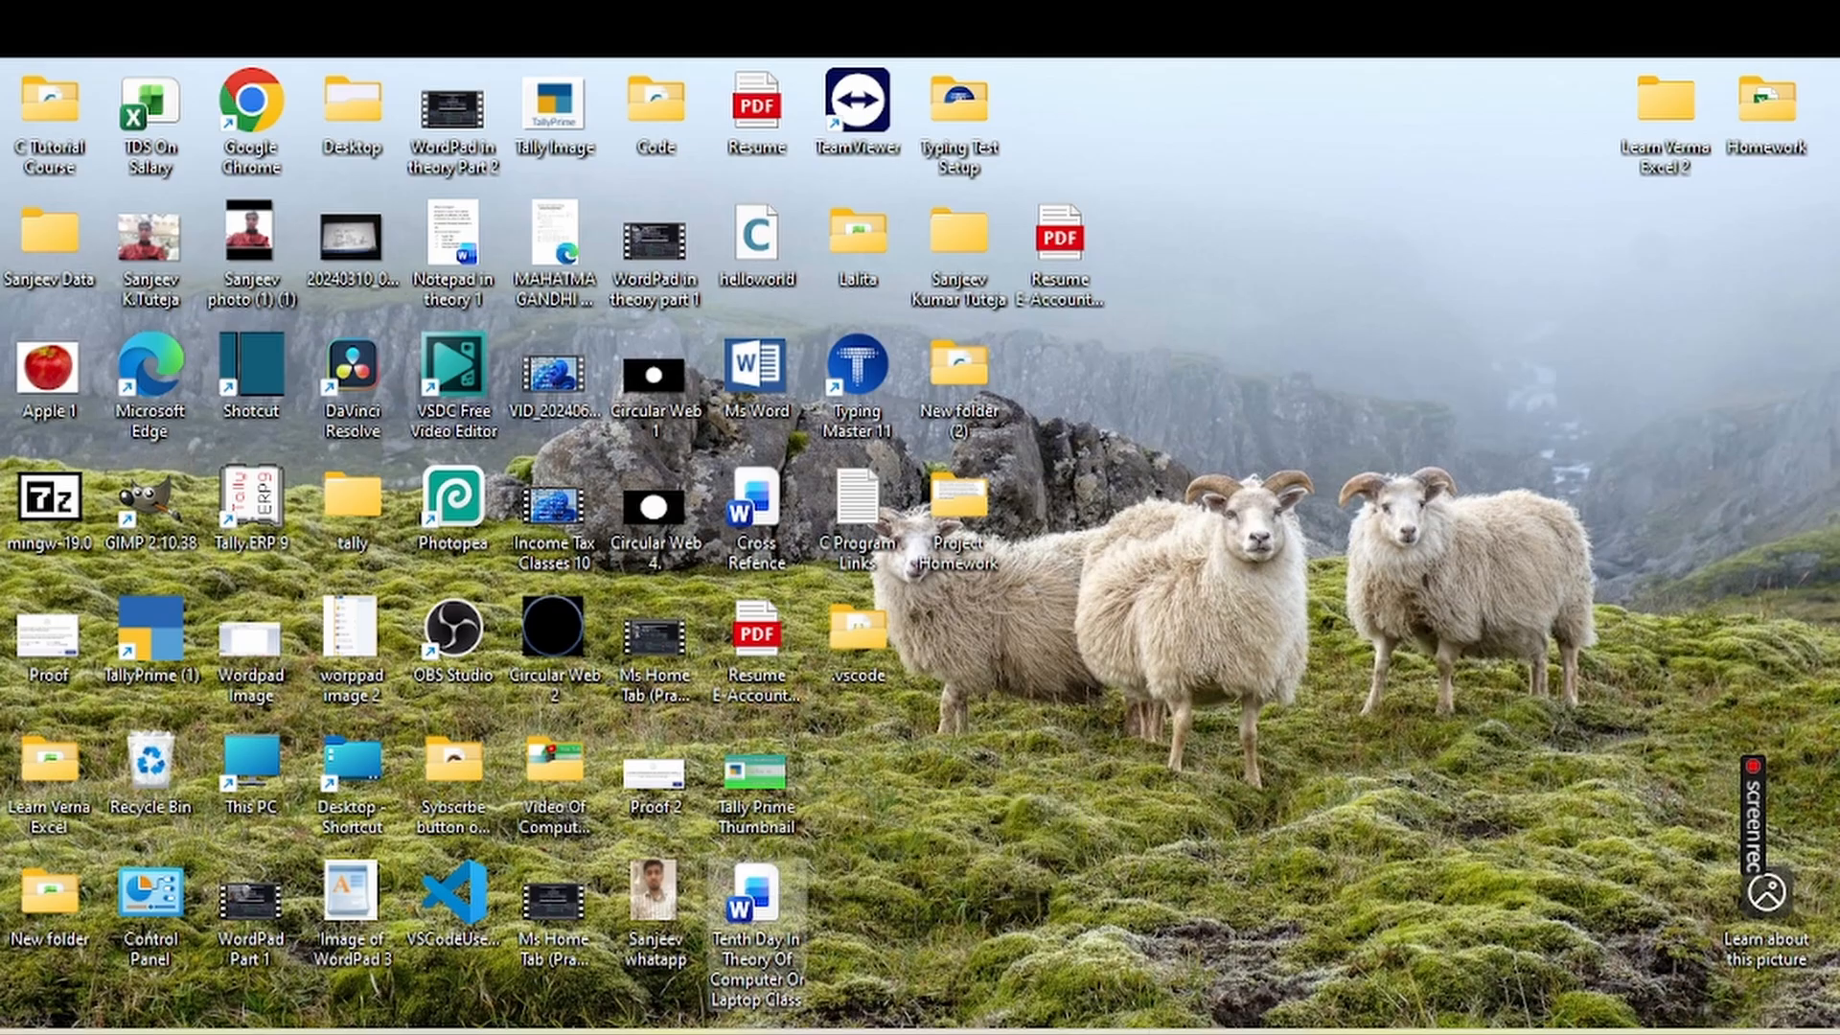
Switch to OBS and stop the running screen recording.
{"action": "left_click", "coordinate": [1371, 963]}
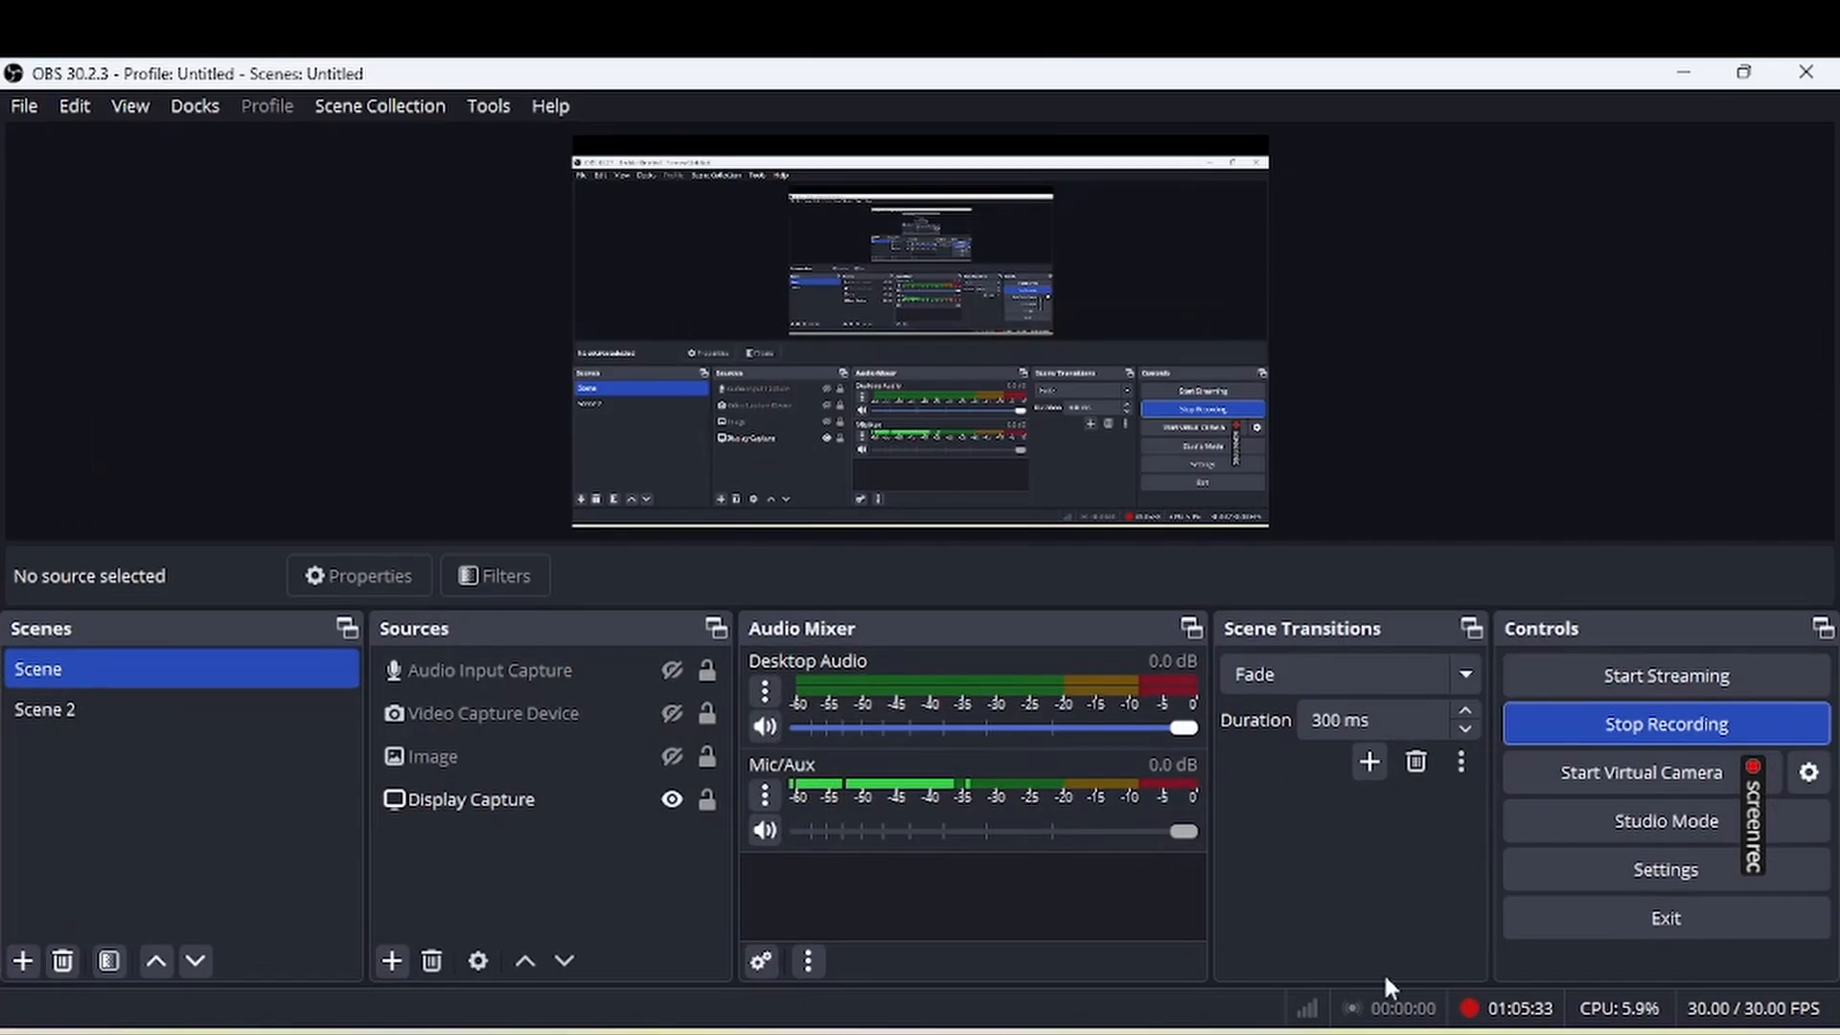
{"action": "left_click", "coordinate": [1598, 707]}
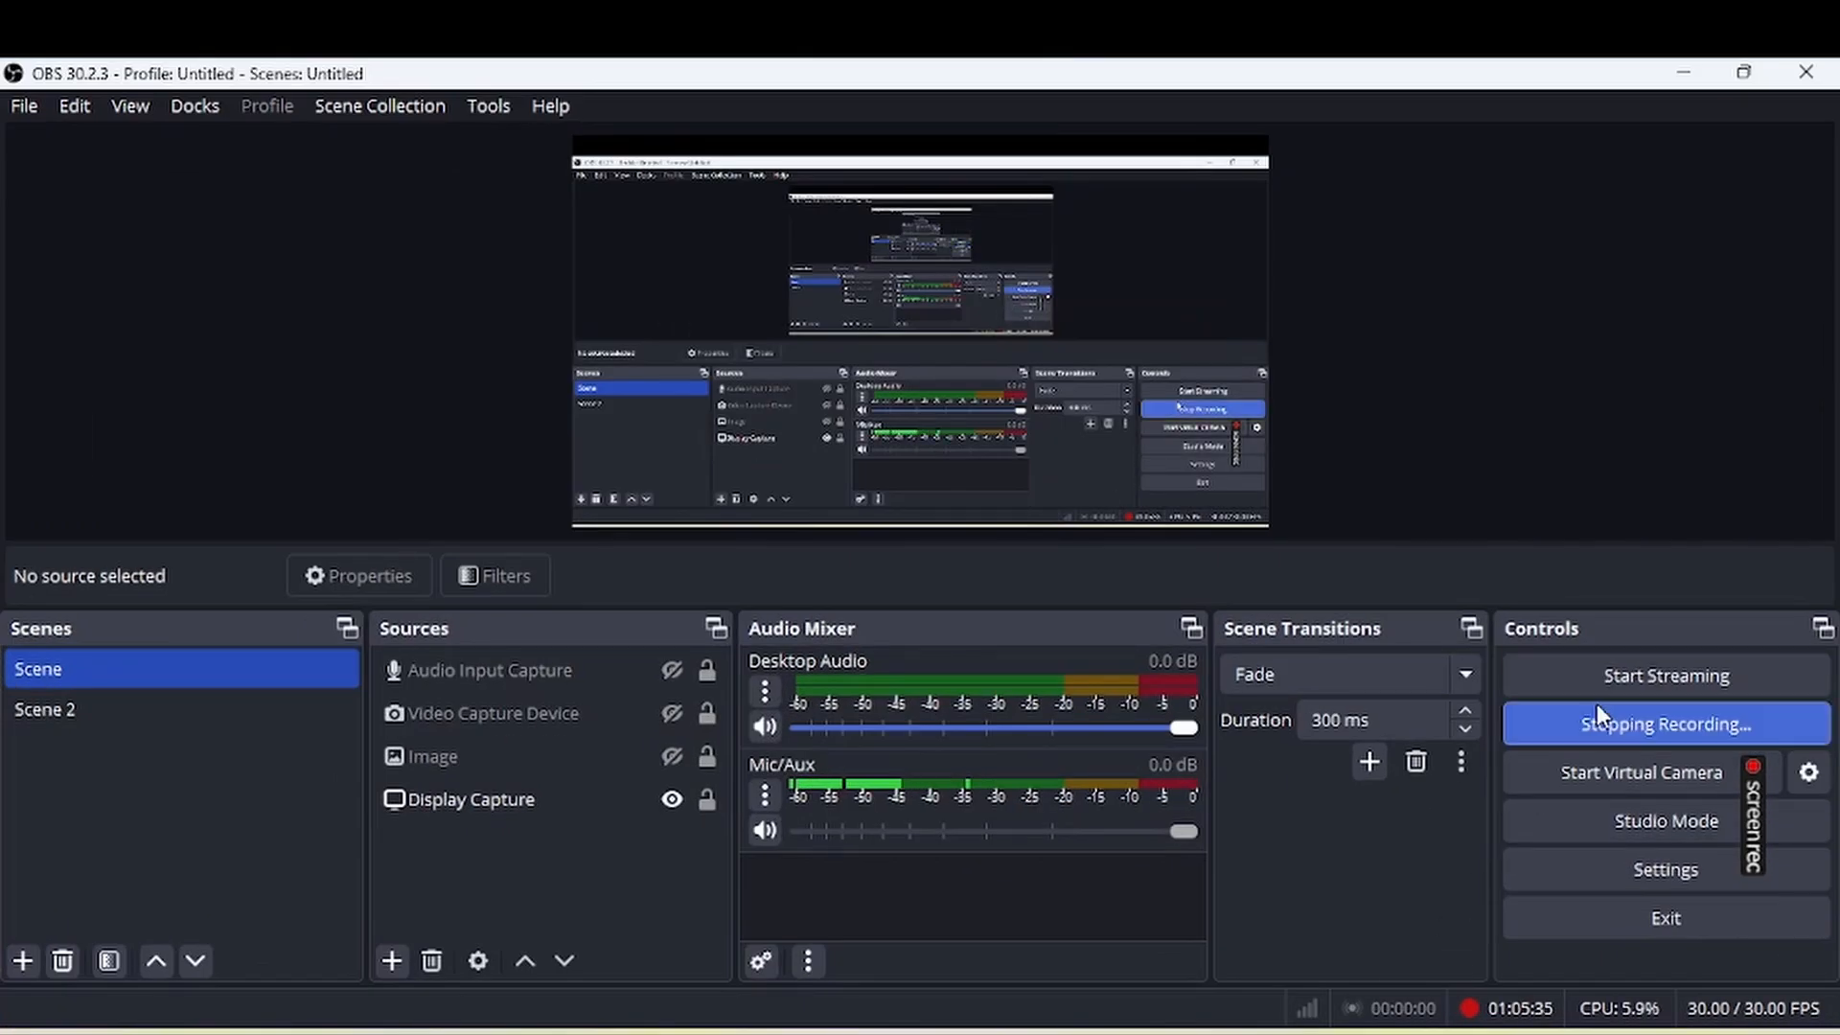